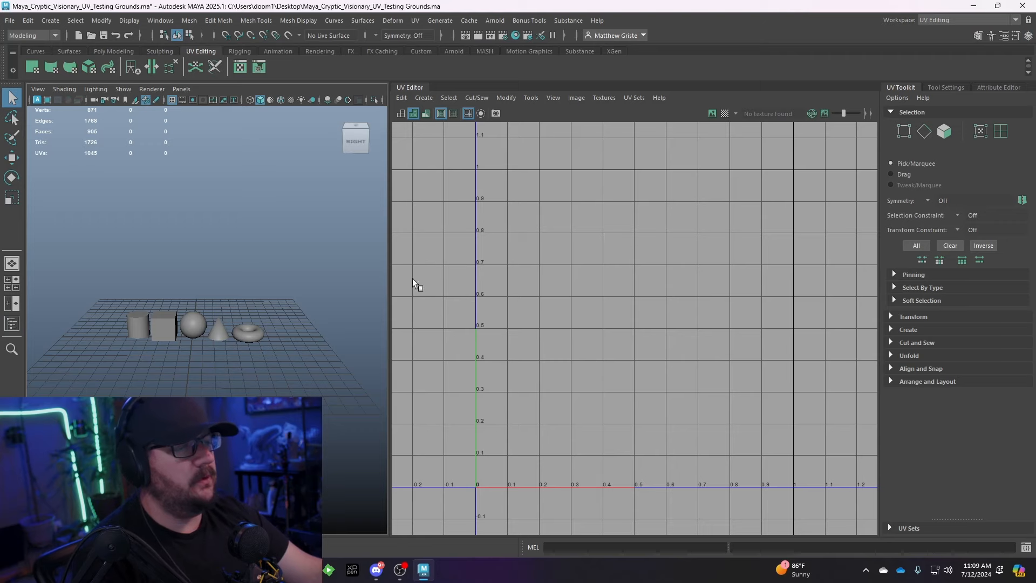
- Widen the 3D viewport so that it takes some of the UV Editor's width
{"action": "left_click_drag", "start_coordinate": [393, 280], "coordinate": [429, 275]}
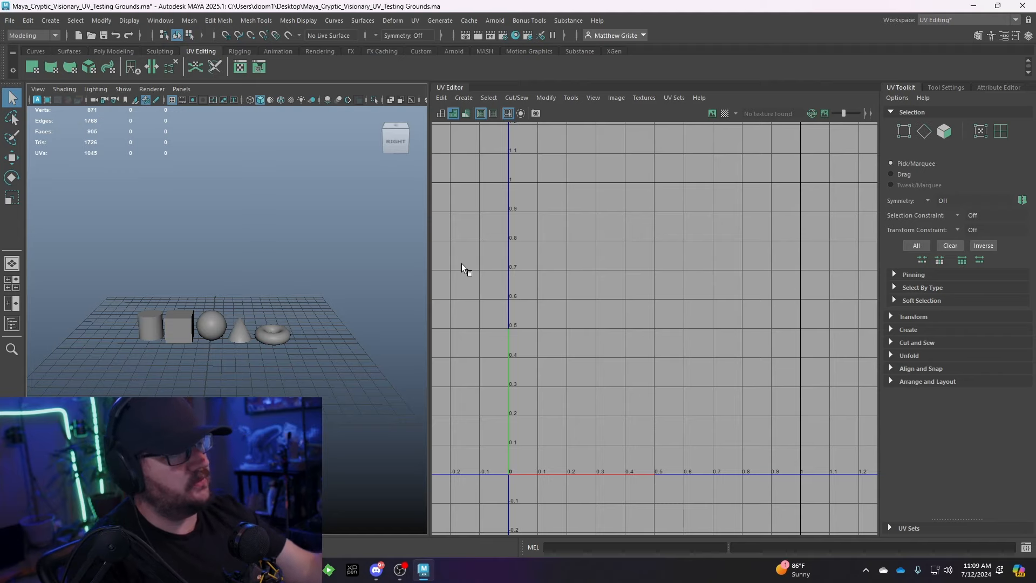
{"action": "scroll", "coordinate": [489, 262], "scroll_direction": "down", "scroll_amount": 1}
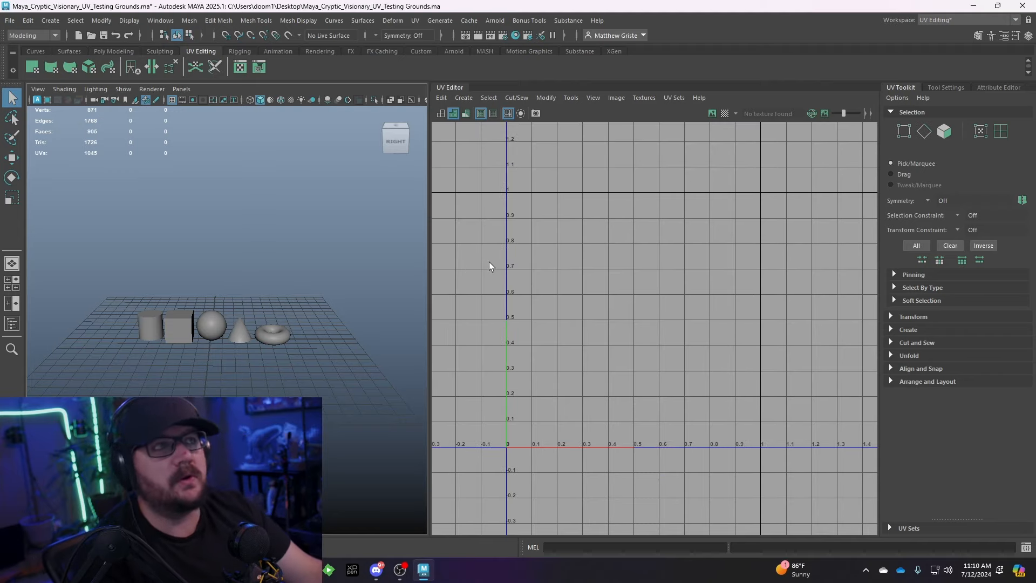
- Select the cylinder and examine its default UV layout against the 3D shape
{"action": "left_click_drag", "start_coordinate": [249, 269], "coordinate": [269, 338], "text": "alt"}
{"action": "scroll", "coordinate": [247, 365], "scroll_direction": "up", "scroll_amount": 2}
{"action": "scroll", "coordinate": [300, 384], "scroll_direction": "up", "scroll_amount": 2}
{"action": "middle_click_drag", "start_coordinate": [268, 337], "coordinate": [174, 284], "text": "alt"}
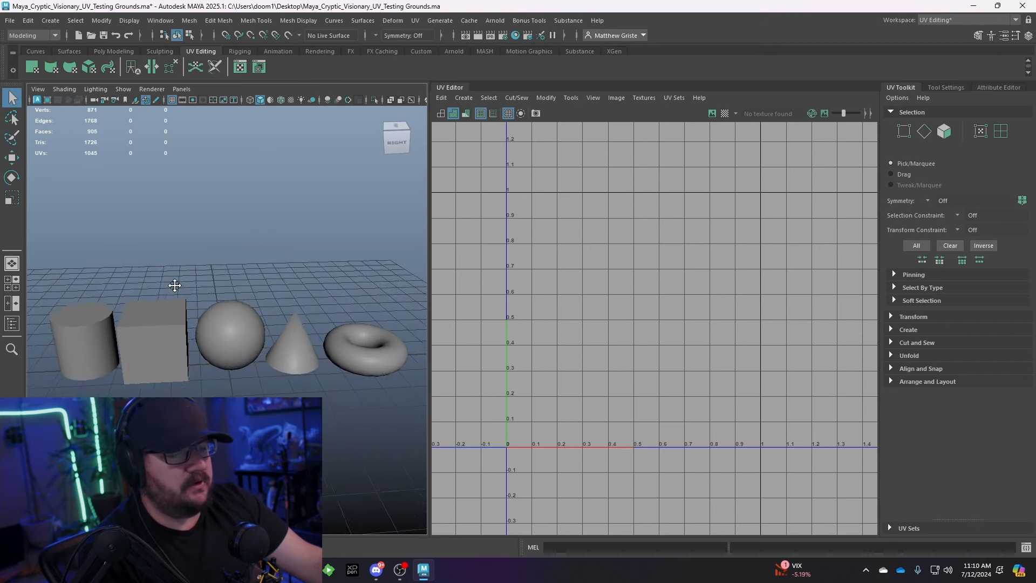
{"action": "scroll", "coordinate": [194, 297], "scroll_direction": "down", "scroll_amount": 3}
{"action": "middle_click_drag", "start_coordinate": [214, 314], "coordinate": [264, 311], "text": "alt"}
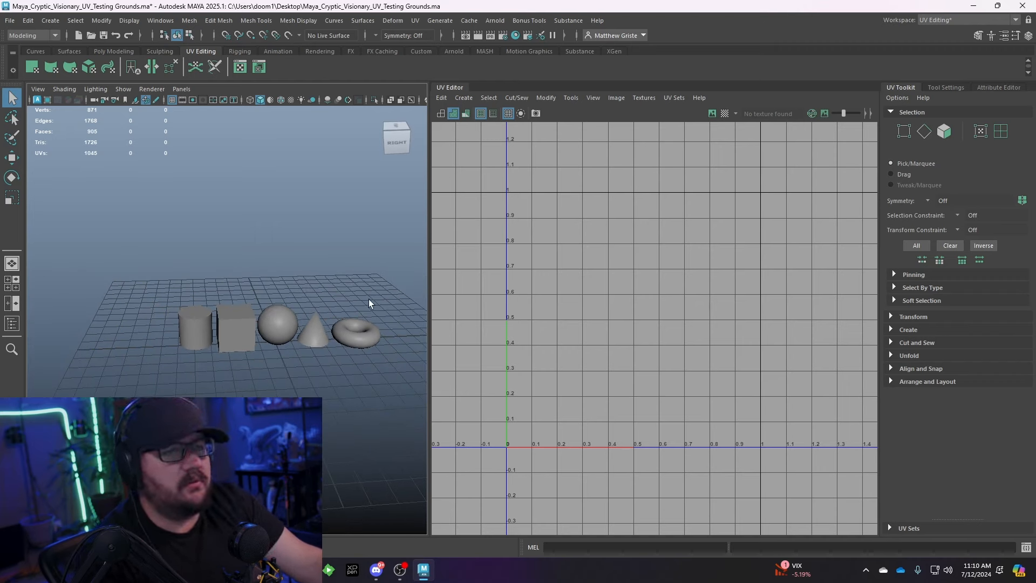
{"action": "left_click_drag", "start_coordinate": [325, 286], "coordinate": [260, 301], "text": "alt"}
{"action": "left_click", "coordinate": [210, 330]}
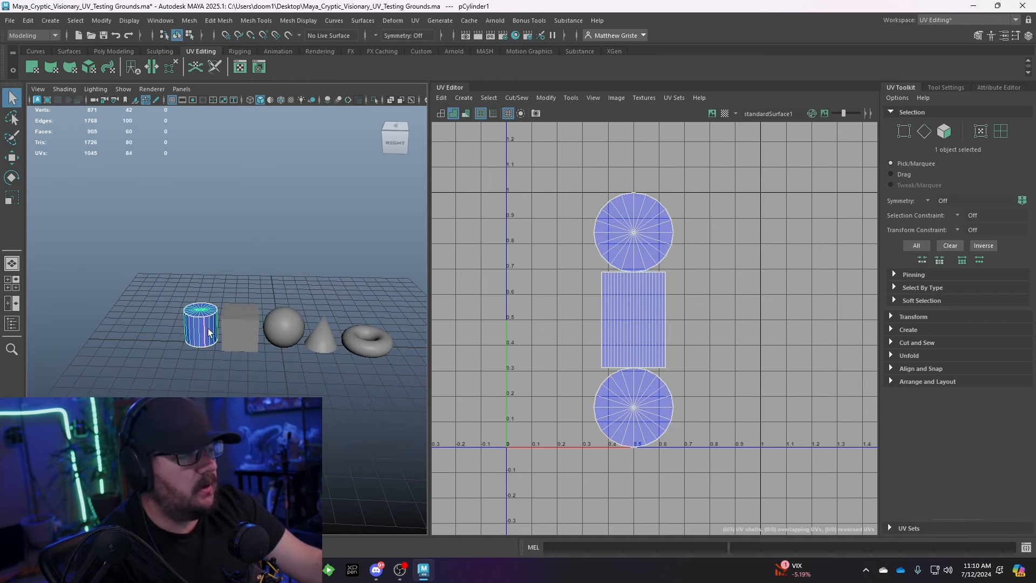
{"action": "scroll", "coordinate": [237, 348], "scroll_direction": "up", "scroll_amount": 5}
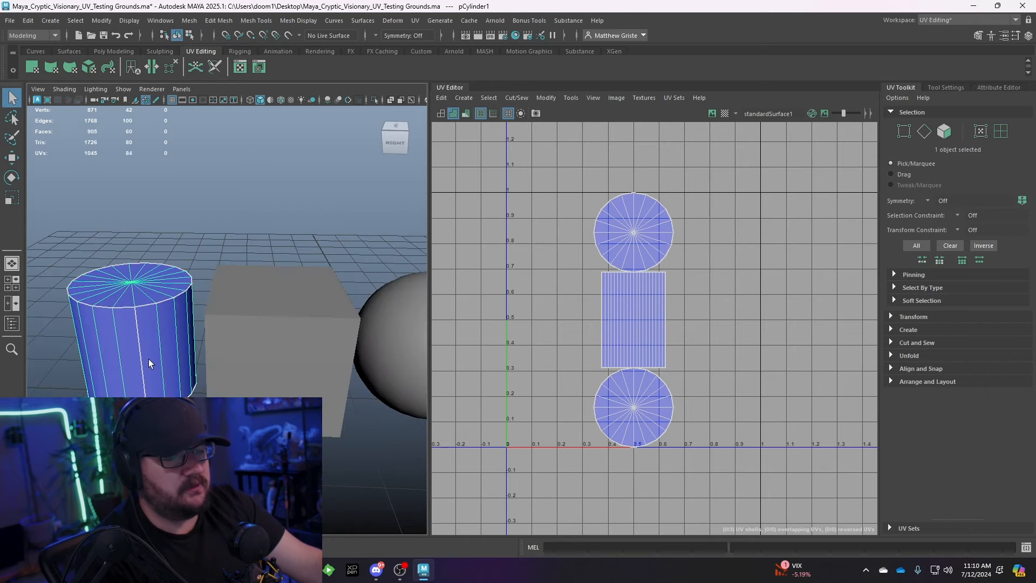
{"action": "left_click_drag", "start_coordinate": [208, 351], "coordinate": [259, 337], "text": "alt"}
- Examine the default UV layouts of the cube, sphere, cone and torus one after another
{"action": "scroll", "coordinate": [256, 357], "scroll_direction": "down", "scroll_amount": 5}
{"action": "left_click", "coordinate": [216, 323]}
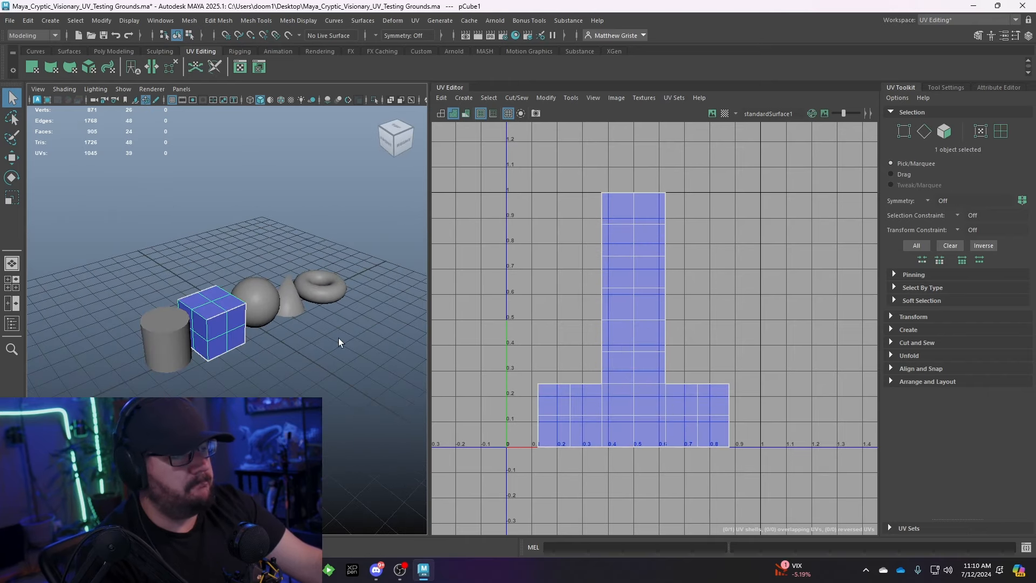
{"action": "left_click_drag", "start_coordinate": [359, 352], "coordinate": [247, 346], "text": "alt"}
{"action": "left_click", "coordinate": [218, 321]}
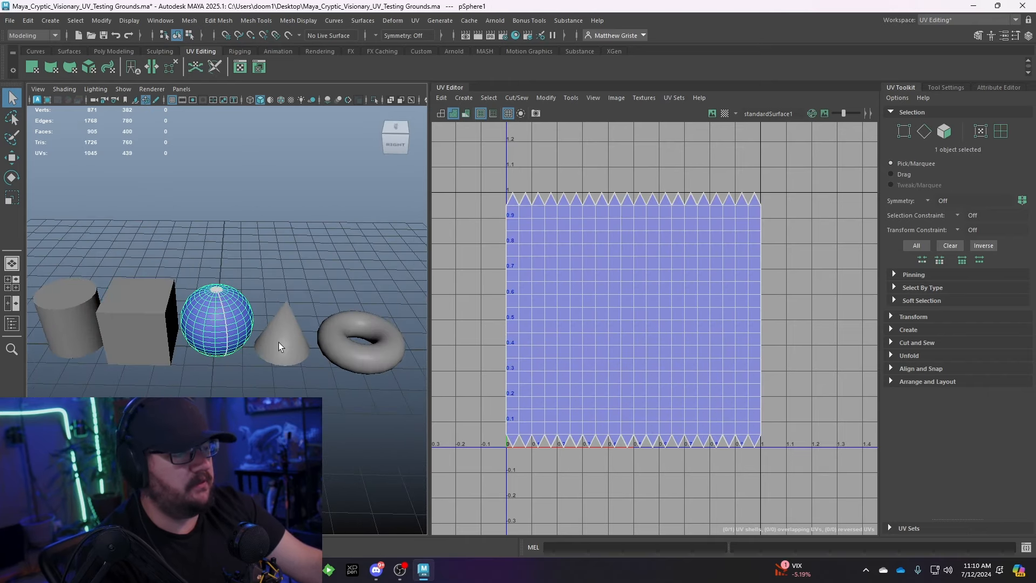
{"action": "left_click", "coordinate": [300, 349]}
{"action": "left_click", "coordinate": [317, 344]}
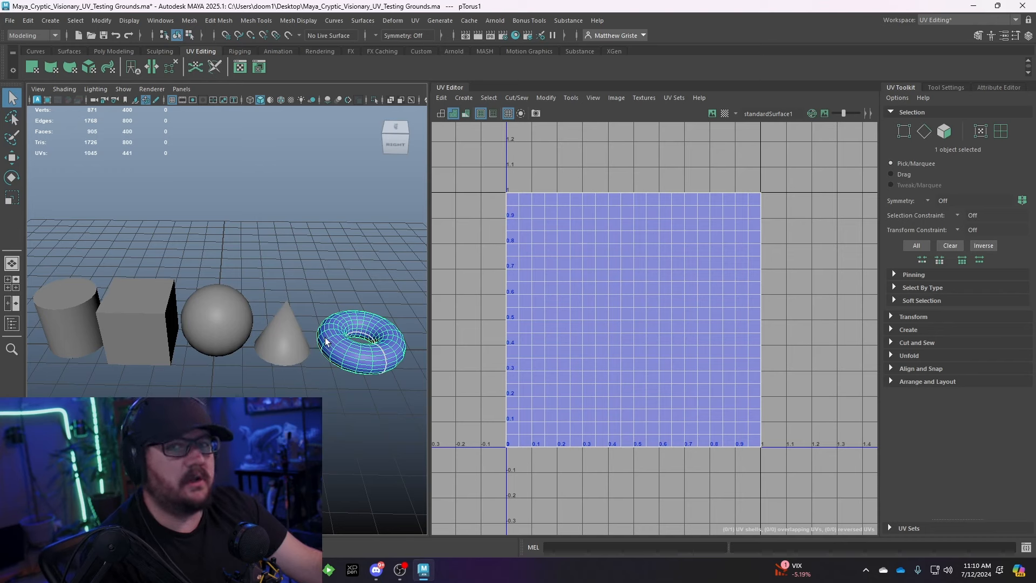
- Extrude the two rear top faces of the cube, pull them diagonally upward, and return to object mode
{"action": "left_click_drag", "start_coordinate": [326, 341], "coordinate": [344, 292], "text": "alt"}
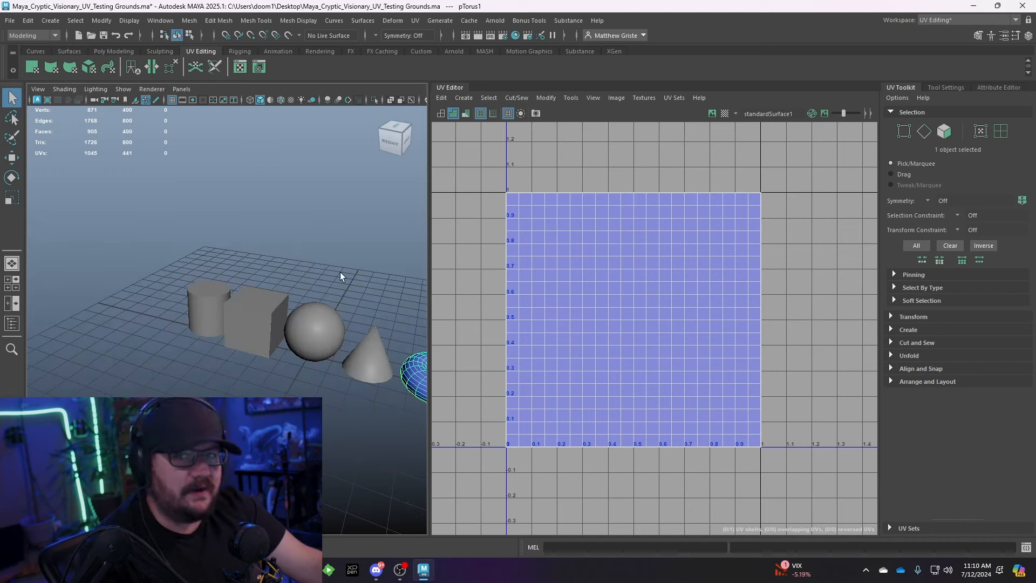
{"action": "left_click", "coordinate": [270, 342]}
{"action": "scroll", "coordinate": [278, 341], "scroll_direction": "up", "scroll_amount": 5}
{"action": "left_click_drag", "start_coordinate": [286, 340], "coordinate": [336, 298], "text": "alt"}
{"action": "right_click_drag", "start_coordinate": [292, 314], "coordinate": [292, 330]}
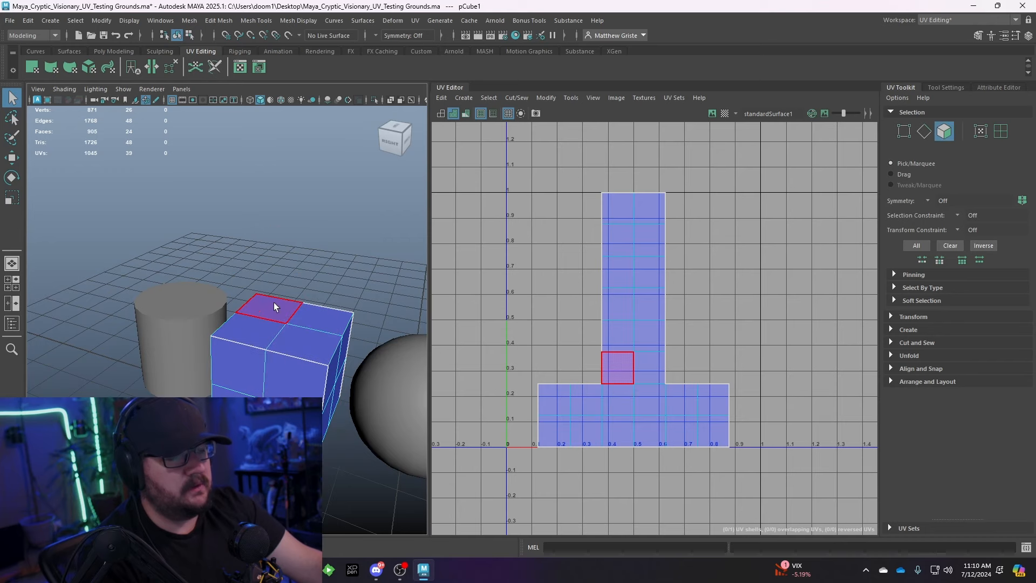
{"action": "left_click", "coordinate": [272, 305]}
{"action": "left_click", "coordinate": [300, 317], "text": "shift"}
{"action": "left_click", "coordinate": [114, 51]}
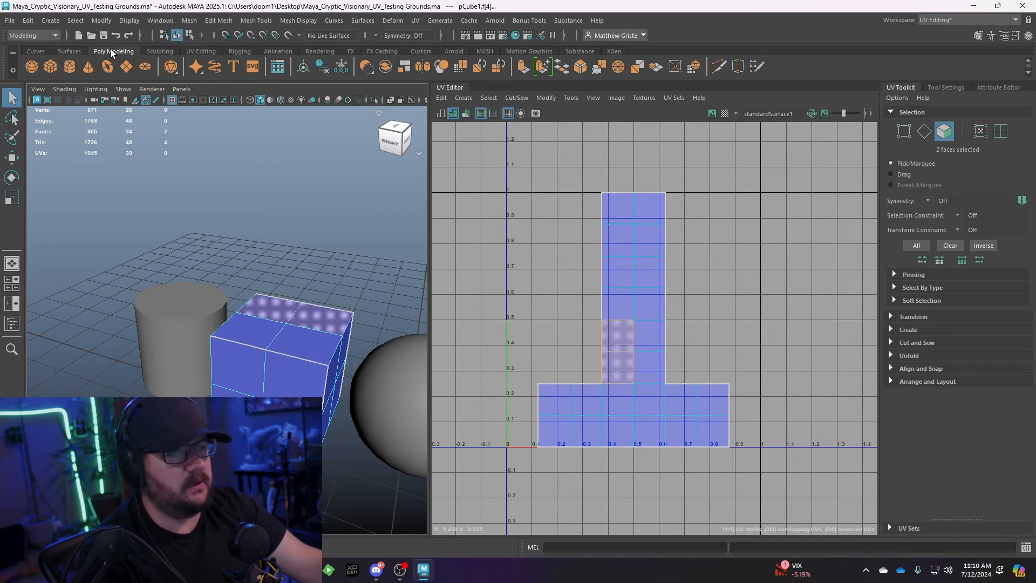
{"action": "left_click", "coordinate": [543, 67]}
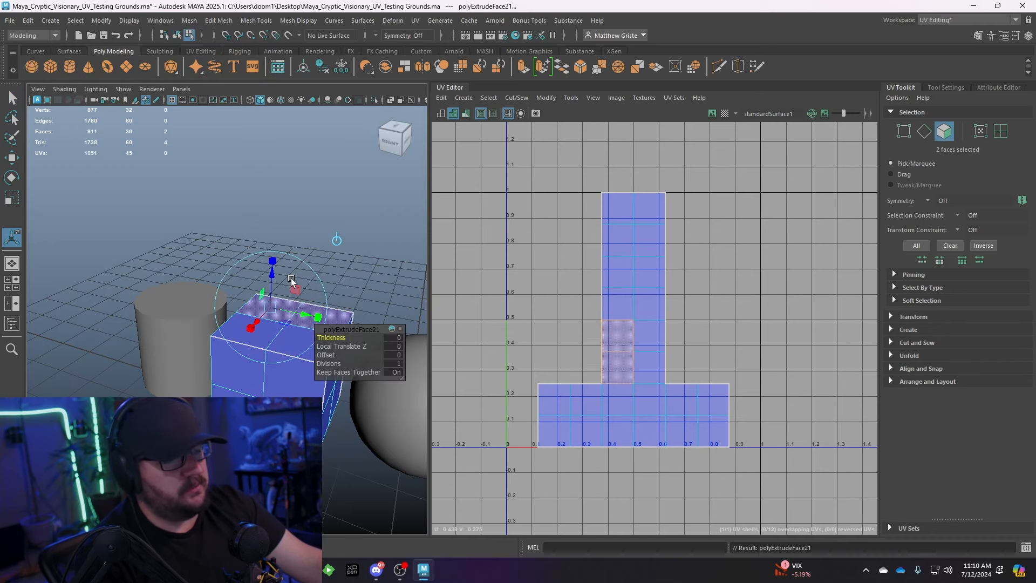
{"action": "left_click_drag", "start_coordinate": [266, 275], "coordinate": [301, 289]}
{"action": "key", "text": "F8"}
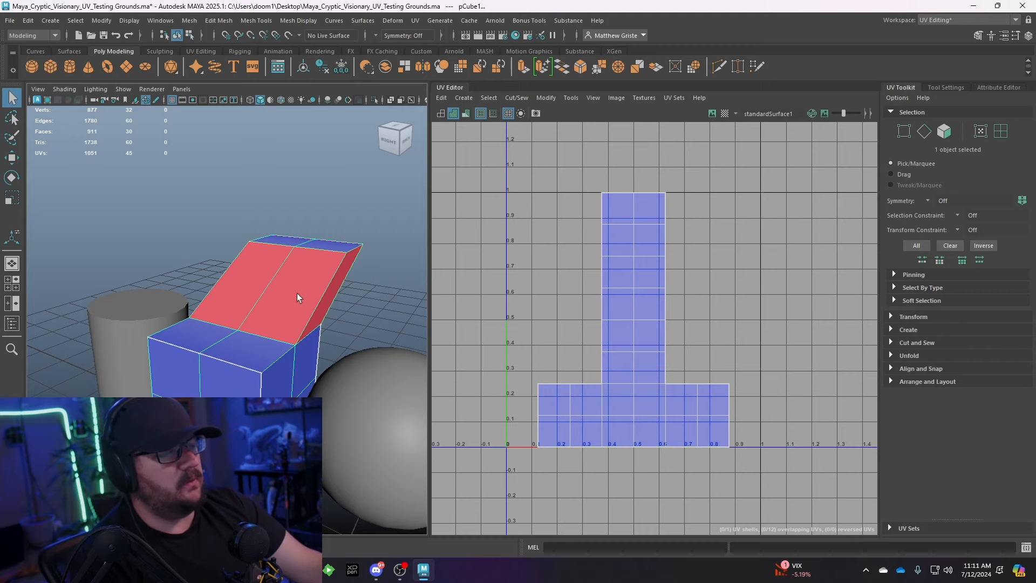
- Select the two end faces of the cube's extrusion and move their UVs sideways out of the main shell
{"action": "right_click", "coordinate": [315, 247]}
{"action": "right_click_drag", "start_coordinate": [318, 253], "coordinate": [315, 277]}
{"action": "left_click", "coordinate": [294, 244]}
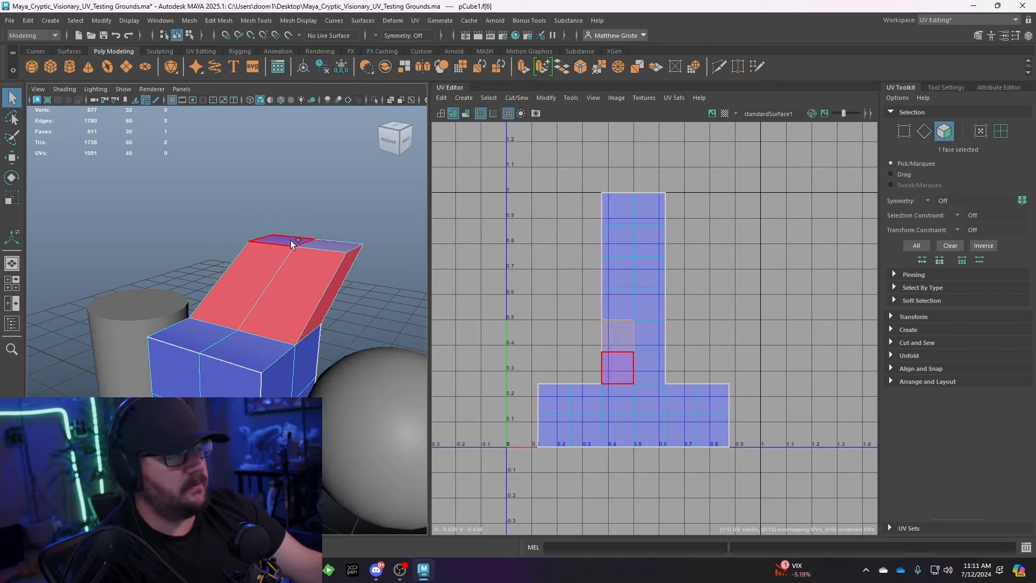
{"action": "left_click", "coordinate": [291, 245], "text": "shift"}
{"action": "scroll", "coordinate": [599, 390], "scroll_direction": "up", "scroll_amount": 5}
{"action": "key", "text": "w"}
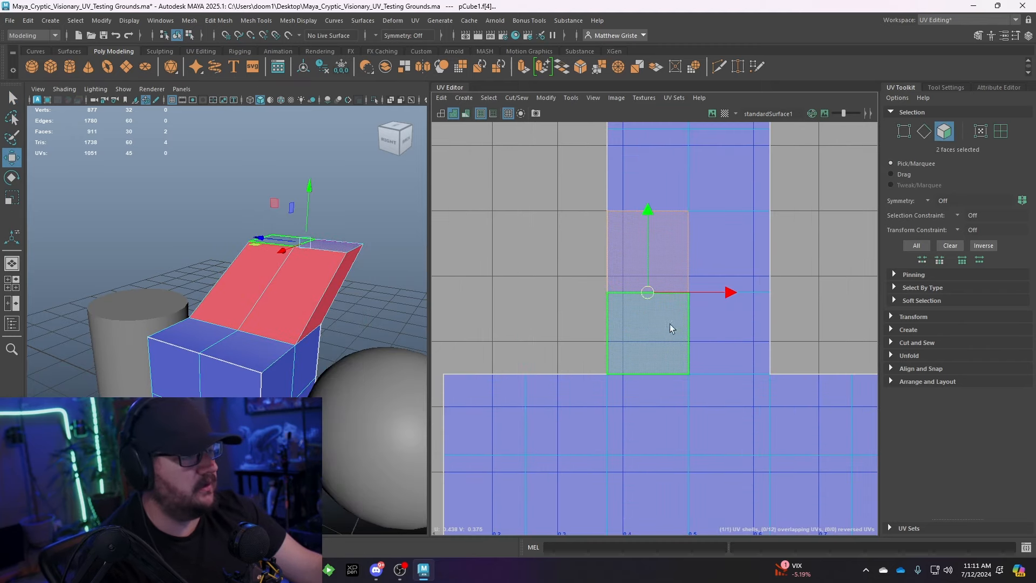
{"action": "left_click_drag", "start_coordinate": [727, 293], "coordinate": [603, 292]}
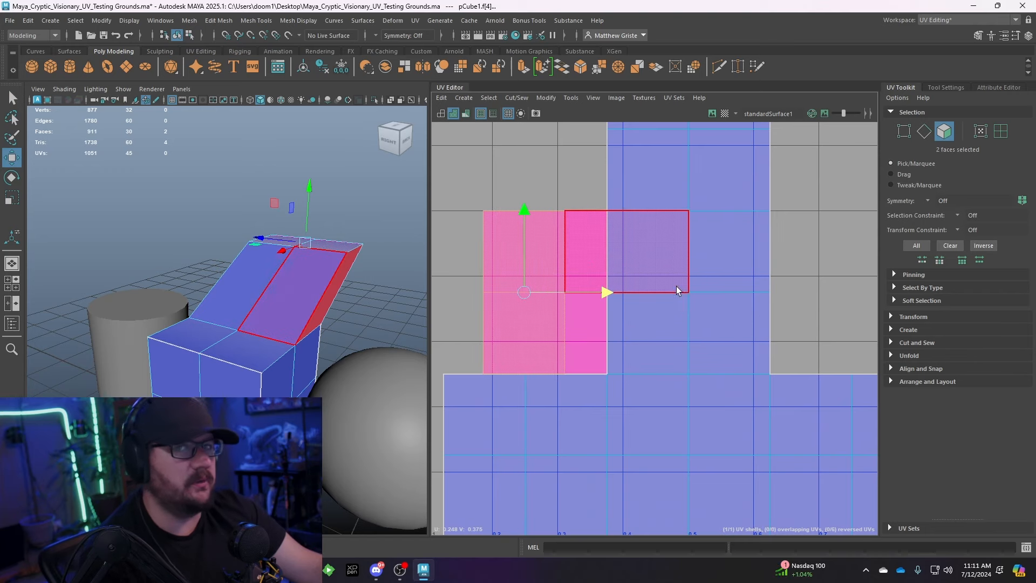
- Undo the UV move and the extrusion on the cube, and clear the face selection
{"action": "middle_click_drag", "start_coordinate": [346, 303], "coordinate": [296, 286], "text": "alt"}
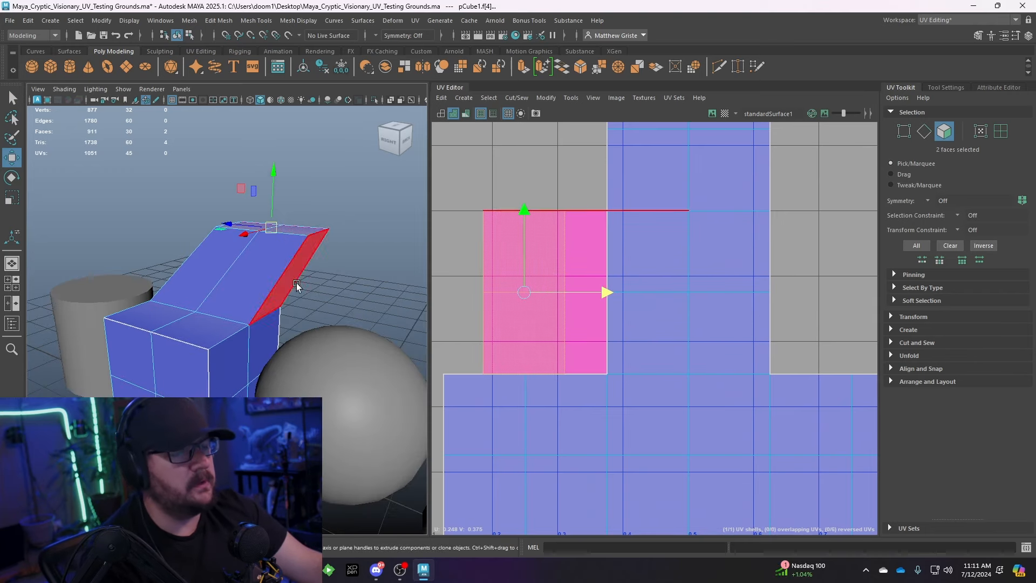
{"action": "scroll", "coordinate": [302, 286], "scroll_direction": "down", "scroll_amount": 5}
{"action": "key", "text": "ctrl+z"}
{"action": "key", "text": "ctrl+z"}
{"action": "key", "text": "ctrl+z"}
{"action": "key", "text": "ctrl+z"}
{"action": "key", "text": "ctrl+z"}
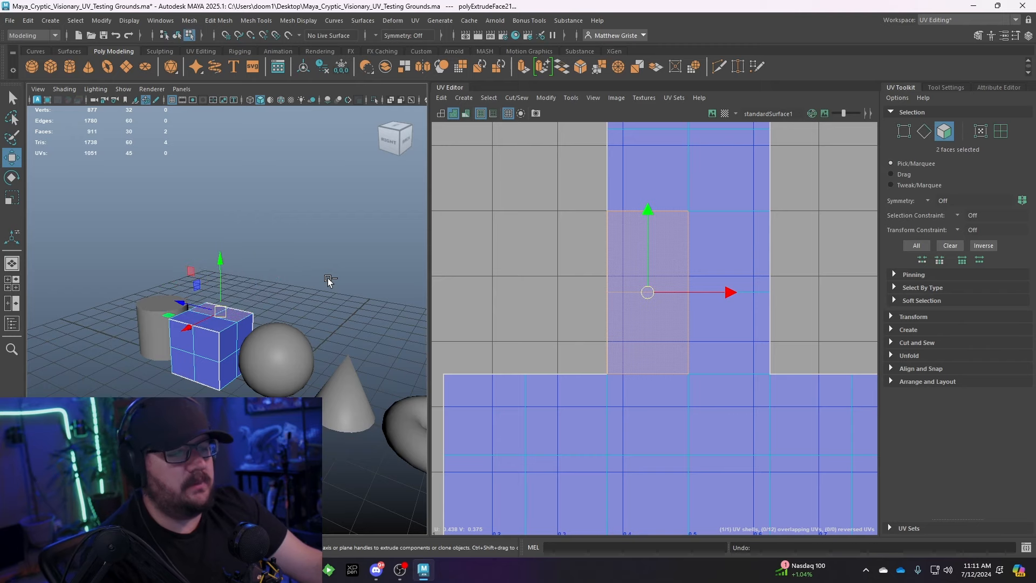
{"action": "key", "text": "ctrl+z"}
{"action": "left_click", "coordinate": [285, 301]}
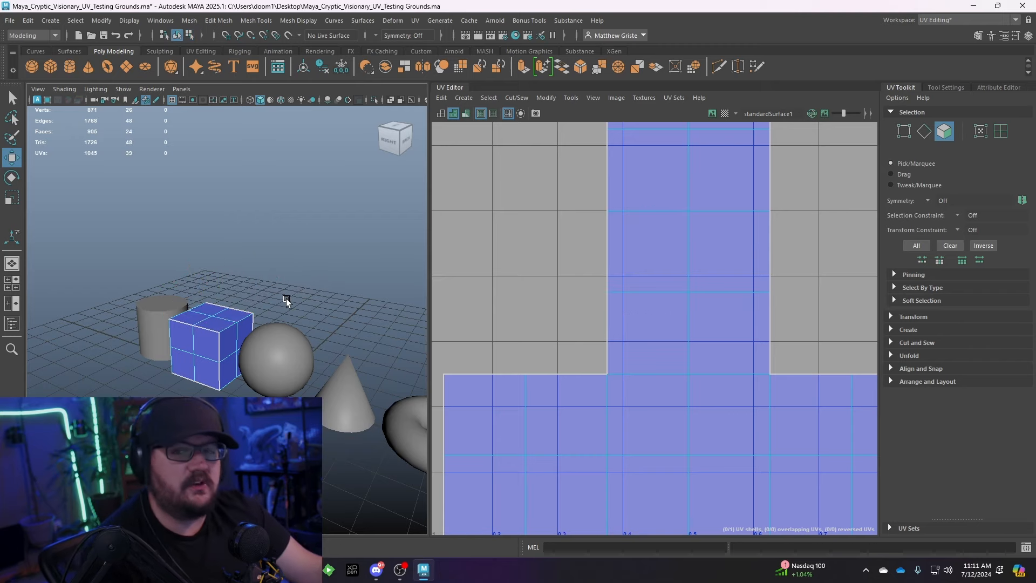
- Deselect the cube and select the cylinder to display its UV layout
{"action": "left_click_drag", "start_coordinate": [286, 300], "coordinate": [301, 312], "text": "alt"}
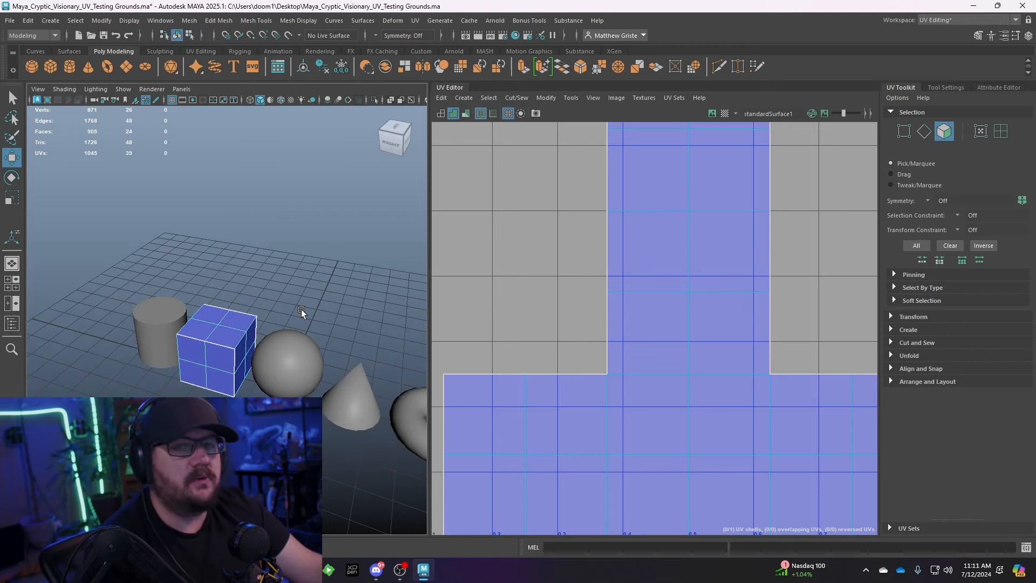
{"action": "scroll", "coordinate": [798, 407], "scroll_direction": "down", "scroll_amount": 8}
{"action": "scroll", "coordinate": [733, 290], "scroll_direction": "up", "scroll_amount": 1}
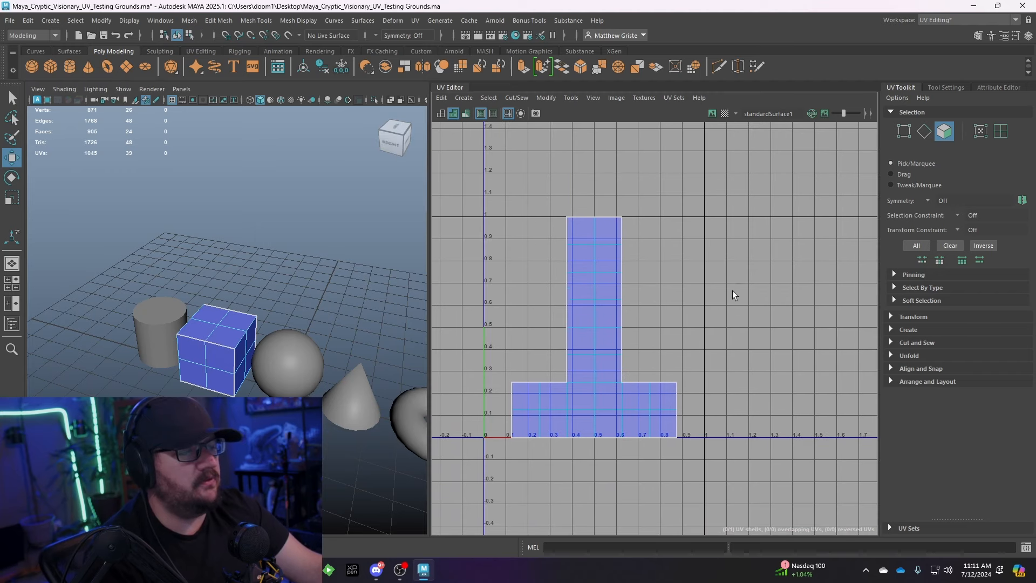
{"action": "left_click", "coordinate": [248, 251]}
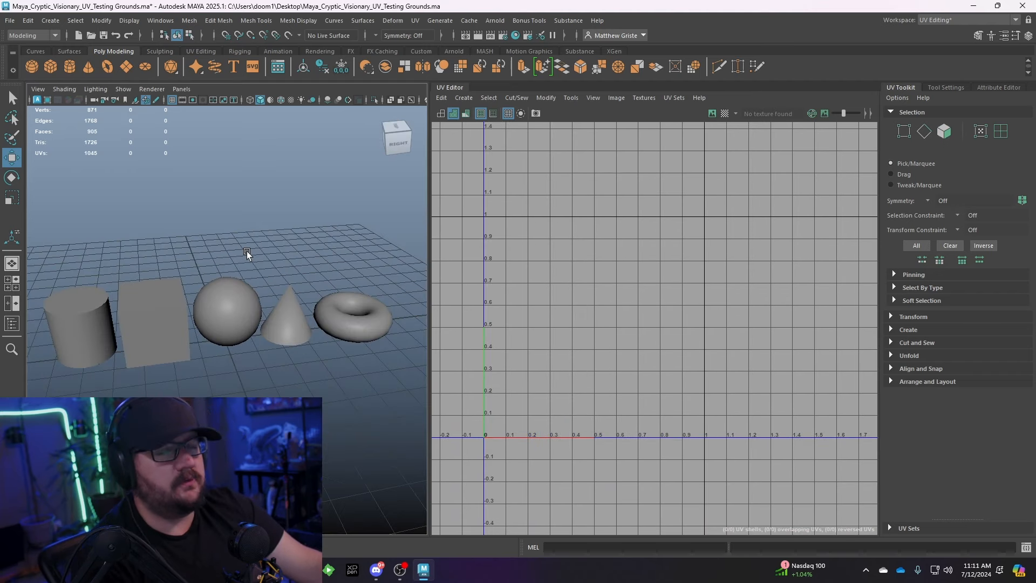
{"action": "left_click_drag", "start_coordinate": [147, 324], "coordinate": [165, 317], "text": "alt"}
{"action": "left_click", "coordinate": [167, 318]}
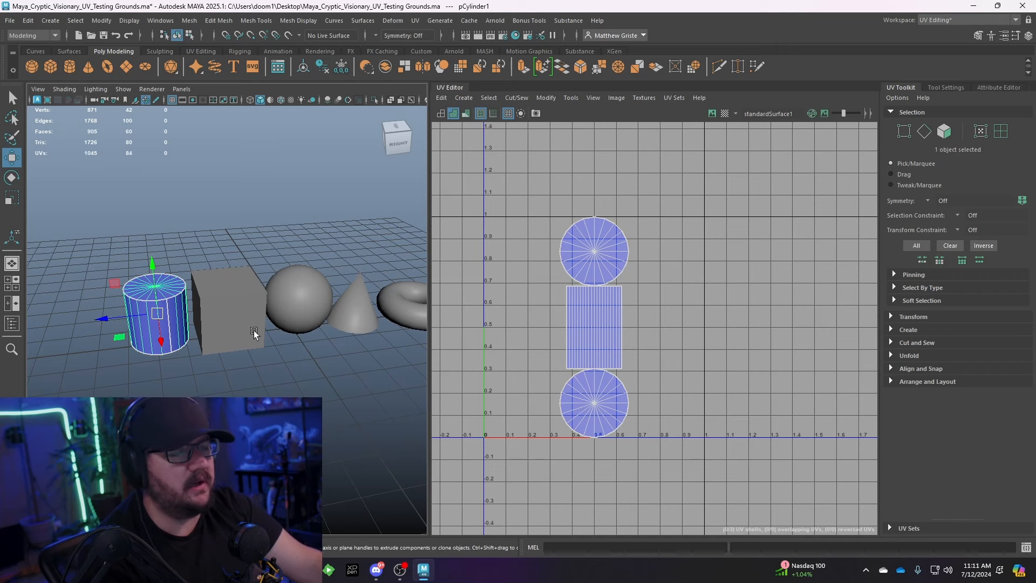
{"action": "left_click_drag", "start_coordinate": [254, 333], "coordinate": [294, 324], "text": "alt"}
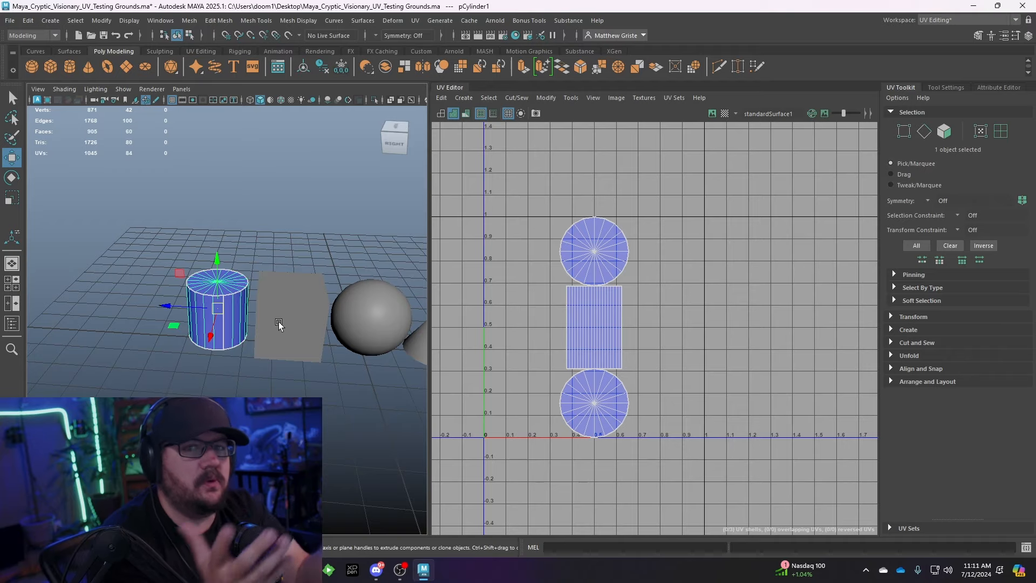
- Examine how the cylinder's cap and side UV shells match the mesh in UV Shell mode, ending in object mode
{"action": "scroll", "coordinate": [279, 325], "scroll_direction": "up", "scroll_amount": 3}
{"action": "left_click_drag", "start_coordinate": [279, 325], "coordinate": [257, 285], "text": "alt"}
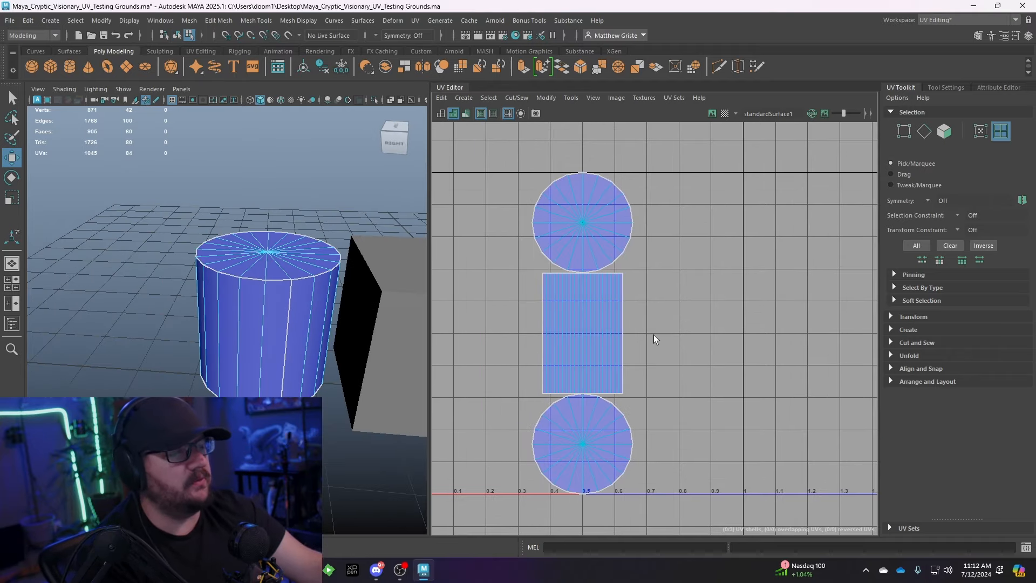
{"action": "right_click", "coordinate": [586, 224]}
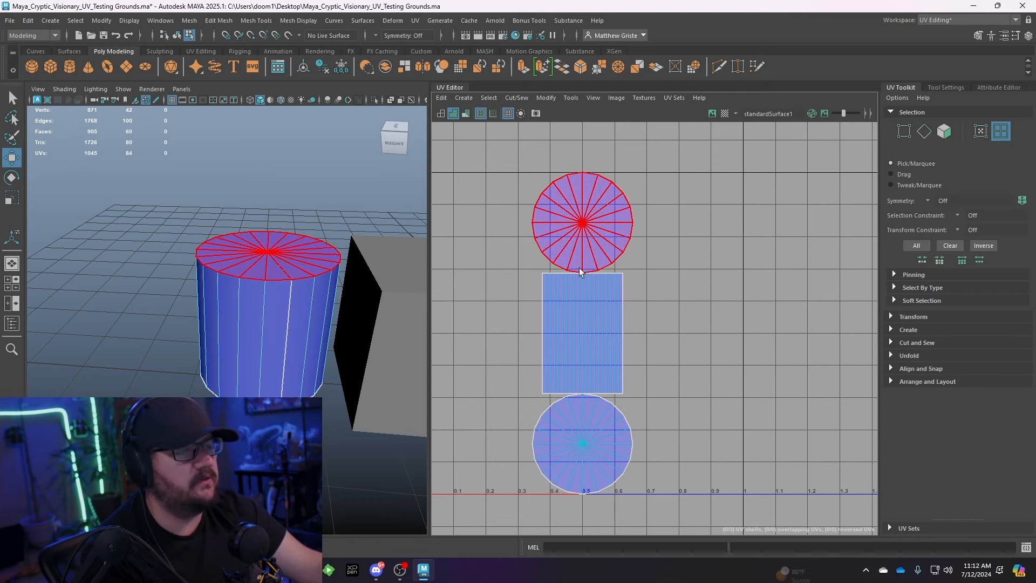
{"action": "right_click", "coordinate": [566, 352]}
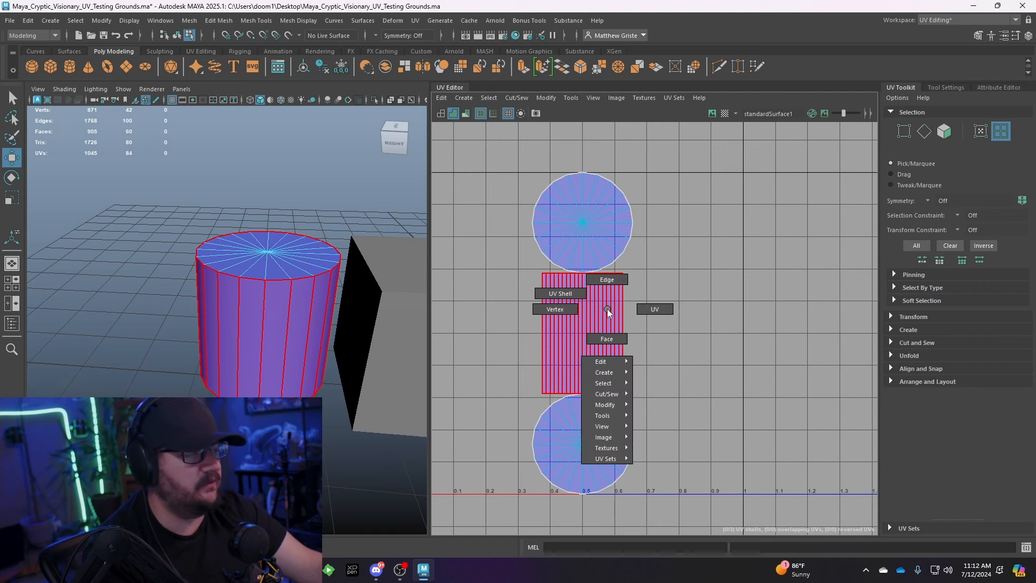
{"action": "left_click_drag", "start_coordinate": [372, 324], "coordinate": [252, 248], "text": "alt"}
{"action": "right_click_drag", "start_coordinate": [252, 248], "coordinate": [259, 286]}
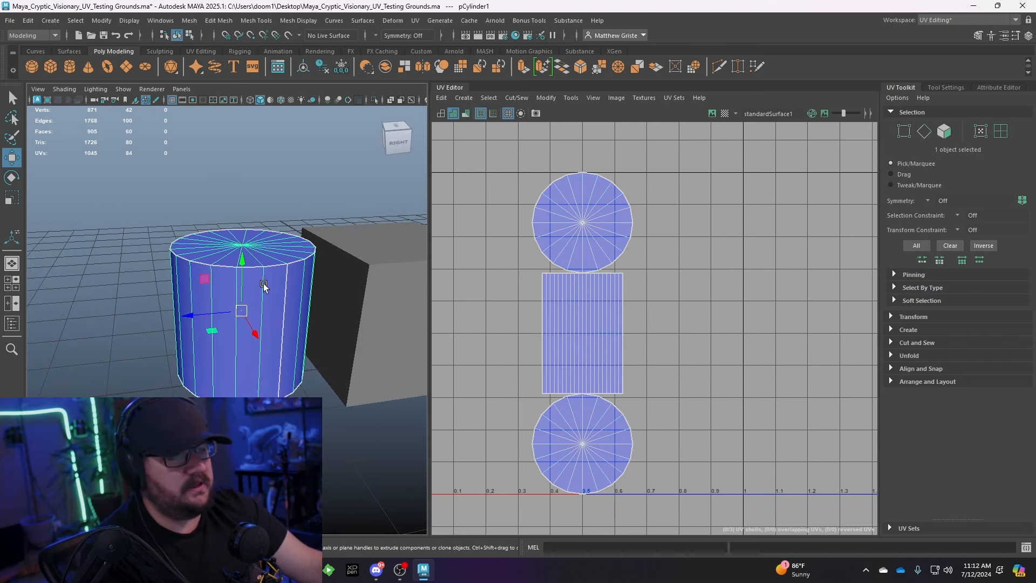
- Assign a new Lambert material to the cylinder
{"action": "scroll", "coordinate": [270, 296], "scroll_direction": "up", "scroll_amount": 5}
{"action": "scroll", "coordinate": [275, 296], "scroll_direction": "down", "scroll_amount": 5}
{"action": "right_click", "coordinate": [277, 296]}
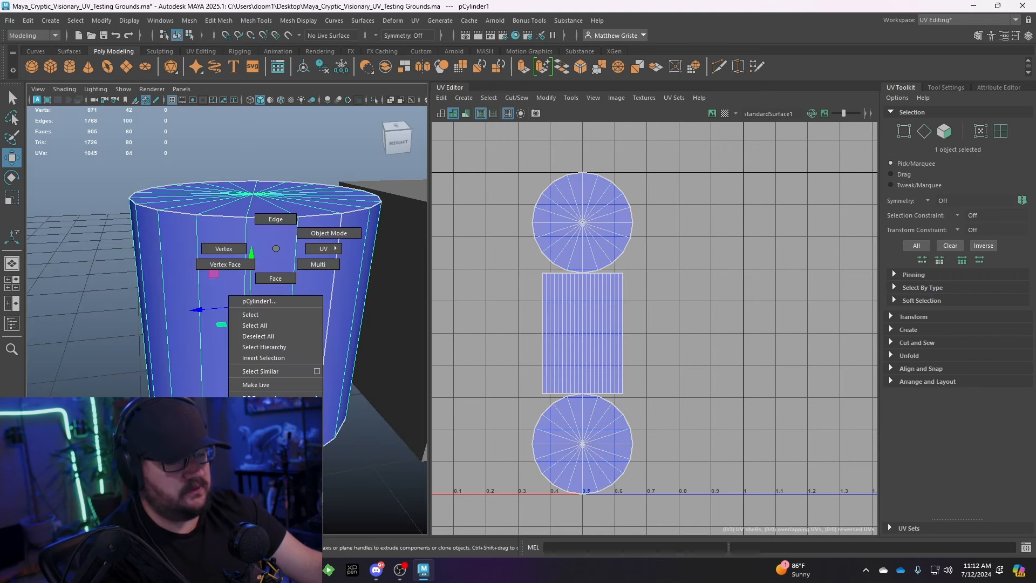
{"action": "mouse_move", "coordinate": [286, 522]}
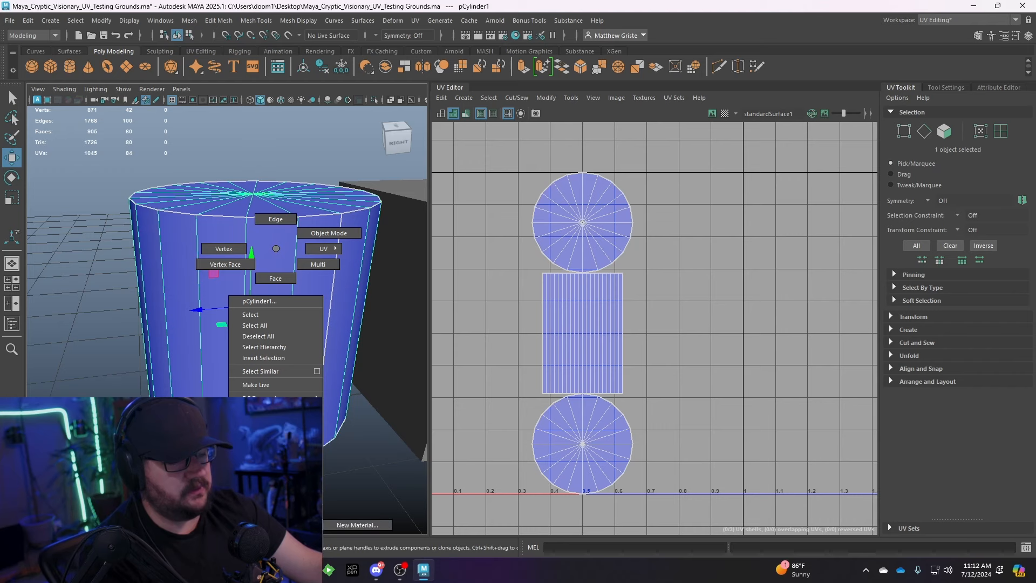
{"action": "left_click", "coordinate": [371, 522]}
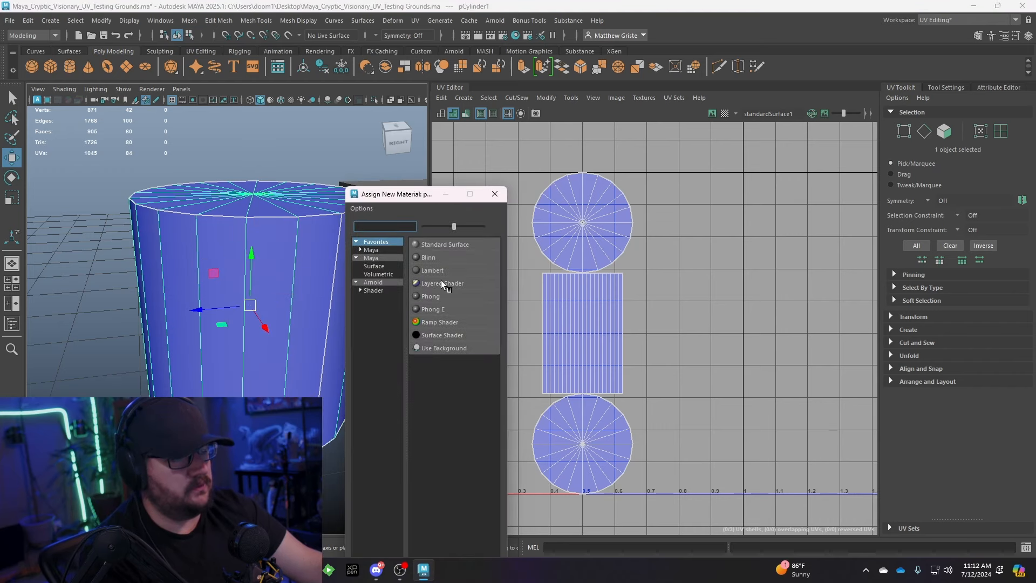
{"action": "left_click", "coordinate": [435, 271]}
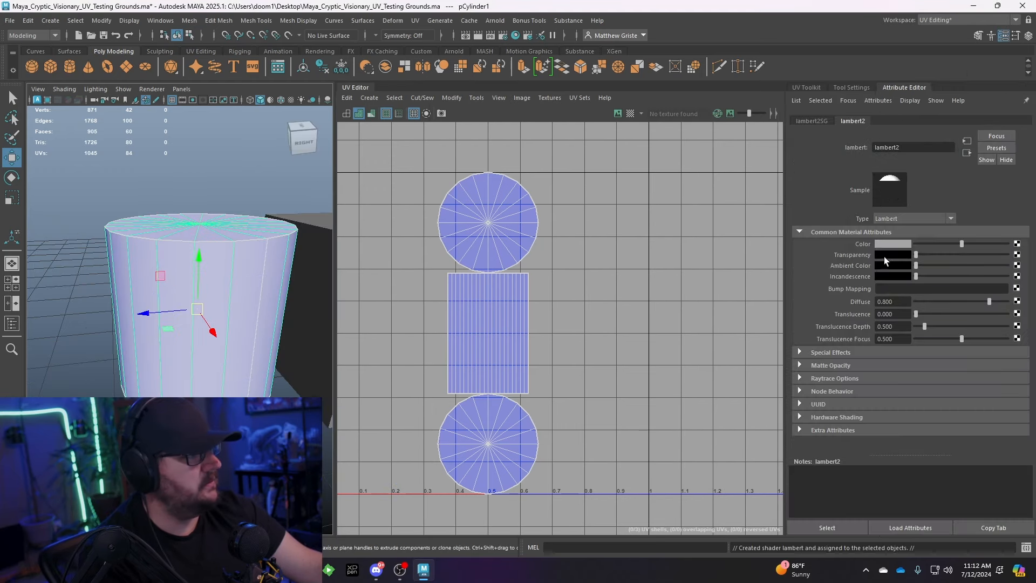
- Connect a Checker texture to the Lambert's Color and show textures in the viewport on the selected cylinder
{"action": "left_click", "coordinate": [1016, 244]}
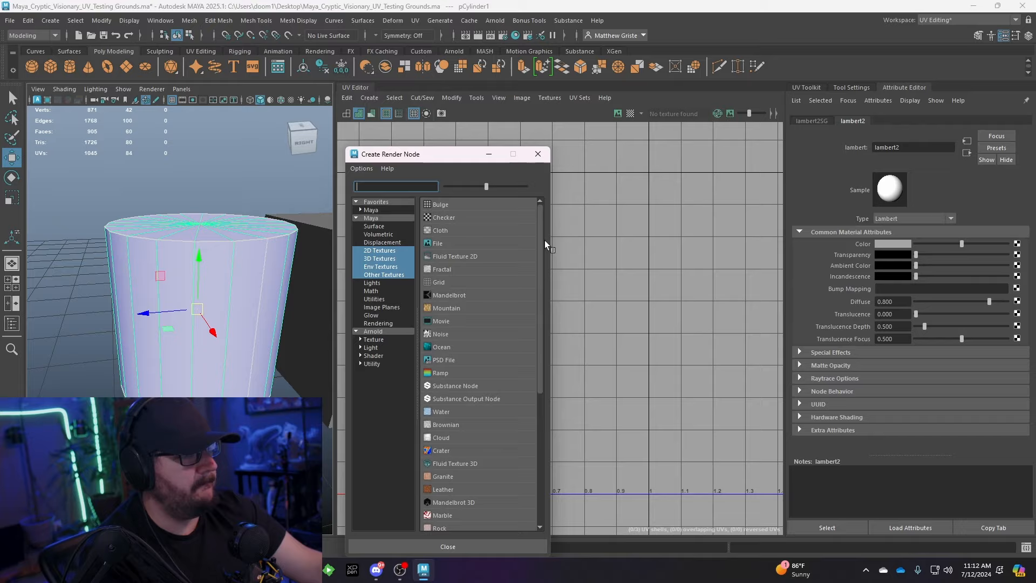
{"action": "left_click", "coordinate": [451, 215]}
{"action": "left_click", "coordinate": [290, 101]}
{"action": "left_click", "coordinate": [218, 264]}
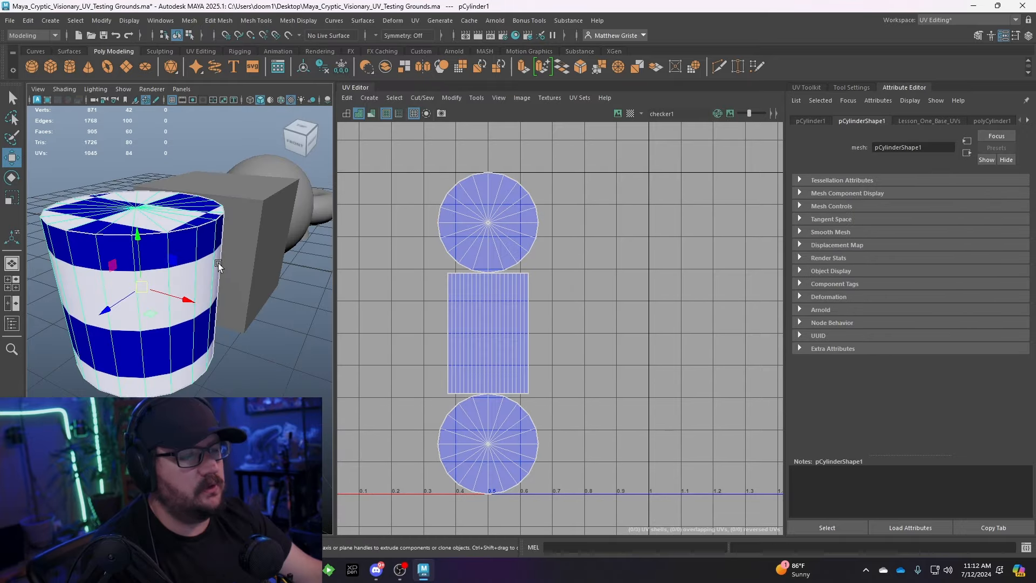
- Examine how the checker pattern stretches around the cylinder's side, toggling the cylinder's selection to compare
{"action": "left_click_drag", "start_coordinate": [218, 263], "coordinate": [146, 326], "text": "alt"}
{"action": "left_click", "coordinate": [247, 374]}
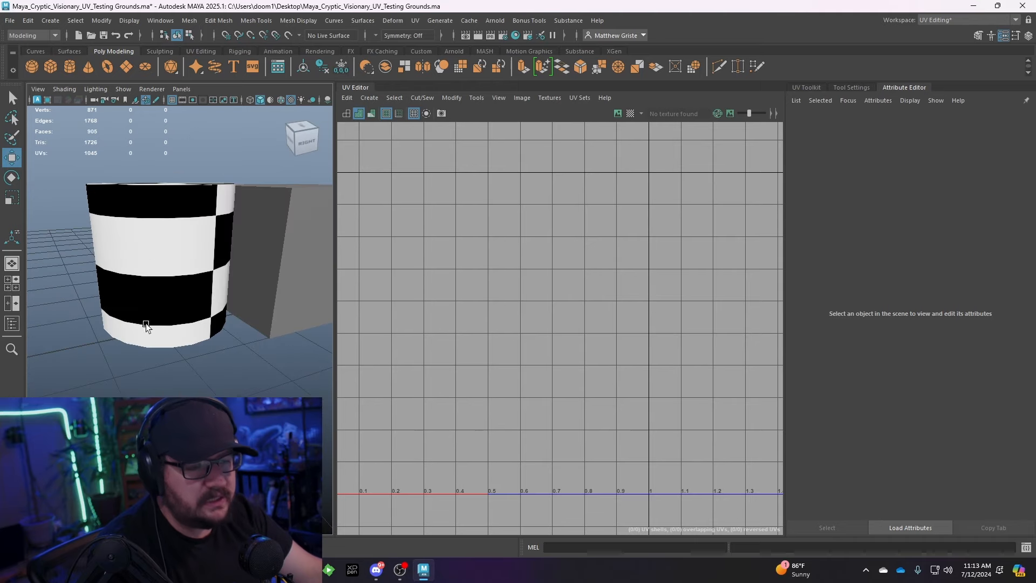
{"action": "left_click", "coordinate": [146, 326]}
{"action": "scroll", "coordinate": [233, 246], "scroll_direction": "up", "scroll_amount": 3}
{"action": "scroll", "coordinate": [234, 246], "scroll_direction": "down", "scroll_amount": 3}
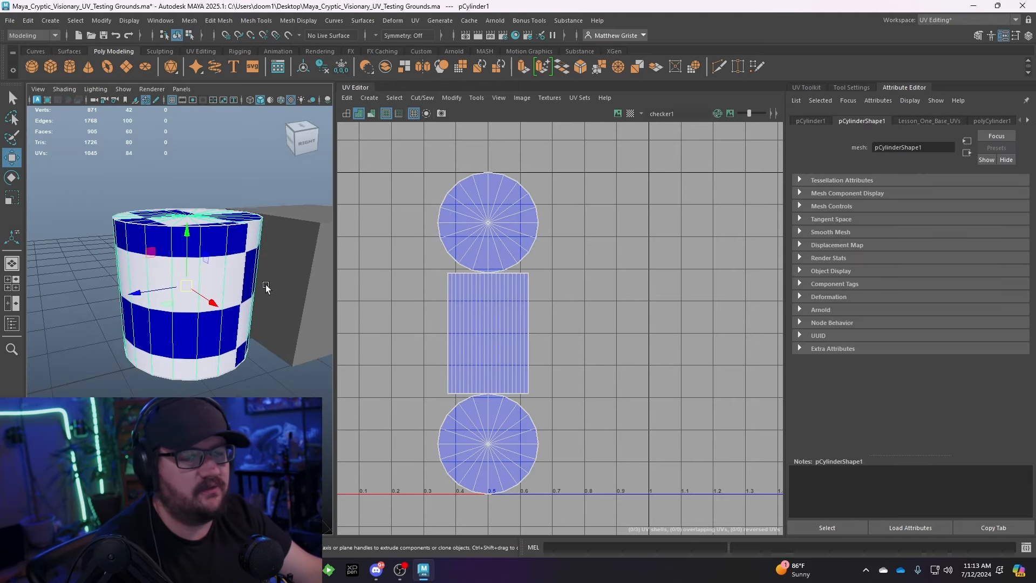
{"action": "left_click_drag", "start_coordinate": [233, 246], "coordinate": [193, 296], "text": "alt"}
{"action": "scroll", "coordinate": [193, 296], "scroll_direction": "up", "scroll_amount": 3}
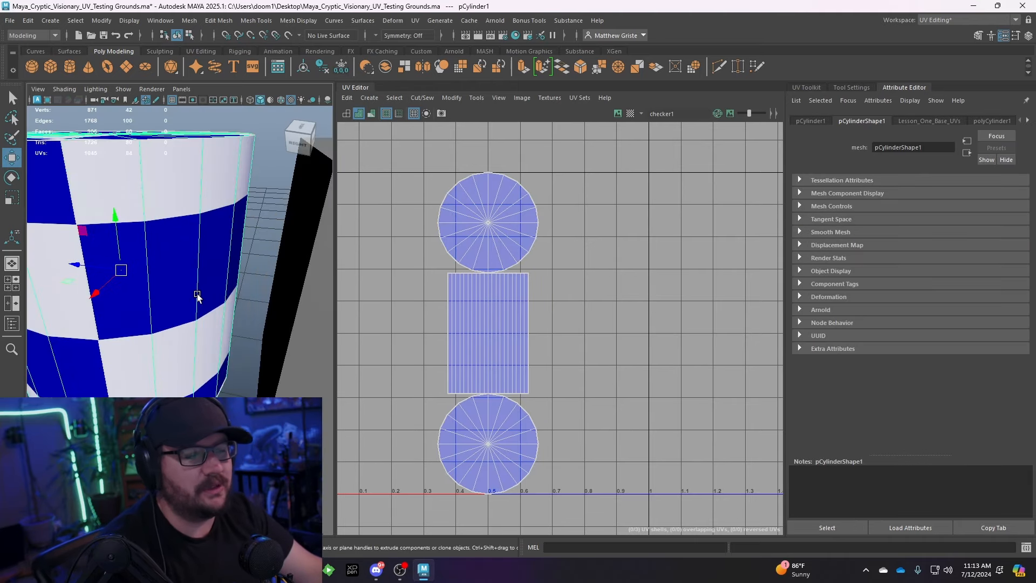
- In UV Shell mode, scale the cylinder's rectangular side shell horizontally to about 0.47 UV units wide
{"action": "right_click_drag", "start_coordinate": [470, 349], "coordinate": [442, 316]}
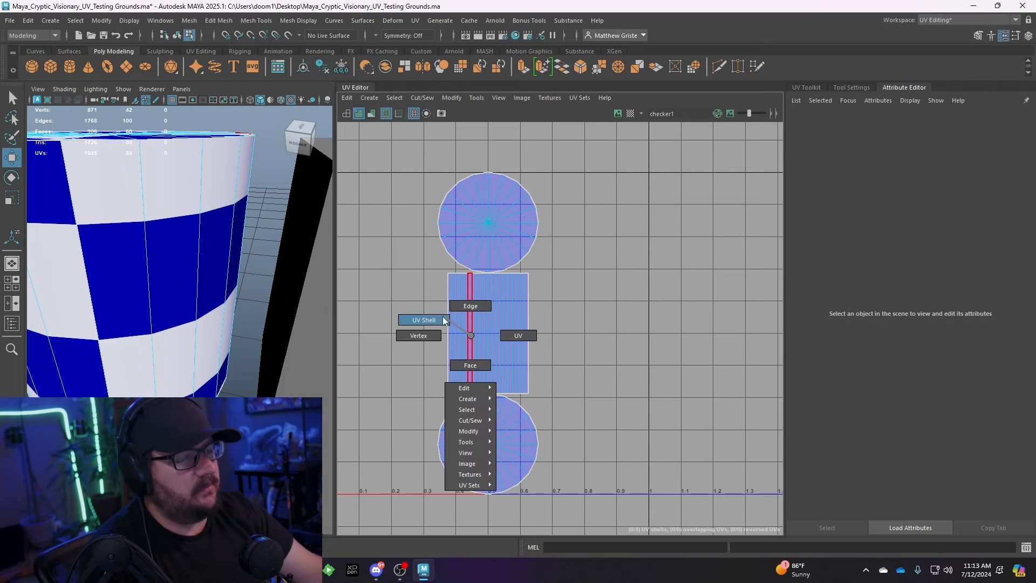
{"action": "left_click", "coordinate": [475, 319]}
{"action": "key", "text": "r"}
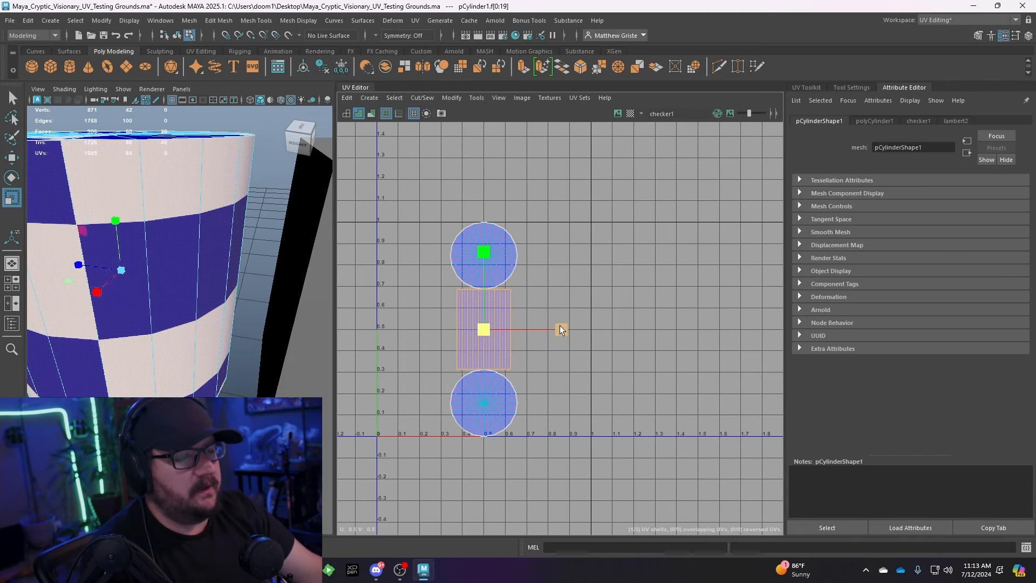
{"action": "left_click_drag", "start_coordinate": [561, 329], "coordinate": [591, 329]}
{"action": "scroll", "coordinate": [155, 301], "scroll_direction": "down", "scroll_amount": 5}
{"action": "left_click_drag", "start_coordinate": [162, 301], "coordinate": [275, 286], "text": "alt"}
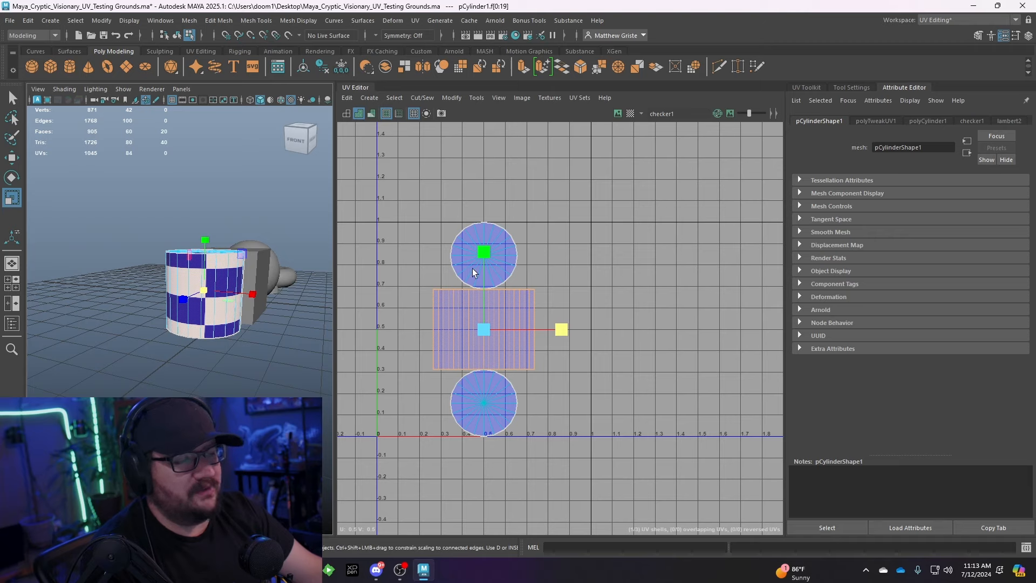
- Widen the cylinder's side UV shell horizontally until it spans the full 0 to 1 range
{"action": "left_click_drag", "start_coordinate": [562, 331], "coordinate": [645, 347]}
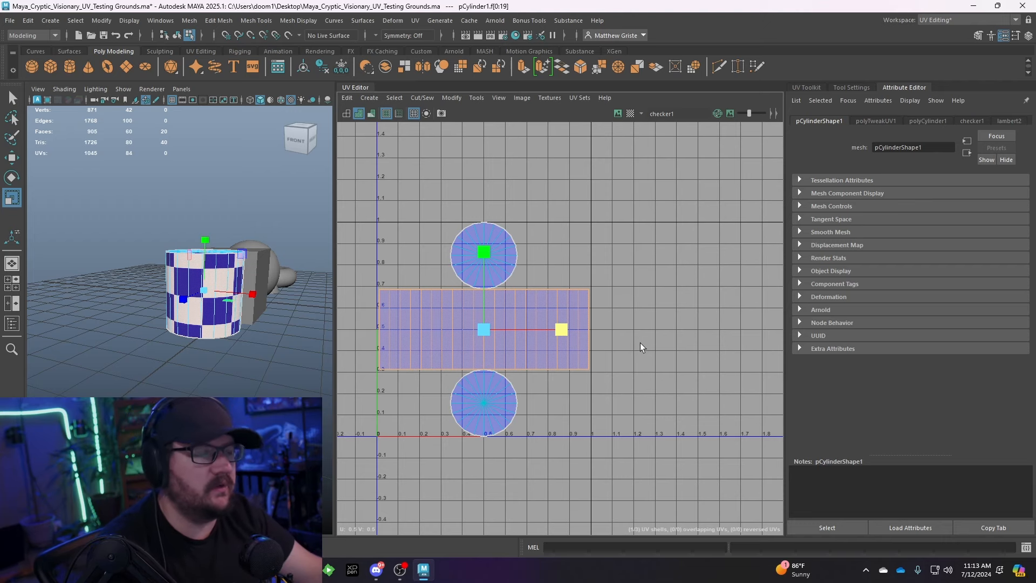
{"action": "scroll", "coordinate": [523, 296], "scroll_direction": "up", "scroll_amount": 2}
{"action": "scroll", "coordinate": [502, 345], "scroll_direction": "down", "scroll_amount": 2}
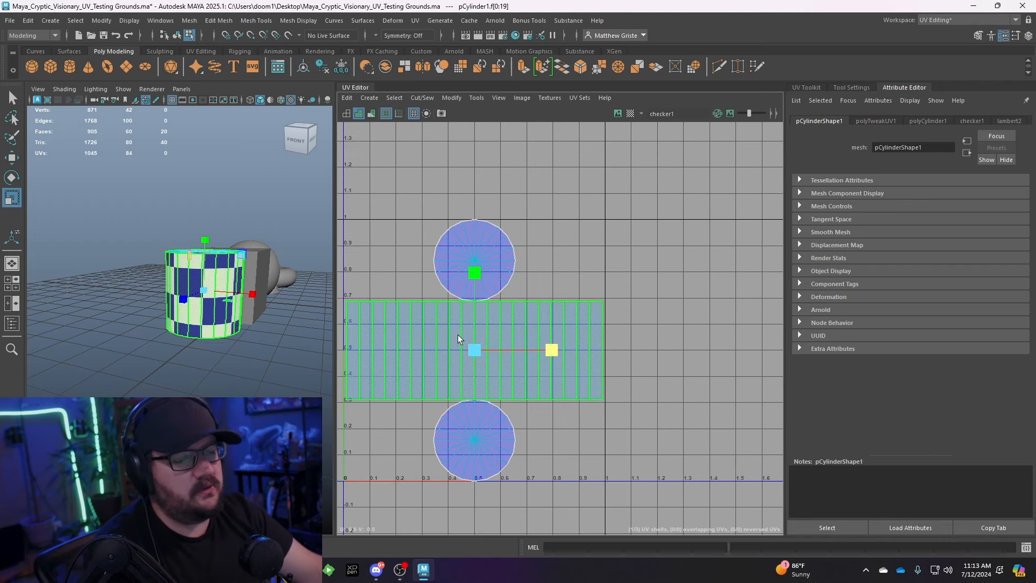
{"action": "scroll", "coordinate": [457, 334], "scroll_direction": "up", "scroll_amount": 1}
{"action": "right_click_drag", "start_coordinate": [492, 297], "coordinate": [455, 281]}
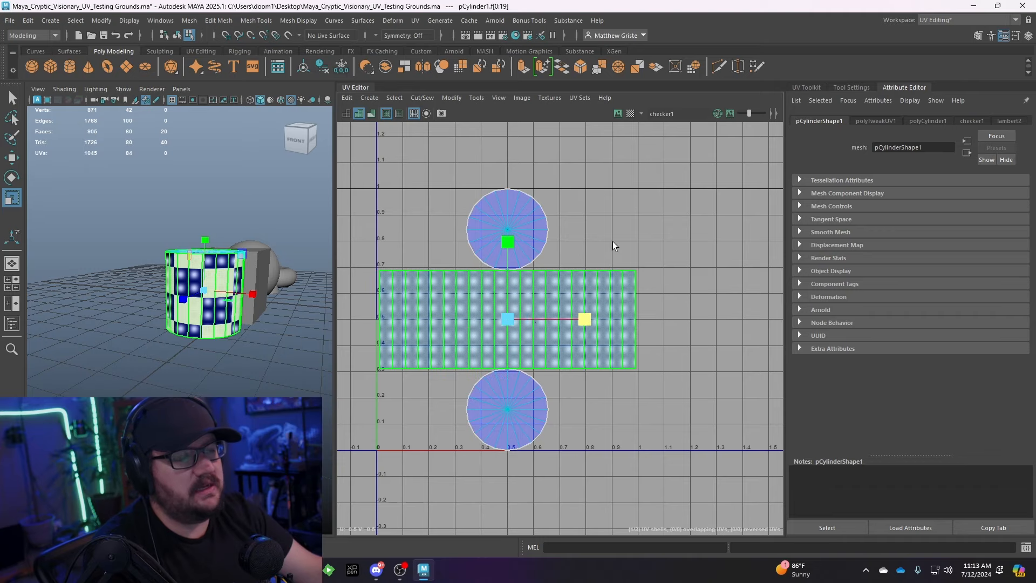
{"action": "left_click", "coordinate": [530, 325]}
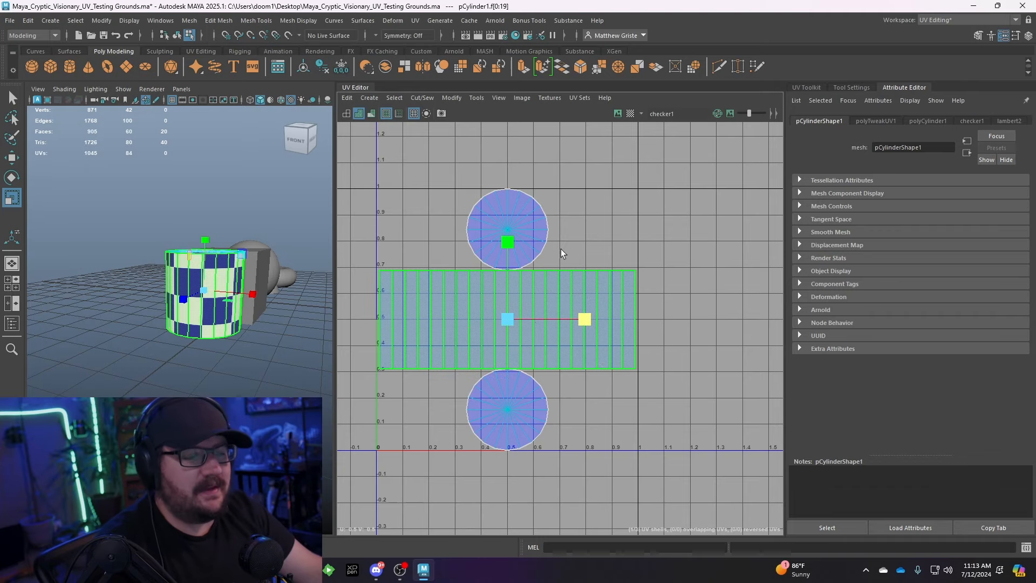
- Return the cylinder to object mode, select the cube and assign it the existing checker-textured Lambert
{"action": "left_click_drag", "start_coordinate": [237, 216], "coordinate": [201, 249], "text": "alt"}
{"action": "right_click_drag", "start_coordinate": [201, 249], "coordinate": [251, 233]}
{"action": "left_click", "coordinate": [271, 326]}
{"action": "left_click_drag", "start_coordinate": [277, 370], "coordinate": [242, 346], "text": "alt"}
{"action": "left_click", "coordinate": [251, 308]}
{"action": "left_click_drag", "start_coordinate": [251, 308], "coordinate": [187, 299], "text": "alt"}
{"action": "right_click", "coordinate": [187, 248]}
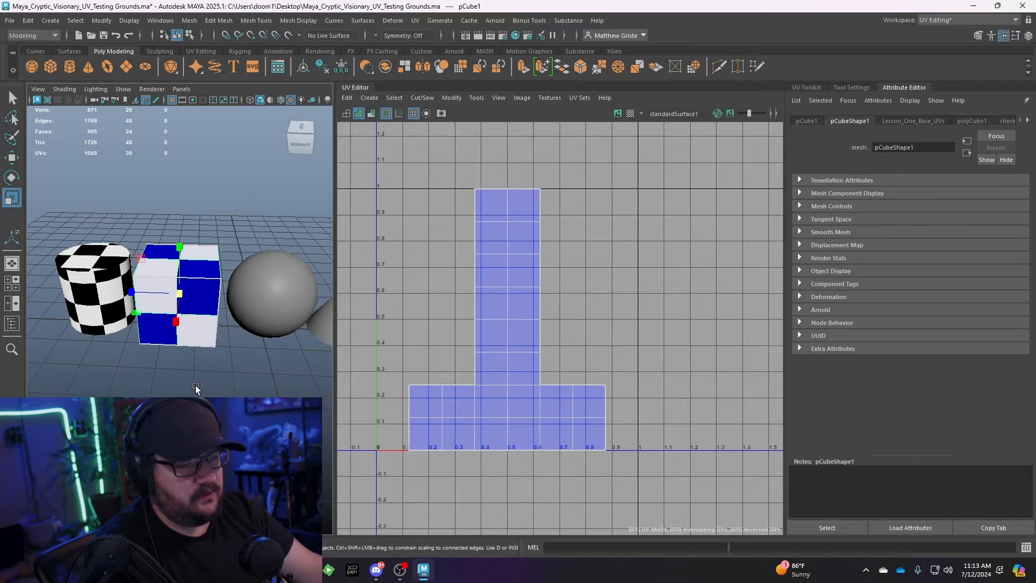
- Examine how the checker pattern on the cube's faces corresponds to its UV layout
{"action": "middle_click_drag", "start_coordinate": [195, 385], "coordinate": [184, 383], "text": "alt"}
{"action": "middle_click_drag", "start_coordinate": [522, 334], "coordinate": [592, 339], "text": "alt"}
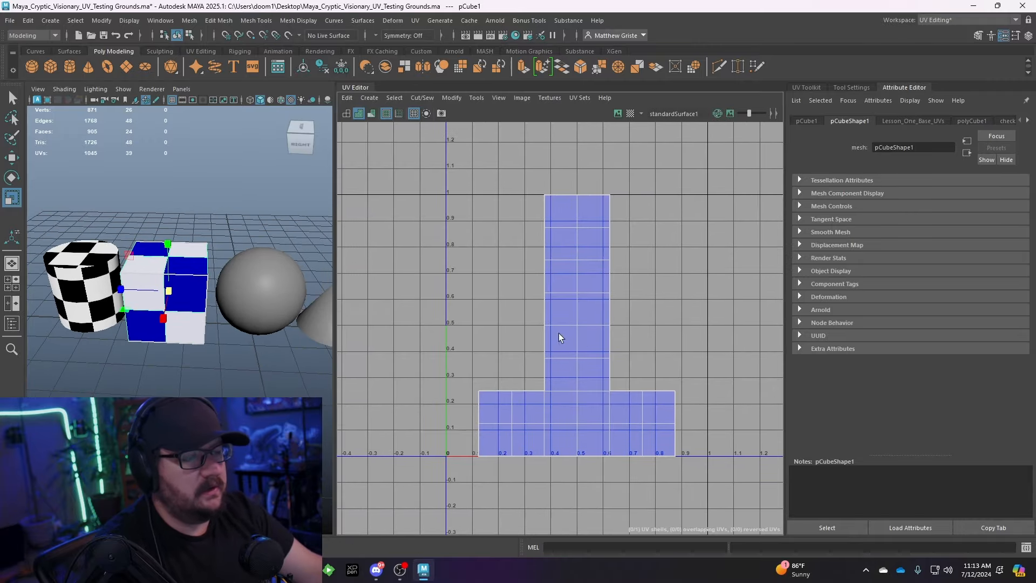
{"action": "left_click_drag", "start_coordinate": [182, 339], "coordinate": [186, 302], "text": "alt"}
{"action": "scroll", "coordinate": [231, 347], "scroll_direction": "down", "scroll_amount": 5}
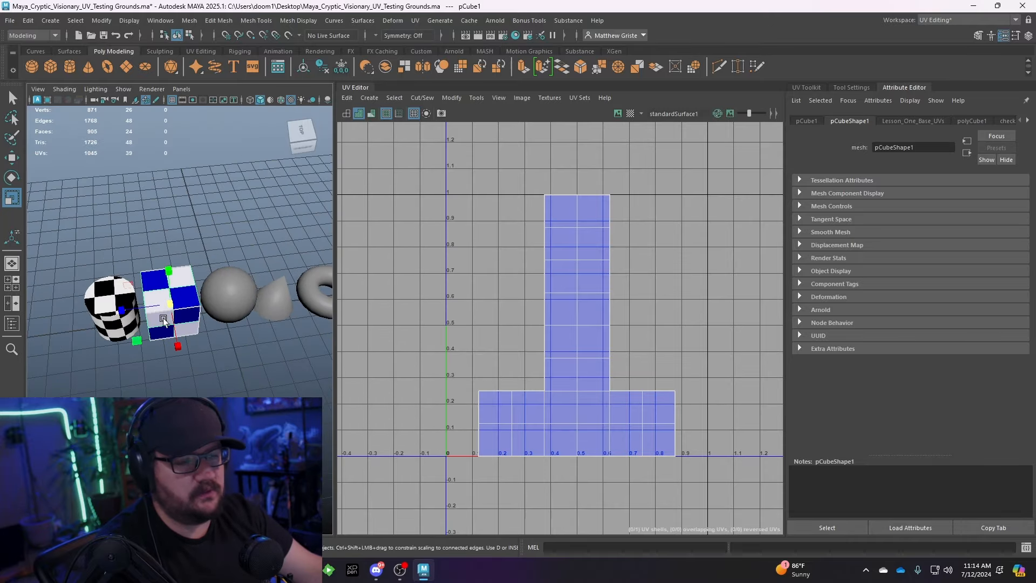
{"action": "scroll", "coordinate": [163, 318], "scroll_direction": "up", "scroll_amount": 5}
{"action": "scroll", "coordinate": [239, 249], "scroll_direction": "down", "scroll_amount": 4}
{"action": "middle_click_drag", "start_coordinate": [695, 326], "coordinate": [648, 321], "text": "alt"}
{"action": "scroll", "coordinate": [630, 324], "scroll_direction": "down", "scroll_amount": 2}
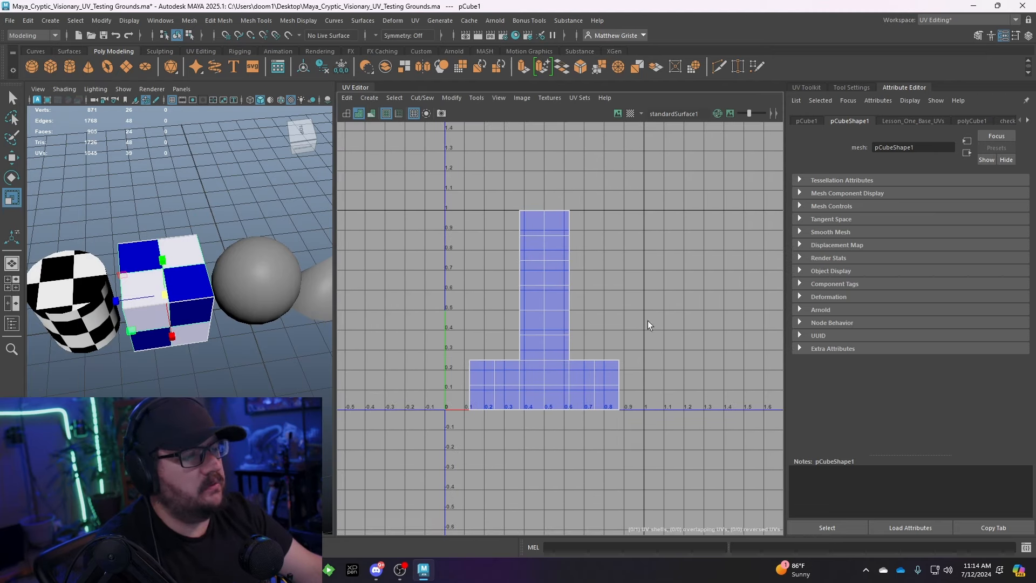
- Display the cube's checker texture behind its UVs in the UV Editor and dim the image
{"action": "left_click", "coordinate": [618, 112]}
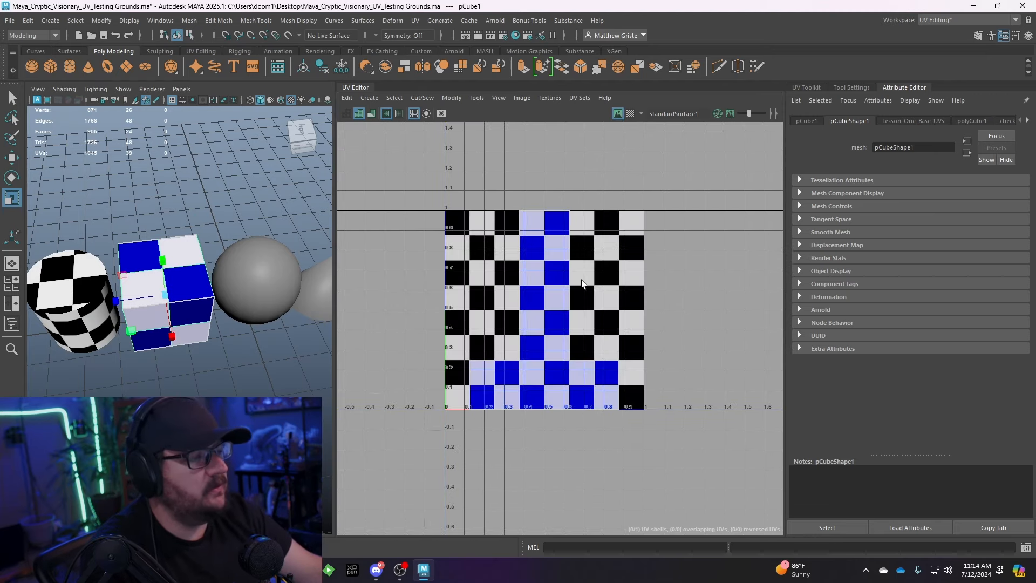
{"action": "scroll", "coordinate": [581, 280], "scroll_direction": "up", "scroll_amount": 2}
{"action": "middle_click_drag", "start_coordinate": [689, 321], "coordinate": [539, 329], "text": "alt"}
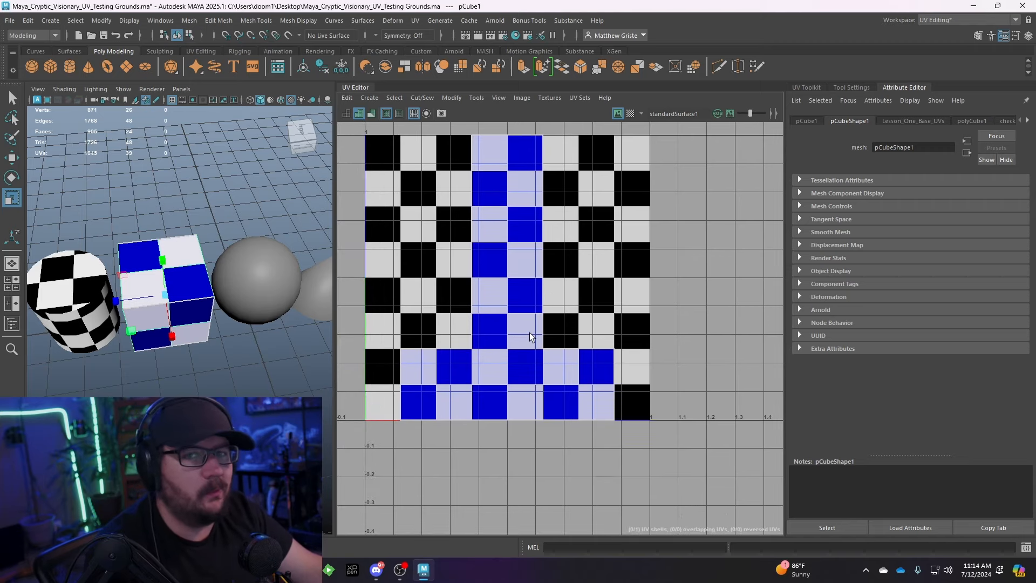
{"action": "left_click", "coordinate": [730, 113]}
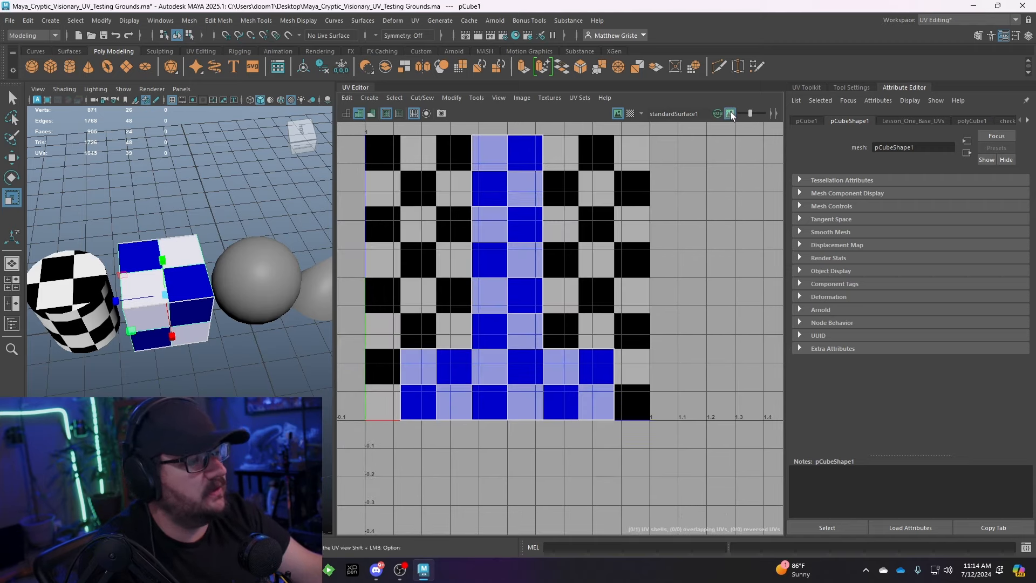
{"action": "left_click_drag", "start_coordinate": [750, 113], "coordinate": [757, 111]}
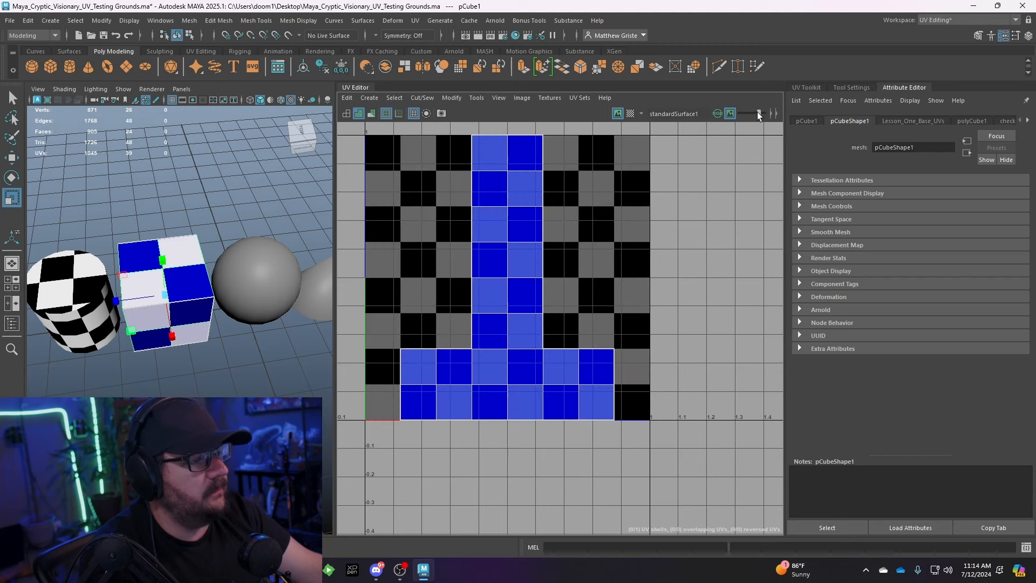
{"action": "middle_click_drag", "start_coordinate": [605, 259], "coordinate": [606, 131], "text": "alt"}
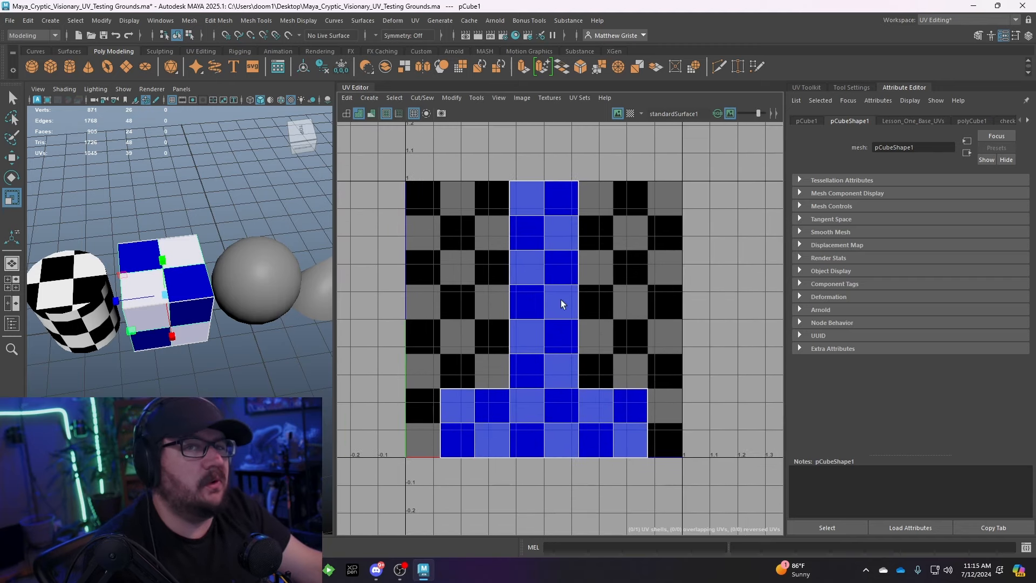
{"action": "middle_click_drag", "start_coordinate": [561, 303], "coordinate": [603, 266], "text": "alt"}
- Turn on the UV Editor's checker map and examine its finer pattern on the cube
{"action": "left_click", "coordinate": [630, 114]}
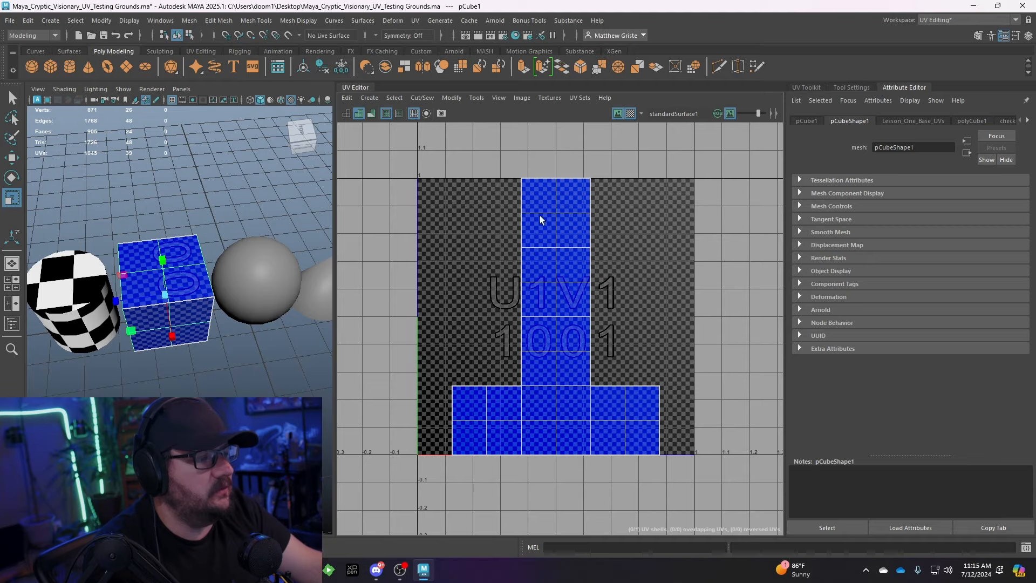
{"action": "left_click_drag", "start_coordinate": [145, 324], "coordinate": [181, 322], "text": "alt"}
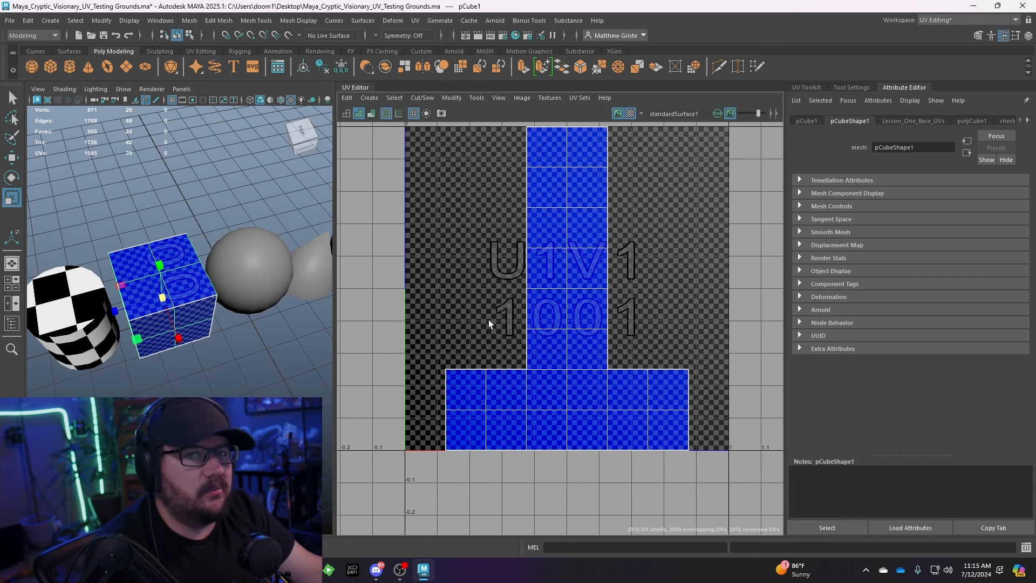
{"action": "scroll", "coordinate": [664, 295], "scroll_direction": "down", "scroll_amount": 4}
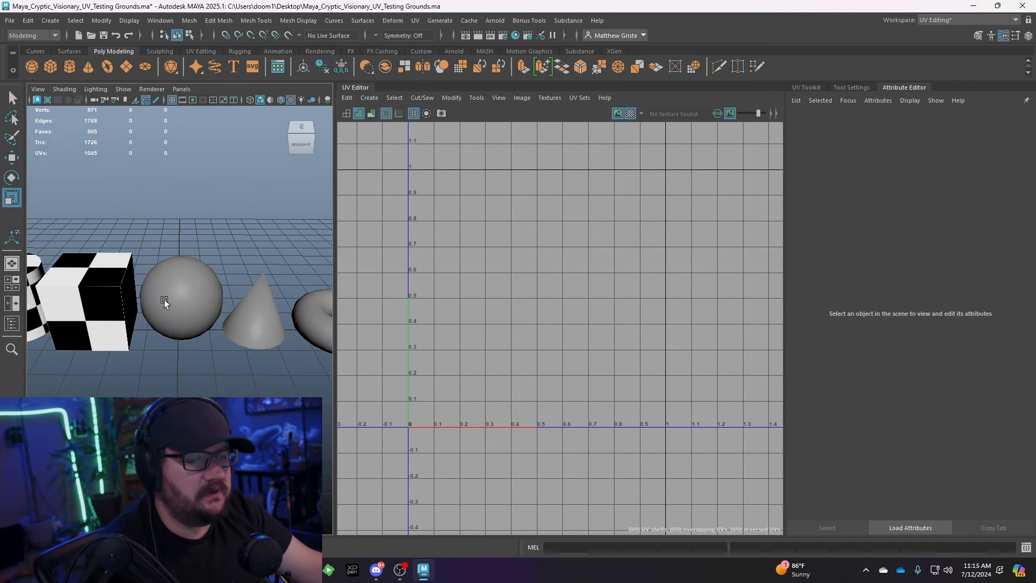
- Select the sphere and examine how its UV layout and the checker map behave across its surface and pole
{"action": "left_click", "coordinate": [164, 301]}
{"action": "scroll", "coordinate": [186, 317], "scroll_direction": "down", "scroll_amount": 2}
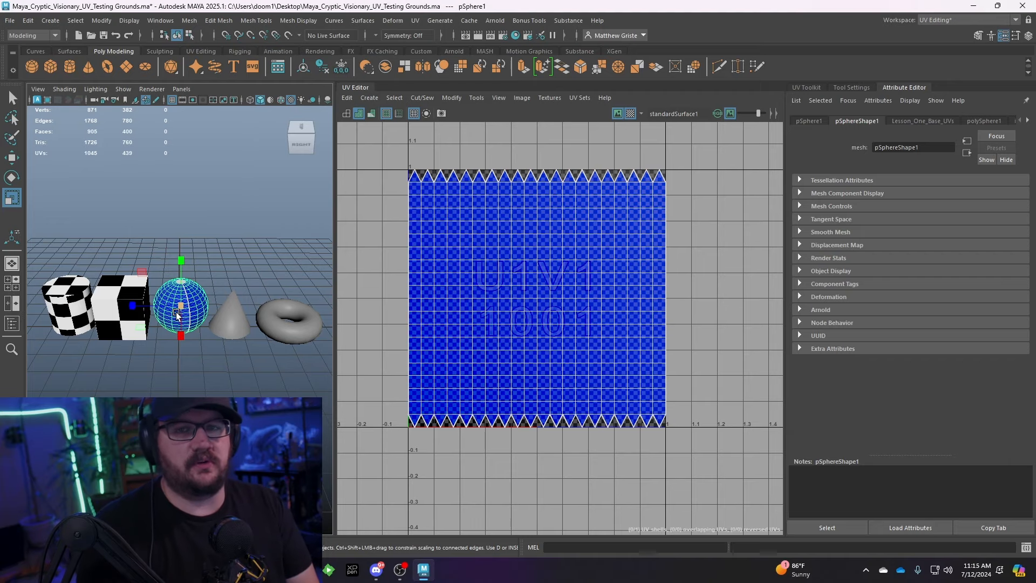
{"action": "scroll", "coordinate": [175, 313], "scroll_direction": "up", "scroll_amount": 8}
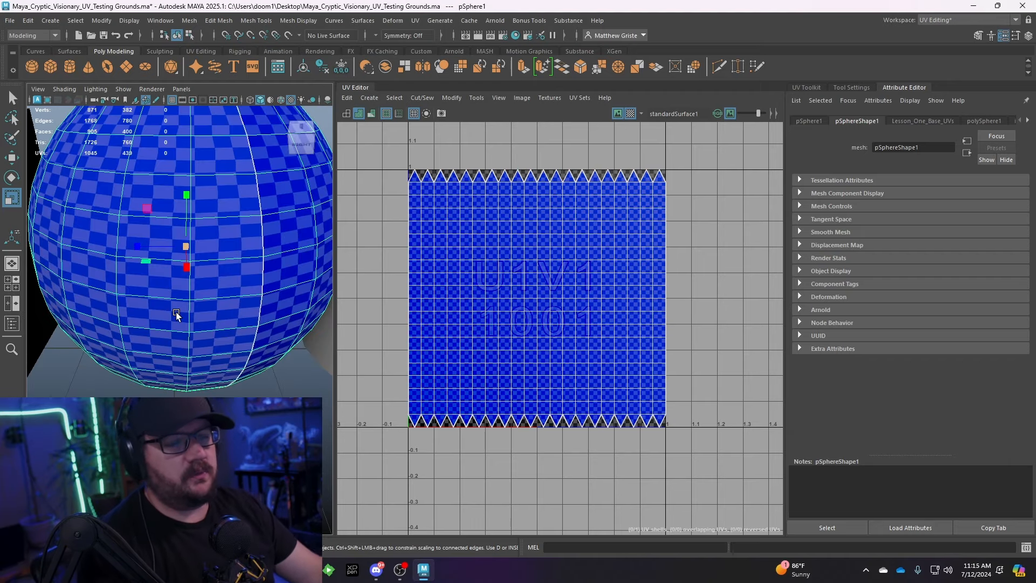
{"action": "left_click_drag", "start_coordinate": [177, 313], "coordinate": [191, 264], "text": "alt"}
{"action": "scroll", "coordinate": [171, 318], "scroll_direction": "down", "scroll_amount": 6}
{"action": "scroll", "coordinate": [174, 313], "scroll_direction": "up", "scroll_amount": 5}
{"action": "scroll", "coordinate": [145, 292], "scroll_direction": "up", "scroll_amount": 5}
{"action": "scroll", "coordinate": [191, 263], "scroll_direction": "down", "scroll_amount": 8}
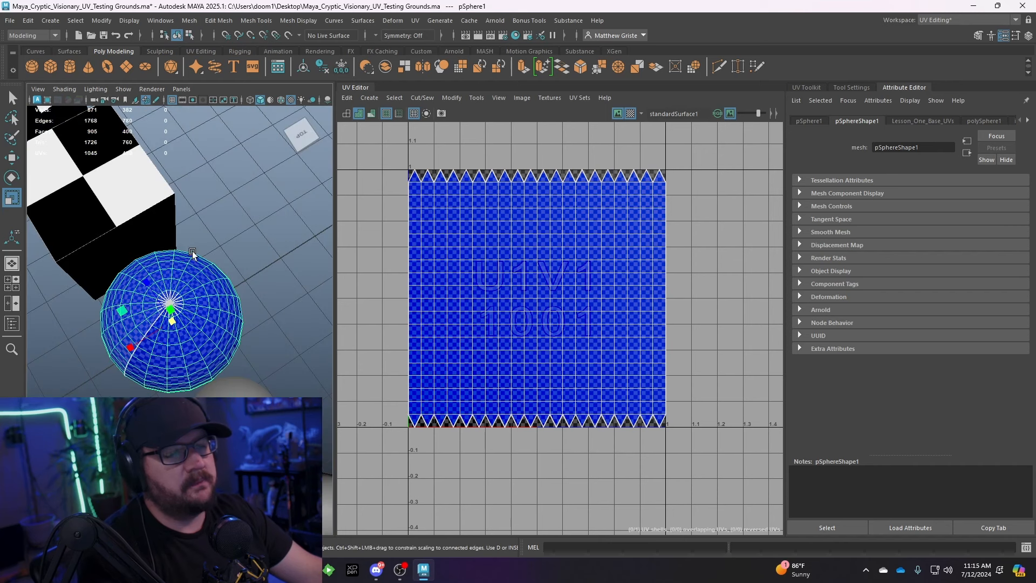
{"action": "scroll", "coordinate": [196, 272], "scroll_direction": "up", "scroll_amount": 10}
{"action": "left_click_drag", "start_coordinate": [189, 313], "coordinate": [230, 253], "text": "alt"}
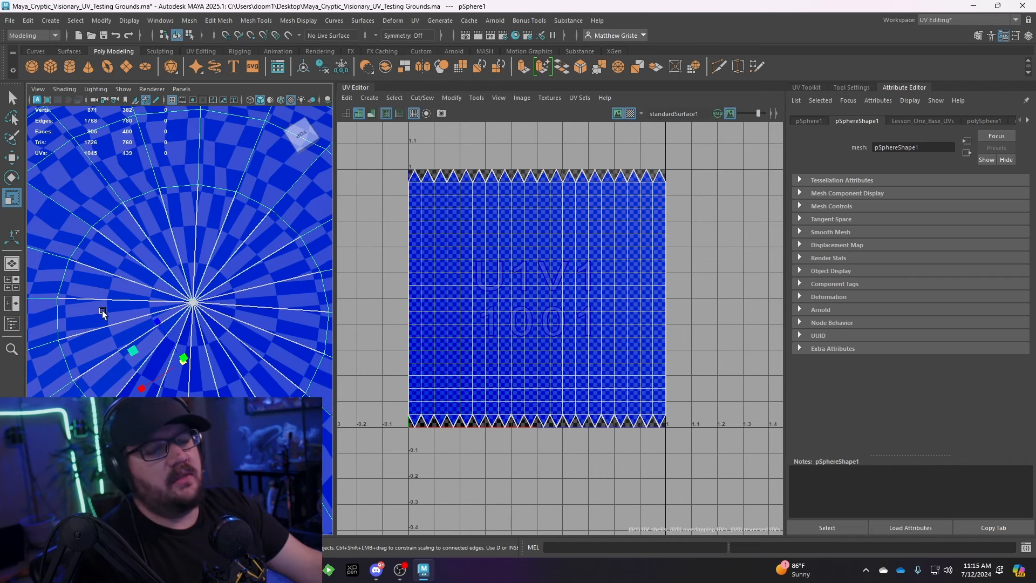
{"action": "scroll", "coordinate": [102, 312], "scroll_direction": "down", "scroll_amount": 5}
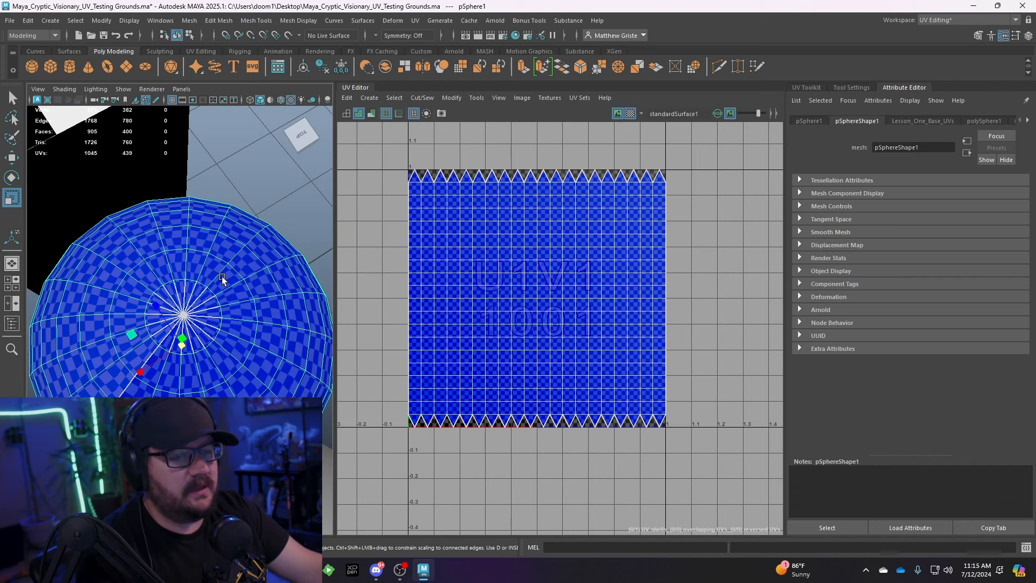
- Assign the existing checker-textured Lambert to the sphere and deselect it to reveal the texture
{"action": "right_click_drag", "start_coordinate": [239, 233], "coordinate": [209, 248]}
{"action": "right_click_drag", "start_coordinate": [206, 249], "coordinate": [271, 229]}
{"action": "left_click", "coordinate": [293, 215]}
{"action": "scroll", "coordinate": [248, 279], "scroll_direction": "up", "scroll_amount": 5}
{"action": "scroll", "coordinate": [248, 279], "scroll_direction": "down", "scroll_amount": 4}
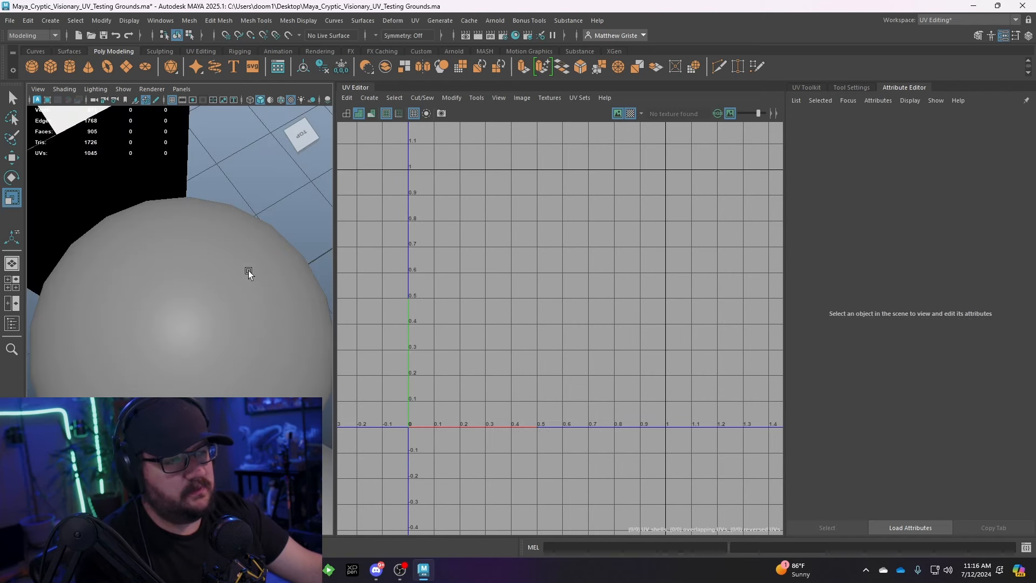
{"action": "left_click", "coordinate": [219, 251]}
{"action": "right_click", "coordinate": [219, 249]}
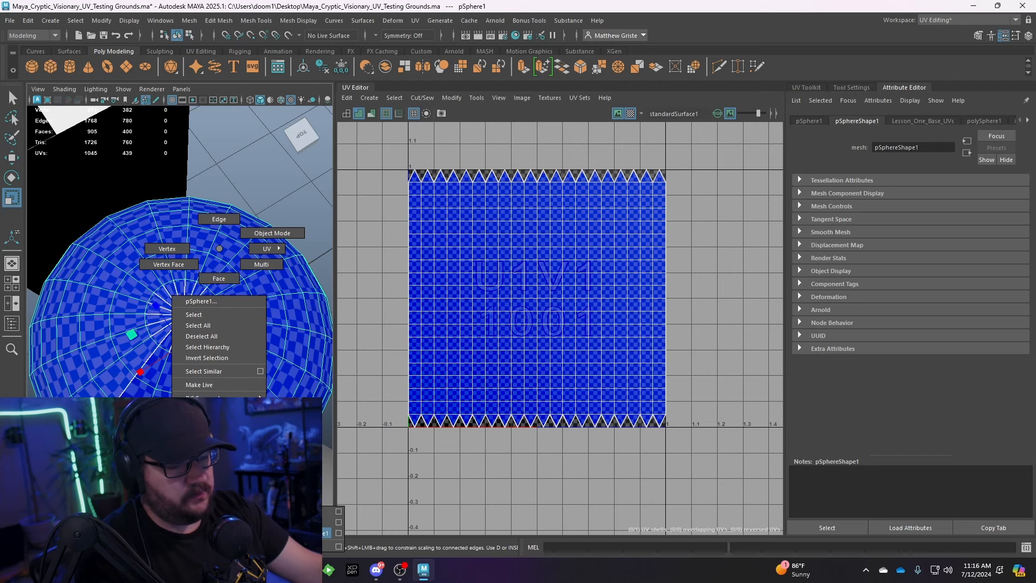
{"action": "key", "text": "Escape"}
{"action": "right_click_drag", "start_coordinate": [241, 307], "coordinate": [329, 521]}
{"action": "left_click", "coordinate": [287, 218]}
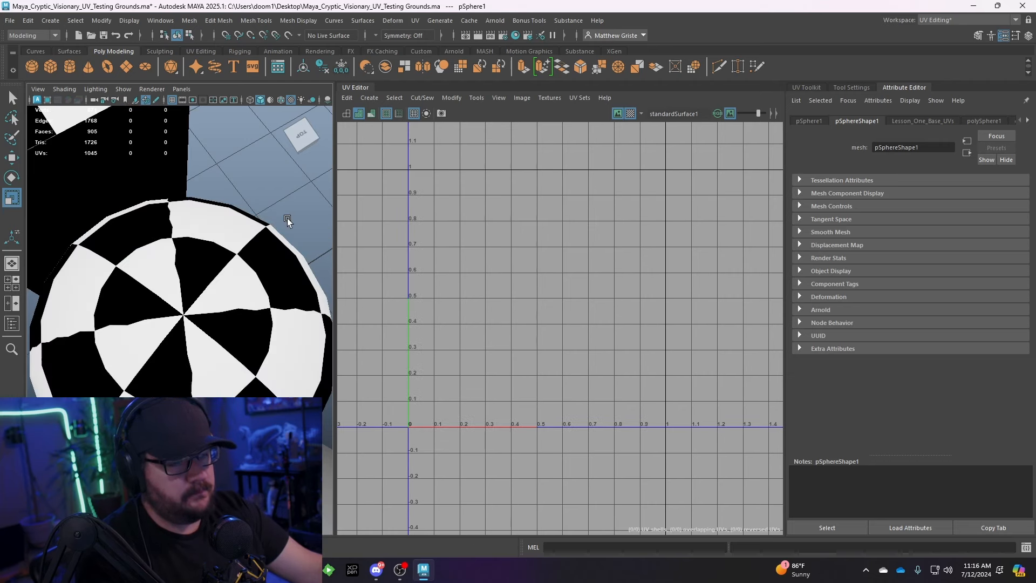
- Turn on smooth mesh preview for the sphere and deselect it
{"action": "scroll", "coordinate": [228, 296], "scroll_direction": "up", "scroll_amount": 3}
{"action": "left_click_drag", "start_coordinate": [173, 296], "coordinate": [183, 338], "text": "alt"}
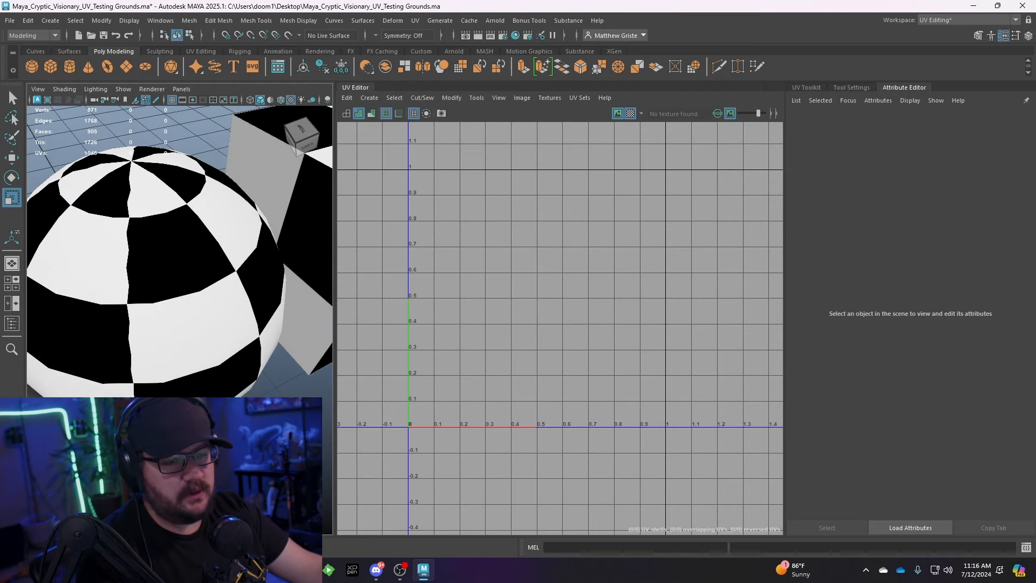
{"action": "left_click", "coordinate": [154, 314]}
{"action": "key", "text": "3"}
{"action": "left_click", "coordinate": [269, 388]}
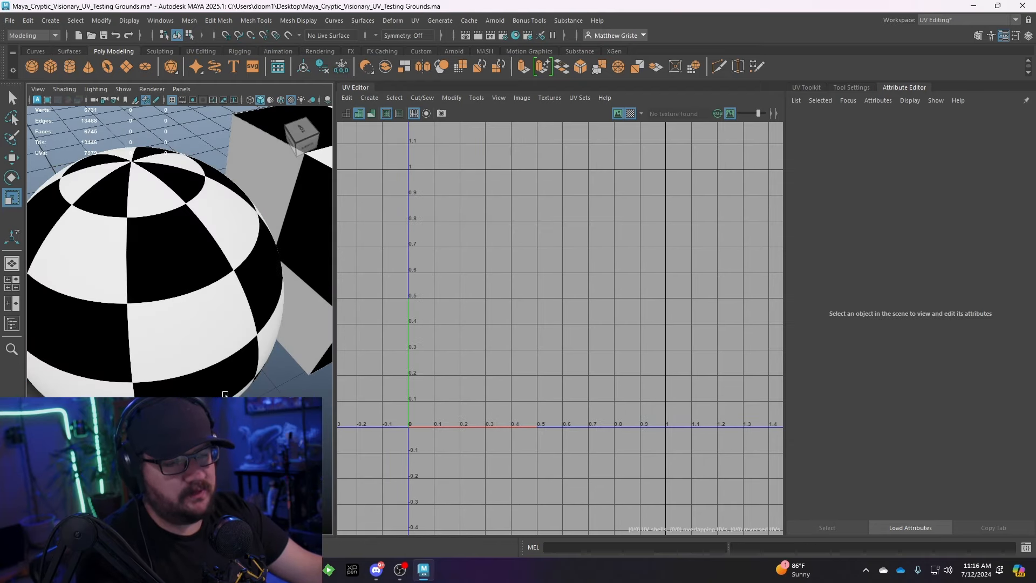
- Inspect the checker distortion at the smoothed sphere's pole and reselect the sphere to compare its UV layout
{"action": "left_click_drag", "start_coordinate": [178, 254], "coordinate": [162, 302], "text": "alt"}
{"action": "right_click_drag", "start_coordinate": [162, 302], "coordinate": [220, 296], "text": "alt"}
{"action": "left_click_drag", "start_coordinate": [221, 295], "coordinate": [140, 296], "text": "alt"}
{"action": "scroll", "coordinate": [210, 303], "scroll_direction": "down", "scroll_amount": 5}
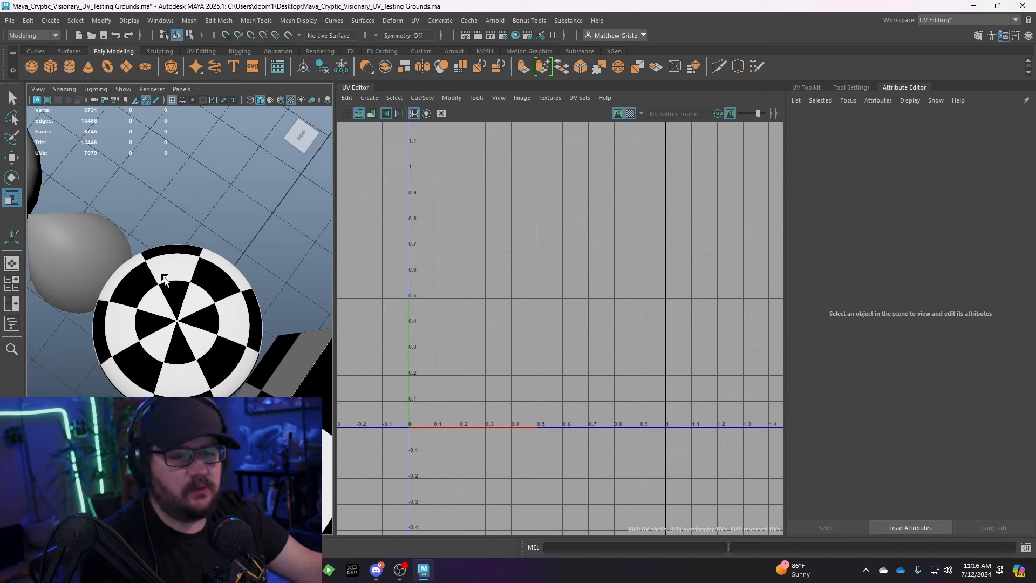
{"action": "scroll", "coordinate": [205, 298], "scroll_direction": "up", "scroll_amount": 3}
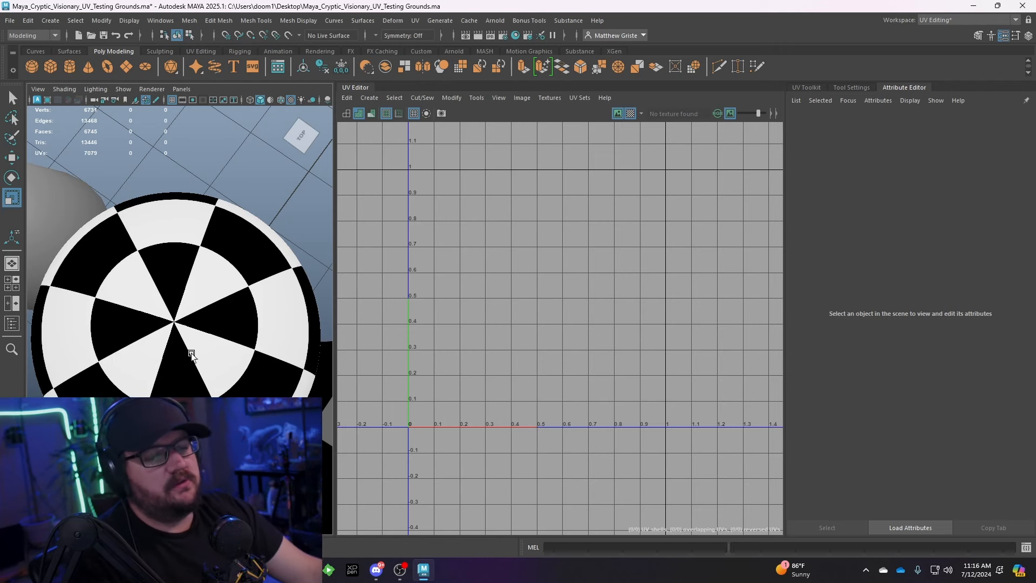
{"action": "left_click", "coordinate": [229, 322]}
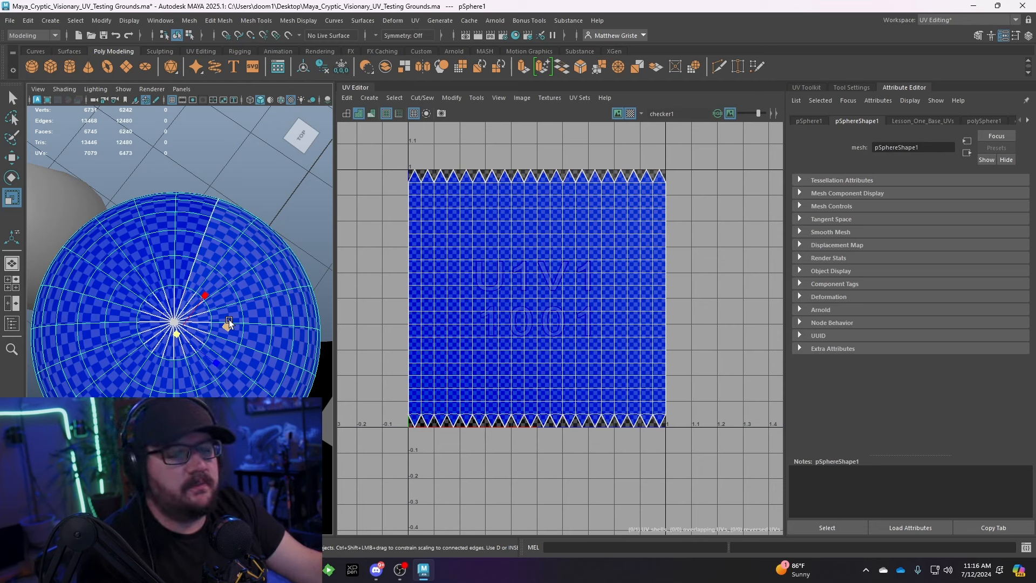
- Examine the selected sphere's pole from above and compare it with the triangular ends of its UV layout
{"action": "scroll", "coordinate": [228, 322], "scroll_direction": "down", "scroll_amount": 3}
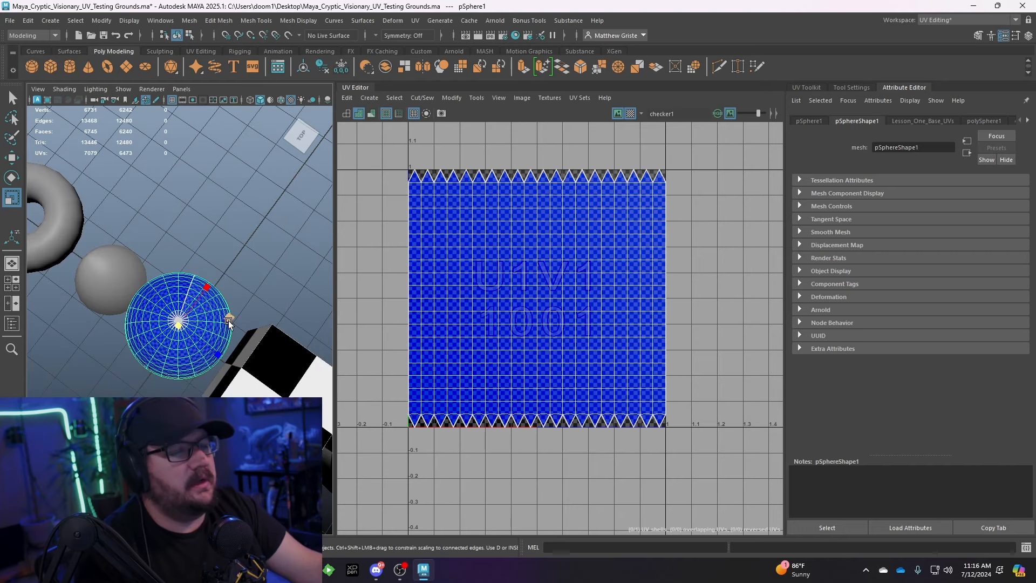
{"action": "scroll", "coordinate": [124, 307], "scroll_direction": "up", "scroll_amount": 3}
{"action": "left_click_drag", "start_coordinate": [218, 325], "coordinate": [133, 245], "text": "alt"}
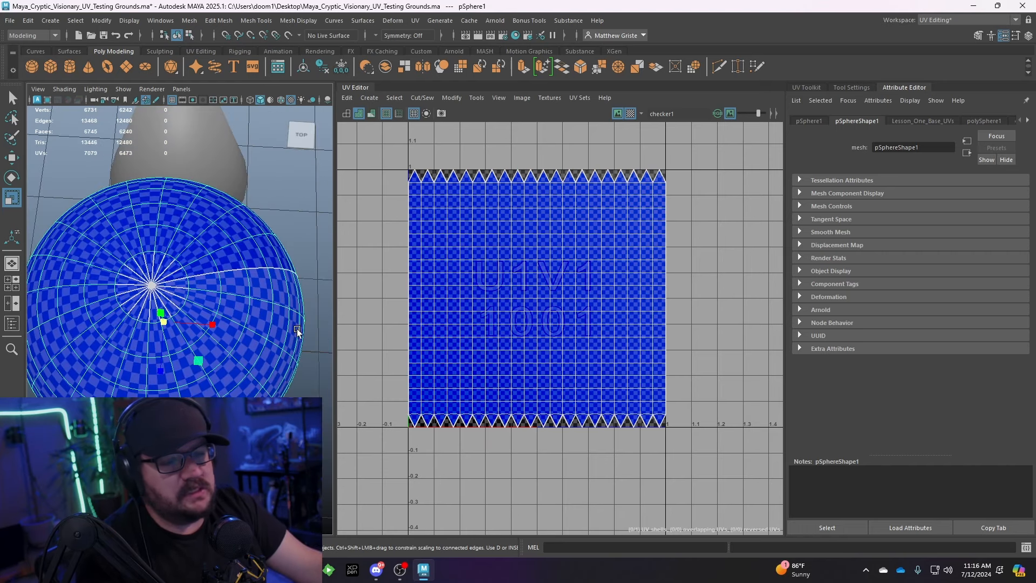
{"action": "scroll", "coordinate": [297, 330], "scroll_direction": "down", "scroll_amount": 4}
{"action": "left_click_drag", "start_coordinate": [218, 308], "coordinate": [139, 298], "text": "alt"}
{"action": "scroll", "coordinate": [254, 295], "scroll_direction": "down", "scroll_amount": 3}
{"action": "left_click_drag", "start_coordinate": [255, 295], "coordinate": [144, 302], "text": "alt"}
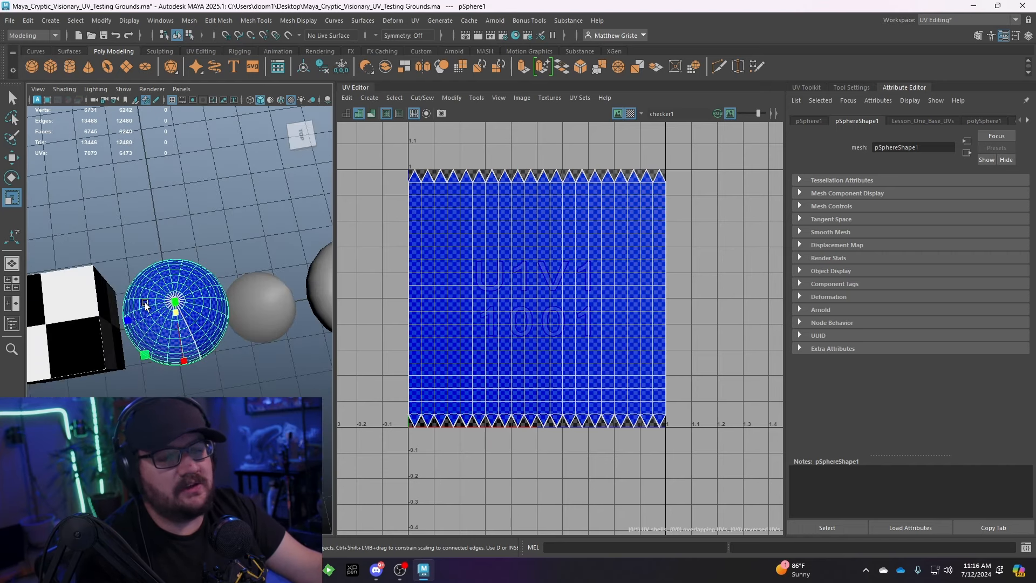
{"action": "scroll", "coordinate": [145, 304], "scroll_direction": "up", "scroll_amount": 5}
{"action": "scroll", "coordinate": [202, 320], "scroll_direction": "down", "scroll_amount": 5}
{"action": "scroll", "coordinate": [163, 231], "scroll_direction": "up", "scroll_amount": 3}
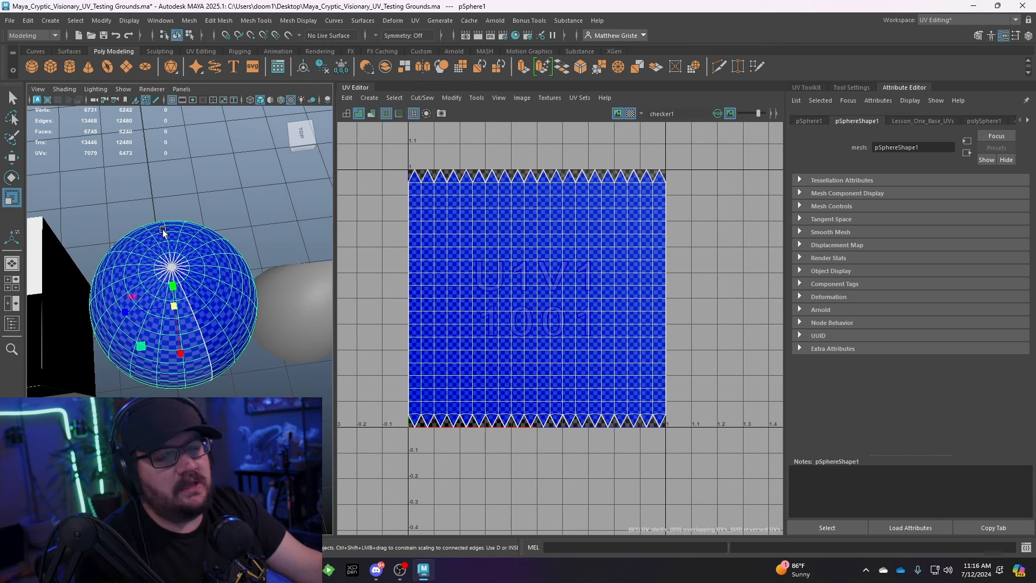
{"action": "scroll", "coordinate": [163, 231], "scroll_direction": "up", "scroll_amount": 3}
{"action": "scroll", "coordinate": [174, 280], "scroll_direction": "down", "scroll_amount": 3}
{"action": "scroll", "coordinate": [177, 280], "scroll_direction": "down", "scroll_amount": 2}
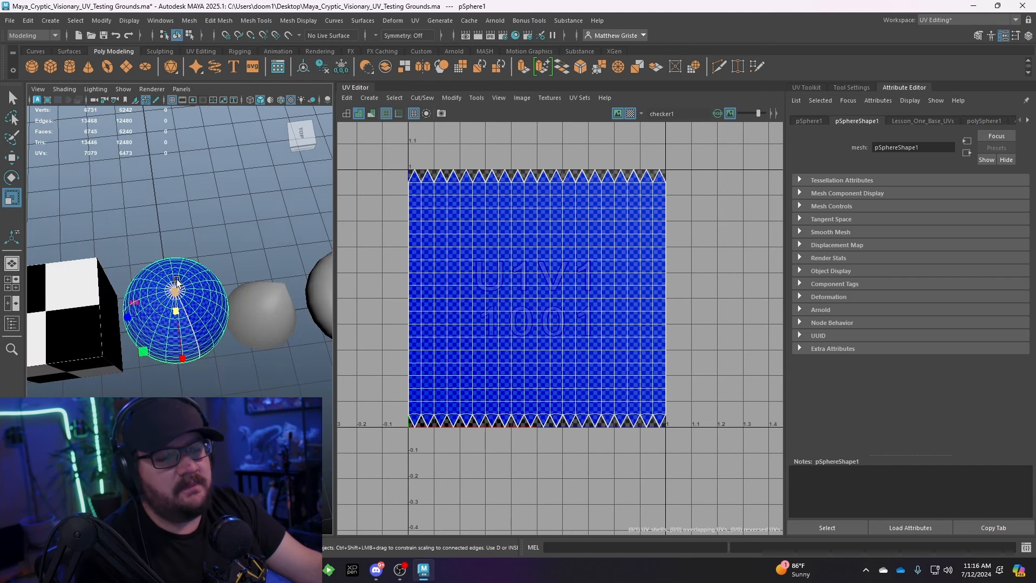
- Examine the sphere's sides from a lower angle against the square faces of its UV layout
{"action": "left_click_drag", "start_coordinate": [177, 280], "coordinate": [167, 231], "text": "alt"}
{"action": "left_click_drag", "start_coordinate": [245, 293], "coordinate": [202, 228], "text": "alt"}
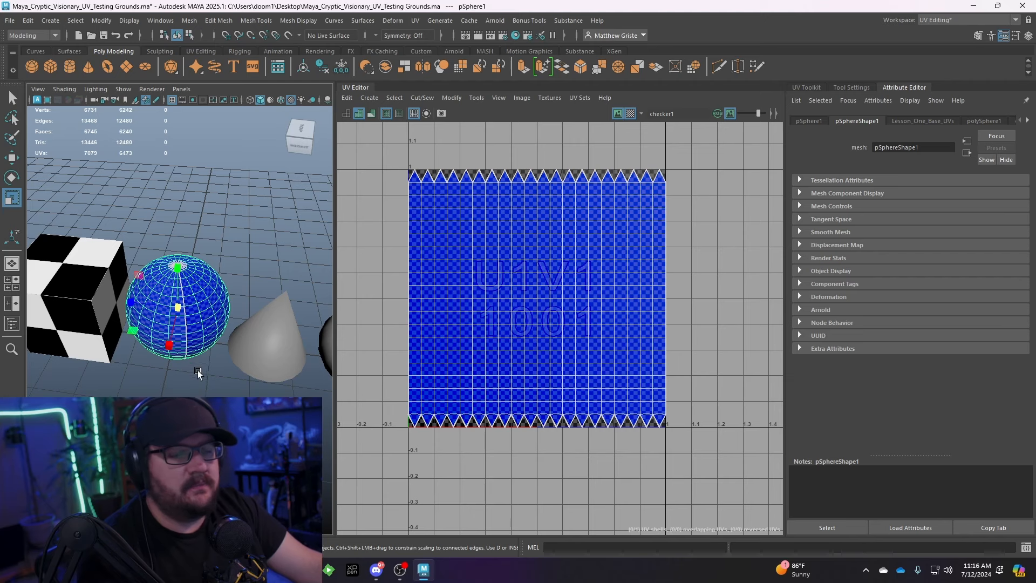
{"action": "scroll", "coordinate": [197, 370], "scroll_direction": "up", "scroll_amount": 5}
{"action": "left_click_drag", "start_coordinate": [199, 289], "coordinate": [139, 320], "text": "alt"}
{"action": "scroll", "coordinate": [139, 320], "scroll_direction": "down", "scroll_amount": 5}
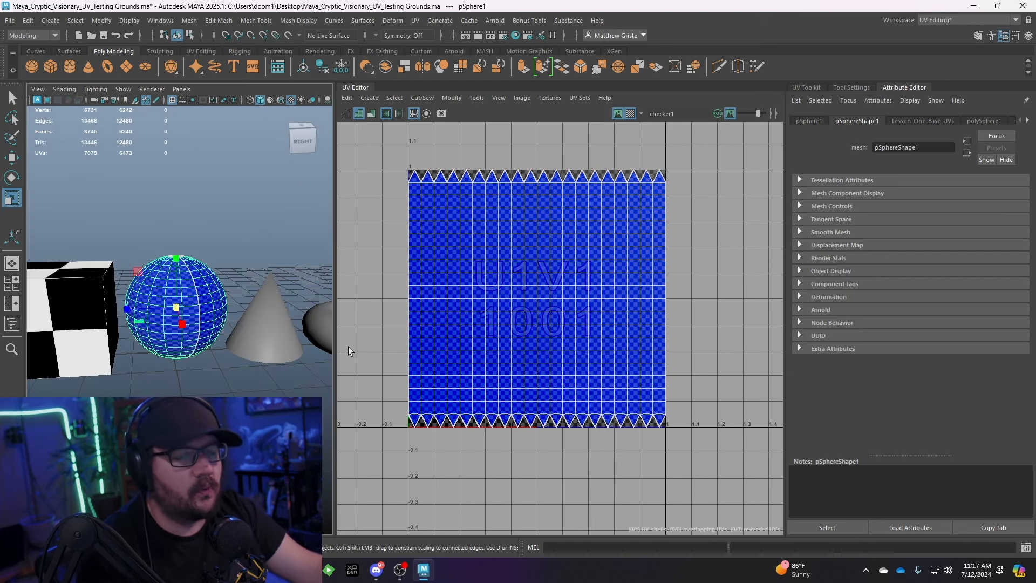
- Select the cone and compare its sloped side and round base with its default UV layout
{"action": "scroll", "coordinate": [200, 328], "scroll_direction": "down", "scroll_amount": 3}
{"action": "middle_click_drag", "start_coordinate": [199, 328], "coordinate": [172, 321], "text": "alt"}
{"action": "left_click", "coordinate": [202, 323]}
{"action": "scroll", "coordinate": [227, 321], "scroll_direction": "up", "scroll_amount": 3}
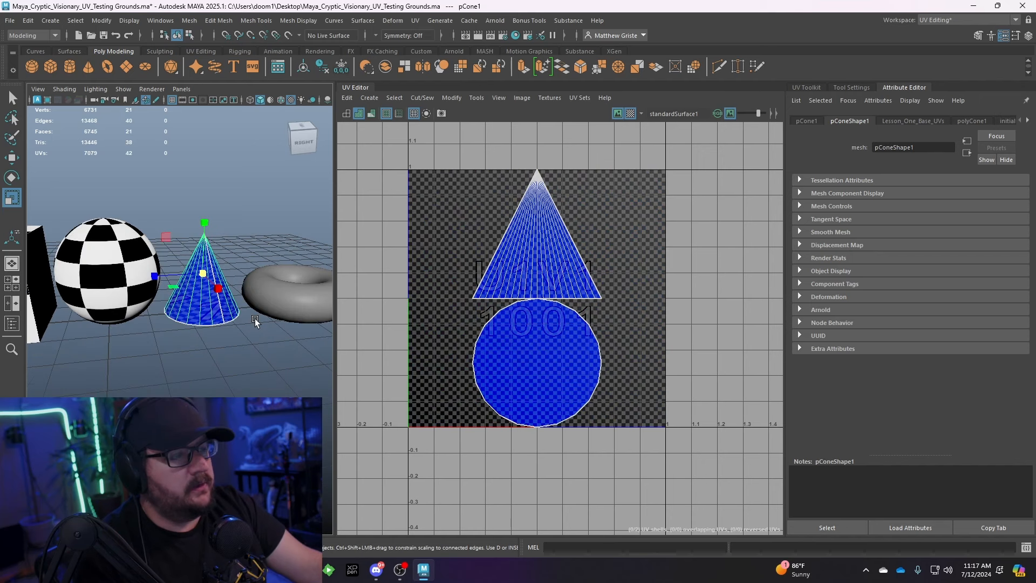
{"action": "left_click_drag", "start_coordinate": [255, 318], "coordinate": [202, 348], "text": "alt"}
{"action": "scroll", "coordinate": [229, 317], "scroll_direction": "up", "scroll_amount": 5}
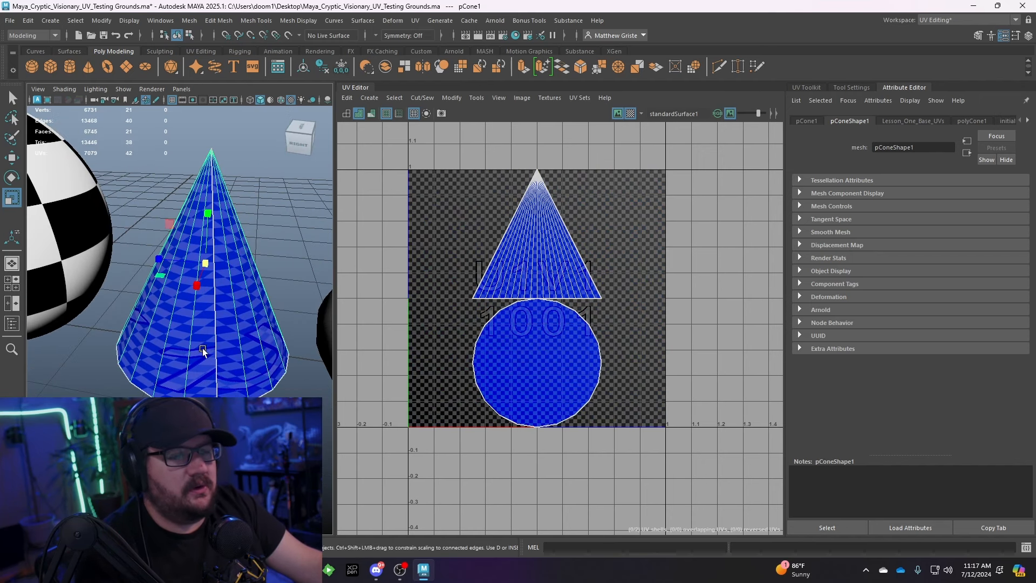
{"action": "scroll", "coordinate": [252, 247], "scroll_direction": "down", "scroll_amount": 5}
{"action": "middle_click_drag", "start_coordinate": [251, 247], "coordinate": [241, 283], "text": "alt"}
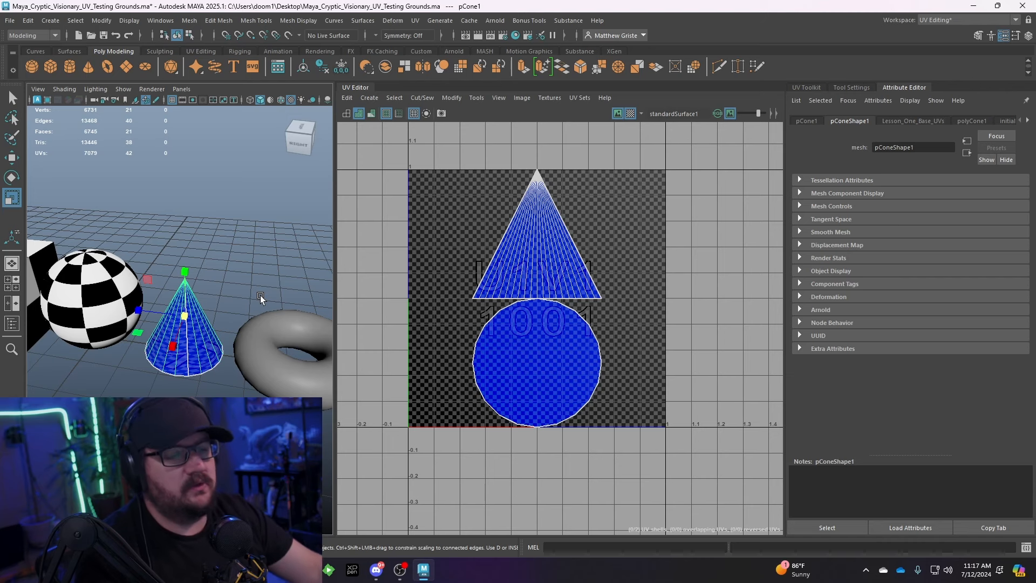
{"action": "scroll", "coordinate": [266, 303], "scroll_direction": "up", "scroll_amount": 3}
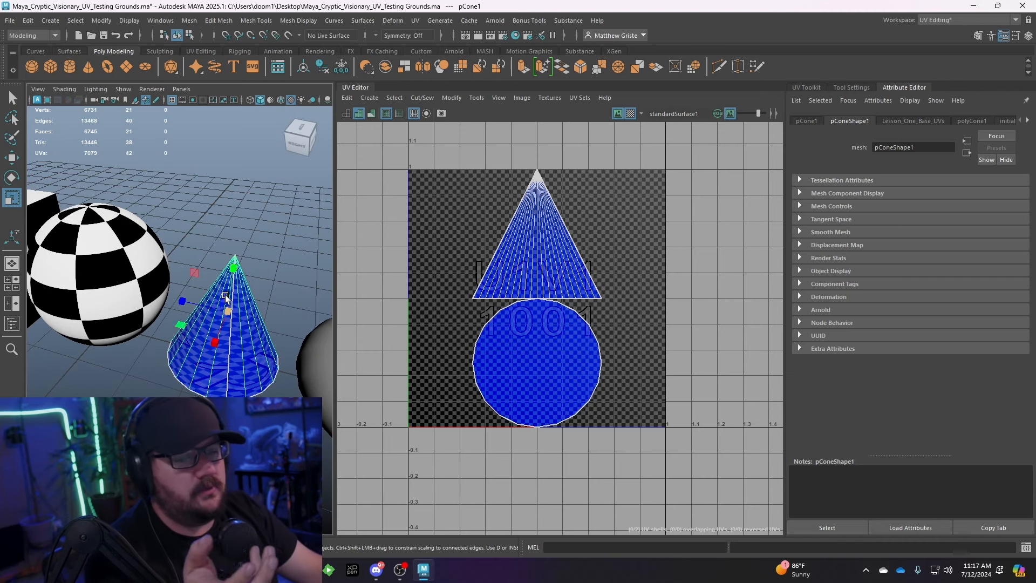
{"action": "scroll", "coordinate": [209, 267], "scroll_direction": "up", "scroll_amount": 2}
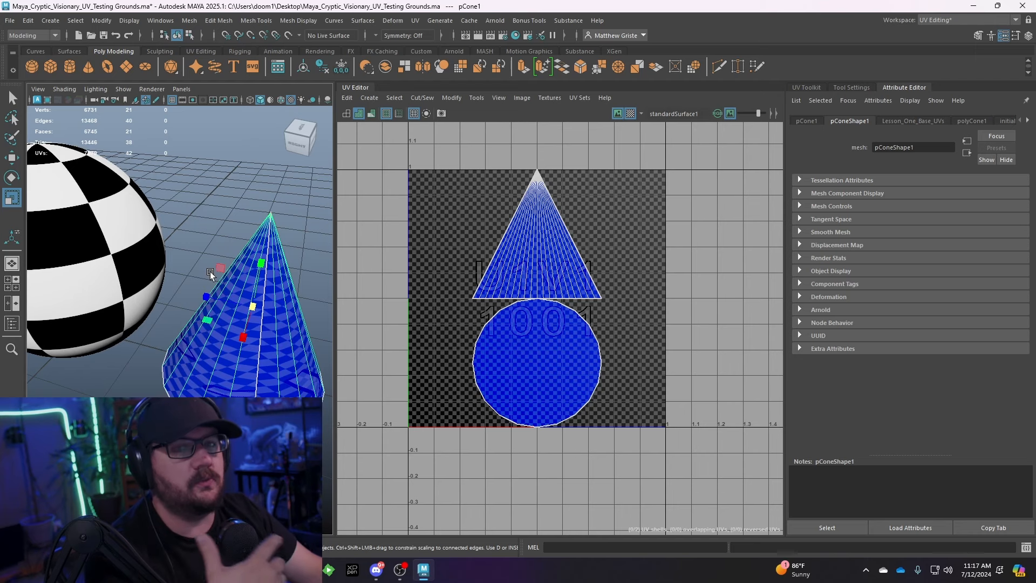
- Select the torus and compare its surface with its square grid UV layout in the UV Editor
{"action": "scroll", "coordinate": [210, 271], "scroll_direction": "down", "scroll_amount": 5}
{"action": "left_click", "coordinate": [152, 312]}
{"action": "left_click_drag", "start_coordinate": [152, 311], "coordinate": [207, 290], "text": "alt"}
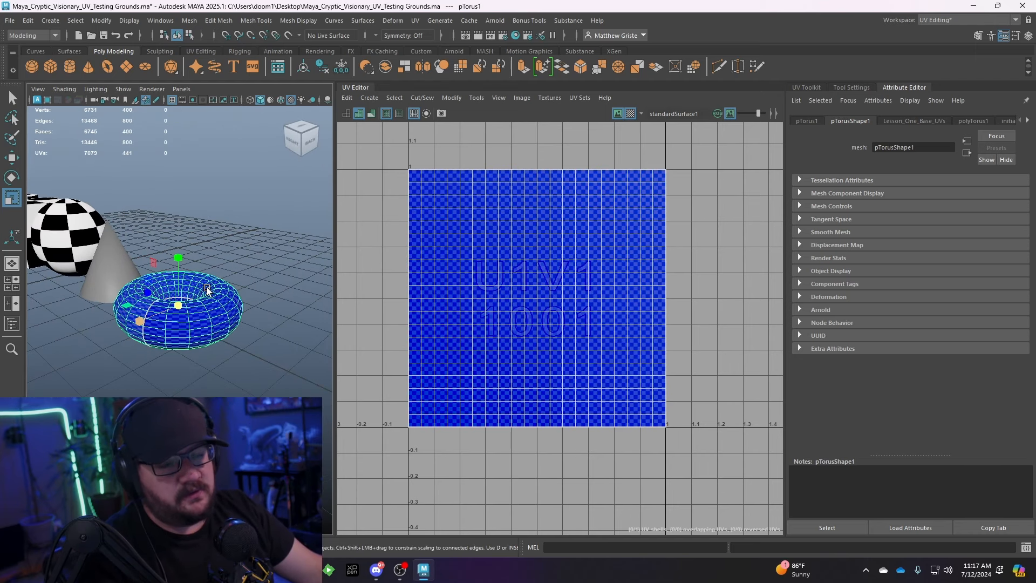
{"action": "scroll", "coordinate": [208, 290], "scroll_direction": "down", "scroll_amount": 3}
{"action": "scroll", "coordinate": [209, 294], "scroll_direction": "up", "scroll_amount": 5}
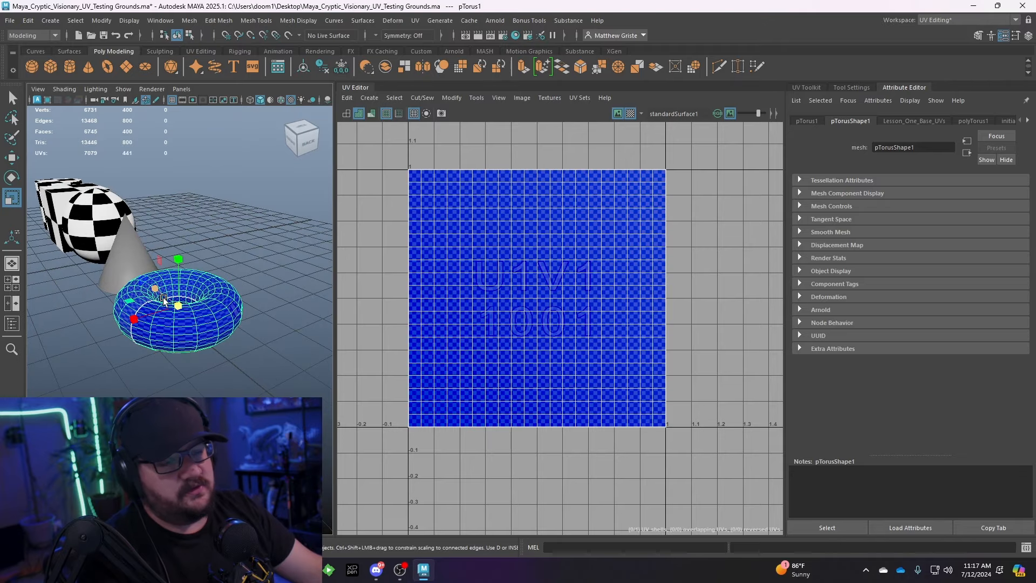
{"action": "left_click_drag", "start_coordinate": [209, 293], "coordinate": [260, 309], "text": "alt"}
{"action": "scroll", "coordinate": [504, 280], "scroll_direction": "down", "scroll_amount": 3}
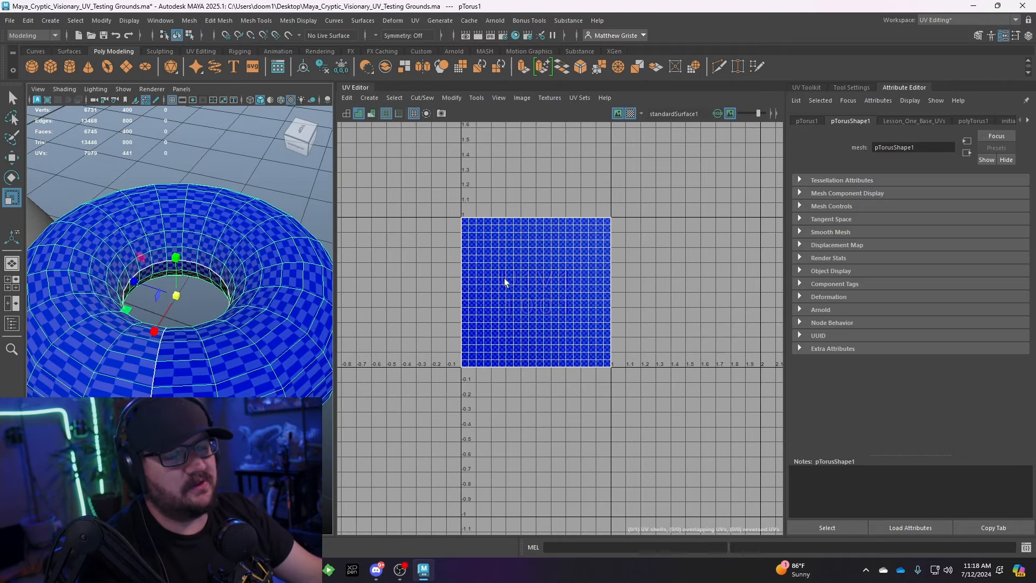
{"action": "scroll", "coordinate": [475, 302], "scroll_direction": "up", "scroll_amount": 4}
{"action": "scroll", "coordinate": [569, 233], "scroll_direction": "down", "scroll_amount": 1}
{"action": "scroll", "coordinate": [565, 233], "scroll_direction": "down", "scroll_amount": 2}
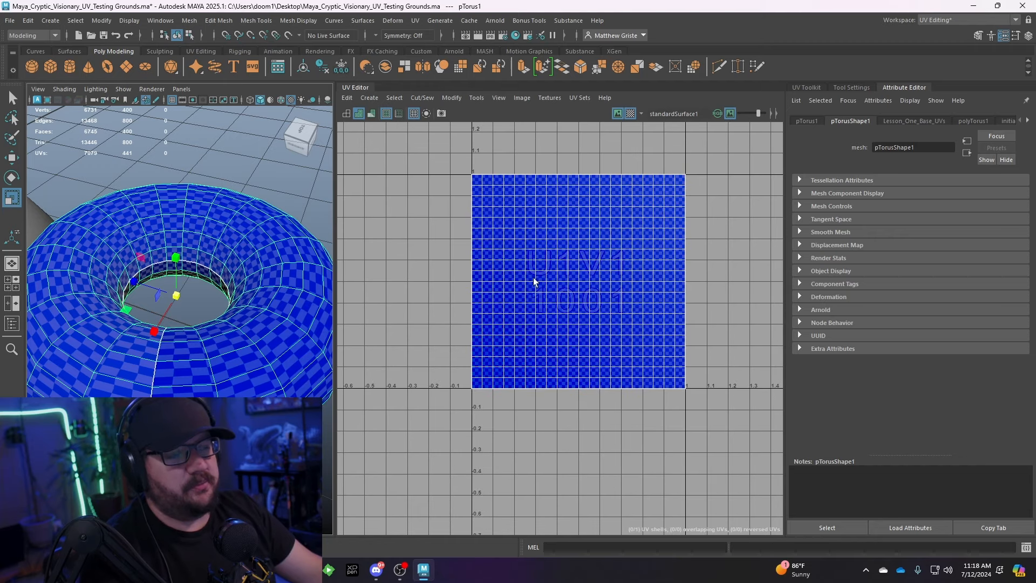
- Examine how the UV checker pattern stretches between the torus's outer surface and its inner ring
{"action": "scroll", "coordinate": [121, 316], "scroll_direction": "down", "scroll_amount": 5}
{"action": "scroll", "coordinate": [121, 315], "scroll_direction": "up", "scroll_amount": 6}
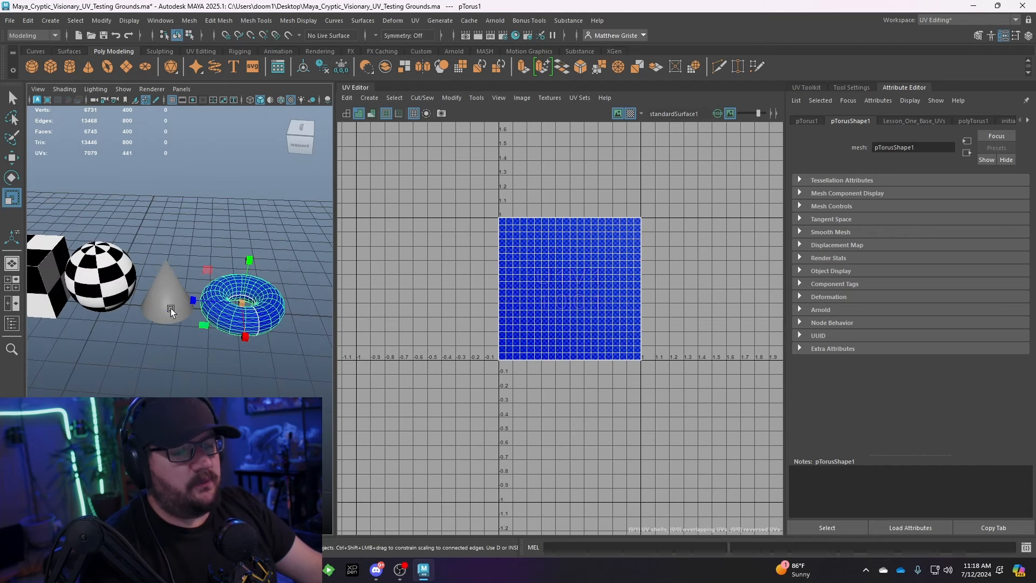
{"action": "scroll", "coordinate": [178, 307], "scroll_direction": "down", "scroll_amount": 6}
{"action": "mouse_move", "coordinate": [161, 305]}
{"action": "left_mouse_down", "text": "alt"}
{"action": "mouse_move", "coordinate": [139, 310]}
{"action": "mouse_move", "coordinate": [150, 322]}
{"action": "left_mouse_up", "text": "alt"}
{"action": "scroll", "coordinate": [139, 310], "scroll_direction": "up", "scroll_amount": 3}
{"action": "scroll", "coordinate": [150, 322], "scroll_direction": "up", "scroll_amount": 5}
{"action": "scroll", "coordinate": [180, 318], "scroll_direction": "down", "scroll_amount": 5}
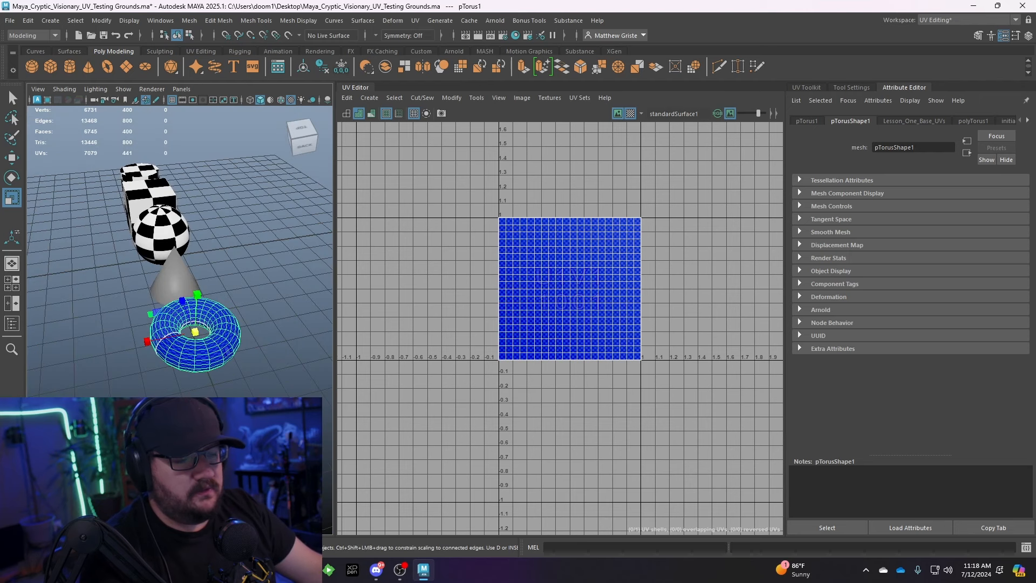
{"action": "middle_click_drag", "start_coordinate": [234, 305], "coordinate": [236, 292], "text": "alt"}
{"action": "scroll", "coordinate": [236, 292], "scroll_direction": "up", "scroll_amount": 5}
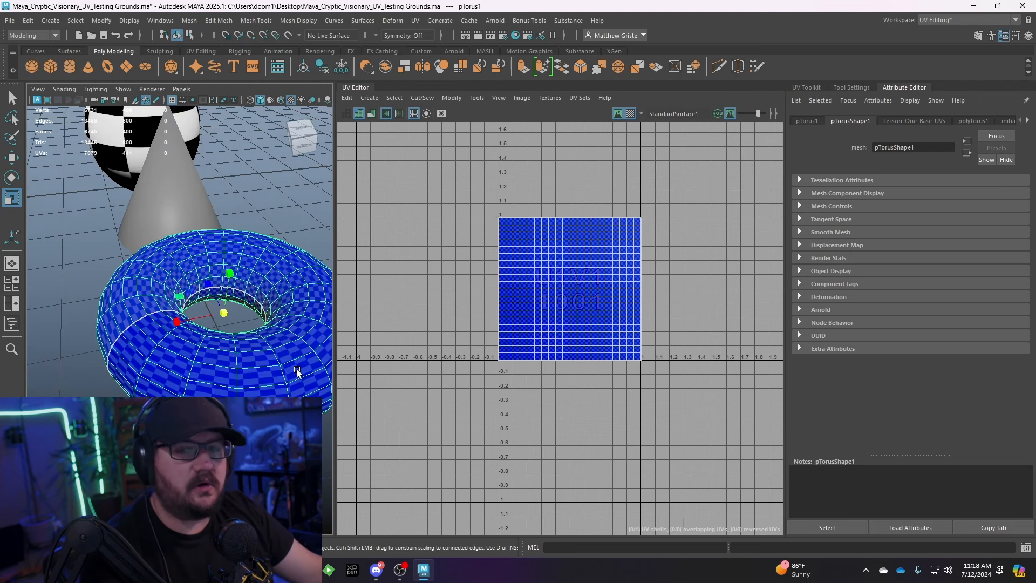
- Reselect the cone to review its UV layout beside the other primitives, and clear the selection
{"action": "left_click_drag", "start_coordinate": [292, 300], "coordinate": [197, 328], "text": "alt"}
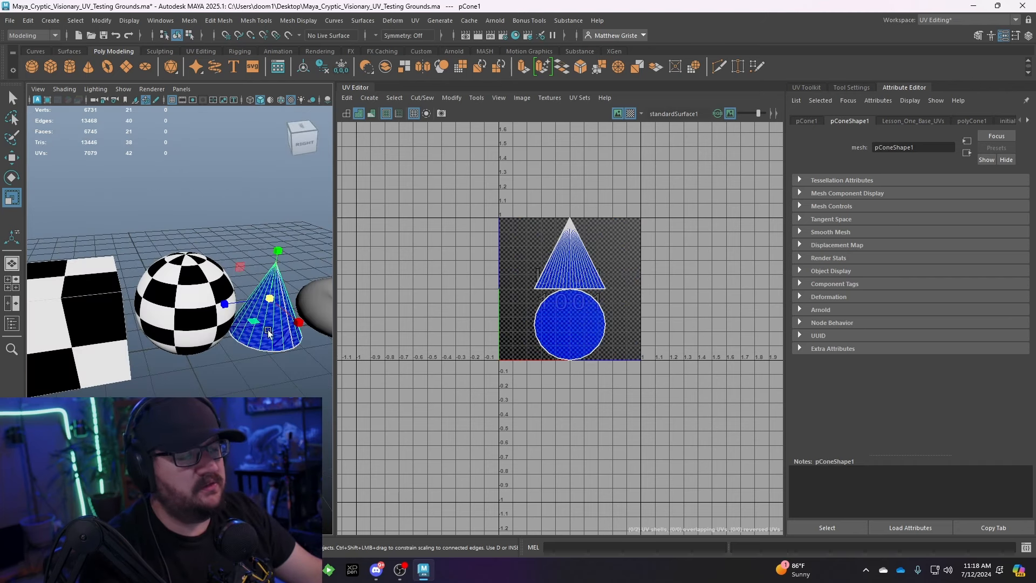
{"action": "left_click_drag", "start_coordinate": [210, 307], "coordinate": [231, 308], "text": "alt"}
{"action": "left_click", "coordinate": [225, 298]}
{"action": "left_click_drag", "start_coordinate": [114, 322], "coordinate": [180, 323], "text": "alt"}
{"action": "left_click", "coordinate": [171, 304]}
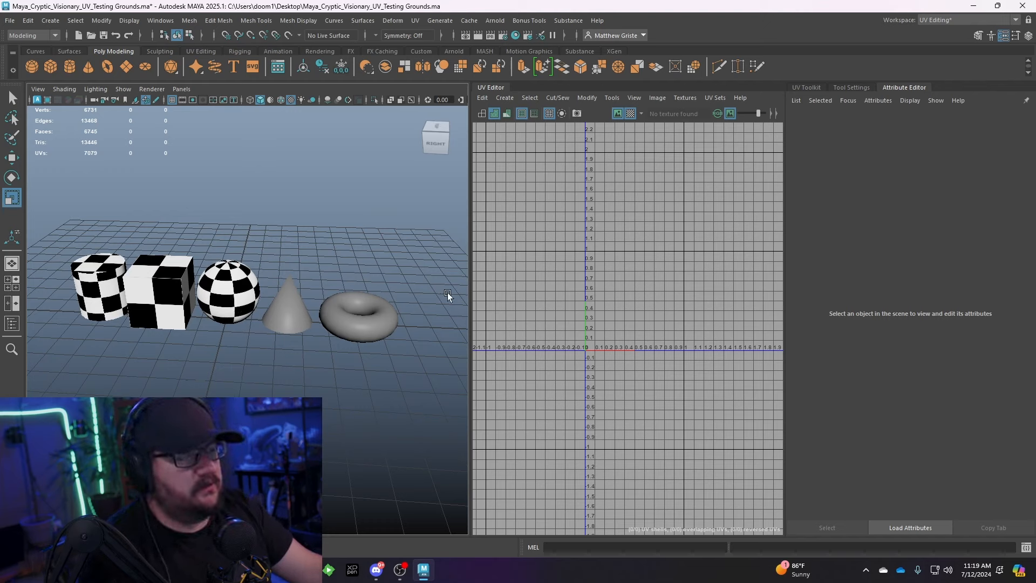
- Open the Channel Box / Layer Editor as a floating window placed over the UV Editor
{"action": "left_click", "coordinate": [1027, 35]}
{"action": "left_click", "coordinate": [264, 99]}
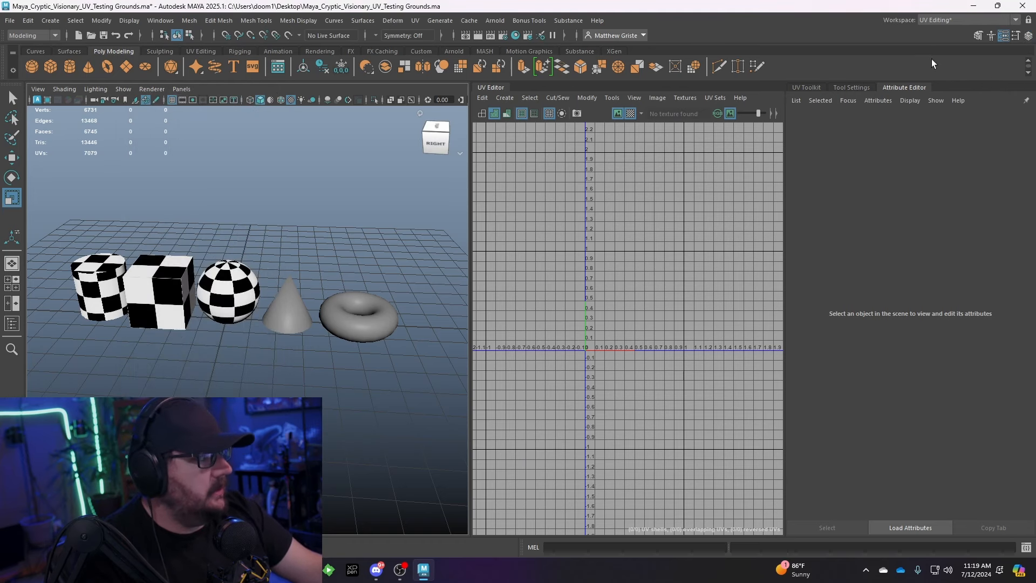
{"action": "left_click", "coordinate": [1025, 35]}
{"action": "left_click_drag", "start_coordinate": [200, 105], "coordinate": [703, 24]}
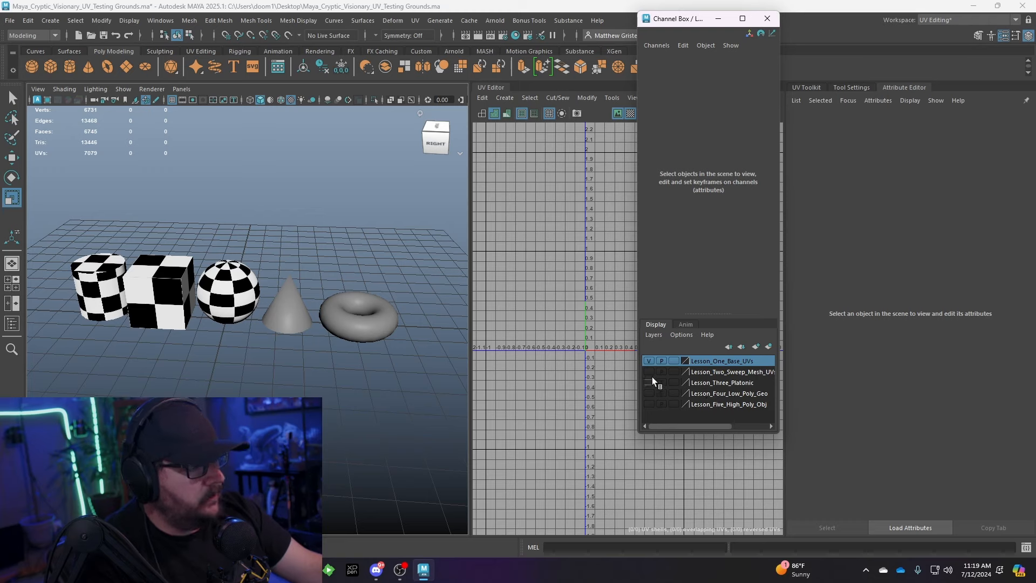
- Hide the Lesson_One_Base_UVs layer, show the Lesson_Two_Sweep_Mesh_UVs layer, and minimize the layer window
{"action": "left_click", "coordinate": [648, 361]}
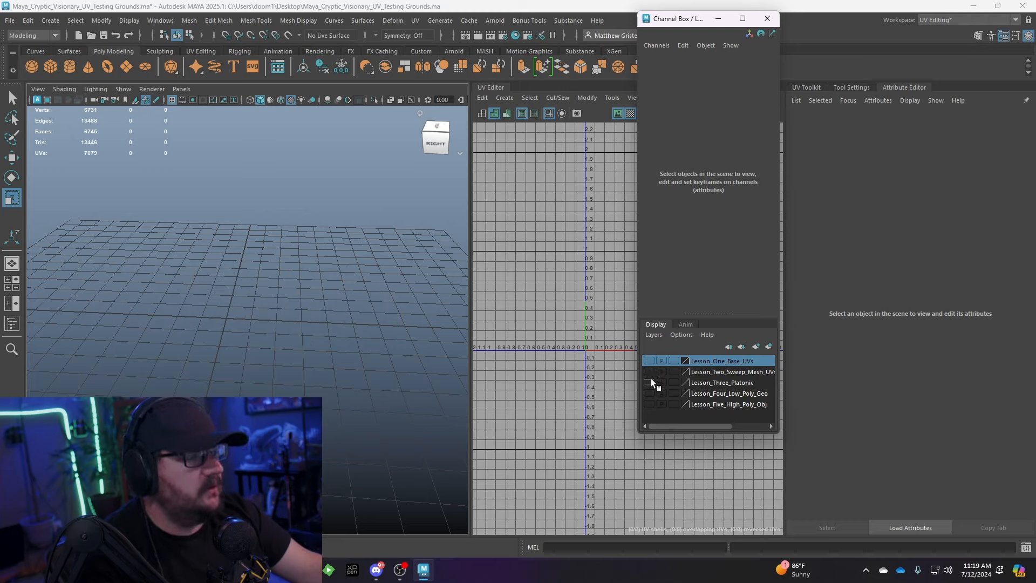
{"action": "left_click", "coordinate": [649, 372]}
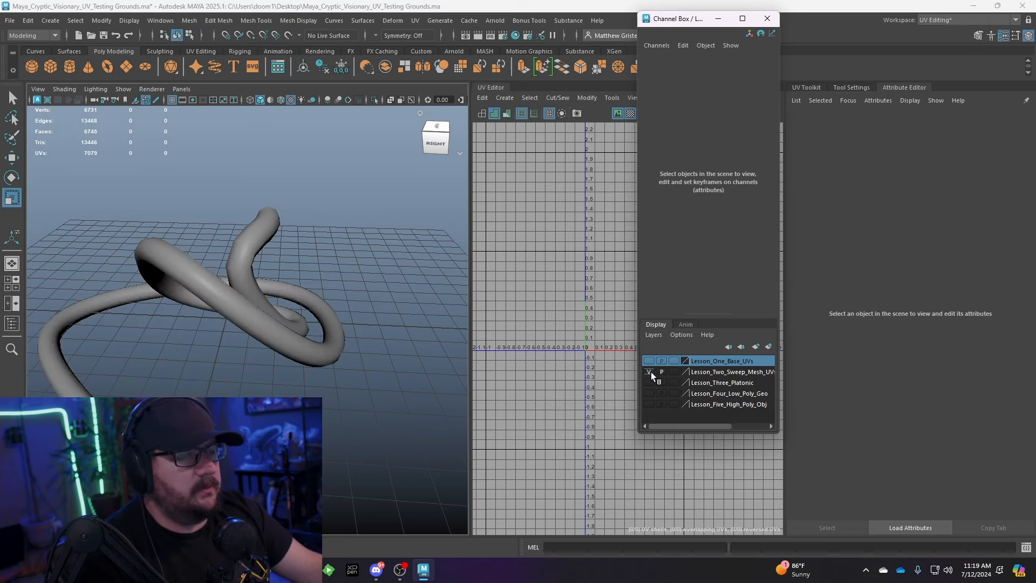
{"action": "left_click", "coordinate": [719, 20]}
- Select the sweep mesh tube and check whether it has any UVs in the UV Editor
{"action": "scroll", "coordinate": [251, 291], "scroll_direction": "down", "scroll_amount": 4}
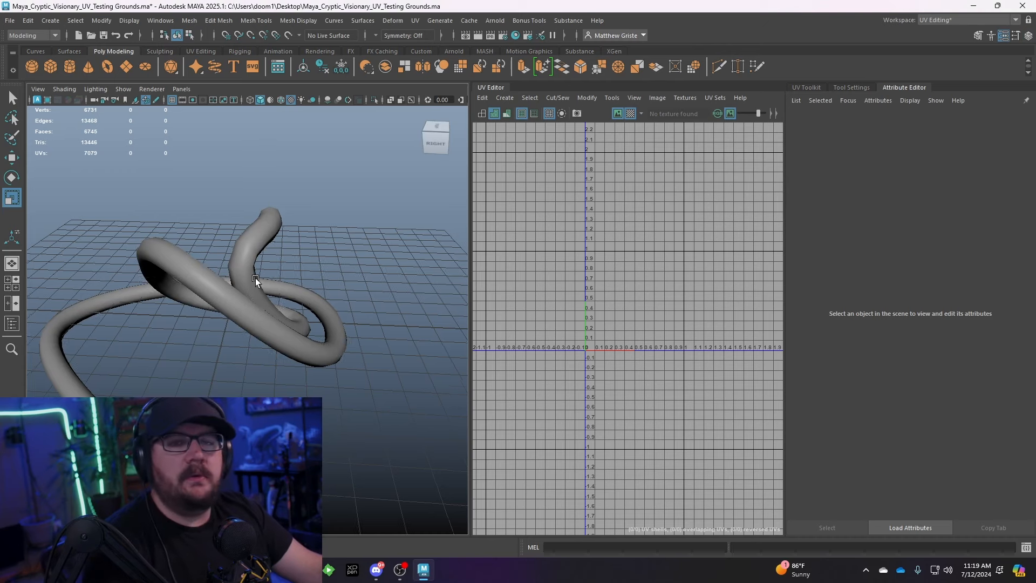
{"action": "left_click", "coordinate": [240, 283]}
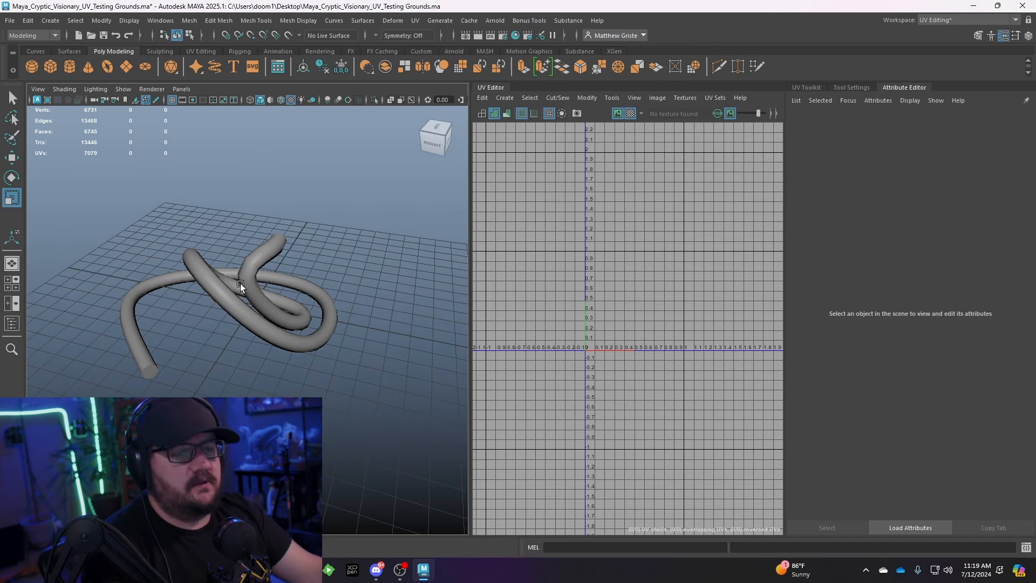
{"action": "left_click_drag", "start_coordinate": [241, 284], "coordinate": [258, 387], "text": "alt"}
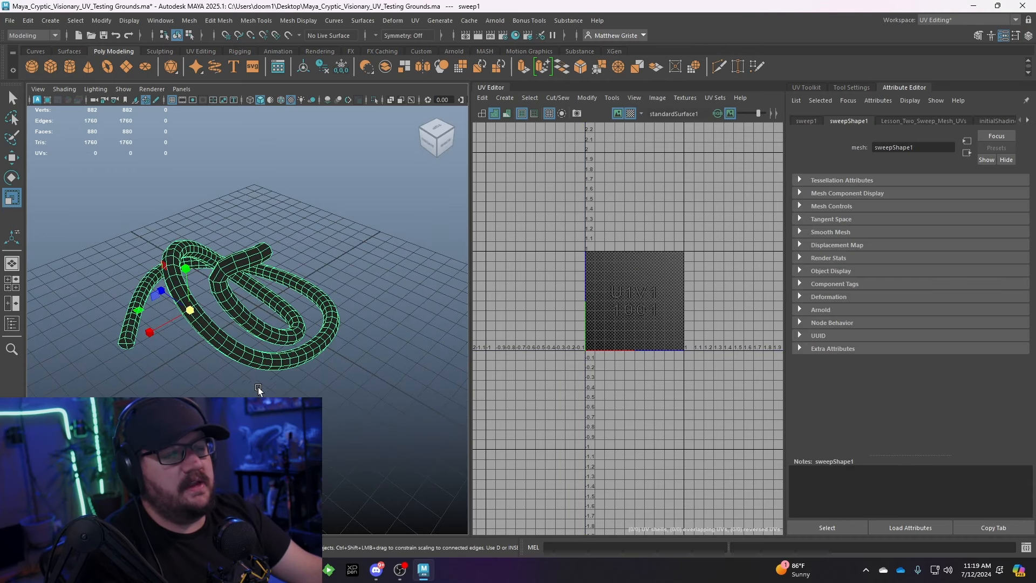
{"action": "left_click", "coordinate": [258, 387]}
{"action": "scroll", "coordinate": [370, 362], "scroll_direction": "up", "scroll_amount": 3}
{"action": "left_click_drag", "start_coordinate": [370, 362], "coordinate": [207, 264], "text": "alt"}
{"action": "left_click", "coordinate": [154, 275]}
{"action": "left_click_drag", "start_coordinate": [99, 319], "coordinate": [249, 322], "text": "alt"}
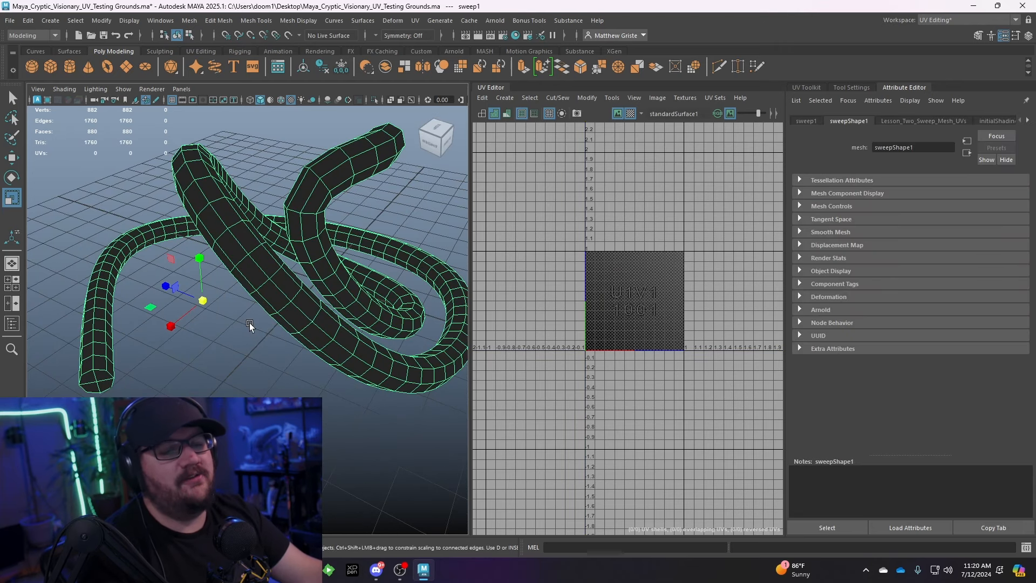
- Examine the sweep mesh's topology from several sides, including its loops and capped ends
{"action": "scroll", "coordinate": [269, 318], "scroll_direction": "down", "scroll_amount": 5}
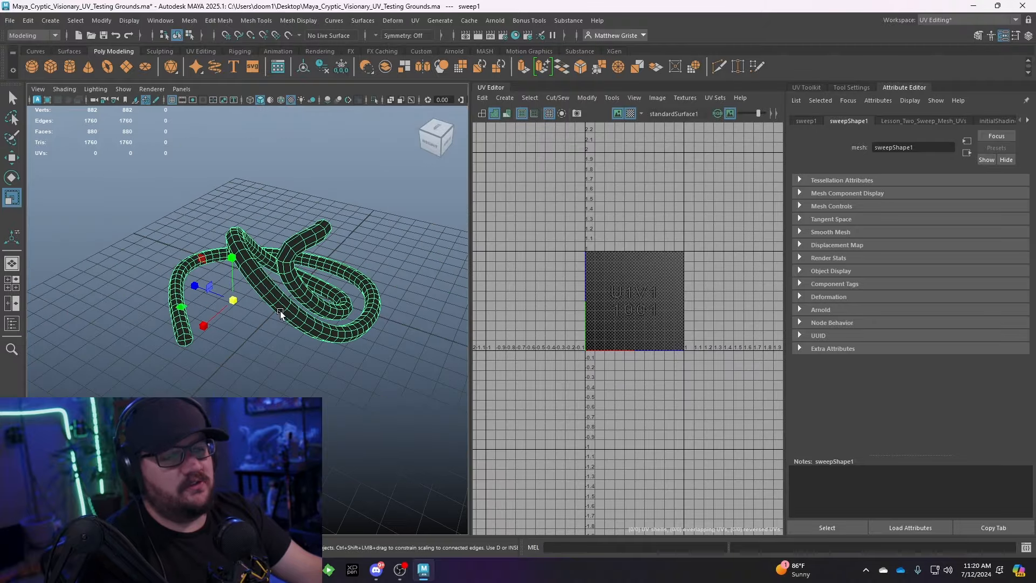
{"action": "left_click_drag", "start_coordinate": [280, 310], "coordinate": [244, 254], "text": "alt"}
{"action": "scroll", "coordinate": [140, 316], "scroll_direction": "up", "scroll_amount": 6}
{"action": "scroll", "coordinate": [140, 316], "scroll_direction": "down", "scroll_amount": 2}
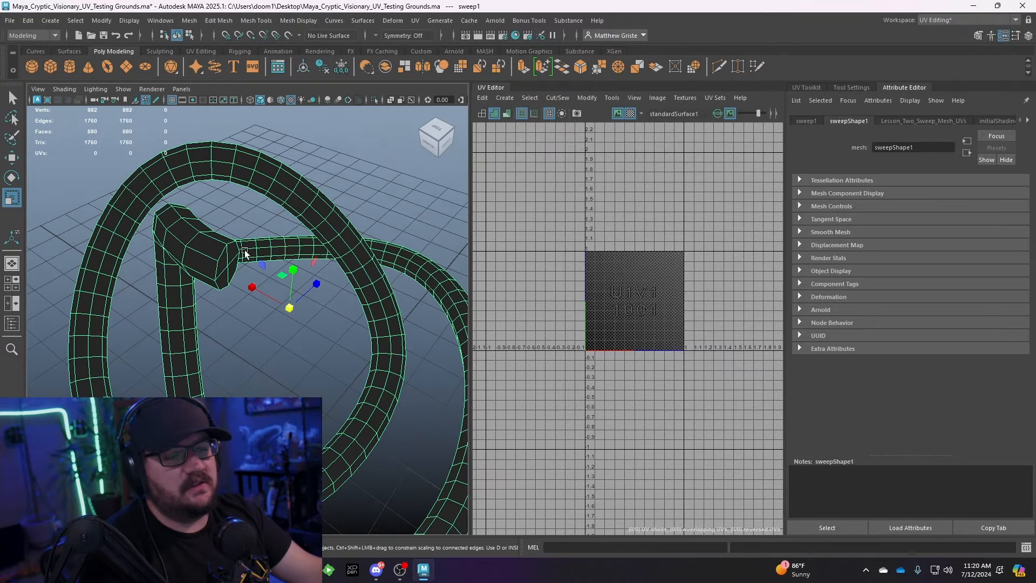
{"action": "left_click_drag", "start_coordinate": [306, 302], "coordinate": [308, 263], "text": "alt"}
{"action": "scroll", "coordinate": [260, 271], "scroll_direction": "down", "scroll_amount": 3}
{"action": "scroll", "coordinate": [330, 248], "scroll_direction": "up", "scroll_amount": 2}
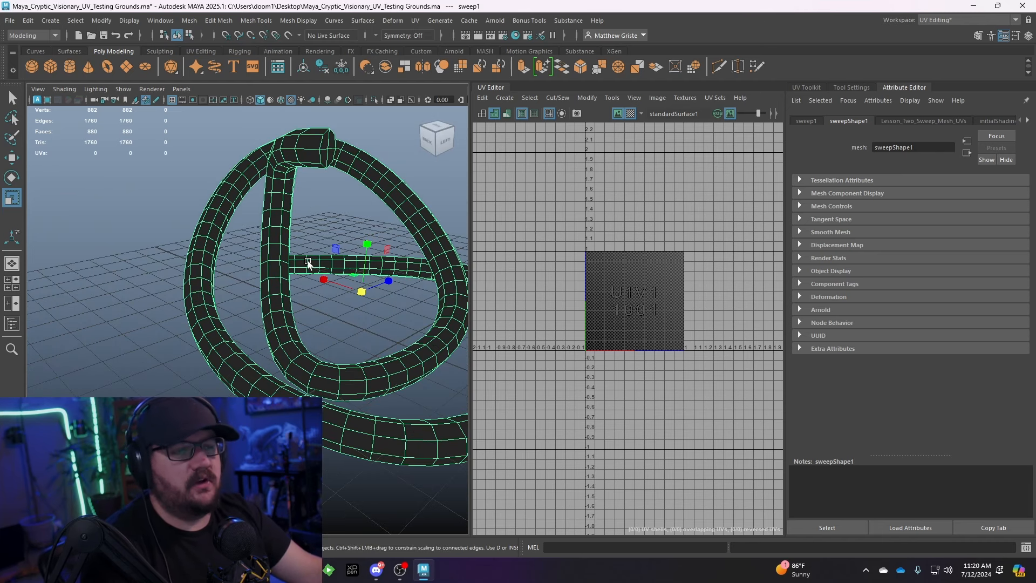
{"action": "scroll", "coordinate": [308, 263], "scroll_direction": "down", "scroll_amount": 3}
{"action": "scroll", "coordinate": [208, 274], "scroll_direction": "up", "scroll_amount": 4}
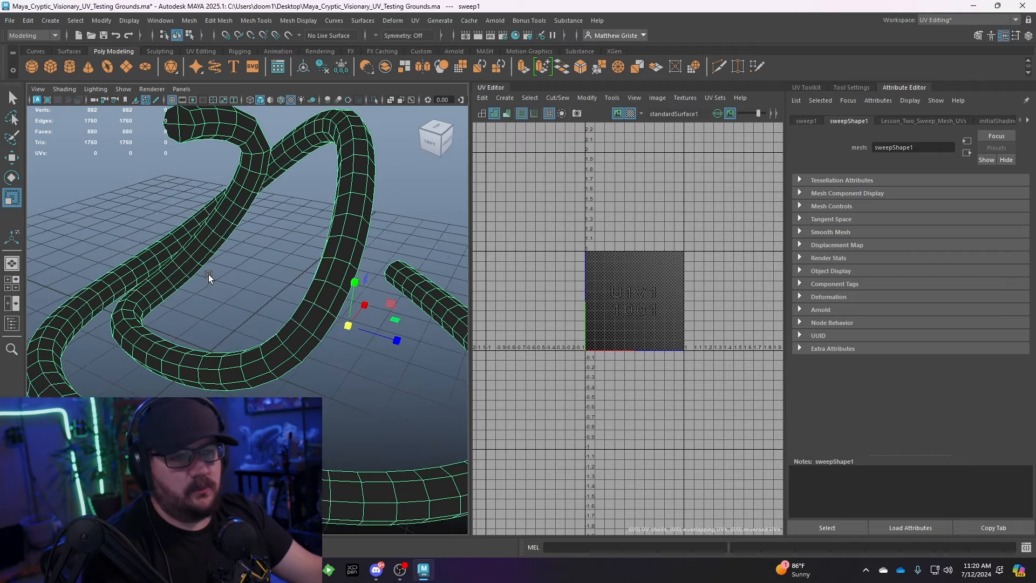
{"action": "left_click_drag", "start_coordinate": [208, 274], "coordinate": [237, 297], "text": "alt"}
{"action": "scroll", "coordinate": [260, 266], "scroll_direction": "down", "scroll_amount": 2}
{"action": "scroll", "coordinate": [311, 235], "scroll_direction": "up", "scroll_amount": 5}
- Check how a lengthwise edge loop runs along the tube, starting from one of its capped ends
{"action": "right_click_drag", "start_coordinate": [257, 249], "coordinate": [258, 278]}
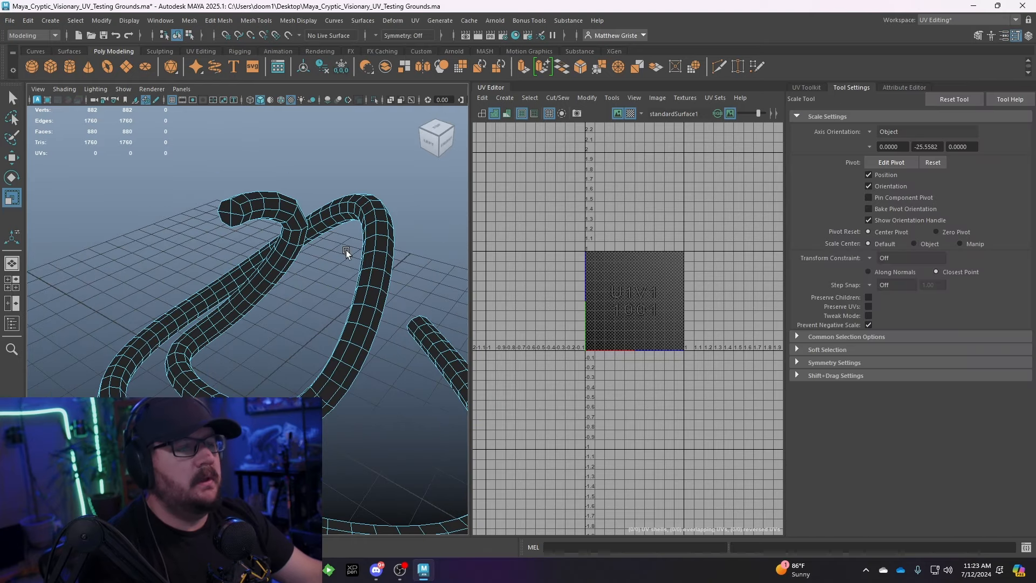
{"action": "left_click_drag", "start_coordinate": [345, 251], "coordinate": [285, 305], "text": "alt"}
{"action": "scroll", "coordinate": [286, 305], "scroll_direction": "up", "scroll_amount": 5}
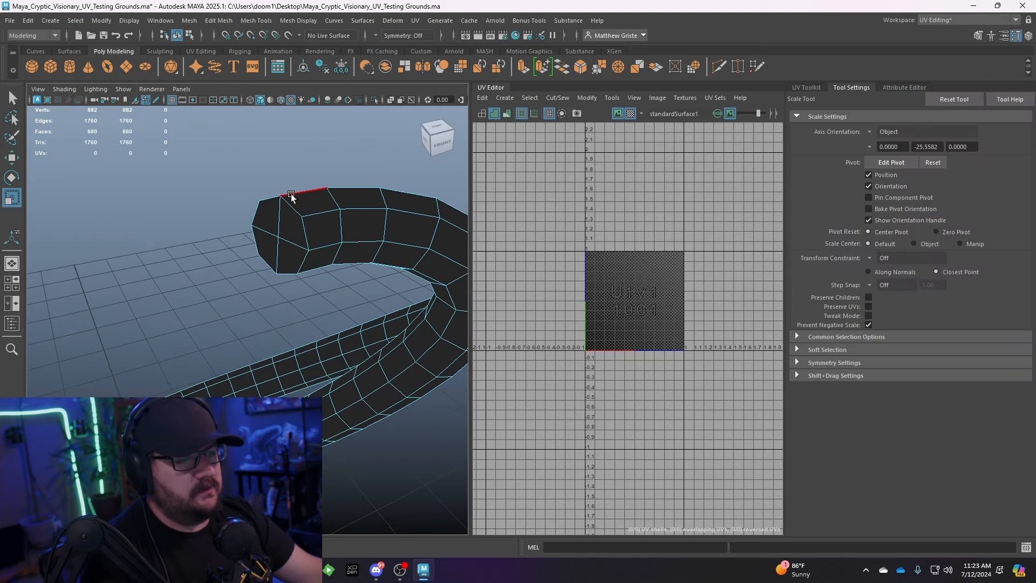
{"action": "double_click", "coordinate": [291, 193]}
{"action": "scroll", "coordinate": [291, 236], "scroll_direction": "down", "scroll_amount": 8}
{"action": "left_click_drag", "start_coordinate": [291, 236], "coordinate": [273, 247], "text": "alt"}
{"action": "left_click", "coordinate": [273, 246]}
- Delete the four cap faces at each of the two ends of the sweep mesh tube
{"action": "scroll", "coordinate": [261, 229], "scroll_direction": "up", "scroll_amount": 10}
{"action": "left_click_drag", "start_coordinate": [333, 215], "coordinate": [259, 357], "text": "alt"}
{"action": "left_click", "coordinate": [296, 189]}
{"action": "left_click", "coordinate": [284, 236], "text": "shift"}
{"action": "left_click", "coordinate": [337, 222], "text": "shift"}
{"action": "left_click", "coordinate": [348, 156], "text": "shift"}
{"action": "scroll", "coordinate": [340, 183], "scroll_direction": "down", "scroll_amount": 6}
{"action": "scroll", "coordinate": [302, 263], "scroll_direction": "up", "scroll_amount": 5}
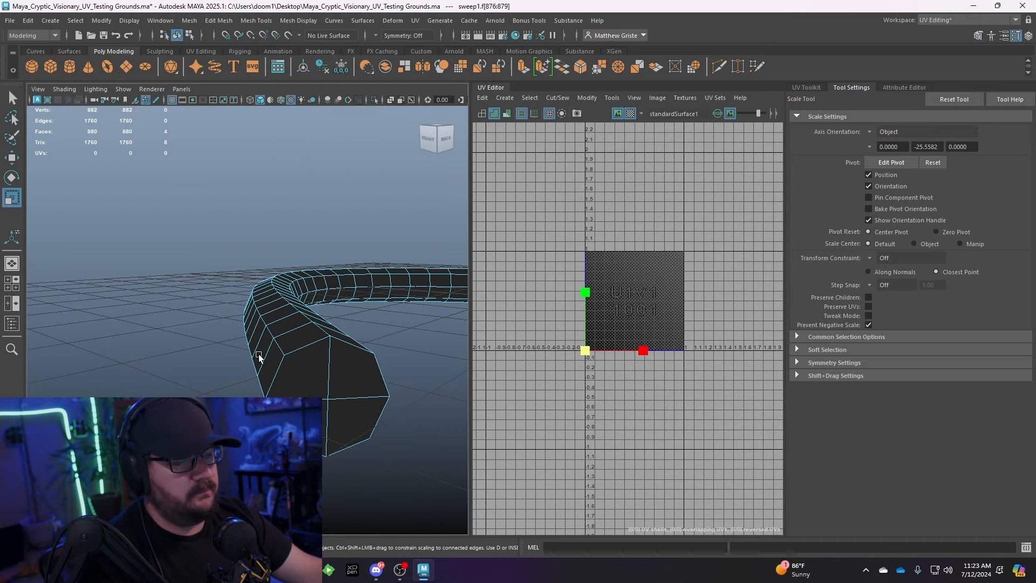
{"action": "left_click", "coordinate": [358, 382], "text": "shift"}
{"action": "left_click", "coordinate": [305, 376], "text": "shift"}
{"action": "left_click", "coordinate": [315, 418], "text": "shift"}
{"action": "left_click", "coordinate": [349, 423], "text": "shift"}
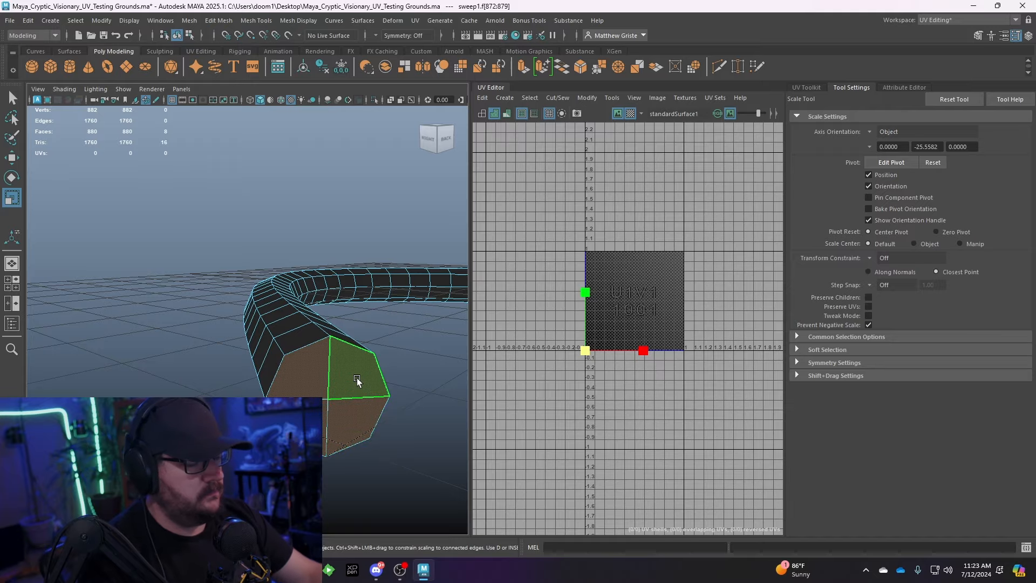
{"action": "key", "text": "Delete"}
- Pick several individual edges along the tube near its open end, and clear the selection
{"action": "scroll", "coordinate": [358, 382], "scroll_direction": "down", "scroll_amount": 8}
{"action": "left_click_drag", "start_coordinate": [357, 382], "coordinate": [230, 322], "text": "alt"}
{"action": "left_click_drag", "start_coordinate": [236, 240], "coordinate": [160, 248], "text": "alt"}
{"action": "scroll", "coordinate": [159, 249], "scroll_direction": "up", "scroll_amount": 4}
{"action": "left_click_drag", "start_coordinate": [363, 319], "coordinate": [277, 270], "text": "alt"}
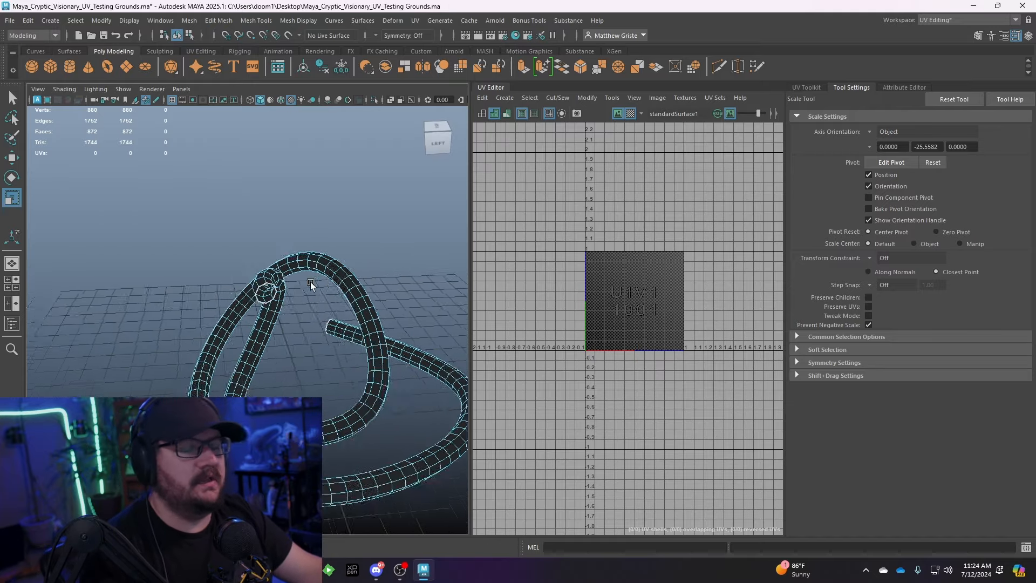
{"action": "scroll", "coordinate": [311, 282], "scroll_direction": "up", "scroll_amount": 4}
{"action": "right_click_drag", "start_coordinate": [224, 248], "coordinate": [237, 232]}
{"action": "scroll", "coordinate": [238, 233], "scroll_direction": "down", "scroll_amount": 3}
{"action": "double_click", "coordinate": [281, 232]}
{"action": "left_click", "coordinate": [231, 296]}
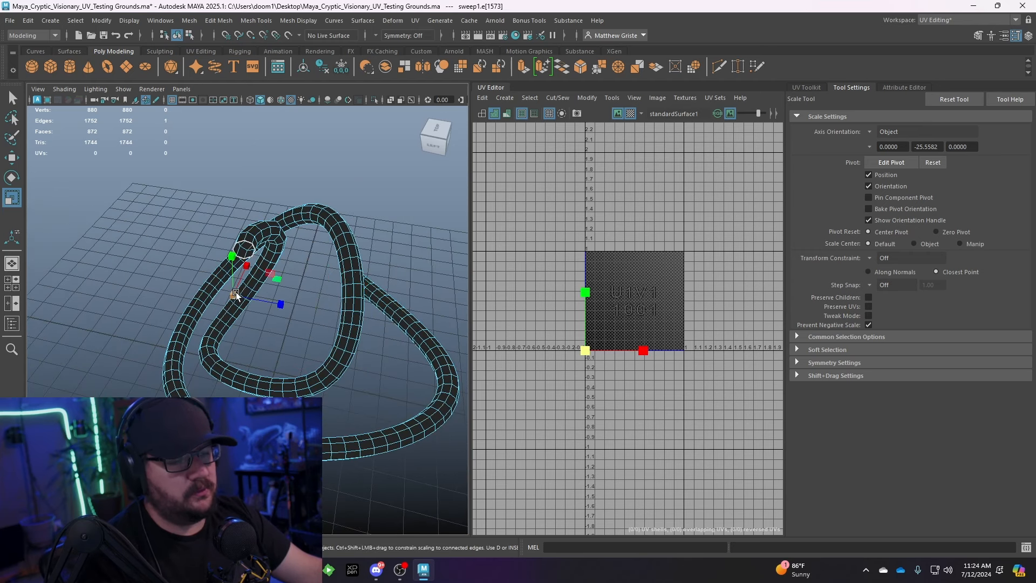
{"action": "left_click", "coordinate": [253, 271], "text": "shift"}
{"action": "left_click", "coordinate": [268, 249], "text": "shift"}
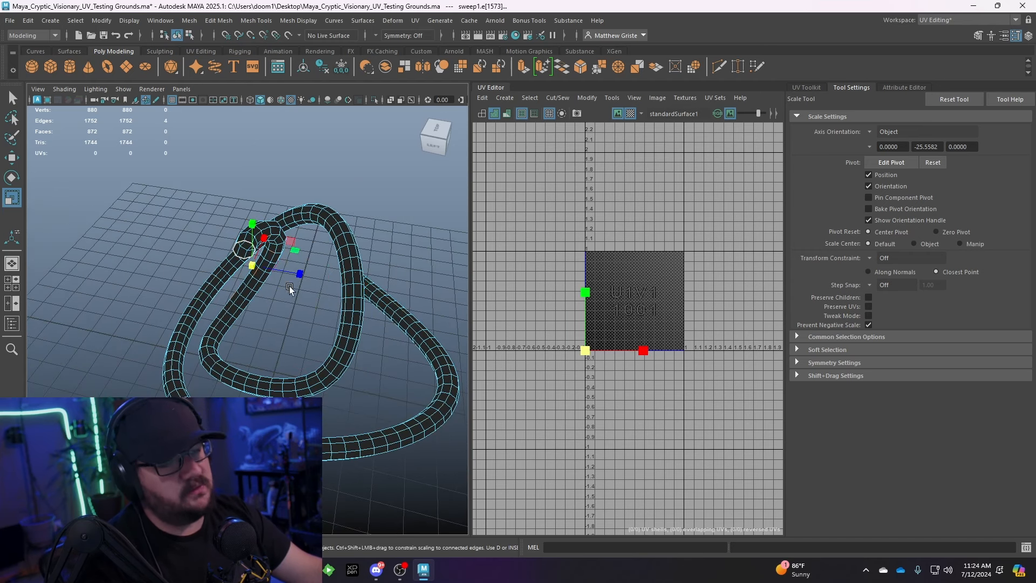
{"action": "left_click_drag", "start_coordinate": [306, 312], "coordinate": [271, 308], "text": "alt"}
{"action": "left_click", "coordinate": [271, 308]}
- Select the lengthwise edge loop from the tube's open end and trace its path from several angles
{"action": "scroll", "coordinate": [274, 318], "scroll_direction": "up", "scroll_amount": 5}
{"action": "scroll", "coordinate": [257, 231], "scroll_direction": "down", "scroll_amount": 4}
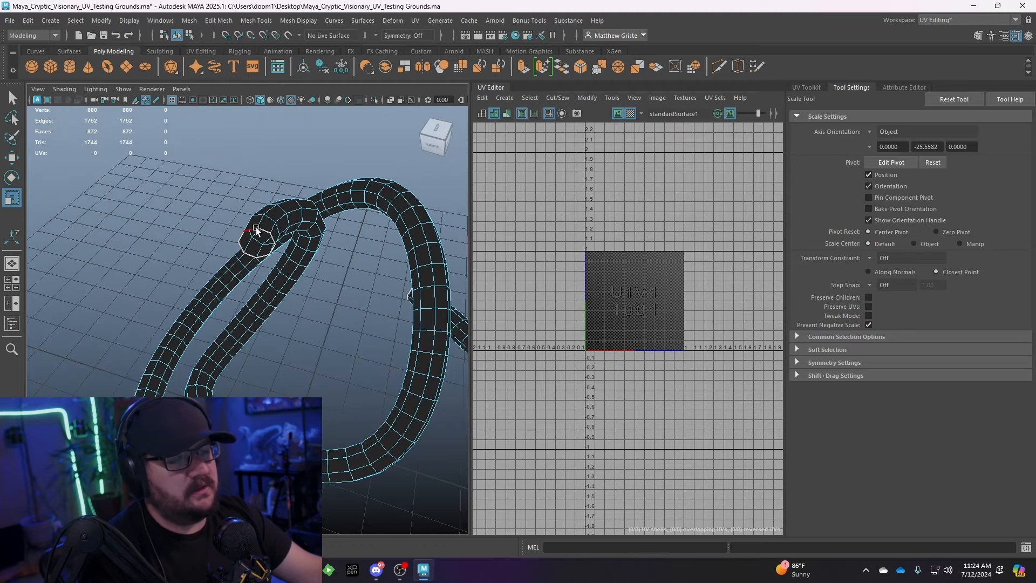
{"action": "scroll", "coordinate": [254, 235], "scroll_direction": "up", "scroll_amount": 3}
{"action": "double_click", "coordinate": [225, 239]}
{"action": "scroll", "coordinate": [222, 252], "scroll_direction": "down", "scroll_amount": 5}
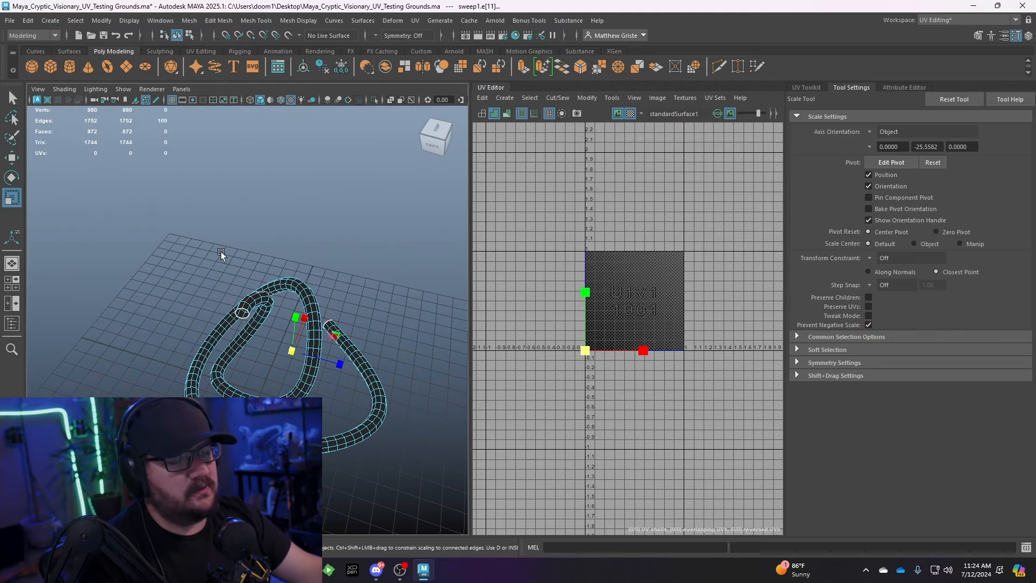
{"action": "left_click_drag", "start_coordinate": [221, 252], "coordinate": [315, 328], "text": "alt"}
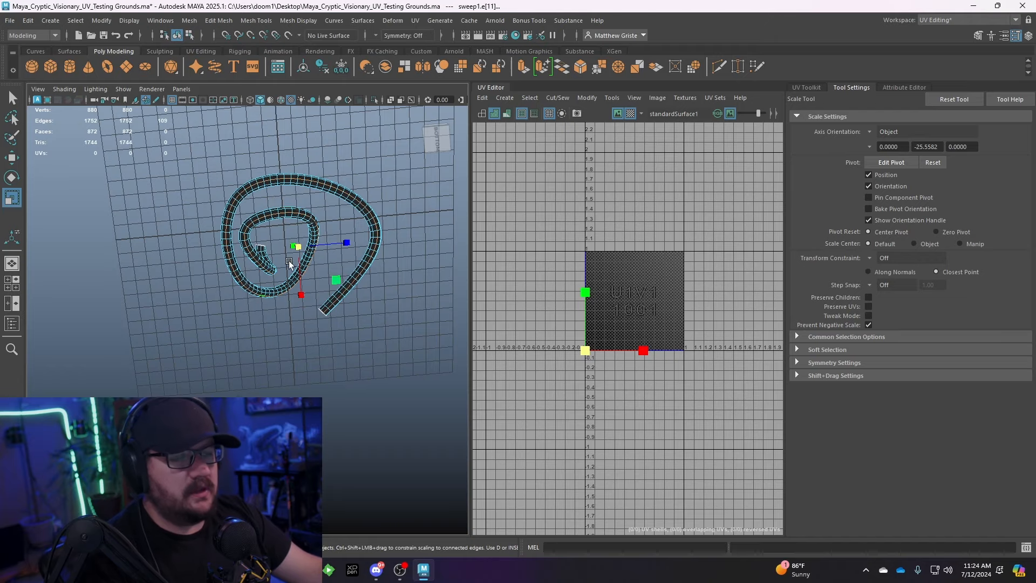
{"action": "left_click_drag", "start_coordinate": [289, 262], "coordinate": [331, 293], "text": "alt"}
{"action": "scroll", "coordinate": [284, 278], "scroll_direction": "up", "scroll_amount": 5}
{"action": "scroll", "coordinate": [331, 293], "scroll_direction": "down", "scroll_amount": 3}
{"action": "middle_click_drag", "start_coordinate": [331, 293], "coordinate": [218, 294], "text": "alt"}
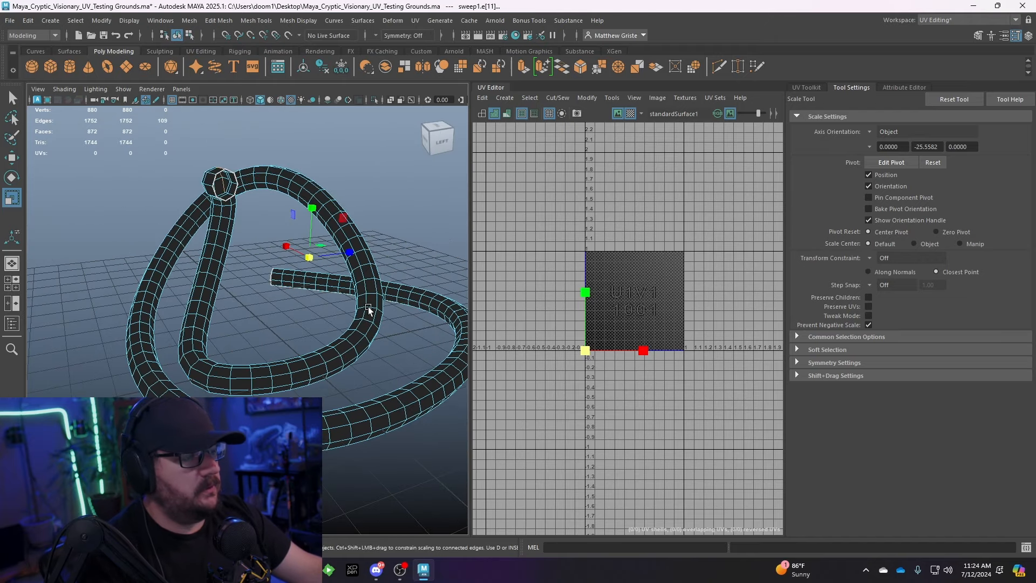
{"action": "middle_click_drag", "start_coordinate": [537, 321], "coordinate": [557, 306], "text": "alt"}
- Select the whole tube object and create its UVs with a Camera-based projection
{"action": "right_click_drag", "start_coordinate": [395, 251], "coordinate": [381, 222]}
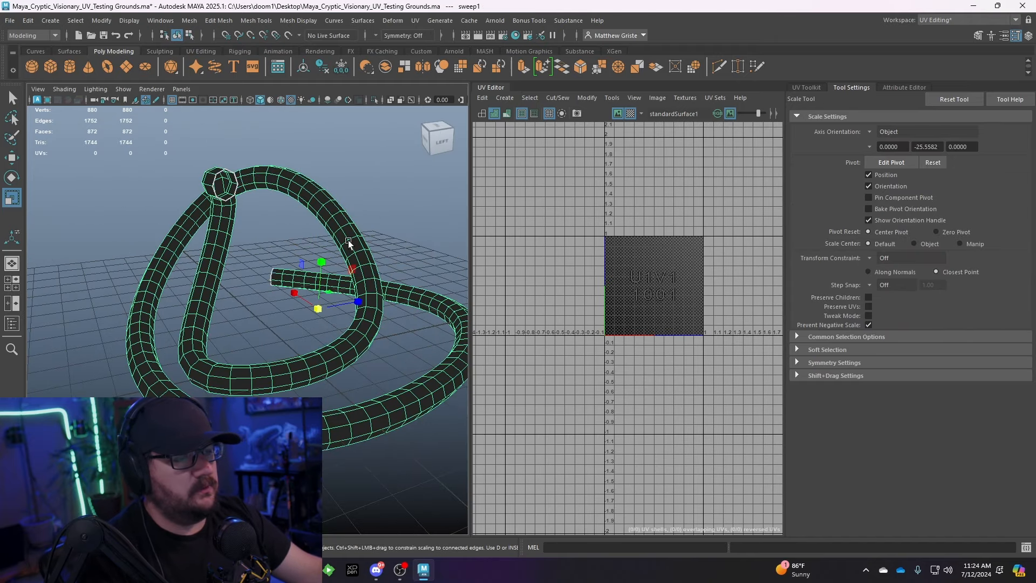
{"action": "left_click_drag", "start_coordinate": [399, 162], "coordinate": [354, 163], "text": "alt"}
{"action": "left_click", "coordinate": [416, 21]}
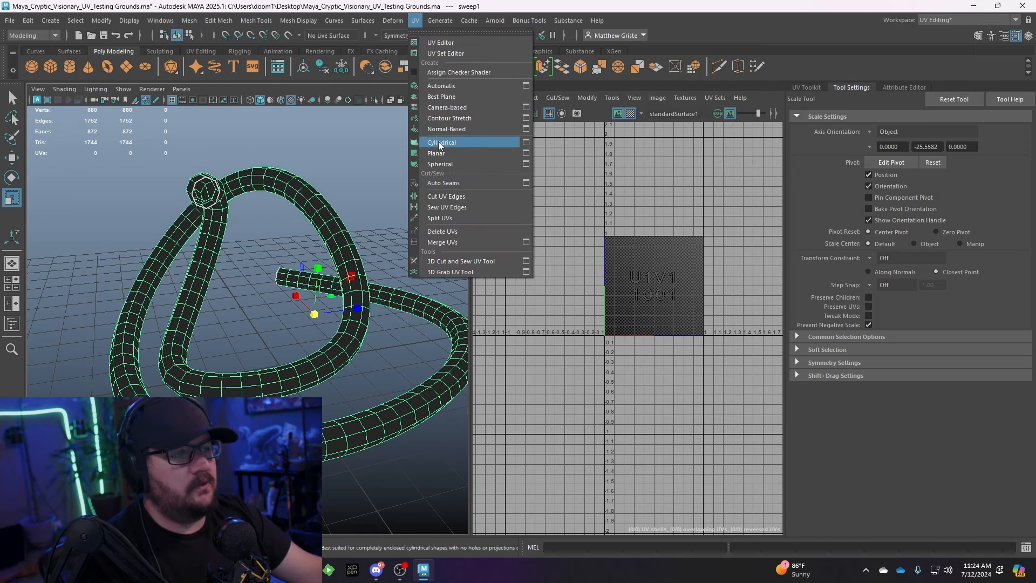
{"action": "left_click", "coordinate": [444, 108]}
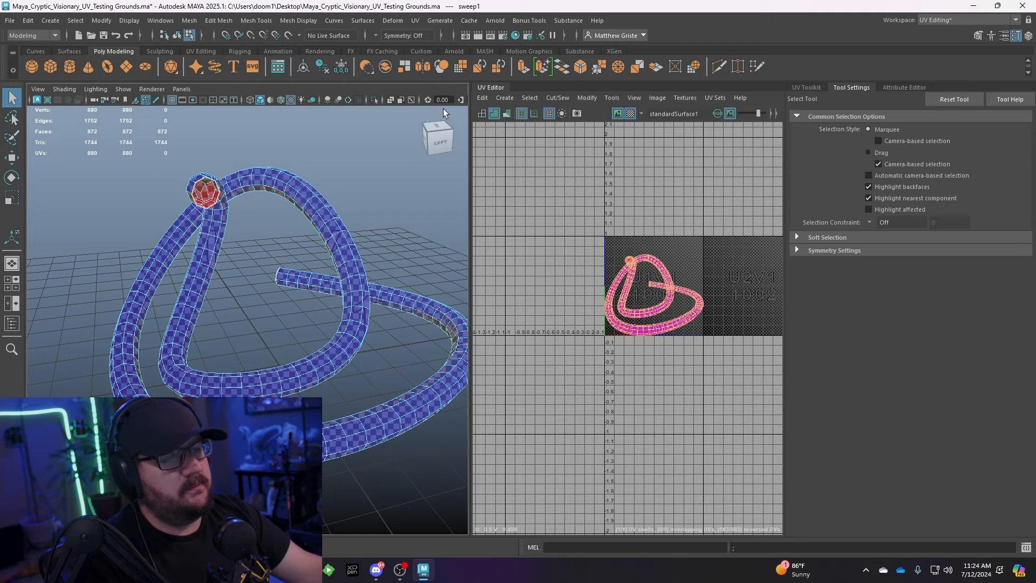
{"action": "right_click", "coordinate": [330, 246]}
{"action": "scroll", "coordinate": [725, 301], "scroll_direction": "up", "scroll_amount": 7}
{"action": "middle_click_drag", "start_coordinate": [580, 292], "coordinate": [681, 280], "text": "alt"}
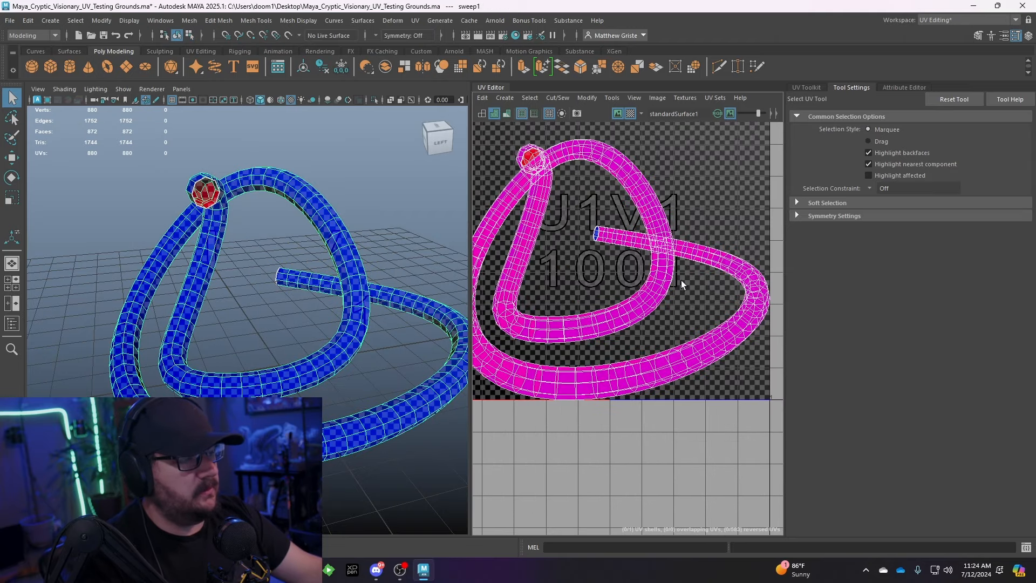
{"action": "scroll", "coordinate": [656, 272], "scroll_direction": "down", "scroll_amount": 1}
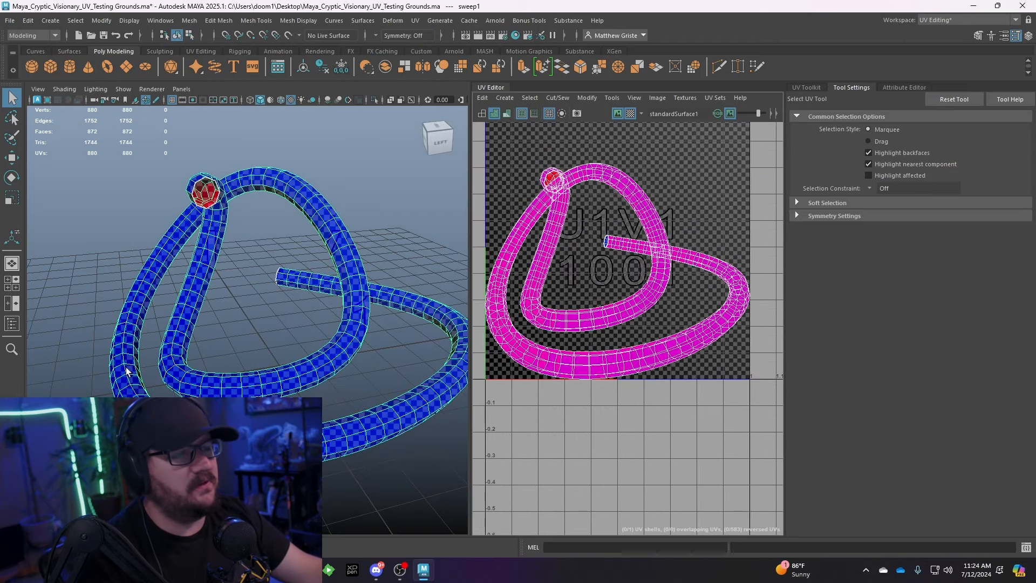
- Cut the tube's UVs along one full lengthwise edge loop running between its open ends
{"action": "left_click_drag", "start_coordinate": [127, 371], "coordinate": [186, 229], "text": "alt"}
{"action": "scroll", "coordinate": [186, 230], "scroll_direction": "up", "scroll_amount": 5}
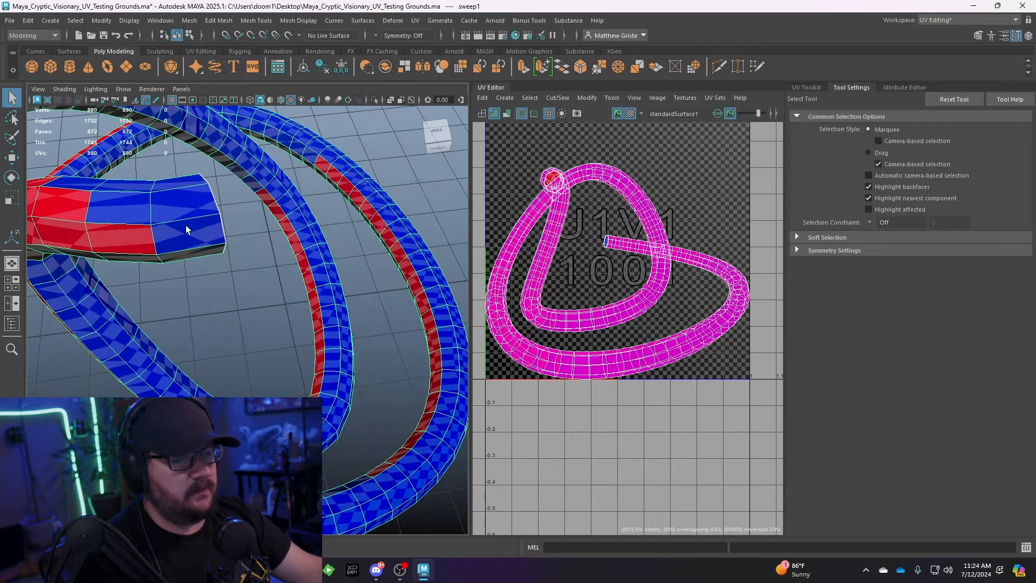
{"action": "right_click_drag", "start_coordinate": [186, 229], "coordinate": [186, 208]}
{"action": "double_click", "coordinate": [196, 227]}
{"action": "left_click_drag", "start_coordinate": [196, 227], "coordinate": [302, 323], "text": "alt"}
{"action": "scroll", "coordinate": [155, 313], "scroll_direction": "down", "scroll_amount": 5}
{"action": "mouse_move", "coordinate": [578, 268]}
{"action": "middle_mouse_down", "text": "alt"}
{"action": "mouse_move", "coordinate": [577, 218]}
{"action": "mouse_move", "coordinate": [575, 258]}
{"action": "middle_mouse_up", "text": "alt"}
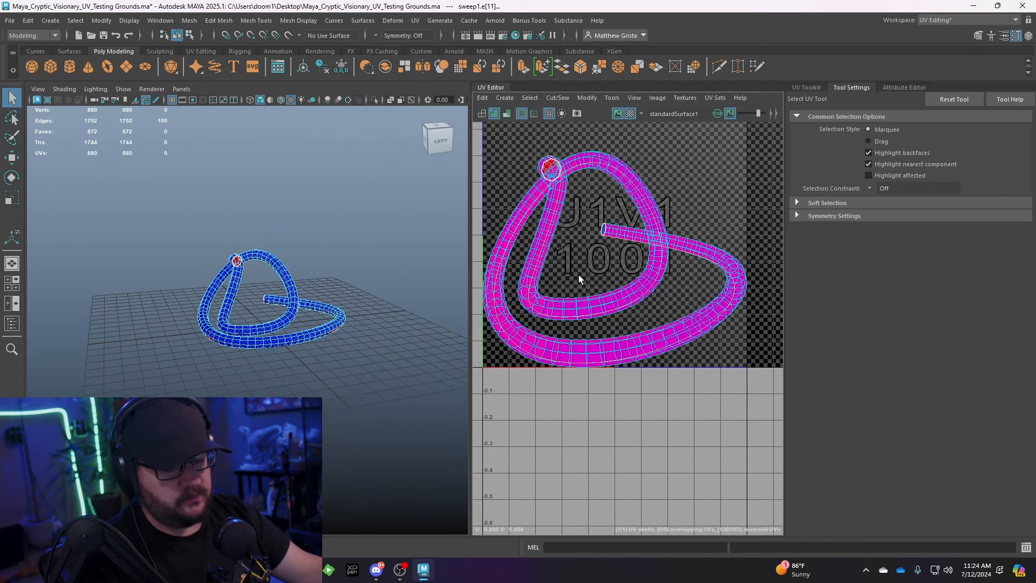
{"action": "key", "text": "r"}
{"action": "scroll", "coordinate": [581, 270], "scroll_direction": "down", "scroll_amount": 2}
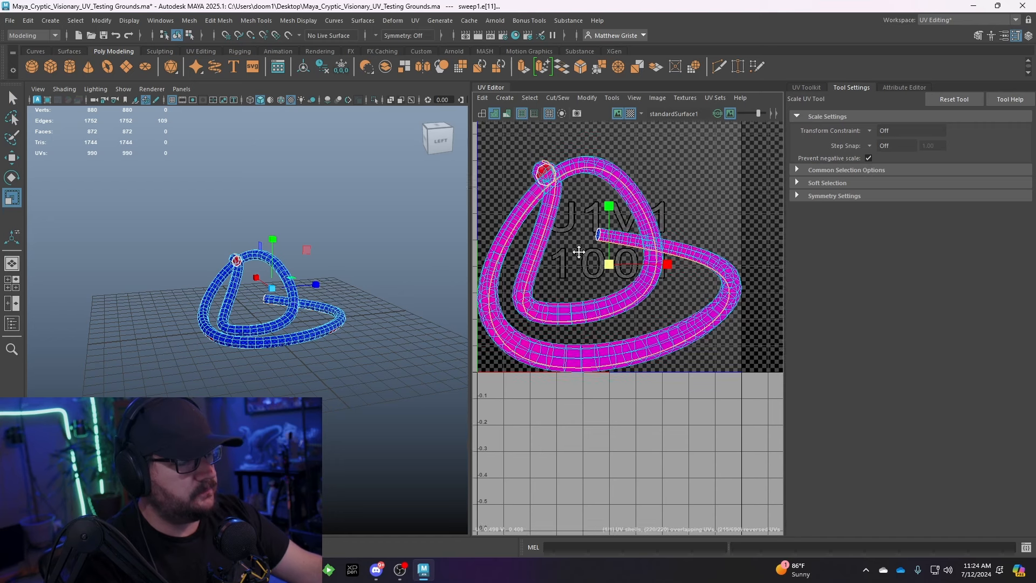
{"action": "mouse_move", "coordinate": [642, 250]}
{"action": "middle_mouse_down", "text": "alt"}
{"action": "mouse_move", "coordinate": [549, 272]}
{"action": "mouse_move", "coordinate": [656, 253]}
{"action": "middle_mouse_up", "text": "alt"}
- Select the tube's entire UV shell and unfold it into a flat strip
{"action": "right_click", "coordinate": [615, 259]}
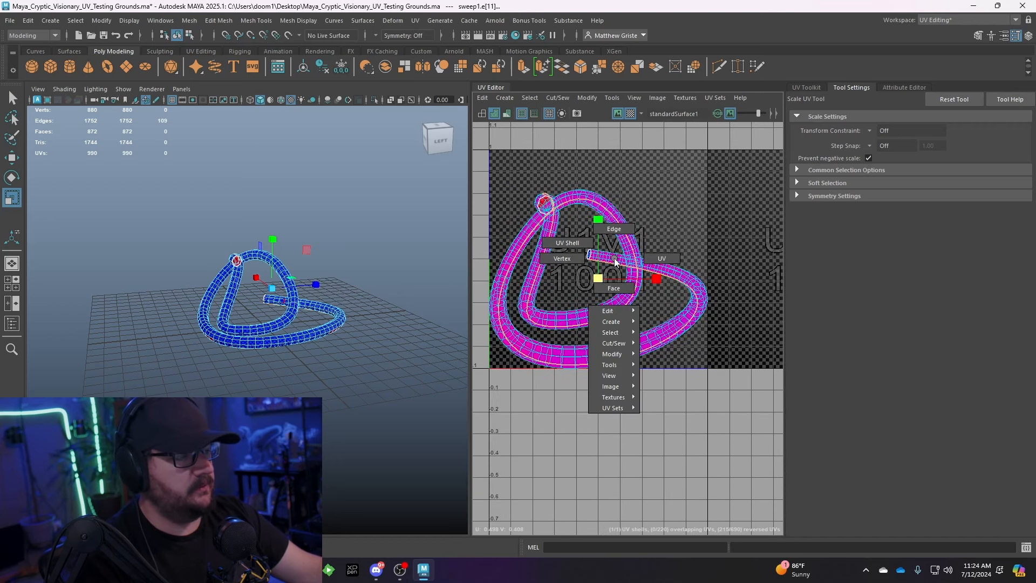
{"action": "left_click", "coordinate": [587, 240]}
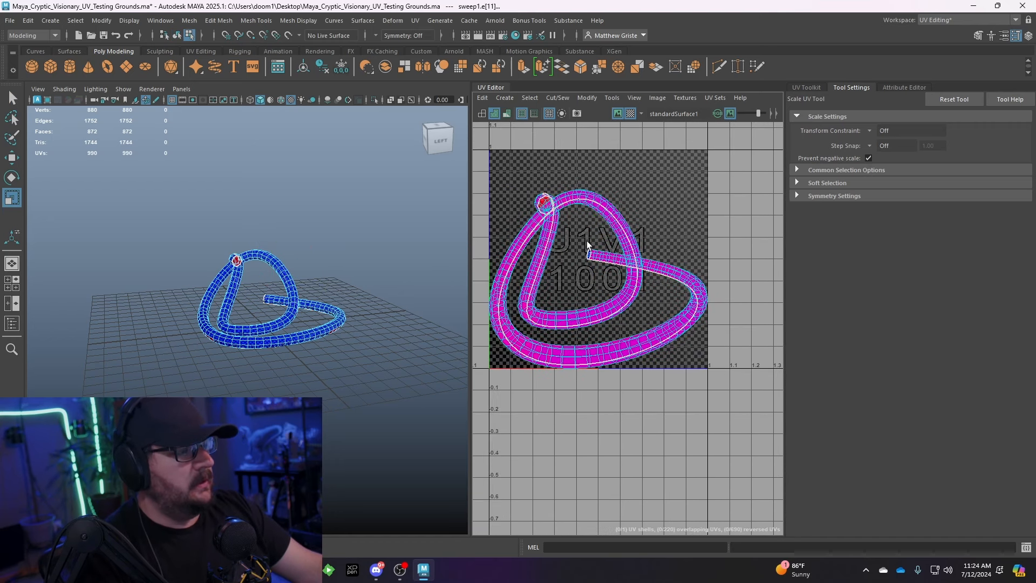
{"action": "left_click", "coordinate": [625, 225]}
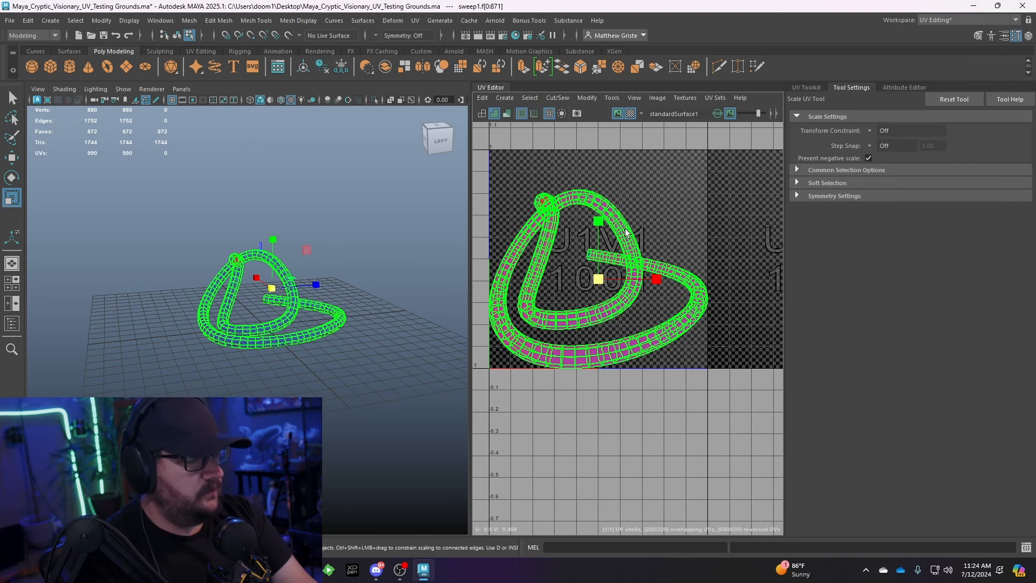
{"action": "key", "text": "ctrl+u"}
{"action": "scroll", "coordinate": [653, 222], "scroll_direction": "down", "scroll_amount": 5}
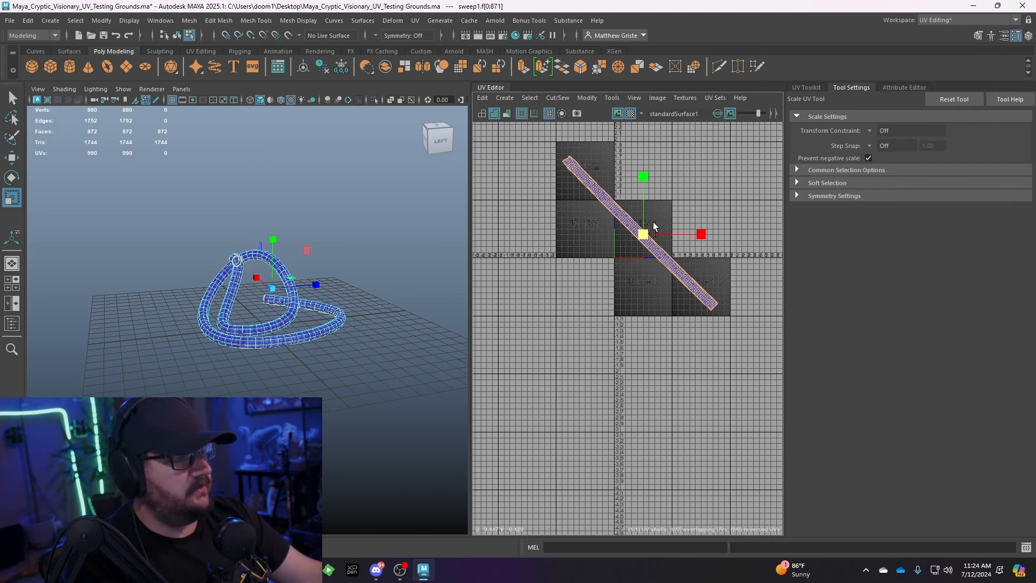
{"action": "scroll", "coordinate": [637, 242], "scroll_direction": "up", "scroll_amount": 3}
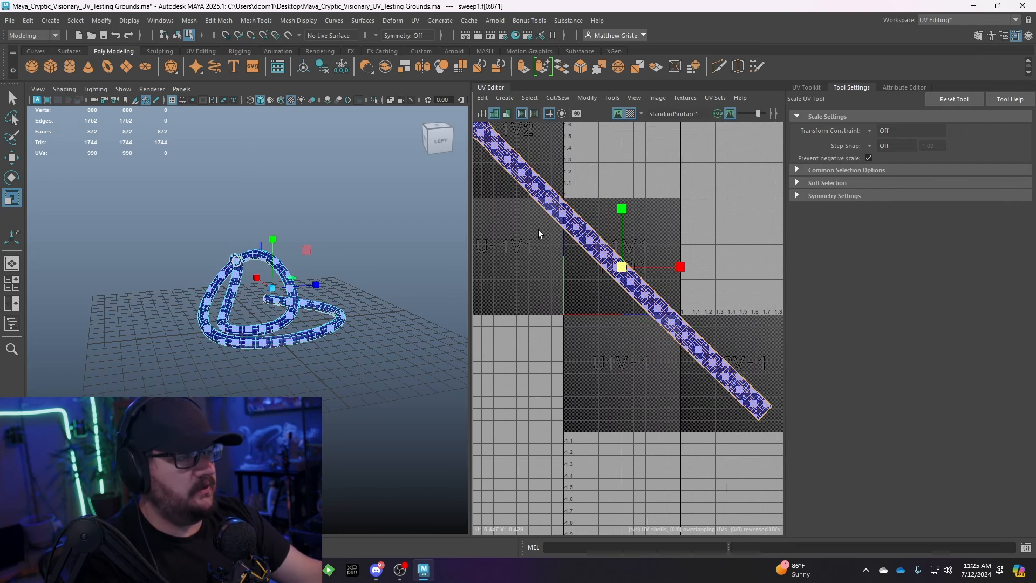
{"action": "scroll", "coordinate": [490, 175], "scroll_direction": "down", "scroll_amount": 2}
{"action": "scroll", "coordinate": [594, 209], "scroll_direction": "up", "scroll_amount": 2}
{"action": "scroll", "coordinate": [543, 221], "scroll_direction": "down", "scroll_amount": 1}
- Rotate the diagonal UV strip until it lies horizontally across the U1V1 tile
{"action": "middle_click_drag", "start_coordinate": [558, 233], "coordinate": [630, 280], "text": "alt"}
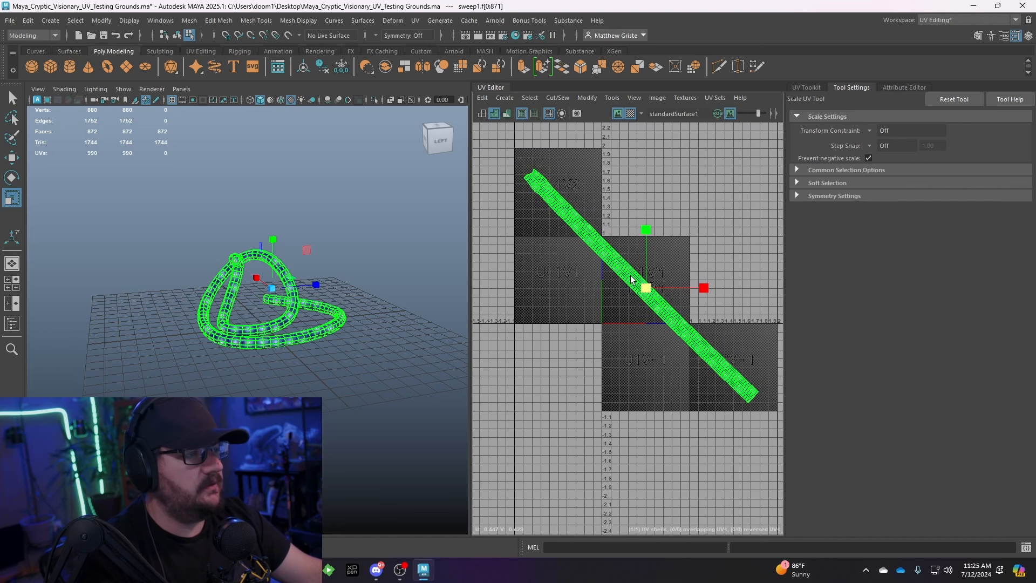
{"action": "scroll", "coordinate": [630, 279], "scroll_direction": "up", "scroll_amount": 1}
{"action": "key", "text": "e"}
{"action": "key", "text": "r"}
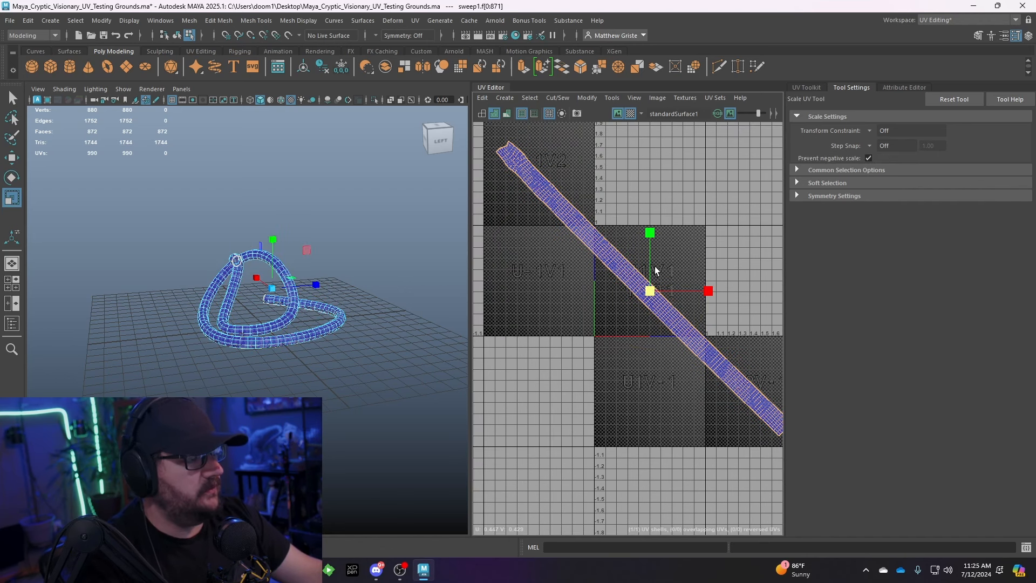
{"action": "key", "text": "e"}
{"action": "left_click_drag", "start_coordinate": [678, 243], "coordinate": [633, 219]}
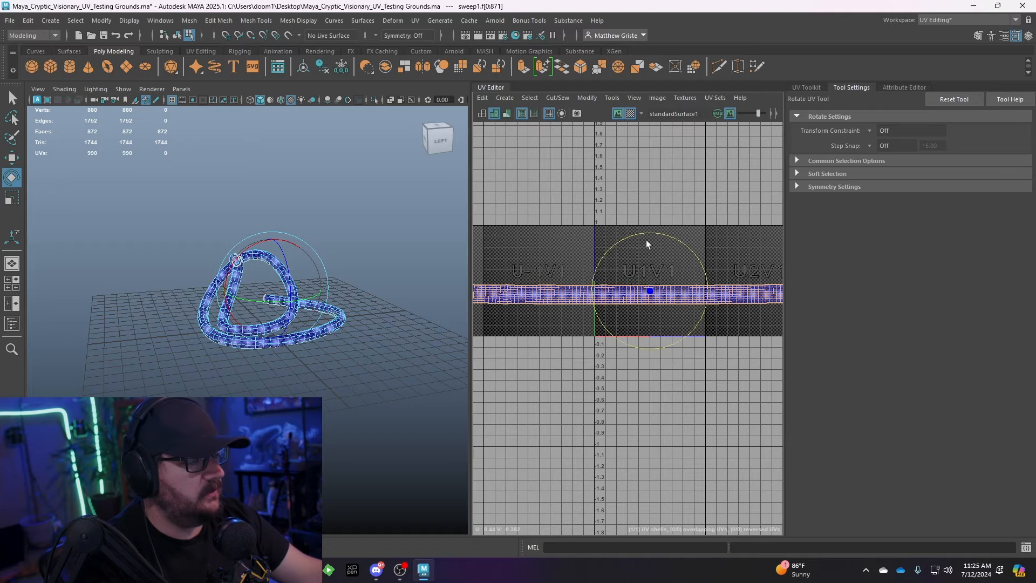
- Scale the UV strip narrower in U and taller in V, and position it to span the U1V1 tile's width
{"action": "scroll", "coordinate": [669, 280], "scroll_direction": "up", "scroll_amount": 3}
{"action": "key", "text": "r"}
{"action": "left_click_drag", "start_coordinate": [682, 310], "coordinate": [640, 309]}
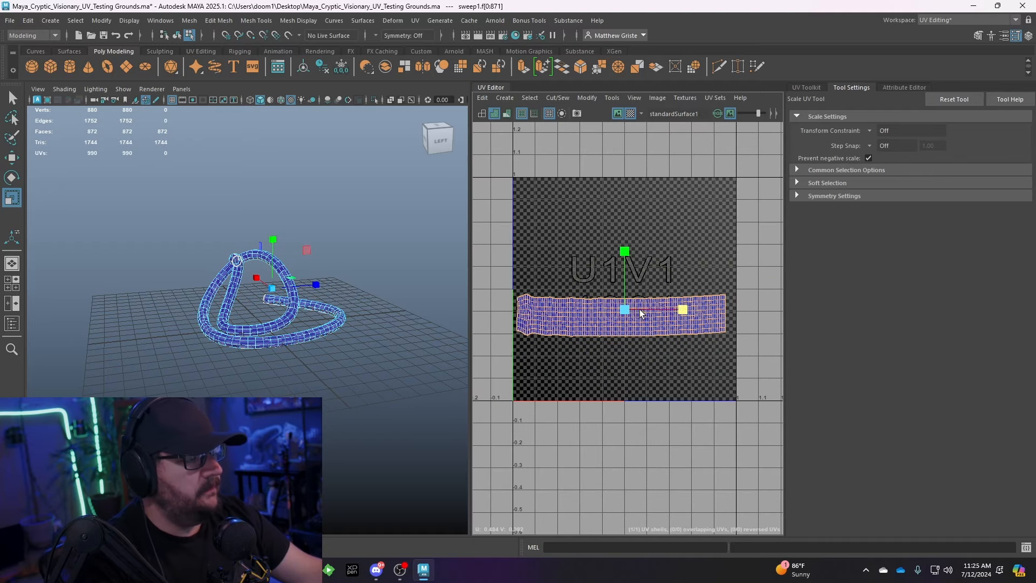
{"action": "left_click_drag", "start_coordinate": [625, 249], "coordinate": [619, 190]}
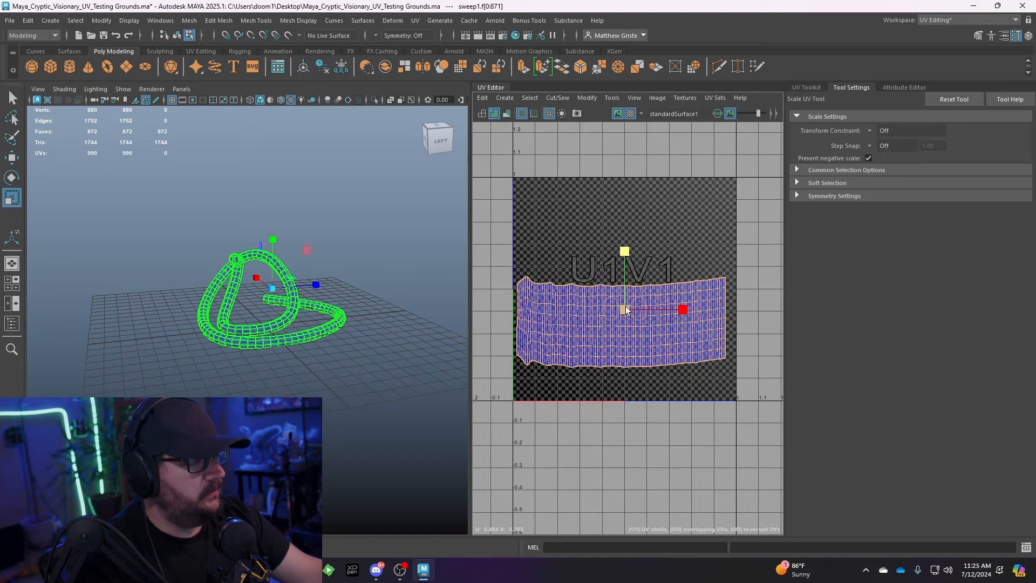
{"action": "left_click_drag", "start_coordinate": [683, 310], "coordinate": [690, 310]}
{"action": "key", "text": "w"}
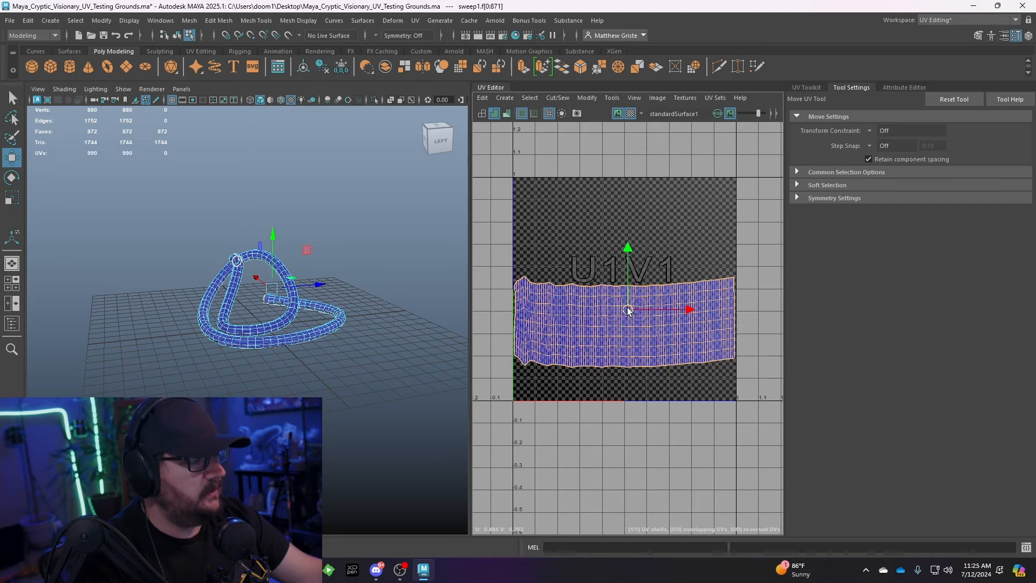
{"action": "left_click_drag", "start_coordinate": [626, 311], "coordinate": [628, 311]}
- Optimize the UVs of the tube's shell and check the spacing along its wavy border
{"action": "scroll", "coordinate": [627, 311], "scroll_direction": "up", "scroll_amount": 4}
{"action": "middle_click_drag", "start_coordinate": [626, 312], "coordinate": [651, 240], "text": "alt"}
{"action": "scroll", "coordinate": [626, 261], "scroll_direction": "down", "scroll_amount": 2}
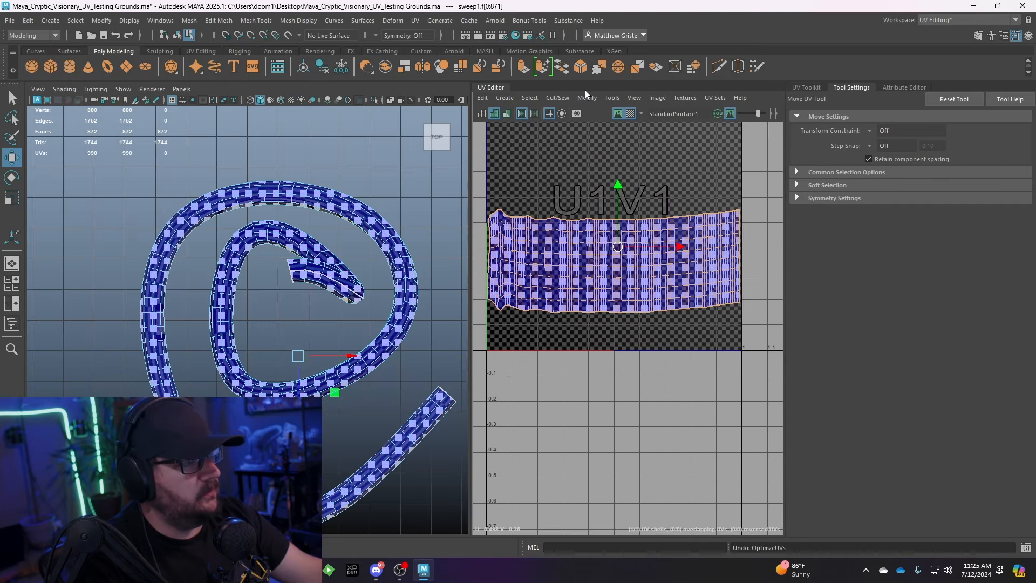
{"action": "left_click", "coordinate": [586, 98]}
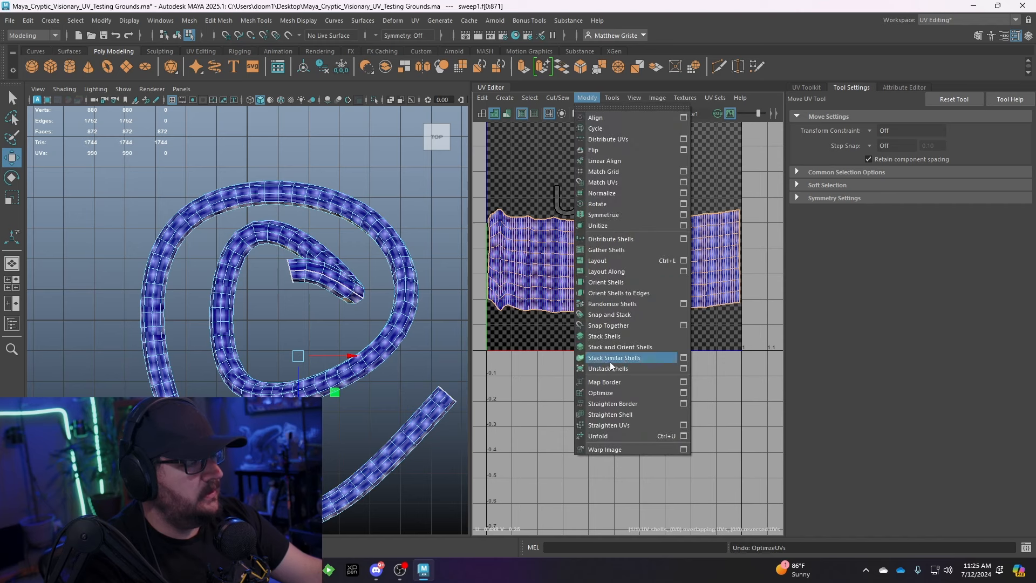
{"action": "left_click", "coordinate": [606, 390]}
{"action": "scroll", "coordinate": [584, 316], "scroll_direction": "up", "scroll_amount": 5}
{"action": "middle_click_drag", "start_coordinate": [570, 326], "coordinate": [691, 328], "text": "alt"}
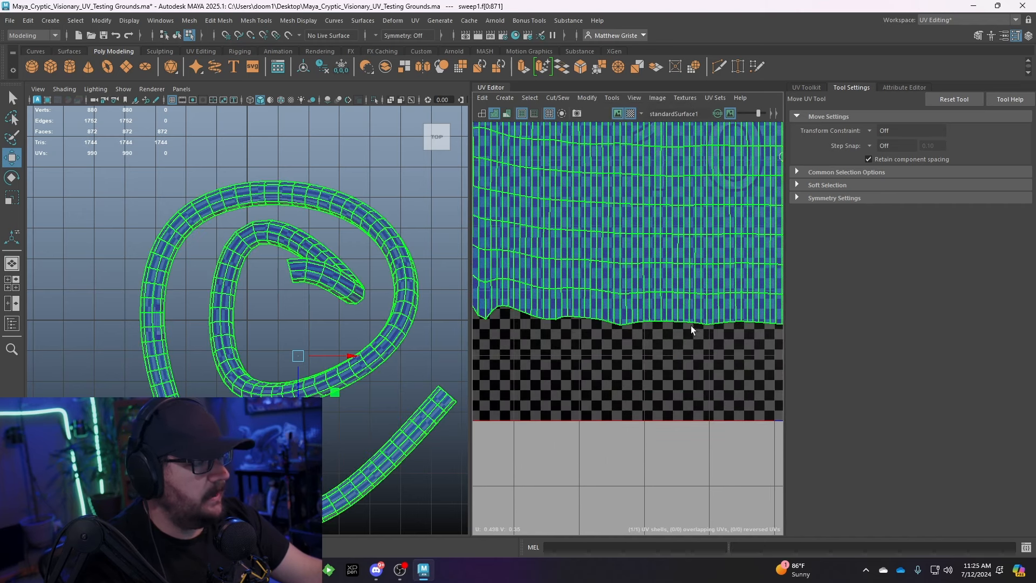
- Straighten the UVs of the tube's shell so its rows and columns align with the grid
{"action": "scroll", "coordinate": [650, 306], "scroll_direction": "down", "scroll_amount": 3}
{"action": "middle_click_drag", "start_coordinate": [675, 263], "coordinate": [622, 274], "text": "alt"}
{"action": "scroll", "coordinate": [623, 274], "scroll_direction": "down", "scroll_amount": 1}
{"action": "left_click", "coordinate": [586, 98]}
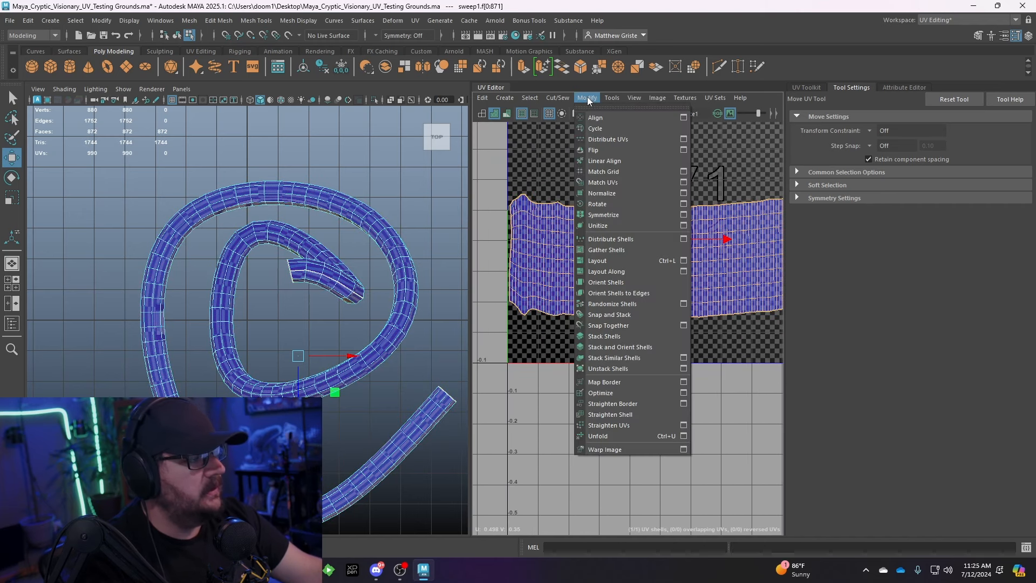
{"action": "left_click", "coordinate": [625, 424]}
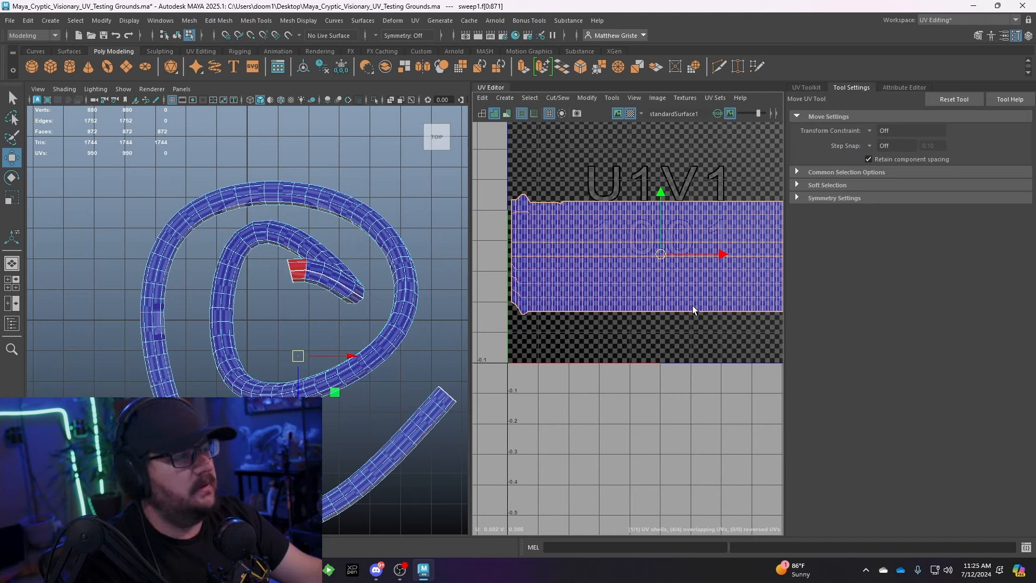
- Flatten the upper and lower border UV rows of the tube's shell into straight horizontal lines by scaling each in V
{"action": "middle_click_drag", "start_coordinate": [691, 306], "coordinate": [573, 288], "text": "alt"}
{"action": "middle_click_drag", "start_coordinate": [652, 251], "coordinate": [693, 246], "text": "alt"}
{"action": "scroll", "coordinate": [590, 259], "scroll_direction": "up", "scroll_amount": 2}
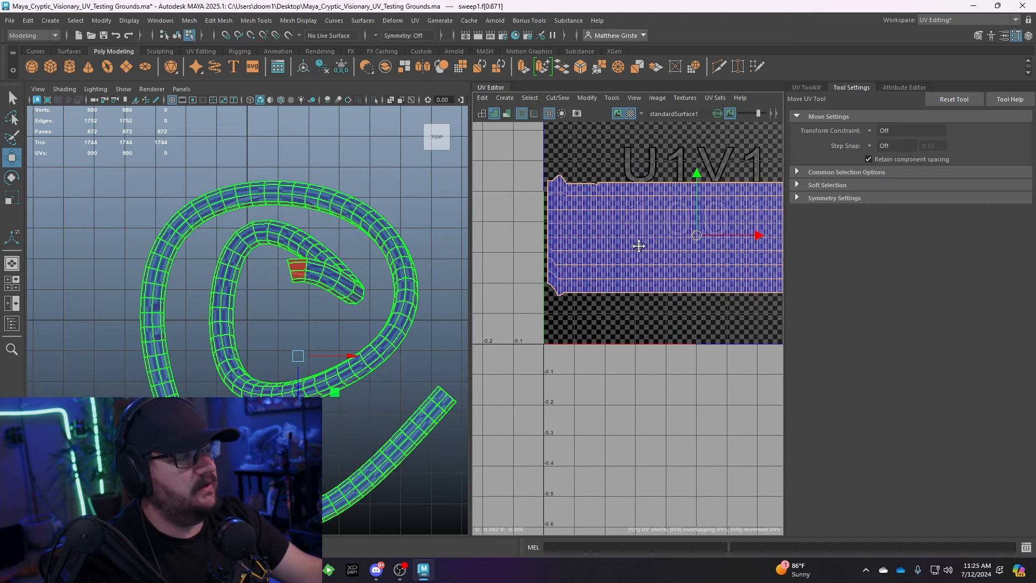
{"action": "scroll", "coordinate": [589, 258], "scroll_direction": "down", "scroll_amount": 4}
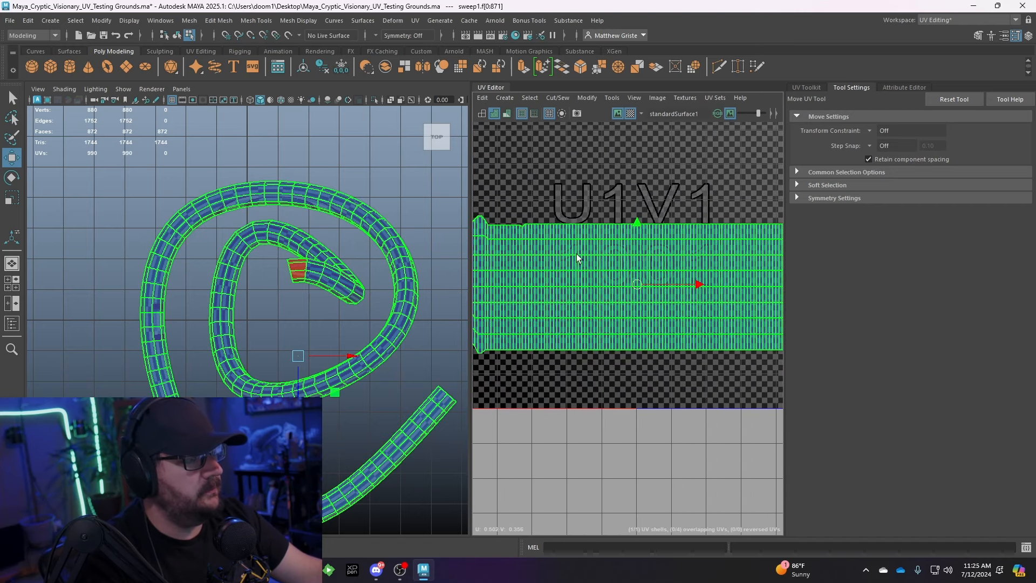
{"action": "right_click_drag", "start_coordinate": [577, 254], "coordinate": [624, 256]}
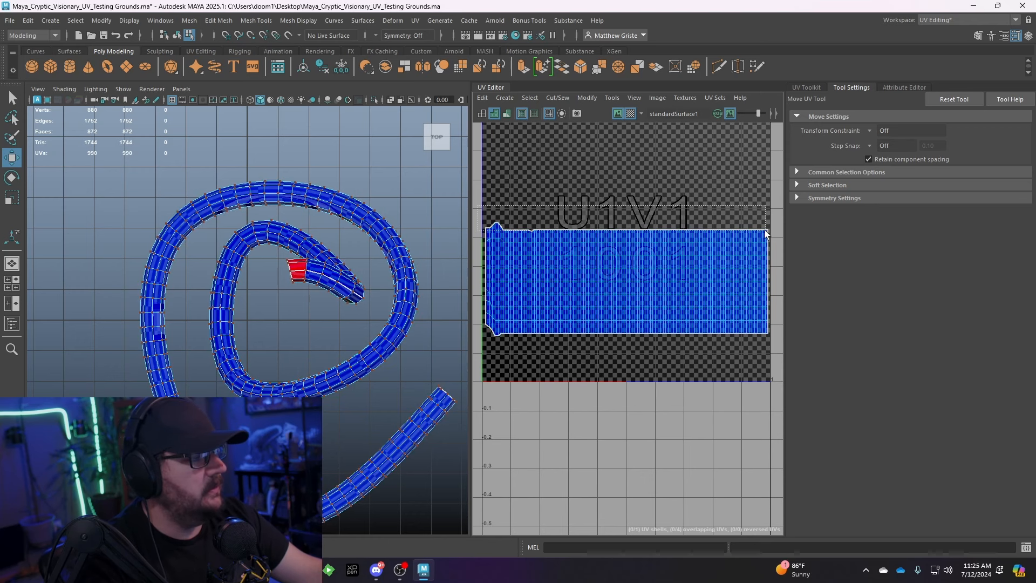
{"action": "left_click_drag", "start_coordinate": [766, 233], "coordinate": [775, 231]}
{"action": "key", "text": "r"}
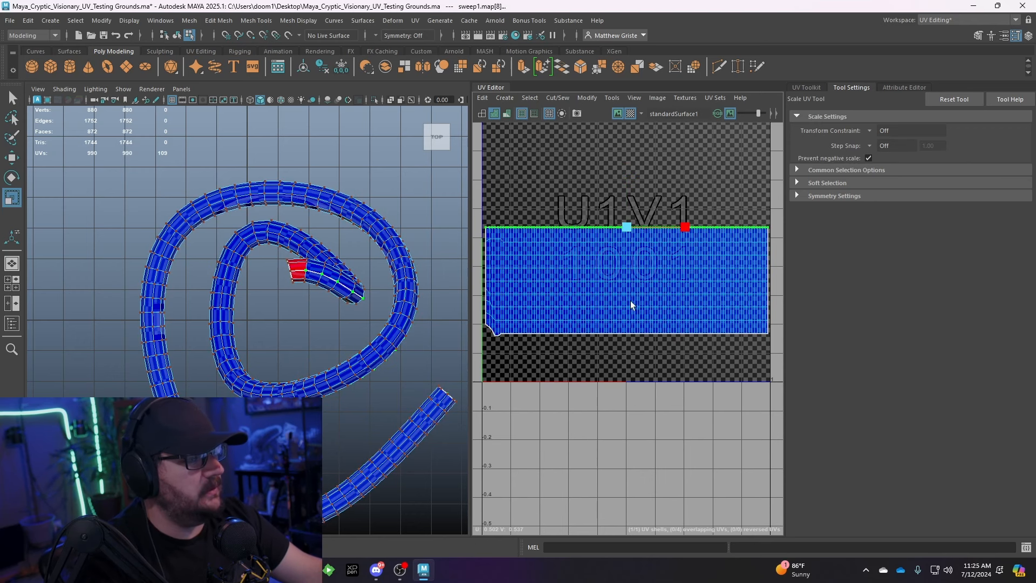
{"action": "left_click_drag", "start_coordinate": [753, 347], "coordinate": [770, 348]}
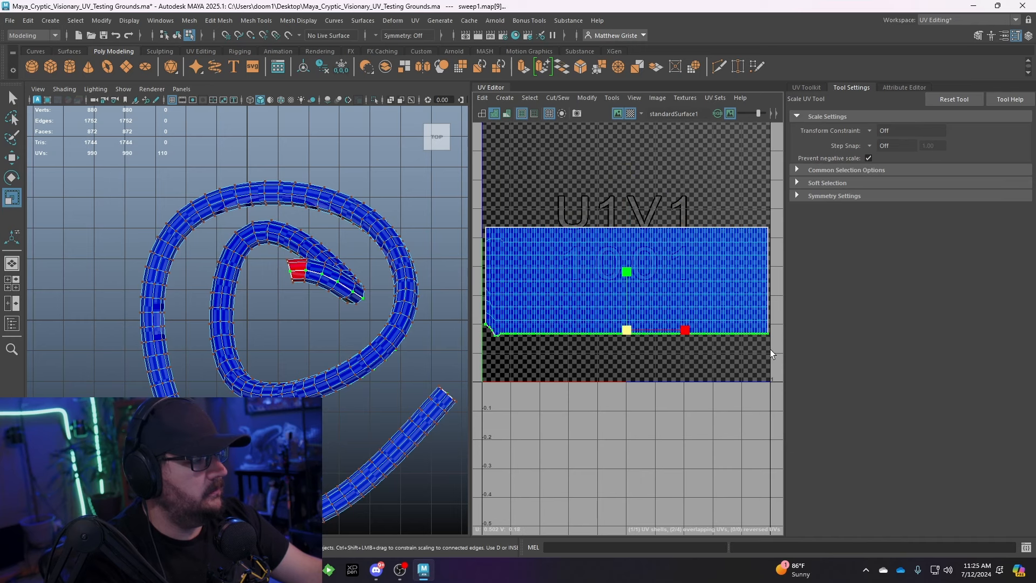
{"action": "left_click_drag", "start_coordinate": [622, 277], "coordinate": [619, 387]}
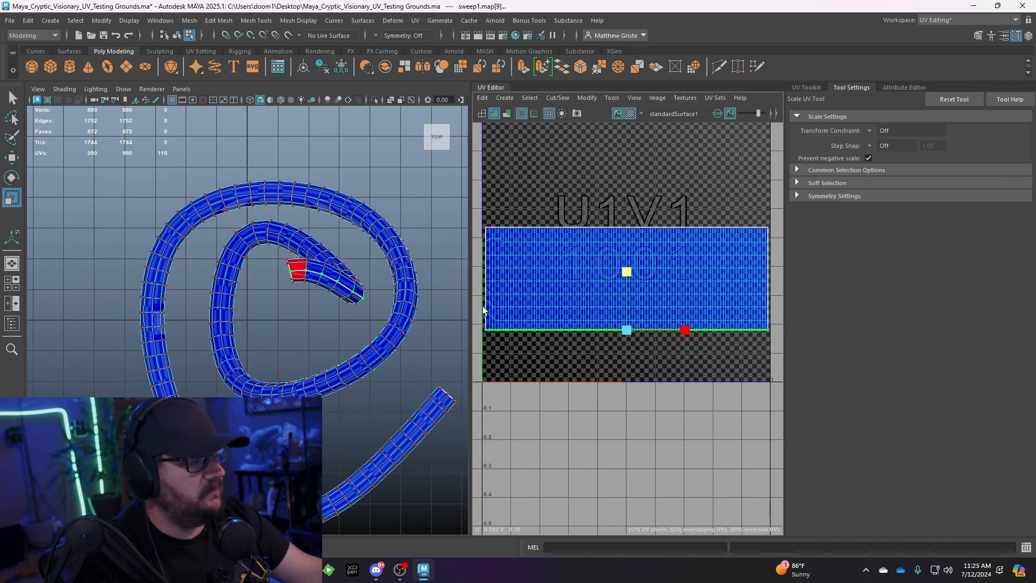
- Flatten the UV row just above the shell's lower border and the two rows below its upper border in V
{"action": "left_click_drag", "start_coordinate": [773, 322], "coordinate": [766, 320]}
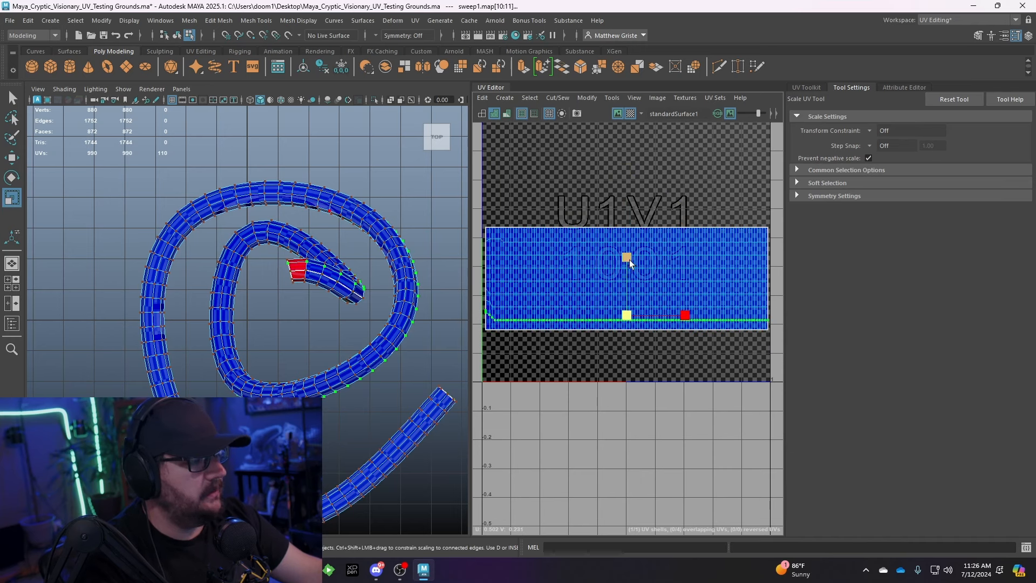
{"action": "left_click_drag", "start_coordinate": [629, 260], "coordinate": [478, 310]}
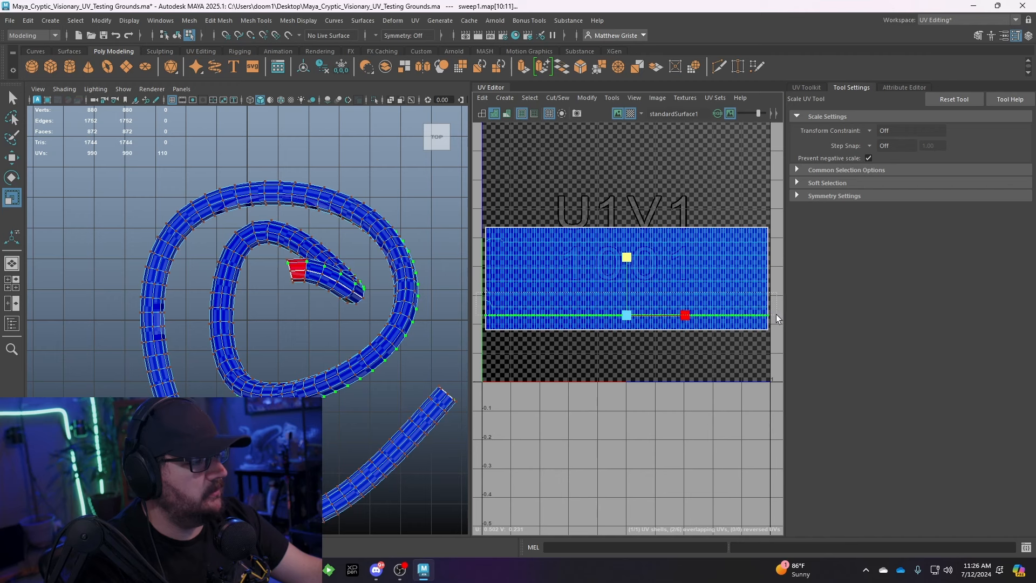
{"action": "left_click", "coordinate": [747, 281]}
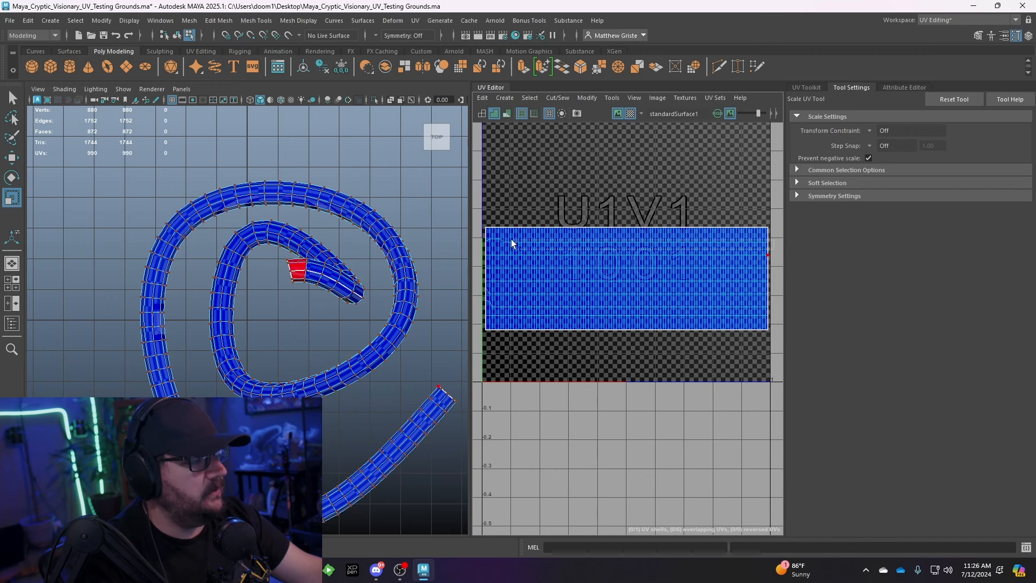
{"action": "left_click_drag", "start_coordinate": [475, 236], "coordinate": [772, 246]}
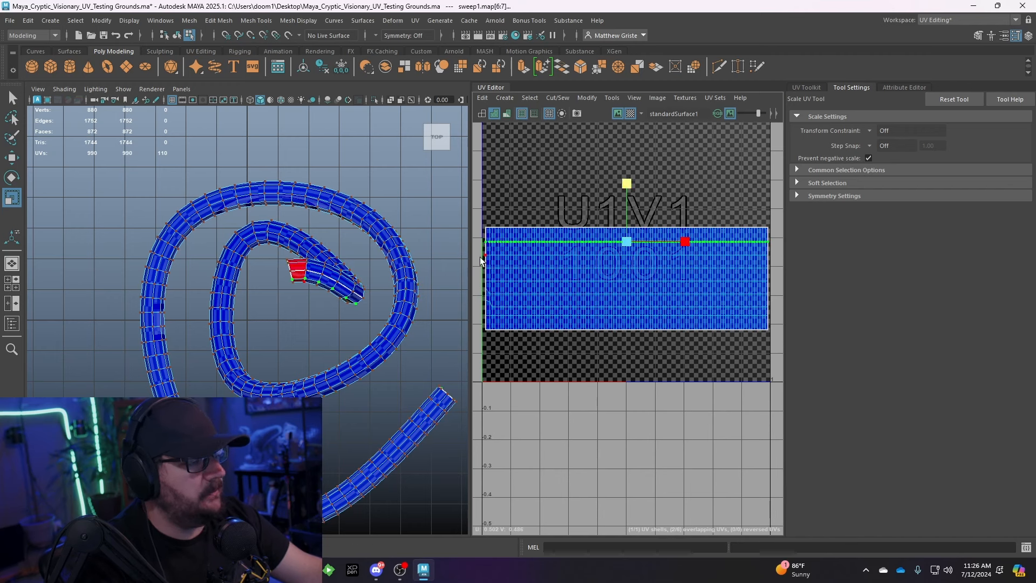
{"action": "double_click", "coordinate": [771, 255]}
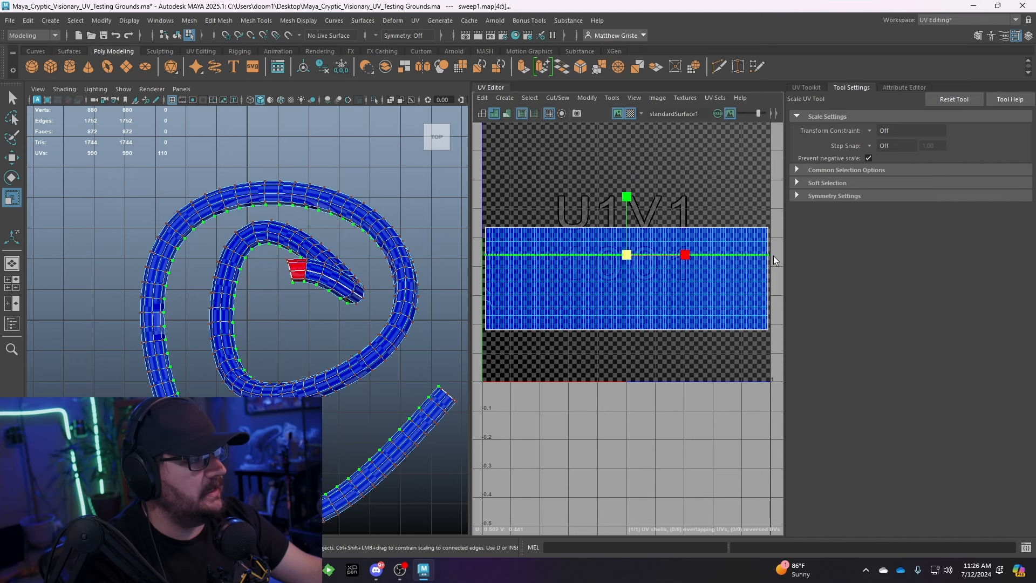
{"action": "left_click", "coordinate": [627, 199]}
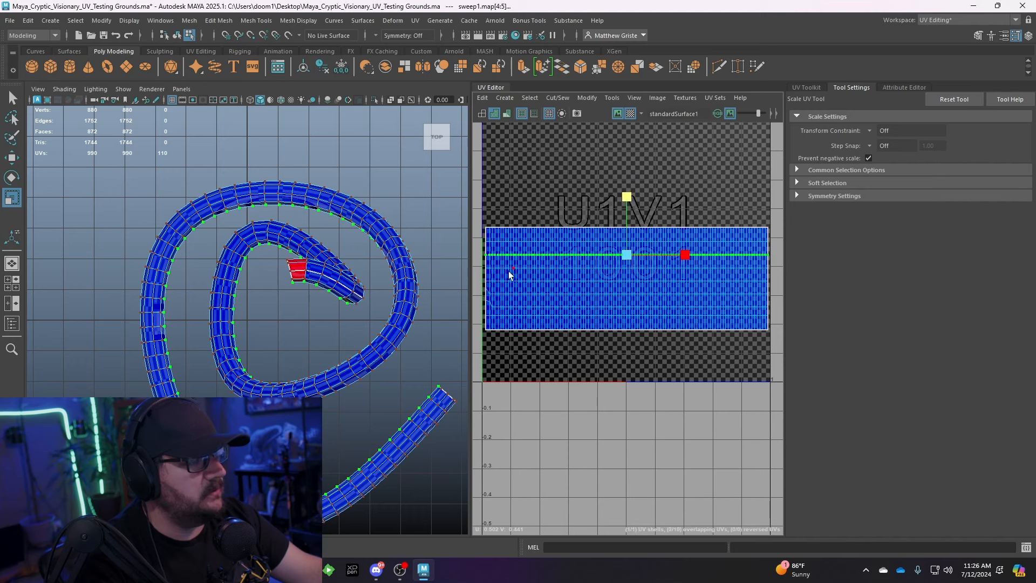
- Flatten the remaining middle and lower interior UV rows of the shell in V, leaving out any stray UV from a neighbouring row
{"action": "double_click", "coordinate": [771, 269]}
{"action": "left_click", "coordinate": [627, 210]}
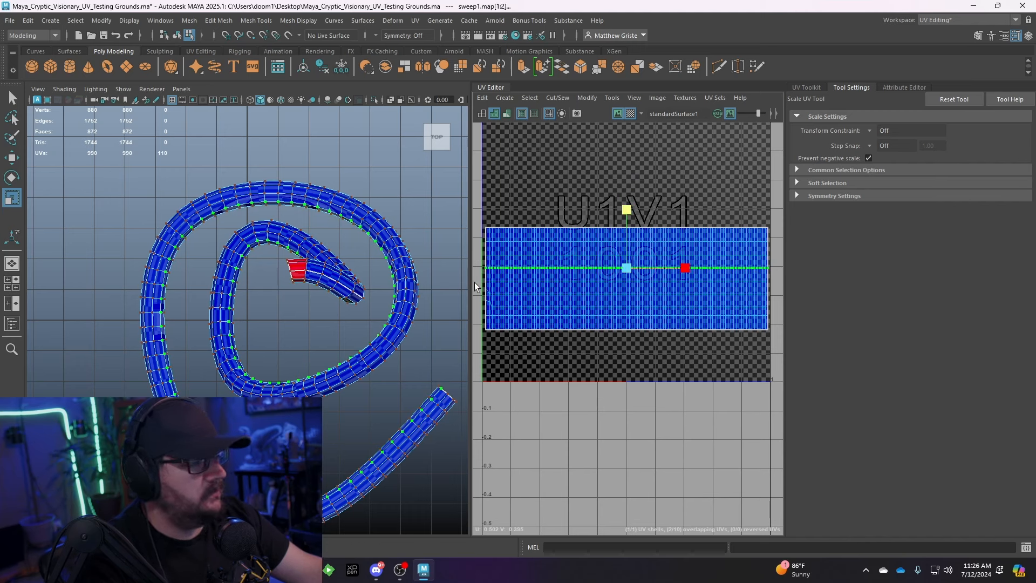
{"action": "double_click", "coordinate": [786, 302]}
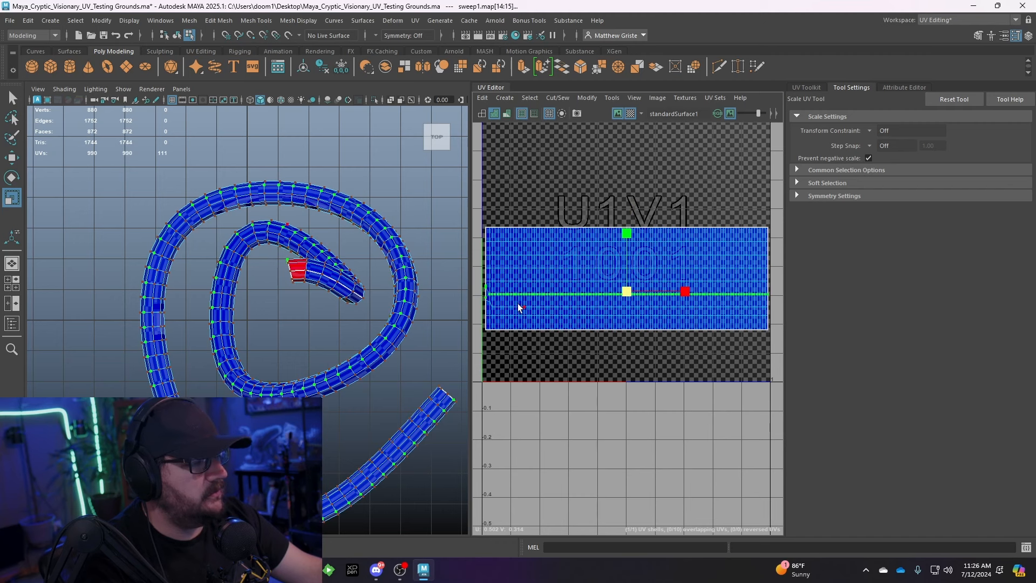
{"action": "left_click", "coordinate": [482, 298], "text": "ctrl"}
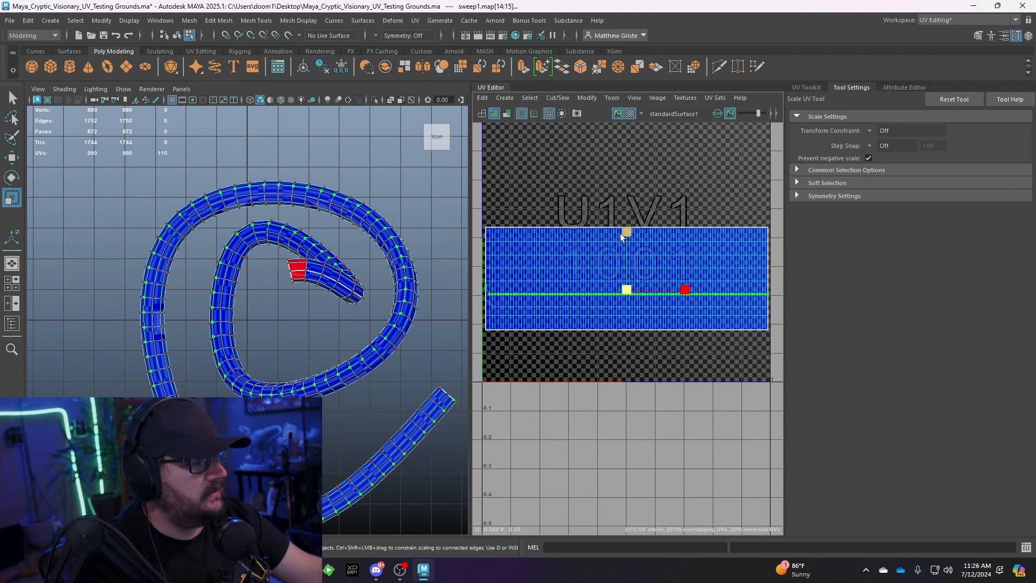
{"action": "left_click_drag", "start_coordinate": [620, 234], "coordinate": [625, 311]}
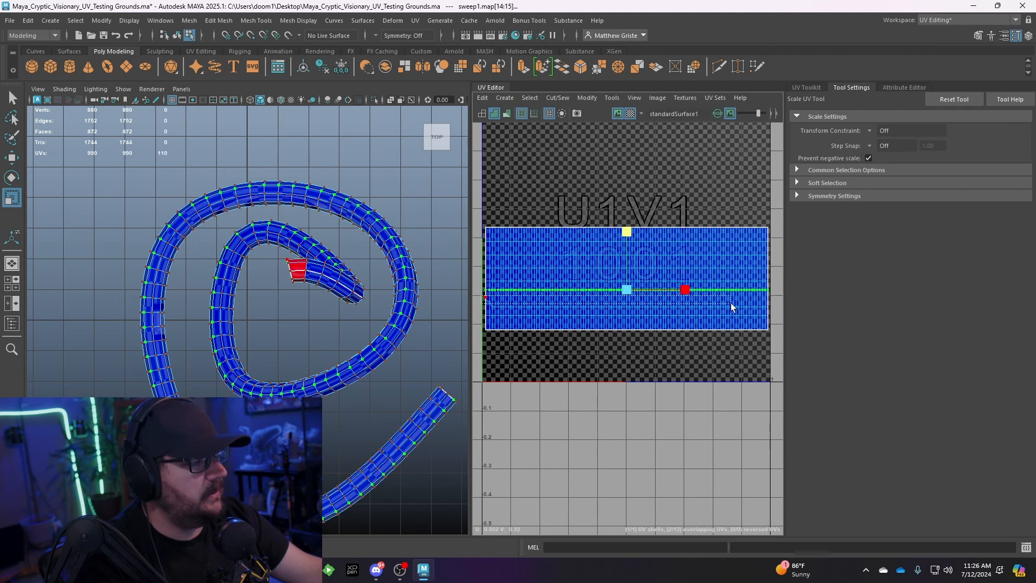
{"action": "double_click", "coordinate": [782, 312]}
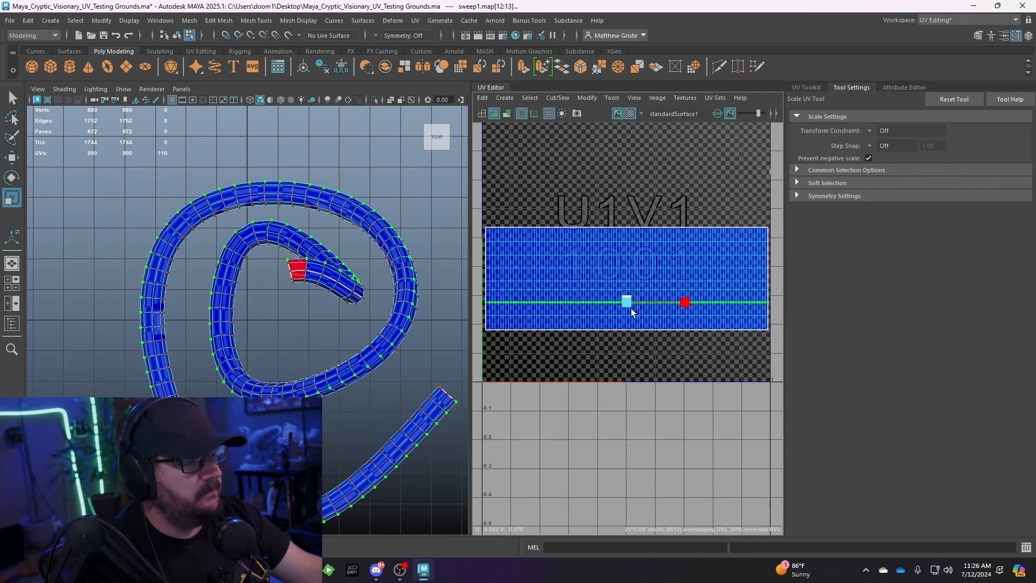
{"action": "key", "text": "w"}
{"action": "key", "text": "f"}
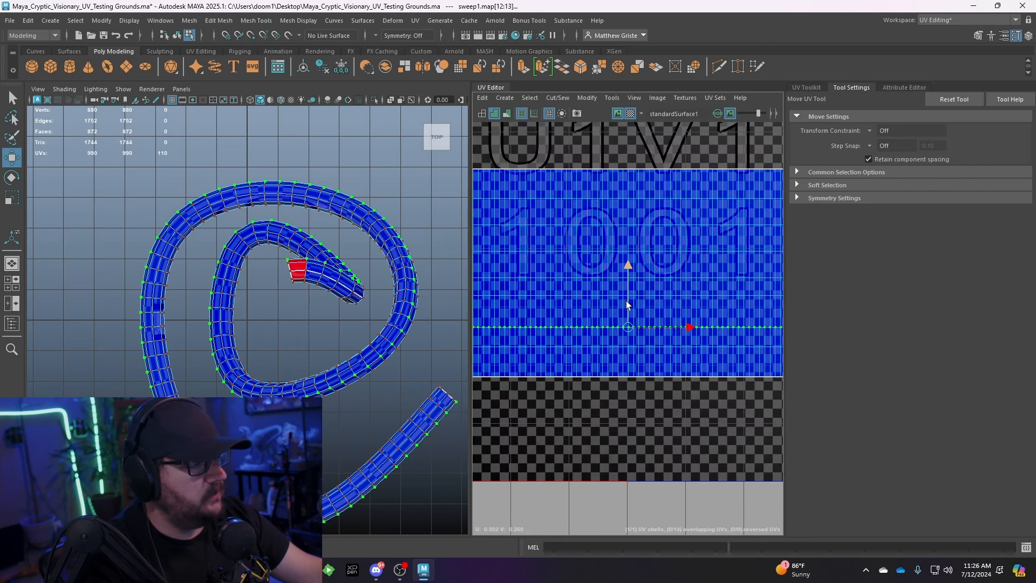
- Select the whole UV shell of the tube and normalize it to fill the U1V1 tile
{"action": "right_click_drag", "start_coordinate": [614, 264], "coordinate": [661, 267]}
{"action": "left_click", "coordinate": [564, 149]}
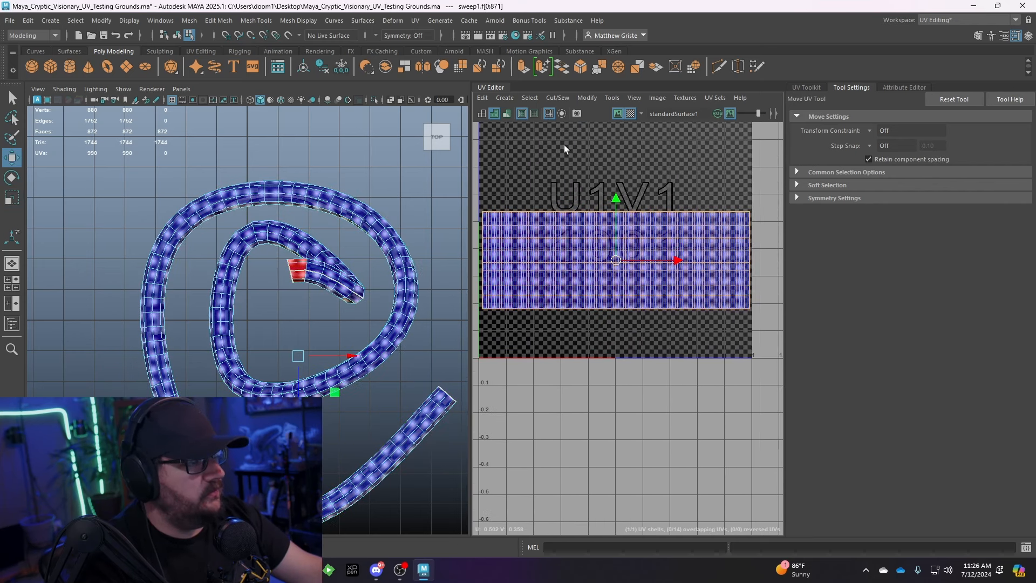
{"action": "left_click", "coordinate": [561, 97]}
{"action": "left_click", "coordinate": [612, 196]}
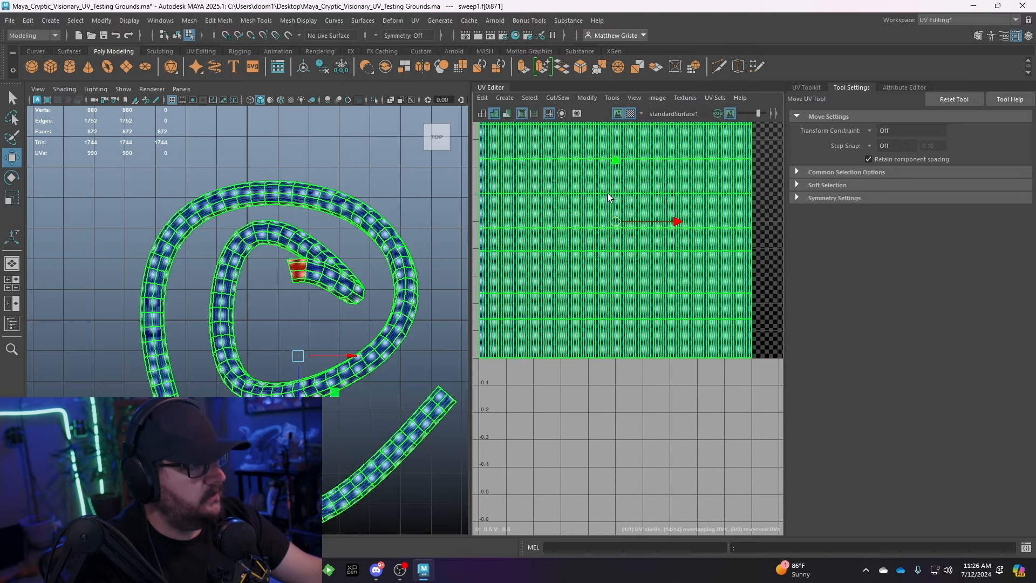
- Scale the shell wider in U and shorter in V, and reduce it uniformly to fit the U1V1 tile's width
{"action": "scroll", "coordinate": [607, 194], "scroll_direction": "down", "scroll_amount": 3}
{"action": "middle_click_drag", "start_coordinate": [624, 245], "coordinate": [611, 293], "text": "alt"}
{"action": "scroll", "coordinate": [612, 293], "scroll_direction": "up", "scroll_amount": 2}
{"action": "key", "text": "e"}
{"action": "key", "text": "r"}
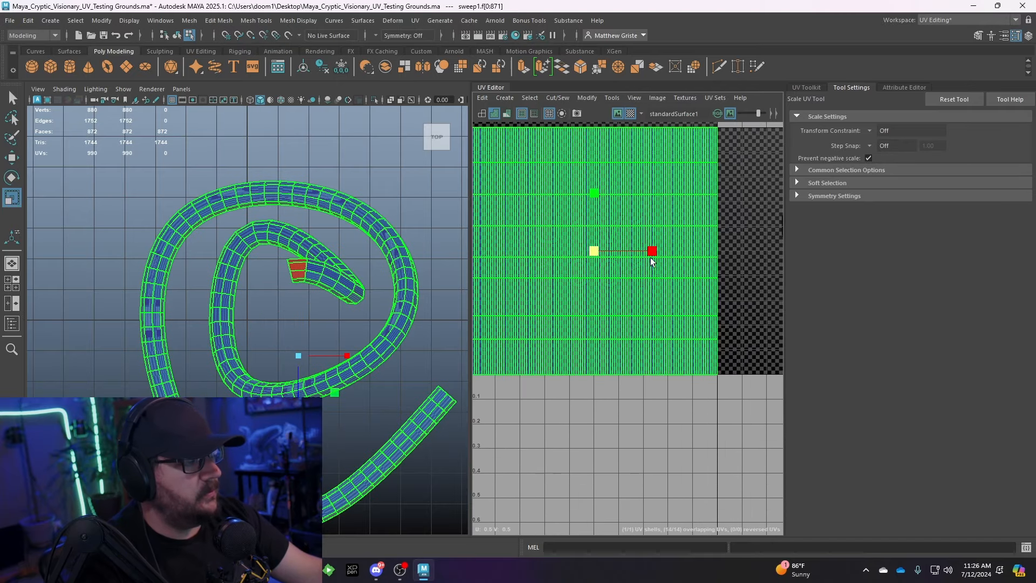
{"action": "left_click_drag", "start_coordinate": [650, 251], "coordinate": [672, 251]}
{"action": "scroll", "coordinate": [673, 254], "scroll_direction": "down", "scroll_amount": 3}
{"action": "left_click_drag", "start_coordinate": [636, 197], "coordinate": [637, 225]}
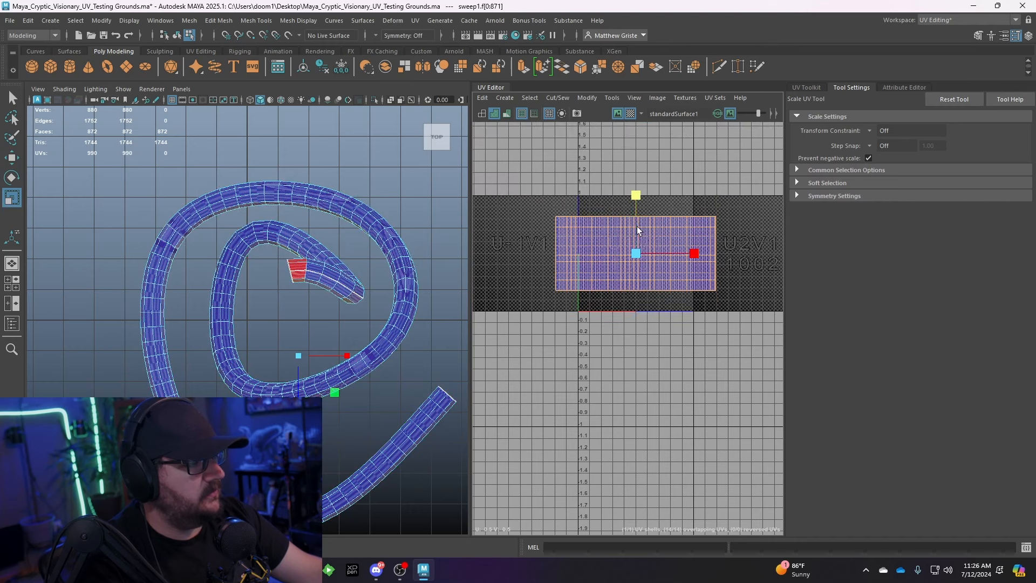
{"action": "scroll", "coordinate": [638, 230], "scroll_direction": "up", "scroll_amount": 3}
{"action": "left_click_drag", "start_coordinate": [623, 270], "coordinate": [606, 272]}
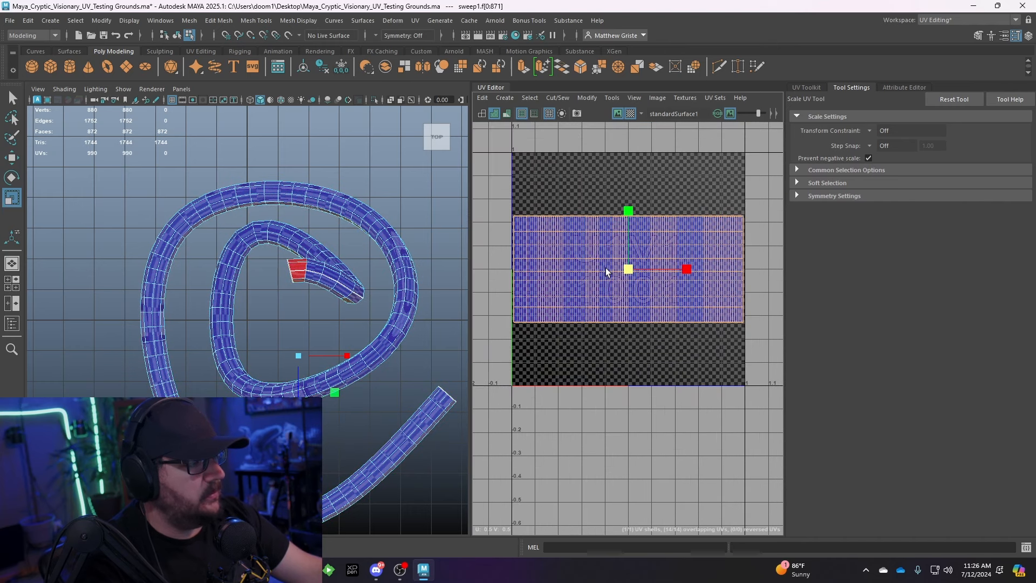
- Return to object mode in the perspective view and assign the existing checker material to the tube
{"action": "right_click_drag", "start_coordinate": [350, 253], "coordinate": [437, 224]}
{"action": "left_click", "coordinate": [429, 250]}
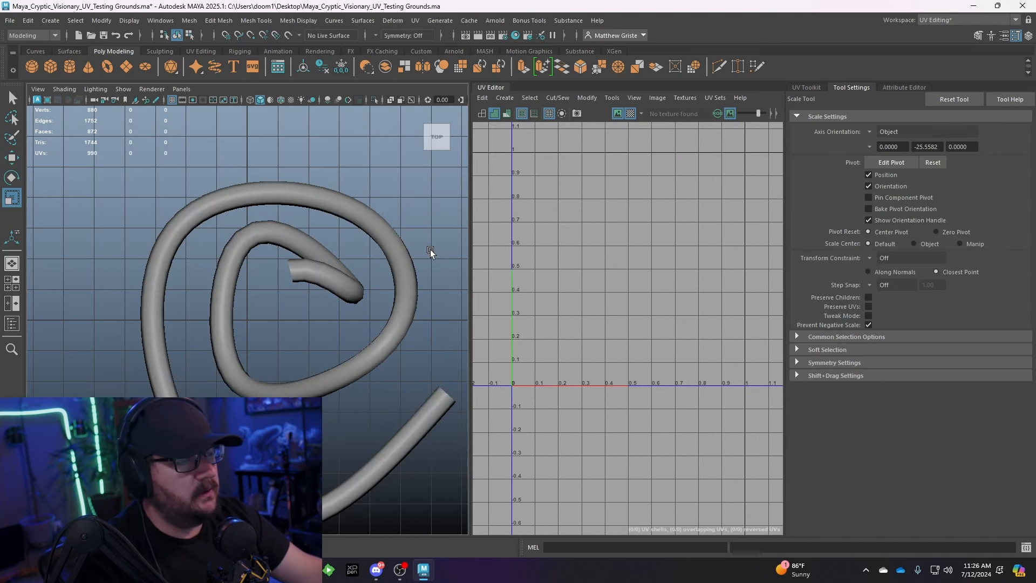
{"action": "left_click_drag", "start_coordinate": [429, 249], "coordinate": [412, 258], "text": "alt"}
{"action": "key", "text": "space"}
{"action": "key", "text": "space"}
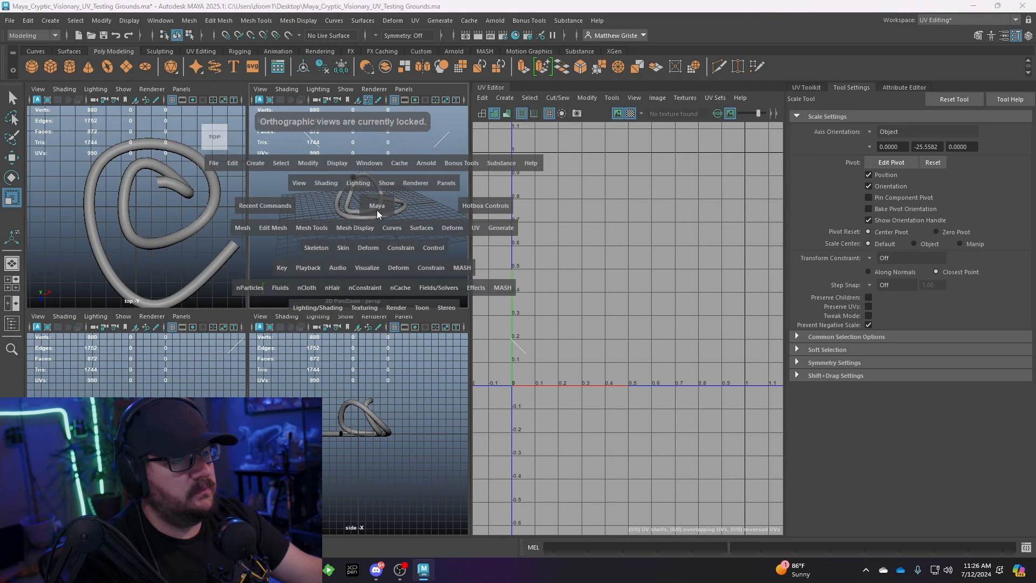
{"action": "right_click_drag", "start_coordinate": [341, 271], "coordinate": [343, 548], "text": "alt"}
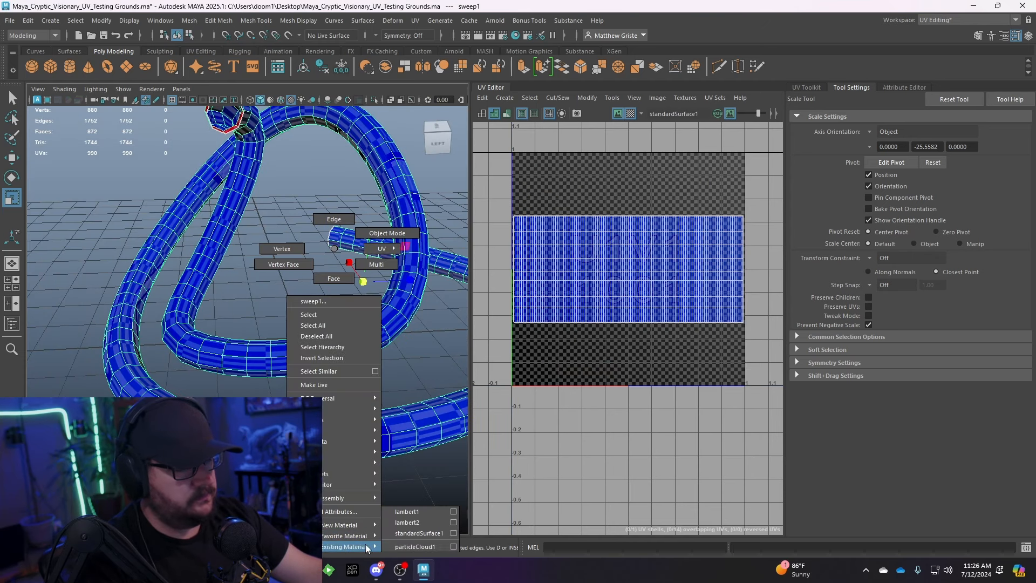
{"action": "right_click_drag", "start_coordinate": [408, 546], "coordinate": [409, 544]}
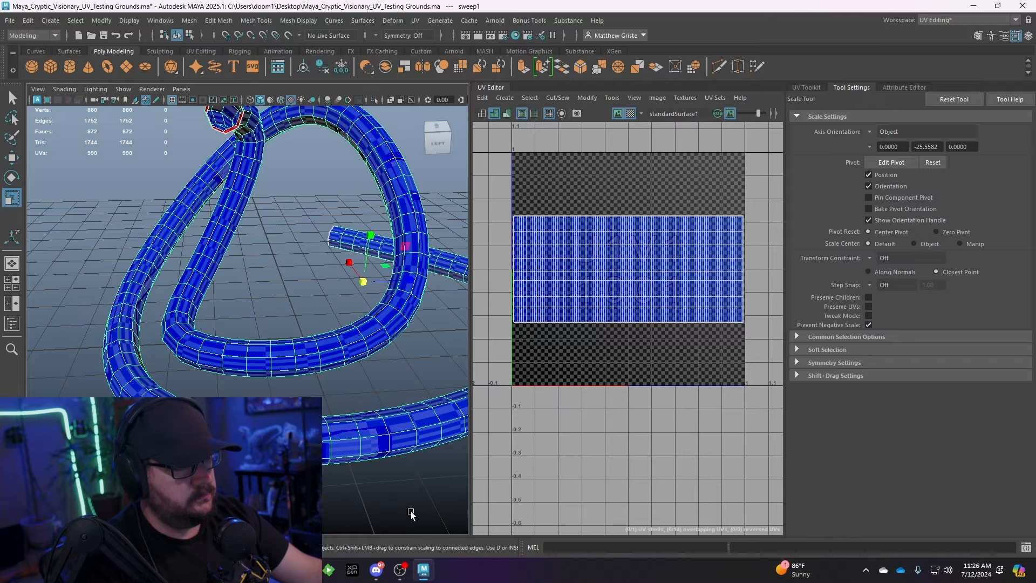
{"action": "left_click", "coordinate": [307, 318]}
{"action": "mouse_move", "coordinate": [307, 318]}
{"action": "left_mouse_down", "text": "alt"}
{"action": "mouse_move", "coordinate": [299, 324]}
{"action": "mouse_move", "coordinate": [313, 335]}
{"action": "mouse_move", "coordinate": [383, 319]}
{"action": "mouse_move", "coordinate": [355, 202]}
{"action": "mouse_move", "coordinate": [309, 267]}
{"action": "mouse_move", "coordinate": [293, 332]}
{"action": "mouse_move", "coordinate": [385, 363]}
{"action": "mouse_move", "coordinate": [261, 323]}
{"action": "mouse_move", "coordinate": [405, 344]}
{"action": "mouse_move", "coordinate": [307, 347]}
{"action": "mouse_move", "coordinate": [381, 339]}
{"action": "mouse_move", "coordinate": [331, 355]}
{"action": "mouse_move", "coordinate": [367, 371]}
{"action": "mouse_move", "coordinate": [293, 330]}
{"action": "left_mouse_up", "text": "alt"}
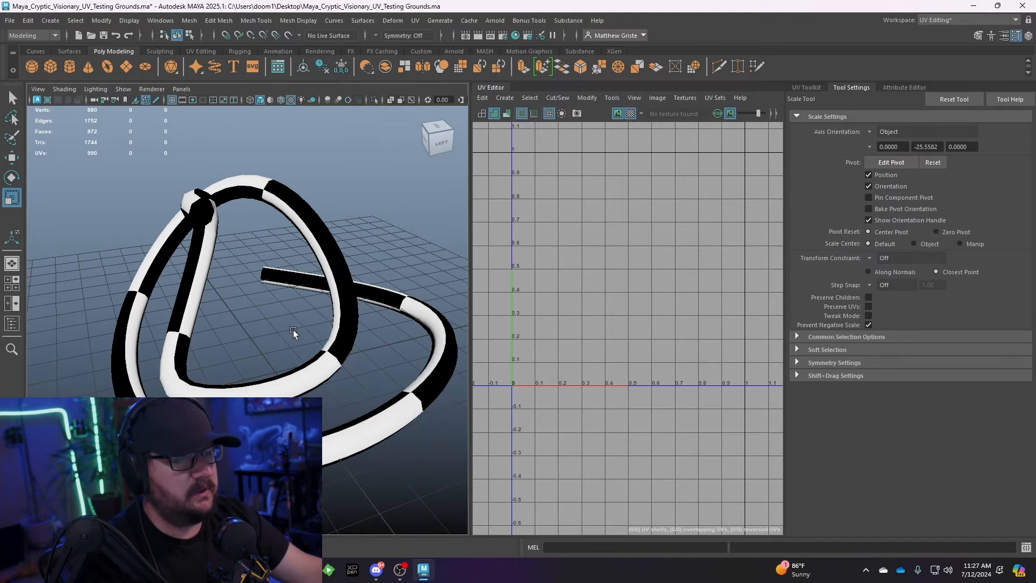
- Examine the red faces at the tube's inner open end and locate one of them in the UV layout
{"action": "left_click", "coordinate": [400, 377]}
{"action": "left_click_drag", "start_coordinate": [400, 377], "coordinate": [251, 360], "text": "alt"}
{"action": "scroll", "coordinate": [251, 360], "scroll_direction": "up", "scroll_amount": 5}
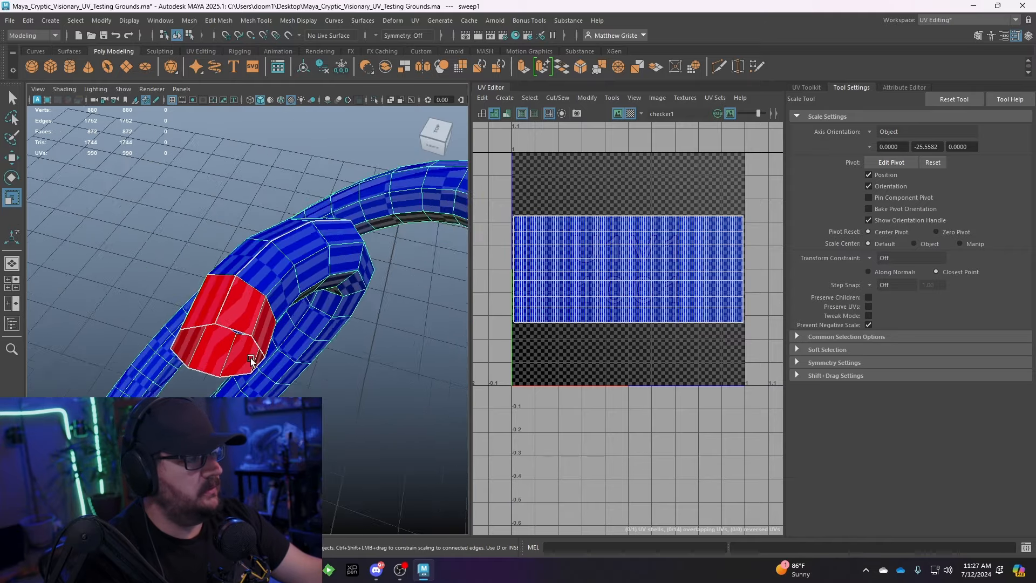
{"action": "scroll", "coordinate": [297, 328], "scroll_direction": "down", "scroll_amount": 6}
{"action": "left_click_drag", "start_coordinate": [297, 328], "coordinate": [375, 266], "text": "alt"}
{"action": "scroll", "coordinate": [374, 266], "scroll_direction": "up", "scroll_amount": 6}
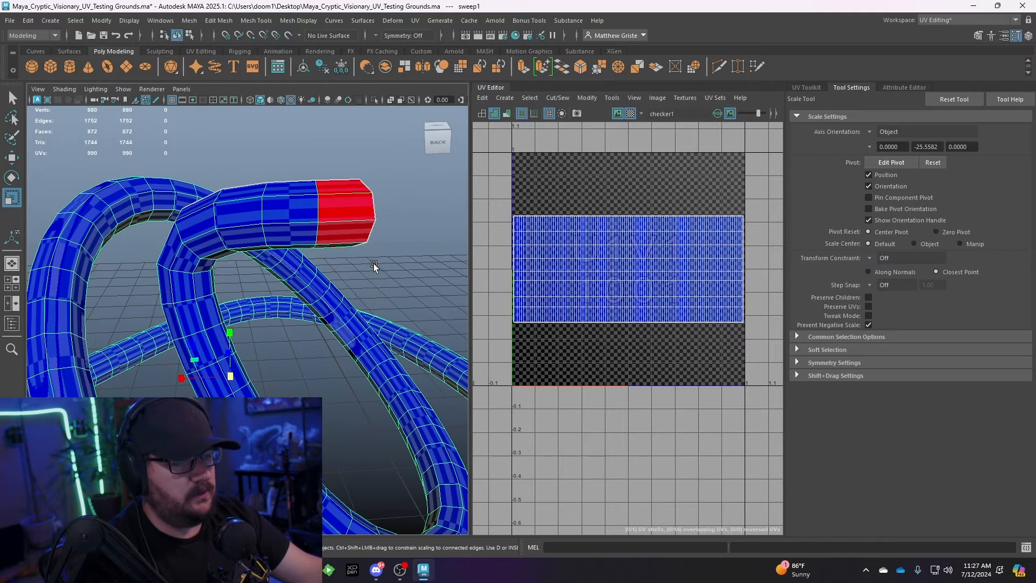
{"action": "middle_click_drag", "start_coordinate": [374, 266], "coordinate": [272, 271], "text": "alt"}
{"action": "right_click_drag", "start_coordinate": [272, 271], "coordinate": [270, 281]}
{"action": "left_click", "coordinate": [281, 270]}
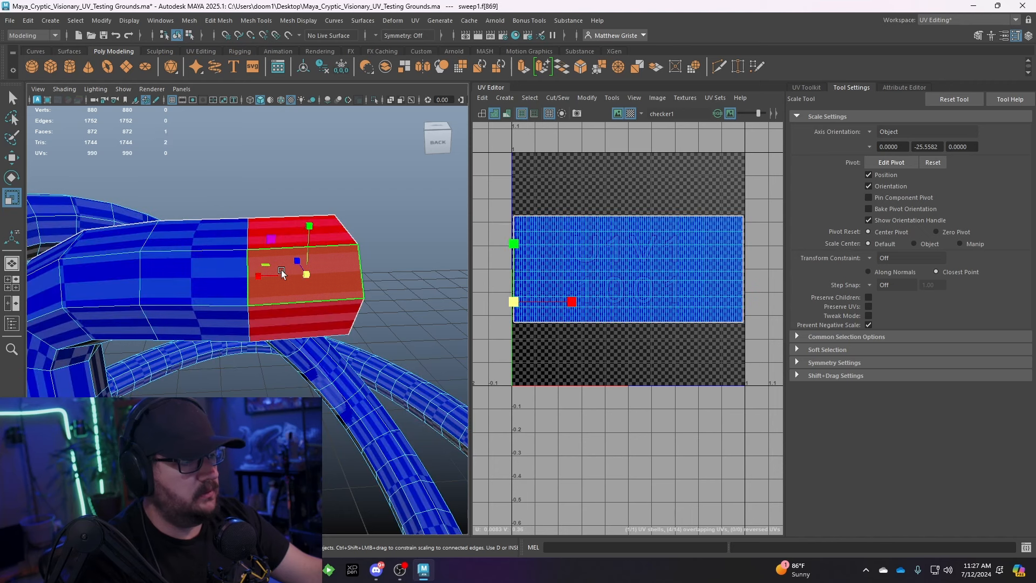
{"action": "key", "text": "f"}
{"action": "scroll", "coordinate": [532, 330], "scroll_direction": "up", "scroll_amount": 3}
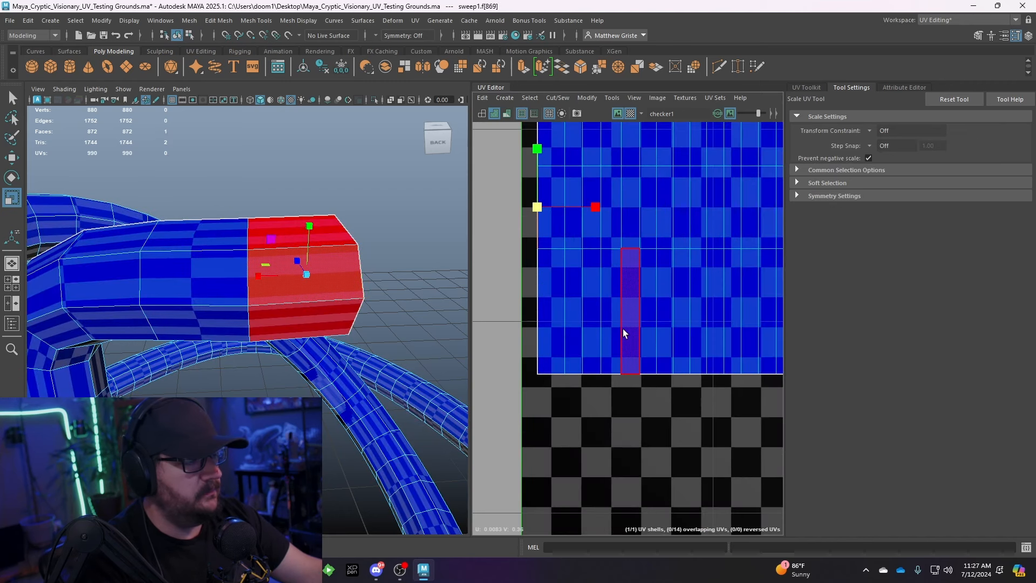
- Select the UVs along the tube's inner open end and move them outward in U, slightly past the U1V1 tile's edge
{"action": "left_click_drag", "start_coordinate": [393, 277], "coordinate": [323, 251], "text": "alt"}
{"action": "right_click_drag", "start_coordinate": [320, 249], "coordinate": [362, 279]}
{"action": "left_click_drag", "start_coordinate": [362, 279], "coordinate": [353, 377], "text": "alt"}
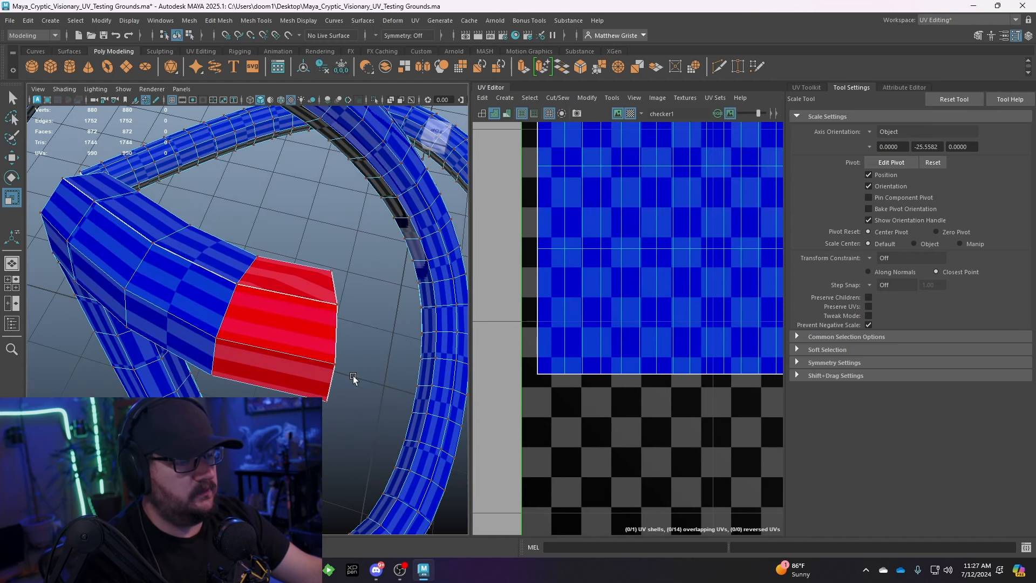
{"action": "left_click_drag", "start_coordinate": [359, 426], "coordinate": [300, 240]}
{"action": "key", "text": "w"}
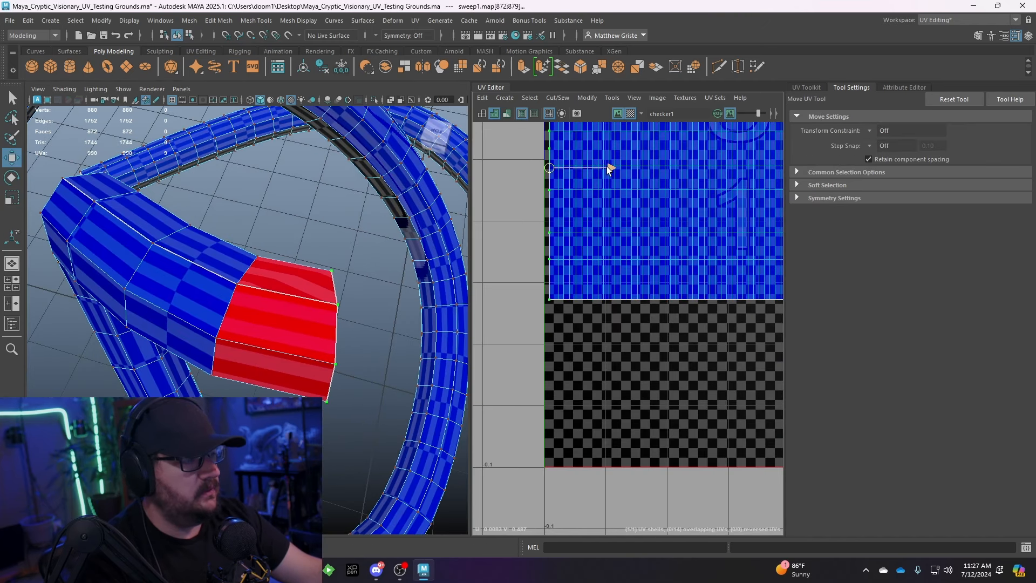
{"action": "left_click_drag", "start_coordinate": [605, 164], "coordinate": [597, 164]}
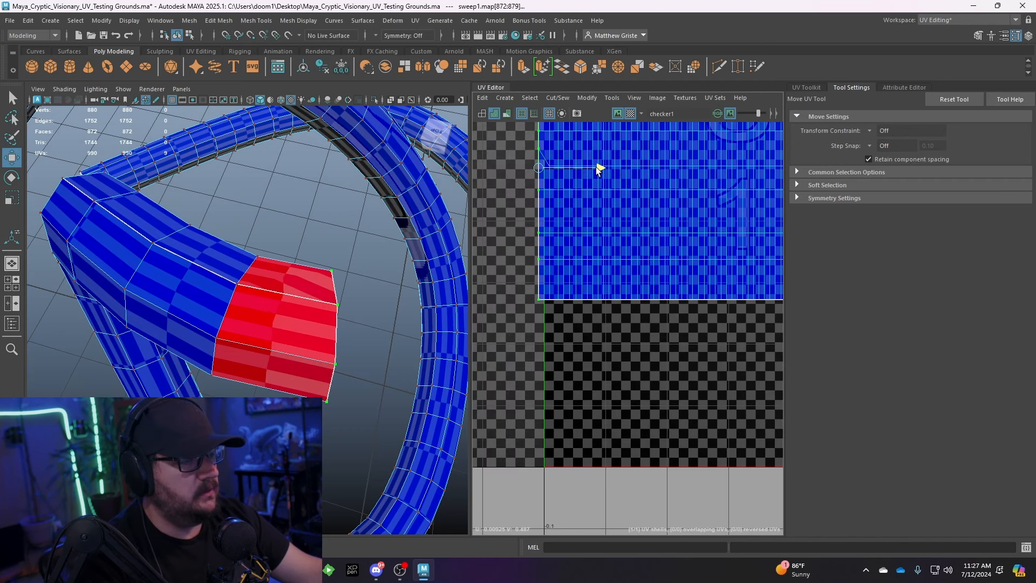
- Select the tube's whole UV shell and scale it down uniformly to fit inside the U1V1 tile
{"action": "scroll", "coordinate": [600, 178], "scroll_direction": "down", "scroll_amount": 3}
{"action": "middle_click_drag", "start_coordinate": [619, 205], "coordinate": [548, 258], "text": "alt"}
{"action": "right_click_drag", "start_coordinate": [573, 224], "coordinate": [548, 215]}
{"action": "left_click", "coordinate": [580, 226]}
{"action": "left_click_drag", "start_coordinate": [646, 225], "coordinate": [641, 225]}
{"action": "left_click", "coordinate": [376, 265]}
- Move the displaced corner UV up to the shell's top edge, and the displaced UV midway along the same border down onto its row
{"action": "right_click_drag", "start_coordinate": [308, 276], "coordinate": [394, 243]}
{"action": "middle_click_drag", "start_coordinate": [544, 215], "coordinate": [545, 222], "text": "alt"}
{"action": "scroll", "coordinate": [545, 221], "scroll_direction": "up", "scroll_amount": 5}
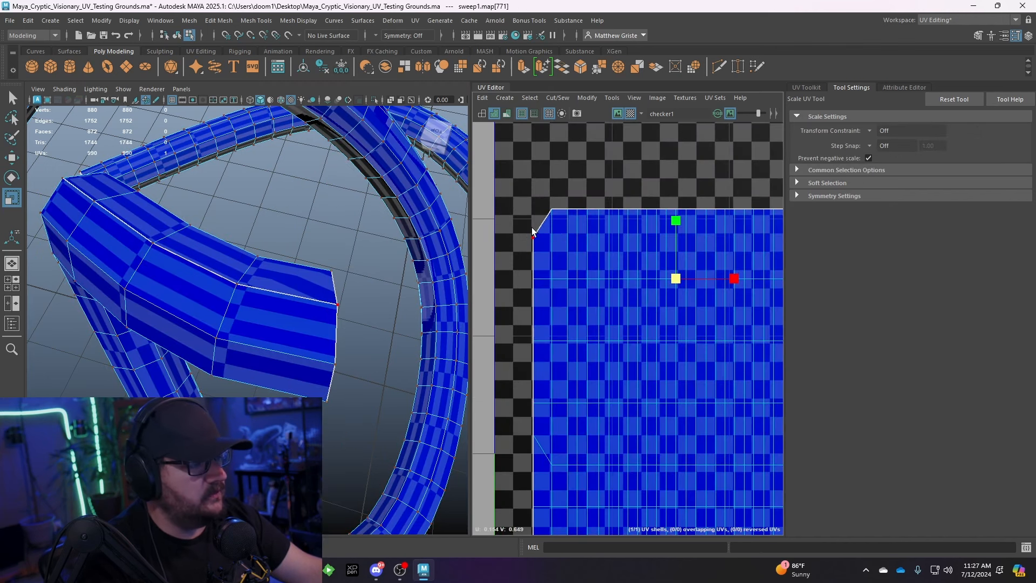
{"action": "left_click", "coordinate": [533, 236]}
{"action": "key", "text": "w"}
{"action": "left_click_drag", "start_coordinate": [534, 170], "coordinate": [532, 150]}
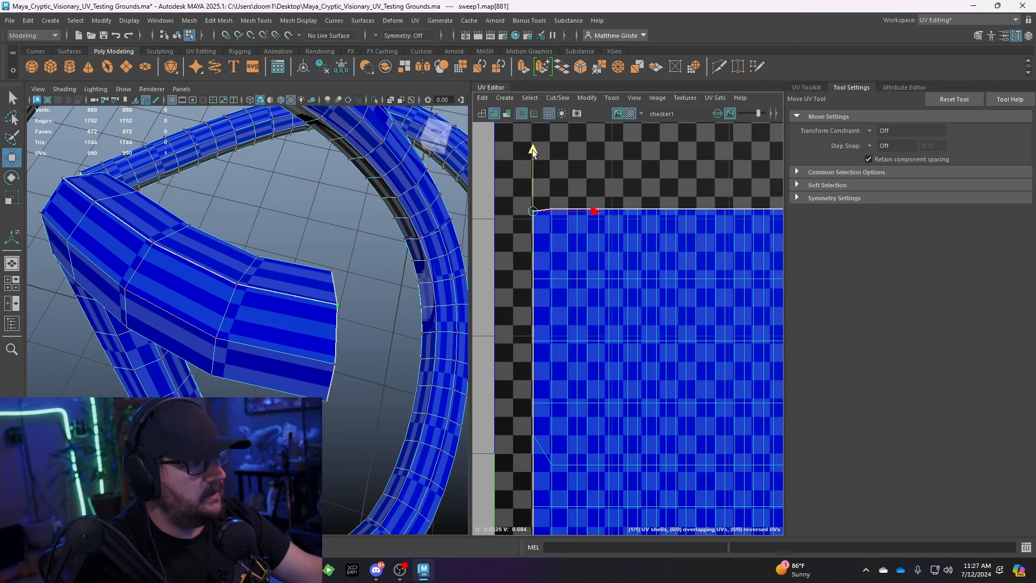
{"action": "middle_click_drag", "start_coordinate": [598, 413], "coordinate": [610, 299], "text": "alt"}
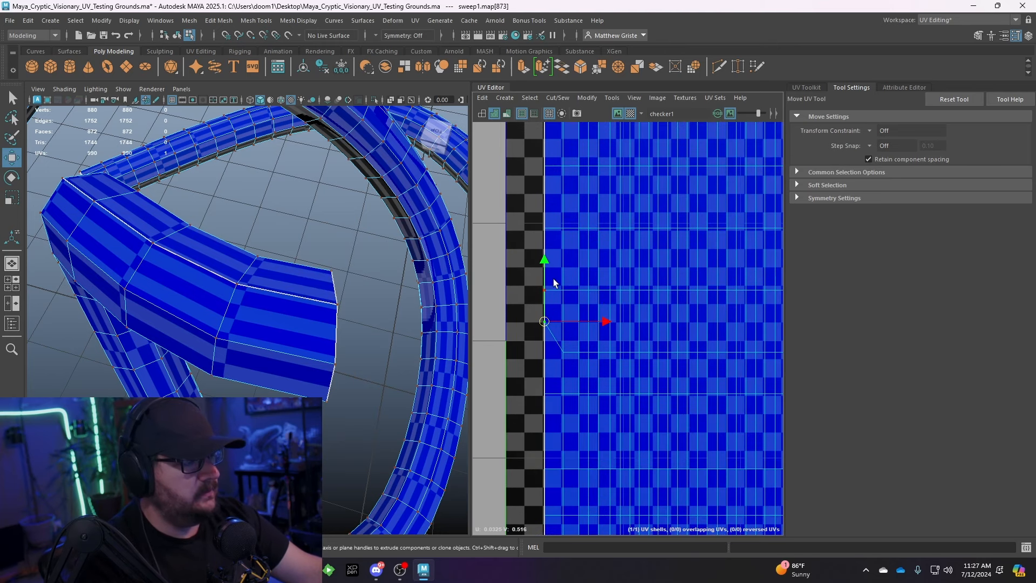
{"action": "left_click_drag", "start_coordinate": [544, 275], "coordinate": [544, 291]}
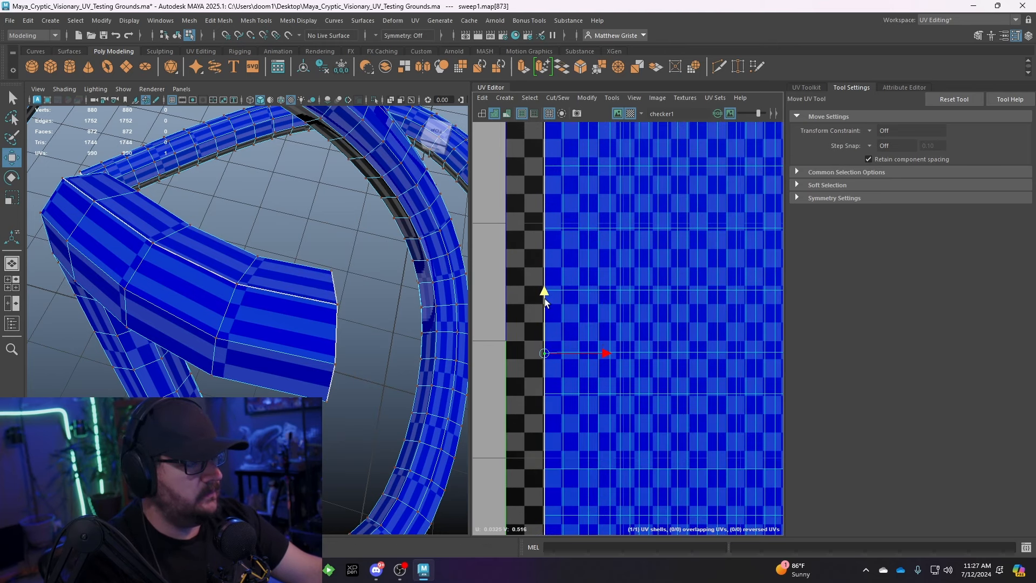
{"action": "scroll", "coordinate": [550, 314], "scroll_direction": "down", "scroll_amount": 5}
- Select two pairs of opposite border edges at the tube's inner open end and bridge them with 1 division
{"action": "left_click_drag", "start_coordinate": [324, 302], "coordinate": [265, 312], "text": "alt"}
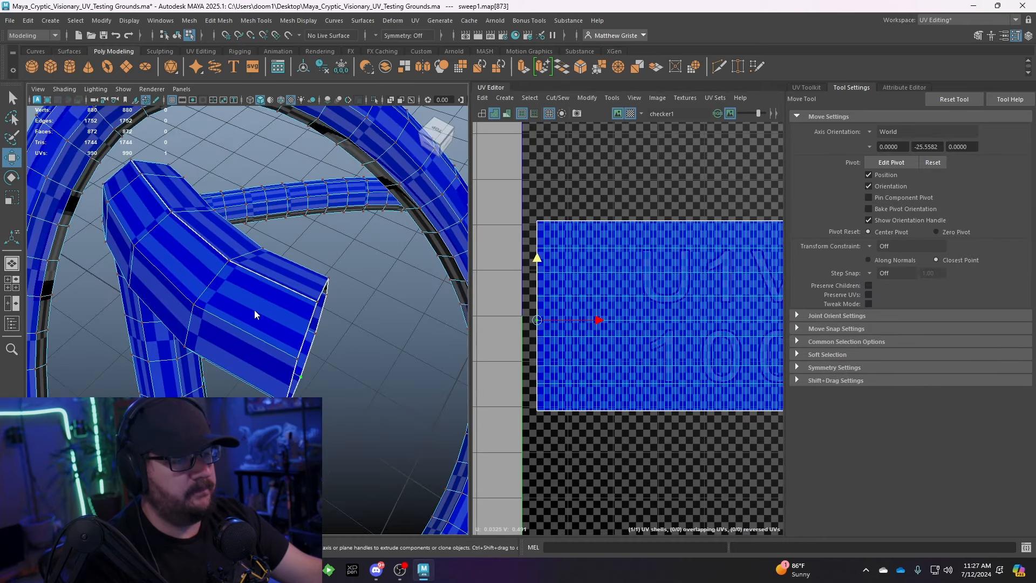
{"action": "right_click_drag", "start_coordinate": [254, 248], "coordinate": [302, 237]}
{"action": "mouse_move", "coordinate": [359, 300]}
{"action": "left_mouse_down", "text": "alt"}
{"action": "mouse_move", "coordinate": [238, 313]}
{"action": "mouse_move", "coordinate": [264, 309]}
{"action": "left_mouse_up", "text": "alt"}
{"action": "scroll", "coordinate": [264, 310], "scroll_direction": "up", "scroll_amount": 2}
{"action": "left_click", "coordinate": [273, 282]}
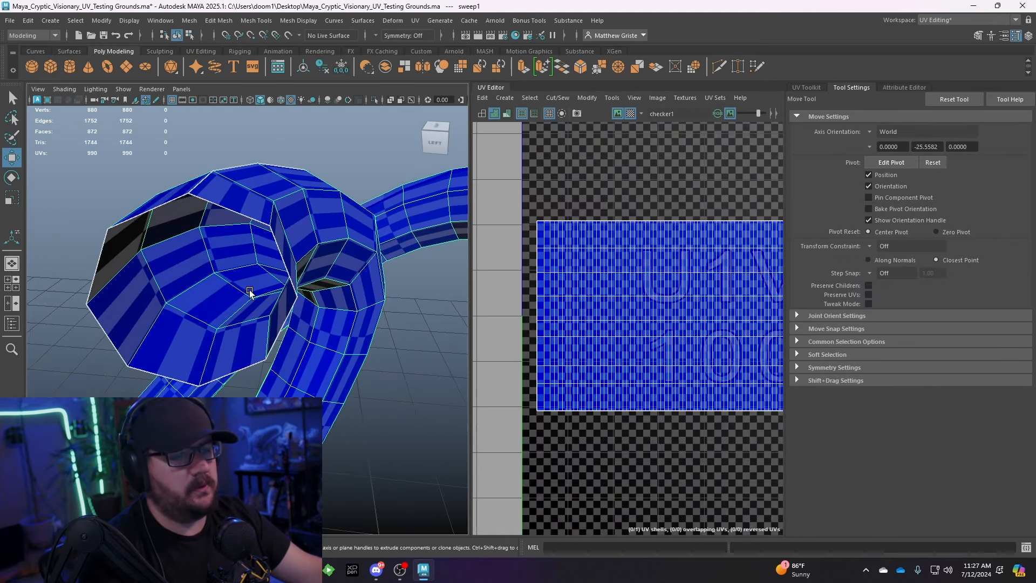
{"action": "scroll", "coordinate": [289, 286], "scroll_direction": "up", "scroll_amount": 2}
{"action": "right_click_drag", "start_coordinate": [289, 286], "coordinate": [279, 219]}
{"action": "left_click", "coordinate": [241, 233]}
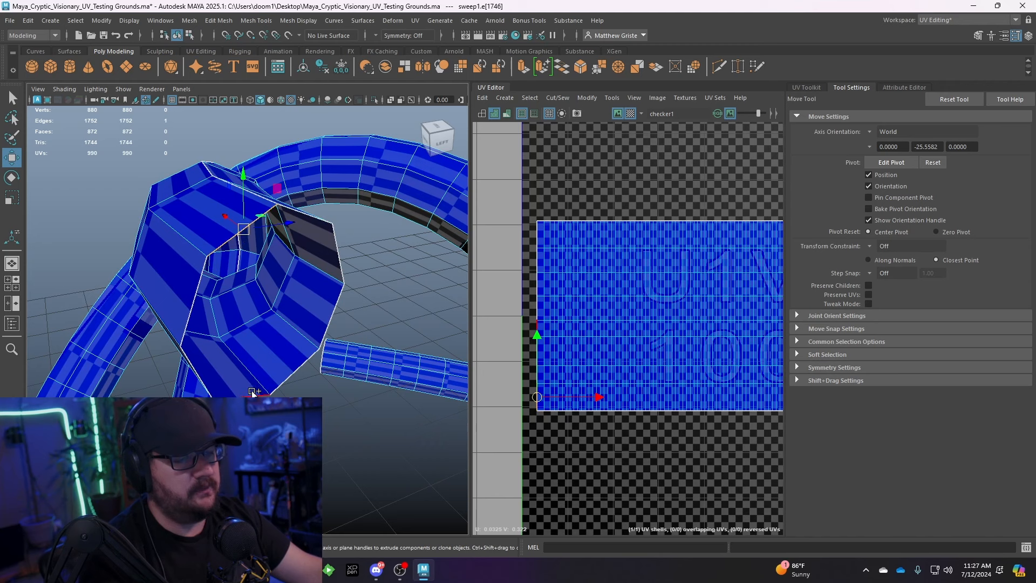
{"action": "left_click", "coordinate": [319, 268]}
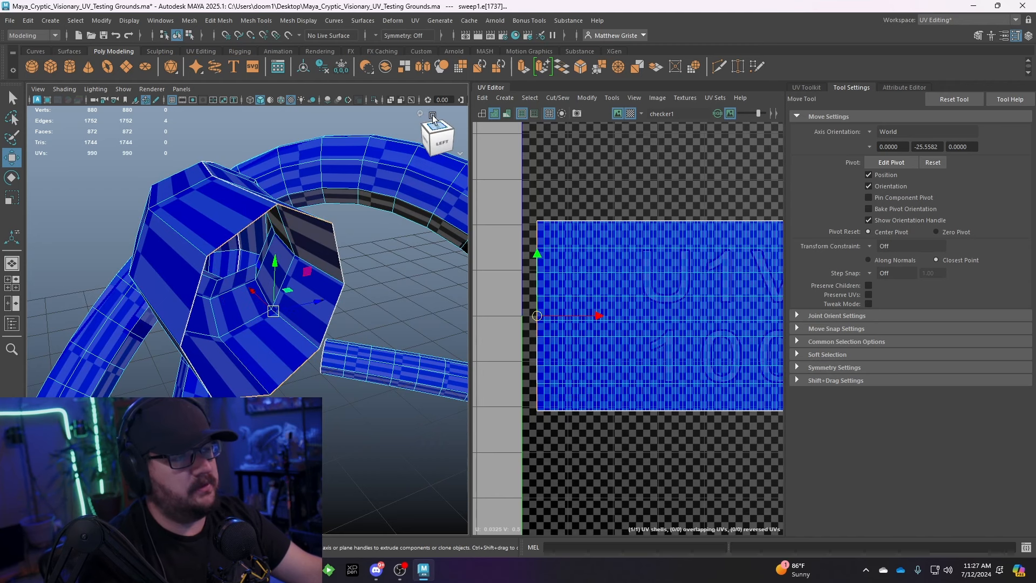
{"action": "left_click", "coordinate": [561, 67]}
{"action": "left_click_drag", "start_coordinate": [372, 339], "coordinate": [381, 339]}
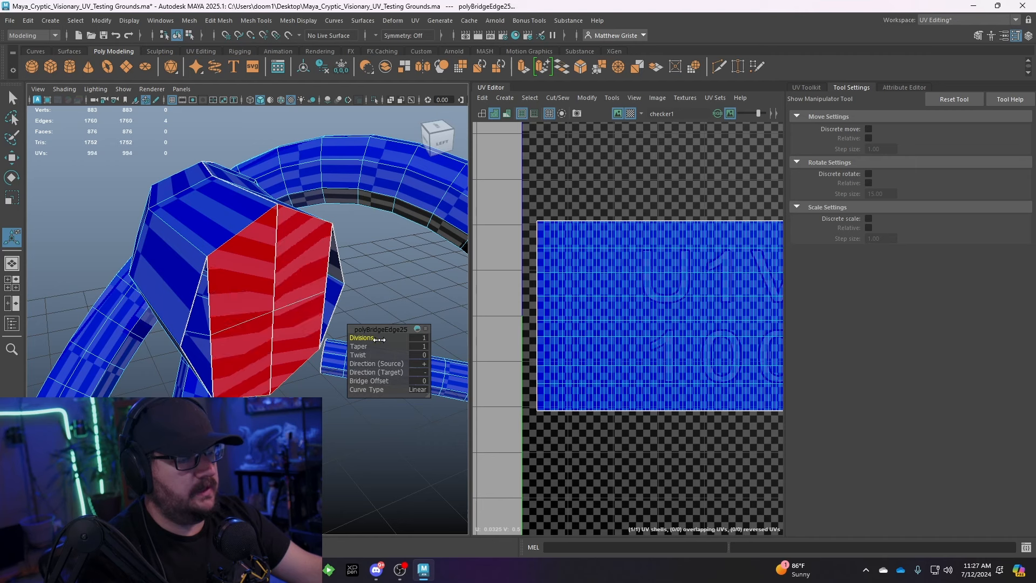
- Target Weld the inner end cap's two outer middle vertices onto the neighbouring open border vertices to close the gaps
{"action": "right_click_drag", "start_coordinate": [211, 312], "coordinate": [252, 290]}
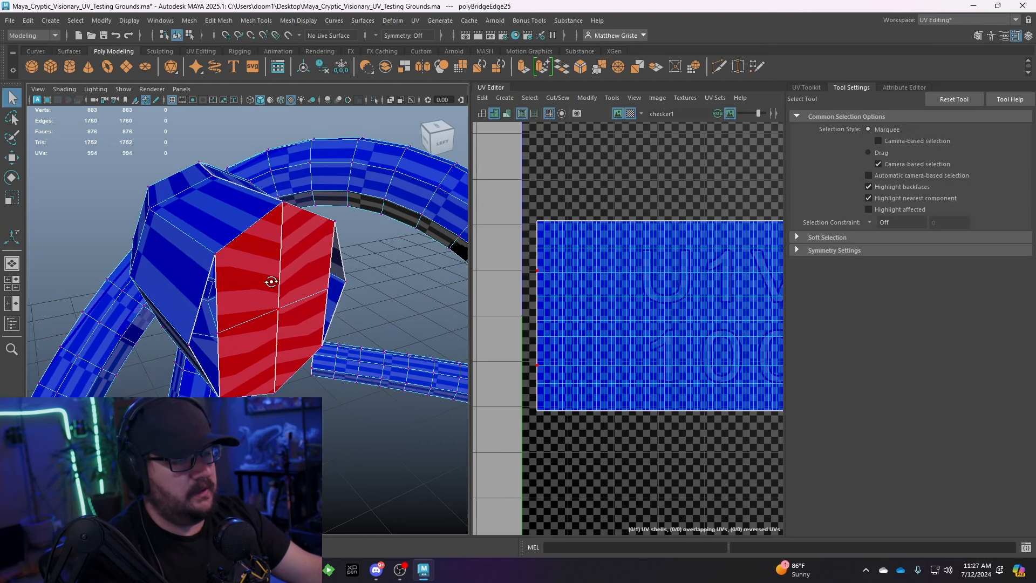
{"action": "left_click", "coordinate": [977, 35]}
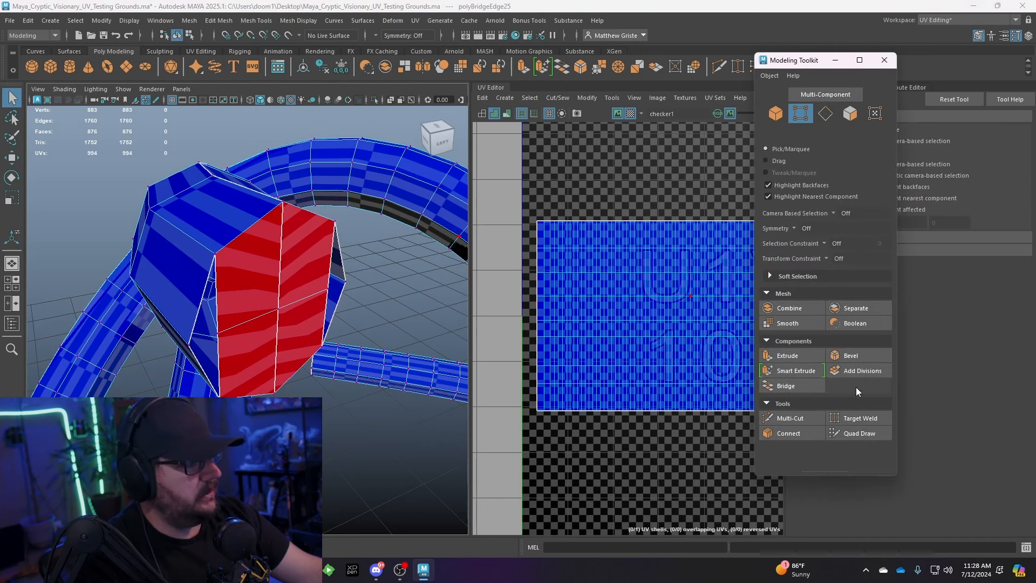
{"action": "left_click", "coordinate": [849, 418]}
{"action": "left_click_drag", "start_coordinate": [217, 320], "coordinate": [188, 343]}
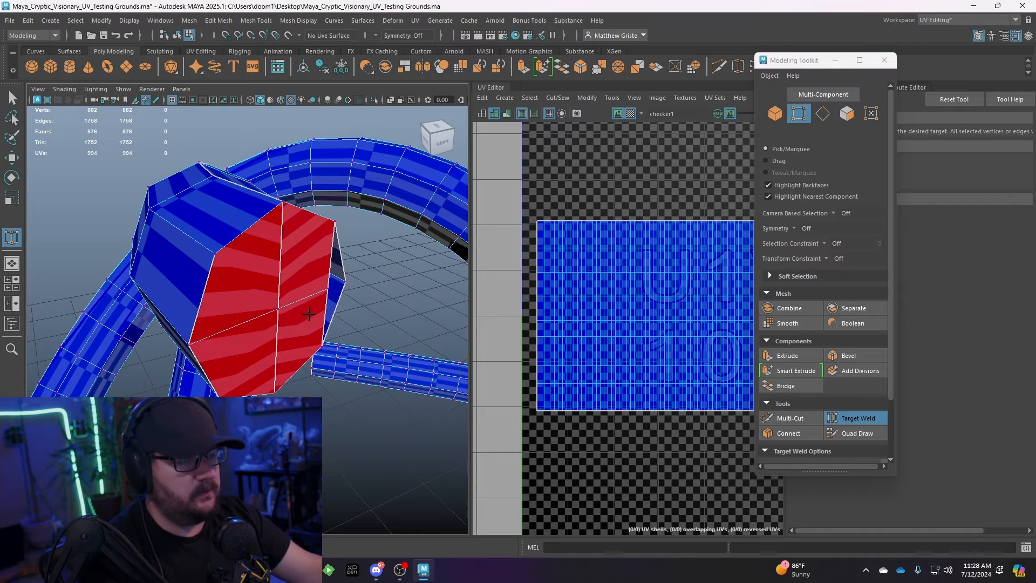
{"action": "left_click_drag", "start_coordinate": [328, 288], "coordinate": [345, 282]}
{"action": "scroll", "coordinate": [291, 320], "scroll_direction": "down", "scroll_amount": 5}
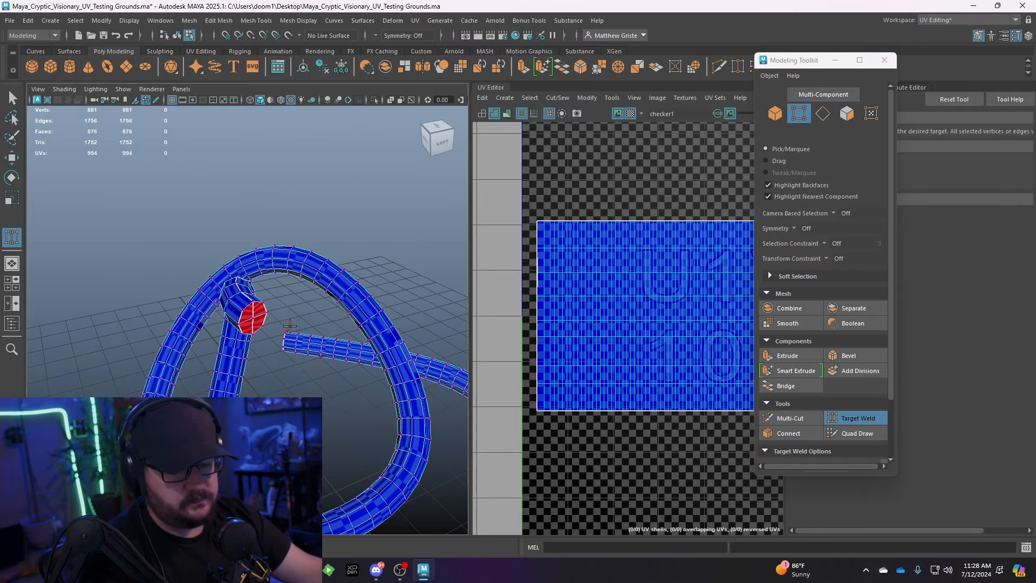
{"action": "key", "text": "q"}
- Bridge two pairs of opposite border edges at the tube's other open end with 1 division
{"action": "left_click_drag", "start_coordinate": [289, 325], "coordinate": [279, 269], "text": "alt"}
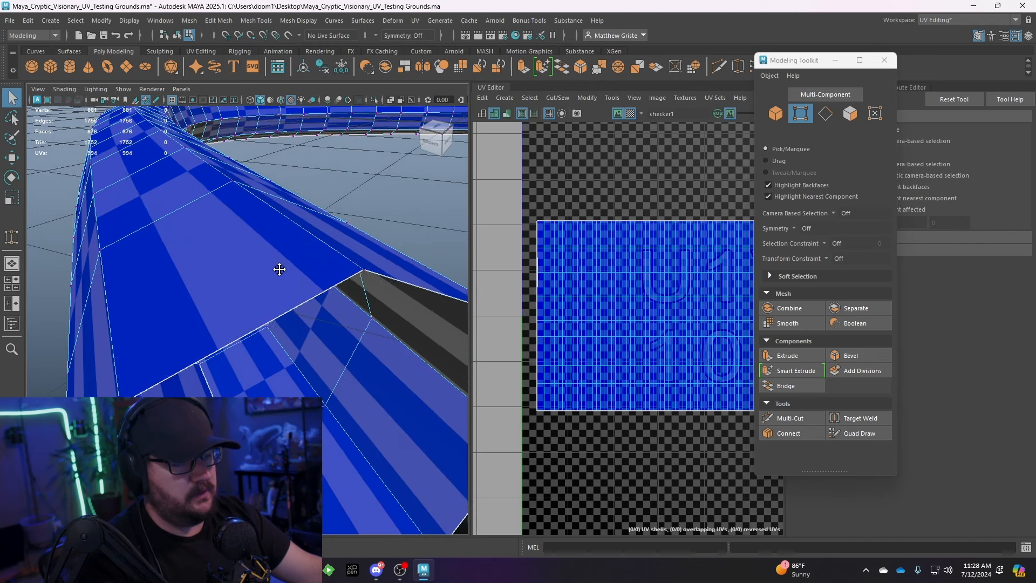
{"action": "middle_click_drag", "start_coordinate": [279, 269], "coordinate": [260, 245], "text": "alt"}
{"action": "scroll", "coordinate": [260, 245], "scroll_direction": "down", "scroll_amount": 3}
{"action": "right_click_drag", "start_coordinate": [215, 252], "coordinate": [215, 219]}
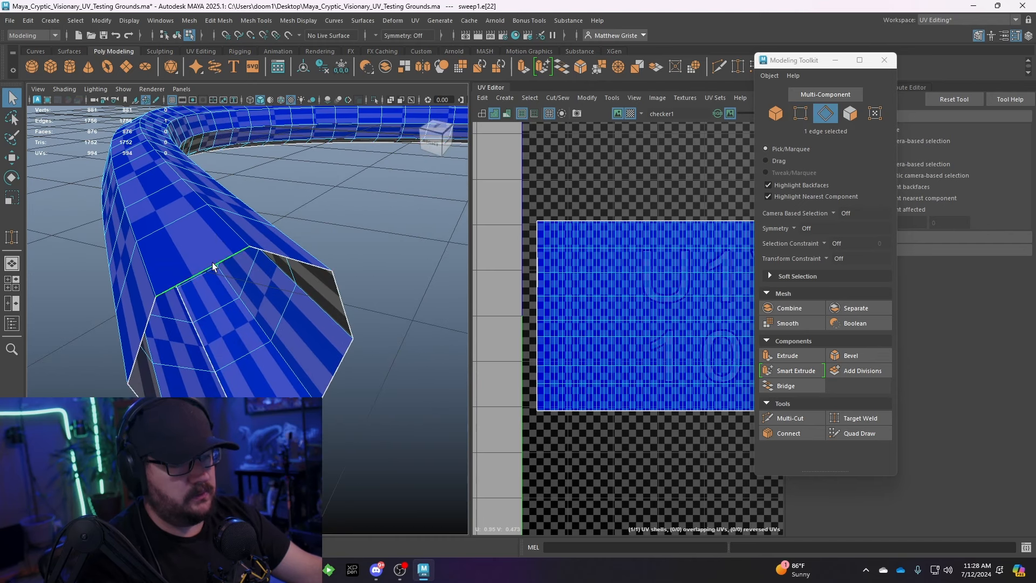
{"action": "left_click", "coordinate": [291, 261], "text": "shift"}
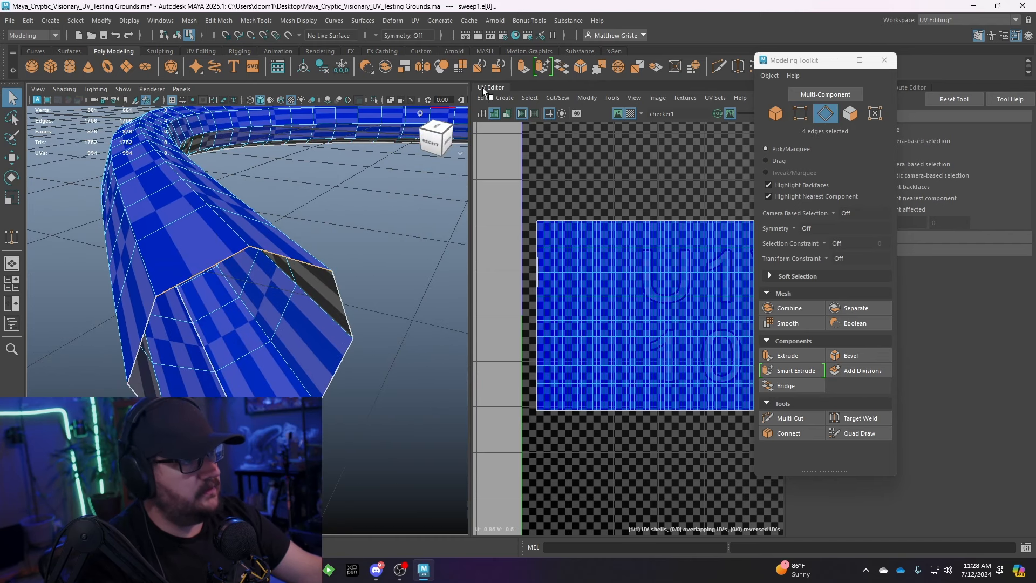
{"action": "left_click", "coordinate": [563, 68]}
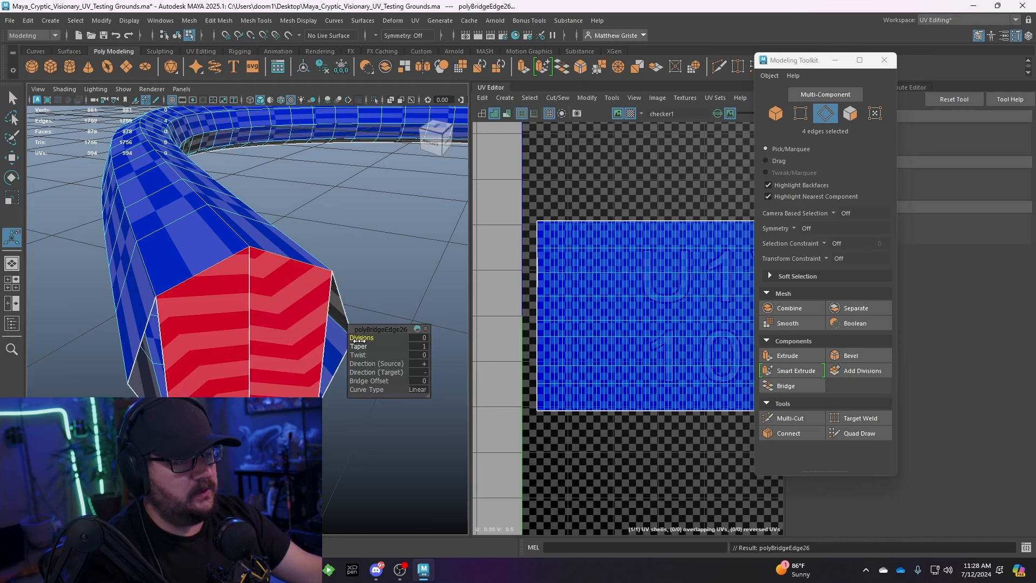
{"action": "left_click_drag", "start_coordinate": [363, 339], "coordinate": [371, 339]}
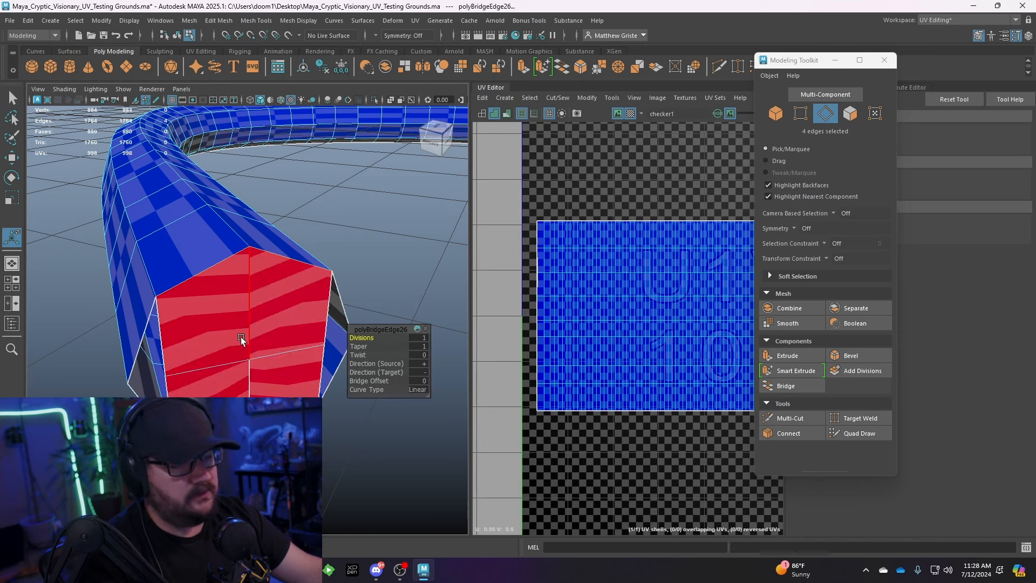
- Target Weld this second cap's two outer middle vertices onto the open border vertices to seal the end
{"action": "left_click", "coordinate": [849, 416]}
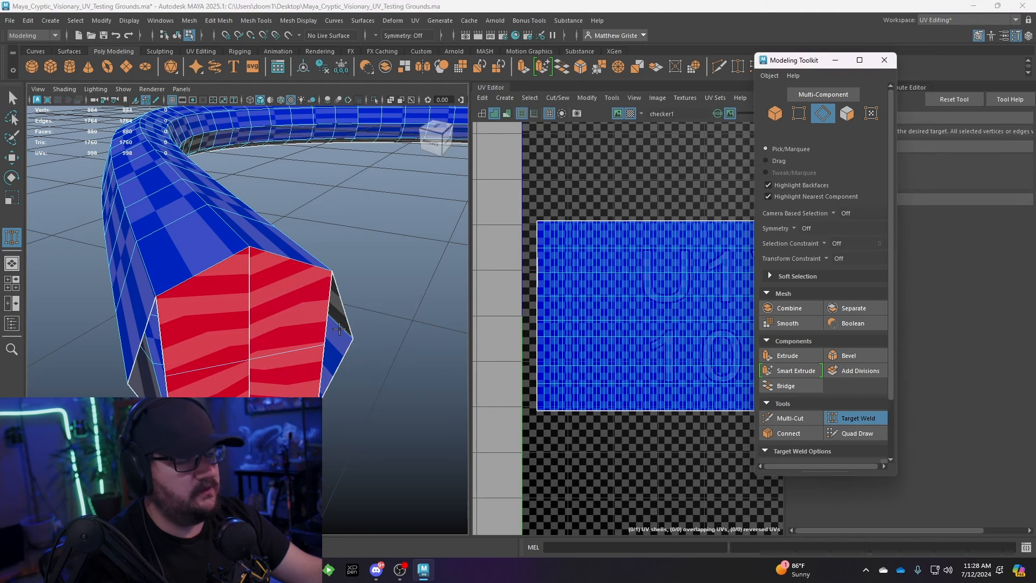
{"action": "right_click_drag", "start_coordinate": [326, 248], "coordinate": [275, 251]}
{"action": "left_click_drag", "start_coordinate": [325, 350], "coordinate": [353, 338]}
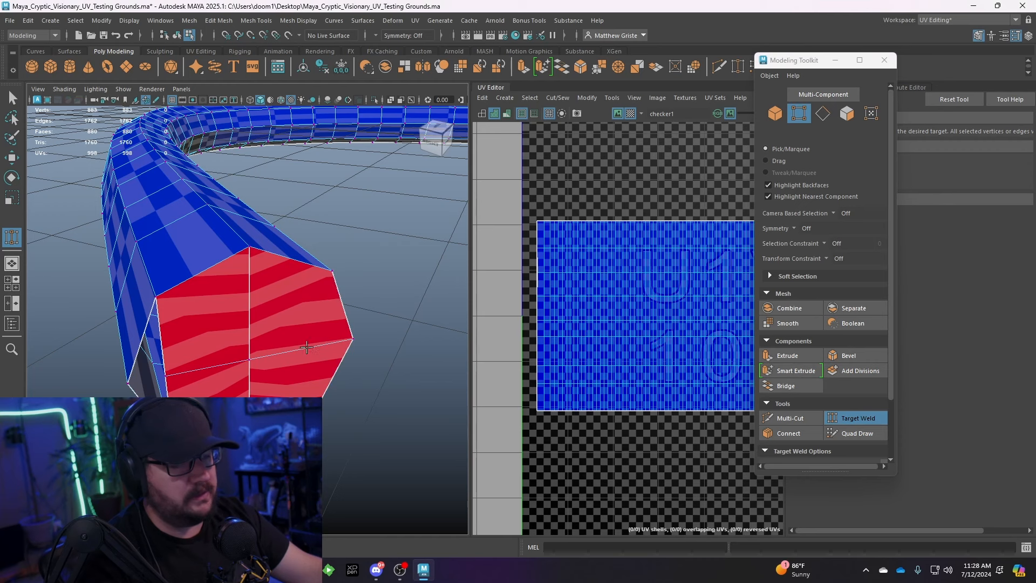
{"action": "left_click_drag", "start_coordinate": [172, 372], "coordinate": [132, 379]}
{"action": "key", "text": "q"}
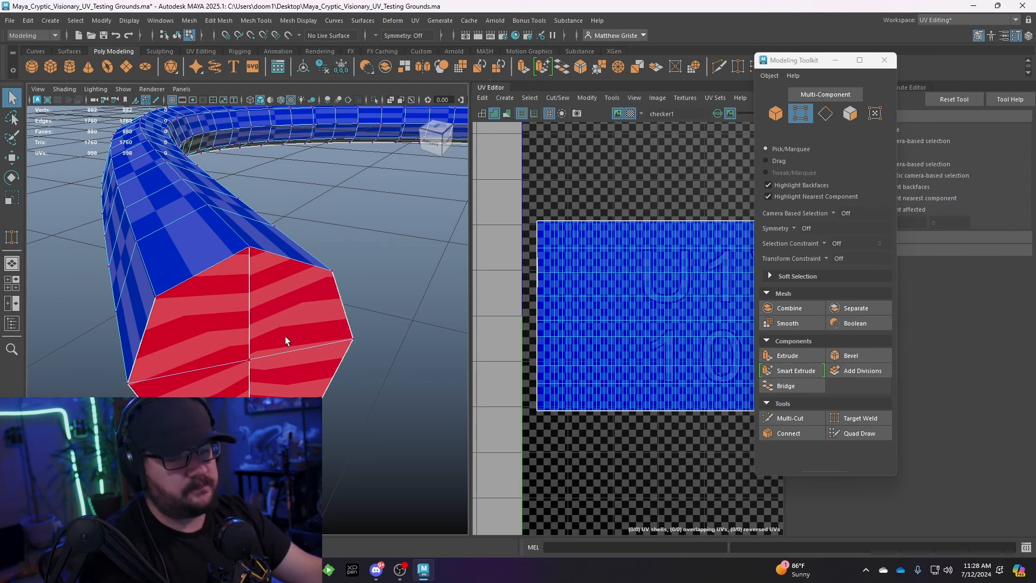
- Select the second cap's four faces, face the view straight at them, and apply a camera-based UV projection
{"action": "right_click_drag", "start_coordinate": [286, 336], "coordinate": [286, 281]}
{"action": "scroll", "coordinate": [324, 302], "scroll_direction": "down", "scroll_amount": 5}
{"action": "left_click", "coordinate": [329, 310]}
{"action": "left_click_drag", "start_coordinate": [335, 305], "coordinate": [324, 332], "text": "alt"}
{"action": "scroll", "coordinate": [329, 309], "scroll_direction": "up", "scroll_amount": 3}
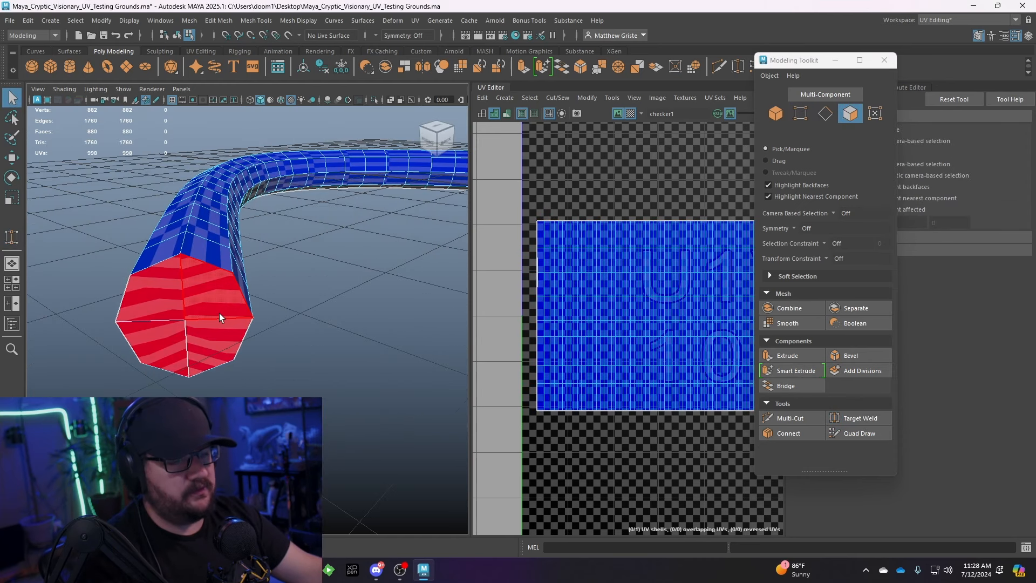
{"action": "mouse_move", "coordinate": [219, 313]}
{"action": "right_mouse_down"}
{"action": "mouse_move", "coordinate": [219, 323]}
{"action": "mouse_move", "coordinate": [217, 296]}
{"action": "right_mouse_up"}
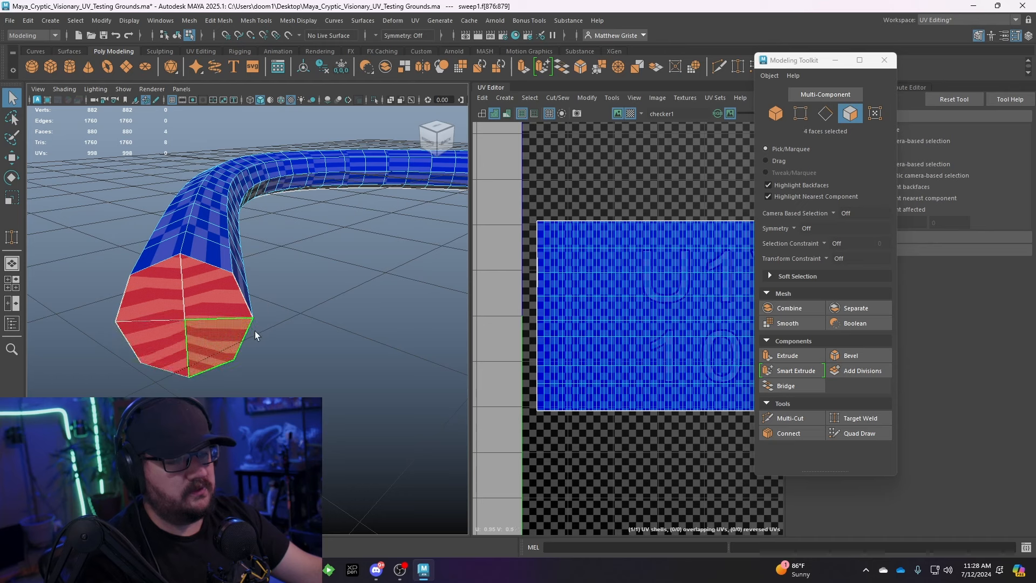
{"action": "left_click_drag", "start_coordinate": [254, 335], "coordinate": [326, 326], "text": "alt"}
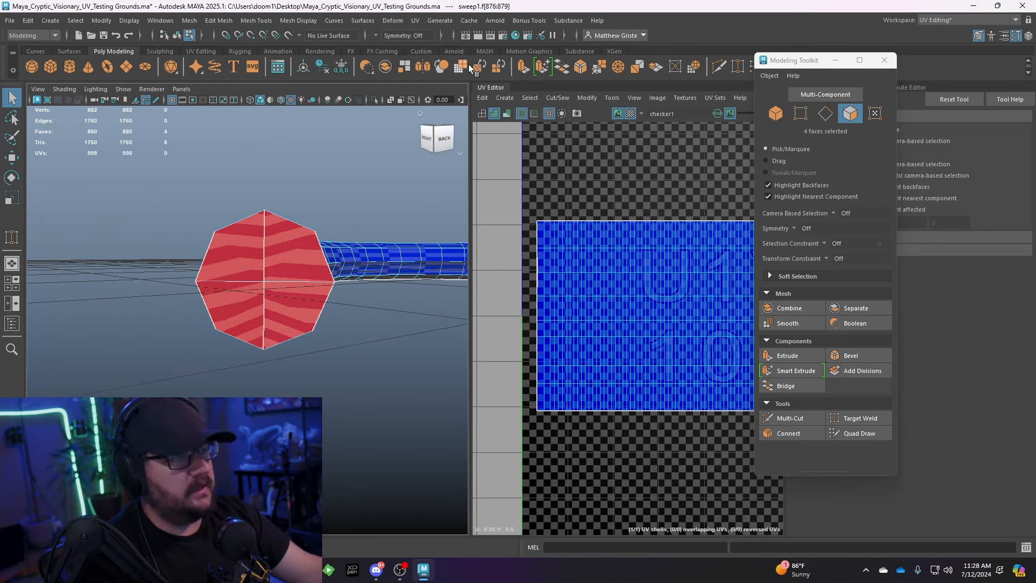
{"action": "left_click", "coordinate": [413, 20]}
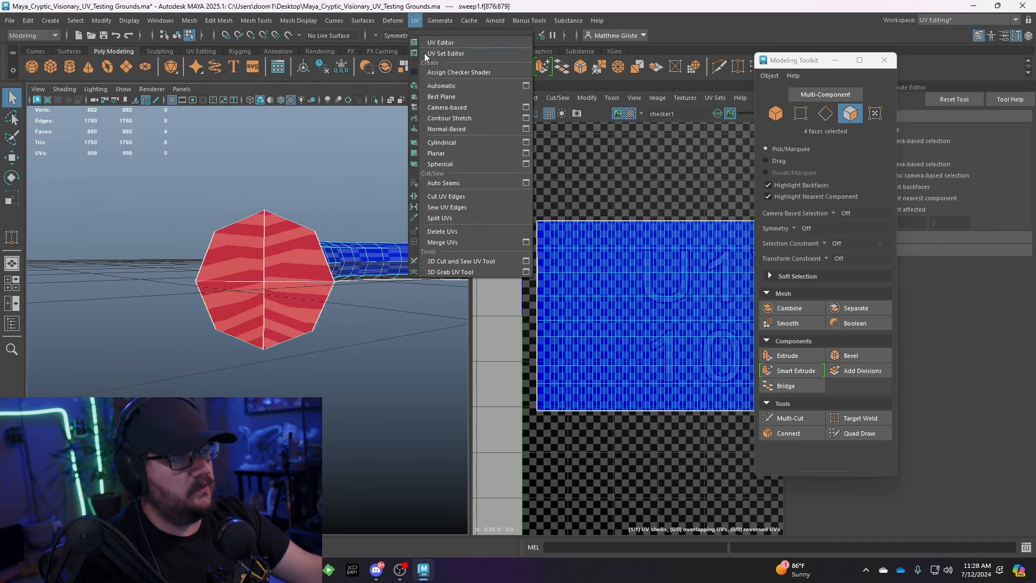
{"action": "left_click", "coordinate": [449, 108]}
{"action": "scroll", "coordinate": [617, 257], "scroll_direction": "down", "scroll_amount": 3}
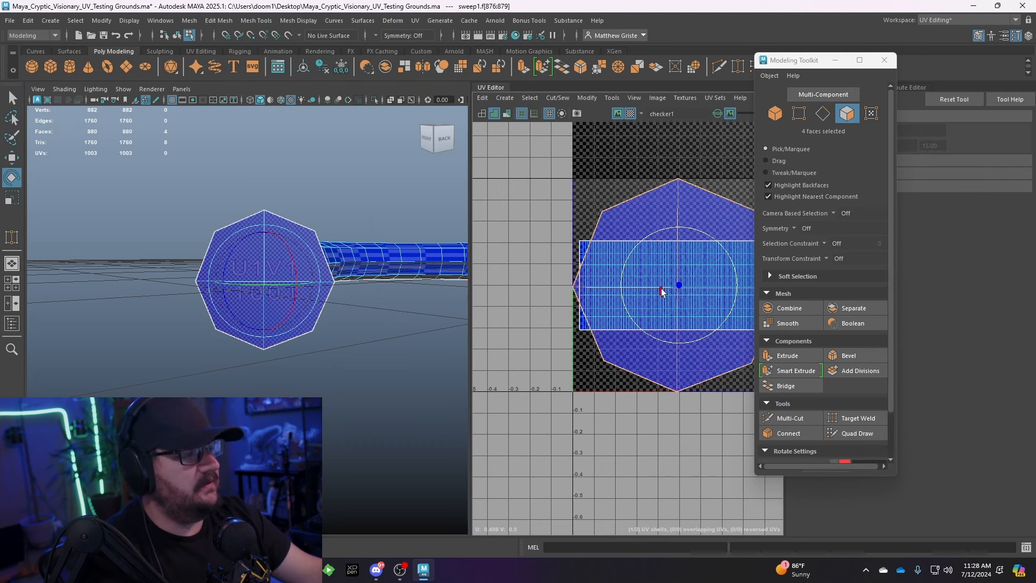
- Scale the projected cap shell down and place it above the tube shell, near the U1V1 tile's upper-left corner
{"action": "key", "text": "r"}
{"action": "left_click_drag", "start_coordinate": [666, 280], "coordinate": [611, 211]}
{"action": "key", "text": "w"}
{"action": "key", "text": "r"}
{"action": "key", "text": "w"}
- Select the four faces of the inner end's cap, view them head-on, and repeat the camera-based UV projection
{"action": "scroll", "coordinate": [286, 272], "scroll_direction": "down", "scroll_amount": 6}
{"action": "left_click_drag", "start_coordinate": [287, 272], "coordinate": [154, 308], "text": "alt"}
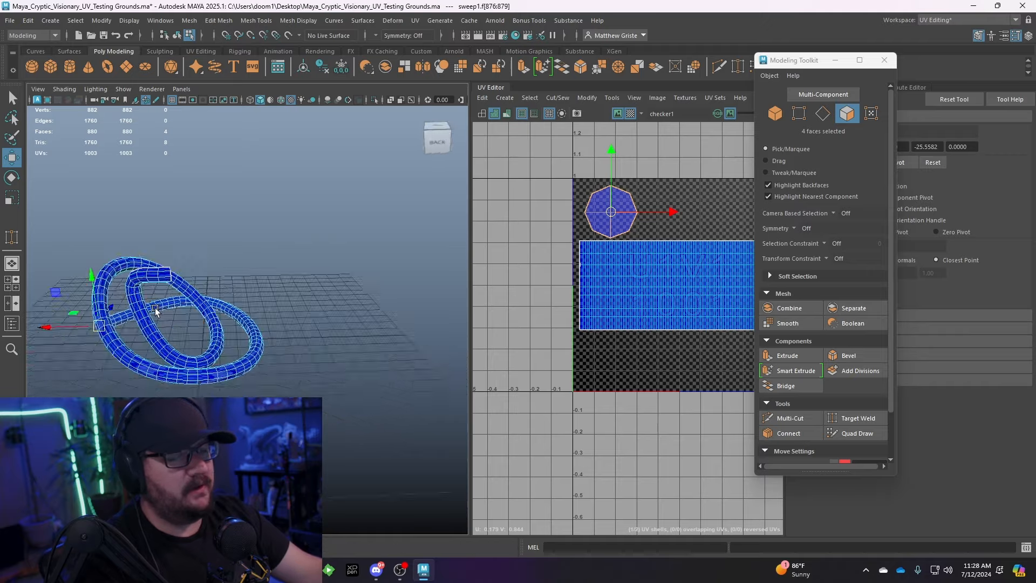
{"action": "middle_click_drag", "start_coordinate": [154, 308], "coordinate": [307, 342], "text": "alt"}
{"action": "scroll", "coordinate": [308, 342], "scroll_direction": "up", "scroll_amount": 5}
{"action": "left_click_drag", "start_coordinate": [307, 342], "coordinate": [197, 287], "text": "alt"}
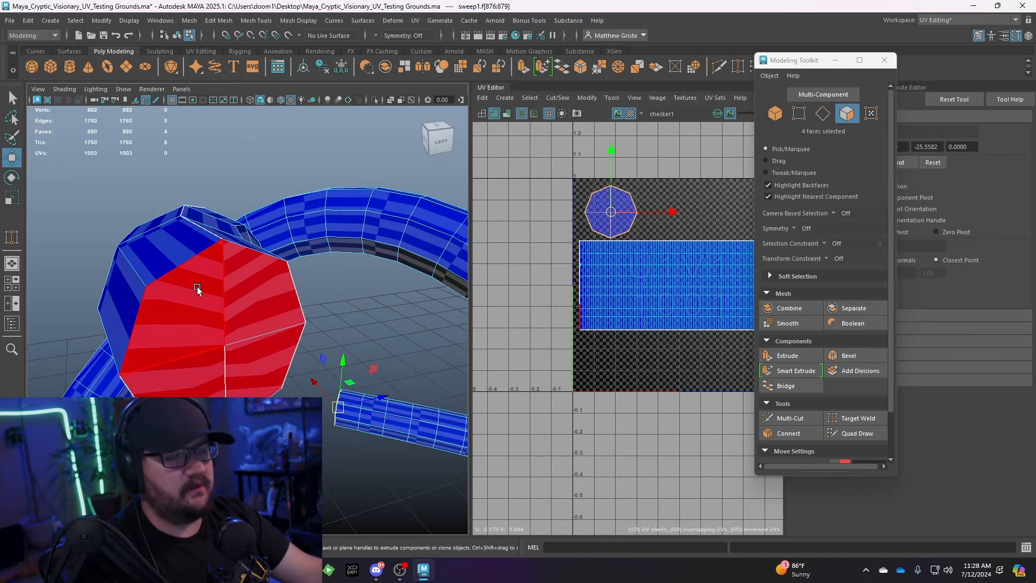
{"action": "left_click", "coordinate": [197, 287]}
{"action": "left_click_drag", "start_coordinate": [231, 323], "coordinate": [307, 277], "text": "alt"}
{"action": "middle_click_drag", "start_coordinate": [307, 277], "coordinate": [301, 301], "text": "alt"}
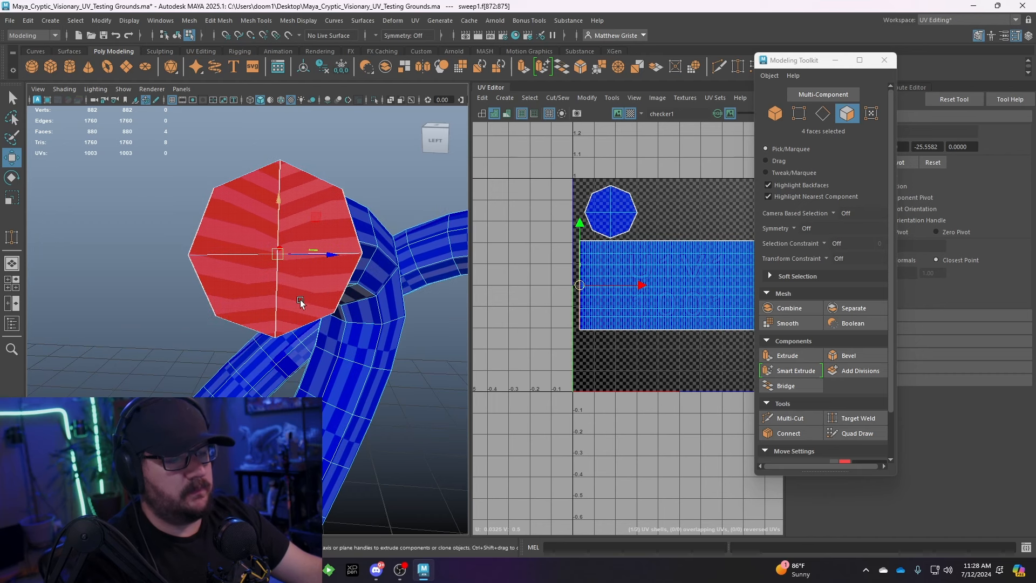
{"action": "left_click_drag", "start_coordinate": [300, 300], "coordinate": [296, 296], "text": "alt"}
{"action": "key", "text": "g"}
- Scale the inner cap's shell down to match the first cap shell and place it beside that shell, above the tube shell
{"action": "key", "text": "r"}
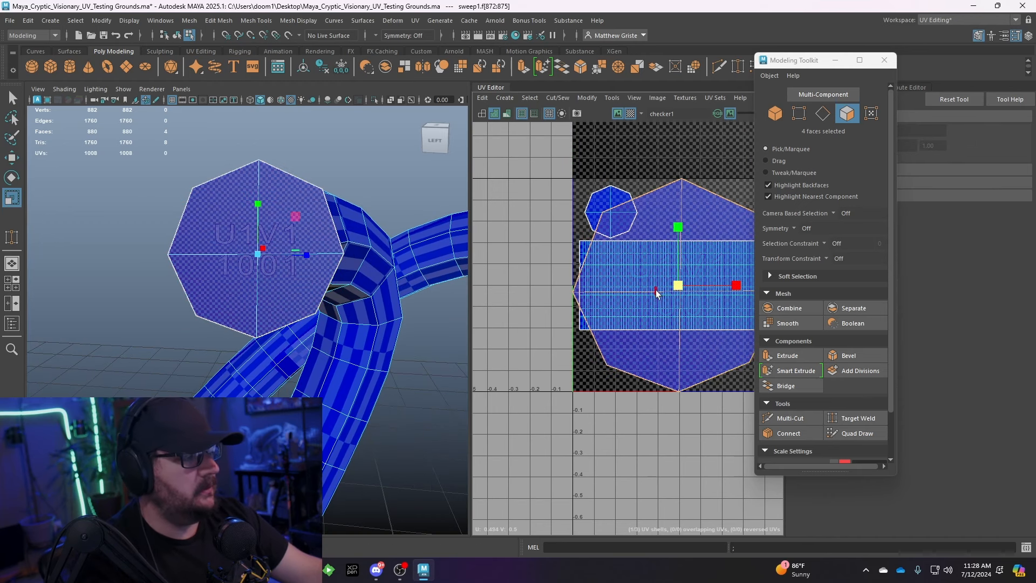
{"action": "left_click_drag", "start_coordinate": [681, 292], "coordinate": [672, 215]}
{"action": "key", "text": "w"}
{"action": "key", "text": "e"}
{"action": "key", "text": "r"}
{"action": "key", "text": "r"}
{"action": "key", "text": "w"}
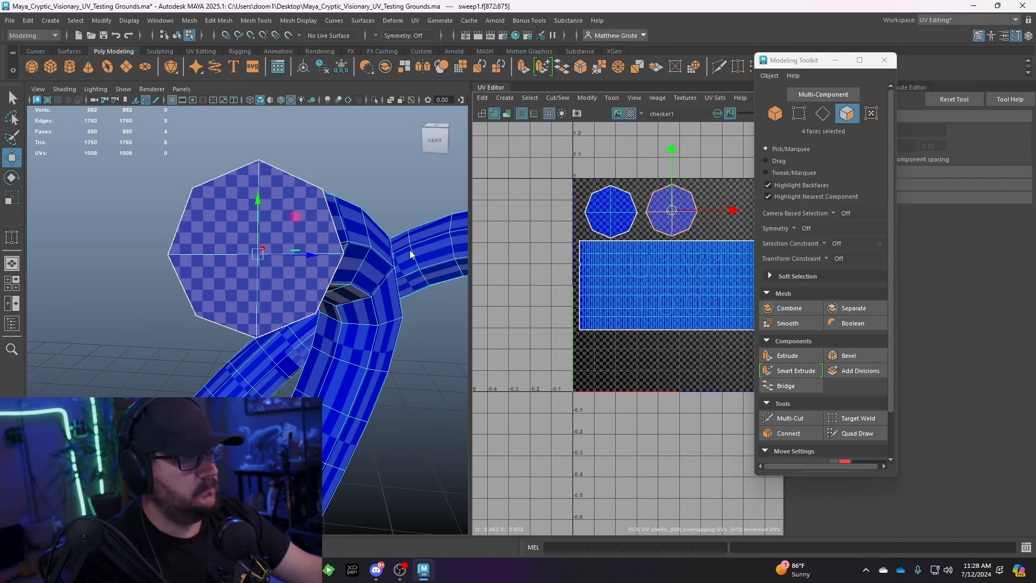
- Return to object mode and examine the capped tube in smooth mesh preview, then restore the unsmoothed display
{"action": "right_click_drag", "start_coordinate": [411, 263], "coordinate": [437, 236]}
{"action": "left_click", "coordinate": [446, 328]}
{"action": "scroll", "coordinate": [446, 328], "scroll_direction": "down", "scroll_amount": 6}
{"action": "left_click_drag", "start_coordinate": [426, 329], "coordinate": [271, 277], "text": "alt"}
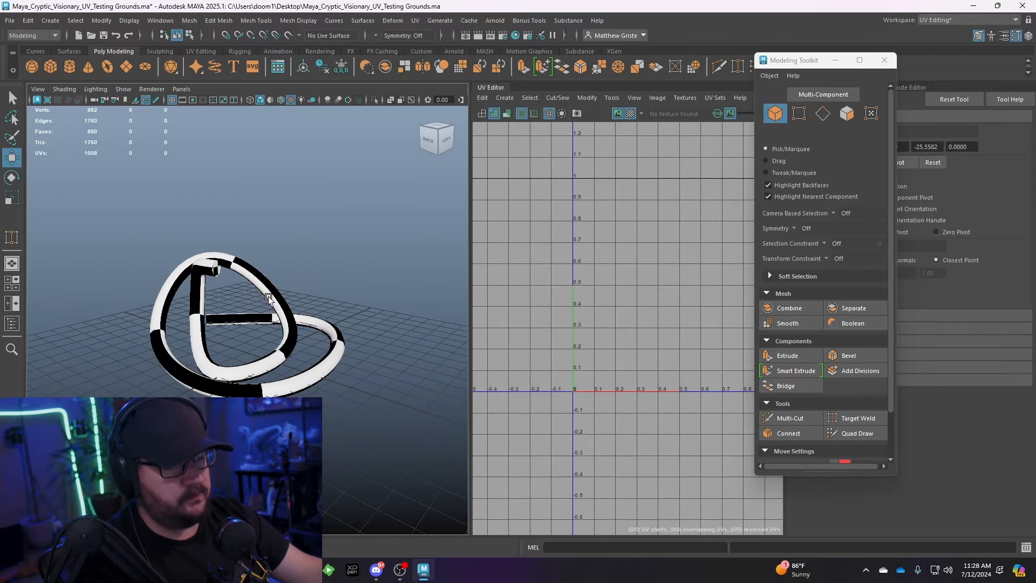
{"action": "left_click", "coordinate": [268, 298]}
{"action": "key", "text": "3"}
{"action": "left_click", "coordinate": [384, 296]}
{"action": "left_click_drag", "start_coordinate": [384, 296], "coordinate": [232, 302], "text": "alt"}
{"action": "left_click", "coordinate": [232, 302]}
{"action": "scroll", "coordinate": [216, 305], "scroll_direction": "up", "scroll_amount": 5}
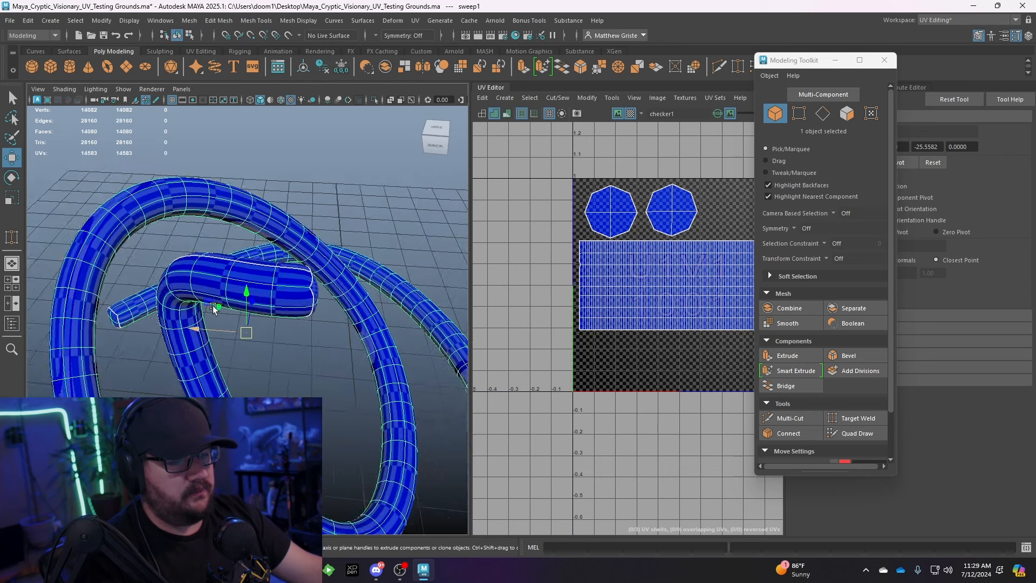
{"action": "scroll", "coordinate": [214, 309], "scroll_direction": "up", "scroll_amount": 3}
{"action": "key", "text": "1"}
- Insert an edge loop around the tube right next to the cap at its inner end
{"action": "right_click_drag", "start_coordinate": [275, 121], "coordinate": [294, 111], "text": "shift"}
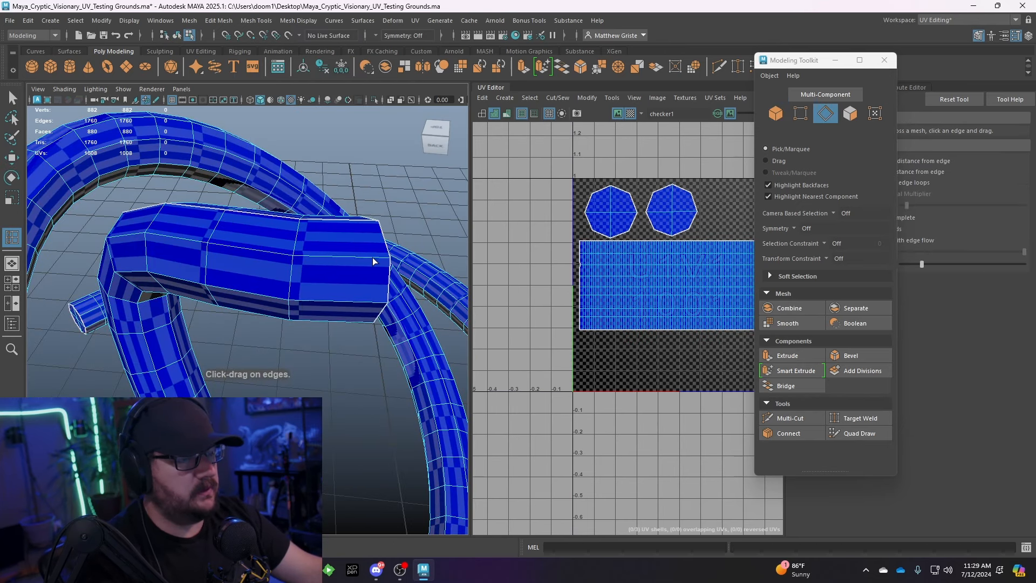
{"action": "left_click_drag", "start_coordinate": [372, 261], "coordinate": [387, 260]}
{"action": "left_click_drag", "start_coordinate": [377, 264], "coordinate": [249, 265], "text": "alt"}
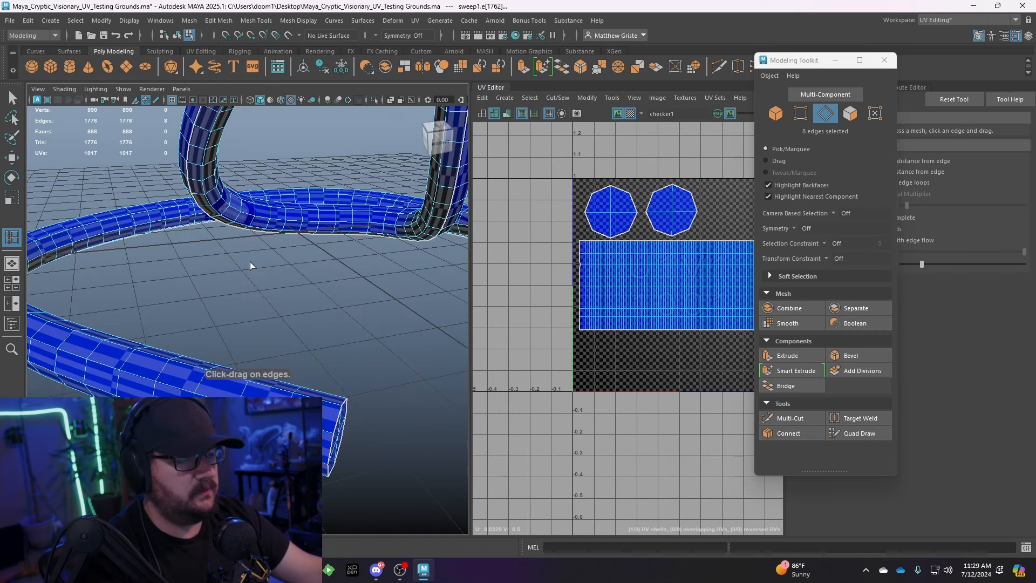
- Insert an edge loop right next to the cap at the tube's outer end, and show the tube in smooth mesh preview in object mode
{"action": "left_click_drag", "start_coordinate": [328, 402], "coordinate": [341, 408]}
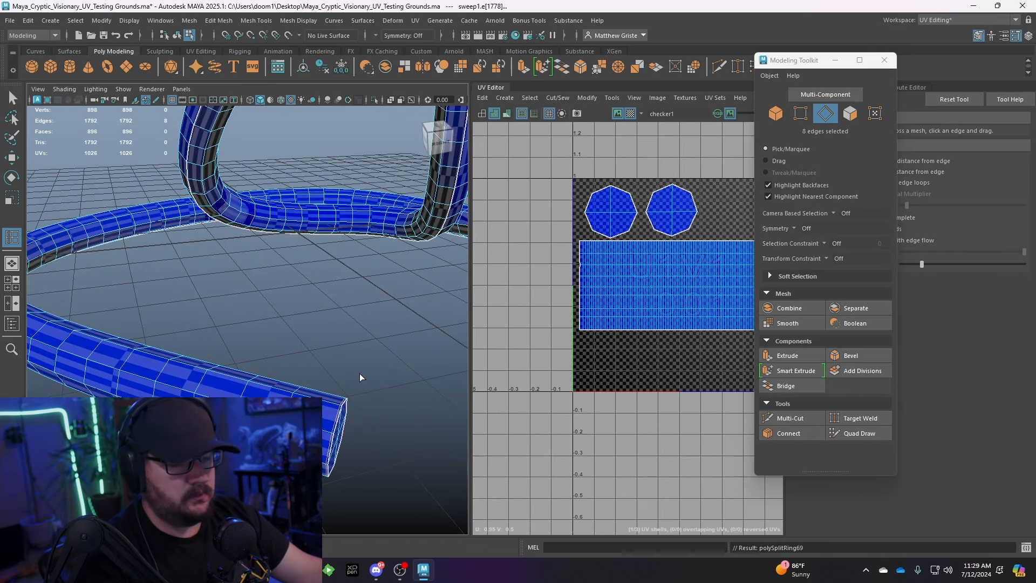
{"action": "key", "text": "q"}
{"action": "key", "text": "3"}
{"action": "right_click_drag", "start_coordinate": [294, 272], "coordinate": [325, 241]}
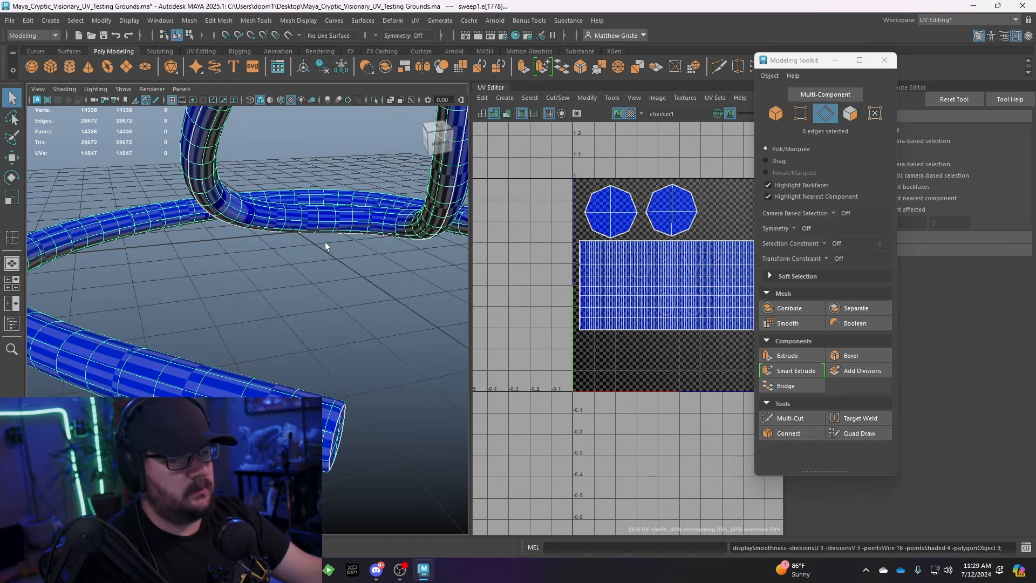
{"action": "left_click", "coordinate": [309, 313]}
{"action": "right_click_drag", "start_coordinate": [308, 313], "coordinate": [203, 300], "text": "alt"}
{"action": "left_click_drag", "start_coordinate": [203, 300], "coordinate": [361, 304], "text": "alt"}
{"action": "middle_click_drag", "start_coordinate": [262, 308], "coordinate": [282, 324], "text": "alt"}
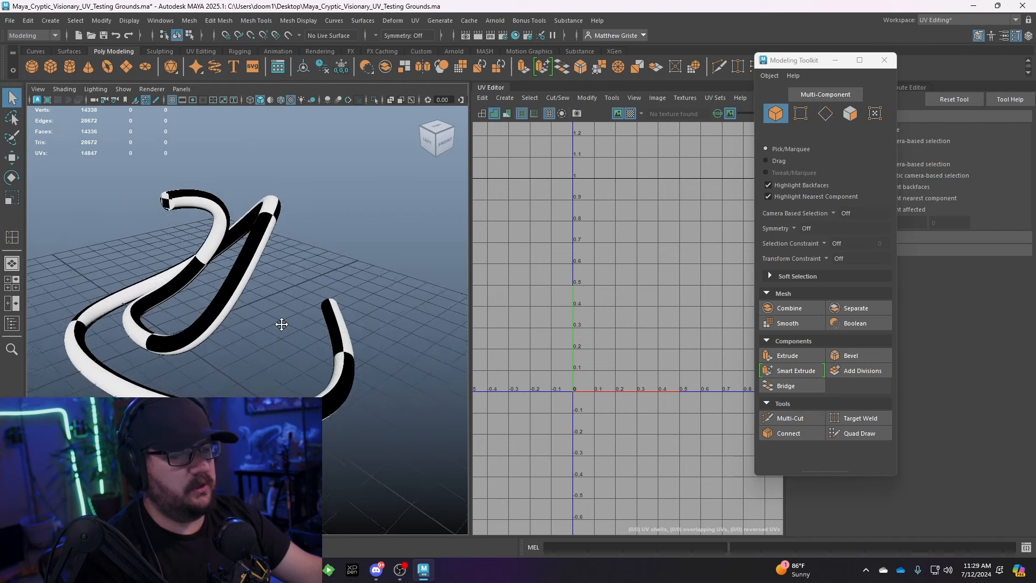
{"action": "left_click_drag", "start_coordinate": [281, 323], "coordinate": [409, 315], "text": "alt"}
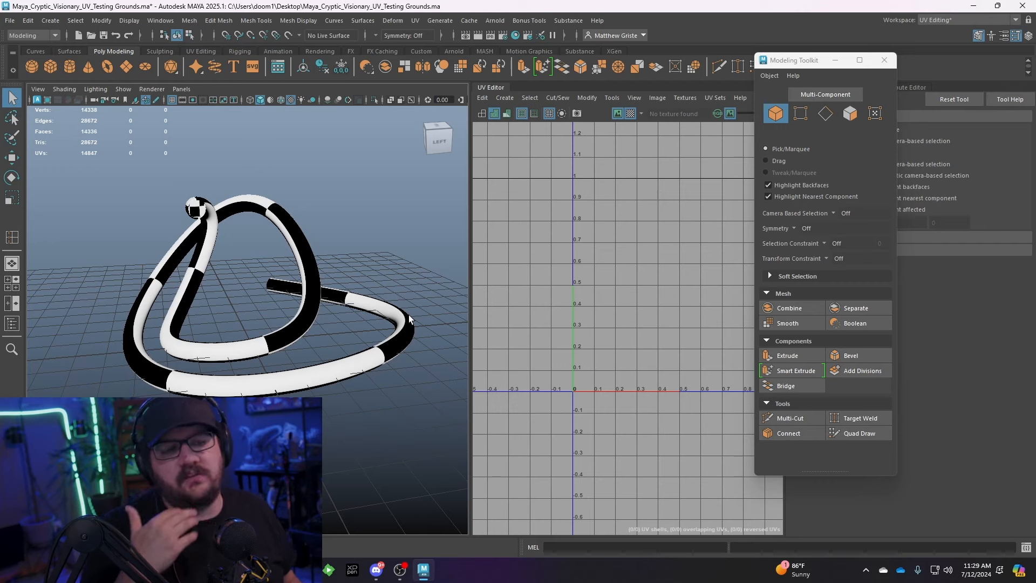
- Close the Modeling Toolkit and set Repeat UV to 12 in both directions on the checker texture of the tube's material
{"action": "left_click", "coordinate": [322, 371]}
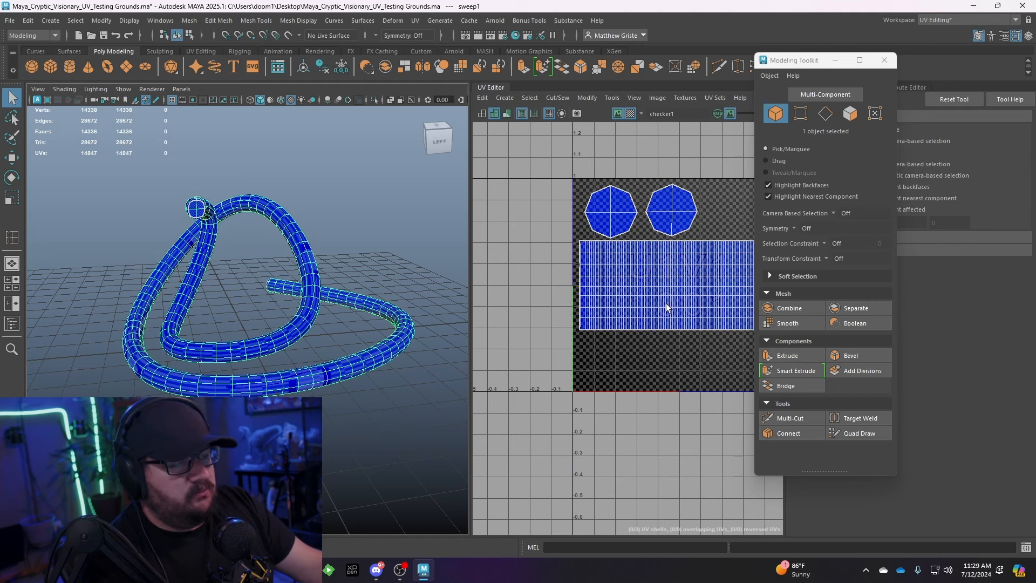
{"action": "right_click", "coordinate": [335, 372]}
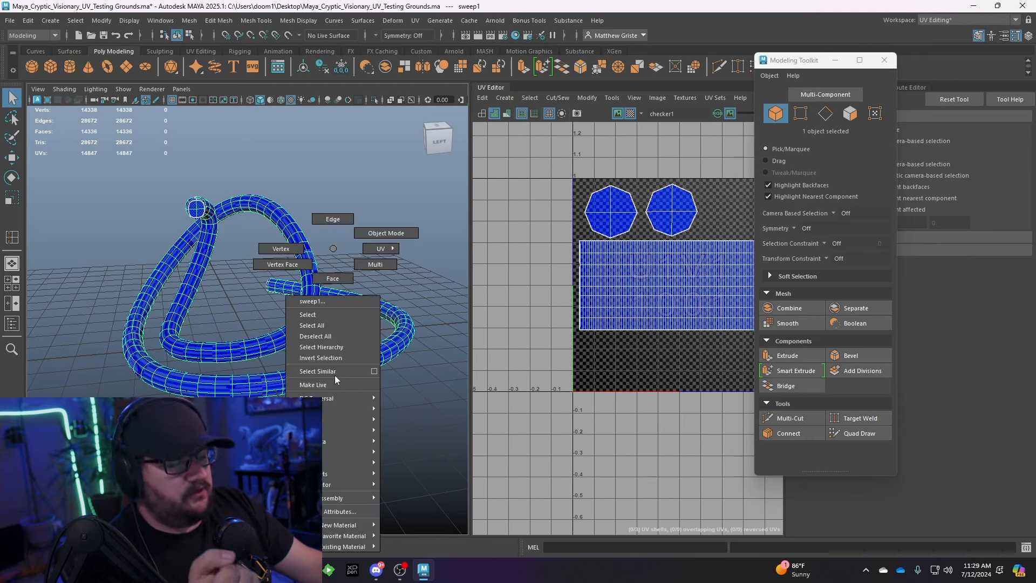
{"action": "left_click", "coordinate": [334, 511]}
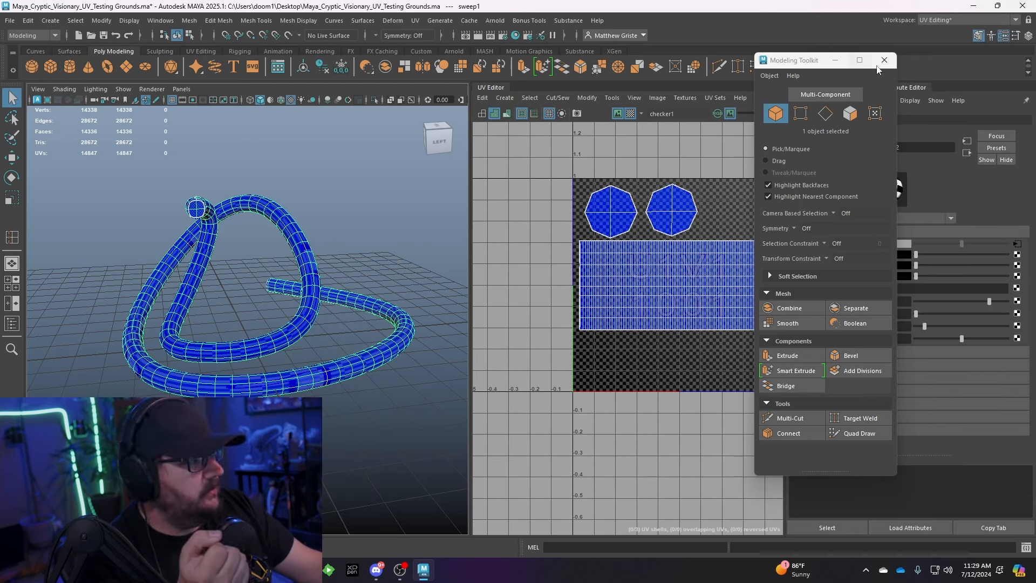
{"action": "left_click", "coordinate": [882, 61]}
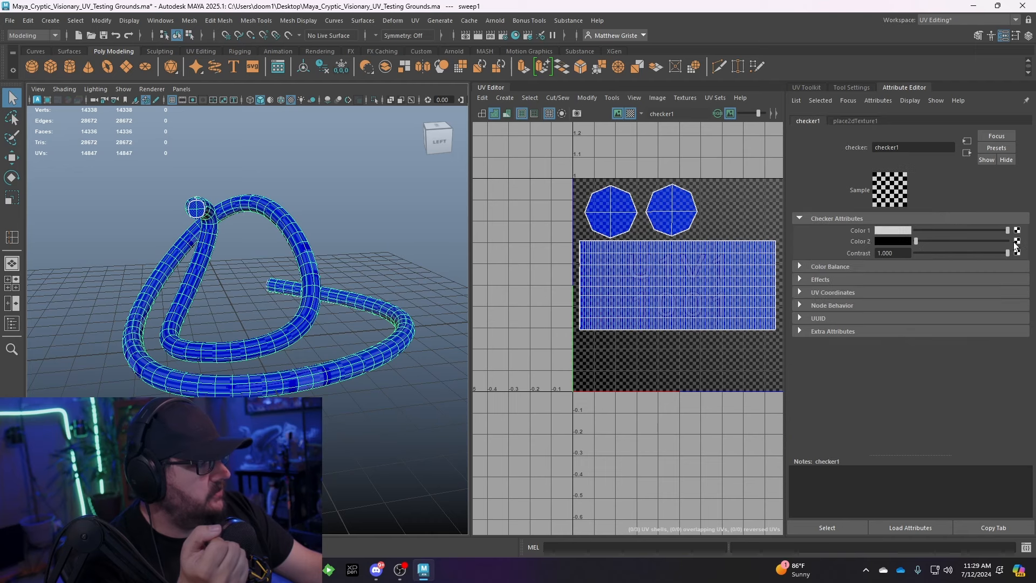
{"action": "left_click", "coordinate": [853, 121]}
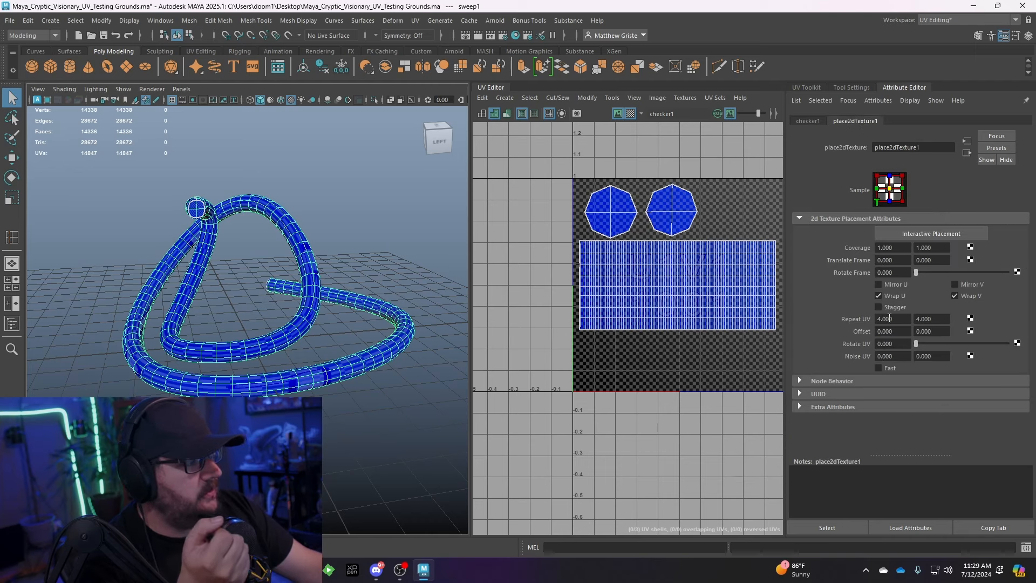
{"action": "type", "text": "12"}
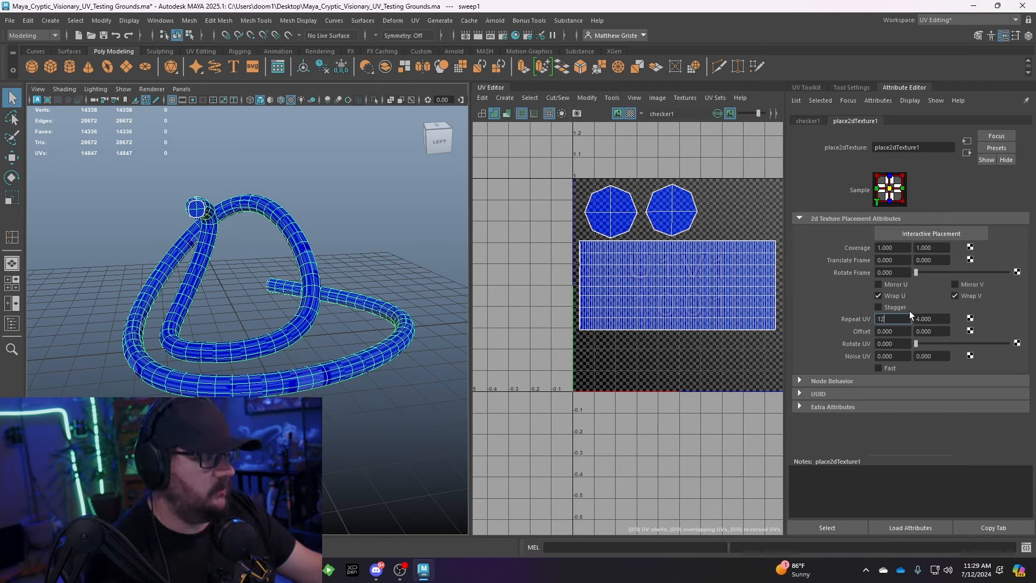
{"action": "left_click", "coordinate": [936, 318]}
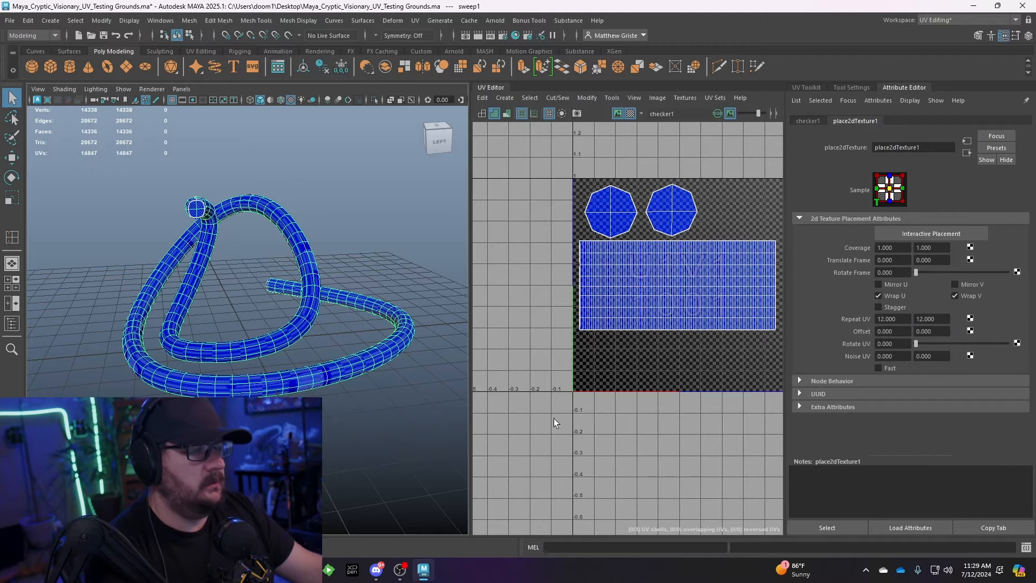
- Examine the checker pattern on the smoothed tube's inner end cap, and return the tube to unsmoothed display
{"action": "left_click", "coordinate": [365, 357]}
{"action": "left_click_drag", "start_coordinate": [353, 328], "coordinate": [267, 289], "text": "alt"}
{"action": "scroll", "coordinate": [275, 289], "scroll_direction": "up", "scroll_amount": 5}
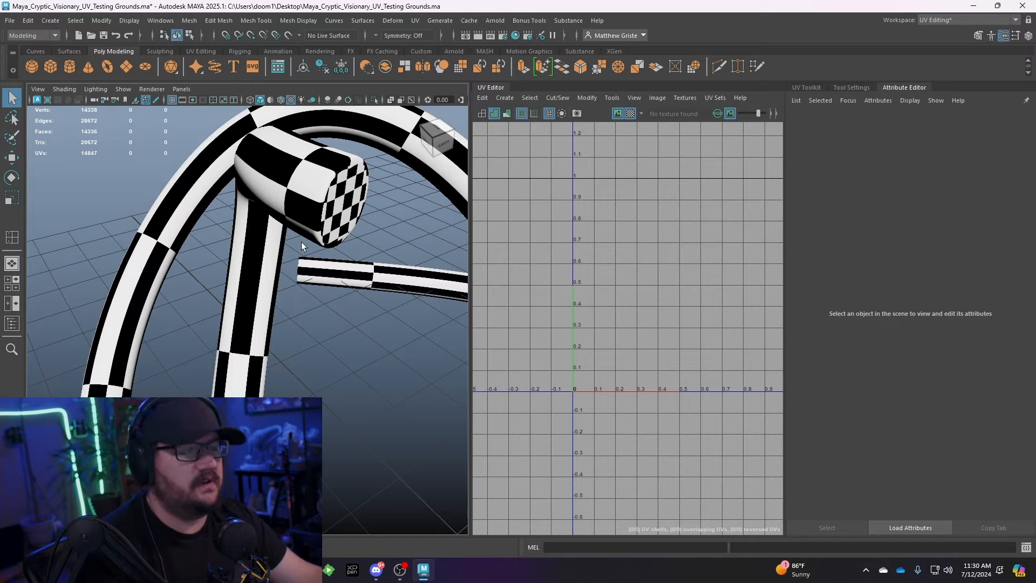
{"action": "left_click", "coordinate": [315, 219]}
{"action": "left_click_drag", "start_coordinate": [315, 219], "coordinate": [257, 228], "text": "alt"}
{"action": "key", "text": "1"}
{"action": "scroll", "coordinate": [287, 244], "scroll_direction": "down", "scroll_amount": 5}
{"action": "scroll", "coordinate": [276, 226], "scroll_direction": "up", "scroll_amount": 5}
{"action": "scroll", "coordinate": [276, 227], "scroll_direction": "down", "scroll_amount": 5}
- Extrude the four faces of the inner end's cap and scale them slightly inward to form a supporting ring
{"action": "right_click_drag", "start_coordinate": [256, 228], "coordinate": [258, 245]}
{"action": "left_click", "coordinate": [257, 243]}
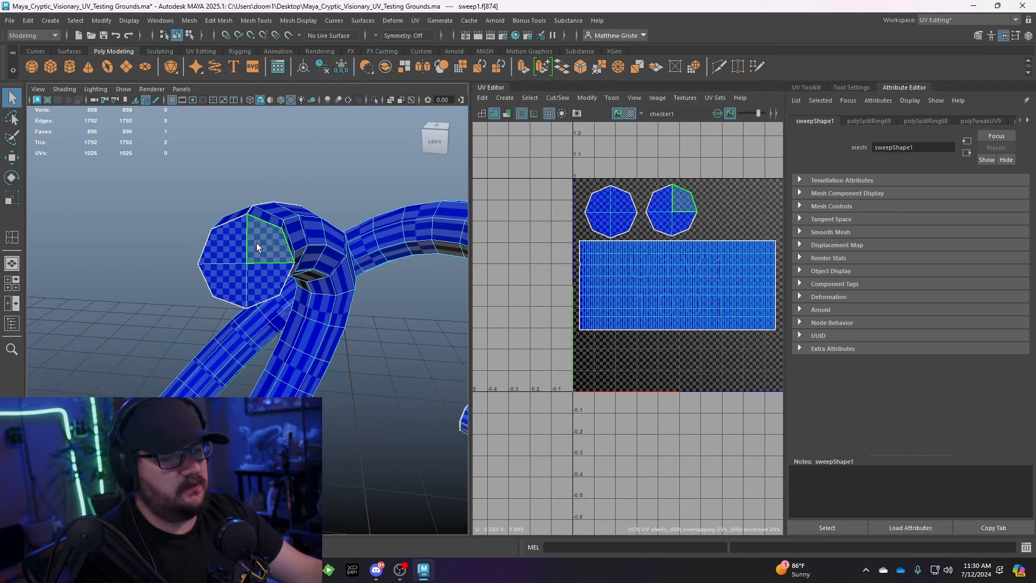
{"action": "left_click_drag", "start_coordinate": [244, 239], "coordinate": [254, 280]}
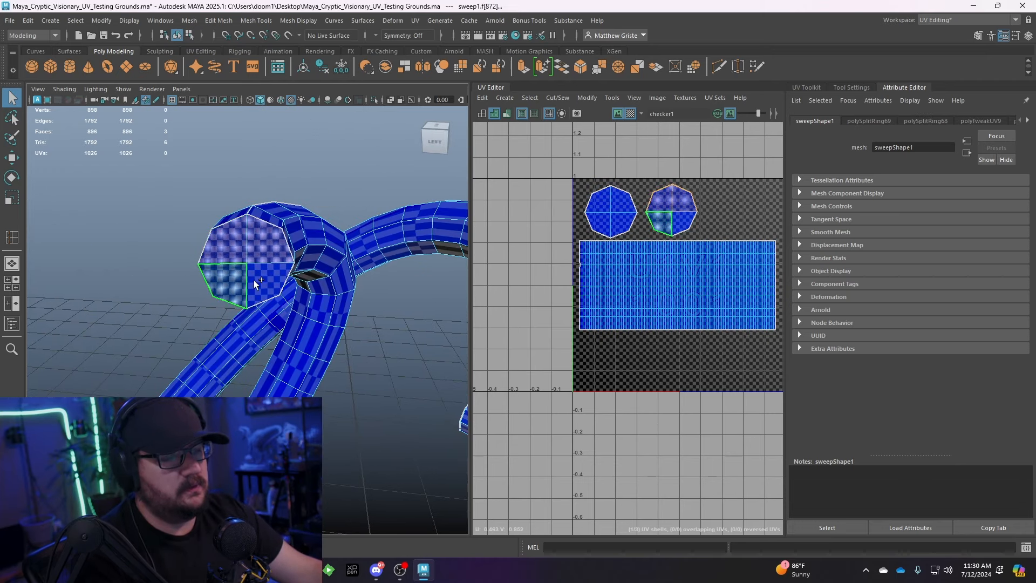
{"action": "left_click", "coordinate": [523, 67]}
{"action": "scroll", "coordinate": [256, 227], "scroll_direction": "up", "scroll_amount": 5}
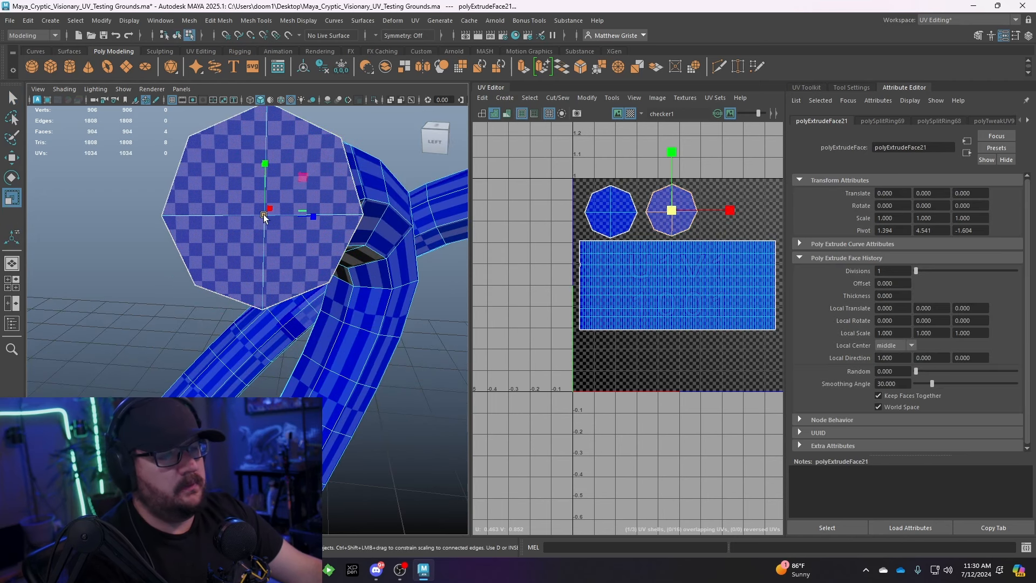
{"action": "left_click_drag", "start_coordinate": [264, 215], "coordinate": [221, 307]}
{"action": "key", "text": "ctrl+z"}
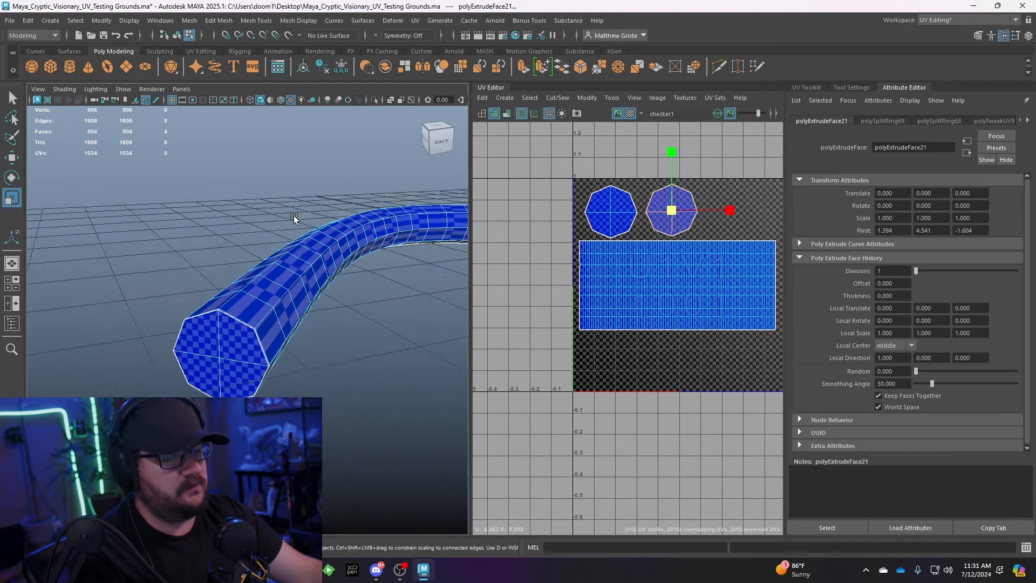
- Extrude the four cap faces at the tube's outer end and scale them slightly inward into a matching supporting ring
{"action": "left_click", "coordinate": [227, 325]}
{"action": "middle_click_drag", "start_coordinate": [227, 324], "coordinate": [258, 299], "text": "alt"}
{"action": "left_click", "coordinate": [258, 299]}
{"action": "left_click", "coordinate": [231, 298], "text": "shift"}
{"action": "left_click", "coordinate": [231, 339], "text": "shift"}
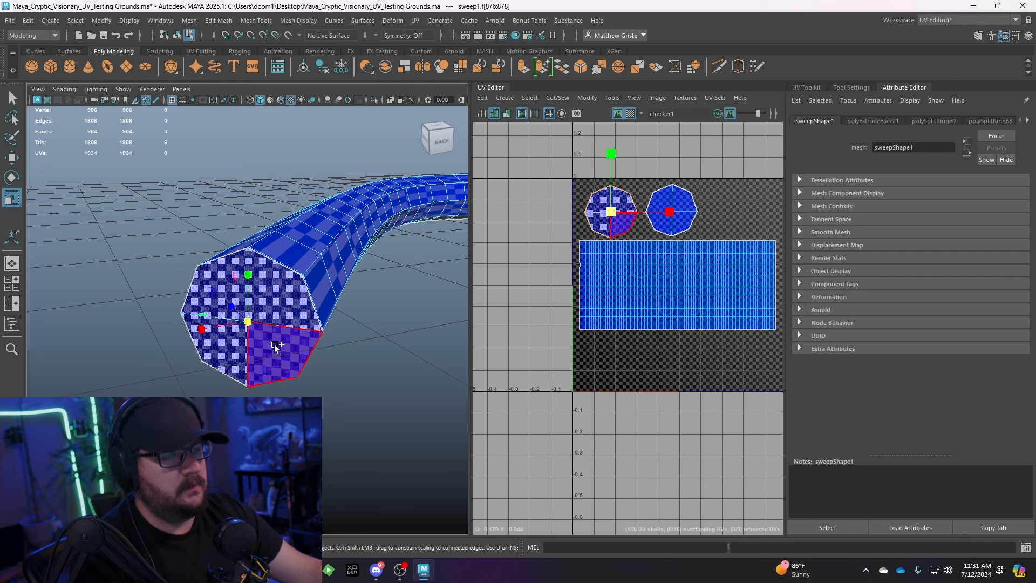
{"action": "left_click", "coordinate": [274, 344], "text": "shift"}
{"action": "left_click_drag", "start_coordinate": [331, 324], "coordinate": [345, 316], "text": "alt"}
{"action": "left_click", "coordinate": [522, 70]}
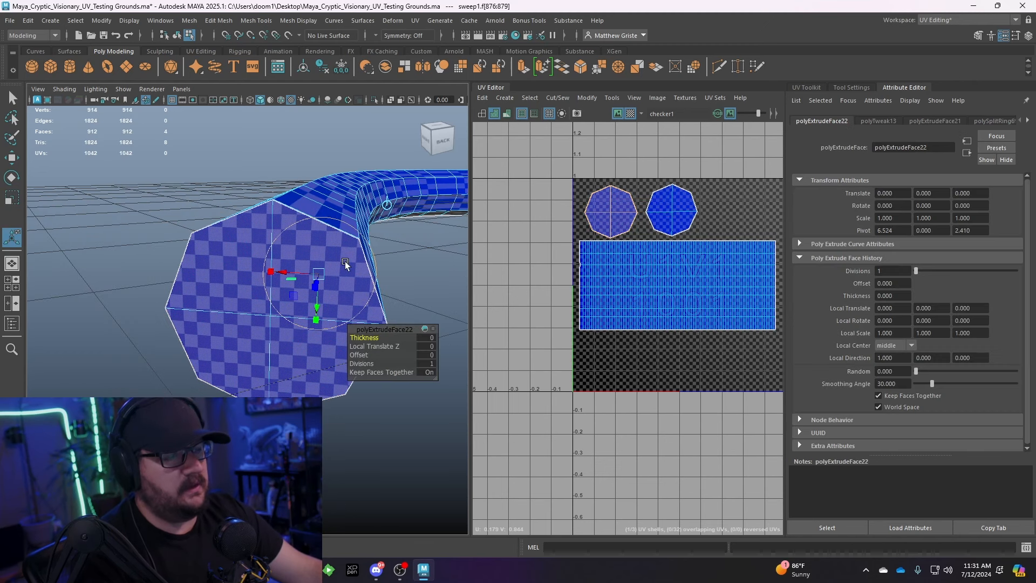
{"action": "left_click", "coordinate": [315, 286]}
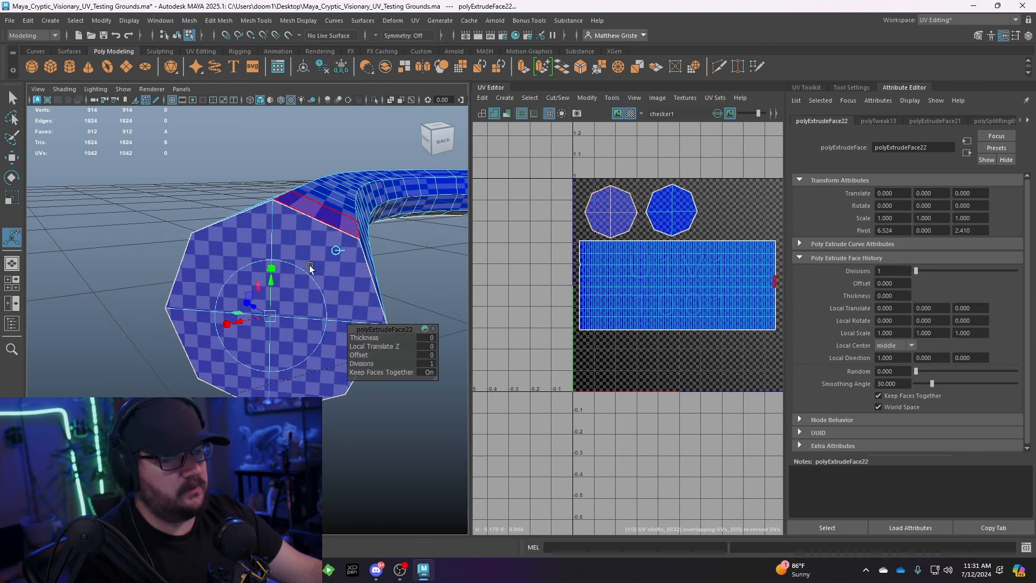
{"action": "left_click_drag", "start_coordinate": [269, 317], "coordinate": [268, 317]}
- Reselect the tube, unfold the outer cap's UV shell, and rotate the shell upright
{"action": "right_click_drag", "start_coordinate": [333, 247], "coordinate": [376, 220]}
{"action": "left_click", "coordinate": [410, 270]}
{"action": "left_click", "coordinate": [354, 246]}
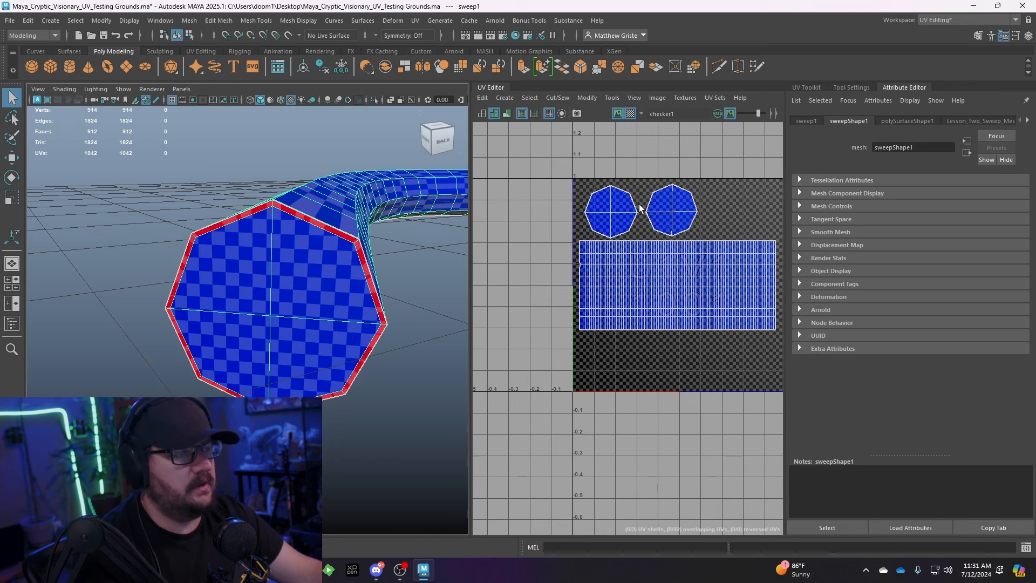
{"action": "scroll", "coordinate": [617, 210], "scroll_direction": "up", "scroll_amount": 5}
{"action": "right_click_drag", "start_coordinate": [583, 222], "coordinate": [584, 225]}
{"action": "left_click", "coordinate": [584, 225]}
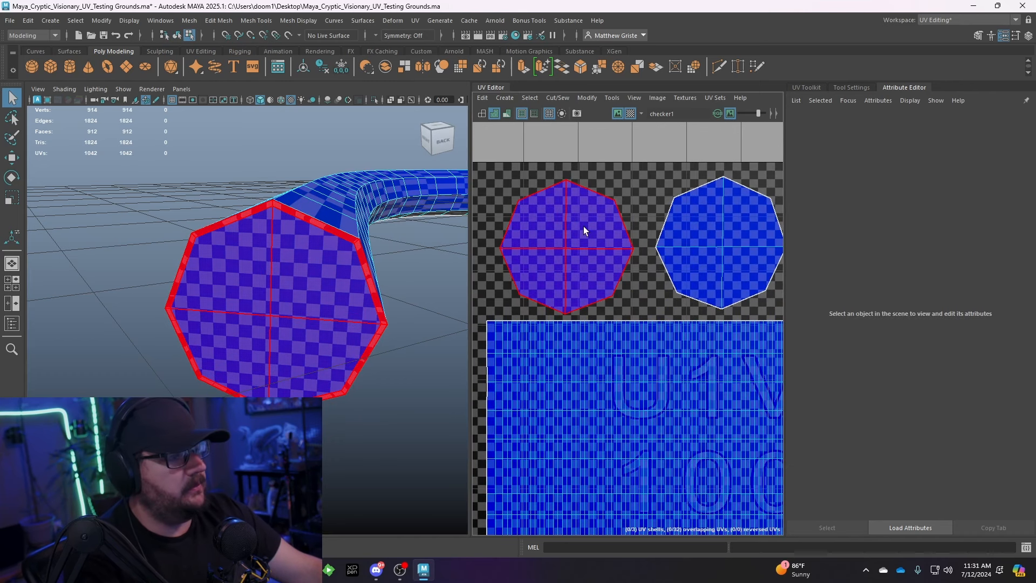
{"action": "middle_click_drag", "start_coordinate": [583, 225], "coordinate": [565, 216], "text": "alt"}
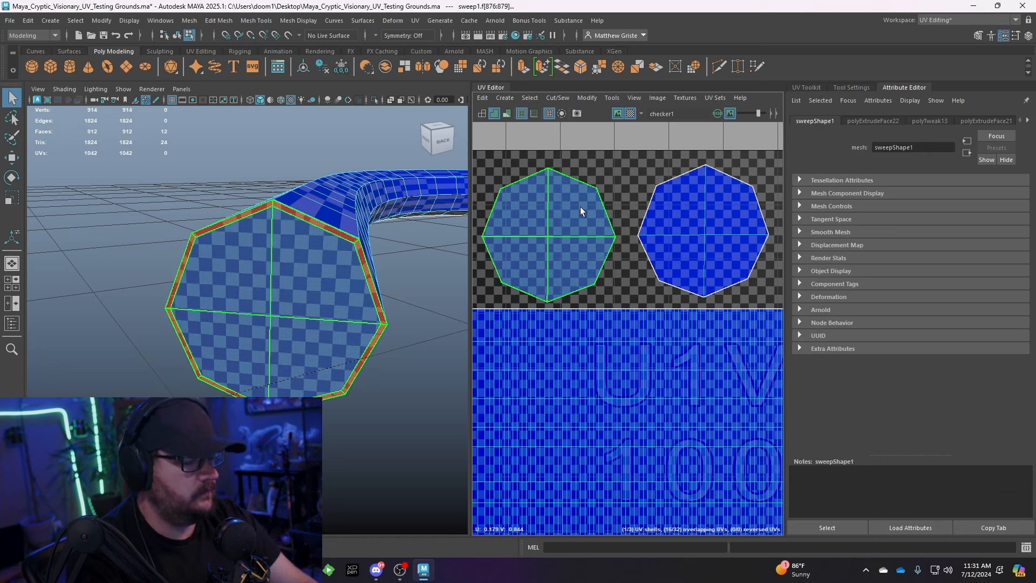
{"action": "key", "text": "ctrl+u"}
{"action": "key", "text": "e"}
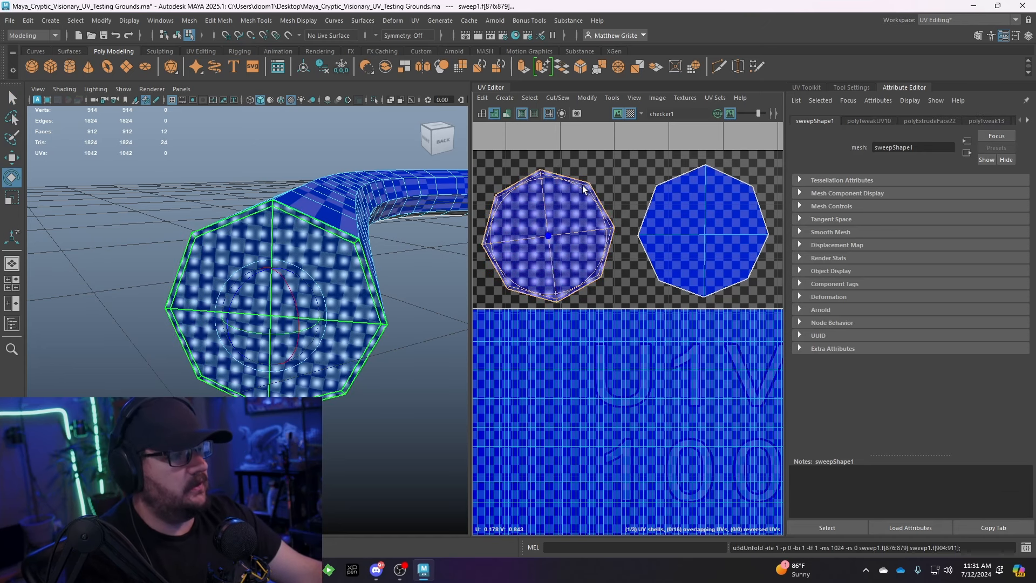
- Unfold the inner cap's UV shell and rotate it upright beside the outer cap's shell
{"action": "left_click", "coordinate": [706, 221]}
{"action": "middle_click_drag", "start_coordinate": [710, 219], "coordinate": [663, 211], "text": "alt"}
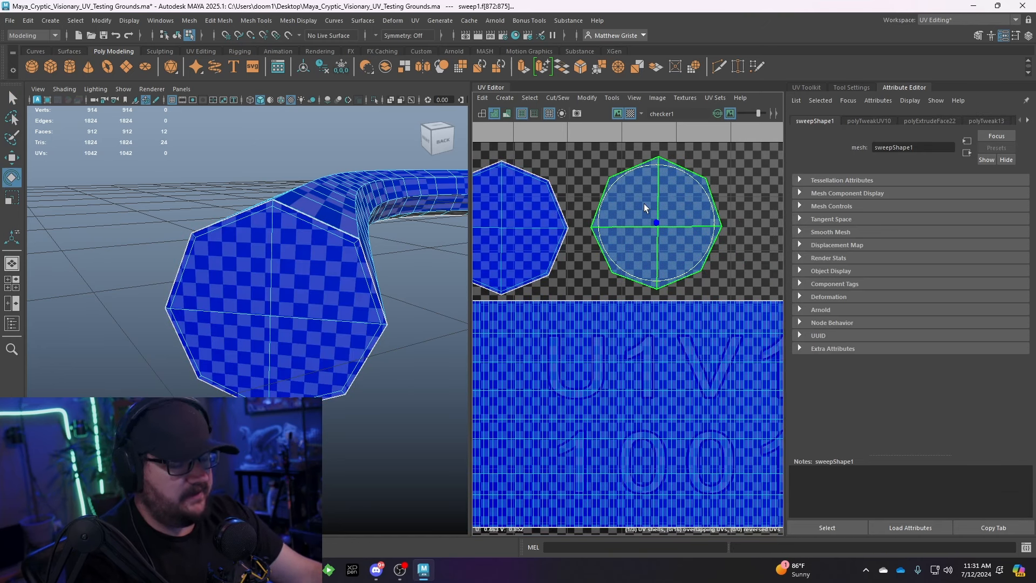
{"action": "key", "text": "ctrl+u"}
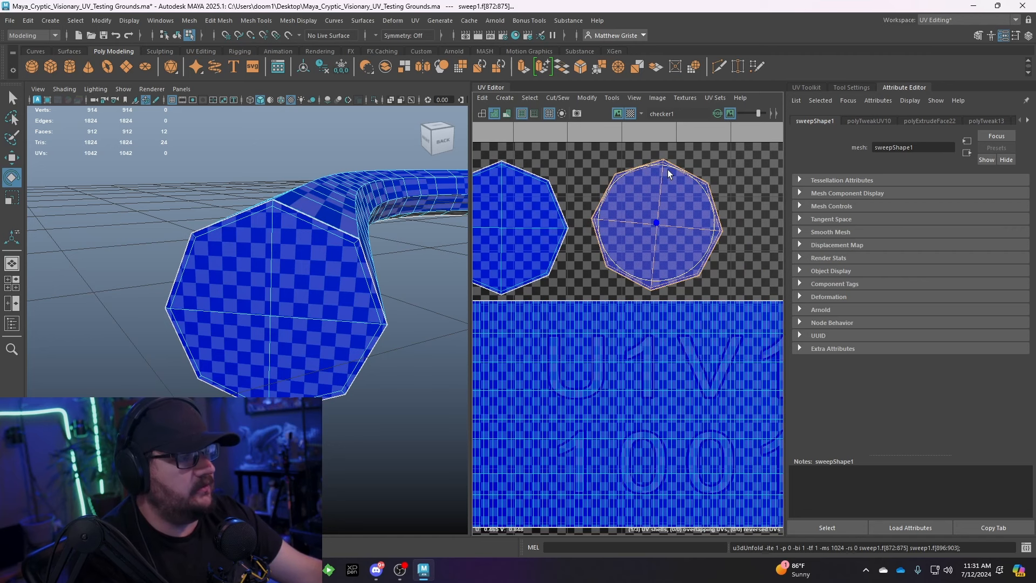
{"action": "left_click_drag", "start_coordinate": [668, 174], "coordinate": [663, 168]}
- Return to object mode, turn on smooth mesh preview, and examine the checker pattern on the tube and its end caps
{"action": "right_click_drag", "start_coordinate": [345, 218], "coordinate": [388, 192]}
{"action": "left_click", "coordinate": [354, 270]}
{"action": "key", "text": "3"}
{"action": "left_click", "coordinate": [404, 296]}
{"action": "left_click_drag", "start_coordinate": [394, 297], "coordinate": [472, 321], "text": "alt"}
{"action": "left_click_drag", "start_coordinate": [363, 351], "coordinate": [252, 283], "text": "alt"}
{"action": "left_click_drag", "start_coordinate": [270, 208], "coordinate": [296, 164], "text": "alt"}
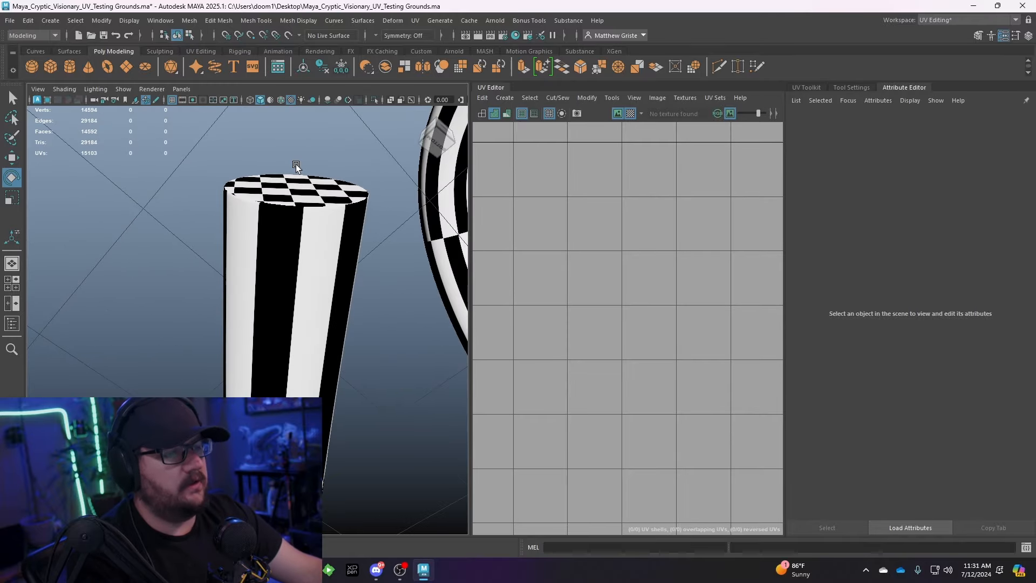
{"action": "scroll", "coordinate": [335, 291], "scroll_direction": "down", "scroll_amount": 3}
{"action": "left_click", "coordinate": [413, 247]}
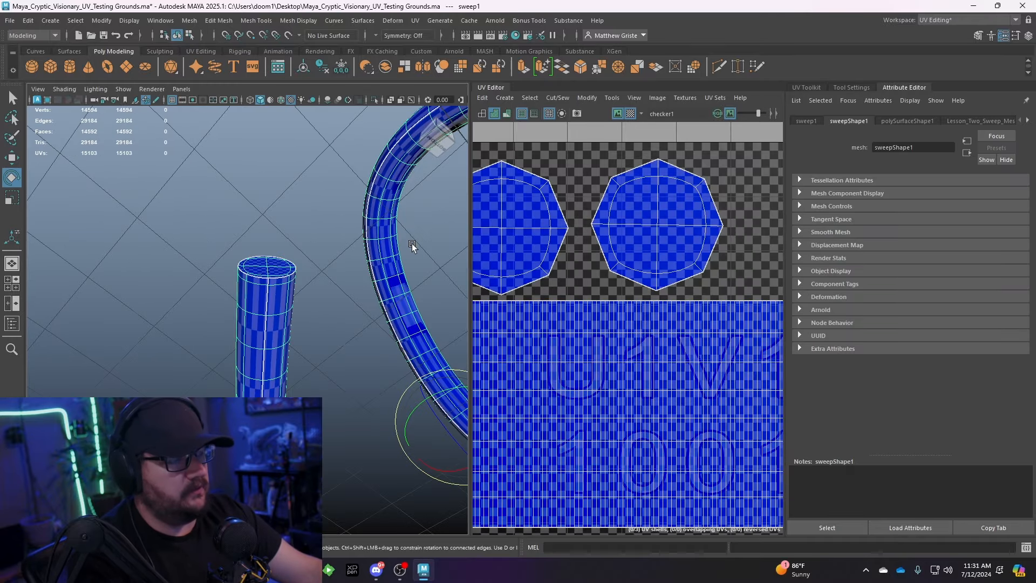
{"action": "scroll", "coordinate": [370, 279], "scroll_direction": "down", "scroll_amount": 3}
{"action": "left_click_drag", "start_coordinate": [370, 279], "coordinate": [342, 319], "text": "alt"}
{"action": "scroll", "coordinate": [342, 319], "scroll_direction": "up", "scroll_amount": 4}
{"action": "left_click", "coordinate": [347, 348]}
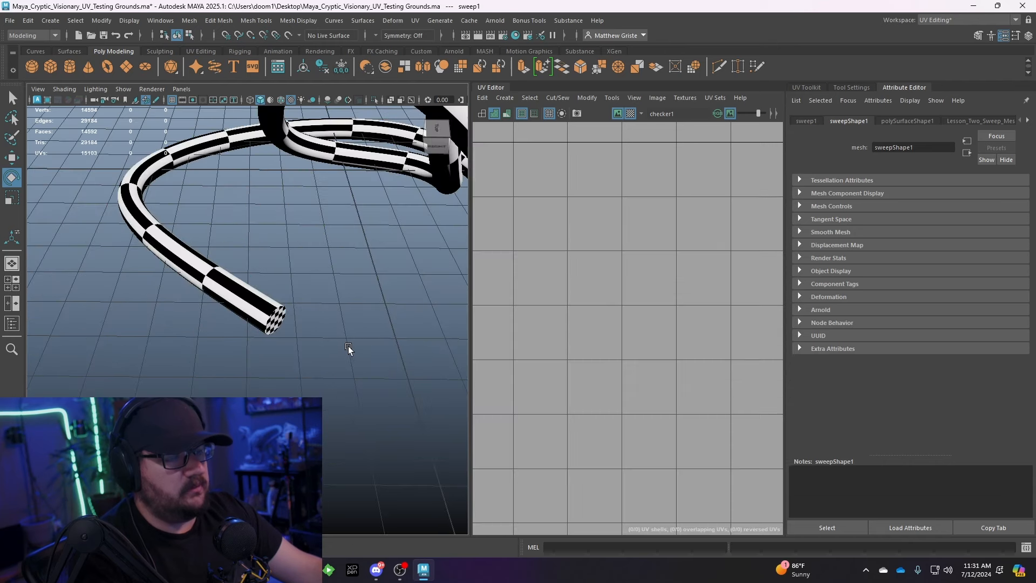
{"action": "middle_click_drag", "start_coordinate": [302, 355], "coordinate": [294, 375], "text": "alt"}
- Select the tube body's UV shell for scaling and turn off the checker map display in the UV Editor
{"action": "left_click", "coordinate": [216, 290]}
{"action": "scroll", "coordinate": [619, 382], "scroll_direction": "down", "scroll_amount": 3}
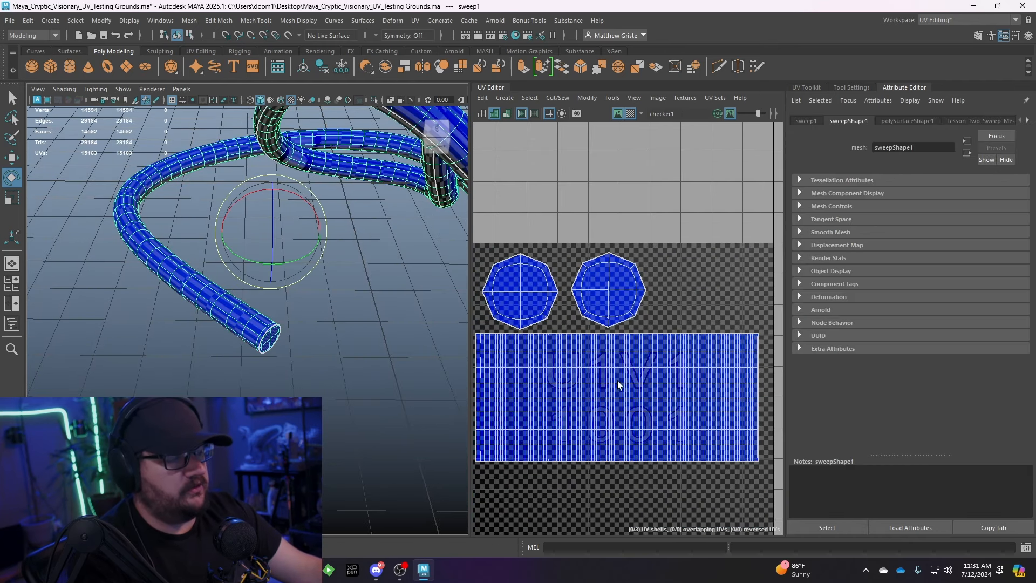
{"action": "middle_click_drag", "start_coordinate": [619, 382], "coordinate": [615, 348], "text": "alt"}
{"action": "right_click", "coordinate": [611, 333]}
{"action": "right_click_drag", "start_coordinate": [612, 353], "coordinate": [575, 324]}
{"action": "left_click", "coordinate": [611, 345]}
{"action": "left_click", "coordinate": [600, 353]}
{"action": "scroll", "coordinate": [599, 351], "scroll_direction": "down", "scroll_amount": 2}
{"action": "key", "text": "r"}
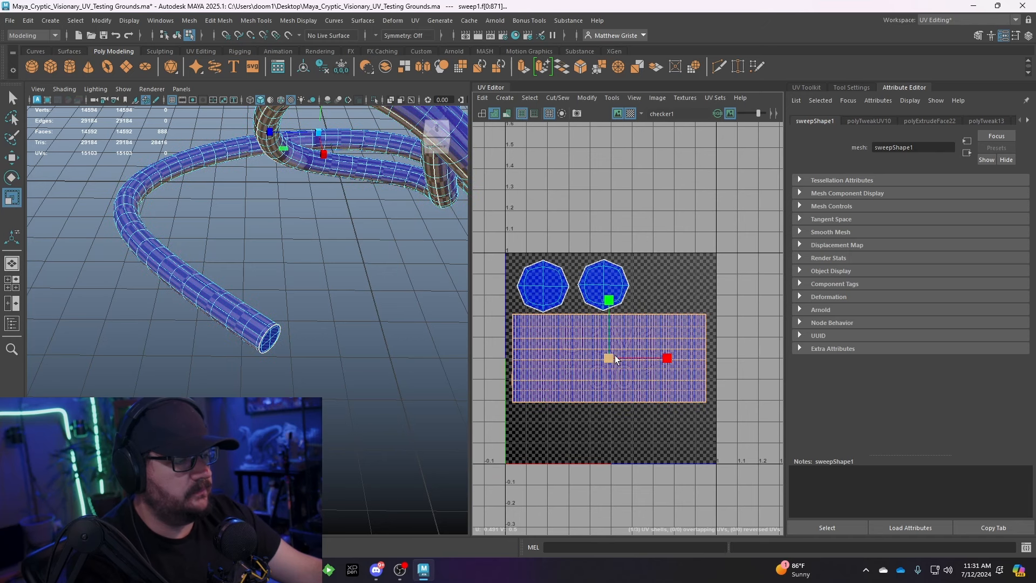
{"action": "left_click", "coordinate": [729, 114]}
{"action": "left_click", "coordinate": [729, 114]}
{"action": "left_click", "coordinate": [629, 113]}
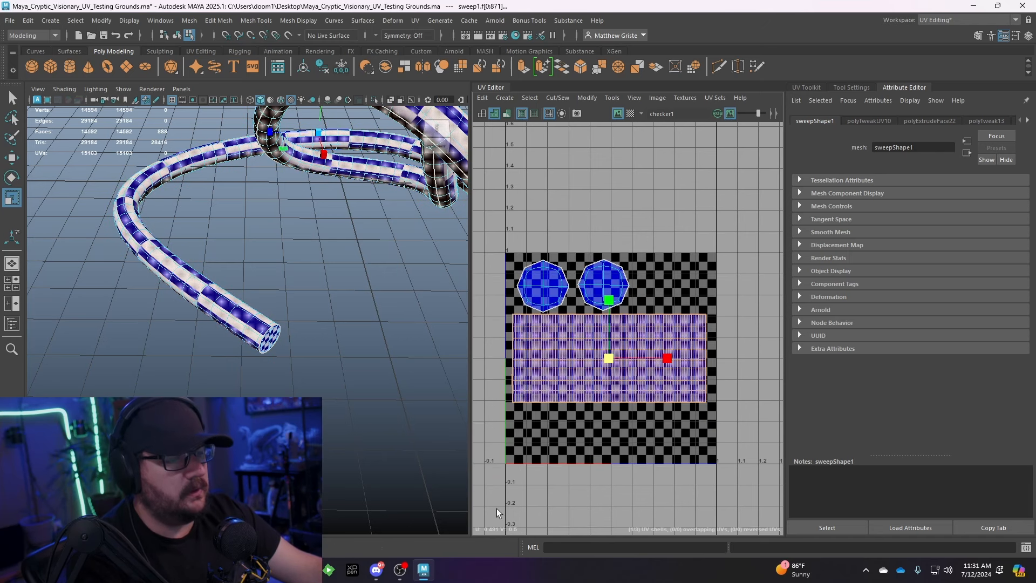
- Stretch the tube body's shell horizontally past both sides of the UV tile until the checker squares look roughly even on the tube
{"action": "left_click_drag", "start_coordinate": [671, 359], "coordinate": [774, 350]}
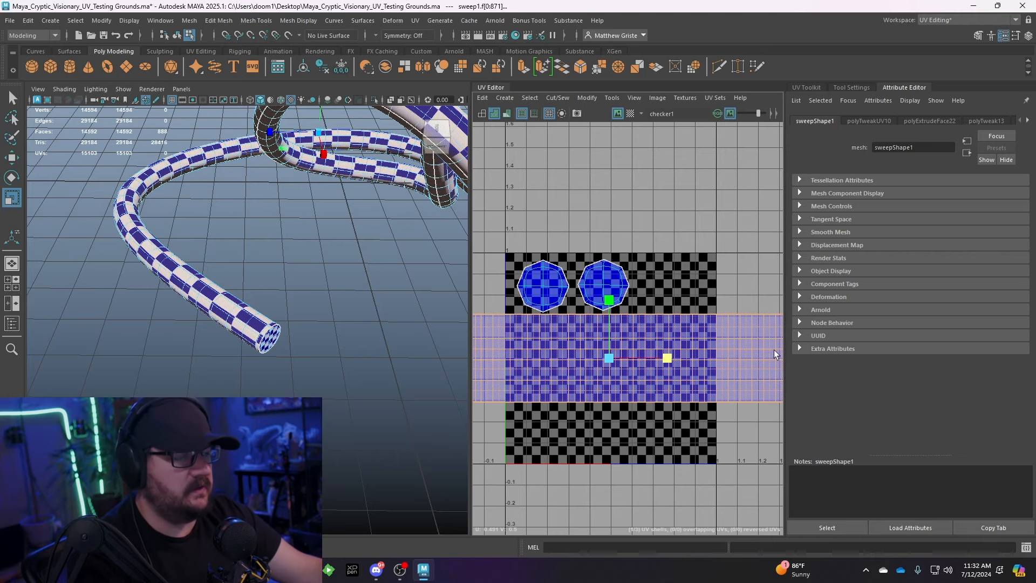
{"action": "scroll", "coordinate": [609, 372], "scroll_direction": "down", "scroll_amount": 3}
{"action": "scroll", "coordinate": [608, 385], "scroll_direction": "down", "scroll_amount": 3}
{"action": "middle_click_drag", "start_coordinate": [567, 383], "coordinate": [608, 358], "text": "alt"}
{"action": "scroll", "coordinate": [591, 339], "scroll_direction": "up", "scroll_amount": 3}
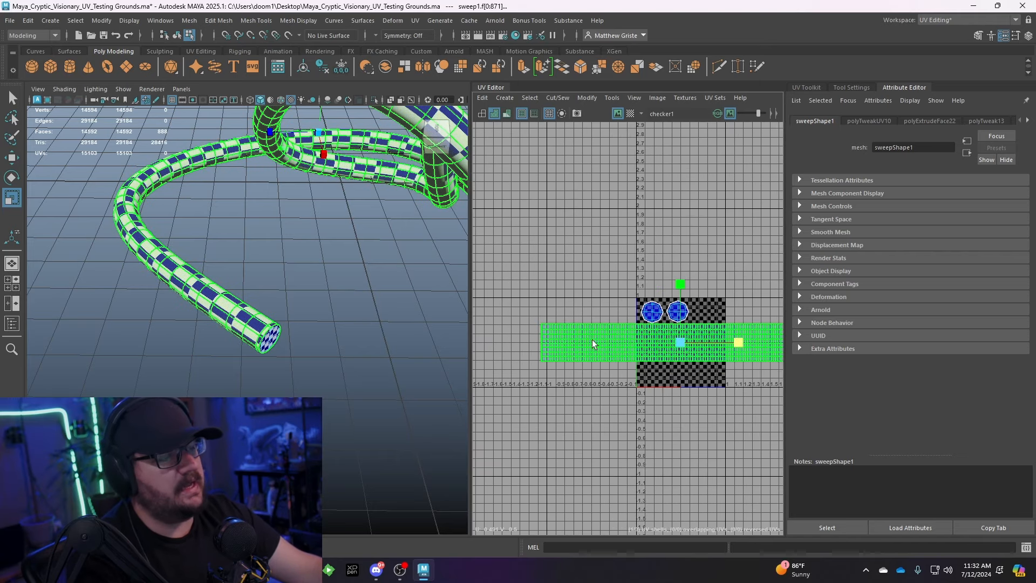
{"action": "middle_click_drag", "start_coordinate": [703, 349], "coordinate": [618, 339], "text": "alt"}
{"action": "scroll", "coordinate": [618, 339], "scroll_direction": "up", "scroll_amount": 4}
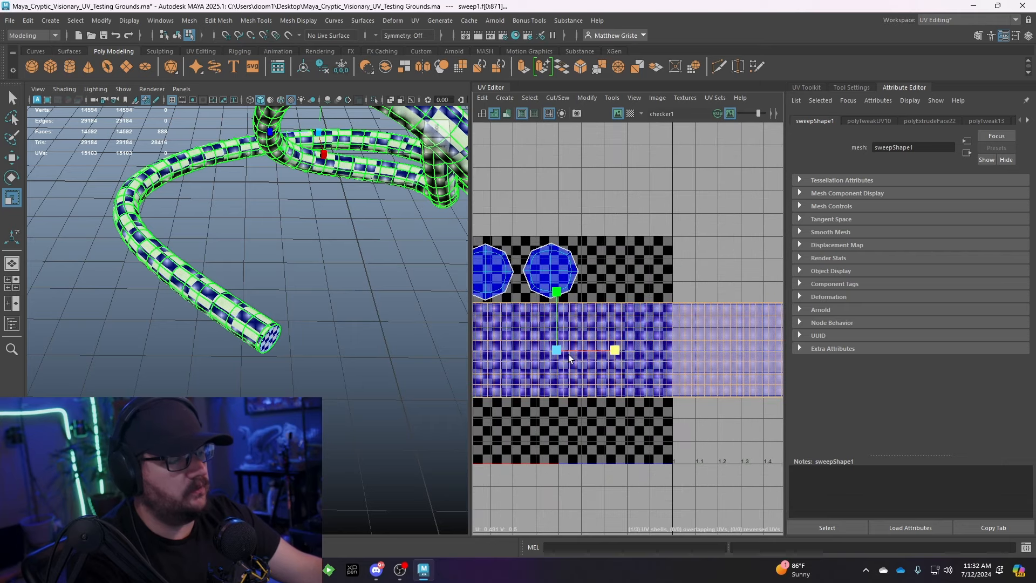
- Scale the tube body's shell down to a narrow strip spanning nearly the full width of the 0–1 UV tile
{"action": "scroll", "coordinate": [569, 363], "scroll_direction": "down", "scroll_amount": 2}
{"action": "left_click_drag", "start_coordinate": [560, 293], "coordinate": [558, 272]}
{"action": "left_click_drag", "start_coordinate": [552, 358], "coordinate": [518, 352]}
{"action": "left_click_drag", "start_coordinate": [611, 352], "coordinate": [624, 352]}
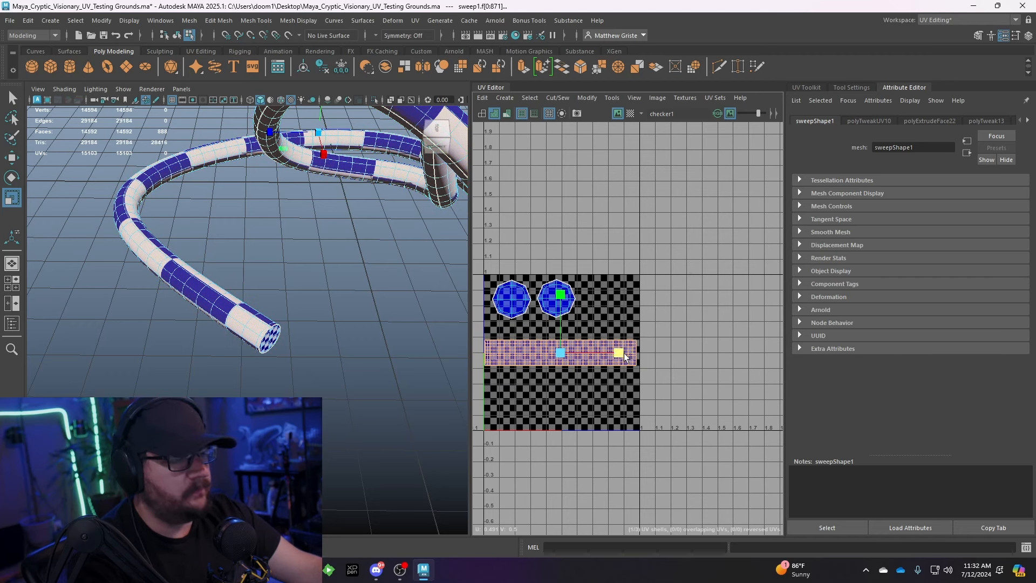
- Return the tube to object mode and compare the checker size on its end cap with that on its body
{"action": "right_click_drag", "start_coordinate": [241, 248], "coordinate": [280, 234]}
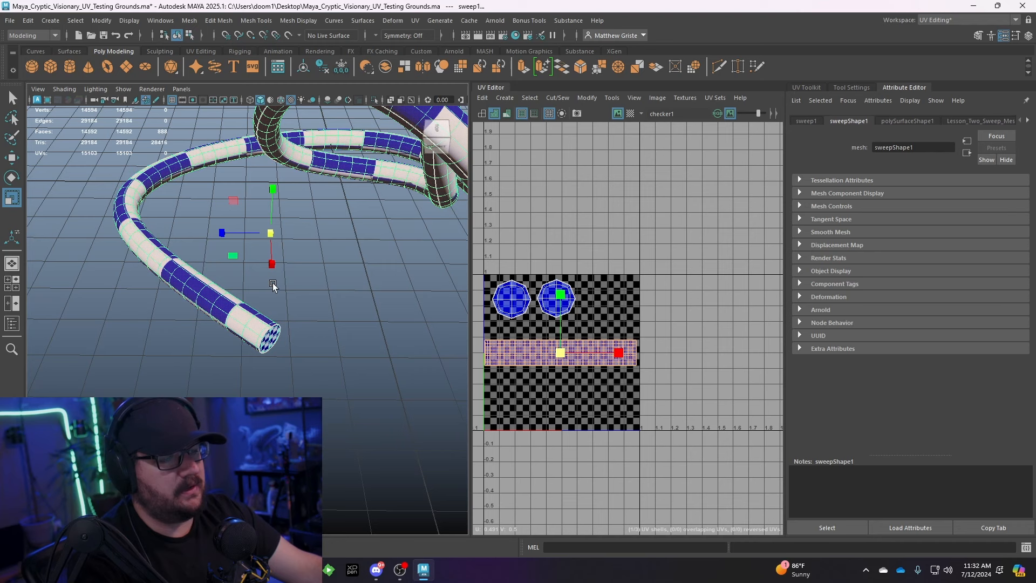
{"action": "left_click", "coordinate": [321, 302]}
{"action": "left_click_drag", "start_coordinate": [323, 313], "coordinate": [362, 334], "text": "alt"}
{"action": "left_click", "coordinate": [280, 321]}
{"action": "scroll", "coordinate": [280, 321], "scroll_direction": "up", "scroll_amount": 3}
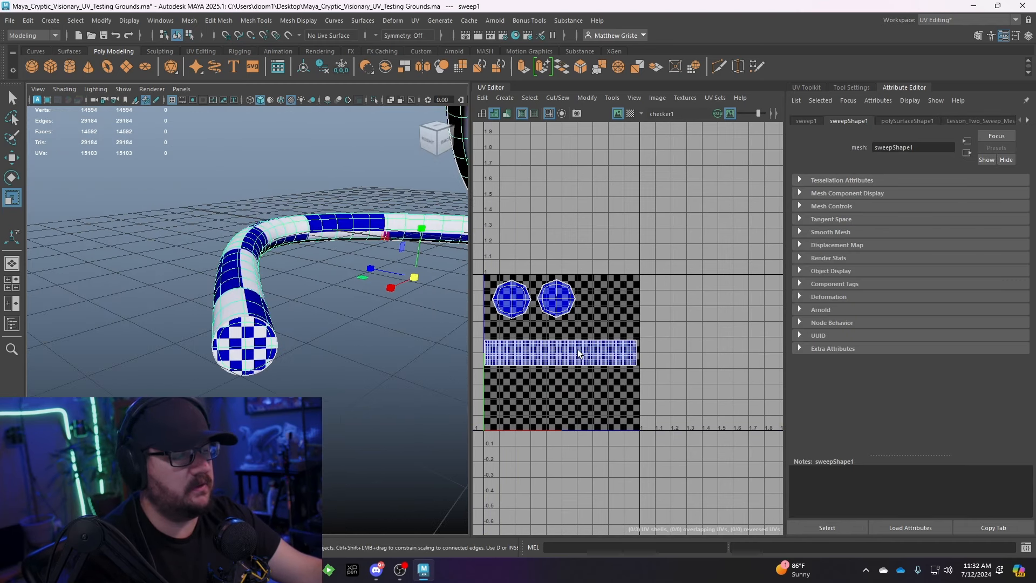
- Select both end-cap UV shells, scale them down until their checker squares roughly match the tube body, and nudge them slightly along U
{"action": "scroll", "coordinate": [365, 323], "scroll_direction": "up", "scroll_amount": 3}
{"action": "middle_click_drag", "start_coordinate": [533, 338], "coordinate": [587, 352], "text": "alt"}
{"action": "scroll", "coordinate": [586, 351], "scroll_direction": "up", "scroll_amount": 3}
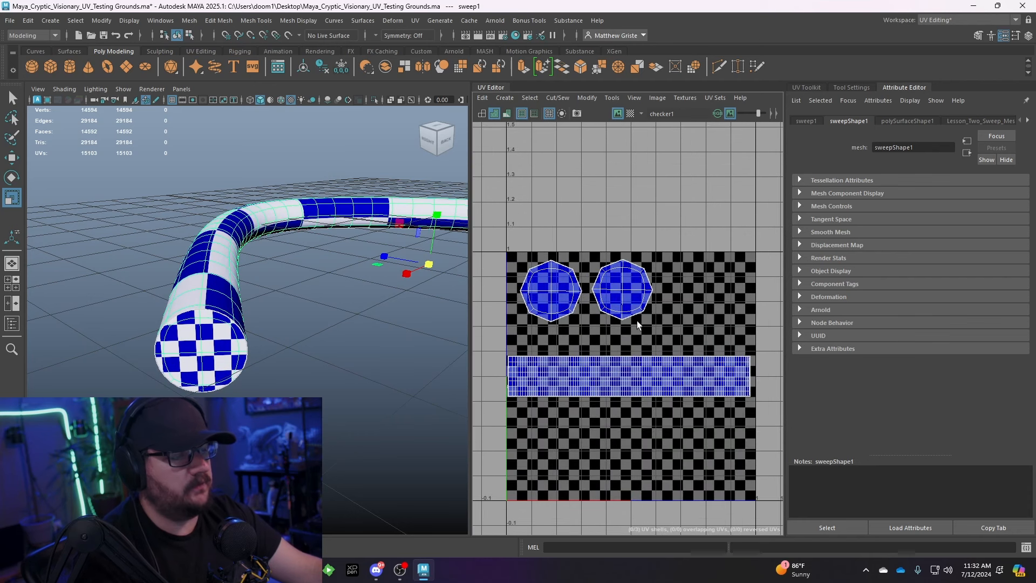
{"action": "right_click_drag", "start_coordinate": [612, 297], "coordinate": [574, 285]}
{"action": "left_click", "coordinate": [614, 289]}
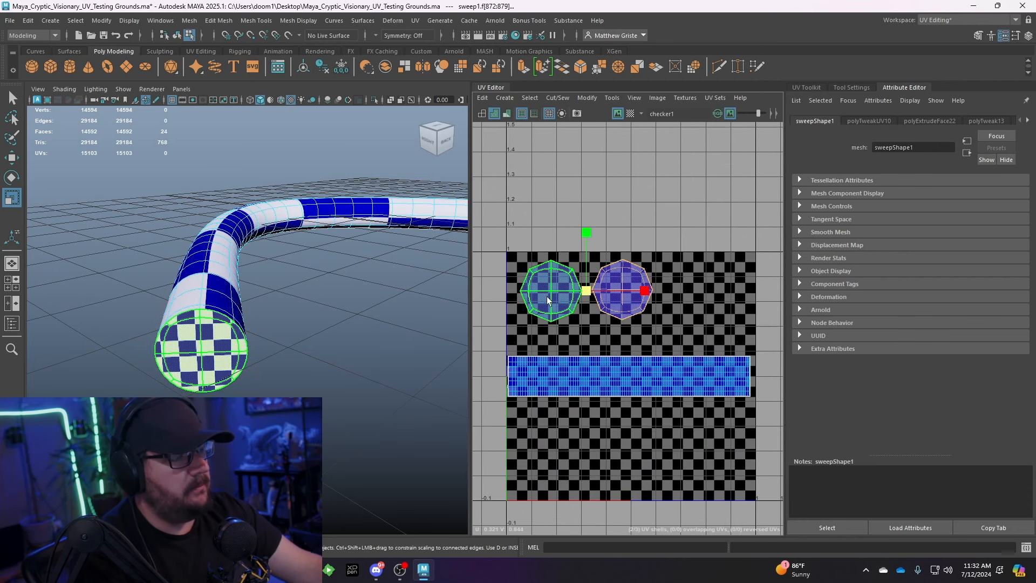
{"action": "key", "text": "e"}
{"action": "key", "text": "r"}
{"action": "left_click_drag", "start_coordinate": [586, 291], "coordinate": [543, 293]}
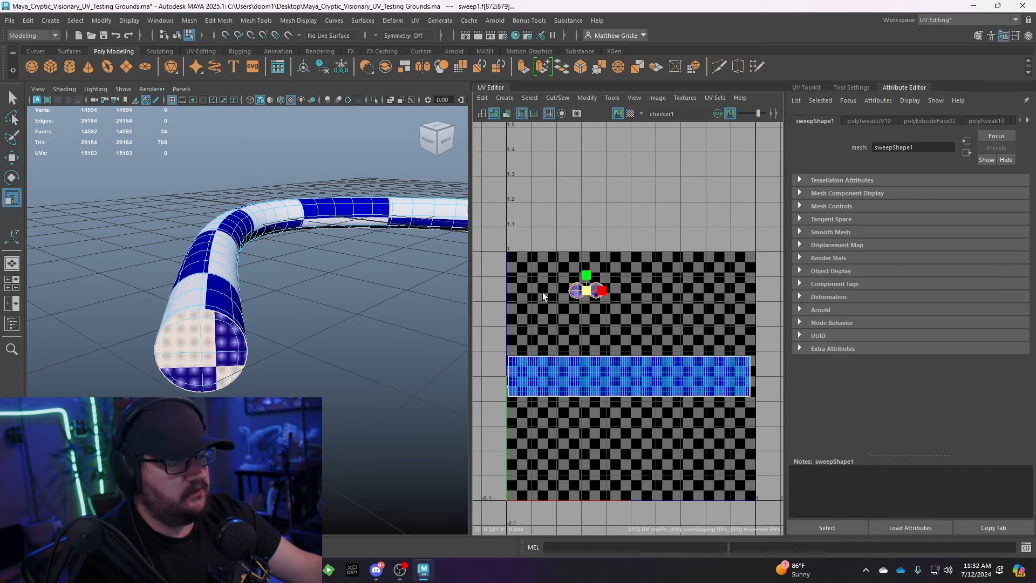
{"action": "key", "text": "w"}
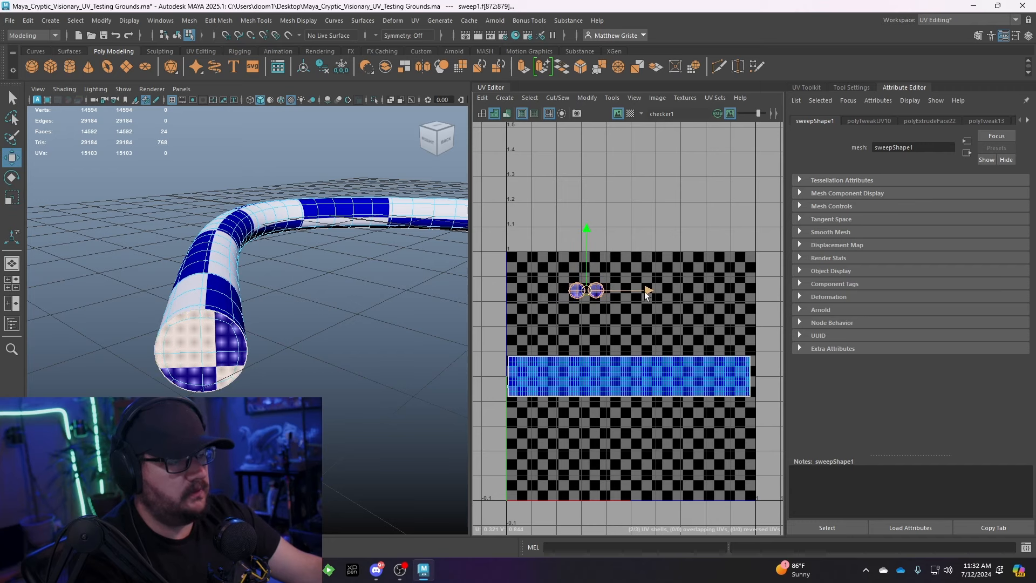
{"action": "left_click_drag", "start_coordinate": [645, 290], "coordinate": [646, 290]}
{"action": "left_click", "coordinate": [405, 329]}
- Return to object mode and examine how the checker squares continue from the end cap onto the tube body
{"action": "scroll", "coordinate": [356, 340], "scroll_direction": "down", "scroll_amount": 4}
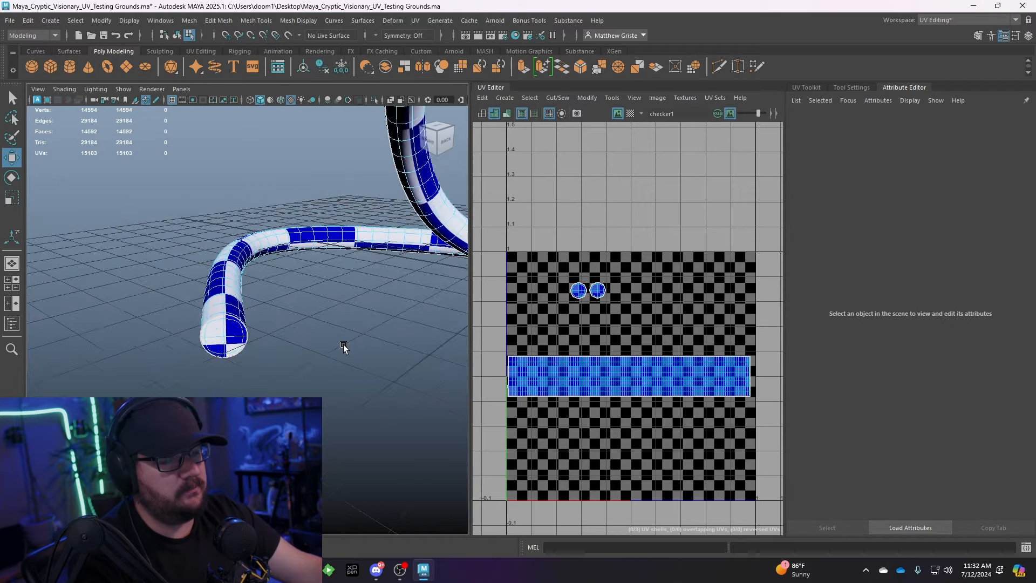
{"action": "left_click_drag", "start_coordinate": [343, 344], "coordinate": [257, 379], "text": "alt"}
{"action": "right_click", "coordinate": [236, 306]}
{"action": "left_click", "coordinate": [237, 313]}
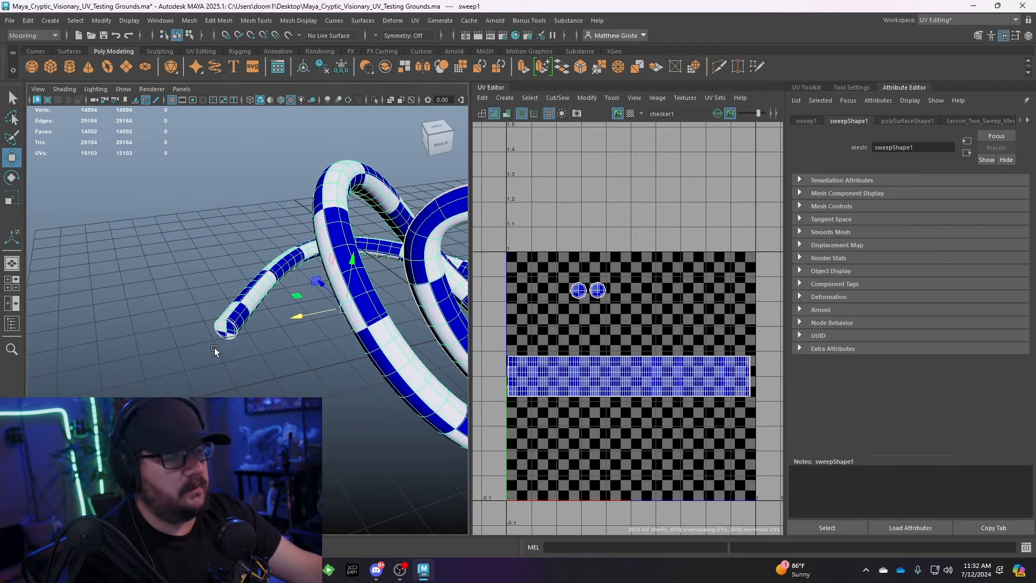
{"action": "left_click", "coordinate": [160, 333]}
{"action": "left_click_drag", "start_coordinate": [160, 333], "coordinate": [270, 377], "text": "alt"}
{"action": "left_click", "coordinate": [269, 378]}
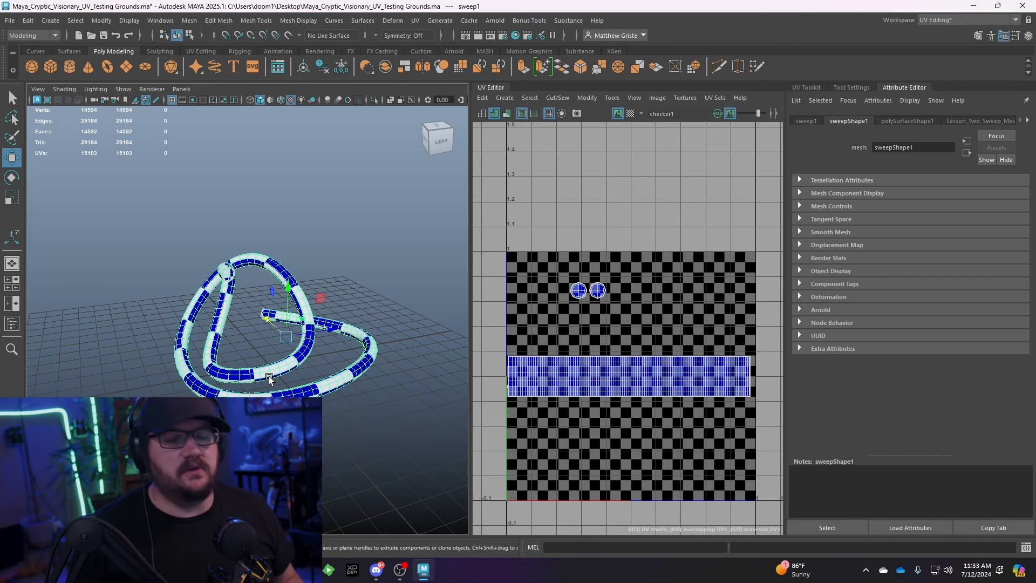
- Examine the checker pattern along the tube's loops from several angles, with the wireframe hidden and shown
{"action": "right_click_drag", "start_coordinate": [269, 377], "coordinate": [330, 345], "text": "alt"}
{"action": "left_click_drag", "start_coordinate": [331, 346], "coordinate": [308, 312], "text": "alt"}
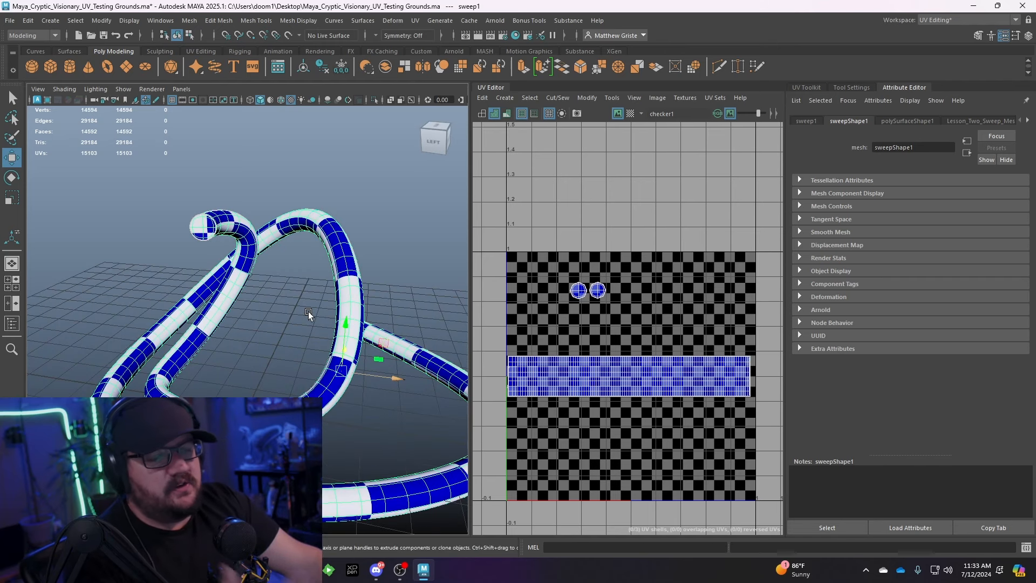
{"action": "left_click", "coordinate": [295, 314]}
{"action": "left_click_drag", "start_coordinate": [296, 314], "coordinate": [294, 302], "text": "alt"}
{"action": "right_click_drag", "start_coordinate": [293, 302], "coordinate": [329, 321], "text": "alt"}
{"action": "left_click_drag", "start_coordinate": [329, 322], "coordinate": [294, 307], "text": "alt"}
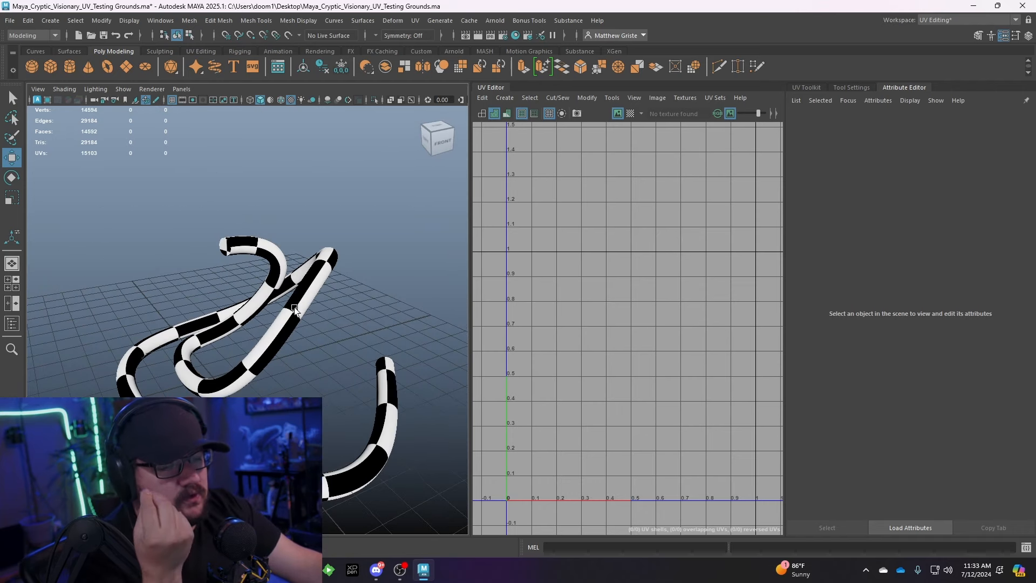
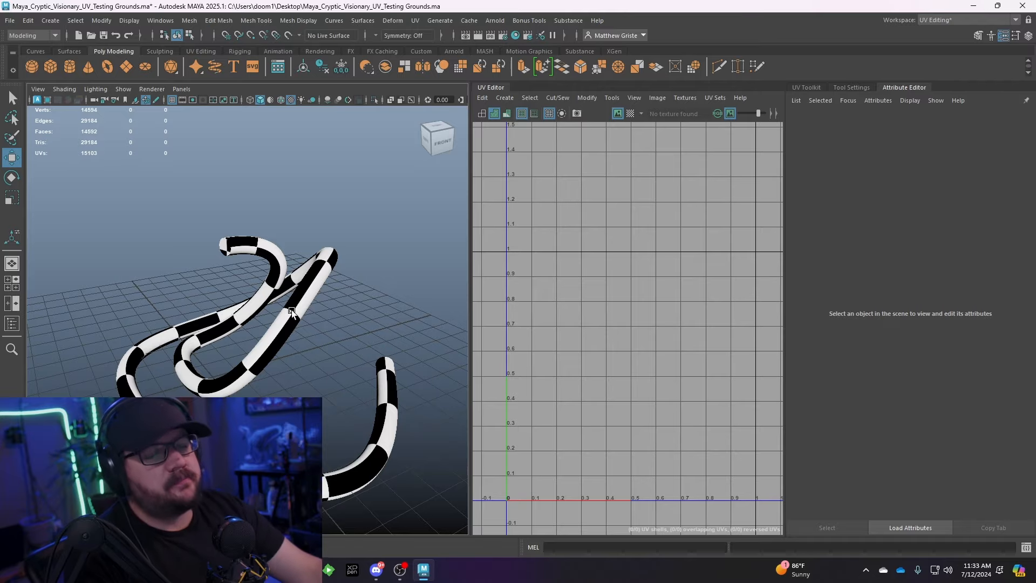
{"action": "scroll", "coordinate": [291, 310], "scroll_direction": "up", "scroll_amount": 3}
{"action": "left_click_drag", "start_coordinate": [187, 385], "coordinate": [255, 389], "text": "alt"}
{"action": "scroll", "coordinate": [253, 390], "scroll_direction": "down", "scroll_amount": 3}
{"action": "scroll", "coordinate": [253, 390], "scroll_direction": "up", "scroll_amount": 3}
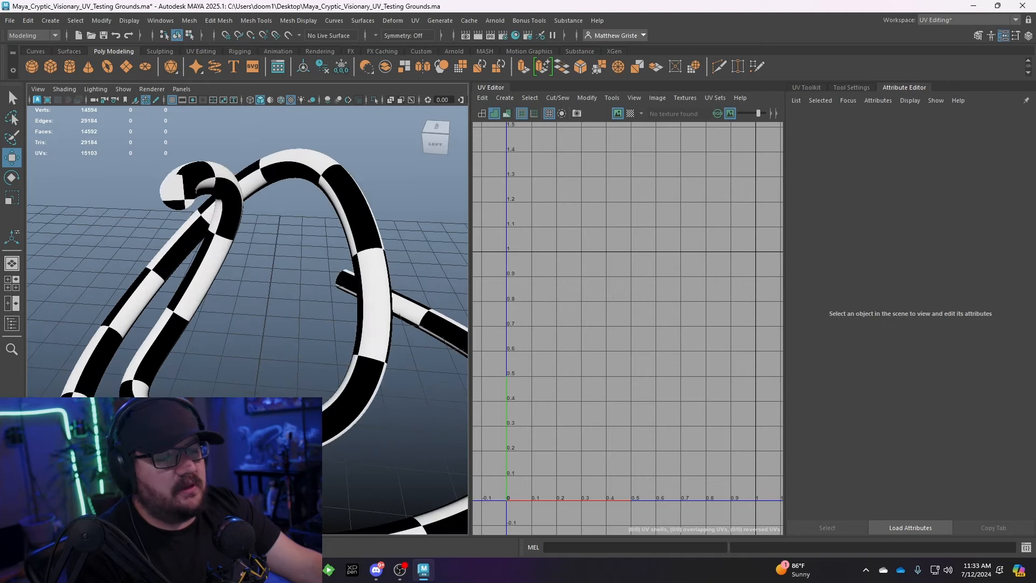
{"action": "left_click_drag", "start_coordinate": [325, 419], "coordinate": [163, 382], "text": "alt"}
{"action": "left_click", "coordinate": [147, 328]}
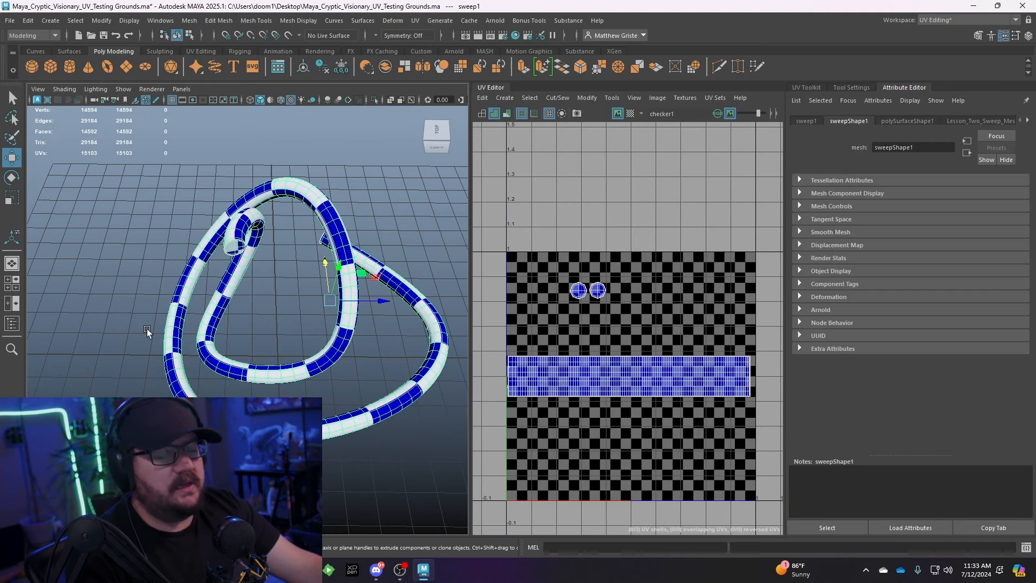
- Hide the Lesson_Two_Sweep_Mesh_UVs display layer and show the Lesson_Three_Platonic layer
{"action": "left_click", "coordinate": [1029, 36]}
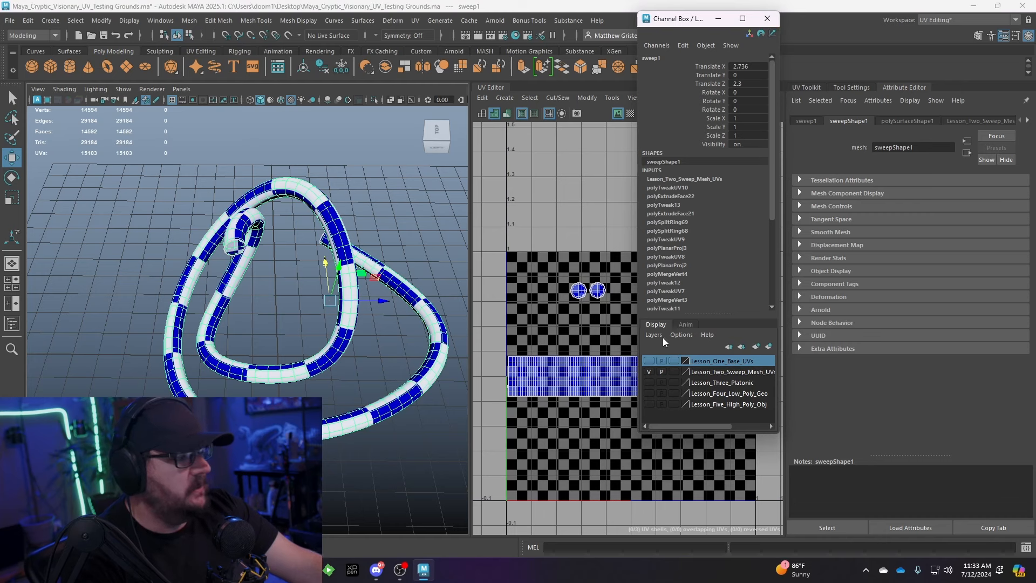
{"action": "left_click", "coordinate": [647, 371]}
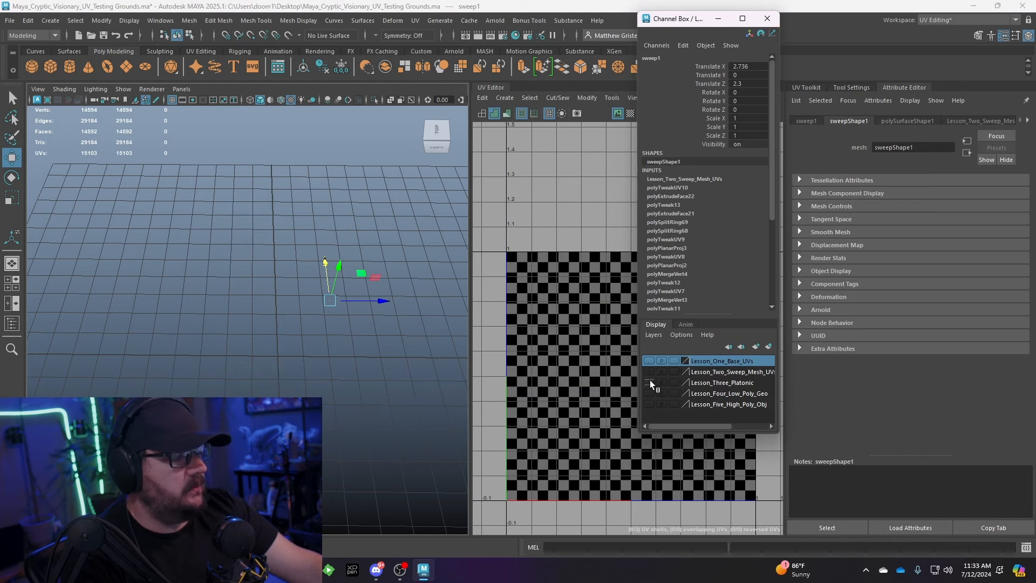
{"action": "left_click", "coordinate": [649, 383]}
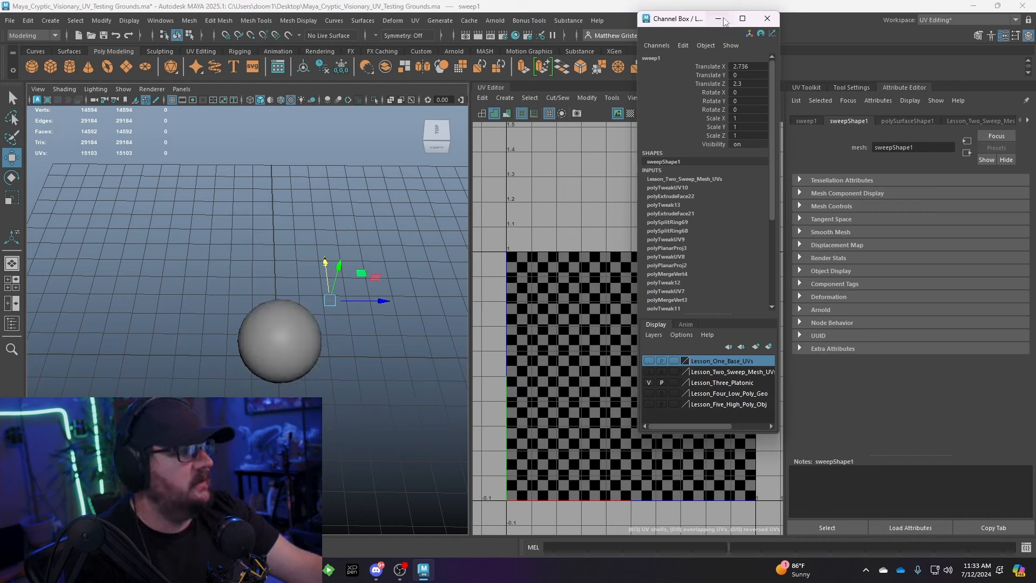
{"action": "left_click", "coordinate": [769, 19]}
- Select the platonic sphere and examine its wireframe topology from several angles
{"action": "middle_click_drag", "start_coordinate": [320, 285], "coordinate": [282, 266], "text": "alt"}
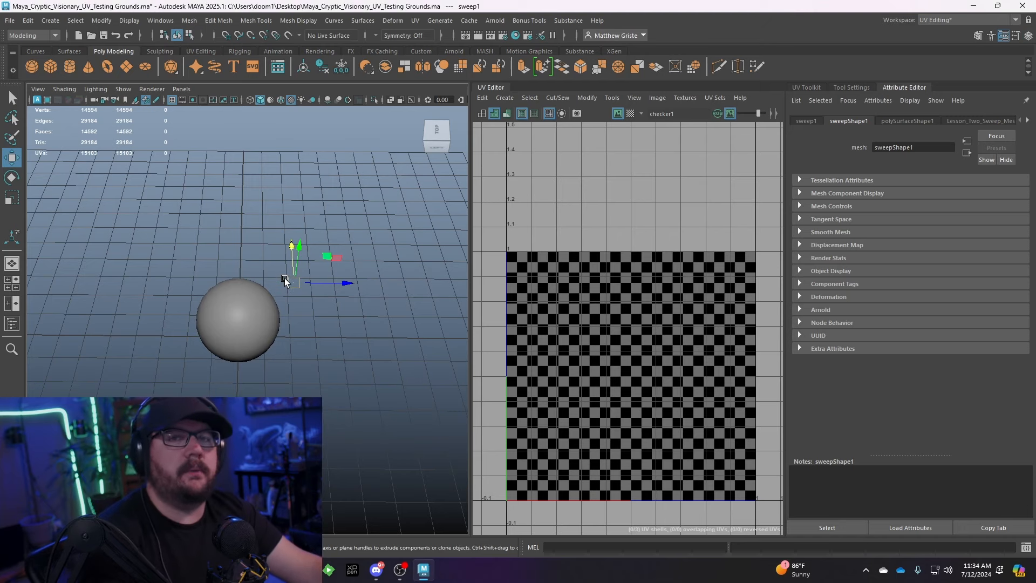
{"action": "right_click_drag", "start_coordinate": [298, 269], "coordinate": [315, 348], "text": "alt"}
{"action": "mouse_move", "coordinate": [315, 348]}
{"action": "left_mouse_down", "text": "alt"}
{"action": "mouse_move", "coordinate": [296, 316]}
{"action": "mouse_move", "coordinate": [315, 344]}
{"action": "left_mouse_up", "text": "alt"}
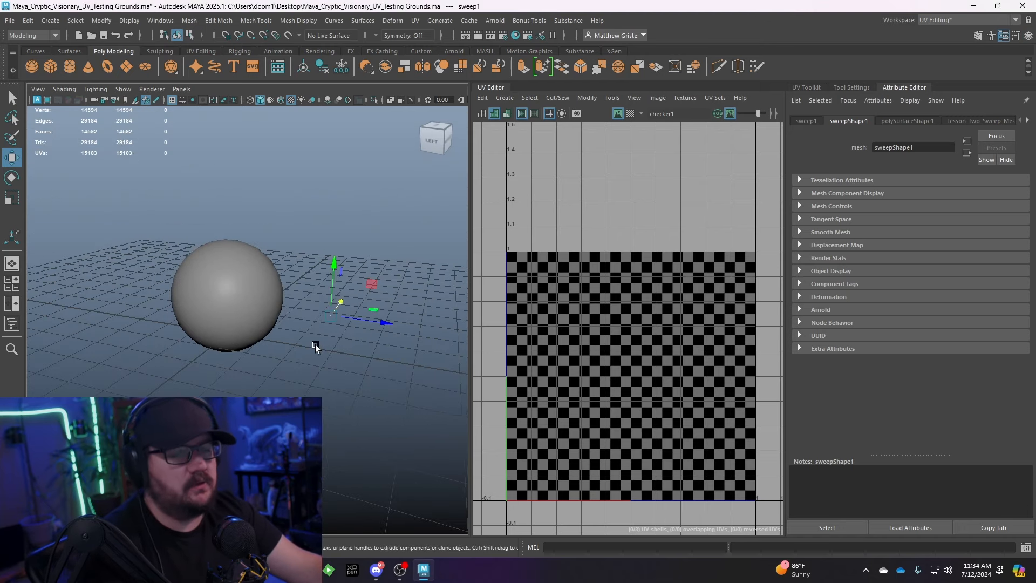
{"action": "left_click", "coordinate": [311, 344]}
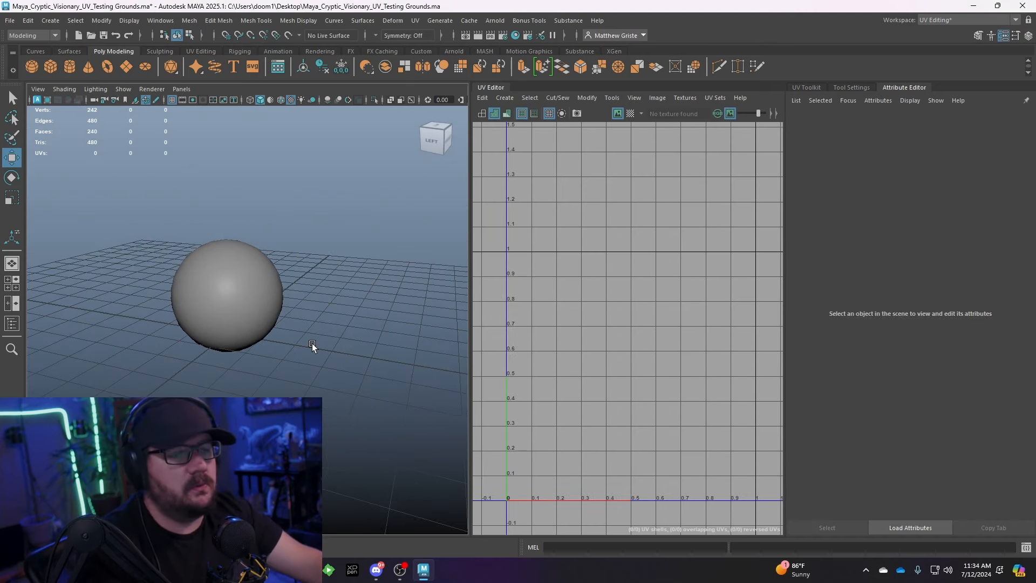
{"action": "left_click_drag", "start_coordinate": [268, 342], "coordinate": [242, 360], "text": "alt"}
{"action": "left_click", "coordinate": [242, 358]}
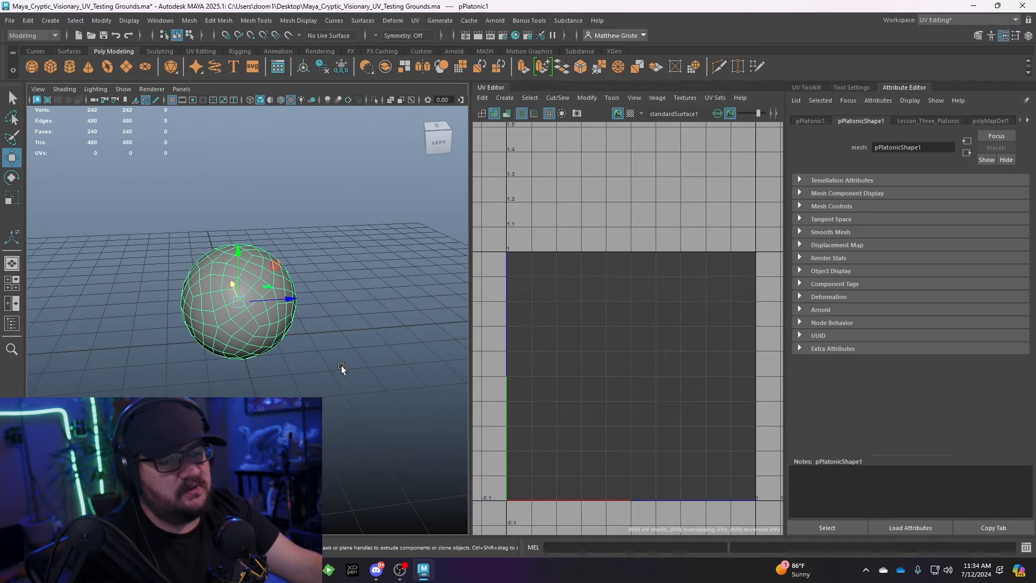
{"action": "left_click_drag", "start_coordinate": [341, 365], "coordinate": [306, 332], "text": "alt"}
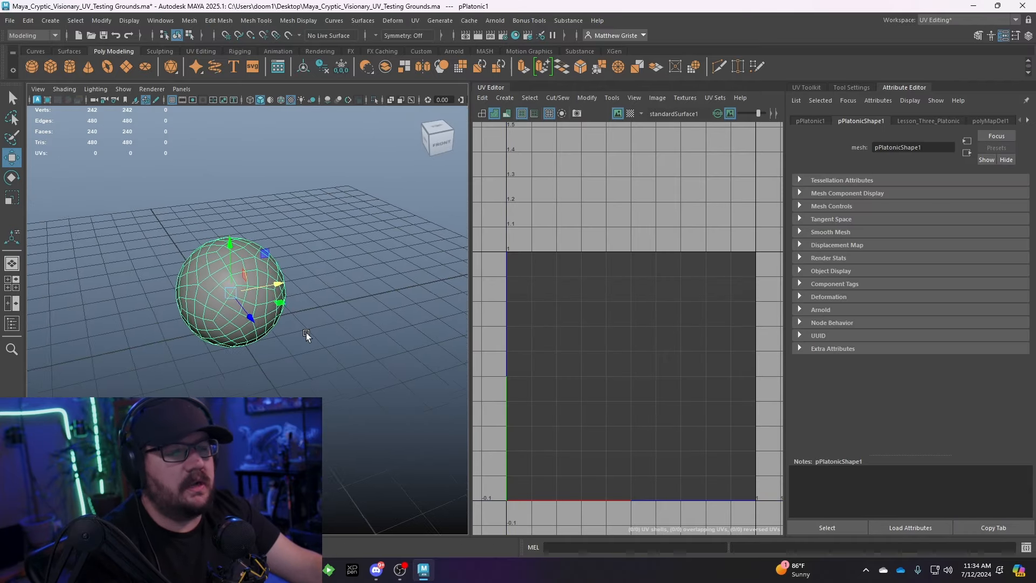
{"action": "right_click_drag", "start_coordinate": [306, 332], "coordinate": [316, 355], "text": "alt"}
{"action": "left_click_drag", "start_coordinate": [316, 355], "coordinate": [236, 351], "text": "alt"}
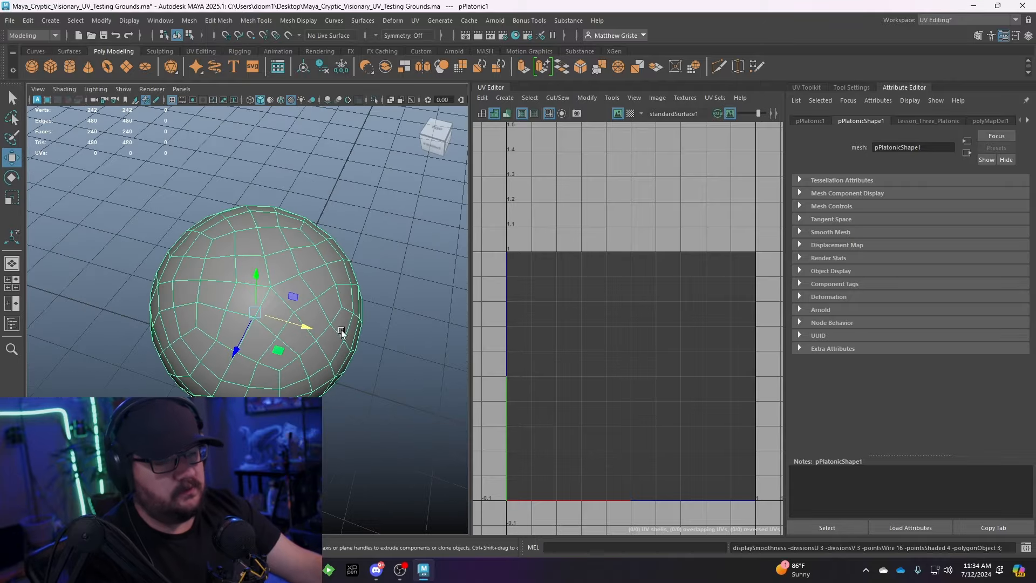
- Preview the platonic sphere as a smooth mesh, examine it, and return it to the unsmoothed display
{"action": "key", "text": "3"}
{"action": "left_click", "coordinate": [378, 329]}
{"action": "left_click_drag", "start_coordinate": [378, 329], "coordinate": [279, 309], "text": "alt"}
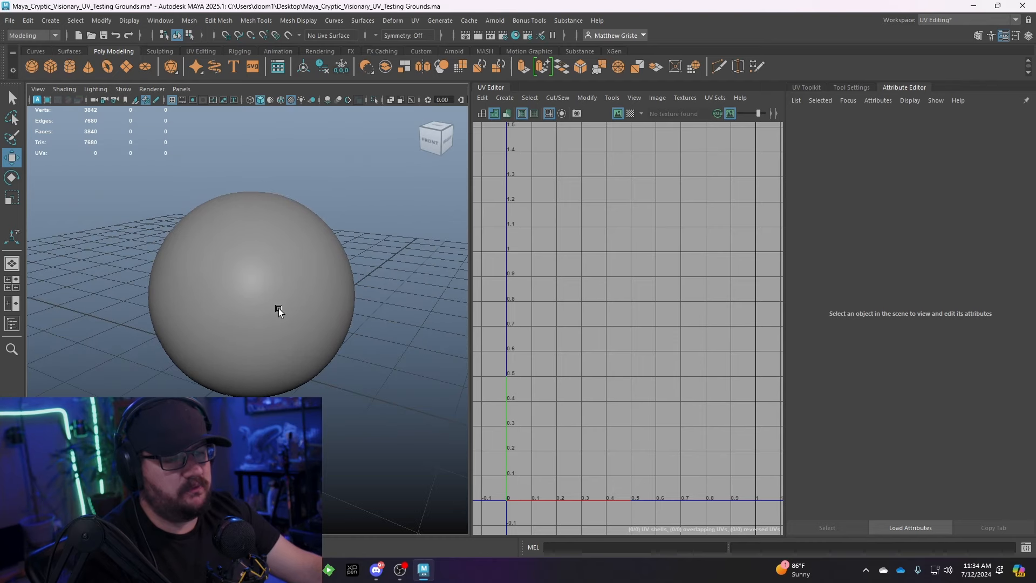
{"action": "left_click", "coordinate": [279, 309]}
{"action": "scroll", "coordinate": [302, 307], "scroll_direction": "down", "scroll_amount": 2}
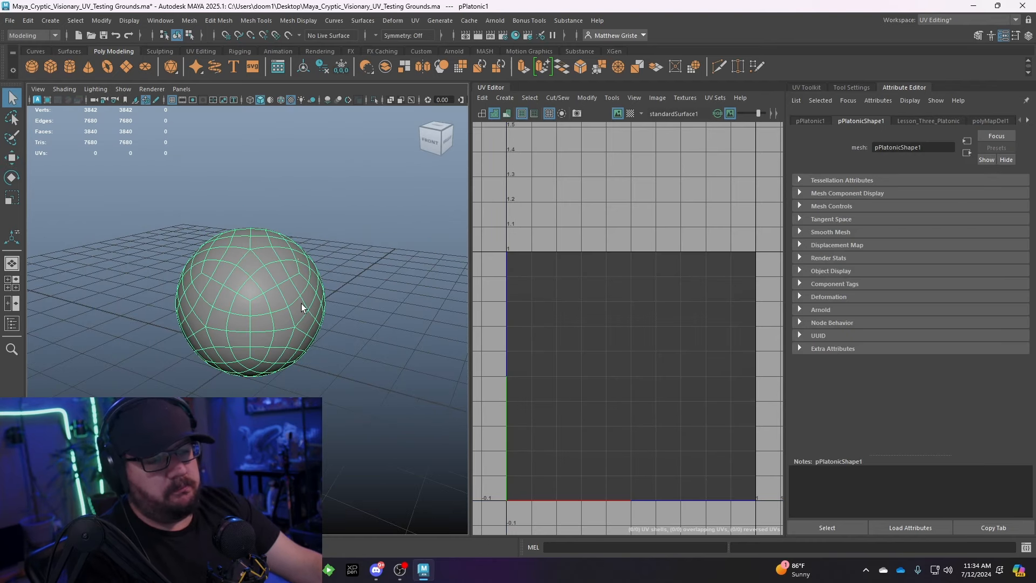
{"action": "key", "text": "1"}
{"action": "scroll", "coordinate": [365, 299], "scroll_direction": "up", "scroll_amount": 2}
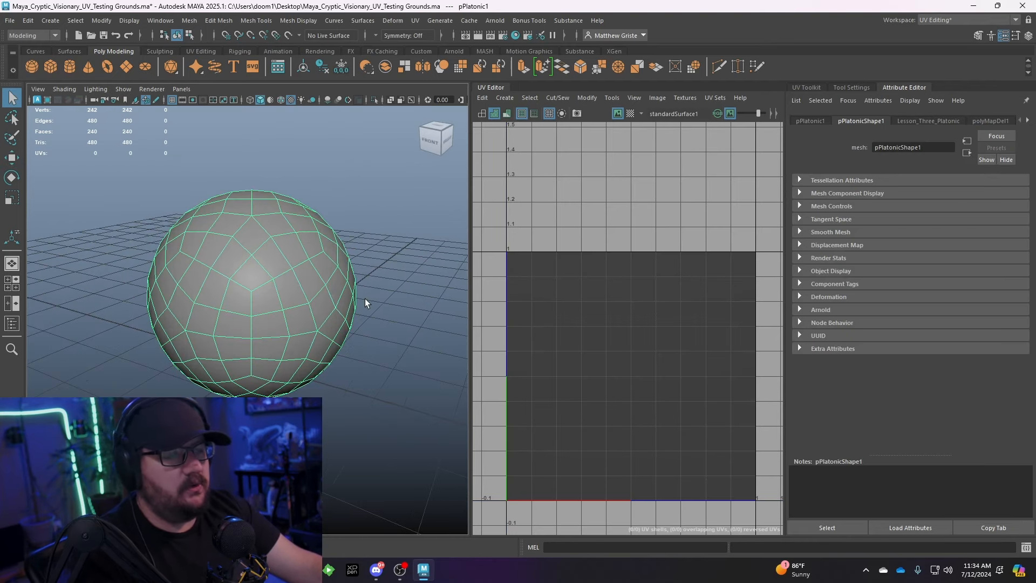
- Switch the platonic sphere to edge selection and select edge loops around it to trace possible seams
{"action": "left_click", "coordinate": [364, 298]}
{"action": "left_click_drag", "start_coordinate": [365, 299], "coordinate": [222, 250], "text": "alt"}
{"action": "left_click", "coordinate": [308, 293]}
{"action": "right_click_drag", "start_coordinate": [222, 250], "coordinate": [220, 217]}
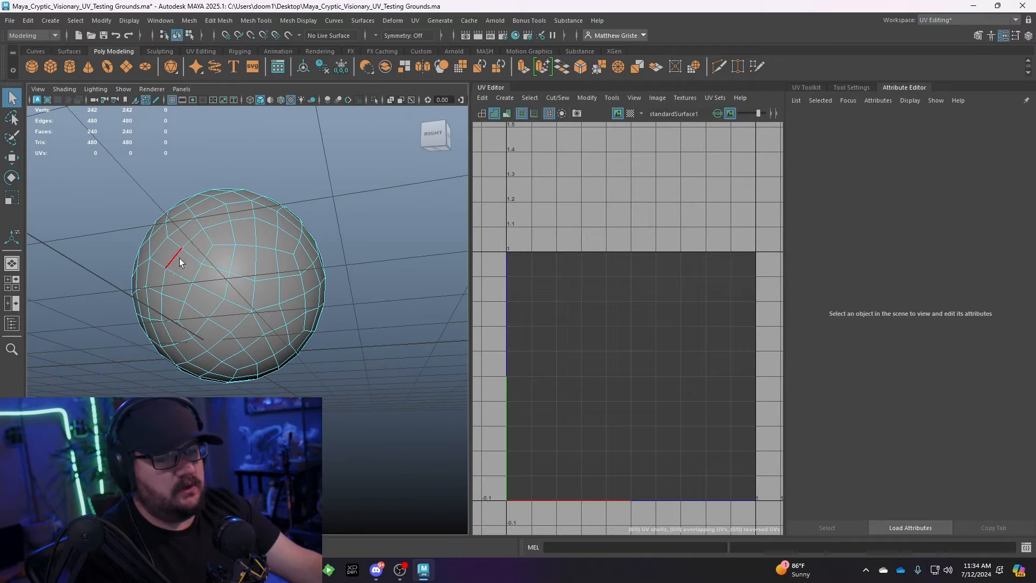
{"action": "left_click", "coordinate": [154, 261]}
{"action": "left_click_drag", "start_coordinate": [155, 261], "coordinate": [285, 283], "text": "alt"}
{"action": "double_click", "coordinate": [285, 283], "text": "shift"}
{"action": "left_click_drag", "start_coordinate": [287, 235], "coordinate": [192, 291], "text": "alt"}
{"action": "double_click", "coordinate": [266, 268], "text": "shift"}
{"action": "double_click", "coordinate": [184, 290], "text": "shift"}
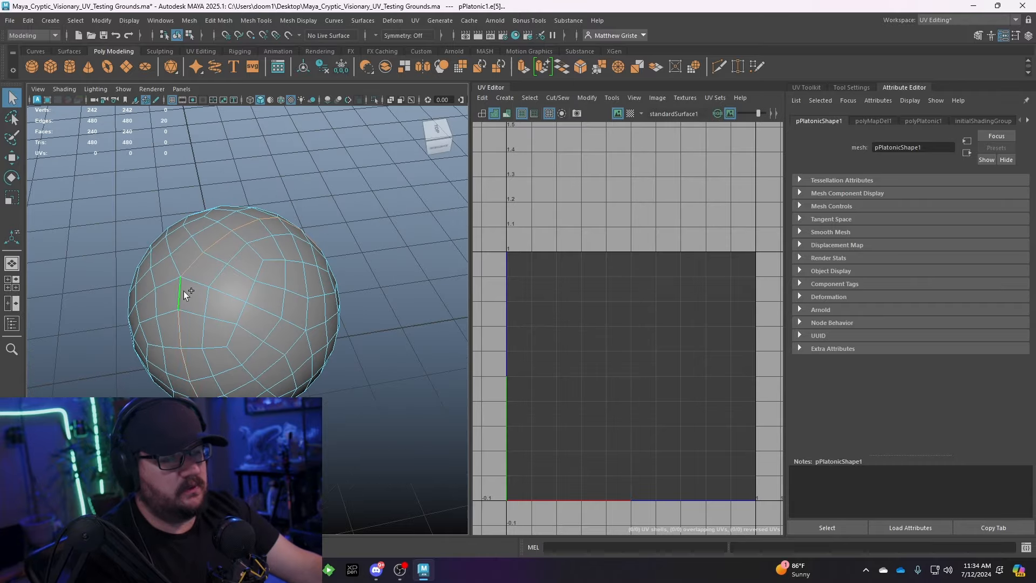
- Switch the platonic sphere to face selection and select a continuous patch of 60 faces covering one side of it
{"action": "scroll", "coordinate": [183, 291], "scroll_direction": "down", "scroll_amount": 4}
{"action": "left_click_drag", "start_coordinate": [259, 292], "coordinate": [280, 302], "text": "alt"}
{"action": "scroll", "coordinate": [238, 286], "scroll_direction": "up", "scroll_amount": 3}
{"action": "scroll", "coordinate": [243, 295], "scroll_direction": "up", "scroll_amount": 3}
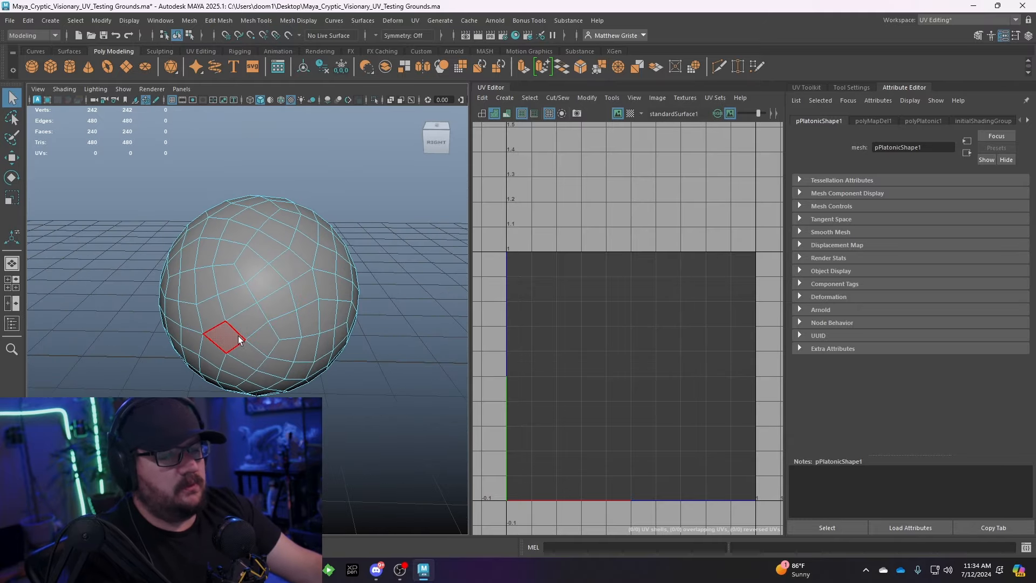
{"action": "left_click_drag", "start_coordinate": [238, 347], "coordinate": [252, 322], "text": "alt"}
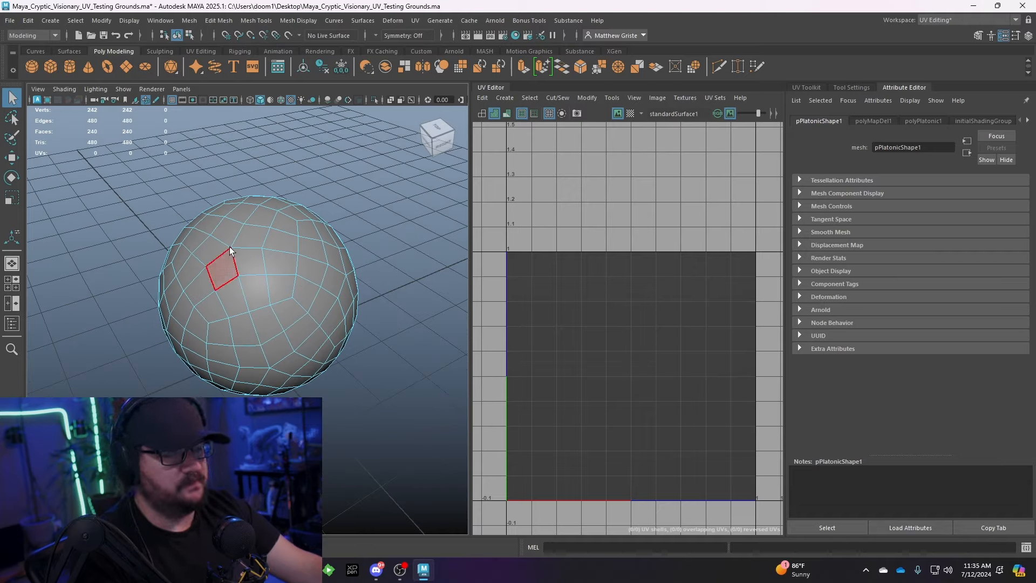
{"action": "mouse_move", "coordinate": [238, 228]}
{"action": "left_mouse_down", "text": "alt"}
{"action": "mouse_move", "coordinate": [205, 218]}
{"action": "mouse_move", "coordinate": [237, 244]}
{"action": "left_mouse_up", "text": "alt"}
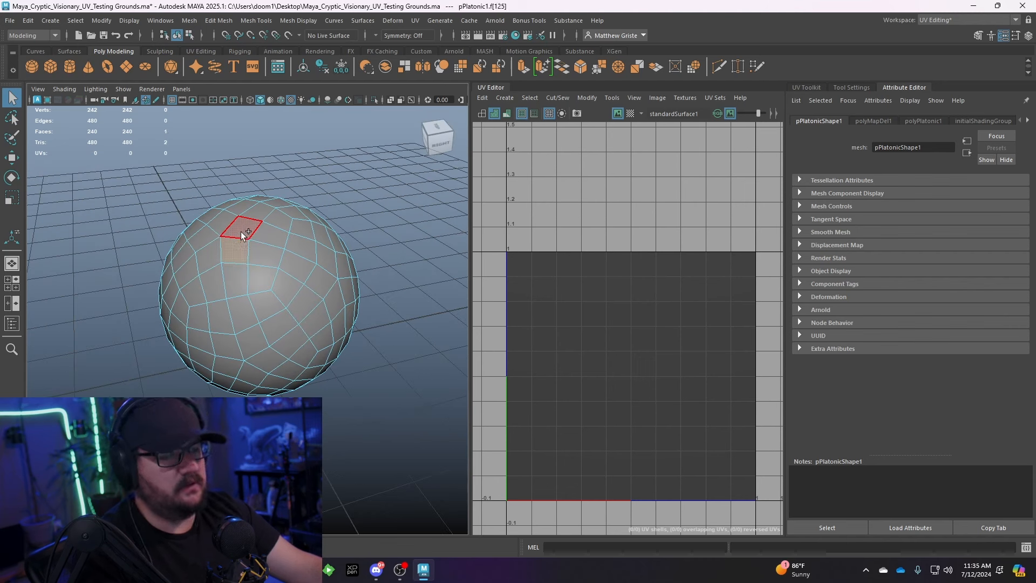
{"action": "double_click", "coordinate": [242, 230], "text": "shift"}
{"action": "left_click_drag", "start_coordinate": [241, 230], "coordinate": [241, 273], "text": "alt"}
{"action": "double_click", "coordinate": [239, 263], "text": "shift"}
{"action": "left_click", "coordinate": [251, 257], "text": "shift"}
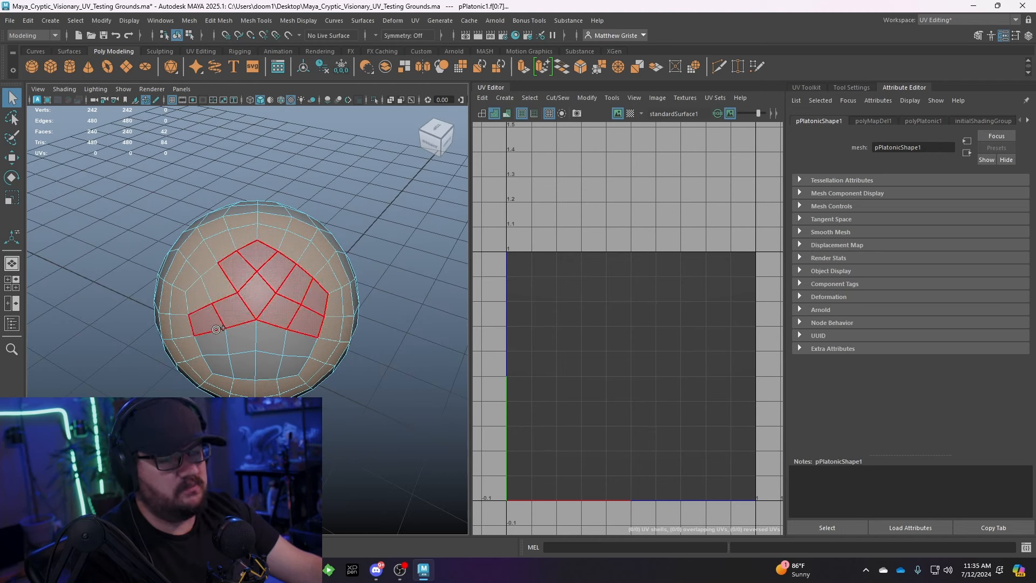
{"action": "double_click", "coordinate": [292, 360], "text": "shift"}
{"action": "left_click_drag", "start_coordinate": [292, 359], "coordinate": [306, 297], "text": "alt"}
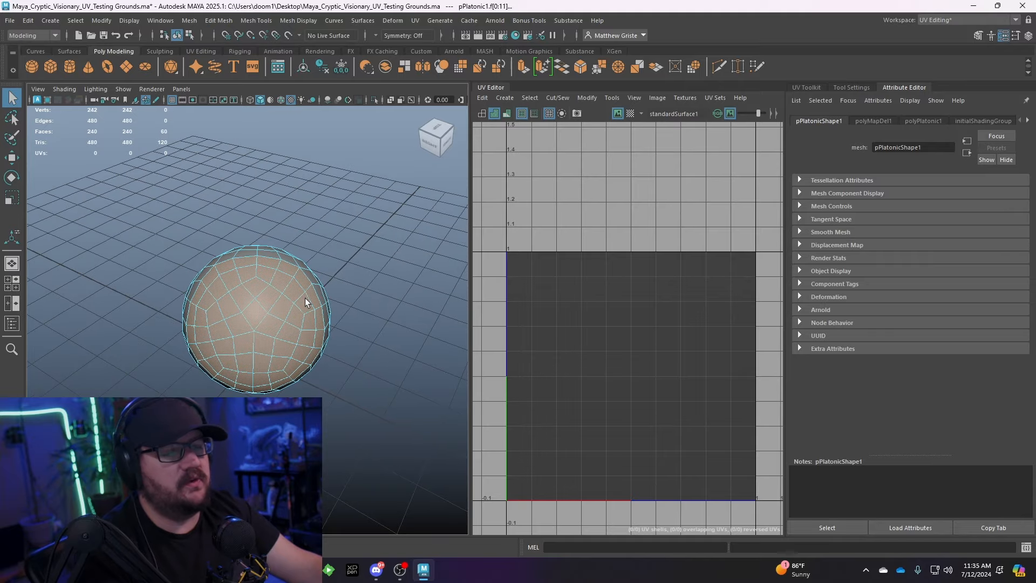
{"action": "scroll", "coordinate": [305, 298], "scroll_direction": "up", "scroll_amount": 2}
{"action": "middle_click_drag", "start_coordinate": [305, 298], "coordinate": [290, 291], "text": "alt"}
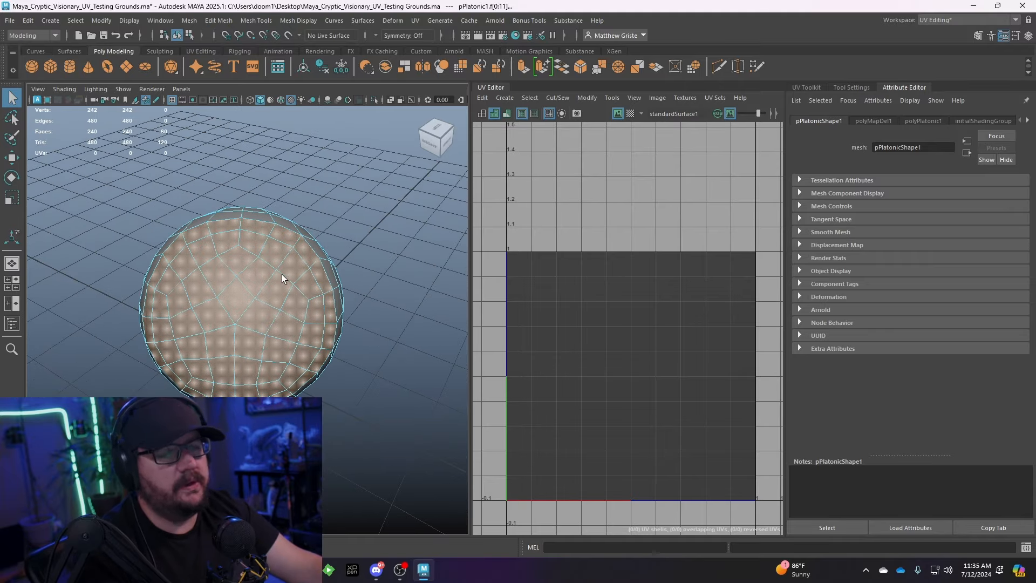
{"action": "left_click_drag", "start_coordinate": [283, 277], "coordinate": [273, 257], "text": "alt"}
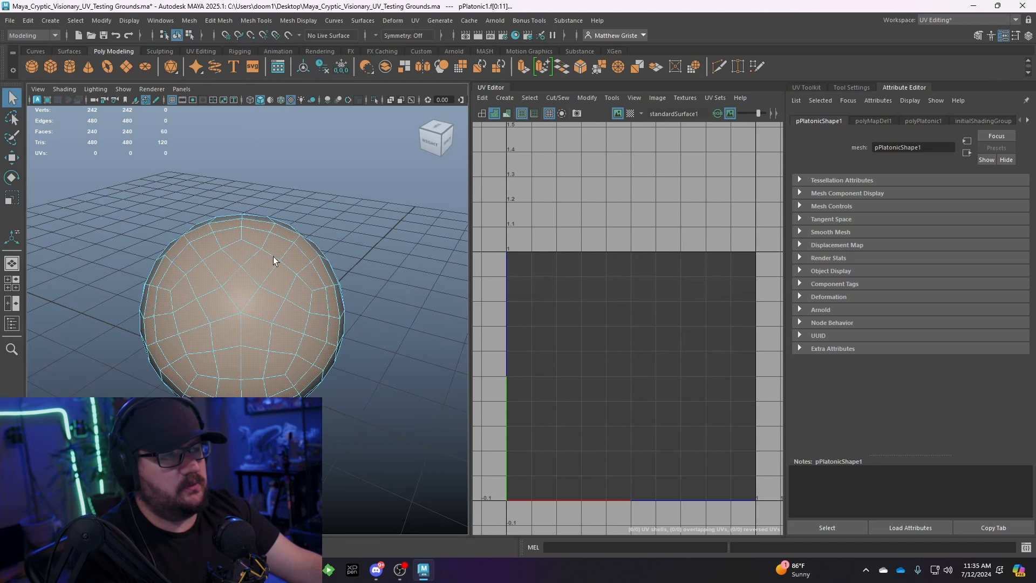
- Apply a camera-based UV projection to the selected patch, then shrink the shell and place it in the UV tile's upper-left area
{"action": "left_click", "coordinate": [414, 20]}
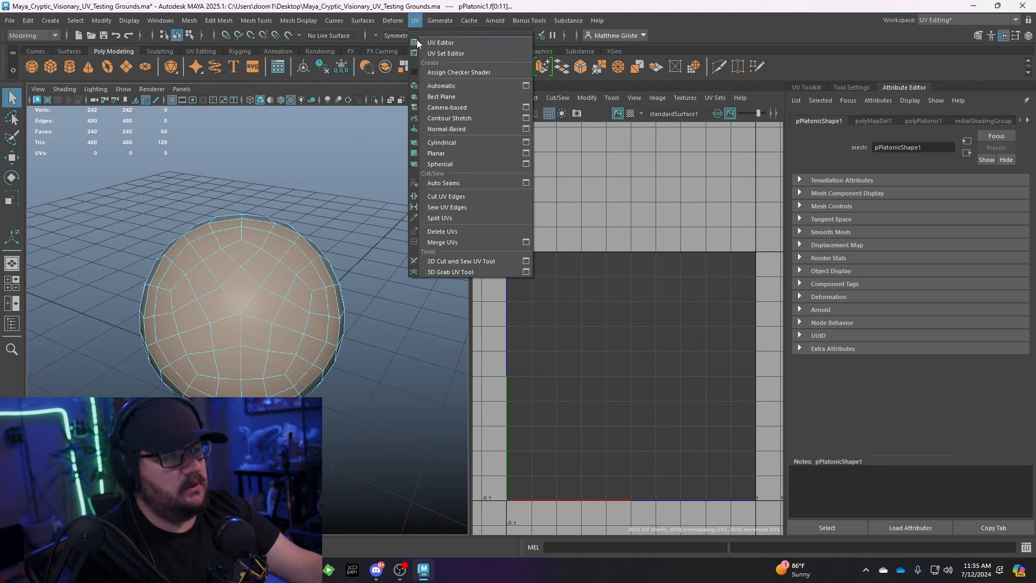
{"action": "left_click", "coordinate": [447, 111]}
{"action": "right_click_drag", "start_coordinate": [599, 316], "coordinate": [542, 295]}
{"action": "key", "text": "r"}
{"action": "left_click_drag", "start_coordinate": [629, 370], "coordinate": [558, 302]}
{"action": "key", "text": "w"}
- Select a second continuous patch of 60 faces on the side of the sphere next to the first projected patch
{"action": "left_click_drag", "start_coordinate": [368, 290], "coordinate": [238, 272], "text": "alt"}
{"action": "right_click_drag", "start_coordinate": [165, 278], "coordinate": [161, 296]}
{"action": "double_click", "coordinate": [171, 277]}
{"action": "left_click_drag", "start_coordinate": [182, 277], "coordinate": [206, 345], "text": "alt"}
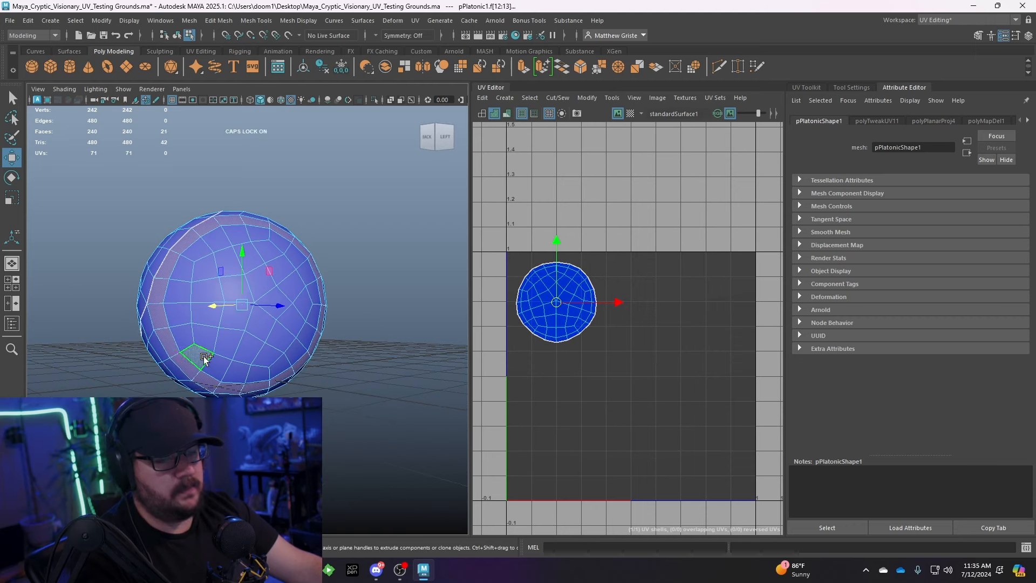
{"action": "double_click", "coordinate": [184, 336], "text": "shift"}
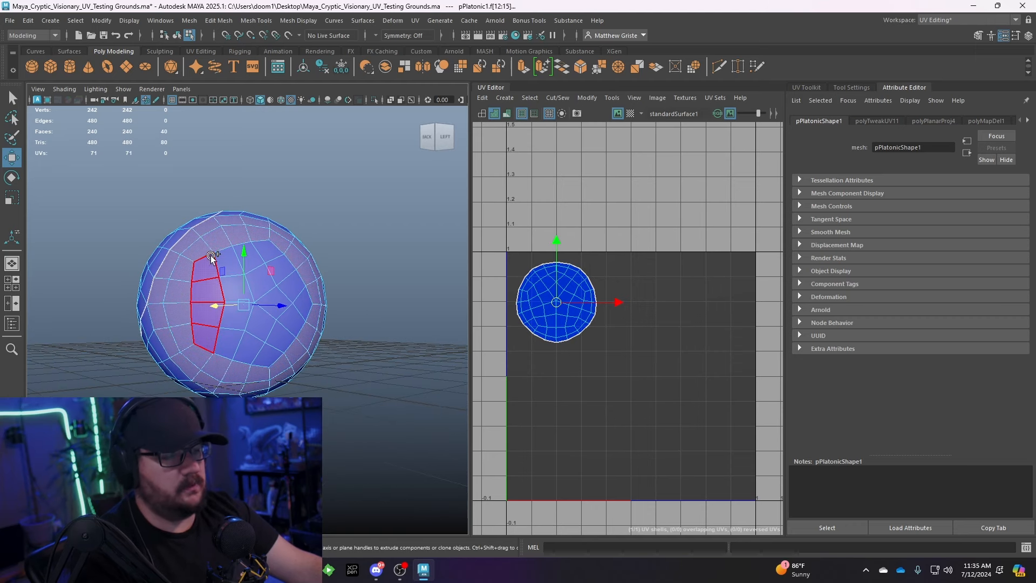
{"action": "mouse_move", "coordinate": [211, 255]}
{"action": "left_mouse_down", "text": "shift"}
{"action": "mouse_move", "coordinate": [299, 304]}
{"action": "mouse_move", "coordinate": [226, 326]}
{"action": "left_mouse_up", "text": "shift"}
{"action": "mouse_move", "coordinate": [267, 299]}
{"action": "left_mouse_down", "text": "shift"}
{"action": "mouse_move", "coordinate": [254, 327]}
{"action": "mouse_move", "coordinate": [297, 318]}
{"action": "left_mouse_up", "text": "shift"}
{"action": "key", "text": "alt+d"}
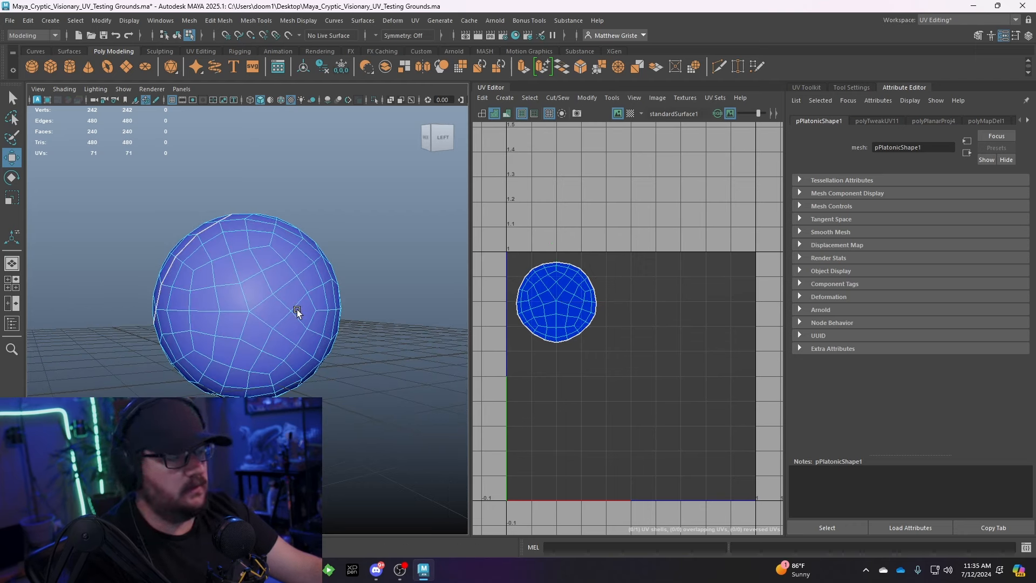
{"action": "key", "text": "ctrl+z"}
- Project the second patch camera-based, shrink its UV shell to match the first, and place it to the first shell's right
{"action": "left_click", "coordinate": [415, 21]}
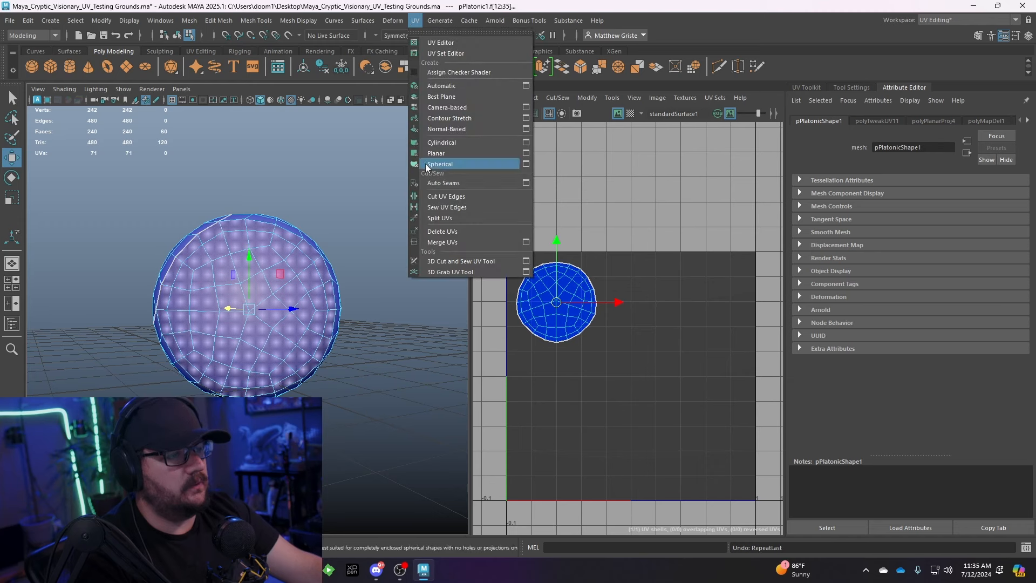
{"action": "left_click", "coordinate": [443, 107]}
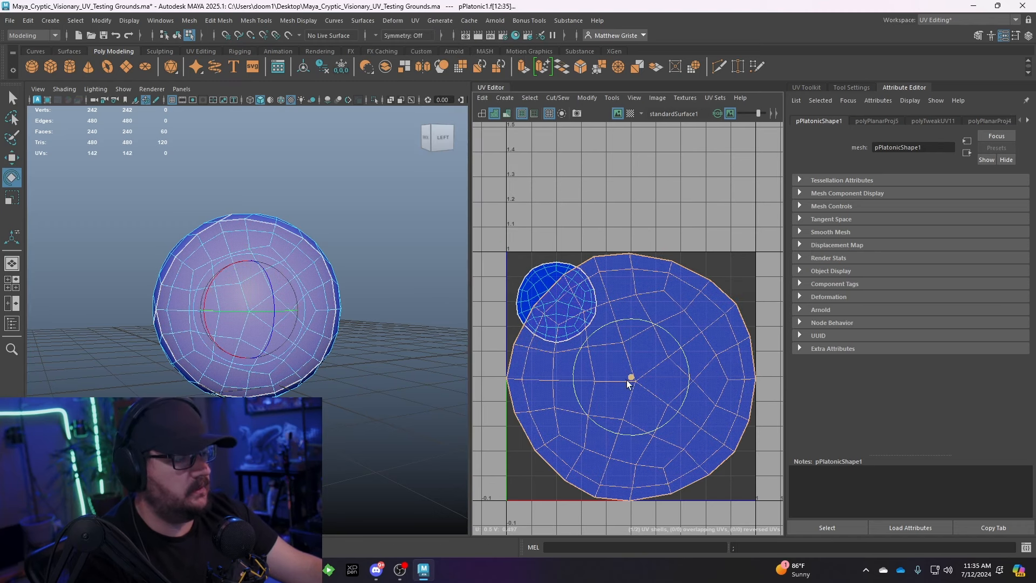
{"action": "key", "text": "r"}
{"action": "left_click_drag", "start_coordinate": [629, 378], "coordinate": [546, 307]}
{"action": "key", "text": "w"}
{"action": "key", "text": "e"}
{"action": "key", "text": "r"}
{"action": "key", "text": "w"}
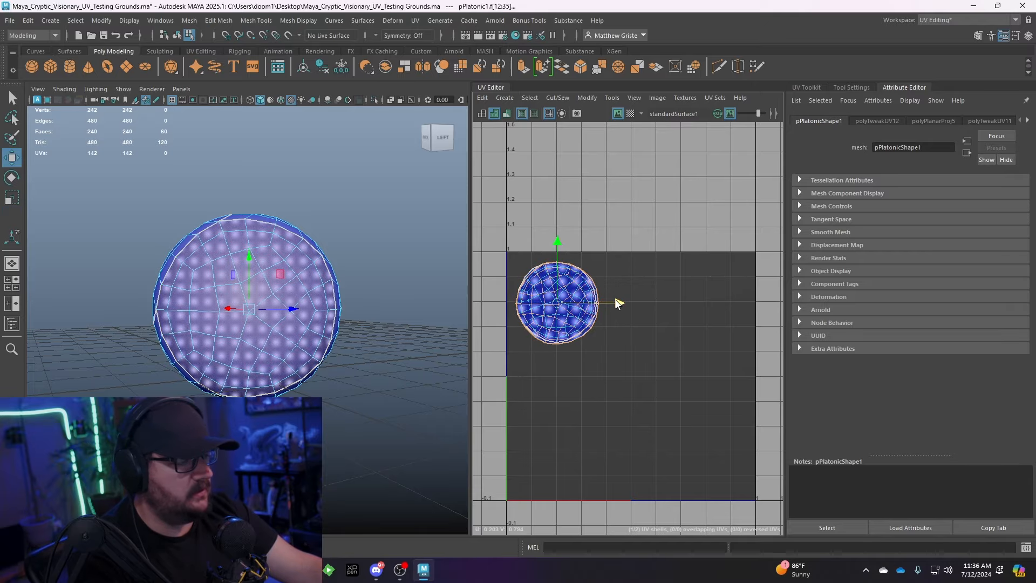
{"action": "left_click_drag", "start_coordinate": [616, 300], "coordinate": [703, 301]}
- Select a third continuous patch of 60 faces on the front of the sphere, bordering the projected patches
{"action": "left_click_drag", "start_coordinate": [254, 329], "coordinate": [410, 228], "text": "alt"}
{"action": "left_click_drag", "start_coordinate": [278, 272], "coordinate": [324, 237], "text": "alt"}
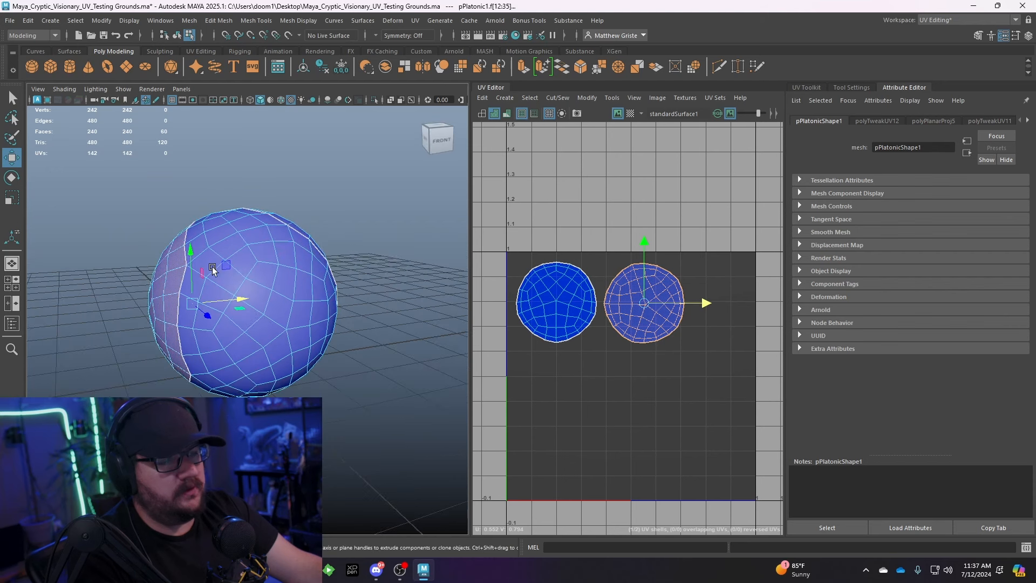
{"action": "right_click_drag", "start_coordinate": [208, 273], "coordinate": [195, 287]}
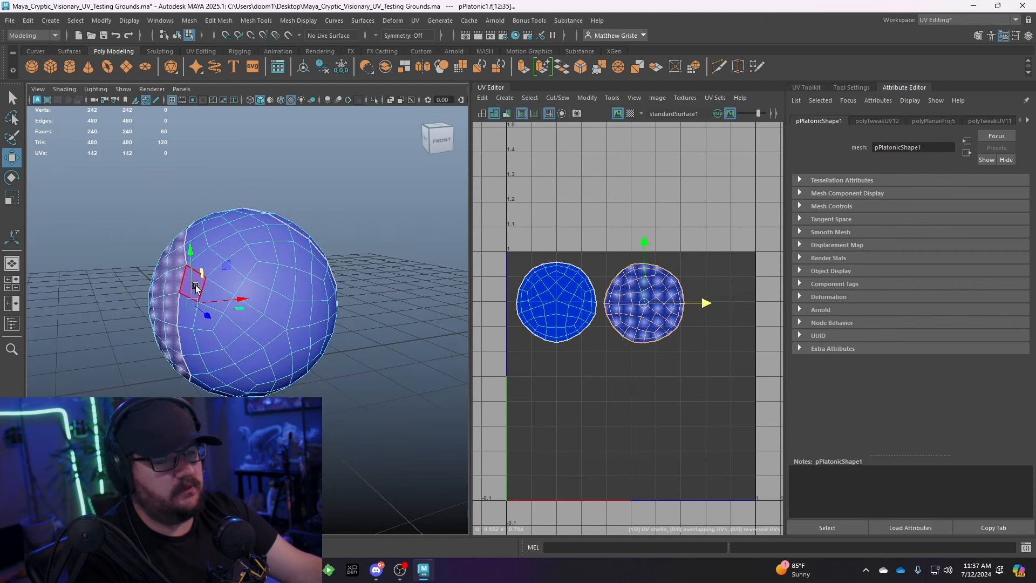
{"action": "left_click", "coordinate": [185, 285]}
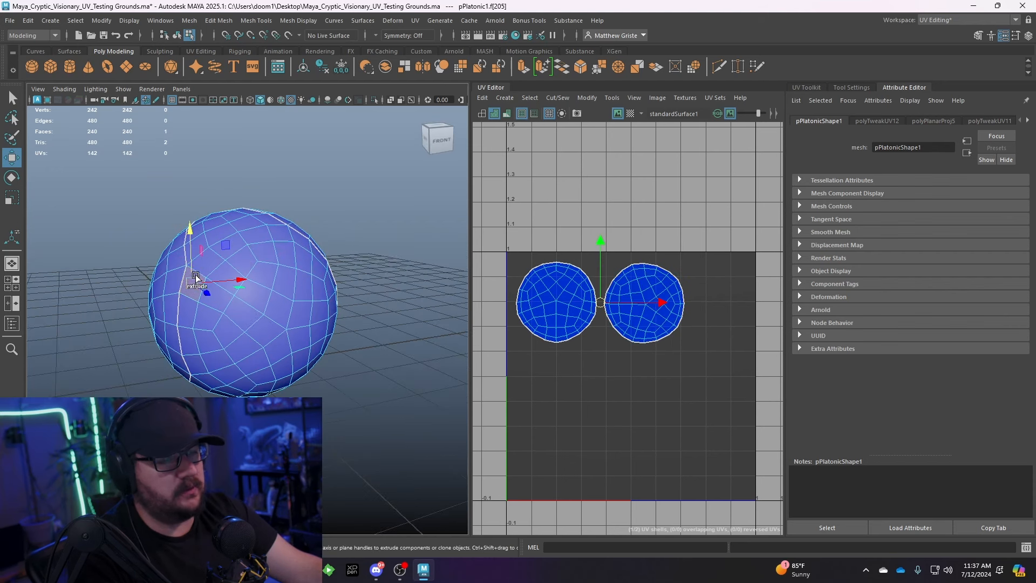
{"action": "double_click", "coordinate": [209, 264], "text": "shift"}
{"action": "left_click", "coordinate": [224, 277], "text": "shift"}
{"action": "double_click", "coordinate": [220, 300], "text": "shift"}
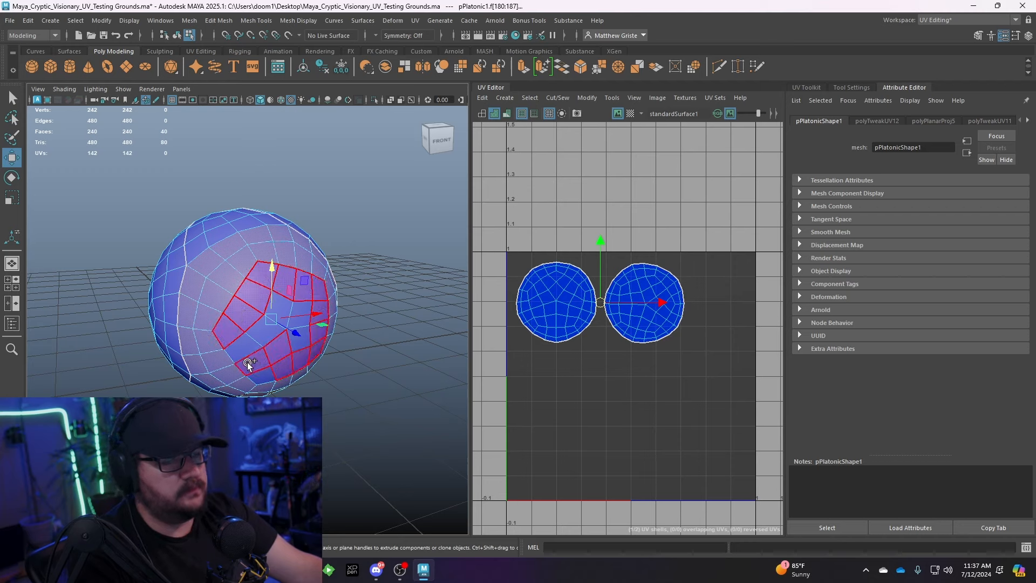
{"action": "double_click", "coordinate": [287, 351], "text": "shift"}
{"action": "left_click_drag", "start_coordinate": [287, 350], "coordinate": [265, 307], "text": "alt"}
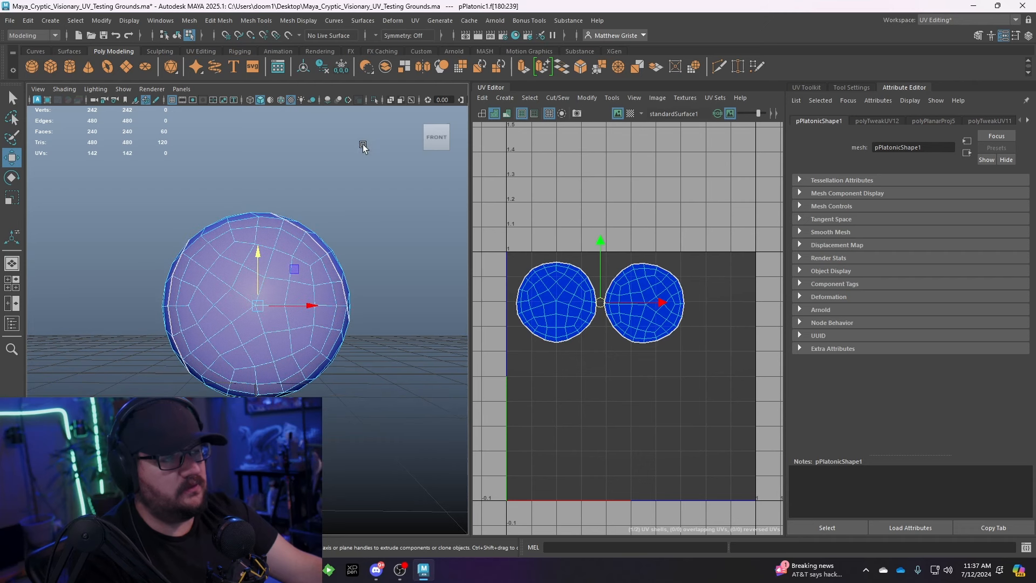
- Project the third patch camera-based, shrink its UV shell to match the others, and place it below the first shell
{"action": "left_click", "coordinate": [415, 20]}
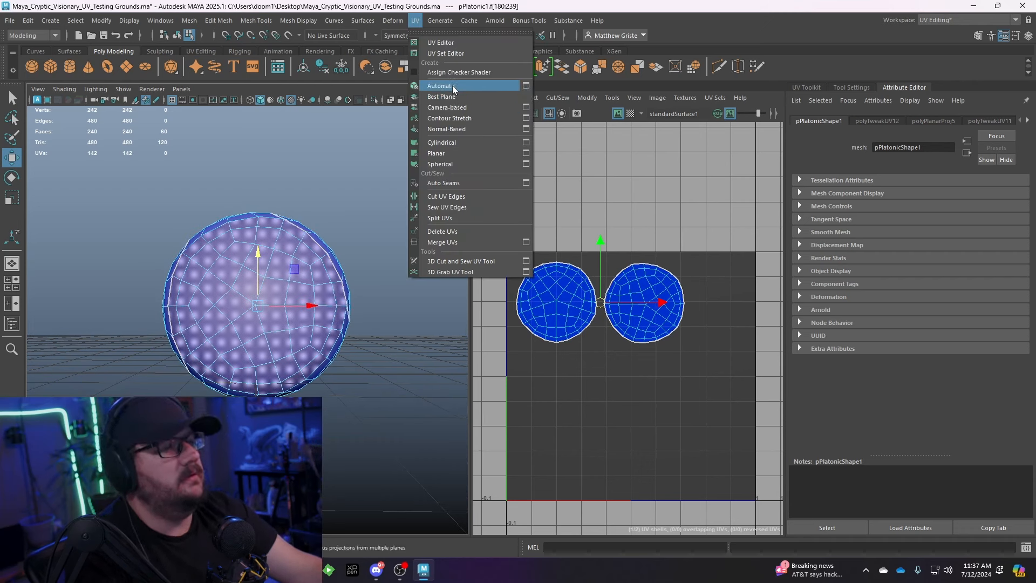
{"action": "left_click", "coordinate": [450, 109]}
{"action": "key", "text": "e"}
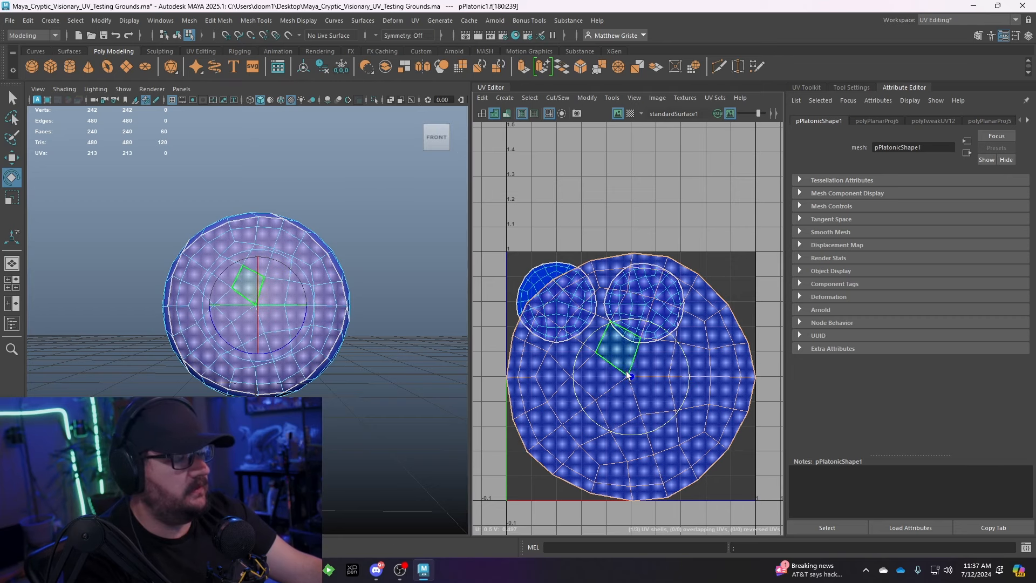
{"action": "key", "text": "r"}
{"action": "left_click_drag", "start_coordinate": [630, 376], "coordinate": [562, 386]}
{"action": "key", "text": "w"}
{"action": "key", "text": "r"}
{"action": "key", "text": "w"}
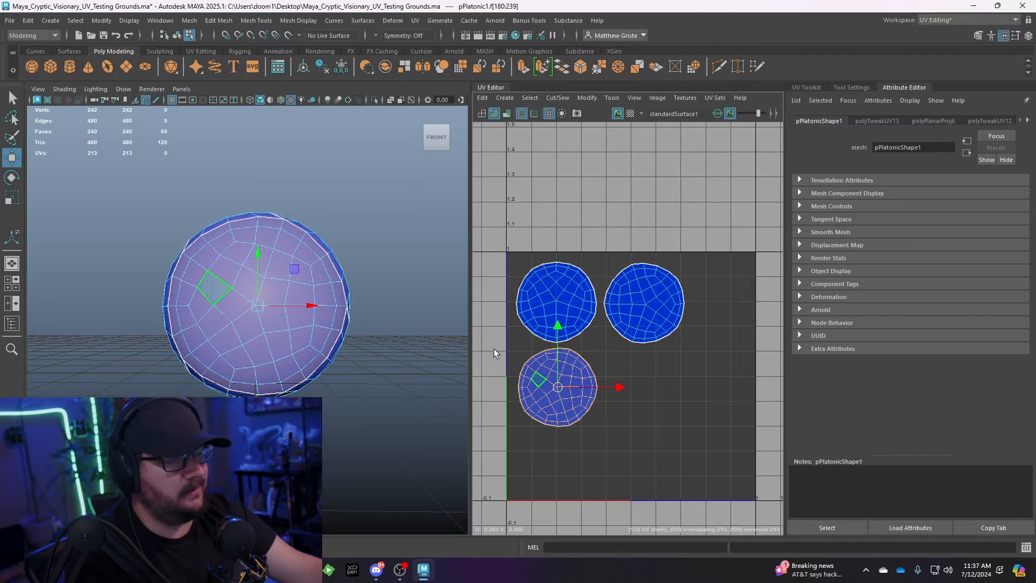
- Select the rounded triangular patch of 48 unprojected faces on the underside of the sphere
{"action": "left_click_drag", "start_coordinate": [398, 301], "coordinate": [281, 346], "text": "alt"}
{"action": "left_click", "coordinate": [389, 338]}
{"action": "left_click_drag", "start_coordinate": [242, 312], "coordinate": [202, 408], "text": "alt"}
{"action": "scroll", "coordinate": [227, 387], "scroll_direction": "up", "scroll_amount": 3}
{"action": "left_click", "coordinate": [202, 407]}
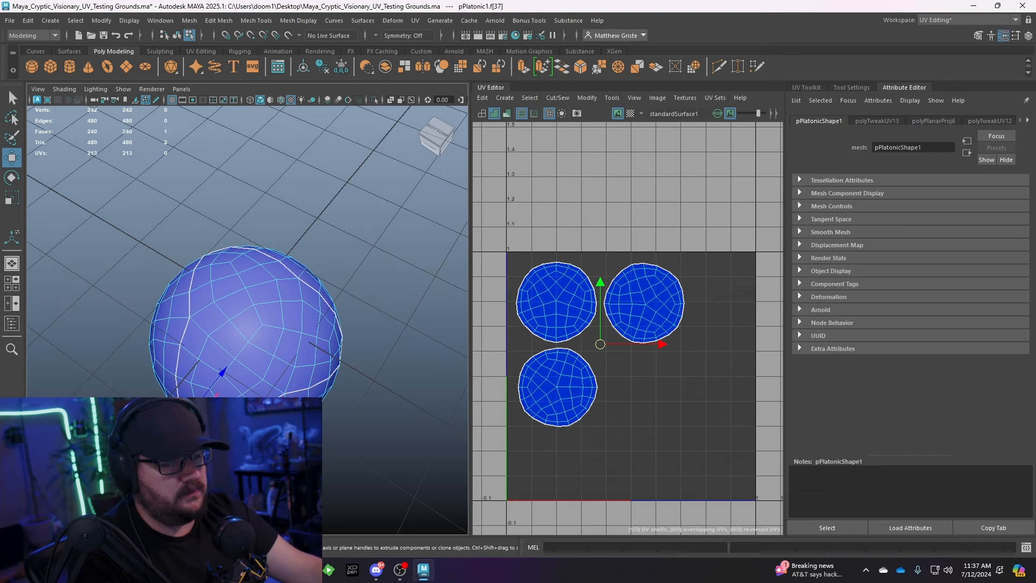
{"action": "double_click", "coordinate": [221, 405], "text": "shift"}
{"action": "key", "text": "ctrl+z"}
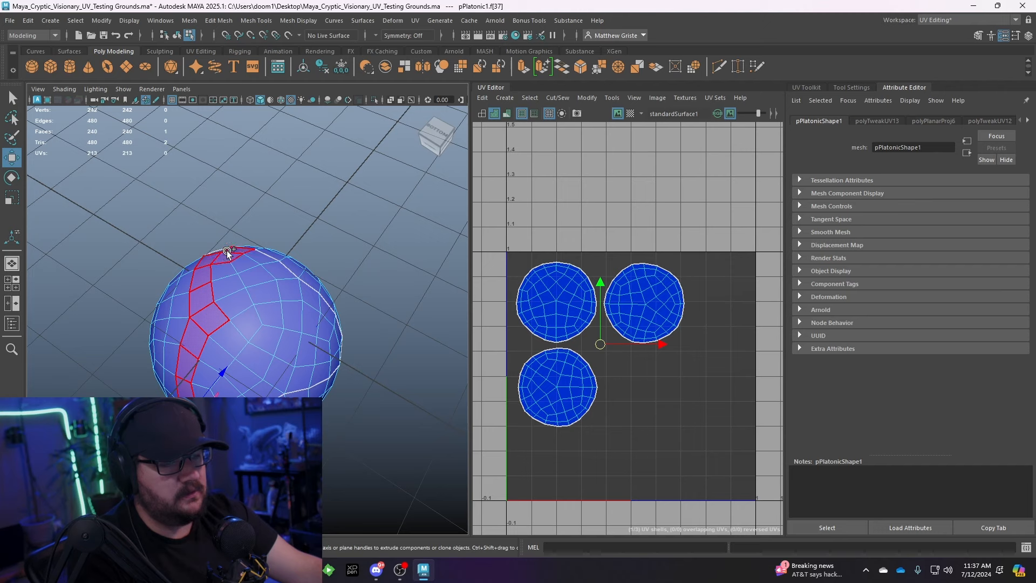
{"action": "double_click", "coordinate": [280, 288], "text": "shift"}
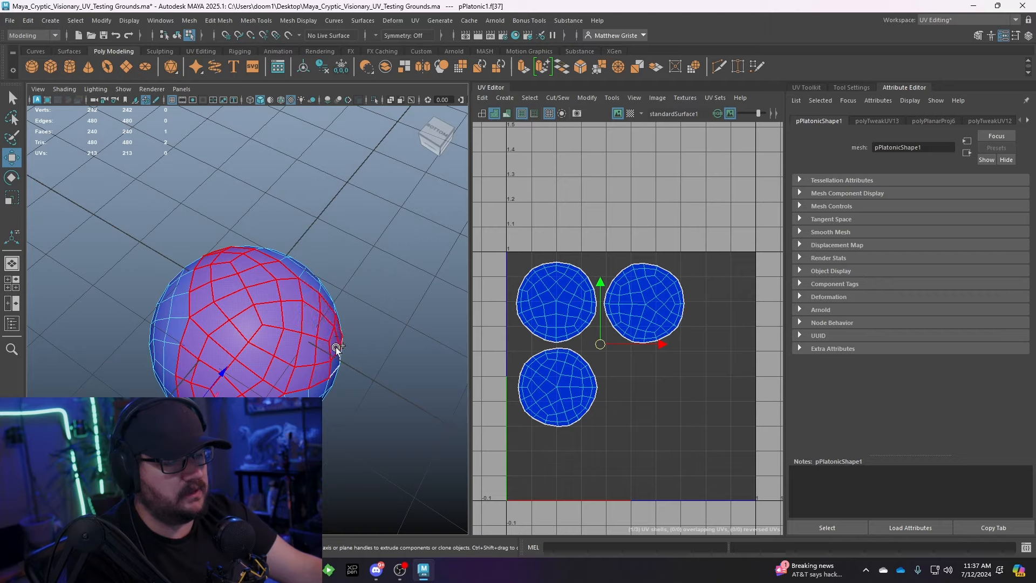
{"action": "mouse_move", "coordinate": [336, 347]}
{"action": "left_mouse_down", "text": "shift"}
{"action": "mouse_move", "coordinate": [336, 364]}
{"action": "mouse_move", "coordinate": [203, 312]}
{"action": "mouse_move", "coordinate": [223, 359]}
{"action": "mouse_move", "coordinate": [261, 324]}
{"action": "mouse_move", "coordinate": [268, 313]}
{"action": "mouse_move", "coordinate": [242, 309]}
{"action": "mouse_move", "coordinate": [259, 302]}
{"action": "left_mouse_up", "text": "shift"}
- Project the 48-face patch camera-based, shrink its UV shell, and place it below the second circular shell
{"action": "left_click", "coordinate": [415, 20]}
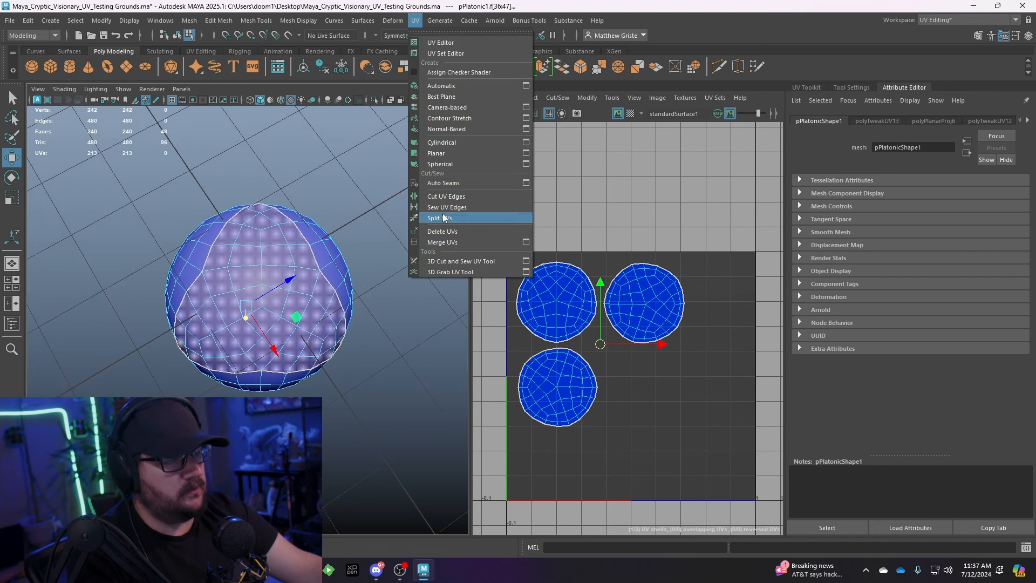
{"action": "left_click", "coordinate": [465, 109]}
{"action": "key", "text": "r"}
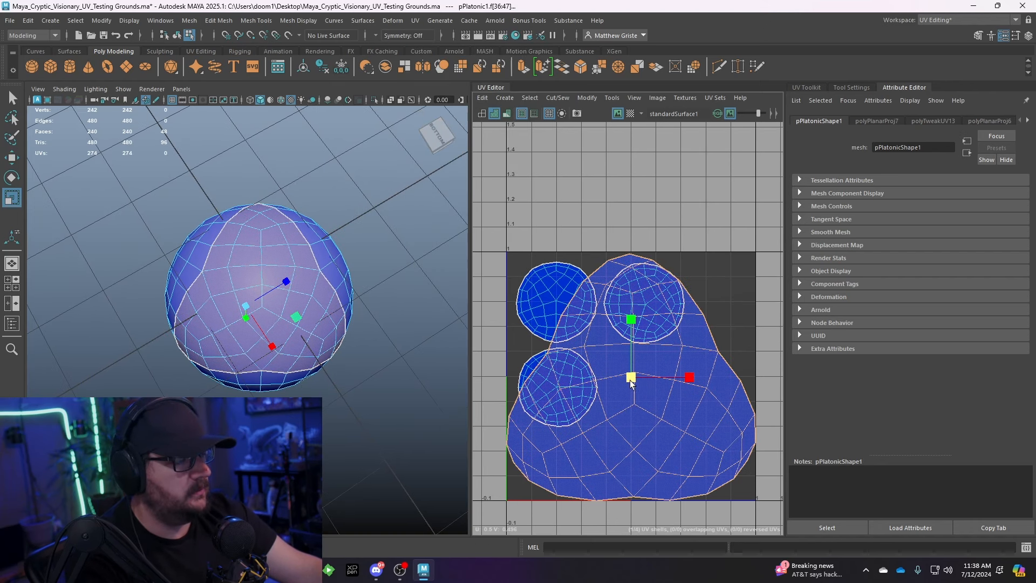
{"action": "mouse_move", "coordinate": [630, 380]}
{"action": "left_mouse_down"}
{"action": "mouse_move", "coordinate": [598, 380]}
{"action": "mouse_move", "coordinate": [637, 396]}
{"action": "left_mouse_up"}
{"action": "key", "text": "w"}
{"action": "key", "text": "r"}
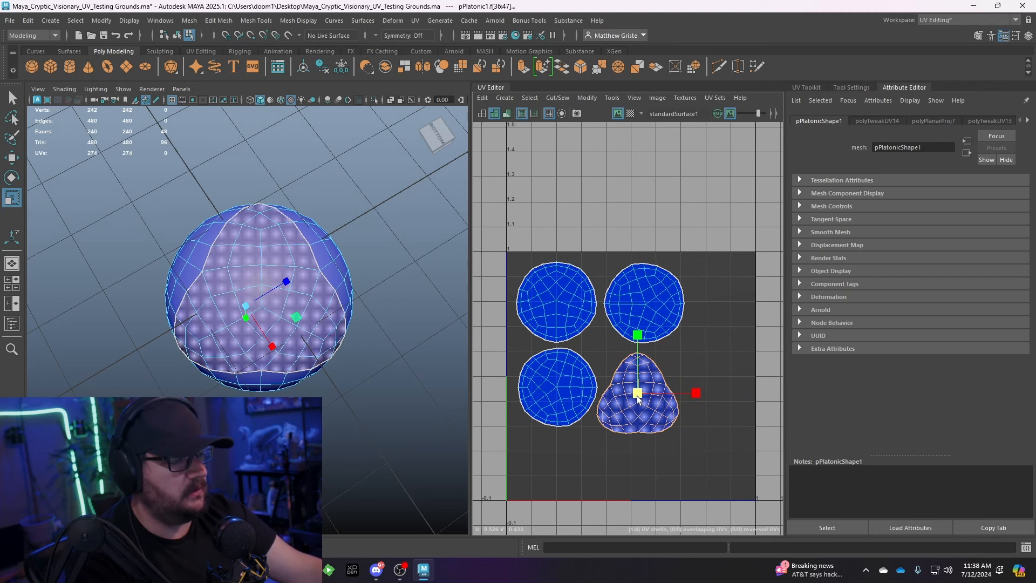
- Select the remaining triangular patch of 12 faces on top of the sphere and face it squarely
{"action": "left_click_drag", "start_coordinate": [410, 334], "coordinate": [334, 170], "text": "alt"}
{"action": "left_click", "coordinate": [221, 266]}
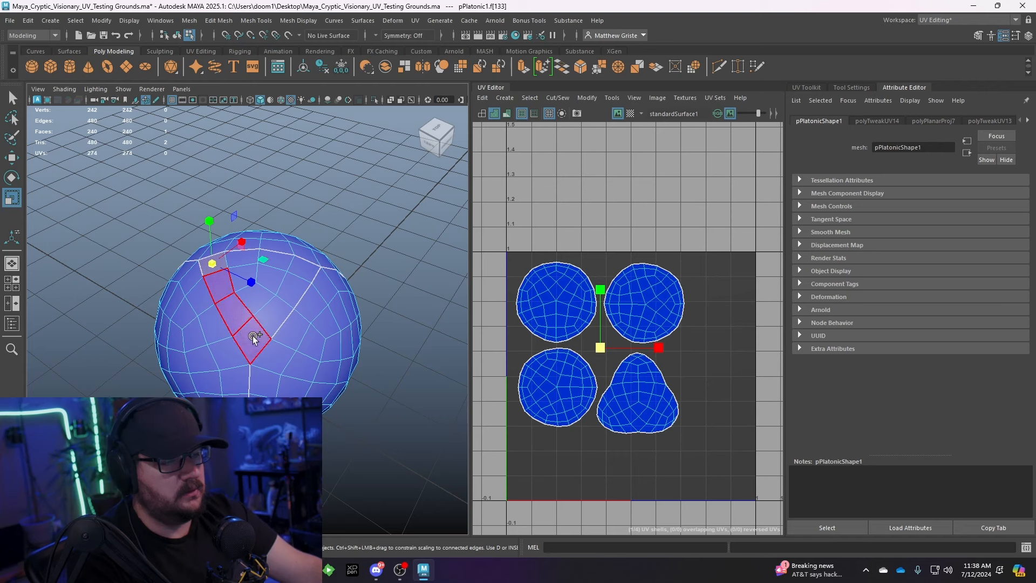
{"action": "left_click", "coordinate": [245, 289]}
{"action": "left_click_drag", "start_coordinate": [245, 290], "coordinate": [302, 308], "text": "alt"}
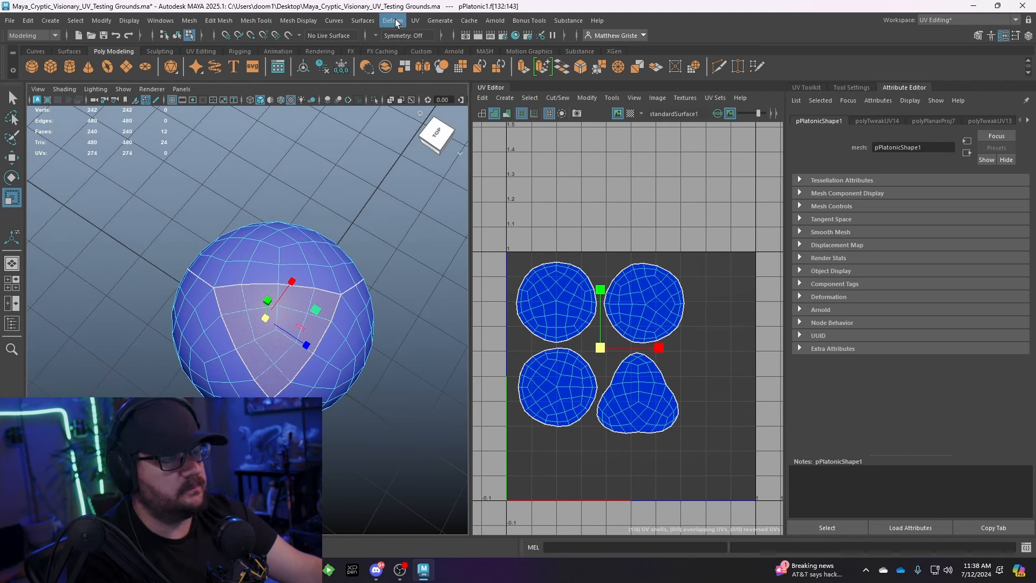
- Project the 12-face triangular patch camera-based, shrink its UV shell, and place it right of the 48-face shell
{"action": "left_click", "coordinate": [415, 21]}
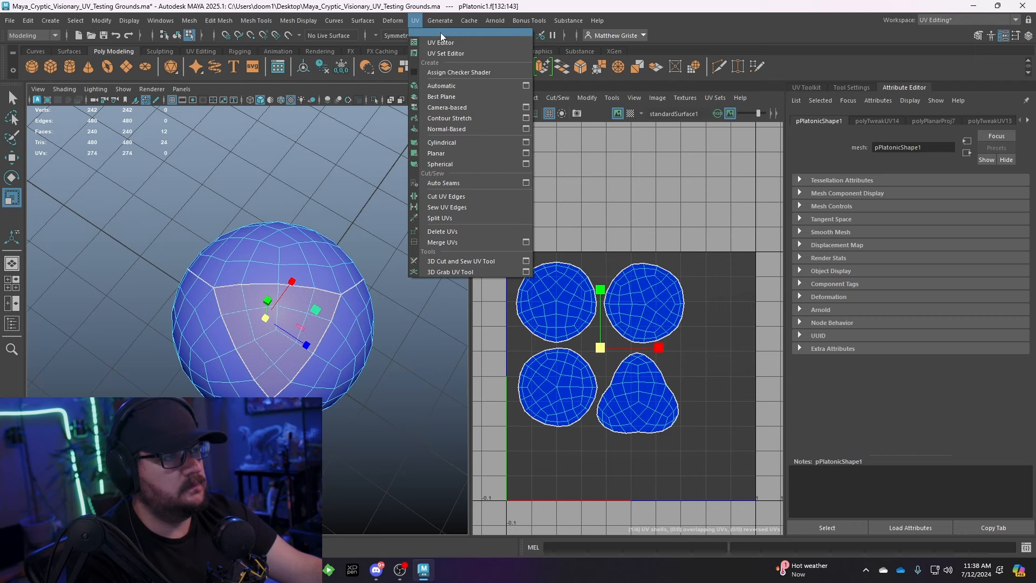
{"action": "left_click", "coordinate": [442, 107]}
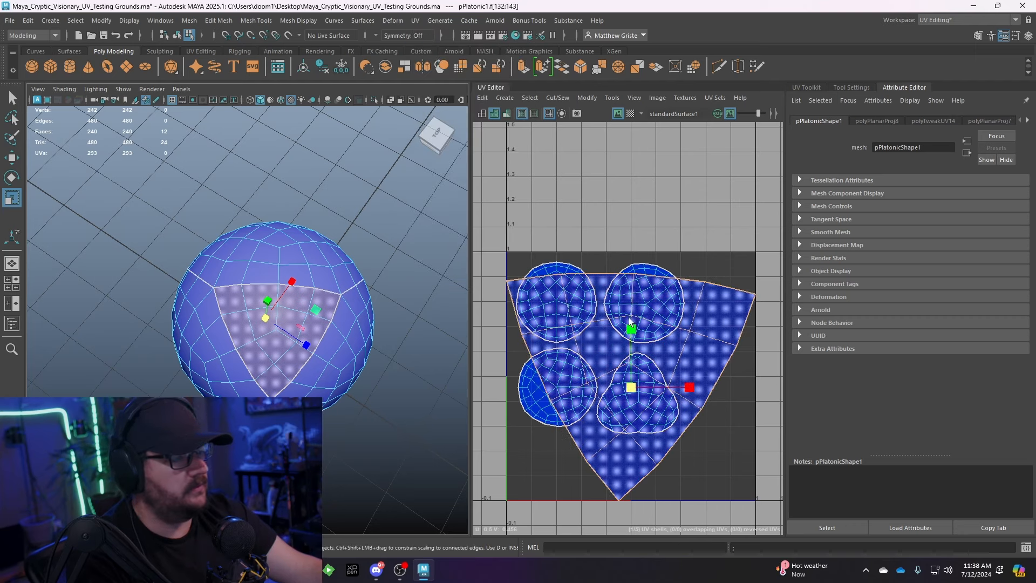
{"action": "left_click_drag", "start_coordinate": [627, 387], "coordinate": [696, 372]}
{"action": "key", "text": "w"}
{"action": "key", "text": "e"}
{"action": "key", "text": "r"}
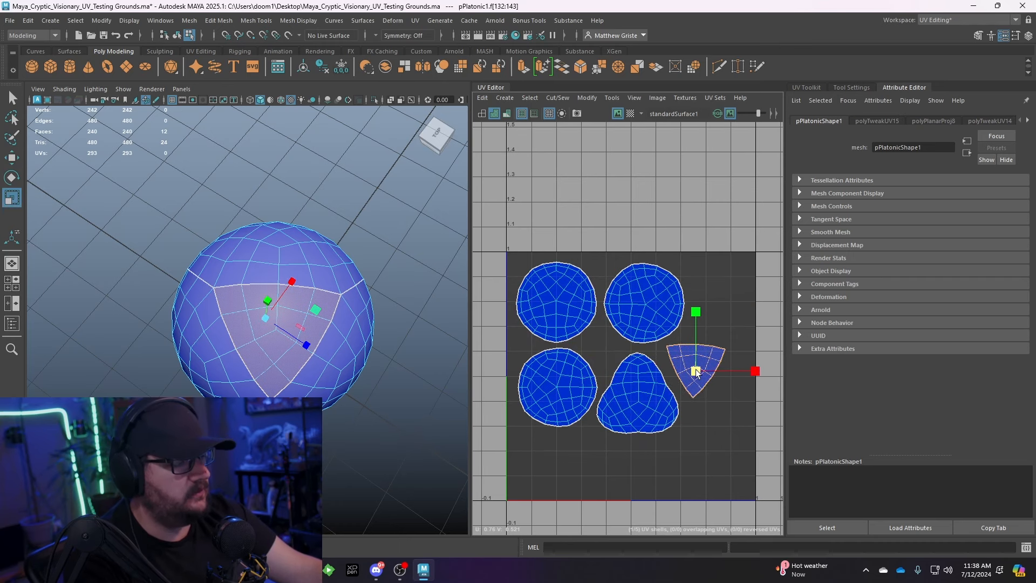
- Return the sphere to object mode, assign it the existing checker material, and examine the checker pattern across the seams
{"action": "right_click_drag", "start_coordinate": [282, 250], "coordinate": [384, 251]}
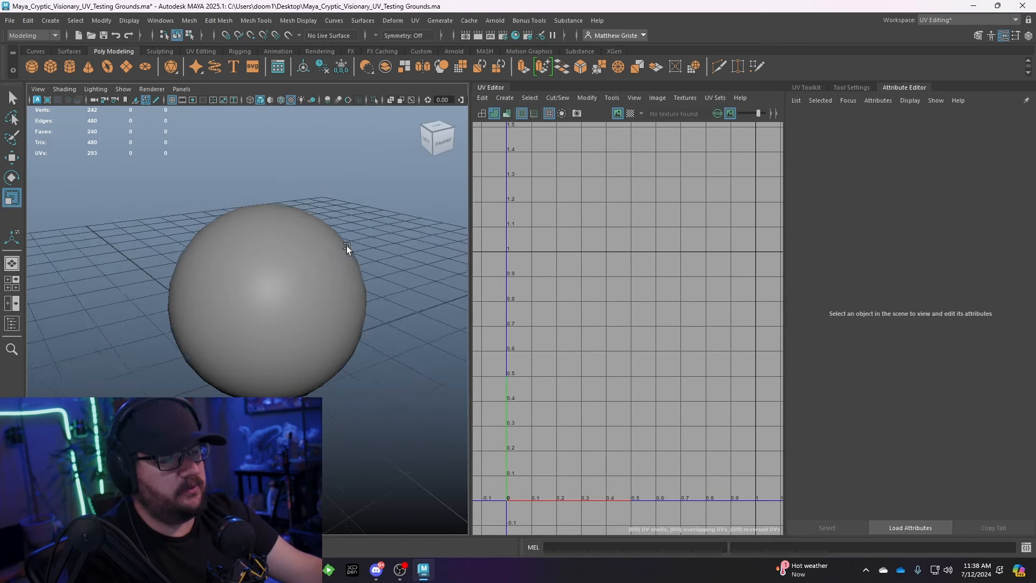
{"action": "left_click", "coordinate": [347, 247]}
{"action": "right_click", "coordinate": [283, 244]}
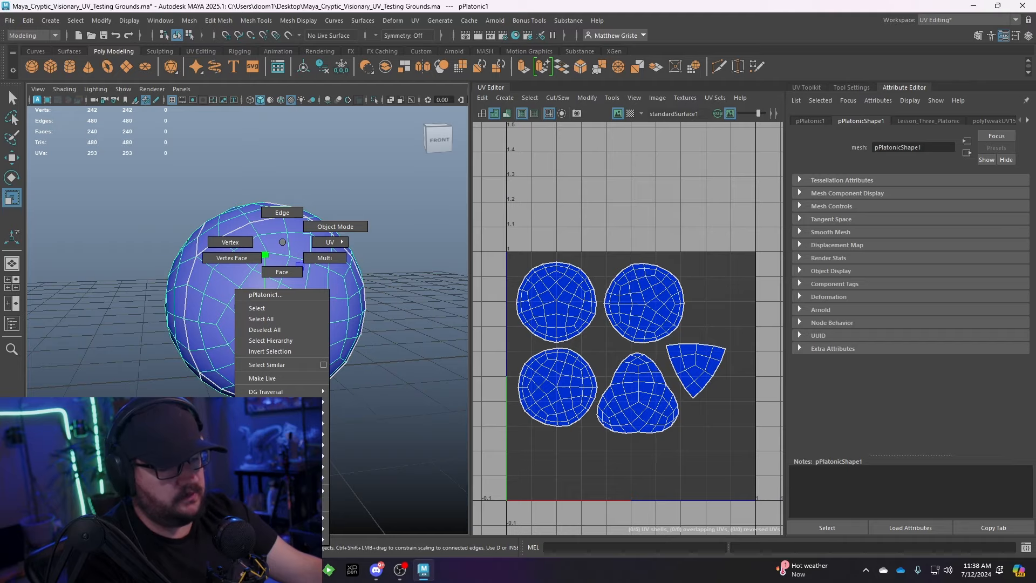
{"action": "mouse_move", "coordinate": [280, 540]}
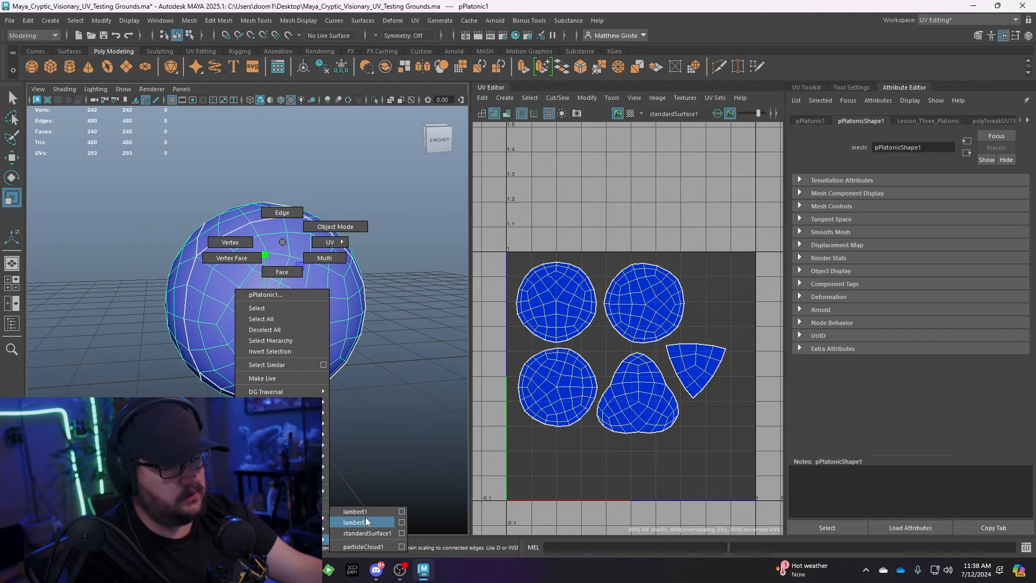
{"action": "left_click", "coordinate": [368, 533]}
{"action": "left_click", "coordinate": [398, 292]}
{"action": "left_click_drag", "start_coordinate": [398, 292], "coordinate": [132, 349], "text": "alt"}
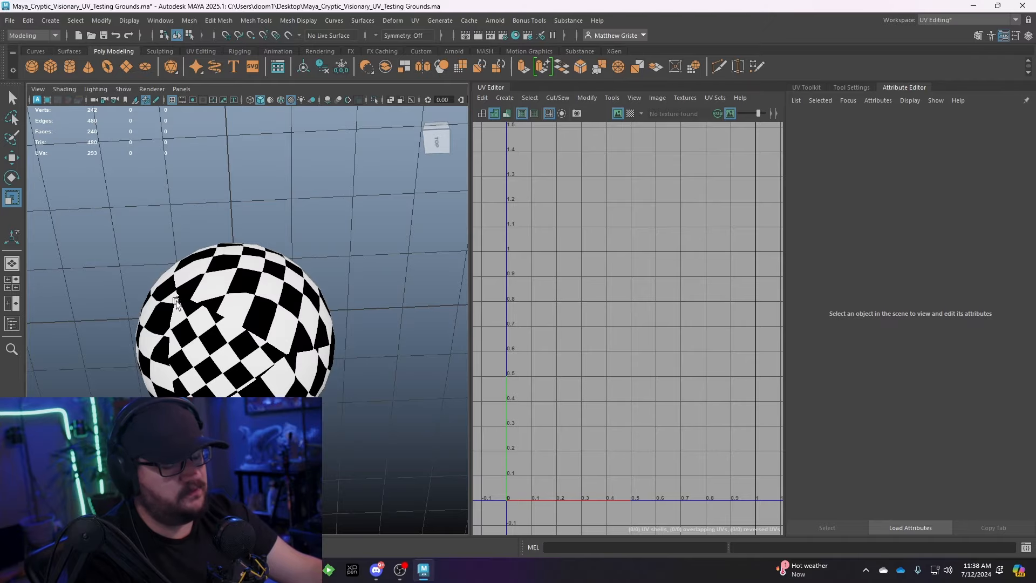
{"action": "left_click_drag", "start_coordinate": [176, 300], "coordinate": [259, 190], "text": "alt"}
- Select the rounded triangular UV shell in shell selection mode and move it lower in the UV tile, clear of its neighbours
{"action": "left_click", "coordinate": [255, 225]}
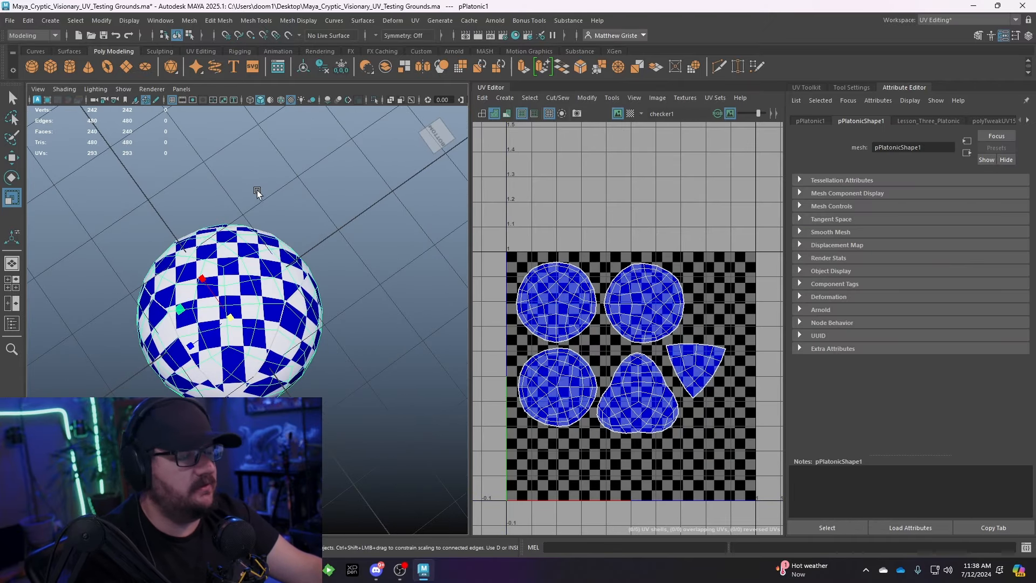
{"action": "scroll", "coordinate": [243, 253], "scroll_direction": "up", "scroll_amount": 3}
{"action": "scroll", "coordinate": [625, 312], "scroll_direction": "up", "scroll_amount": 2}
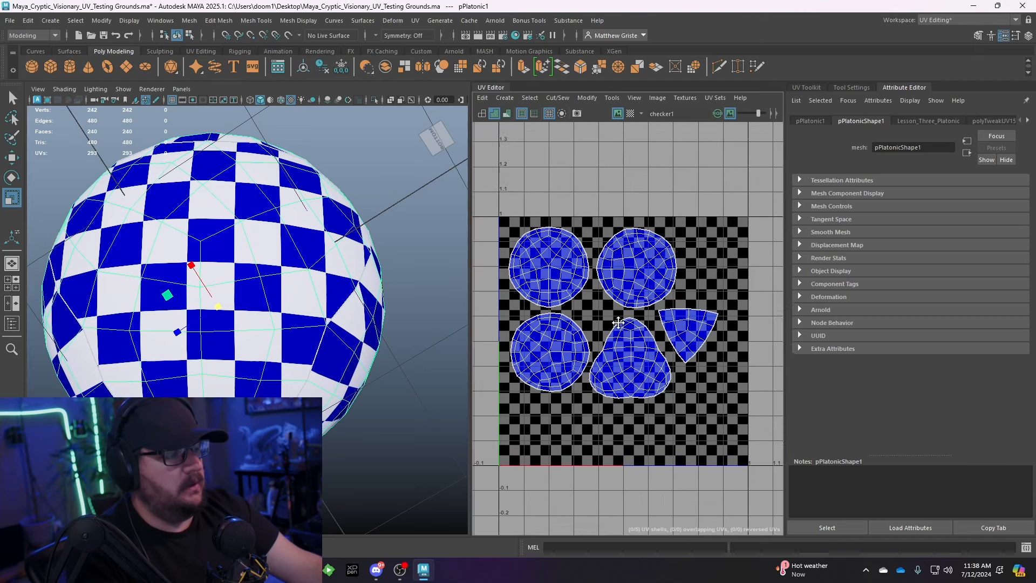
{"action": "scroll", "coordinate": [624, 312], "scroll_direction": "up", "scroll_amount": 2}
{"action": "right_click_drag", "start_coordinate": [615, 302], "coordinate": [580, 274]}
{"action": "left_click", "coordinate": [599, 323]}
{"action": "key", "text": "w"}
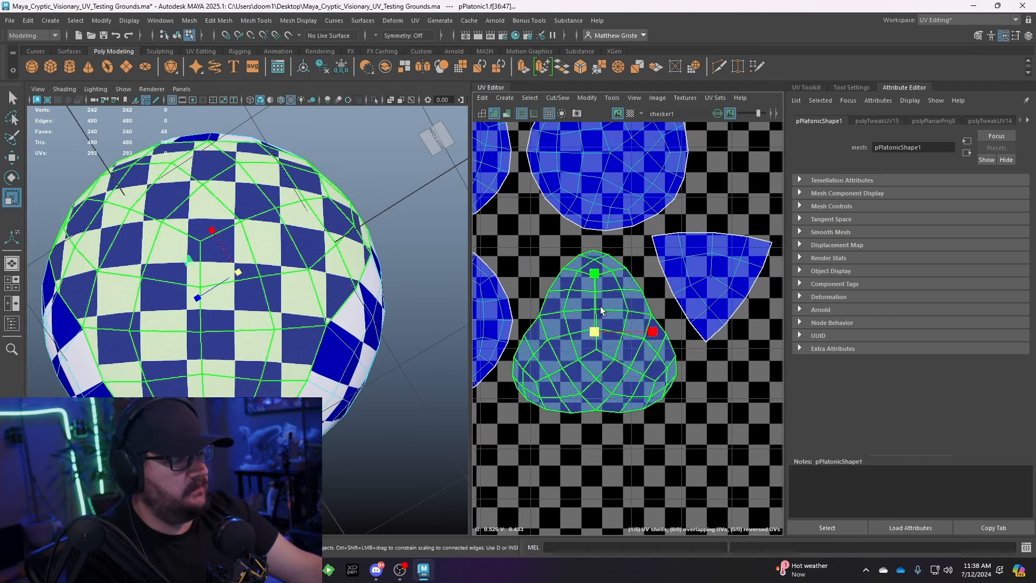
{"action": "scroll", "coordinate": [600, 330], "scroll_direction": "down", "scroll_amount": 2}
{"action": "left_click_drag", "start_coordinate": [599, 327], "coordinate": [604, 364]}
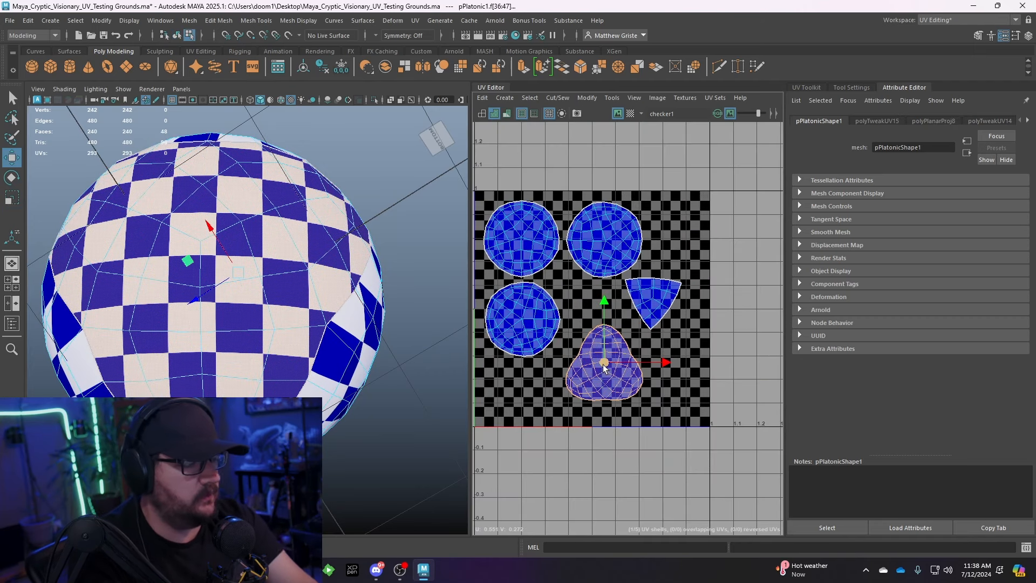
- Unfold the rounded triangular UV shell to relax its checker distortion
{"action": "key", "text": "ctrl+u"}
{"action": "scroll", "coordinate": [604, 365], "scroll_direction": "up", "scroll_amount": 2}
{"action": "scroll", "coordinate": [540, 321], "scroll_direction": "down", "scroll_amount": 1}
- Unfold the three rounded UV shells and the small triangular shell, one shell at a time, to relax their distortion
{"action": "left_click", "coordinate": [538, 319]}
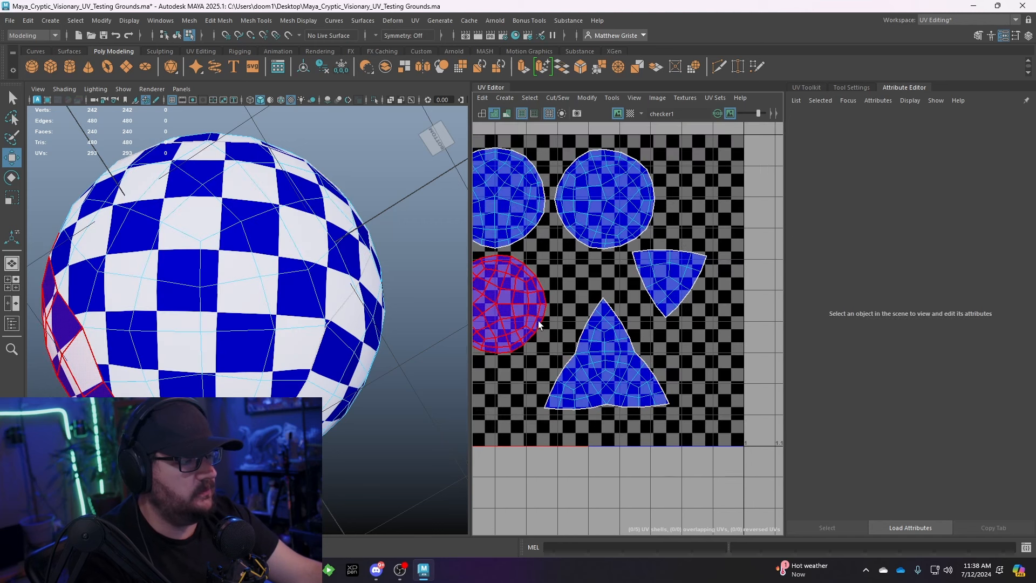
{"action": "key", "text": "ctrl+u"}
{"action": "left_click", "coordinate": [492, 224]}
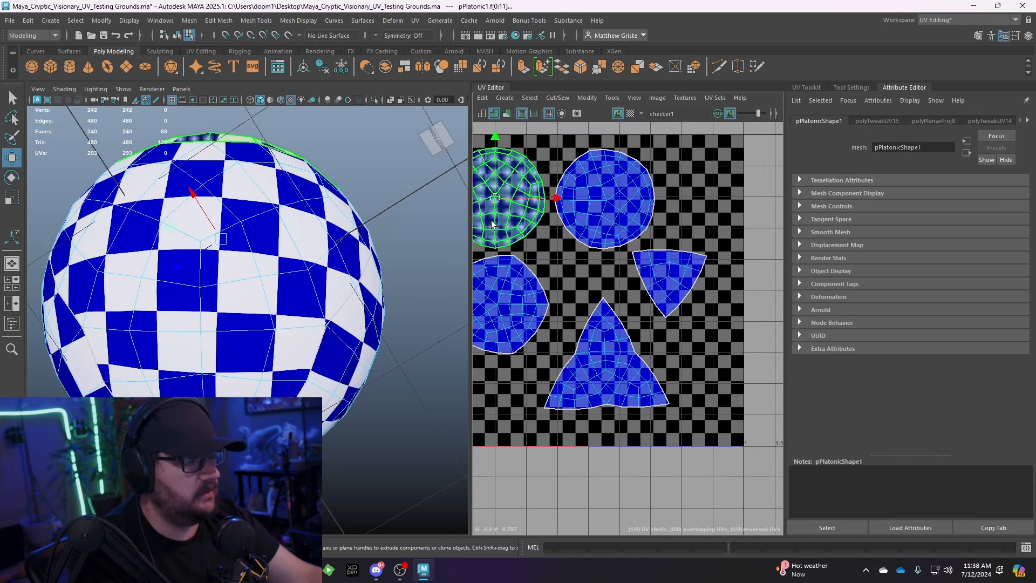
{"action": "key", "text": "ctrl+u"}
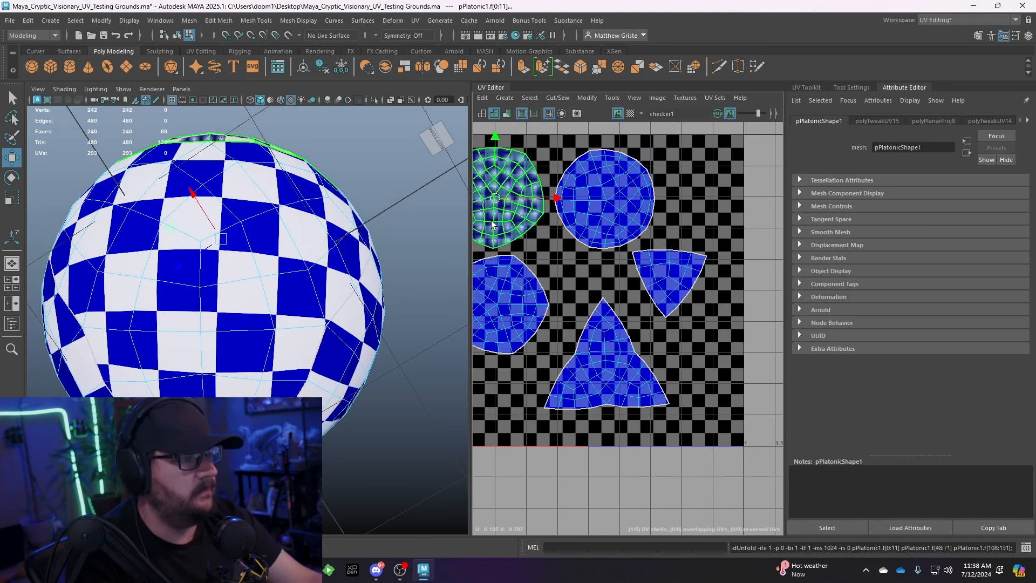
{"action": "left_click", "coordinate": [582, 187]}
{"action": "key", "text": "ctrl+u"}
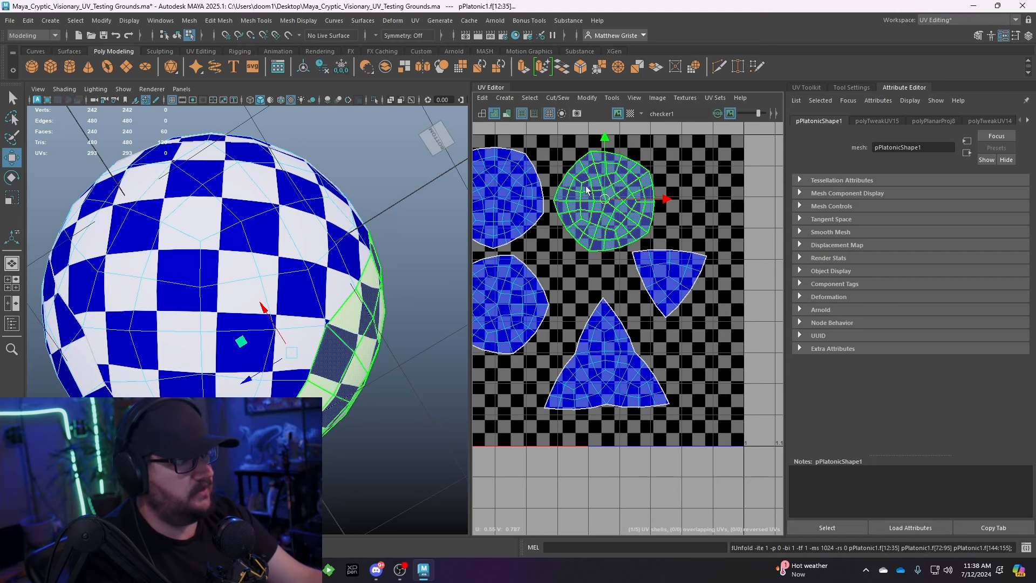
{"action": "left_click", "coordinate": [649, 262]}
{"action": "key", "text": "ctrl+u"}
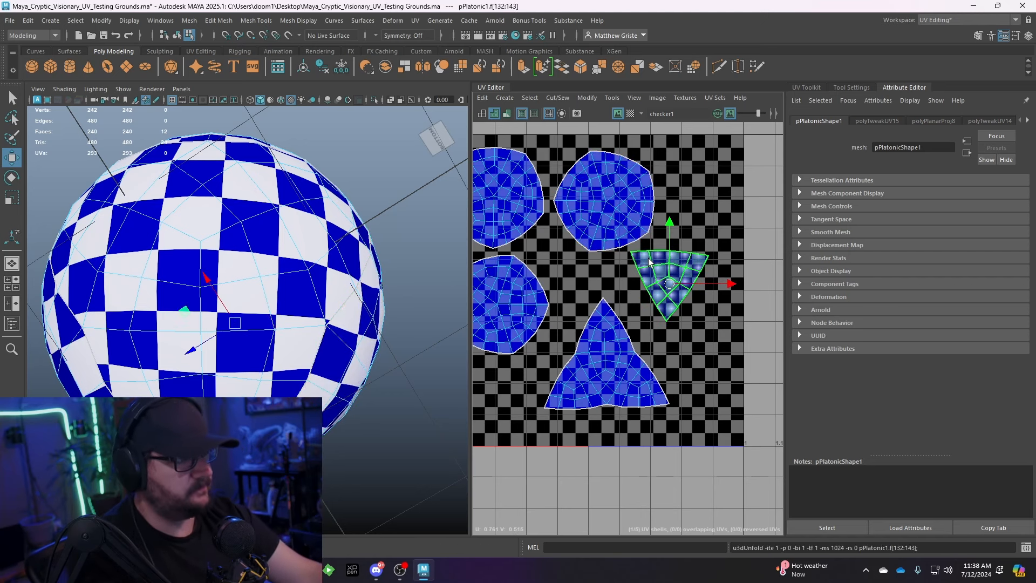
{"action": "left_click", "coordinate": [681, 357]}
{"action": "key", "text": "f"}
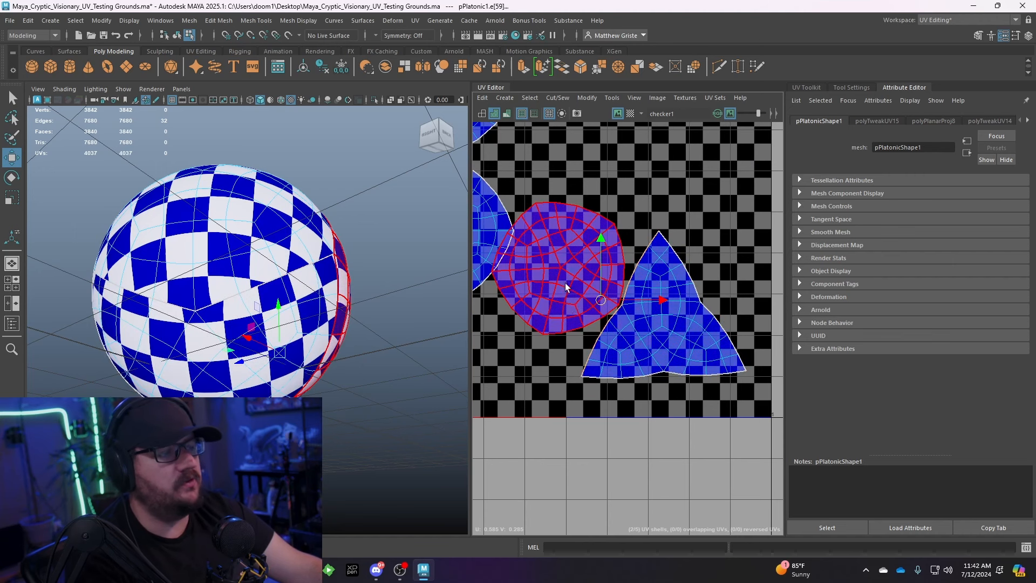
- Select the shared edges between the nearest rounded shell and the large triangular shell, and join them with Move and Sew
{"action": "scroll", "coordinate": [620, 311], "scroll_direction": "up", "scroll_amount": 3}
{"action": "left_click", "coordinate": [618, 292]}
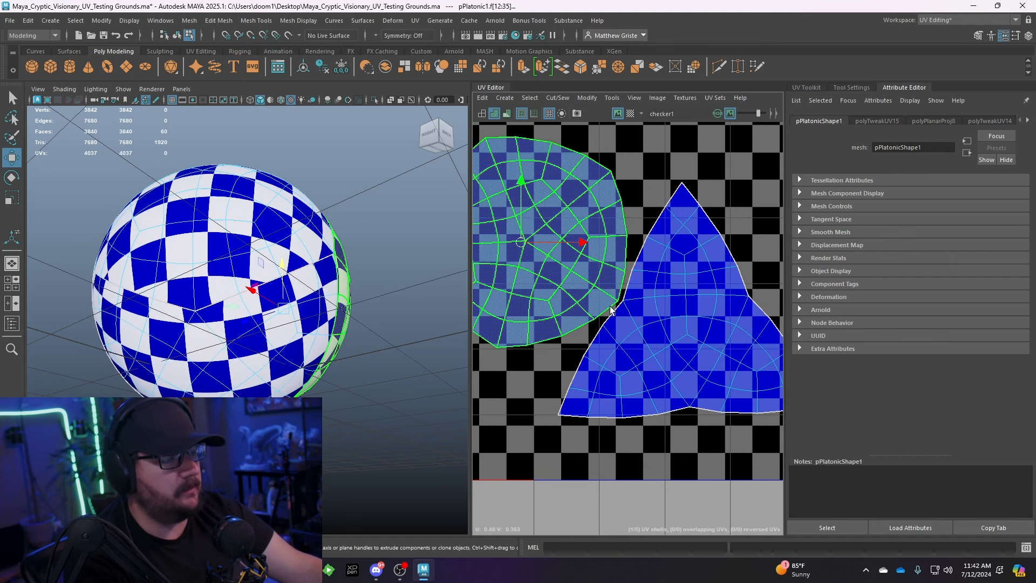
{"action": "right_click", "coordinate": [617, 289]}
{"action": "left_click", "coordinate": [616, 260]}
{"action": "left_click", "coordinate": [611, 285]}
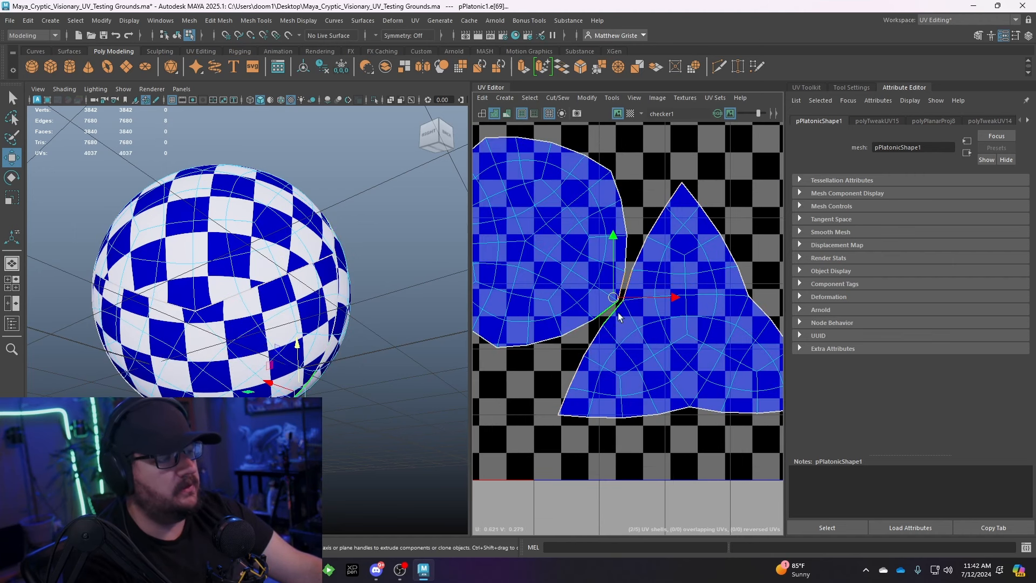
{"action": "left_click", "coordinate": [559, 97]}
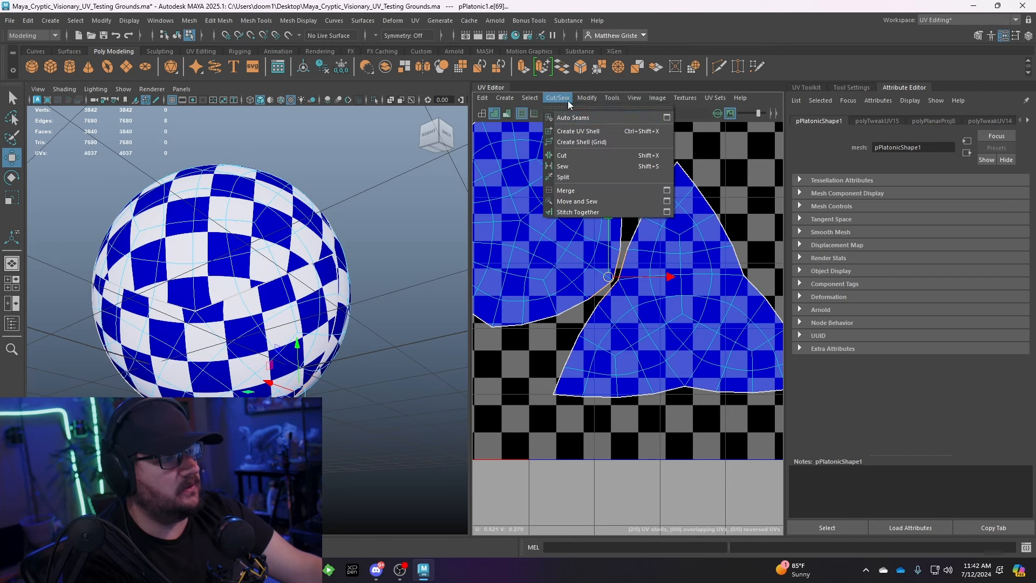
{"action": "left_click", "coordinate": [582, 213]}
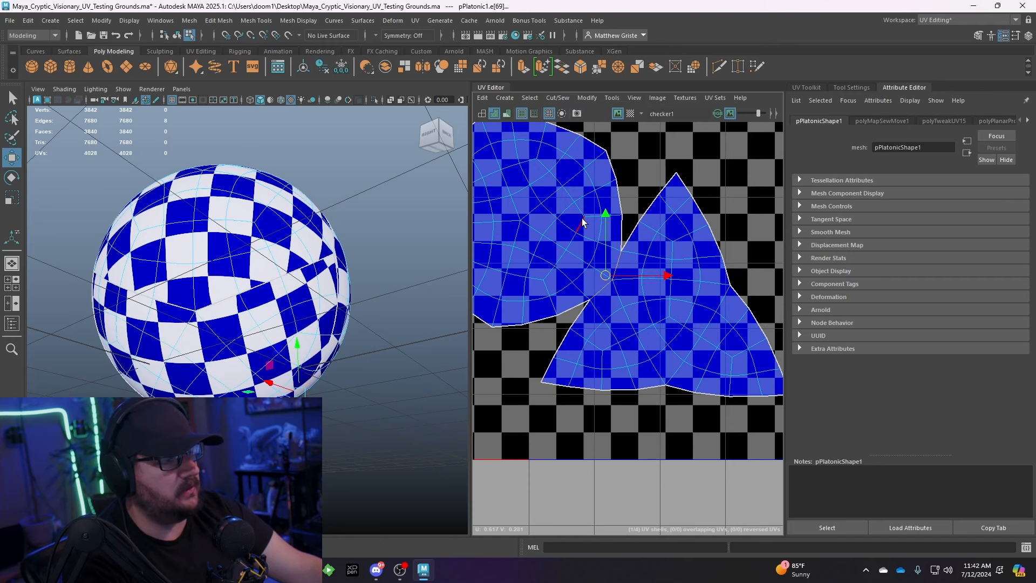
- Move and sew the other two rounded shells onto the right and bottom sides of the large triangular shell
{"action": "scroll", "coordinate": [650, 277], "scroll_direction": "down", "scroll_amount": 3}
{"action": "scroll", "coordinate": [650, 277], "scroll_direction": "up", "scroll_amount": 2}
{"action": "scroll", "coordinate": [651, 277], "scroll_direction": "up", "scroll_amount": 1}
{"action": "left_click", "coordinate": [701, 299]}
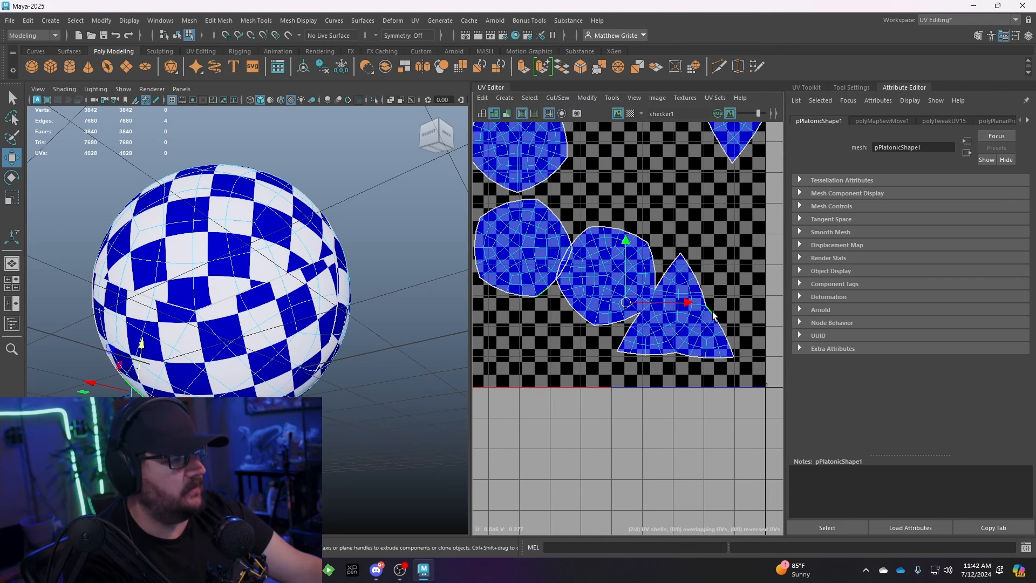
{"action": "key", "text": "g"}
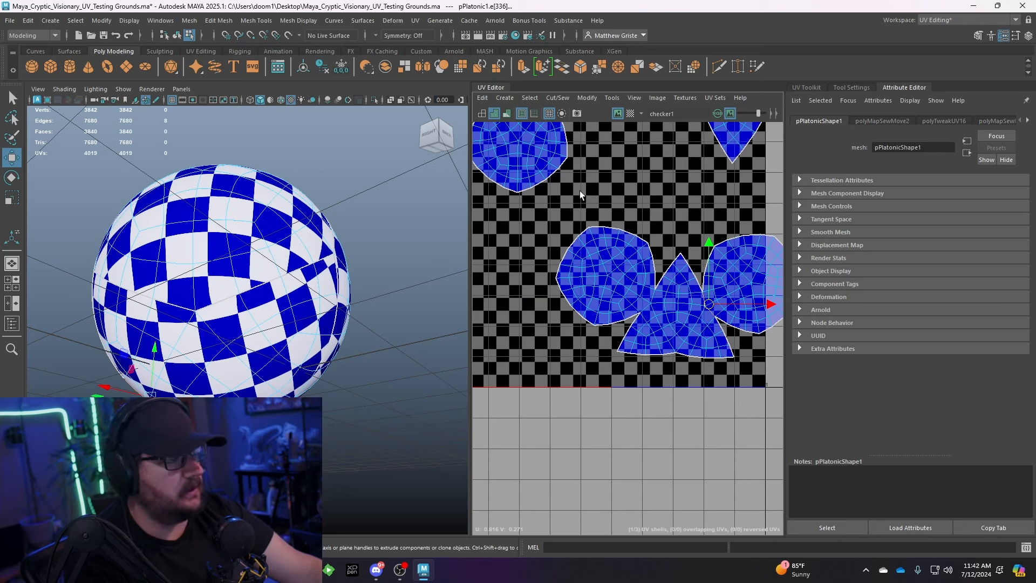
{"action": "left_click", "coordinate": [678, 356]}
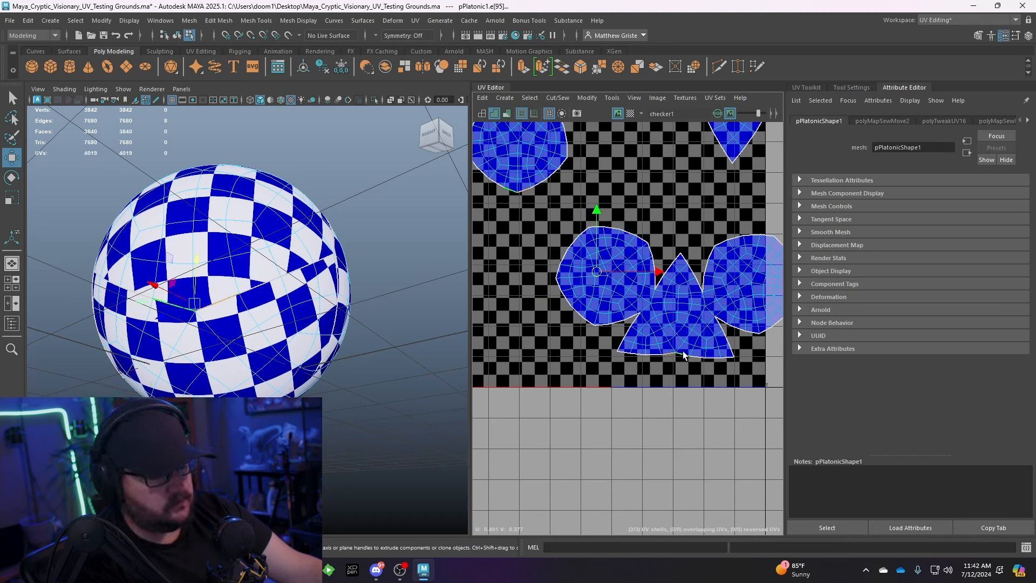
{"action": "key", "text": "g"}
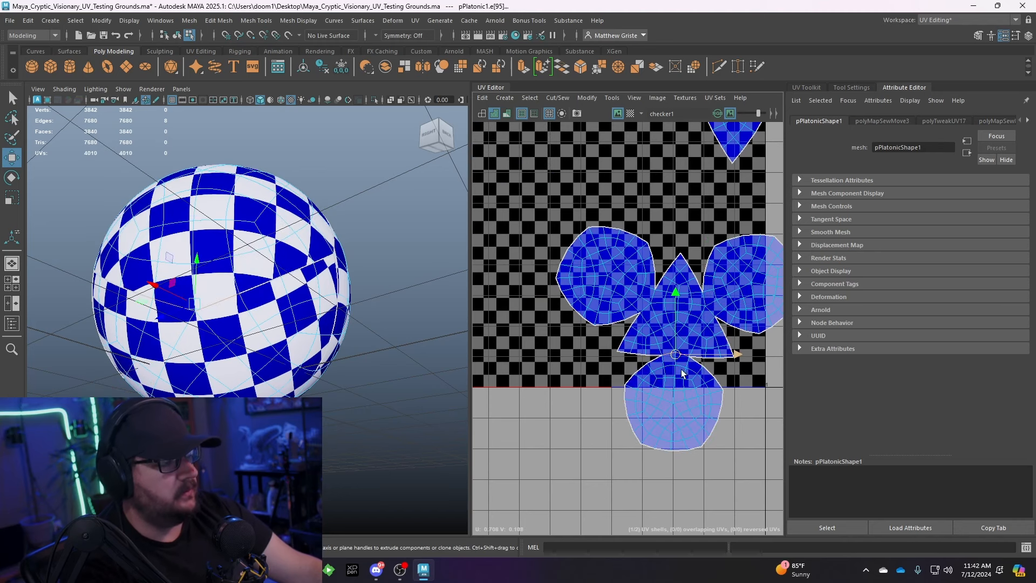
- Move and sew the small triangular shell onto the bottom end of the lower rounded shell
{"action": "left_click", "coordinate": [666, 450]}
{"action": "left_click", "coordinate": [707, 373], "text": "shift"}
{"action": "middle_click_drag", "start_coordinate": [727, 281], "coordinate": [685, 212], "text": "alt"}
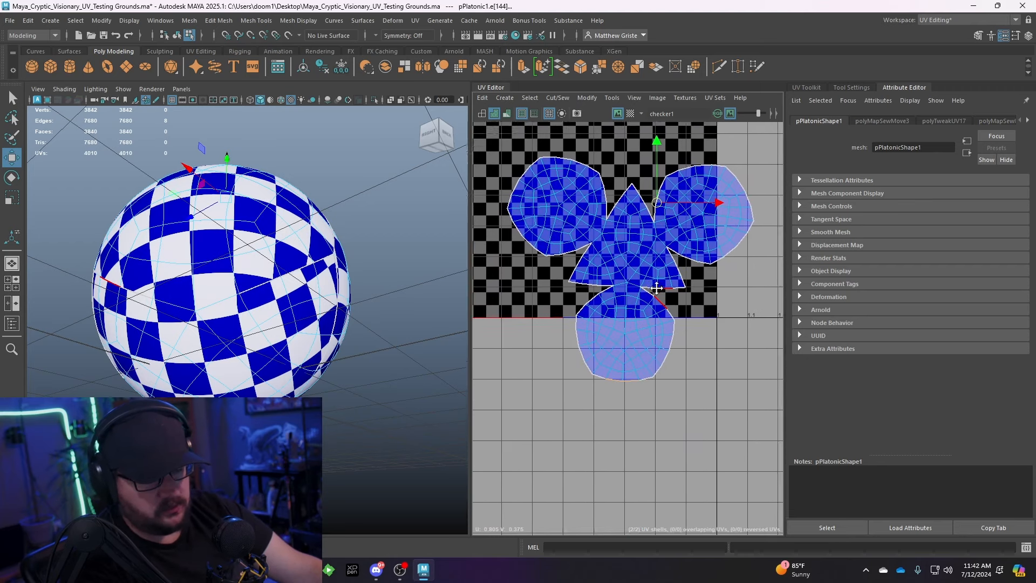
{"action": "right_click_drag", "start_coordinate": [671, 285], "coordinate": [647, 280], "text": "shift"}
- Select the whole joined UV shell and move, rotate and scale it to stand upright and fill the UV tile
{"action": "right_click_drag", "start_coordinate": [605, 240], "coordinate": [583, 233]}
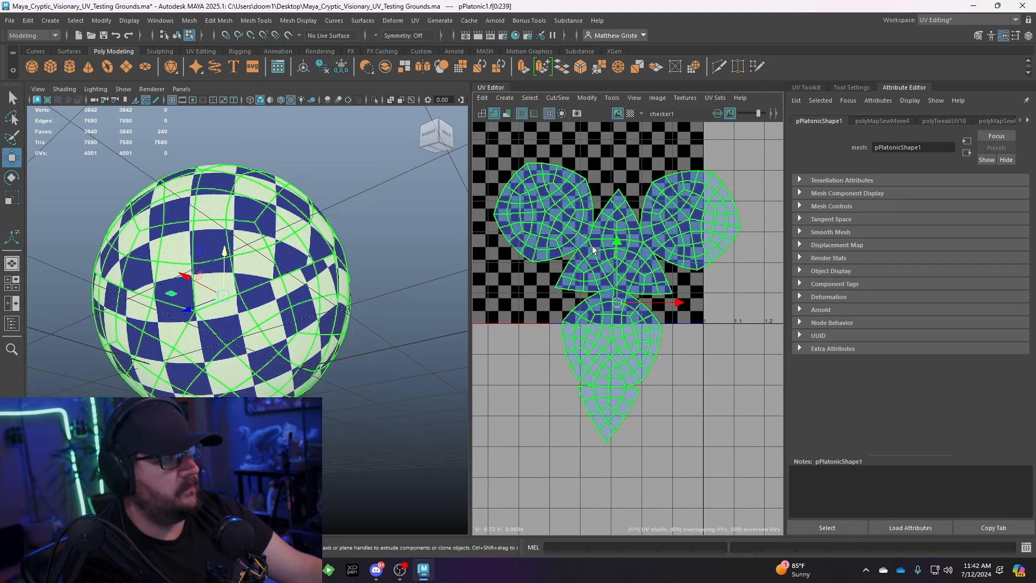
{"action": "left_click_drag", "start_coordinate": [609, 303], "coordinate": [552, 219]}
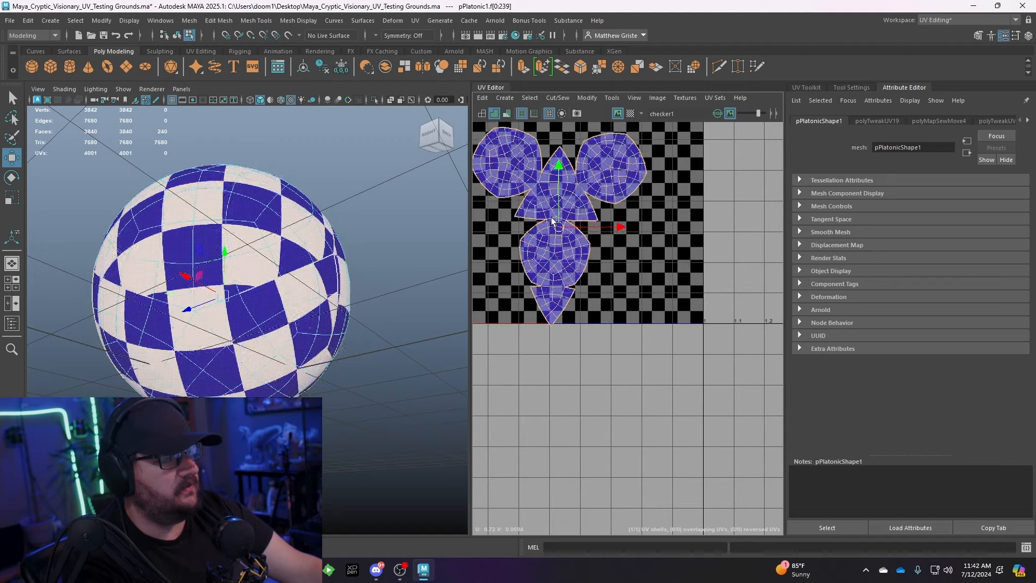
{"action": "key", "text": "e"}
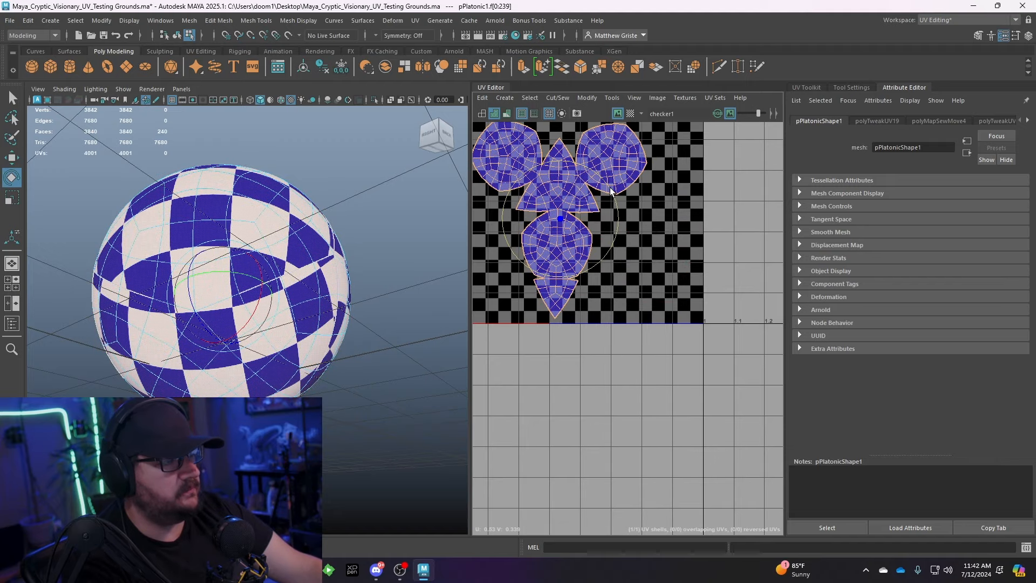
{"action": "scroll", "coordinate": [611, 190], "scroll_direction": "up", "scroll_amount": 2}
{"action": "key", "text": "r"}
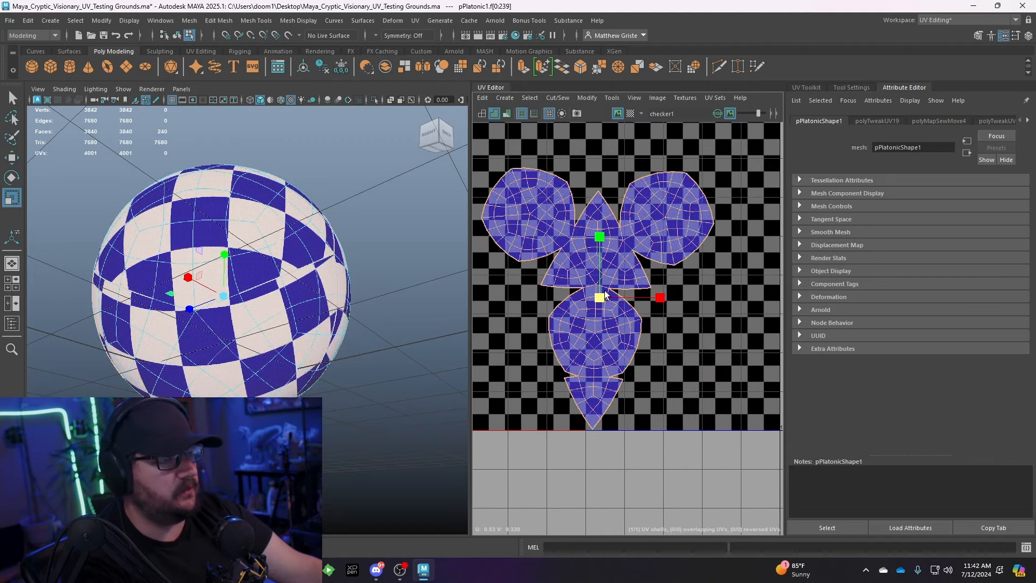
{"action": "left_click_drag", "start_coordinate": [603, 296], "coordinate": [610, 296]}
- Return the sphere to object mode and examine the checker pattern across the remaining seams against the joined UV shell
{"action": "left_click", "coordinate": [397, 312]}
{"action": "scroll", "coordinate": [397, 311], "scroll_direction": "down", "scroll_amount": 5}
{"action": "left_click_drag", "start_coordinate": [397, 311], "coordinate": [346, 274], "text": "alt"}
{"action": "right_click_drag", "start_coordinate": [213, 248], "coordinate": [260, 270]}
{"action": "left_click", "coordinate": [319, 305]}
{"action": "scroll", "coordinate": [341, 321], "scroll_direction": "up", "scroll_amount": 5}
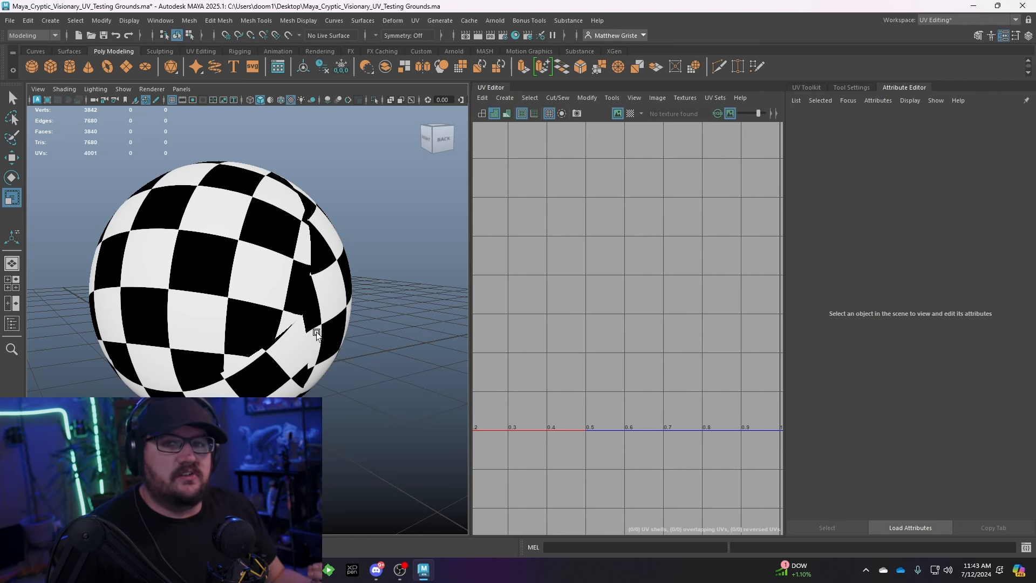
{"action": "left_click", "coordinate": [317, 332]}
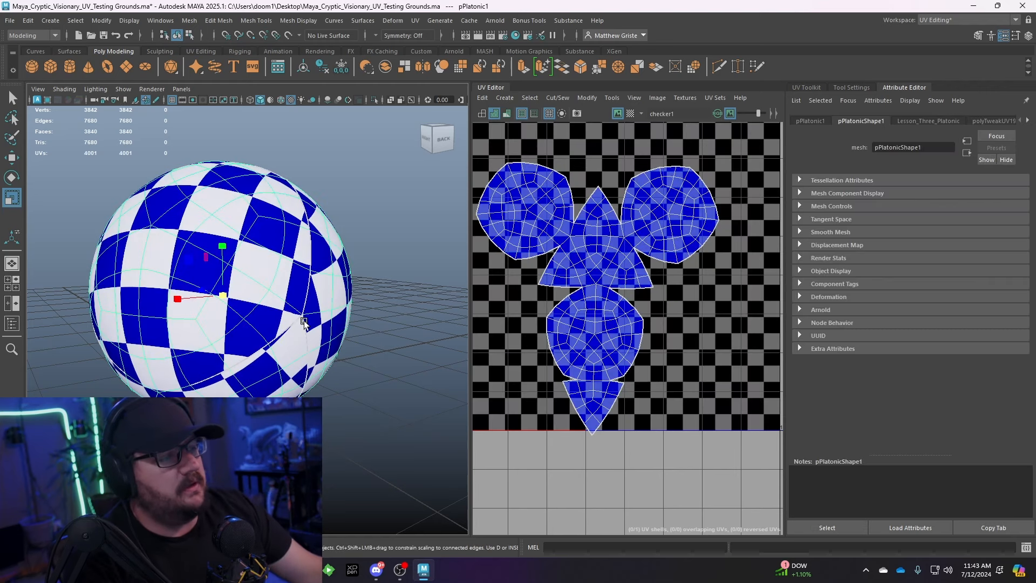
{"action": "scroll", "coordinate": [615, 286], "scroll_direction": "up", "scroll_amount": 2}
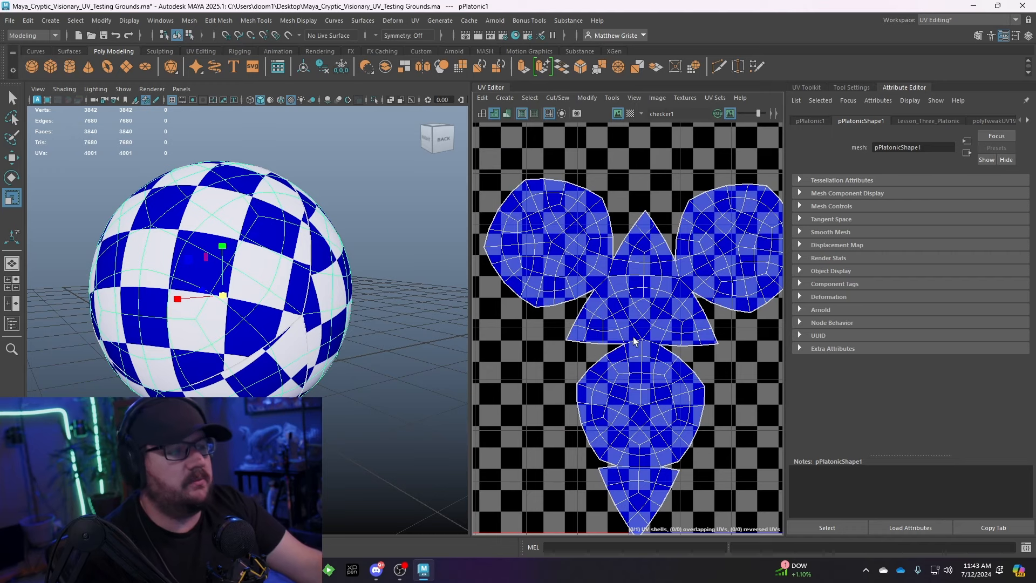
{"action": "left_click", "coordinate": [408, 379]}
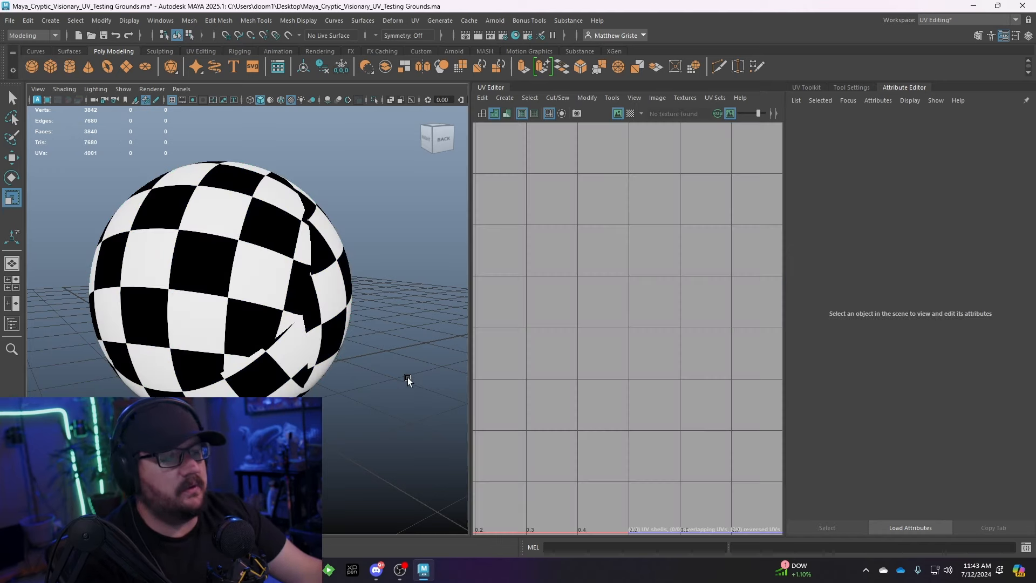
- Select the checkered sphere and examine its seams in the viewport together with its UV layout
{"action": "right_click_drag", "start_coordinate": [408, 380], "coordinate": [361, 373], "text": "alt"}
{"action": "left_click_drag", "start_coordinate": [291, 178], "coordinate": [193, 340], "text": "alt"}
{"action": "right_click_drag", "start_coordinate": [193, 340], "coordinate": [315, 310], "text": "alt"}
{"action": "left_click_drag", "start_coordinate": [357, 300], "coordinate": [242, 315], "text": "alt"}
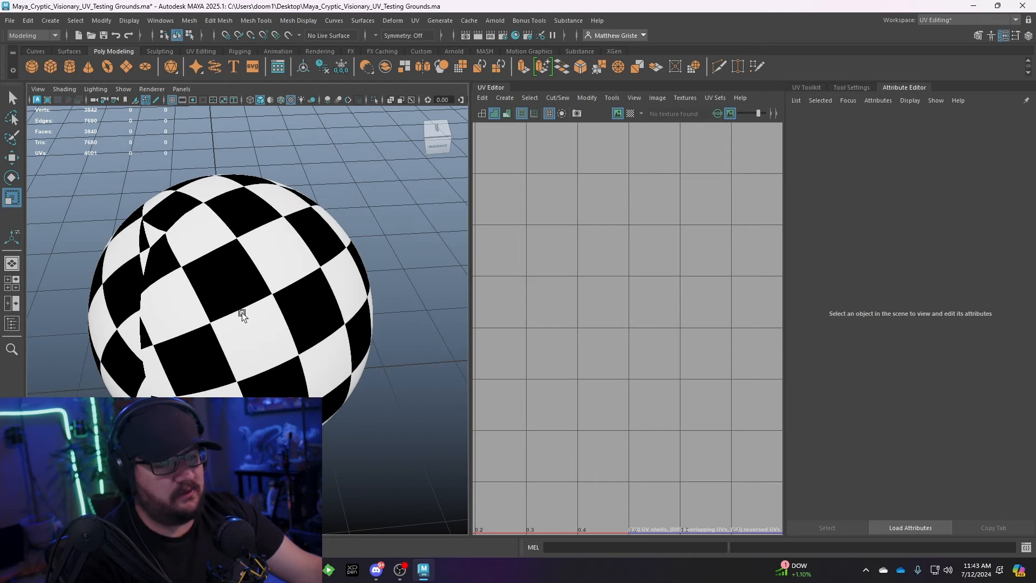
{"action": "left_click", "coordinate": [242, 315]}
{"action": "scroll", "coordinate": [688, 330], "scroll_direction": "up", "scroll_amount": 2}
{"action": "middle_click_drag", "start_coordinate": [681, 326], "coordinate": [651, 323], "text": "alt"}
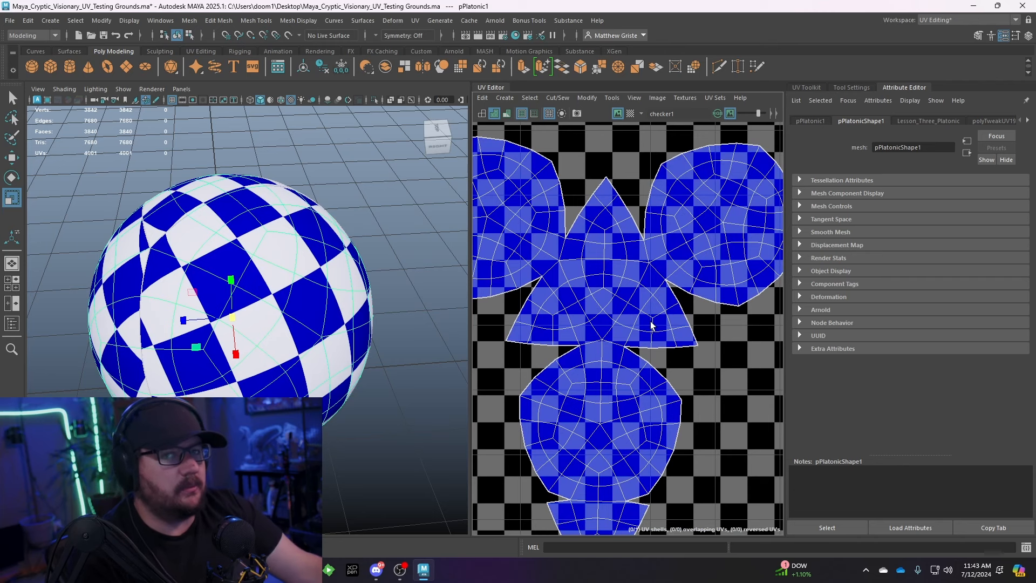
{"action": "scroll", "coordinate": [652, 325], "scroll_direction": "down", "scroll_amount": 3}
{"action": "scroll", "coordinate": [653, 323], "scroll_direction": "up", "scroll_amount": 1}
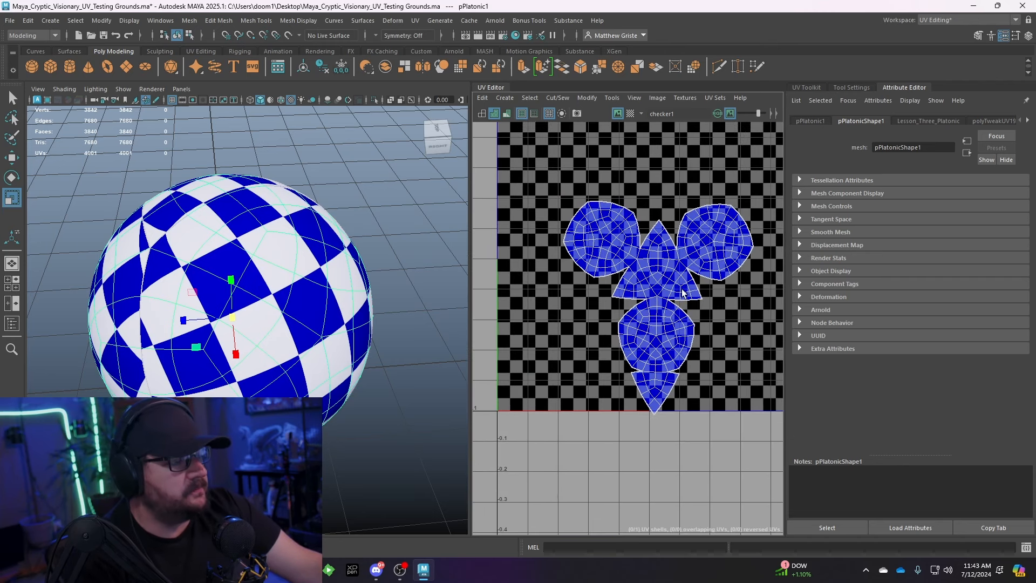
{"action": "scroll", "coordinate": [648, 319], "scroll_direction": "down", "scroll_amount": 2}
{"action": "scroll", "coordinate": [639, 311], "scroll_direction": "up", "scroll_amount": 2}
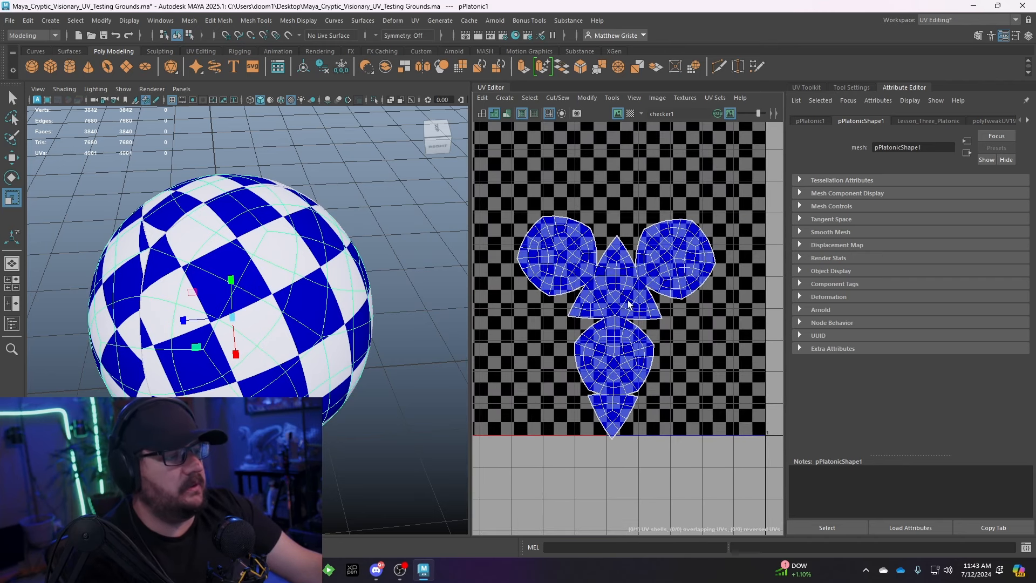
- Scale up the sphere's whole UV shell and position it inside the UV tile so it fills most of the height
{"action": "right_click_drag", "start_coordinate": [639, 311], "coordinate": [615, 294]}
{"action": "scroll", "coordinate": [615, 294], "scroll_direction": "down", "scroll_amount": 1}
{"action": "scroll", "coordinate": [614, 291], "scroll_direction": "down", "scroll_amount": 1}
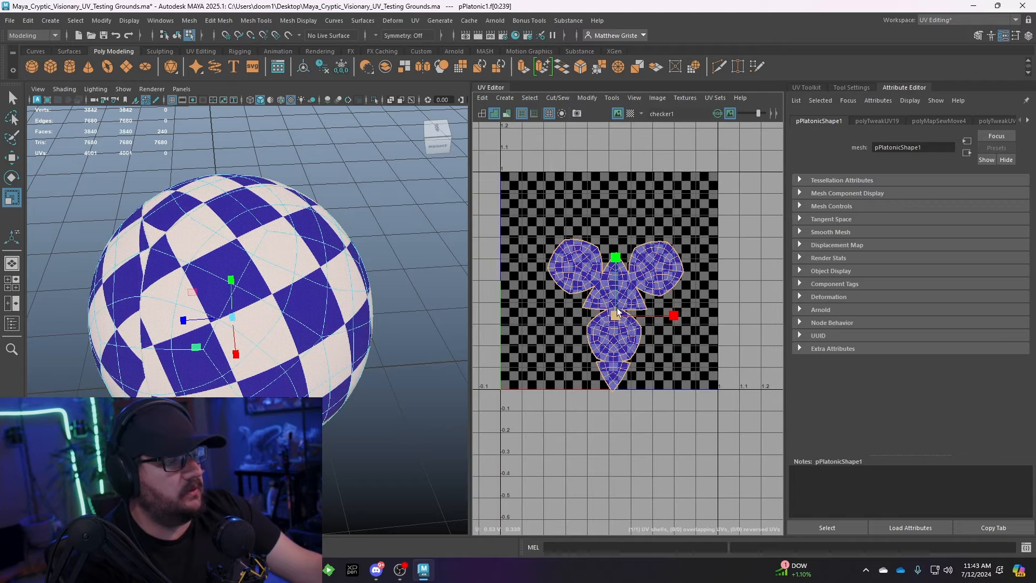
{"action": "left_click_drag", "start_coordinate": [615, 315], "coordinate": [602, 276]}
{"action": "key", "text": "w"}
{"action": "key", "text": "e"}
{"action": "key", "text": "r"}
{"action": "key", "text": "w"}
- Return the sphere to object mode, deselect it, and inspect the rescaled checker pattern from several sides
{"action": "left_click", "coordinate": [441, 274]}
{"action": "scroll", "coordinate": [442, 275], "scroll_direction": "down", "scroll_amount": 3}
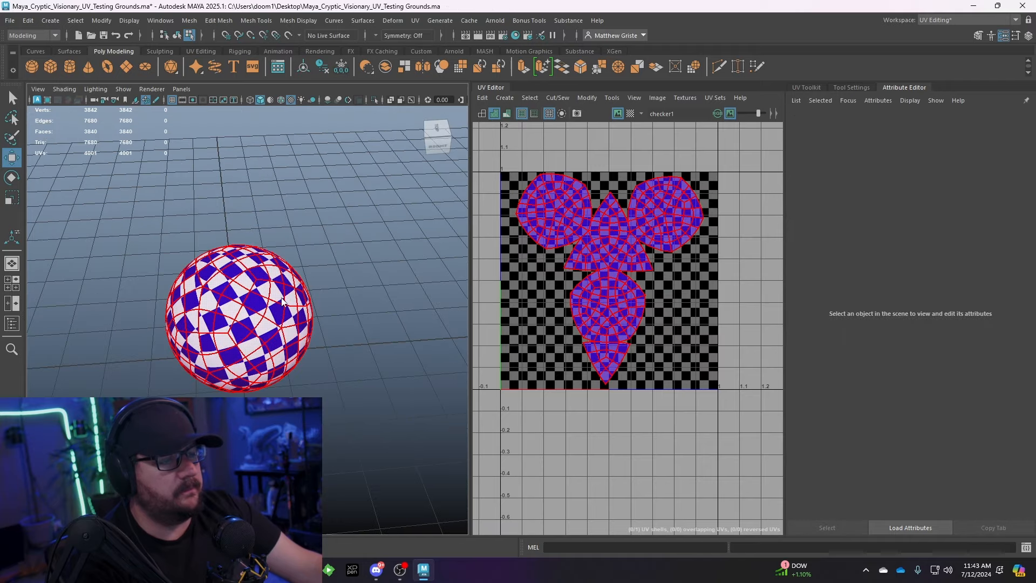
{"action": "right_click_drag", "start_coordinate": [281, 264], "coordinate": [344, 235]}
{"action": "left_click", "coordinate": [344, 236]}
{"action": "scroll", "coordinate": [368, 306], "scroll_direction": "down", "scroll_amount": 2}
{"action": "left_click_drag", "start_coordinate": [368, 307], "coordinate": [259, 287], "text": "alt"}
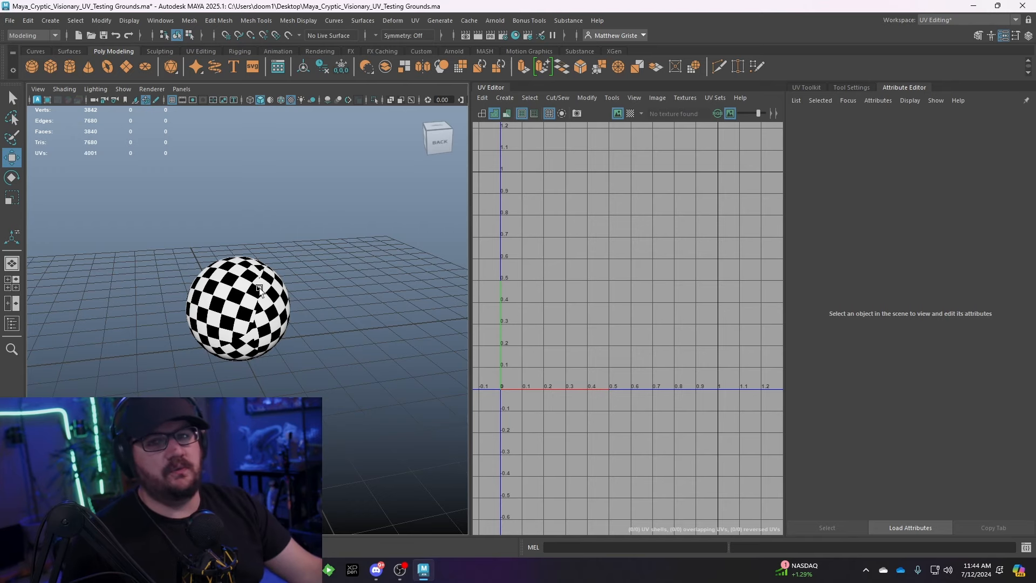
{"action": "left_click", "coordinate": [259, 288]}
{"action": "left_click_drag", "start_coordinate": [259, 287], "coordinate": [397, 319], "text": "alt"}
{"action": "left_click", "coordinate": [397, 318]}
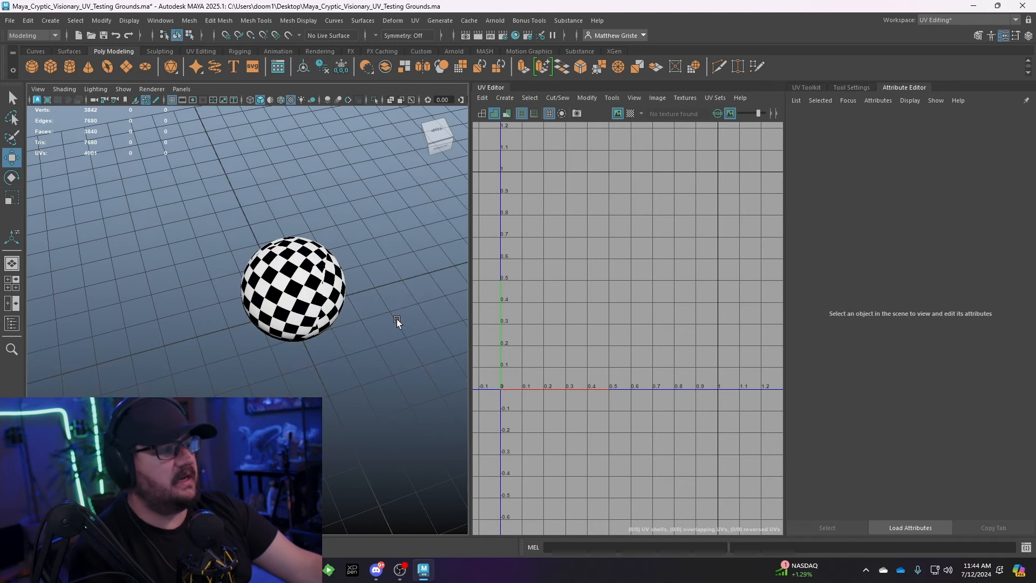
- Hide the Lesson_Three_Platonic display layer and show the Lesson_Four_Low_Poly_Geo layer
{"action": "left_click", "coordinate": [1027, 36]}
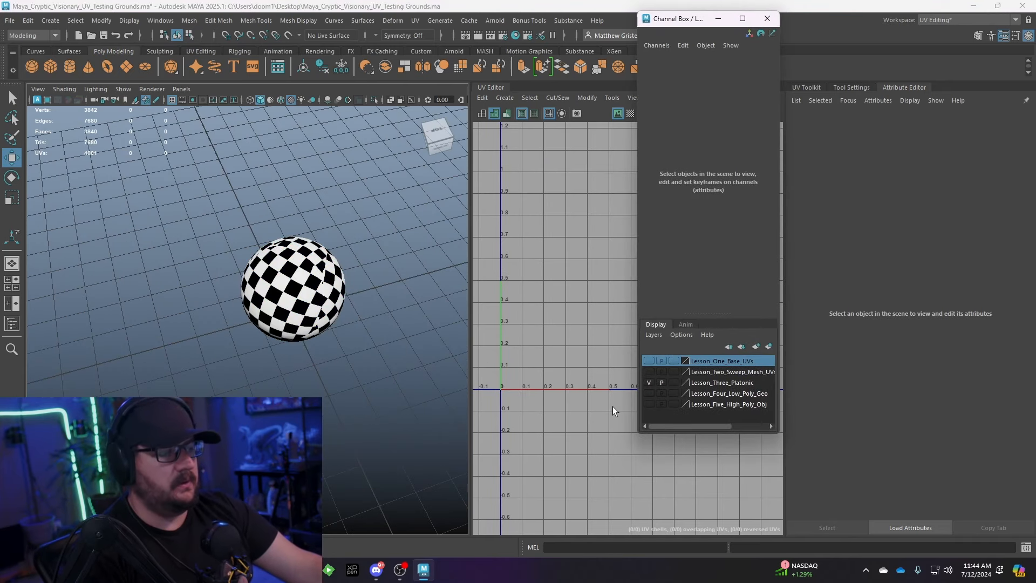
{"action": "left_click", "coordinate": [648, 383]}
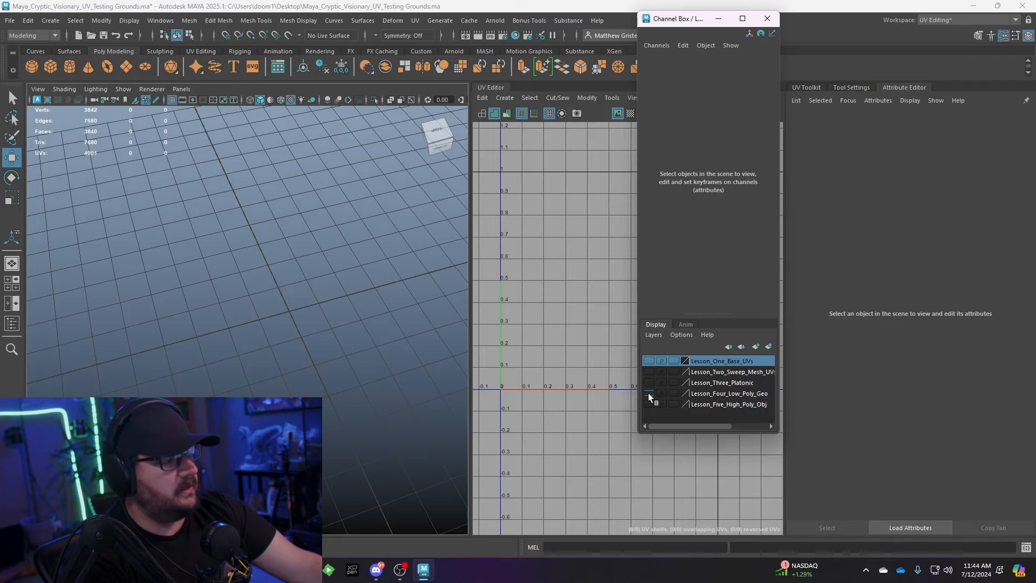
{"action": "left_click", "coordinate": [648, 393]}
- Select the plane-shaped low-poly mesh and examine it with smooth mesh preview
{"action": "left_click_drag", "start_coordinate": [370, 325], "coordinate": [296, 351], "text": "alt"}
{"action": "left_click", "coordinate": [303, 315]}
{"action": "scroll", "coordinate": [290, 240], "scroll_direction": "up", "scroll_amount": 5}
{"action": "scroll", "coordinate": [315, 322], "scroll_direction": "up", "scroll_amount": 3}
{"action": "scroll", "coordinate": [326, 310], "scroll_direction": "down", "scroll_amount": 3}
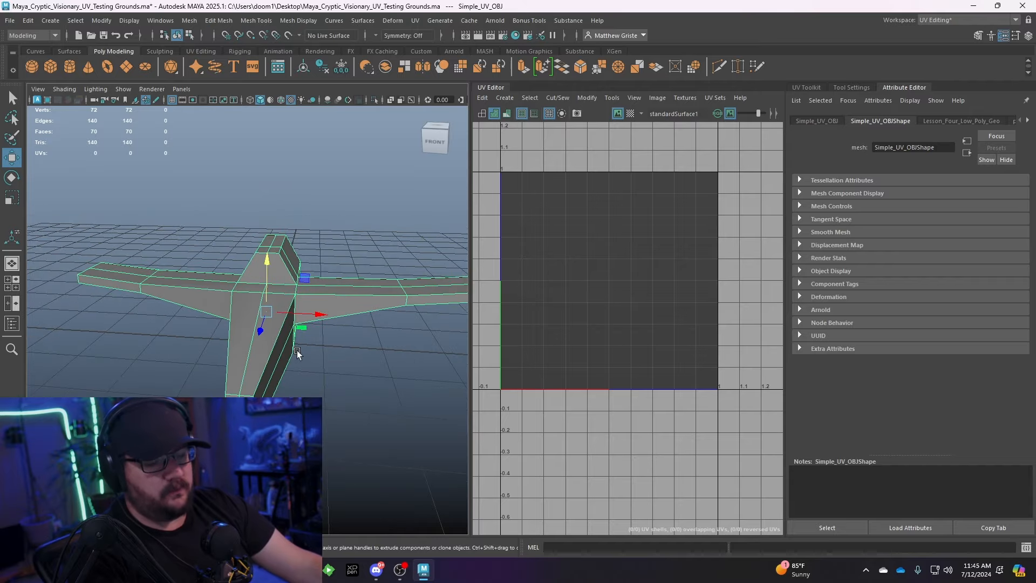
{"action": "key", "text": "3"}
{"action": "right_click_drag", "start_coordinate": [278, 322], "coordinate": [346, 247]}
{"action": "scroll", "coordinate": [281, 279], "scroll_direction": "up", "scroll_amount": 3}
{"action": "left_click_drag", "start_coordinate": [347, 247], "coordinate": [293, 325], "text": "alt"}
- Switch the plane-shaped mesh back to unsmoothed display and examine its low-poly form from above and the side
{"action": "left_click", "coordinate": [300, 283]}
{"action": "scroll", "coordinate": [300, 283], "scroll_direction": "down", "scroll_amount": 3}
{"action": "key", "text": "1"}
{"action": "scroll", "coordinate": [291, 322], "scroll_direction": "up", "scroll_amount": 5}
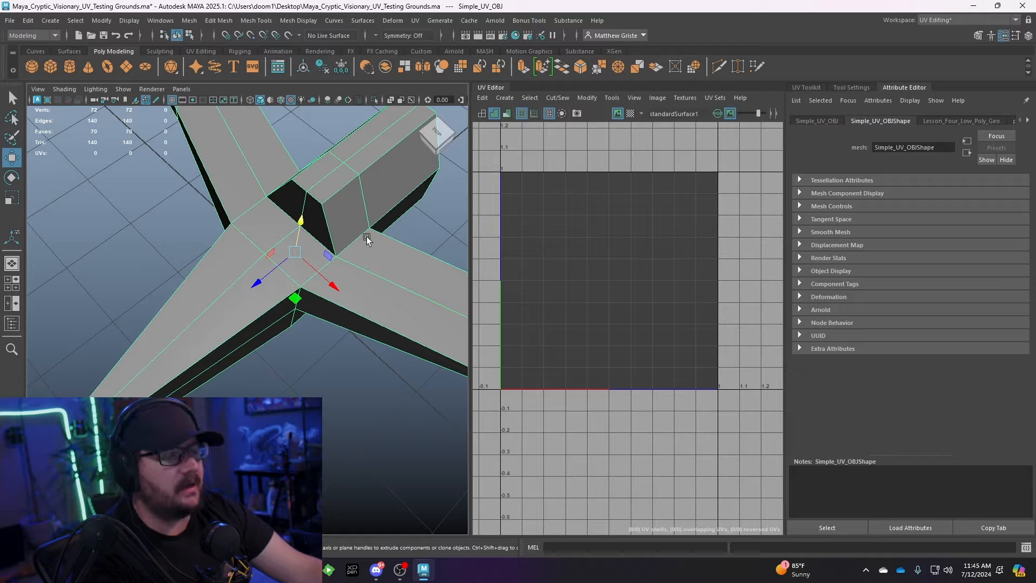
{"action": "left_click_drag", "start_coordinate": [367, 236], "coordinate": [152, 256], "text": "alt"}
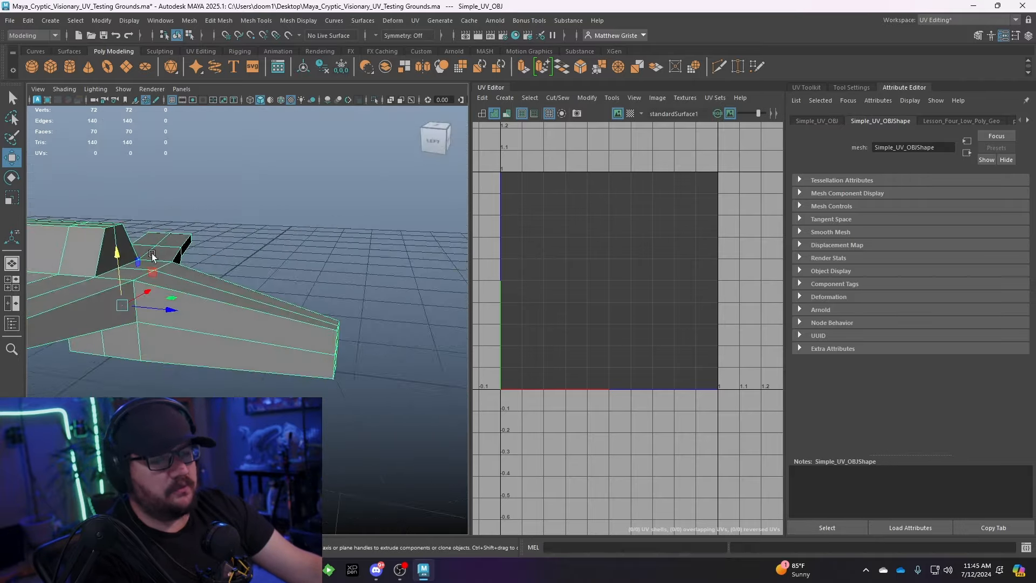
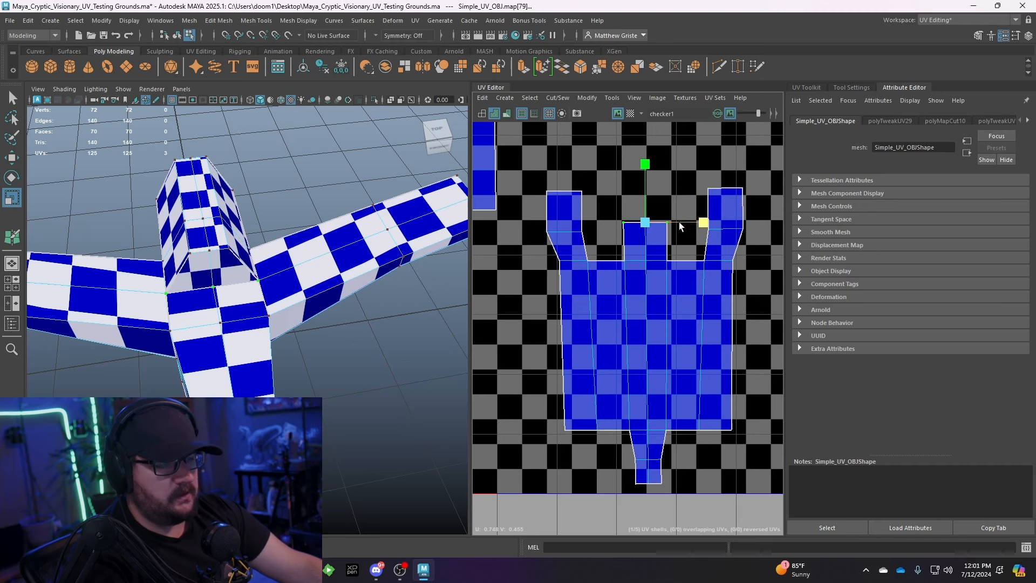
- Move the top UVs of the shell's short center tab slightly down
{"action": "left_click_drag", "start_coordinate": [258, 305], "coordinate": [675, 227], "text": "alt"}
{"action": "key", "text": "w"}
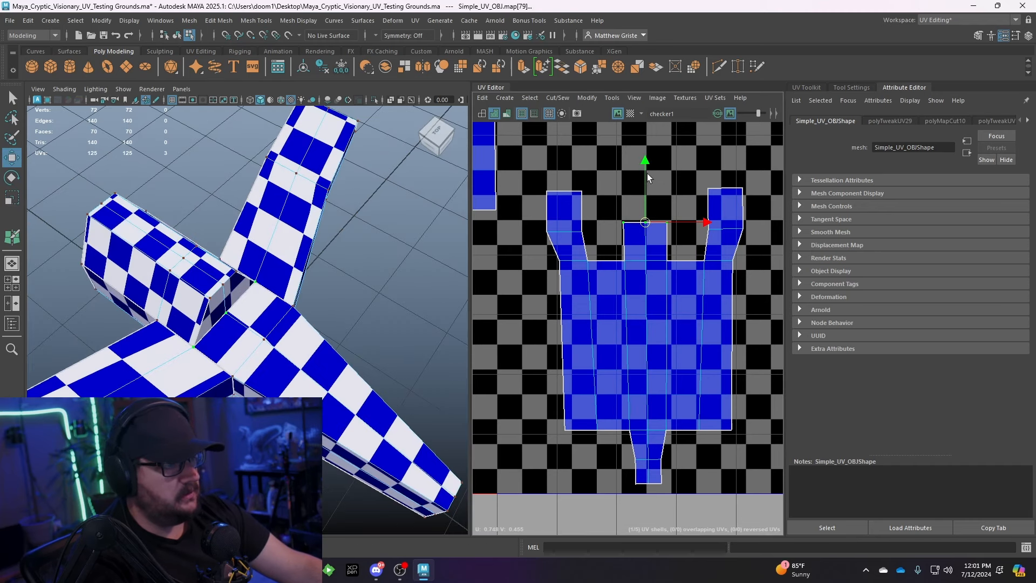
{"action": "left_click_drag", "start_coordinate": [646, 160], "coordinate": [649, 170]}
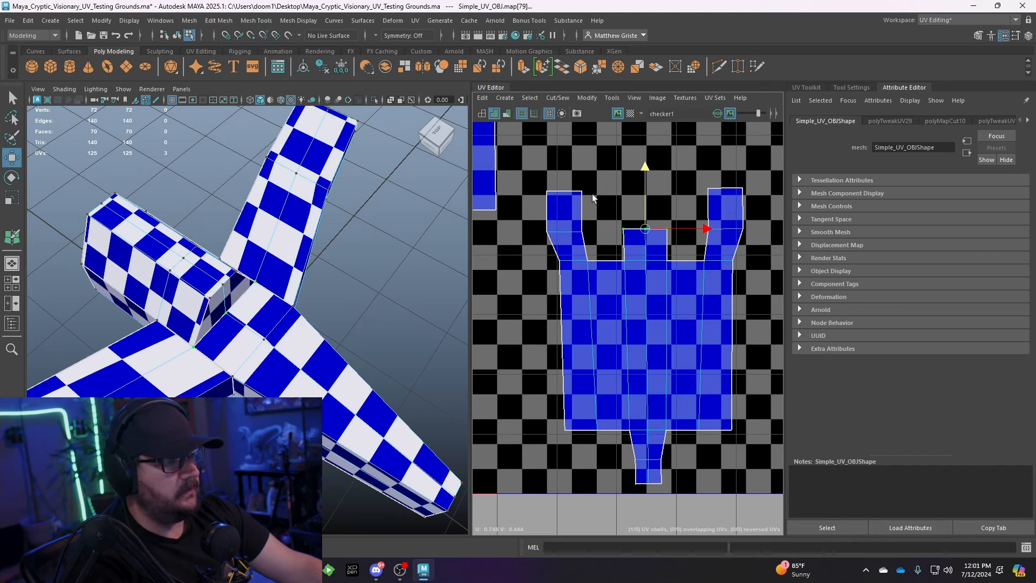
- Narrow the shell's two outer upper prongs, line them up with its side edges, and level their top UVs
{"action": "left_click_drag", "start_coordinate": [577, 244], "coordinate": [578, 215]}
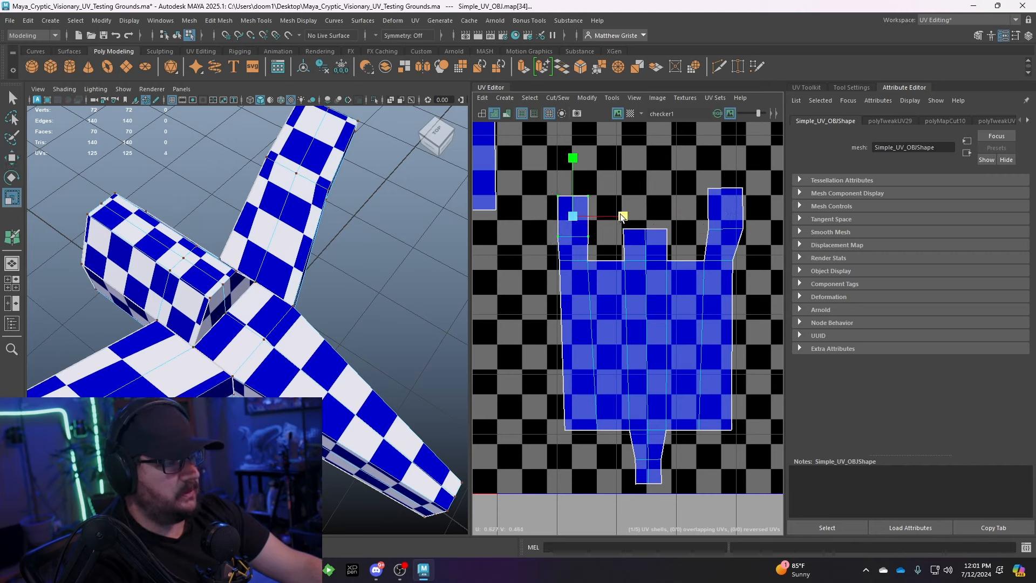
{"action": "left_click_drag", "start_coordinate": [747, 231], "coordinate": [747, 231]}
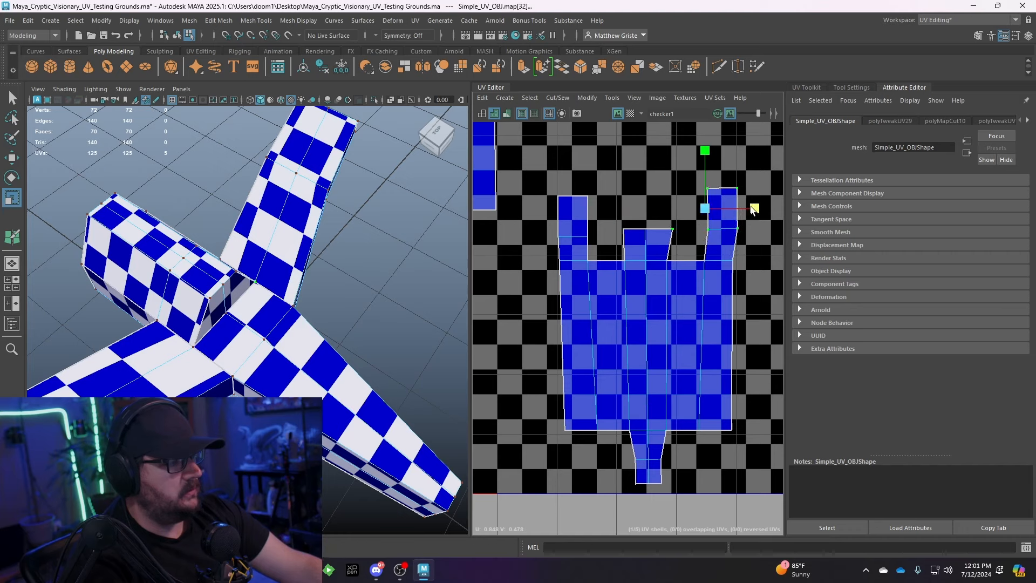
{"action": "left_click_drag", "start_coordinate": [749, 174], "coordinate": [702, 238]}
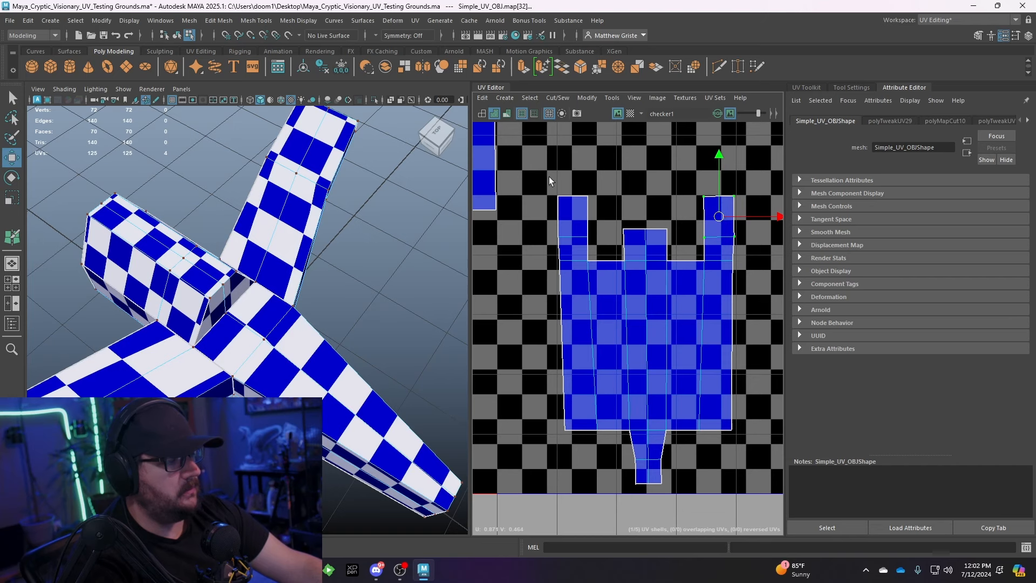
{"action": "left_click_drag", "start_coordinate": [743, 209], "coordinate": [744, 209]}
{"action": "key", "text": "r"}
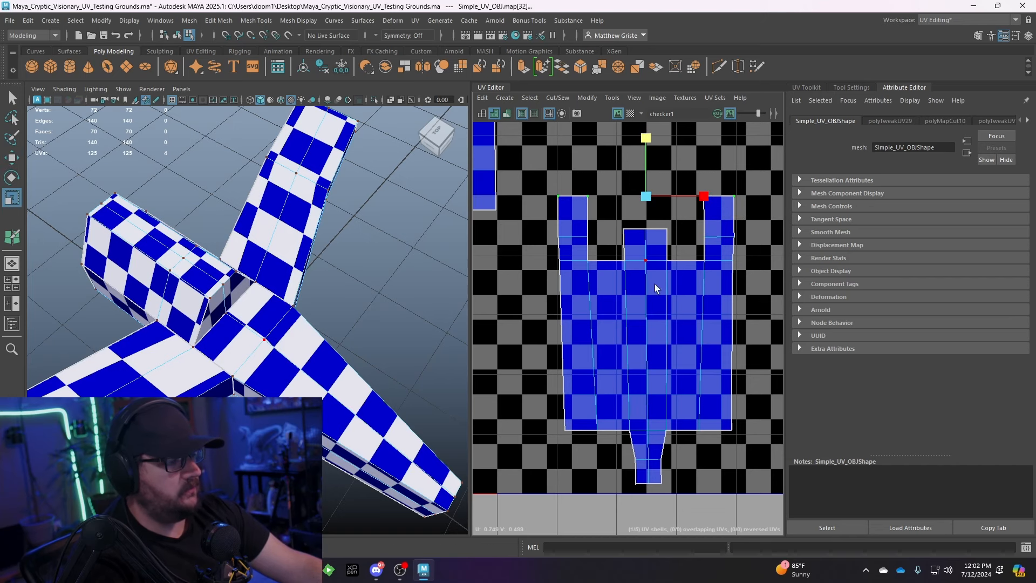
- Select the edited UV shell, check its checker pattern on the model, and return to object mode with nothing selected
{"action": "right_click_drag", "start_coordinate": [655, 286], "coordinate": [598, 262]}
{"action": "scroll", "coordinate": [598, 263], "scroll_direction": "down", "scroll_amount": 5}
{"action": "left_click", "coordinate": [601, 274]}
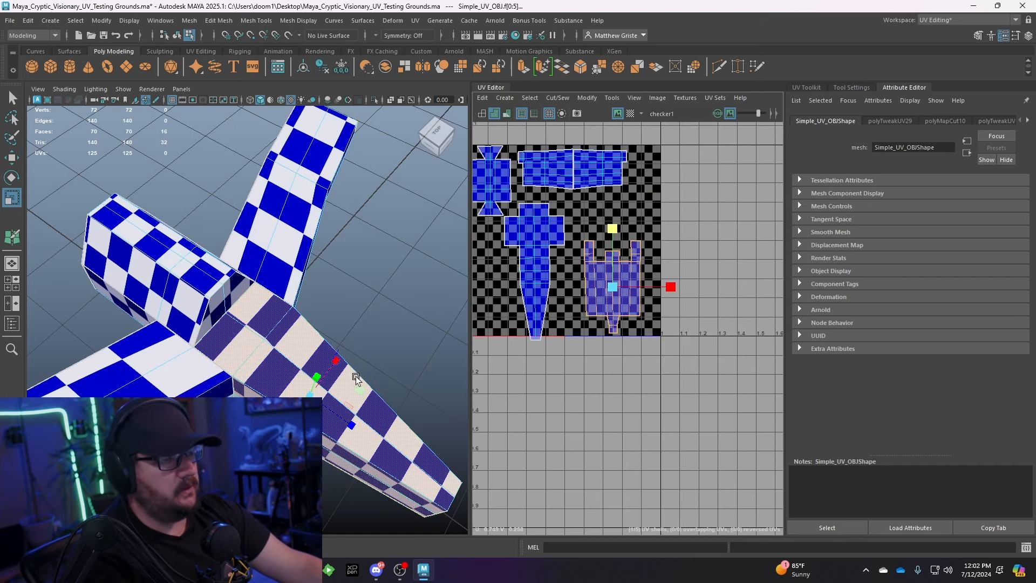
{"action": "left_click_drag", "start_coordinate": [356, 377], "coordinate": [270, 291], "text": "alt"}
{"action": "right_click_drag", "start_coordinate": [261, 250], "coordinate": [314, 233]}
{"action": "left_click", "coordinate": [380, 301]}
{"action": "left_click_drag", "start_coordinate": [380, 301], "coordinate": [265, 324], "text": "alt"}
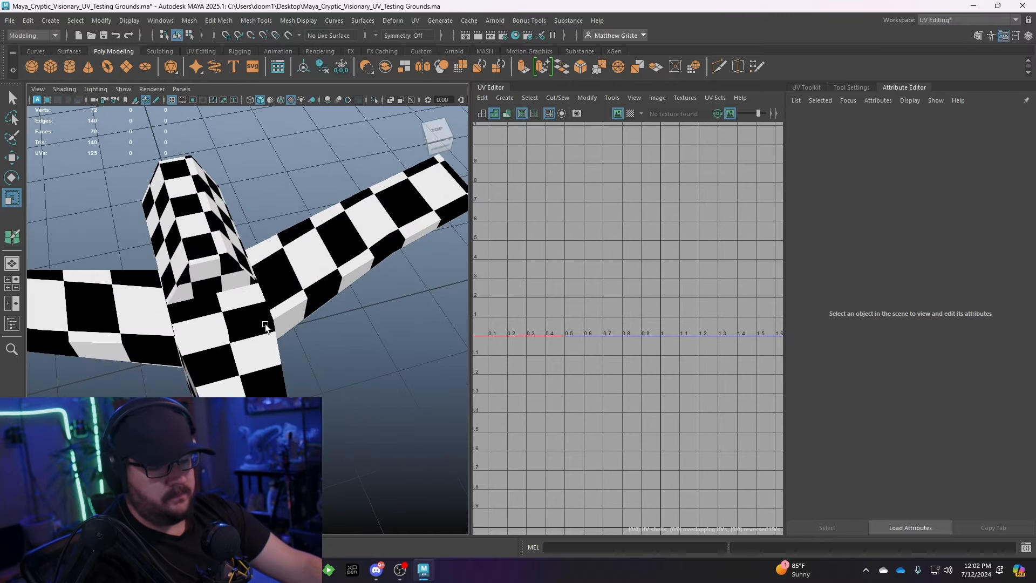
- Check the checker pattern on the mesh with smooth preview, restore the unsmoothed display, and view it from other sides
{"action": "left_click", "coordinate": [265, 326]}
{"action": "key", "text": "3"}
{"action": "left_click", "coordinate": [387, 358]}
{"action": "left_click_drag", "start_coordinate": [388, 358], "coordinate": [227, 357], "text": "alt"}
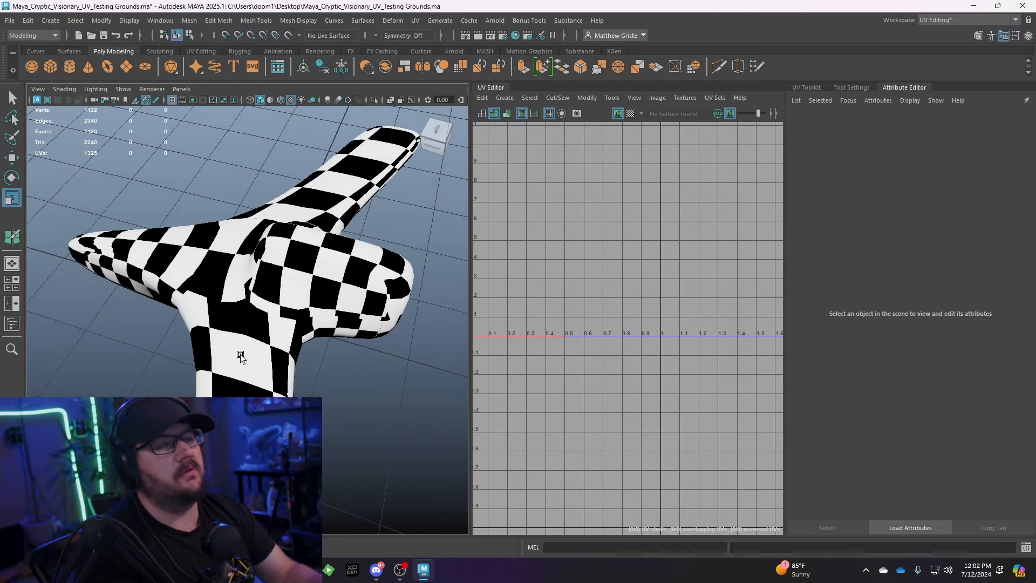
{"action": "left_click", "coordinate": [241, 358]}
{"action": "key", "text": "1"}
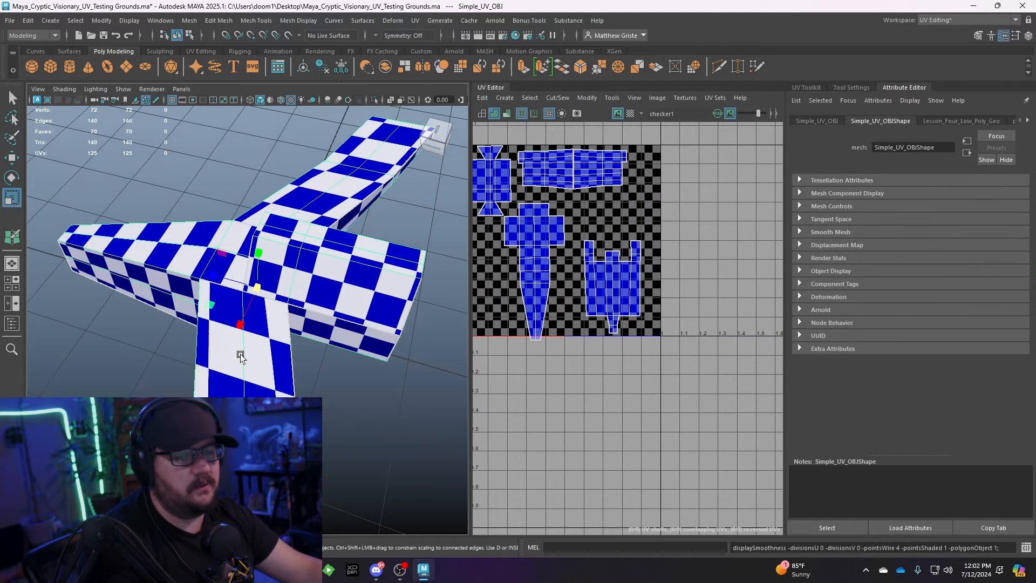
{"action": "scroll", "coordinate": [369, 292], "scroll_direction": "down", "scroll_amount": 5}
{"action": "left_click_drag", "start_coordinate": [351, 302], "coordinate": [312, 321], "text": "alt"}
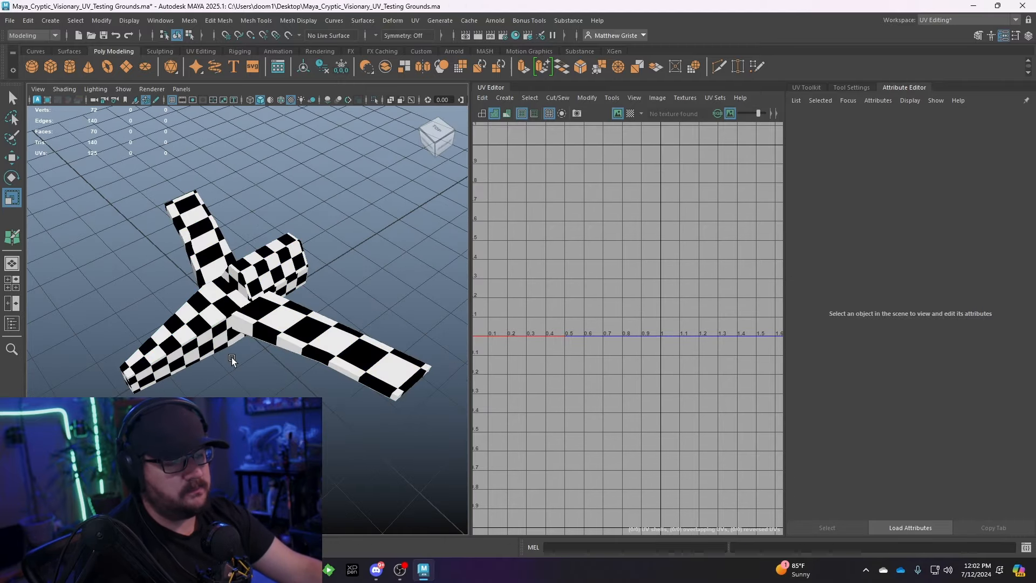
{"action": "left_click_drag", "start_coordinate": [231, 357], "coordinate": [361, 372], "text": "alt"}
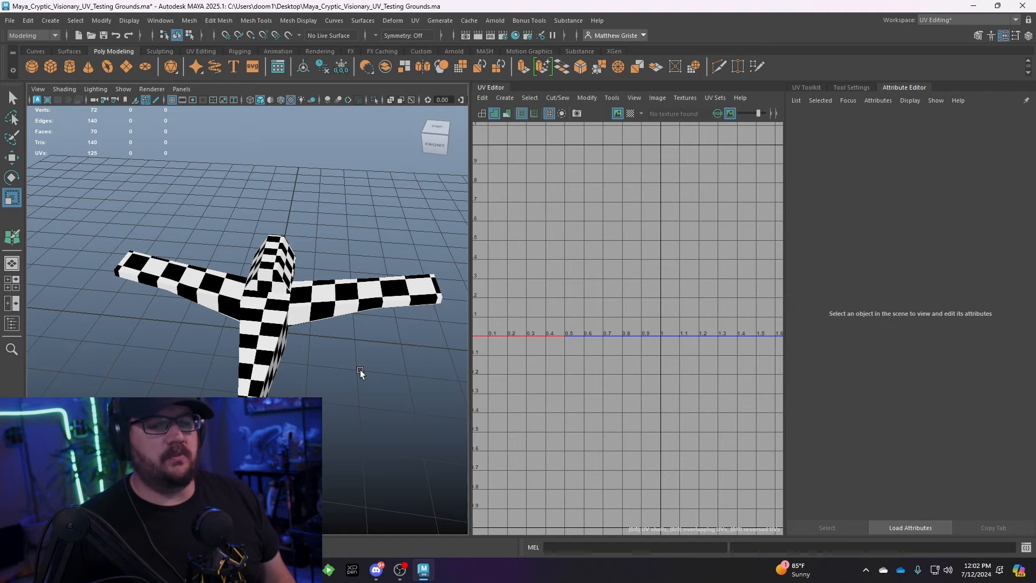
- Select the bottom UVs of the pronged shell, including its lower tab, and move them up to shorten the shell
{"action": "left_click", "coordinate": [308, 318]}
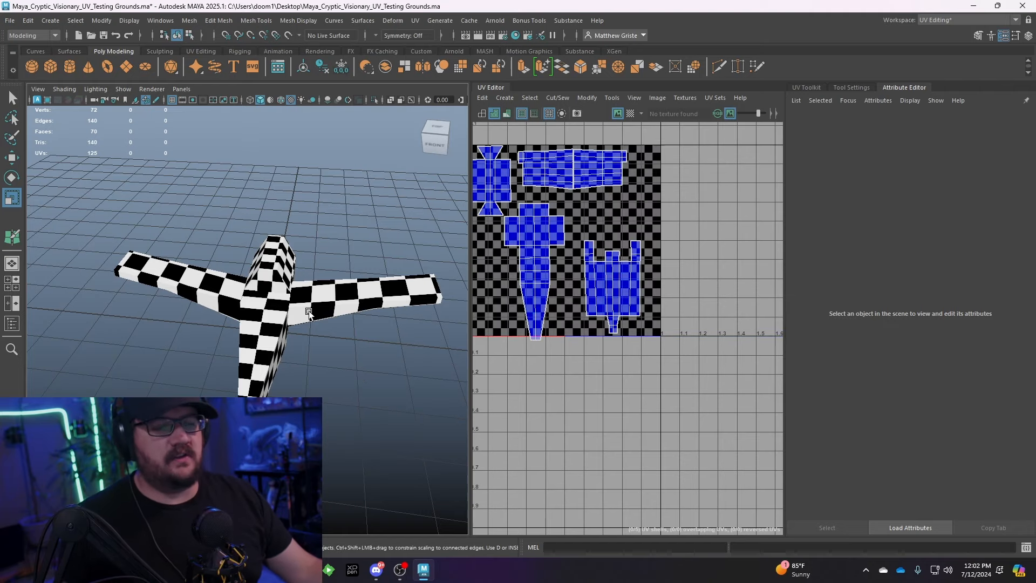
{"action": "scroll", "coordinate": [612, 243], "scroll_direction": "up", "scroll_amount": 3}
{"action": "scroll", "coordinate": [610, 245], "scroll_direction": "down", "scroll_amount": 1}
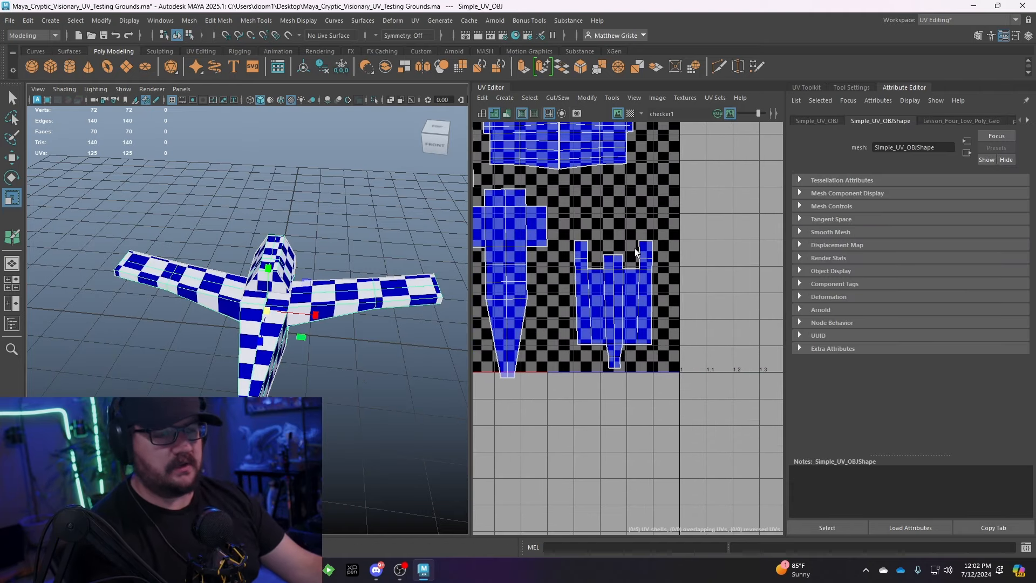
{"action": "middle_click_drag", "start_coordinate": [635, 249], "coordinate": [641, 251], "text": "alt"}
{"action": "left_click_drag", "start_coordinate": [294, 303], "coordinate": [161, 312], "text": "alt"}
{"action": "right_click_drag", "start_coordinate": [161, 312], "coordinate": [202, 312], "text": "alt"}
{"action": "left_click_drag", "start_coordinate": [201, 313], "coordinate": [180, 340], "text": "alt"}
{"action": "middle_click_drag", "start_coordinate": [181, 340], "coordinate": [239, 332], "text": "alt"}
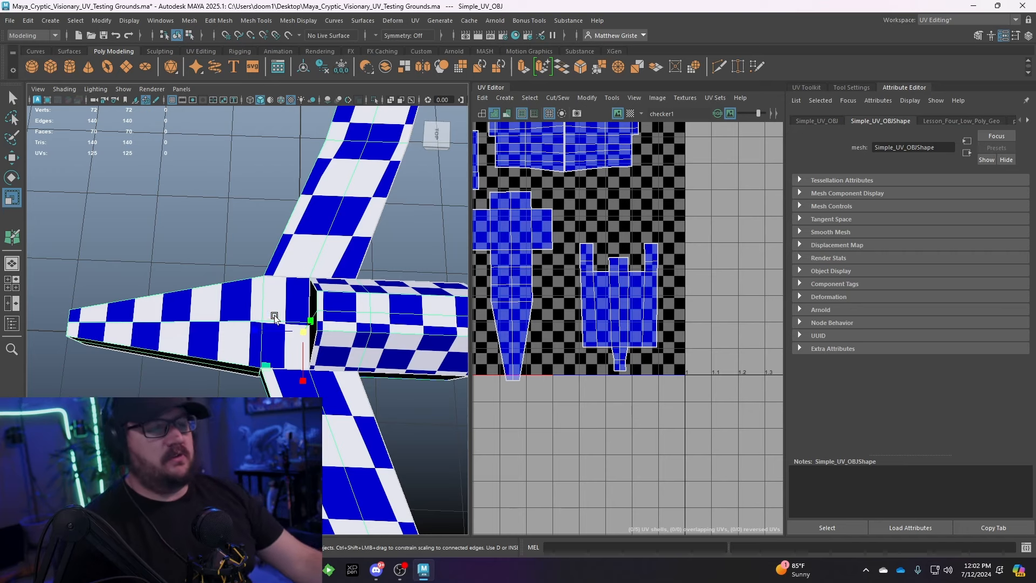
{"action": "right_click_drag", "start_coordinate": [615, 348], "coordinate": [660, 346]}
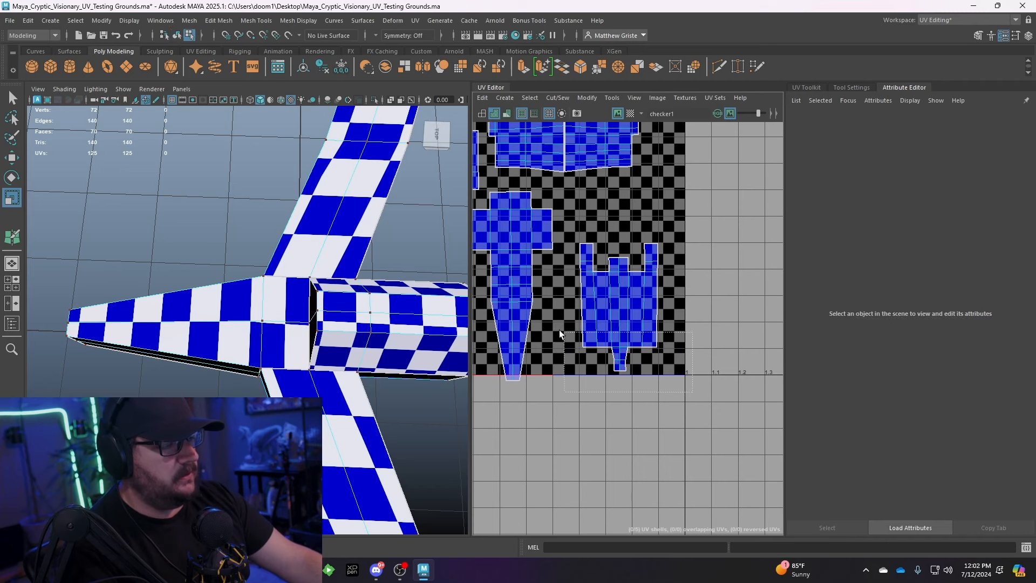
{"action": "left_click_drag", "start_coordinate": [559, 330], "coordinate": [670, 386]}
{"action": "key", "text": "w"}
{"action": "left_click_drag", "start_coordinate": [619, 298], "coordinate": [621, 271]}
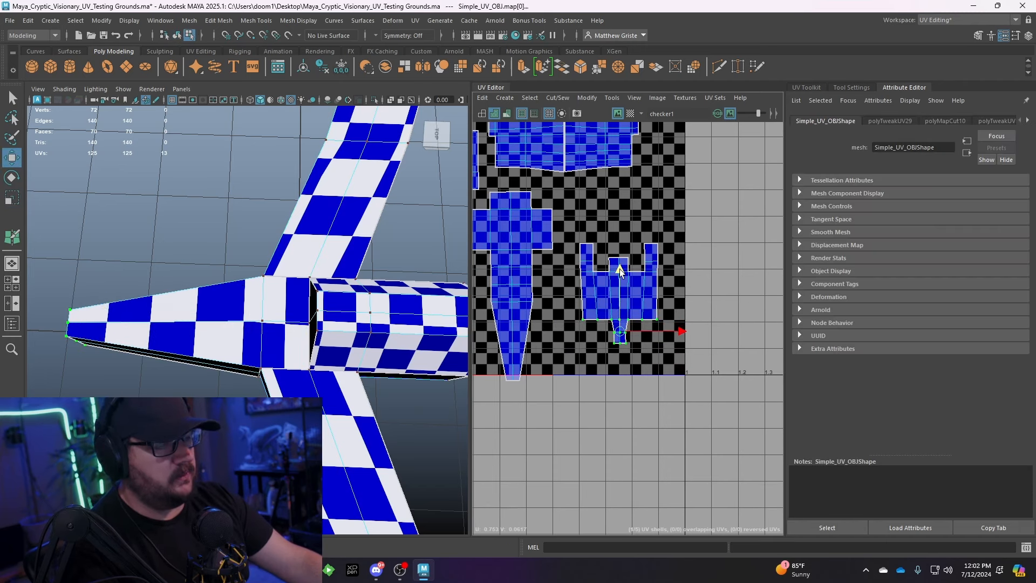
- Select the shortened UV shell, inspect its checker squares on the model, and clear the selection
{"action": "right_click_drag", "start_coordinate": [594, 291], "coordinate": [561, 277]}
{"action": "left_click_drag", "start_coordinate": [561, 278], "coordinate": [669, 308]}
{"action": "middle_click_drag", "start_coordinate": [379, 358], "coordinate": [365, 364], "text": "alt"}
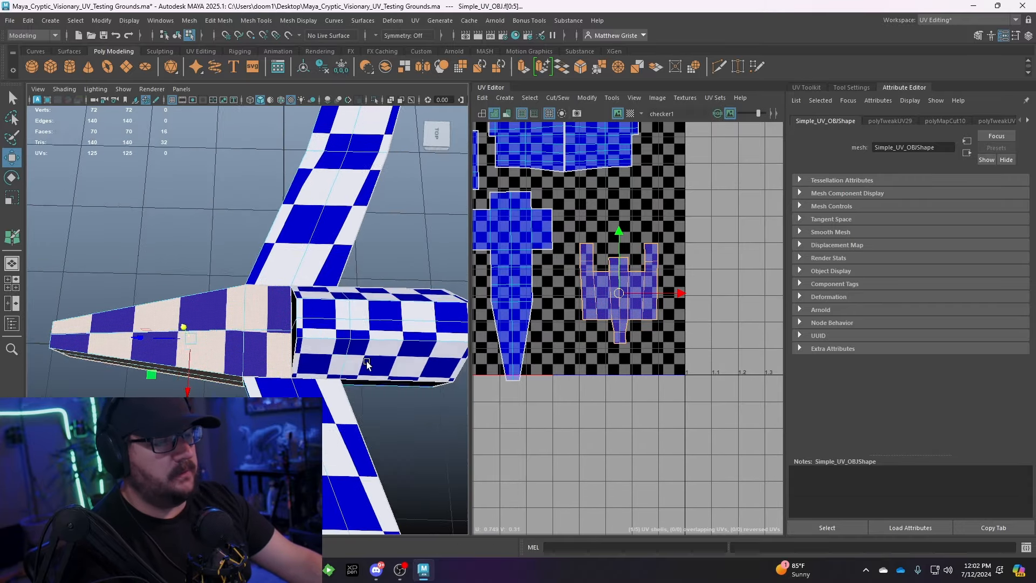
{"action": "left_click_drag", "start_coordinate": [366, 364], "coordinate": [313, 303], "text": "alt"}
{"action": "left_click", "coordinate": [398, 346]}
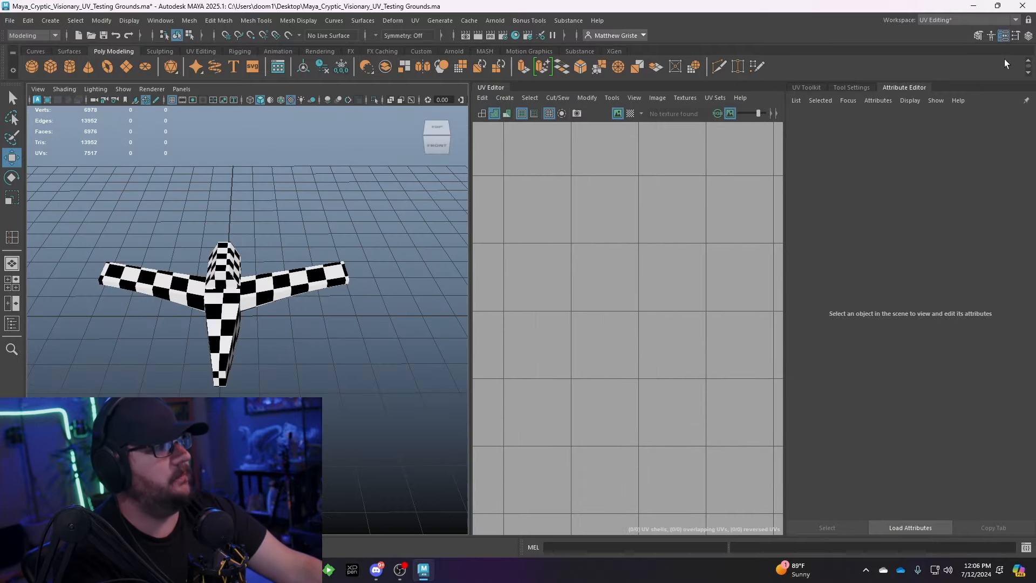
- Hide the Lesson_Four_Low_Poly_Geo layer and show the Lesson_Five_High_Poly_Obj layer, with the layer window closed again
{"action": "left_click_drag", "start_coordinate": [319, 250], "coordinate": [358, 229], "text": "alt"}
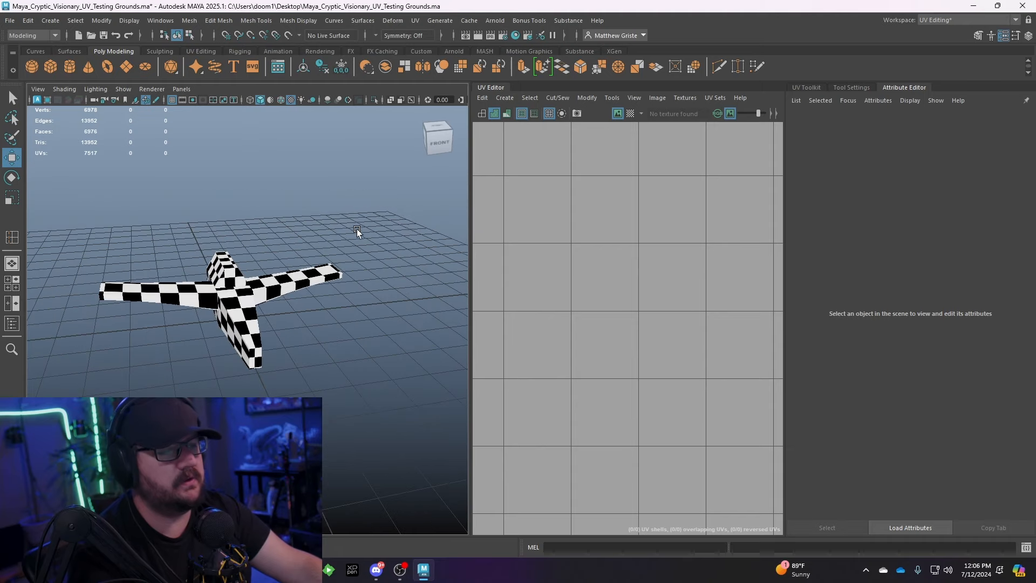
{"action": "left_click", "coordinate": [1028, 37]}
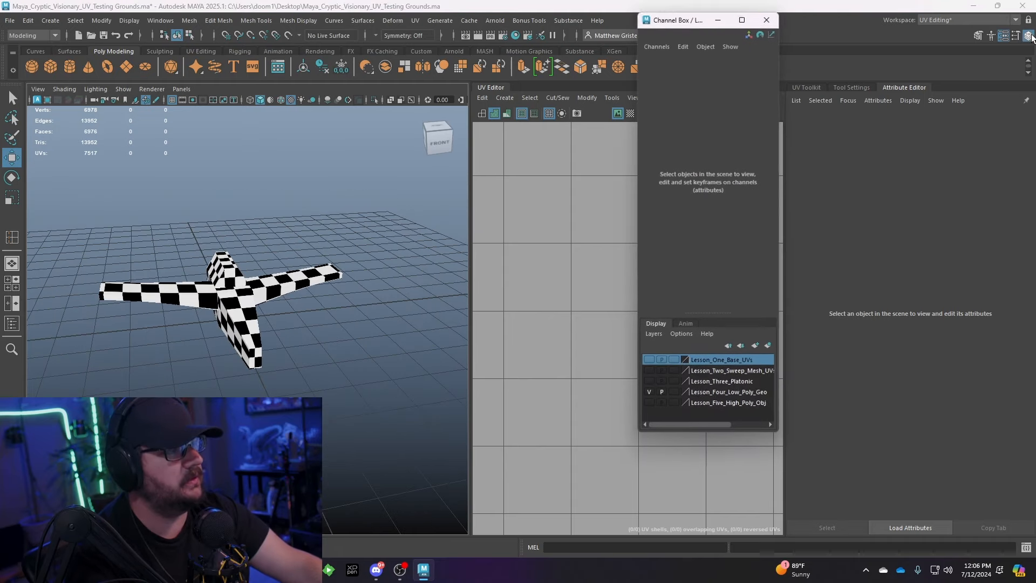
{"action": "left_click", "coordinate": [649, 392]}
{"action": "left_click", "coordinate": [649, 403]}
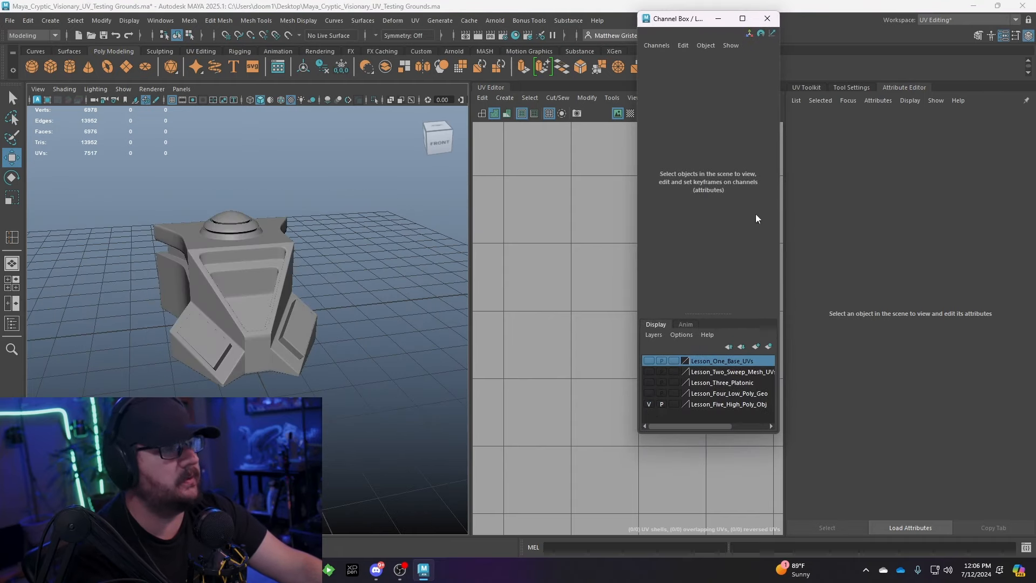
{"action": "left_click", "coordinate": [766, 18]}
{"action": "left_click_drag", "start_coordinate": [232, 313], "coordinate": [357, 219], "text": "alt"}
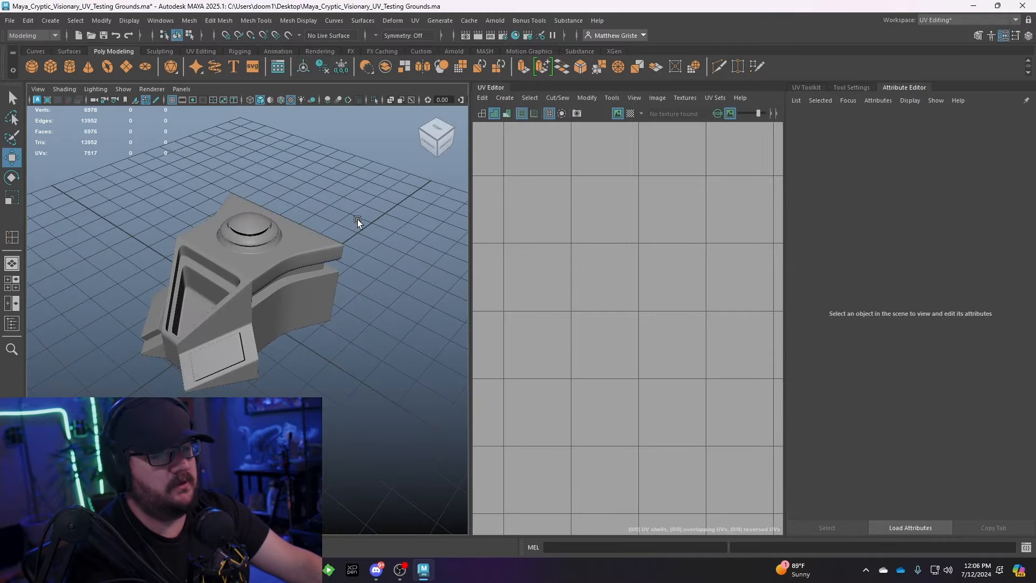
- Select the high-poly object, inspect its wireframe, and switch it to the unsmoothed display
{"action": "left_click", "coordinate": [325, 258]}
{"action": "left_click_drag", "start_coordinate": [326, 258], "coordinate": [257, 222], "text": "alt"}
{"action": "scroll", "coordinate": [260, 264], "scroll_direction": "up", "scroll_amount": 2}
{"action": "scroll", "coordinate": [260, 264], "scroll_direction": "down", "scroll_amount": 2}
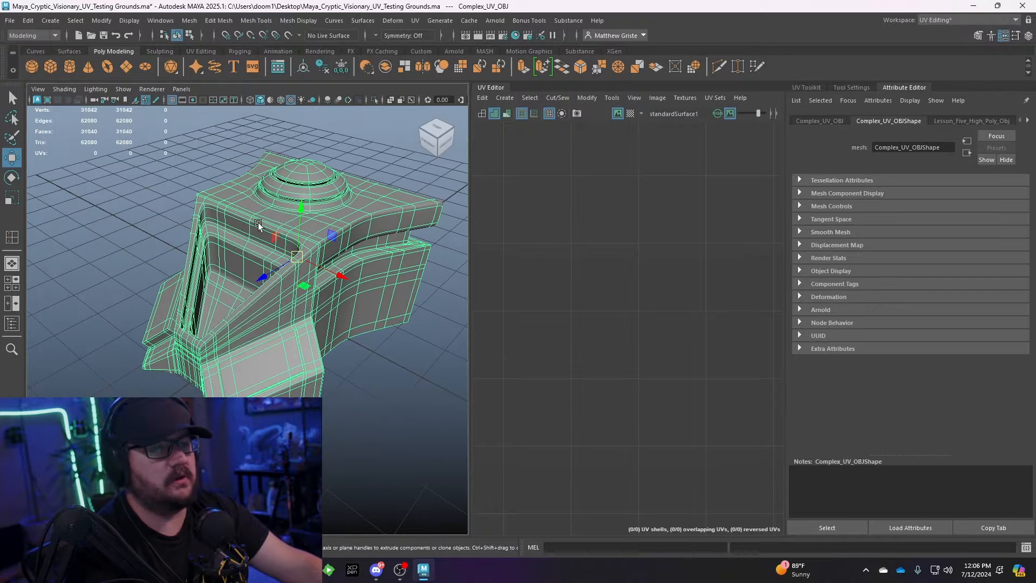
{"action": "scroll", "coordinate": [258, 223], "scroll_direction": "up", "scroll_amount": 2}
{"action": "left_click_drag", "start_coordinate": [212, 194], "coordinate": [247, 211], "text": "alt"}
{"action": "key", "text": "1"}
{"action": "scroll", "coordinate": [271, 224], "scroll_direction": "down", "scroll_amount": 5}
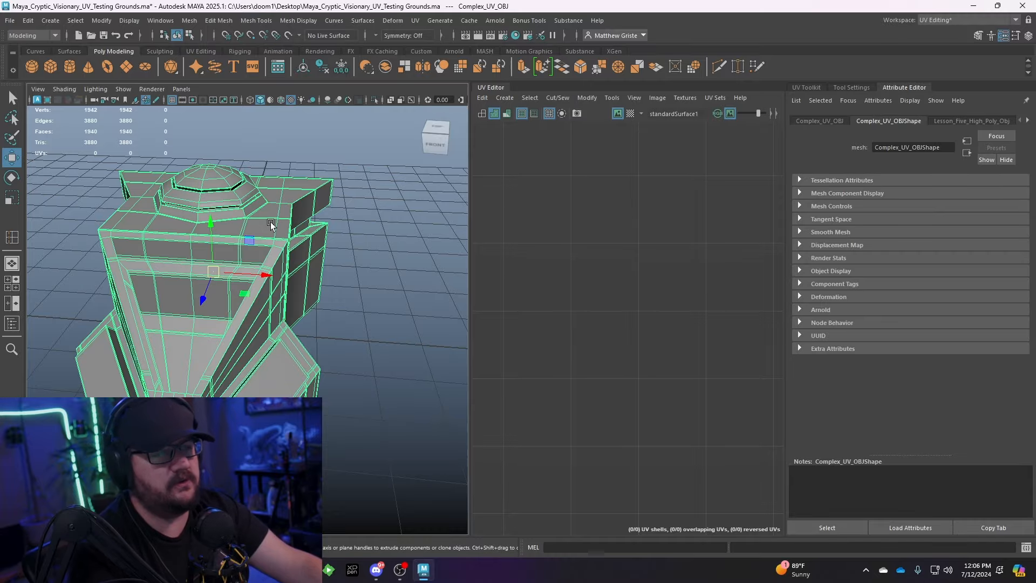
- Create camera-based UVs for the mesh from a front view and give it the checker material
{"action": "scroll", "coordinate": [271, 223], "scroll_direction": "up", "scroll_amount": 3}
{"action": "left_click_drag", "start_coordinate": [271, 224], "coordinate": [254, 200], "text": "alt"}
{"action": "scroll", "coordinate": [259, 198], "scroll_direction": "down", "scroll_amount": 3}
{"action": "left_click", "coordinate": [415, 20]}
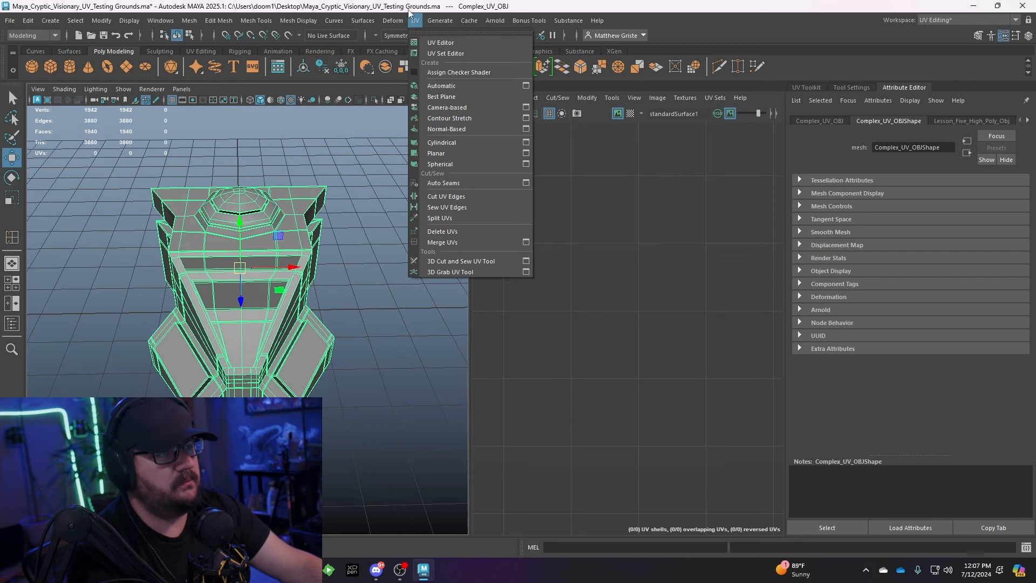
{"action": "left_click", "coordinate": [448, 107]}
{"action": "right_click_drag", "start_coordinate": [264, 301], "coordinate": [371, 524]}
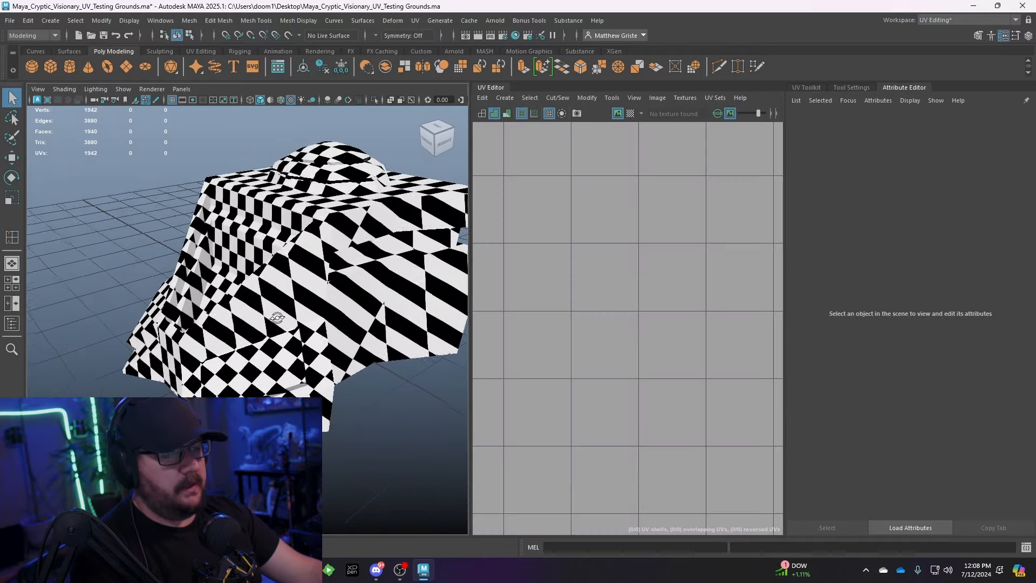
- Examine the checker stretching on the front and sides of the mesh and compare it with its projected UV shell
{"action": "left_click_drag", "start_coordinate": [277, 317], "coordinate": [259, 227], "text": "alt"}
{"action": "left_click", "coordinate": [317, 267]}
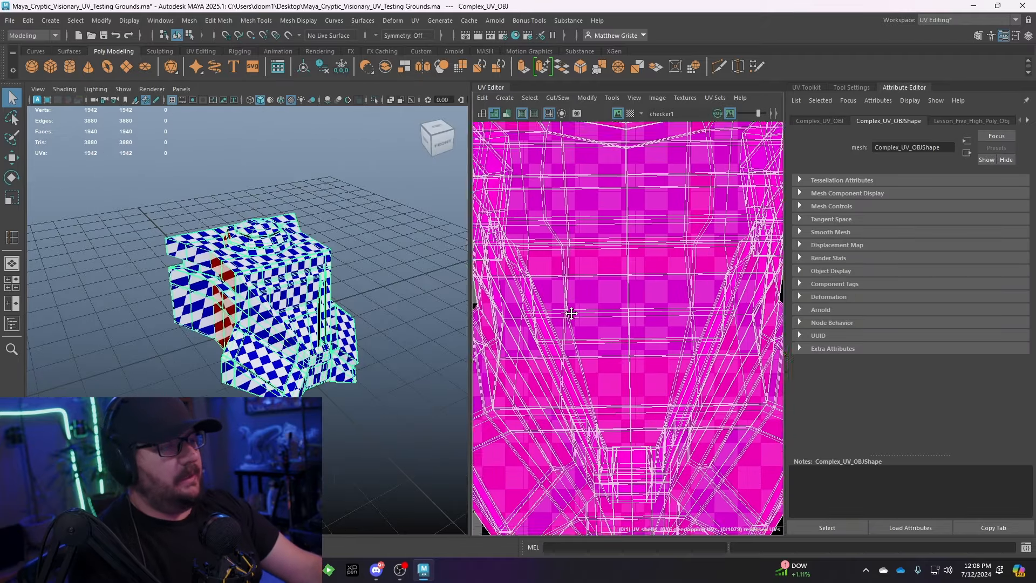
{"action": "left_click", "coordinate": [389, 331]}
{"action": "scroll", "coordinate": [299, 330], "scroll_direction": "up", "scroll_amount": 10}
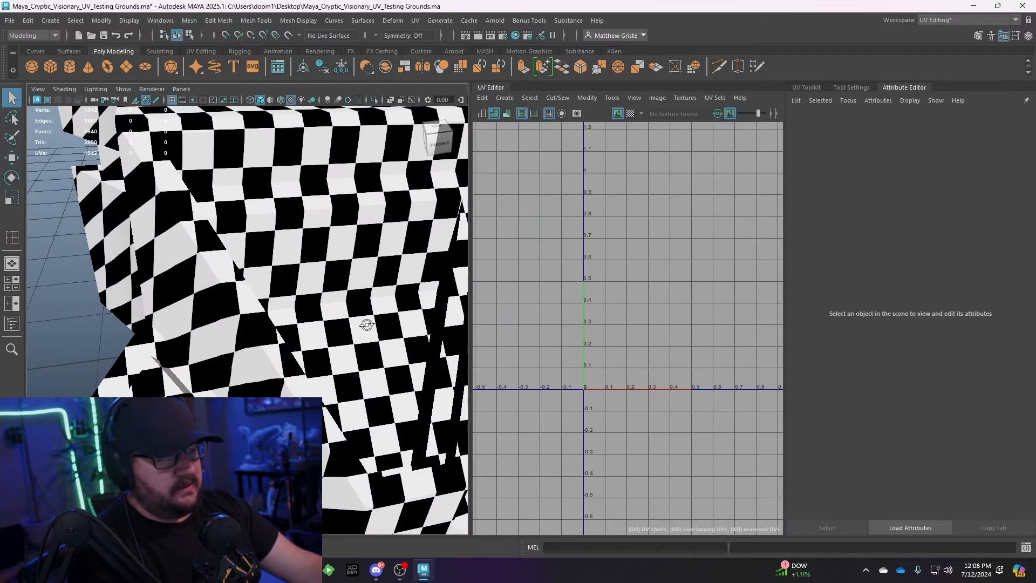
{"action": "scroll", "coordinate": [298, 330], "scroll_direction": "down", "scroll_amount": 3}
{"action": "left_click_drag", "start_coordinate": [299, 330], "coordinate": [240, 283], "text": "alt"}
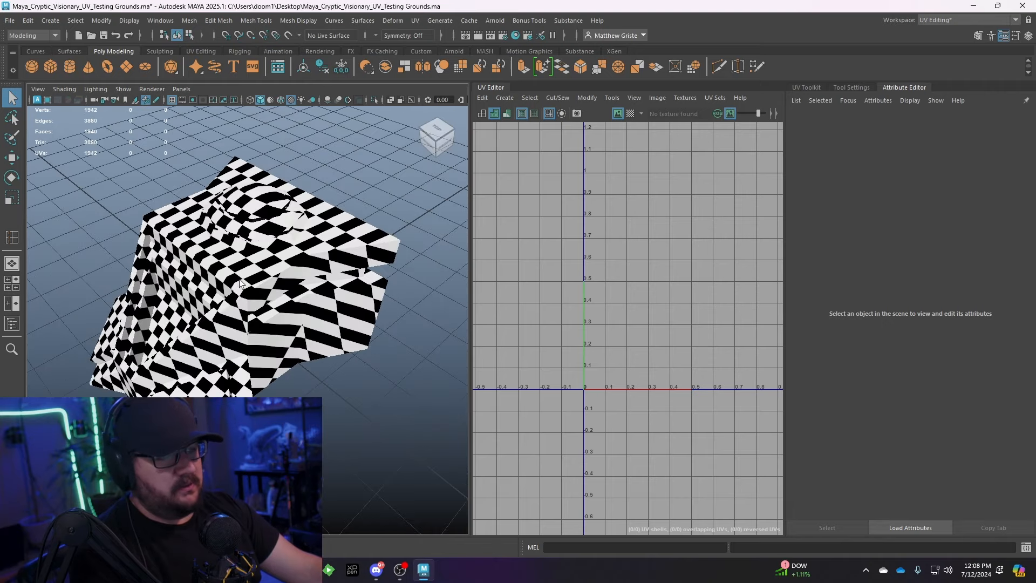
{"action": "left_click", "coordinate": [251, 100]}
{"action": "left_click", "coordinate": [259, 100]}
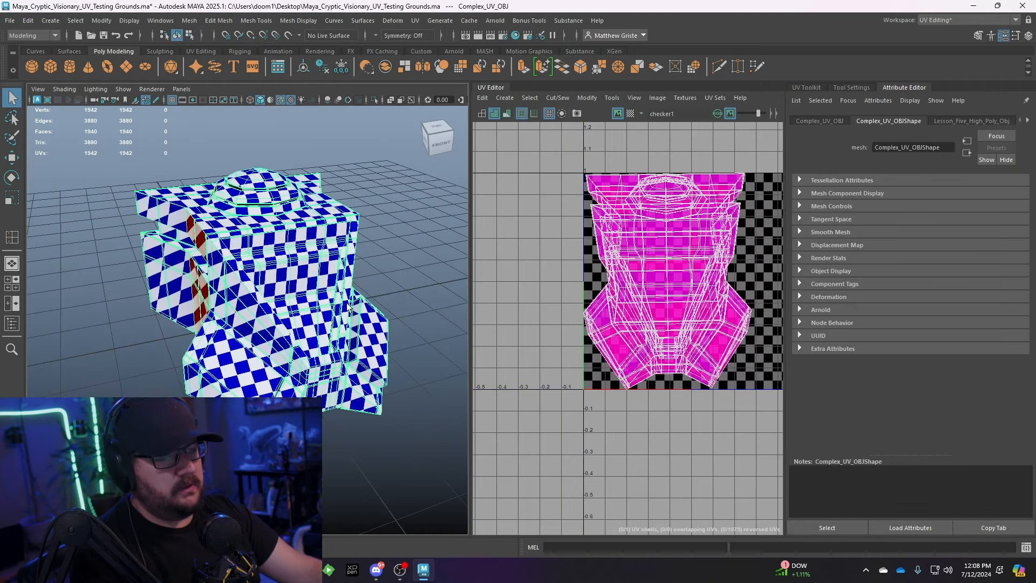
{"action": "left_click_drag", "start_coordinate": [350, 305], "coordinate": [356, 238], "text": "alt"}
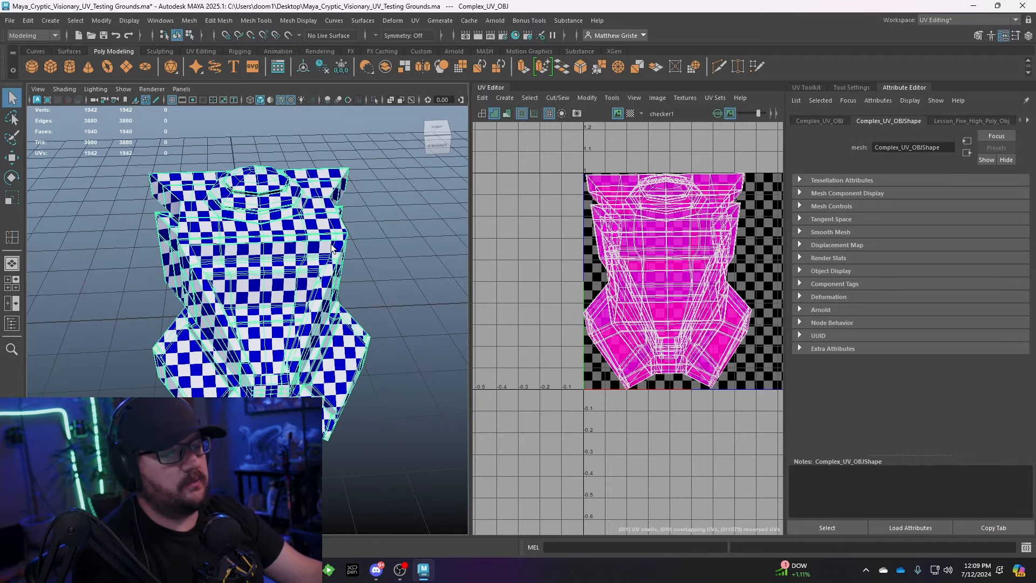
- Select the whole projected UV shell and move it sideways out of the checker tile
{"action": "right_click_drag", "start_coordinate": [638, 232], "coordinate": [639, 230]}
{"action": "left_click", "coordinate": [655, 260]}
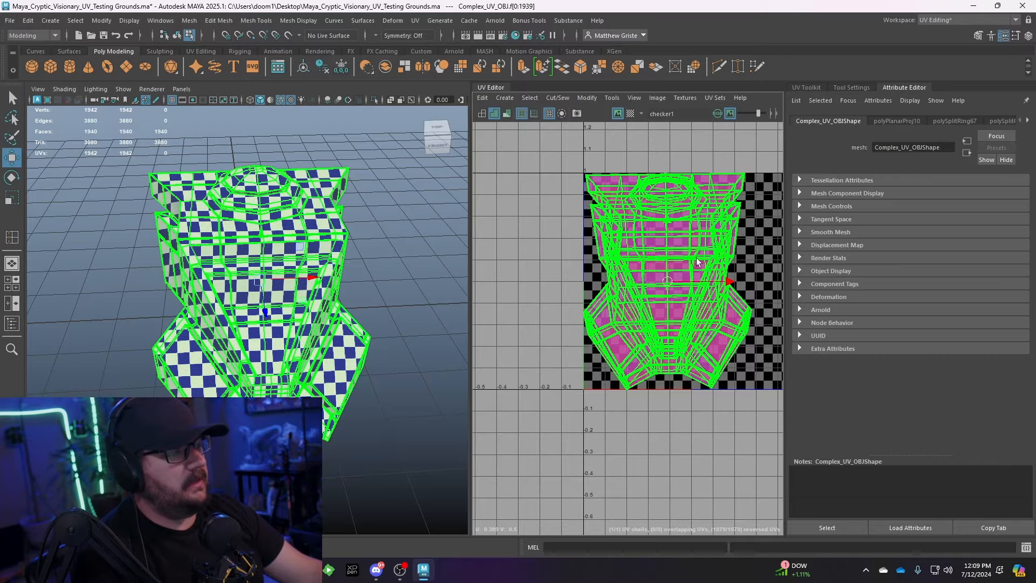
{"action": "left_click_drag", "start_coordinate": [696, 262], "coordinate": [557, 280]}
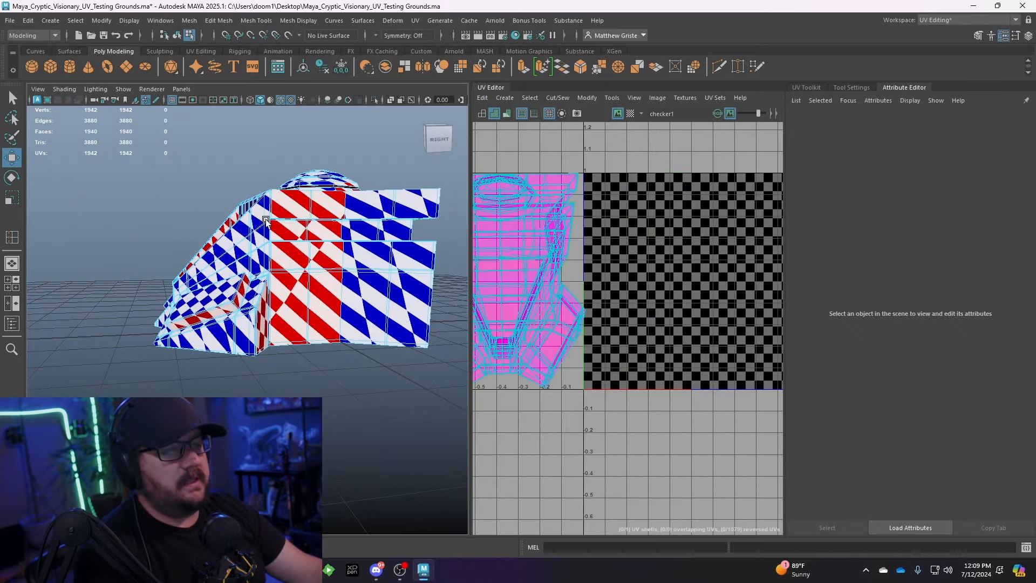
- Select the first edge loops along the border of the mesh's underside and turn off the texture display
{"action": "left_click_drag", "start_coordinate": [266, 220], "coordinate": [307, 149], "text": "alt"}
{"action": "left_click_drag", "start_coordinate": [237, 185], "coordinate": [302, 305], "text": "alt"}
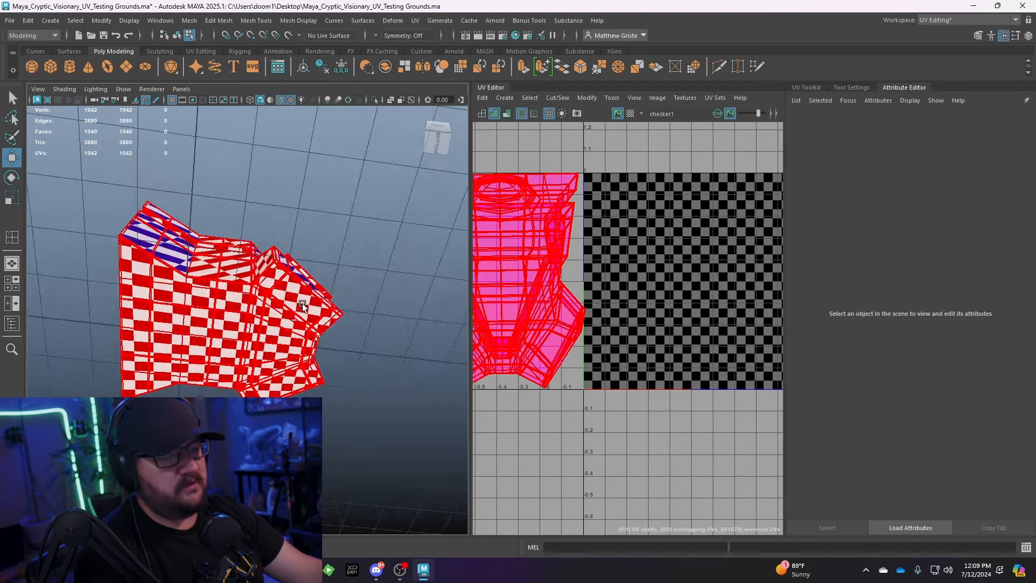
{"action": "scroll", "coordinate": [302, 305], "scroll_direction": "up", "scroll_amount": 10}
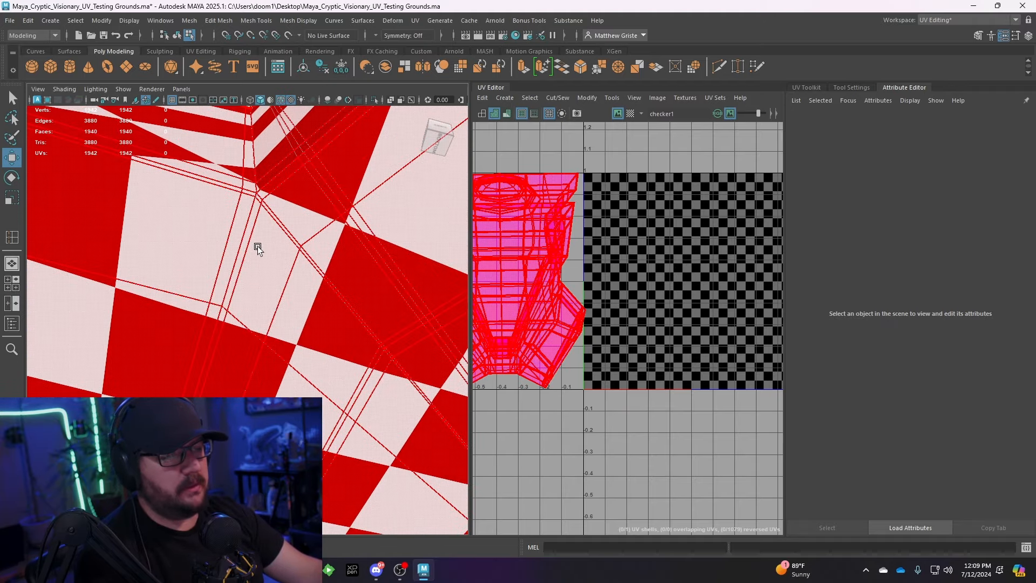
{"action": "right_click_drag", "start_coordinate": [257, 246], "coordinate": [260, 205]}
{"action": "double_click", "coordinate": [262, 188]}
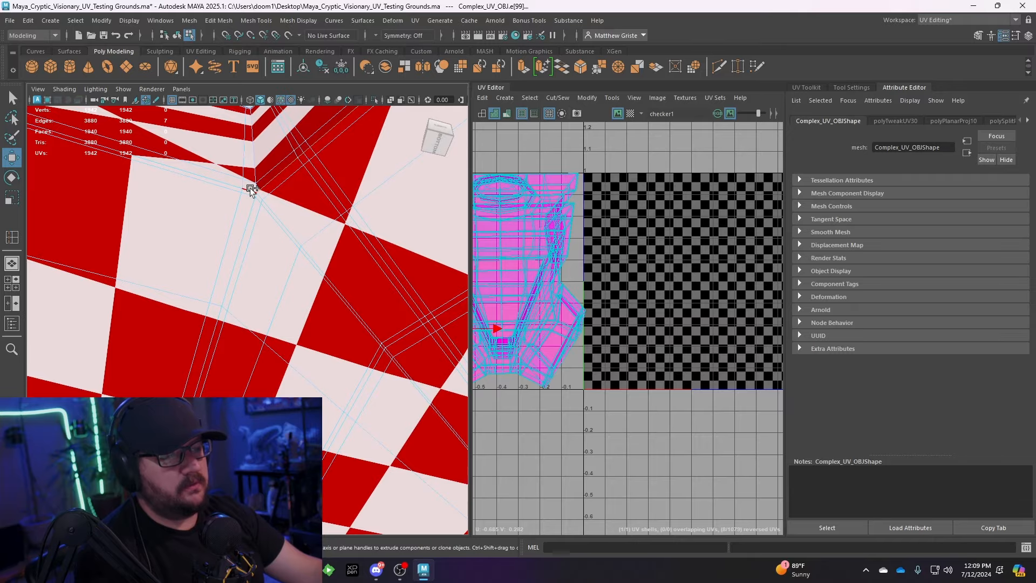
{"action": "scroll", "coordinate": [269, 218], "scroll_direction": "down", "scroll_amount": 5}
{"action": "left_click_drag", "start_coordinate": [334, 264], "coordinate": [238, 265], "text": "alt"}
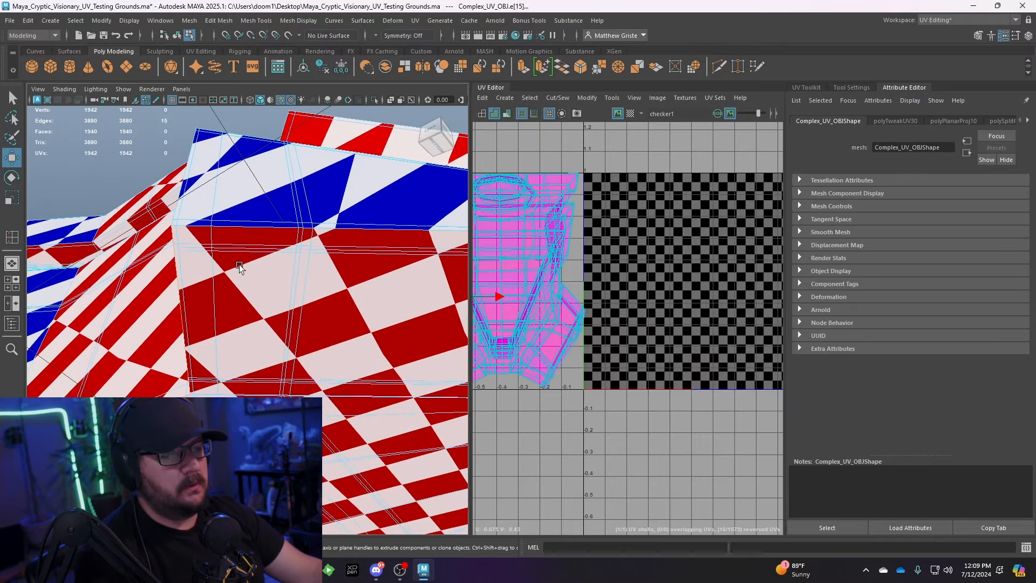
{"action": "double_click", "coordinate": [231, 227], "text": "shift"}
{"action": "left_click_drag", "start_coordinate": [231, 227], "coordinate": [287, 141], "text": "alt"}
{"action": "double_click", "coordinate": [184, 240], "text": "shift"}
{"action": "left_click", "coordinate": [292, 100]}
{"action": "scroll", "coordinate": [281, 221], "scroll_direction": "up", "scroll_amount": 5}
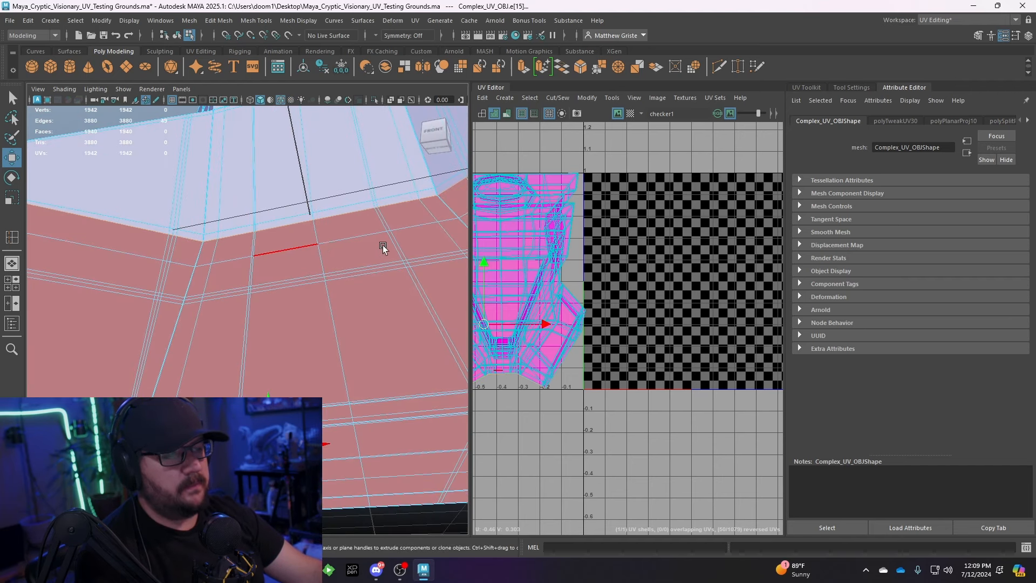
- Add more edge loops around the underside's corners and sides to the seam selection
{"action": "left_click_drag", "start_coordinate": [383, 245], "coordinate": [255, 276], "text": "alt"}
{"action": "scroll", "coordinate": [306, 261], "scroll_direction": "down", "scroll_amount": 6}
{"action": "scroll", "coordinate": [247, 250], "scroll_direction": "up", "scroll_amount": 3}
{"action": "scroll", "coordinate": [251, 237], "scroll_direction": "up", "scroll_amount": 2}
{"action": "double_click", "coordinate": [233, 244], "text": "shift"}
{"action": "scroll", "coordinate": [360, 310], "scroll_direction": "down", "scroll_amount": 3}
{"action": "left_click_drag", "start_coordinate": [360, 309], "coordinate": [254, 320], "text": "alt"}
{"action": "scroll", "coordinate": [211, 325], "scroll_direction": "up", "scroll_amount": 3}
{"action": "double_click", "coordinate": [208, 358], "text": "shift"}
{"action": "left_click_drag", "start_coordinate": [208, 359], "coordinate": [365, 375], "text": "alt"}
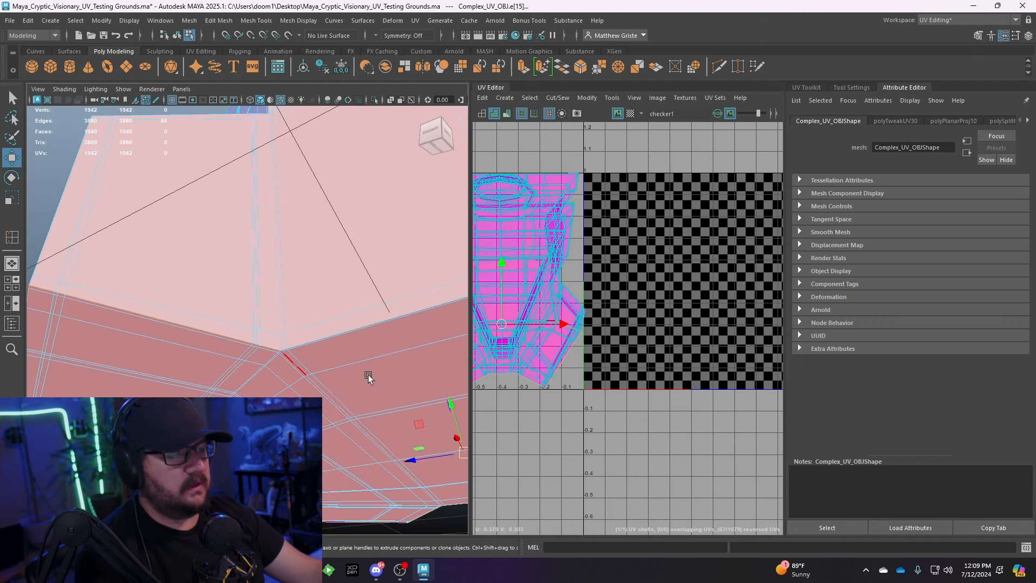
- Complete the edge selection around the underside and cut the UVs along it
{"action": "scroll", "coordinate": [324, 335], "scroll_direction": "down", "scroll_amount": 4}
{"action": "left_click_drag", "start_coordinate": [324, 337], "coordinate": [391, 291], "text": "alt"}
{"action": "scroll", "coordinate": [308, 339], "scroll_direction": "up", "scroll_amount": 3}
{"action": "scroll", "coordinate": [313, 351], "scroll_direction": "up", "scroll_amount": 2}
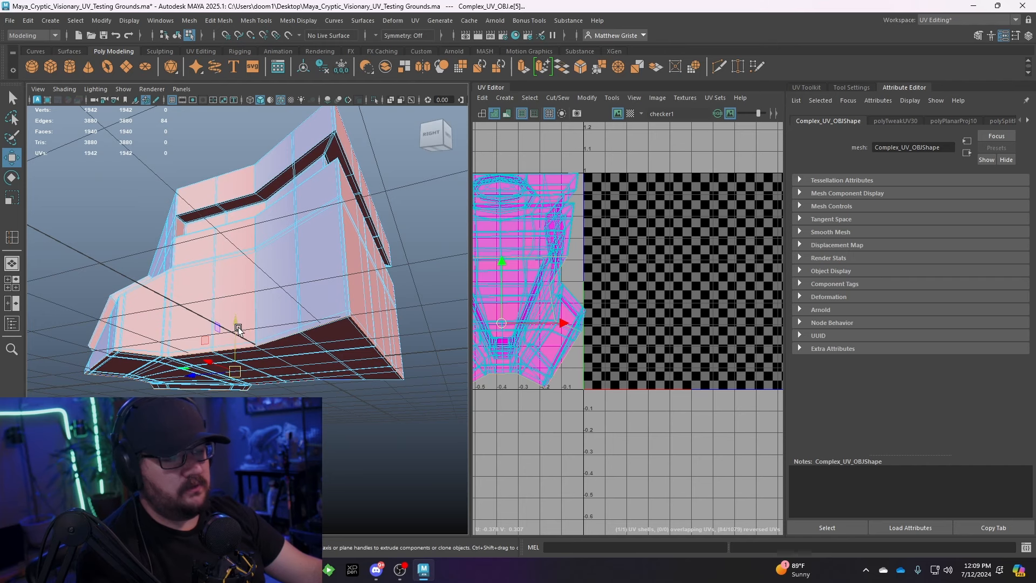
{"action": "left_click_drag", "start_coordinate": [232, 342], "coordinate": [280, 318], "text": "alt"}
{"action": "scroll", "coordinate": [564, 308], "scroll_direction": "down", "scroll_amount": 3}
{"action": "middle_click_drag", "start_coordinate": [565, 308], "coordinate": [628, 272], "text": "alt"}
{"action": "right_click_drag", "start_coordinate": [586, 243], "coordinate": [564, 298], "text": "shift"}
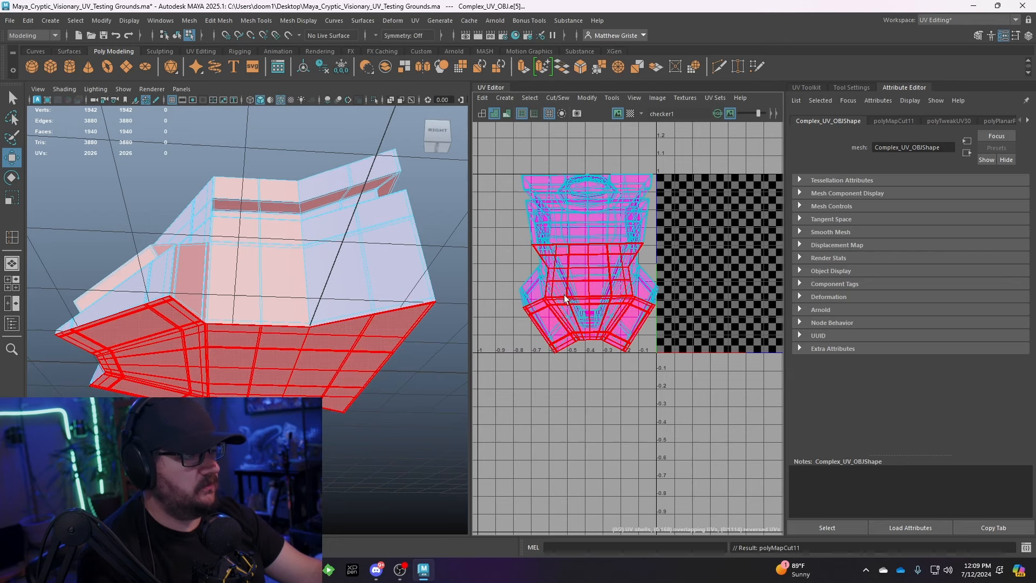
- Move the cut-out underside shell into the checker tile and unfold it
{"action": "left_click_drag", "start_coordinate": [587, 294], "coordinate": [724, 288]}
{"action": "middle_click_drag", "start_coordinate": [724, 288], "coordinate": [666, 280], "text": "alt"}
{"action": "key", "text": "ctrl+shift+i"}
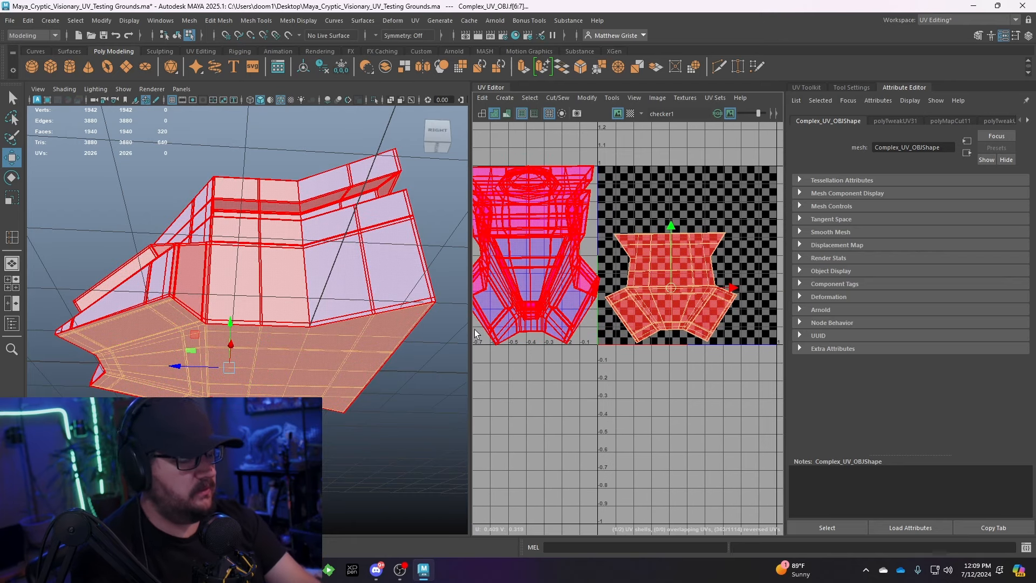
- Rotate the underside shell upright and scale it down into the checker tile's lower-left corner
{"action": "key", "text": "e"}
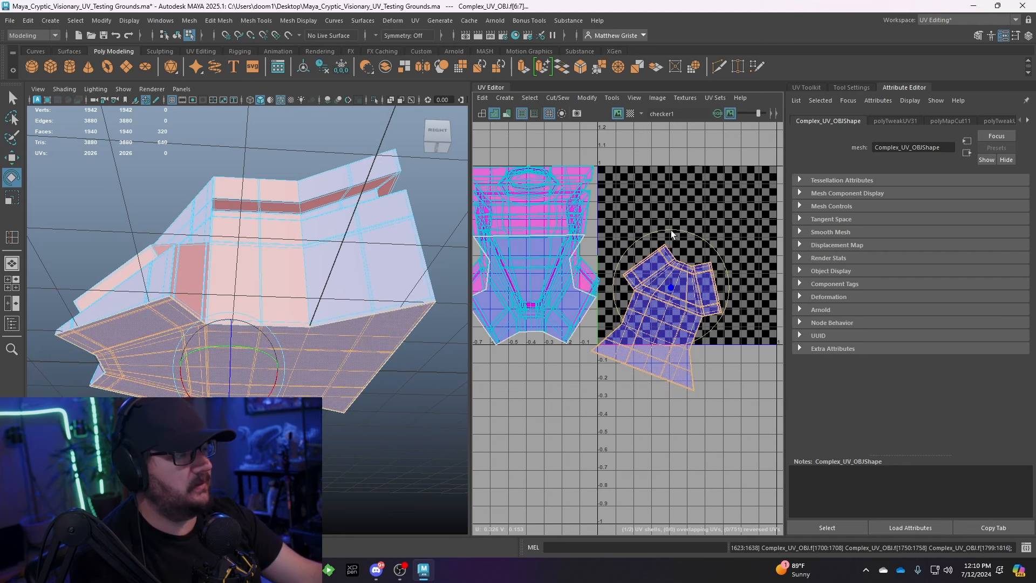
{"action": "left_click_drag", "start_coordinate": [671, 229], "coordinate": [695, 349]}
{"action": "left_click_drag", "start_coordinate": [694, 354], "coordinate": [693, 354]}
{"action": "key", "text": "r"}
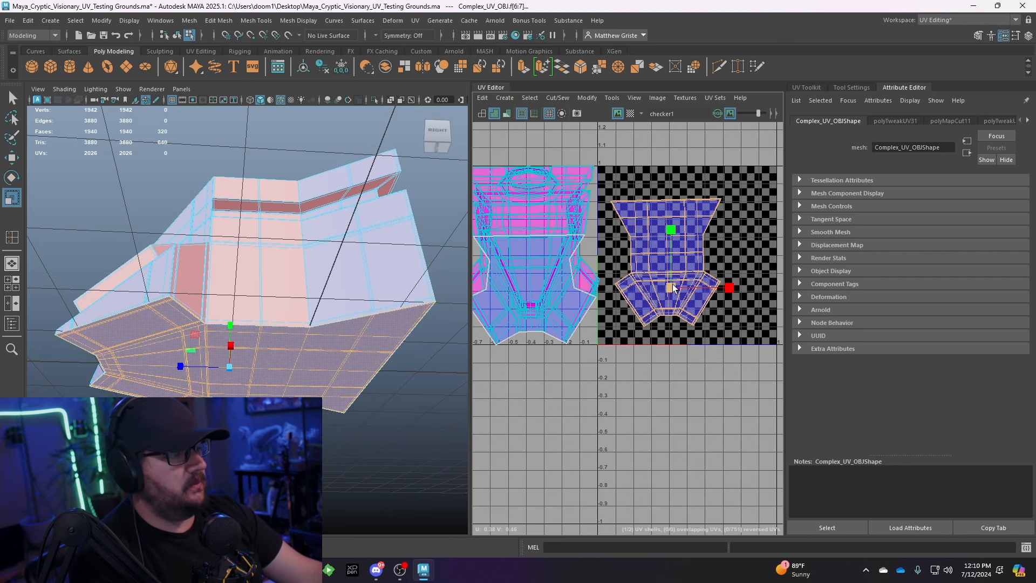
{"action": "left_click_drag", "start_coordinate": [670, 287], "coordinate": [635, 314]}
{"action": "key", "text": "e"}
{"action": "key", "text": "w"}
{"action": "key", "text": "e"}
{"action": "key", "text": "r"}
{"action": "left_click_drag", "start_coordinate": [635, 314], "coordinate": [630, 315]}
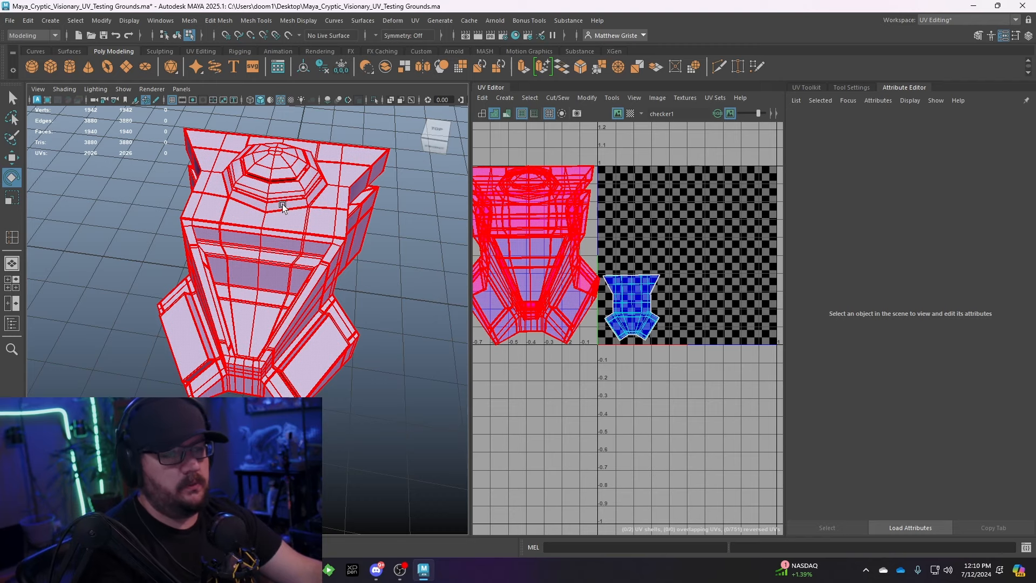
- Examine the front recess, upper surface and dome of the mesh for the next seam location
{"action": "scroll", "coordinate": [282, 204], "scroll_direction": "up", "scroll_amount": 5}
{"action": "left_click", "coordinate": [290, 251]}
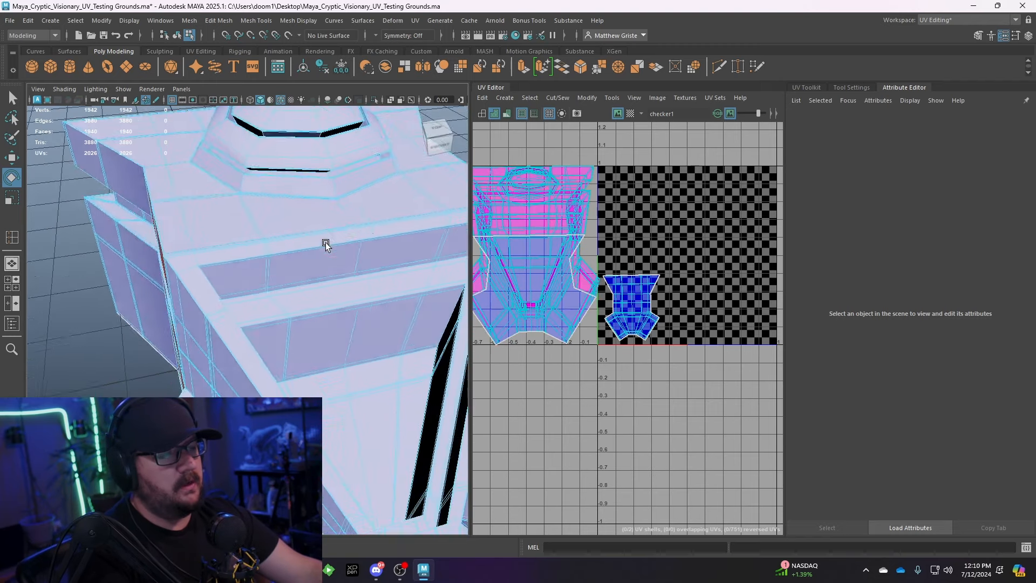
{"action": "scroll", "coordinate": [326, 245], "scroll_direction": "down", "scroll_amount": 5}
{"action": "left_click_drag", "start_coordinate": [329, 257], "coordinate": [299, 264], "text": "alt"}
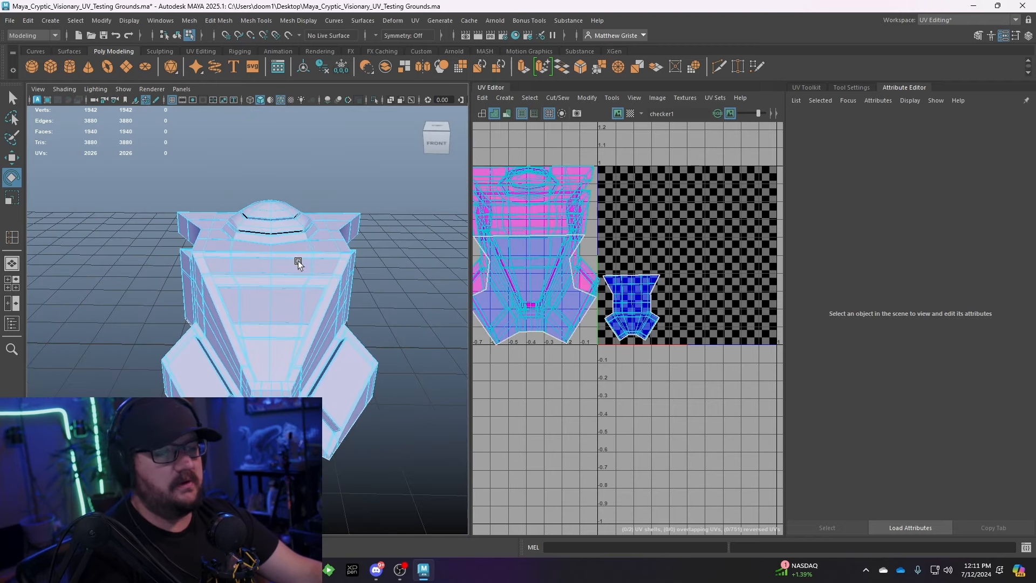
{"action": "scroll", "coordinate": [296, 262], "scroll_direction": "up", "scroll_amount": 3}
{"action": "scroll", "coordinate": [305, 268], "scroll_direction": "down", "scroll_amount": 5}
{"action": "scroll", "coordinate": [289, 241], "scroll_direction": "up", "scroll_amount": 3}
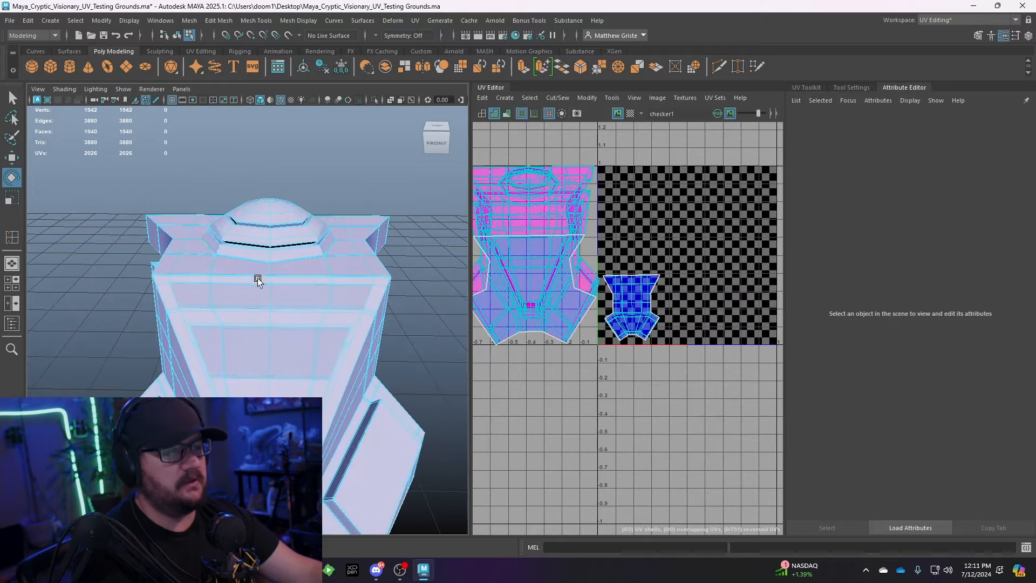
{"action": "left_click_drag", "start_coordinate": [257, 278], "coordinate": [110, 265], "text": "alt"}
- Select the edge loop around the dome's base where it meets the upper surface and cut the UVs along it
{"action": "left_click_drag", "start_coordinate": [200, 291], "coordinate": [285, 370], "text": "alt"}
{"action": "scroll", "coordinate": [274, 351], "scroll_direction": "up", "scroll_amount": 5}
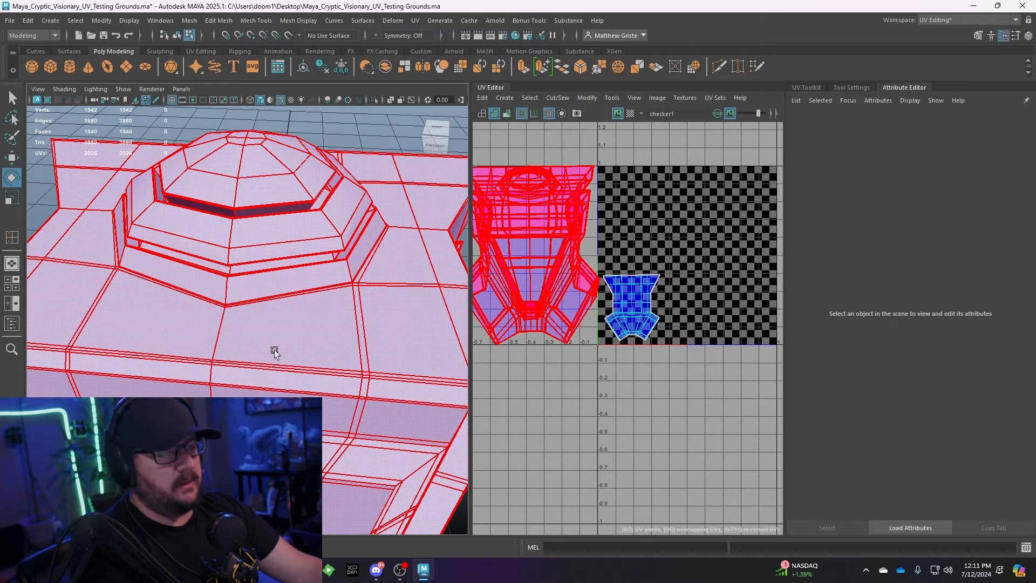
{"action": "scroll", "coordinate": [326, 290], "scroll_direction": "down", "scroll_amount": 3}
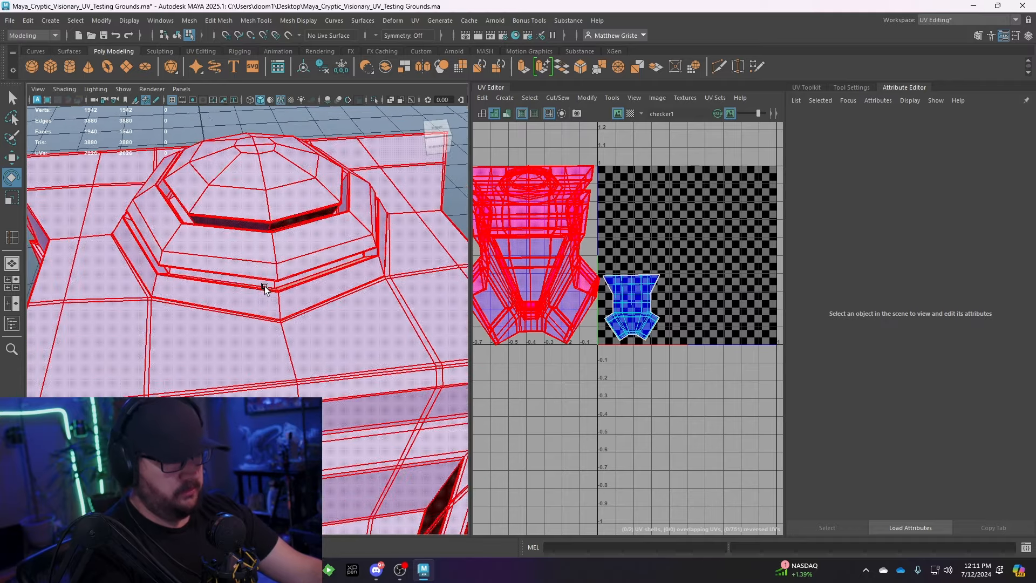
{"action": "scroll", "coordinate": [268, 300], "scroll_direction": "up", "scroll_amount": 8}
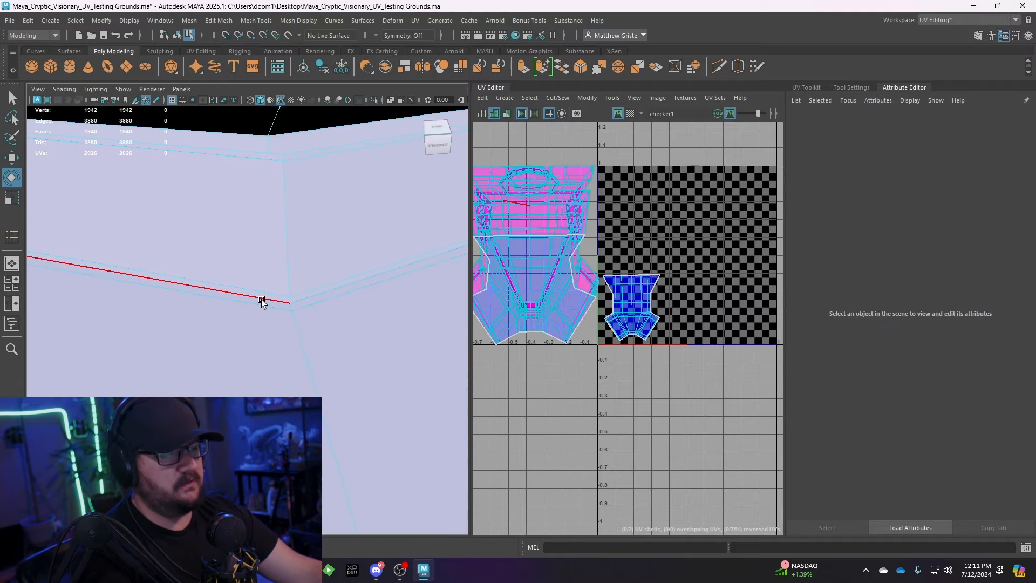
{"action": "left_click", "coordinate": [262, 300]}
{"action": "scroll", "coordinate": [270, 307], "scroll_direction": "down", "scroll_amount": 3}
{"action": "left_click_drag", "start_coordinate": [270, 307], "coordinate": [204, 321], "text": "alt"}
{"action": "scroll", "coordinate": [385, 282], "scroll_direction": "up", "scroll_amount": 5}
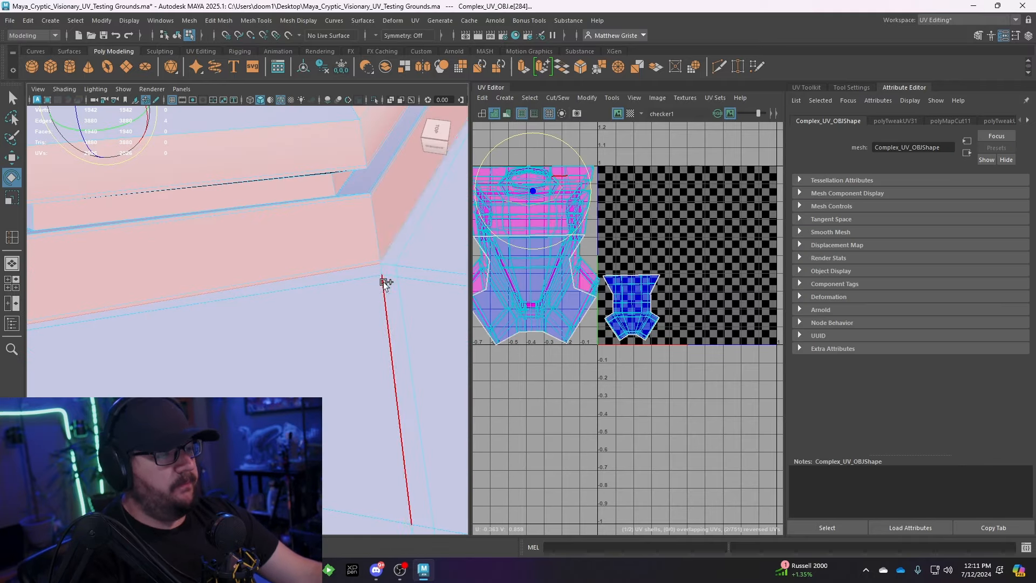
{"action": "left_click_drag", "start_coordinate": [396, 247], "coordinate": [247, 295], "text": "alt"}
{"action": "scroll", "coordinate": [249, 281], "scroll_direction": "down", "scroll_amount": 3}
{"action": "scroll", "coordinate": [247, 294], "scroll_direction": "up", "scroll_amount": 4}
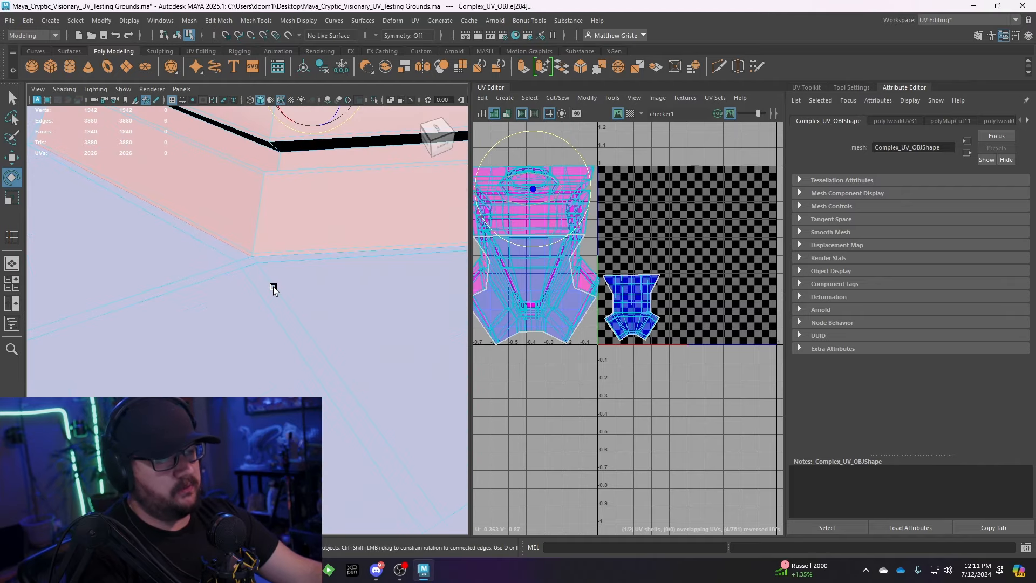
{"action": "left_click", "coordinate": [283, 256], "text": "shift"}
{"action": "scroll", "coordinate": [302, 280], "scroll_direction": "down", "scroll_amount": 4}
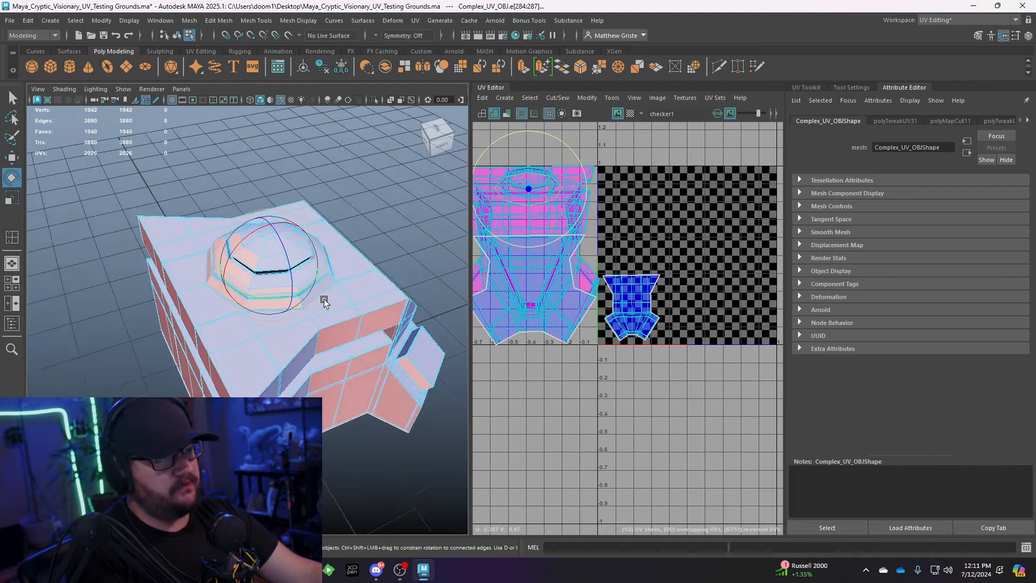
{"action": "scroll", "coordinate": [245, 300], "scroll_direction": "up", "scroll_amount": 2}
{"action": "middle_click_drag", "start_coordinate": [289, 290], "coordinate": [306, 289], "text": "alt"}
{"action": "scroll", "coordinate": [305, 289], "scroll_direction": "up", "scroll_amount": 3}
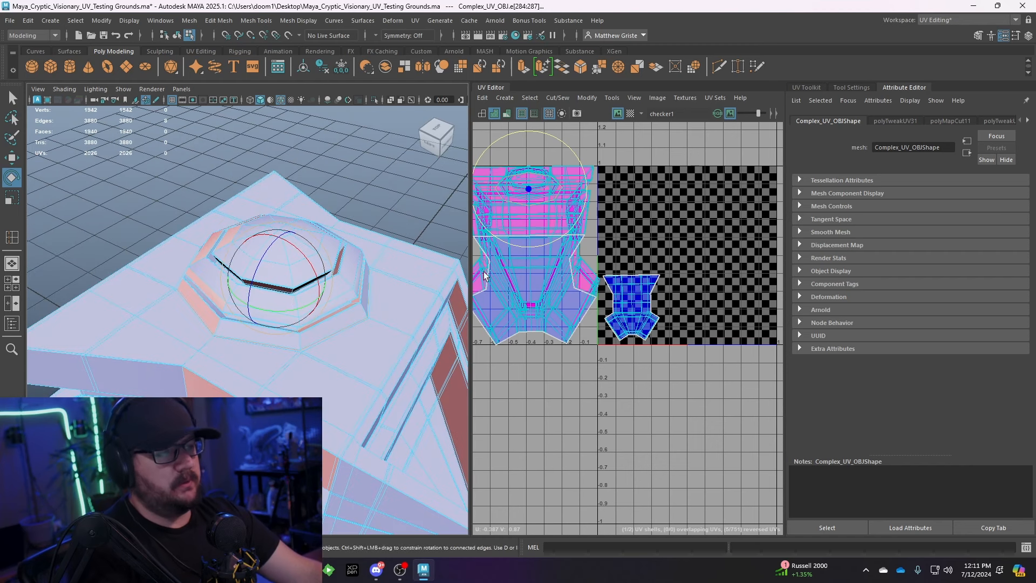
{"action": "middle_click_drag", "start_coordinate": [633, 262], "coordinate": [659, 257], "text": "alt"}
{"action": "key", "text": "shift+x"}
- Move the dome's UV shell into the checker tile and unfold it
{"action": "right_click_drag", "start_coordinate": [558, 182], "coordinate": [513, 166]}
{"action": "left_click", "coordinate": [561, 188]}
{"action": "left_click", "coordinate": [557, 177]}
{"action": "key", "text": "w"}
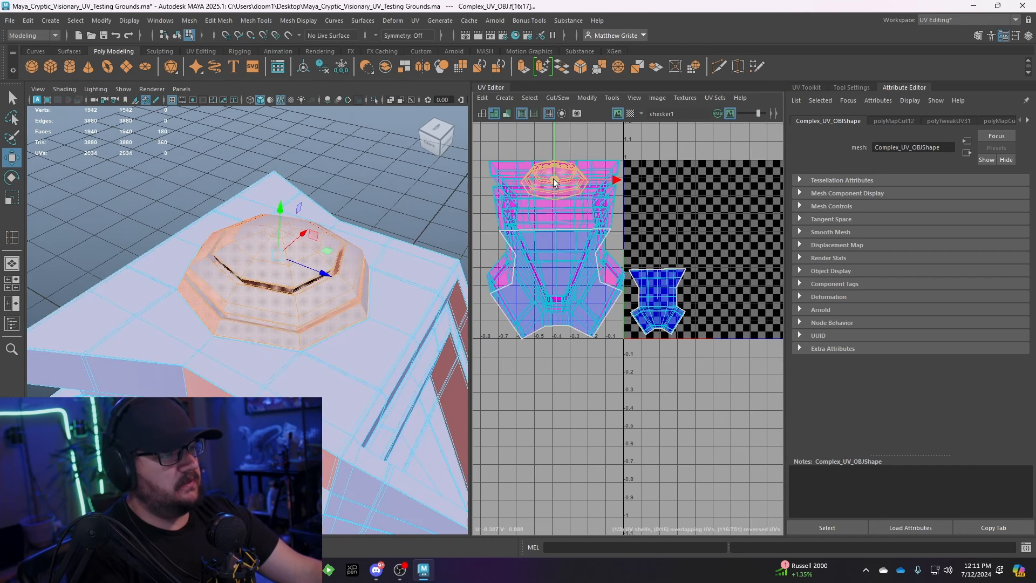
{"action": "left_click_drag", "start_coordinate": [615, 201], "coordinate": [714, 219]}
{"action": "middle_click_drag", "start_coordinate": [714, 219], "coordinate": [674, 213], "text": "alt"}
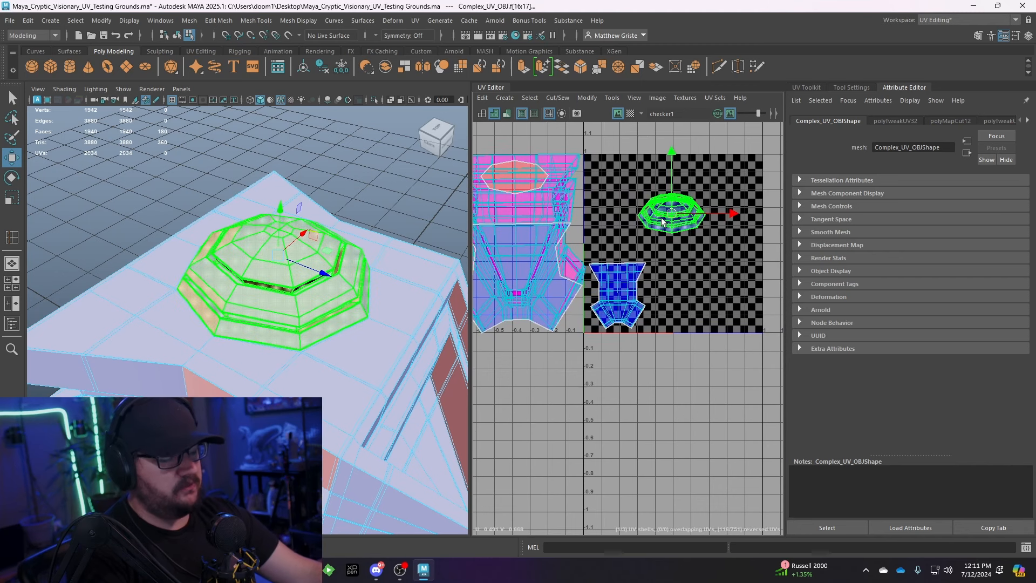
{"action": "key", "text": "ctrl+u"}
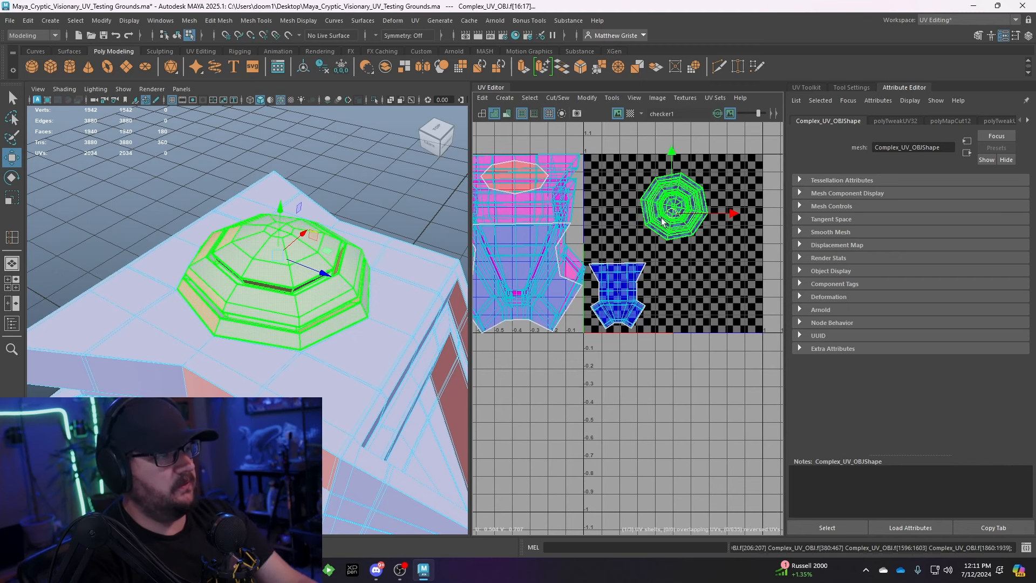
- Show the checker texture on the mesh and inspect the pattern on the dome from above
{"action": "left_click", "coordinate": [692, 265]}
{"action": "scroll", "coordinate": [656, 253], "scroll_direction": "up", "scroll_amount": 2}
{"action": "right_click_drag", "start_coordinate": [322, 265], "coordinate": [379, 233]}
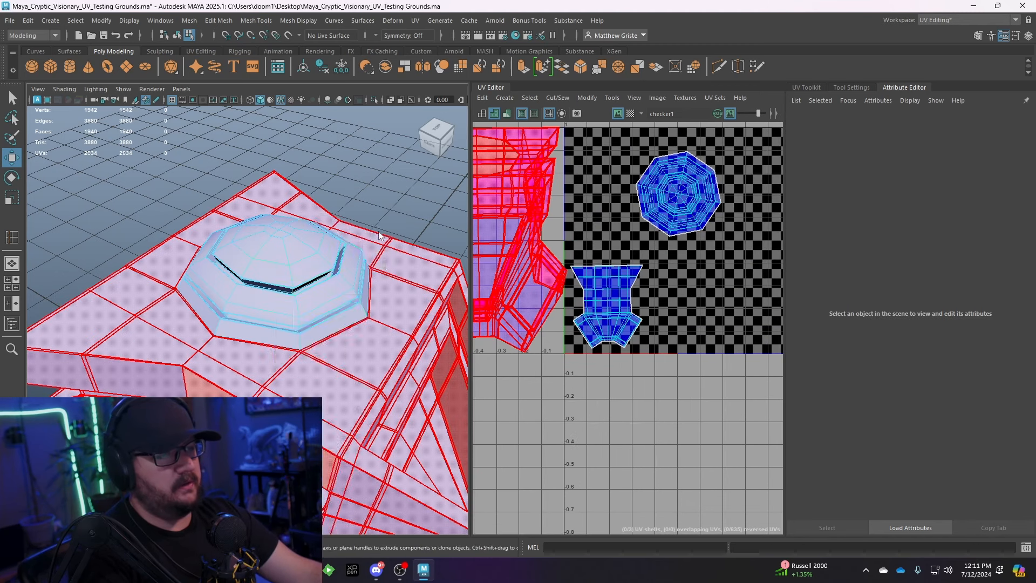
{"action": "left_click", "coordinate": [291, 100]}
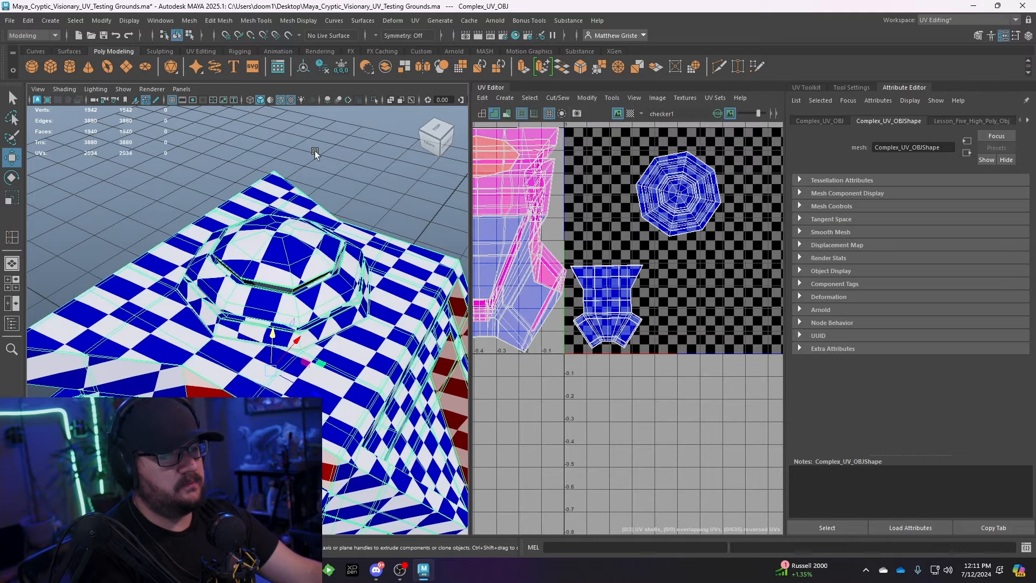
{"action": "left_click", "coordinate": [315, 150]}
{"action": "left_click_drag", "start_coordinate": [315, 150], "coordinate": [308, 273], "text": "alt"}
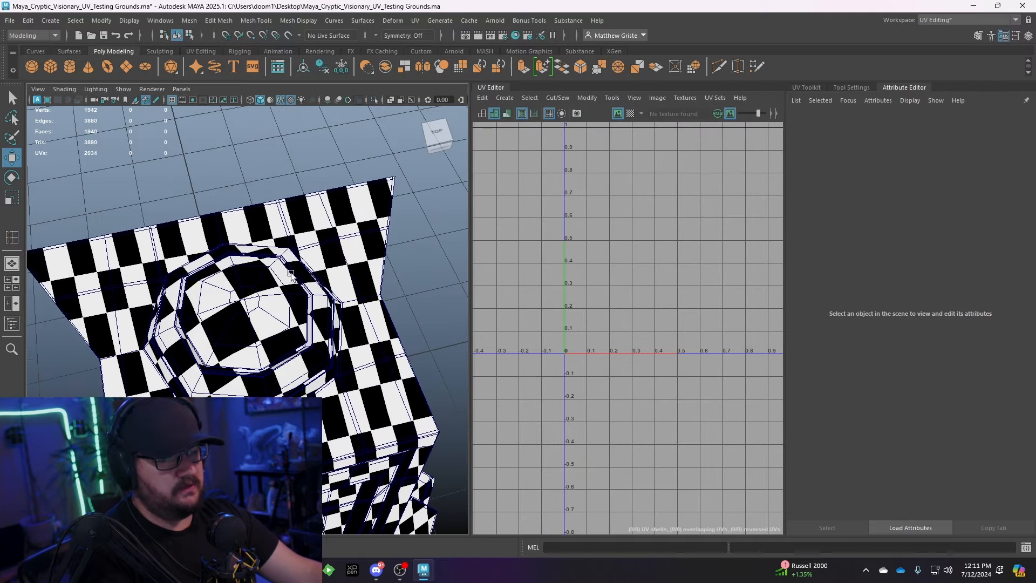
- Rotate the dome shell slightly until a corner of its octagonal outline points straight up
{"action": "left_click", "coordinate": [308, 272]}
{"action": "scroll", "coordinate": [637, 250], "scroll_direction": "up", "scroll_amount": 2}
{"action": "middle_click_drag", "start_coordinate": [716, 165], "coordinate": [665, 222], "text": "alt"}
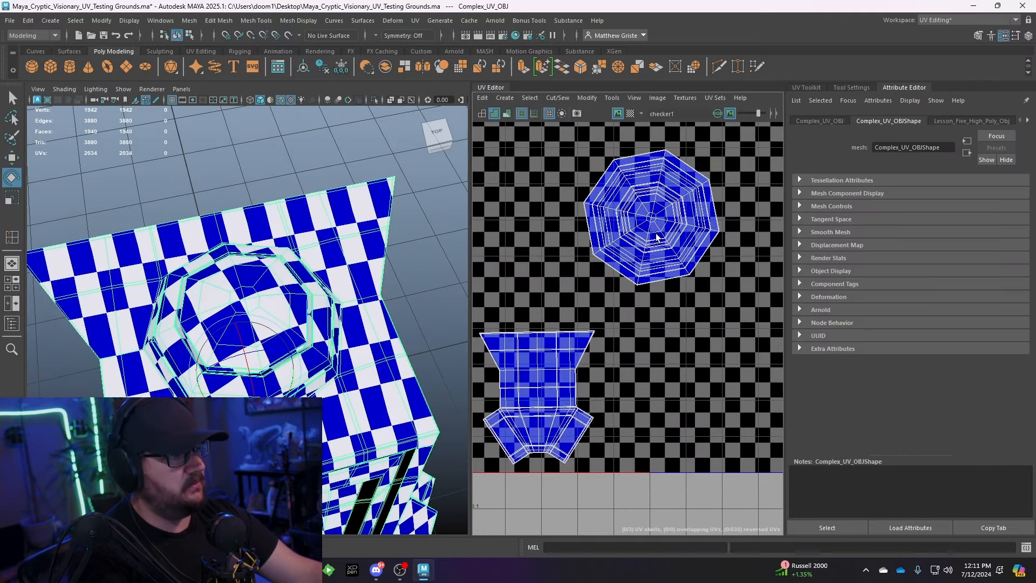
{"action": "right_click_drag", "start_coordinate": [656, 226], "coordinate": [619, 210]}
{"action": "left_click", "coordinate": [652, 216]}
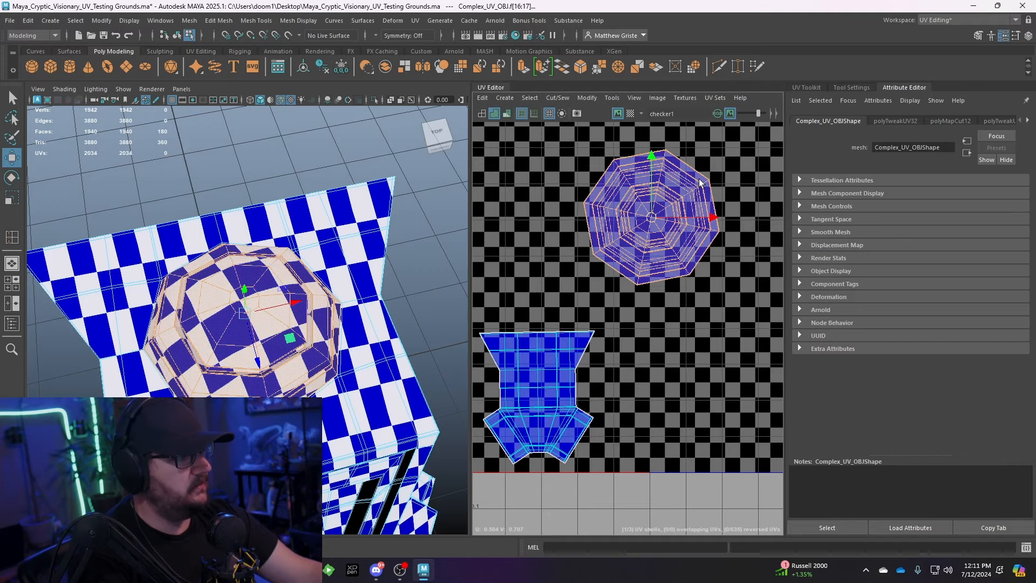
{"action": "key", "text": "e"}
{"action": "left_click_drag", "start_coordinate": [700, 182], "coordinate": [687, 166]}
{"action": "left_click", "coordinate": [401, 305]}
- Preview the mesh smoothed to check the checker pattern around the dome, and return it to the unsmoothed display
{"action": "left_click_drag", "start_coordinate": [393, 312], "coordinate": [329, 290], "text": "alt"}
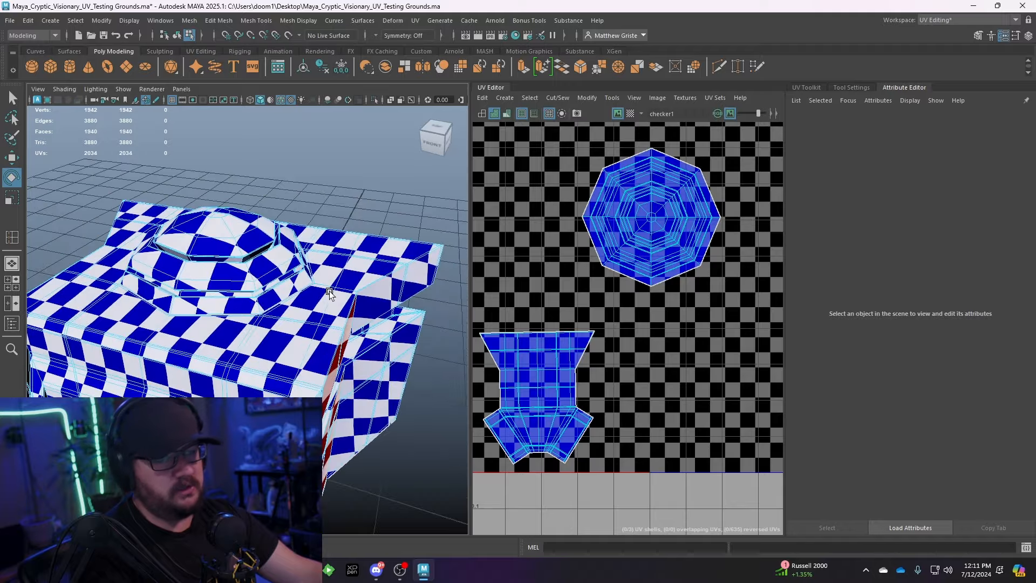
{"action": "key", "text": "3"}
{"action": "left_click_drag", "start_coordinate": [270, 234], "coordinate": [266, 290], "text": "alt"}
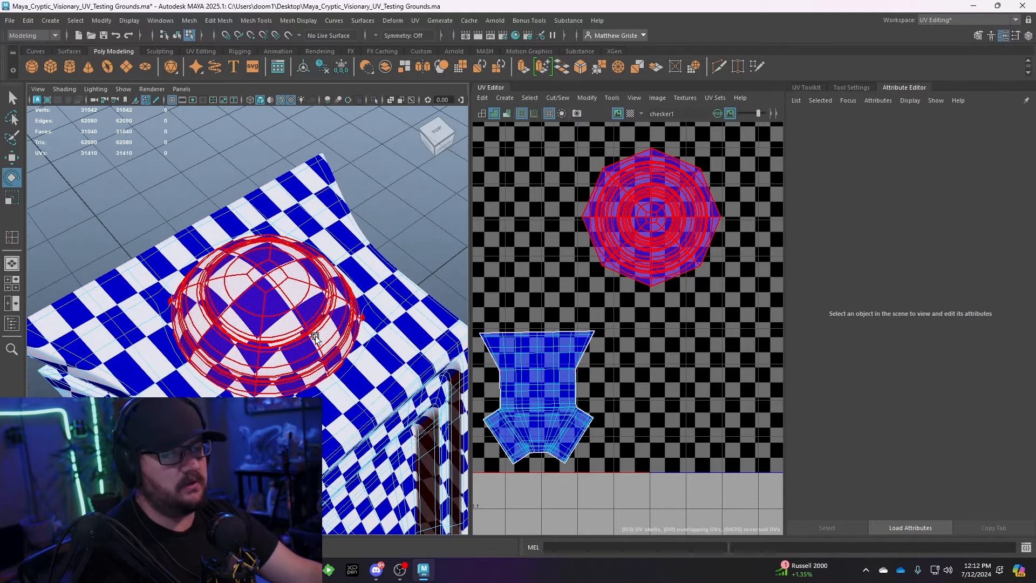
{"action": "left_click_drag", "start_coordinate": [315, 337], "coordinate": [251, 334], "text": "alt"}
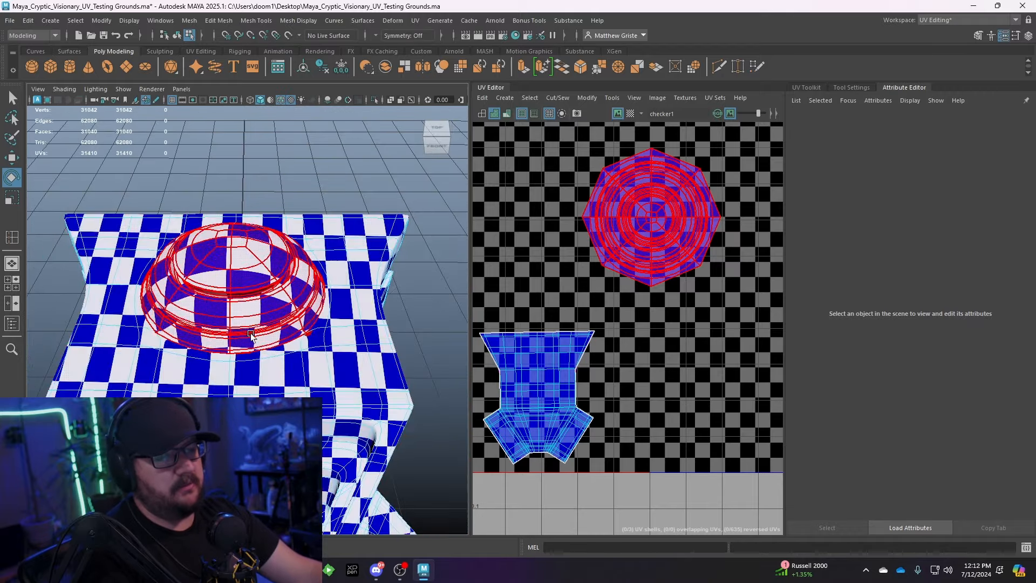
{"action": "left_click_drag", "start_coordinate": [262, 279], "coordinate": [272, 284], "text": "alt"}
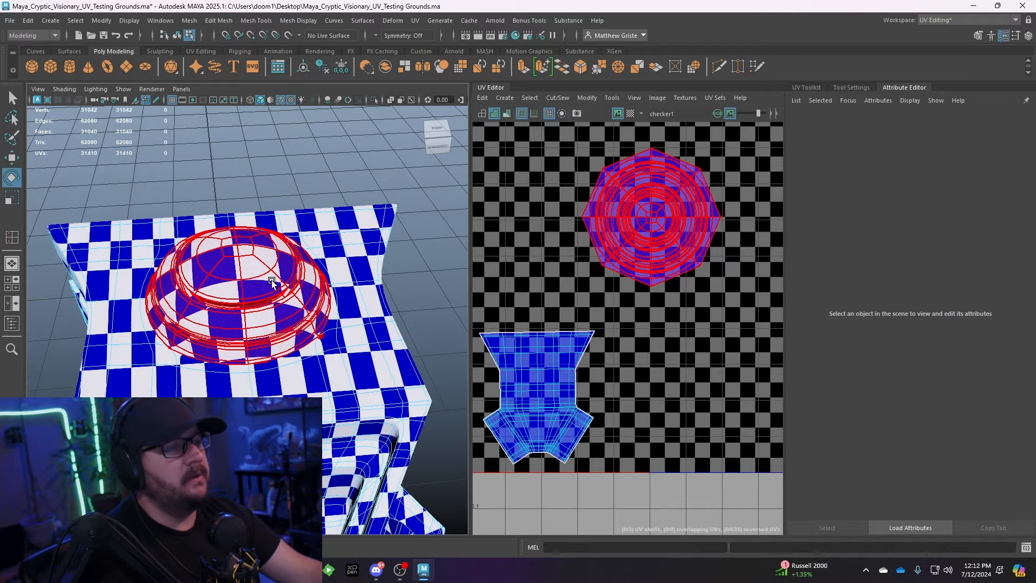
{"action": "left_click", "coordinate": [663, 230]}
{"action": "right_click_drag", "start_coordinate": [333, 250], "coordinate": [381, 234]}
{"action": "key", "text": "1"}
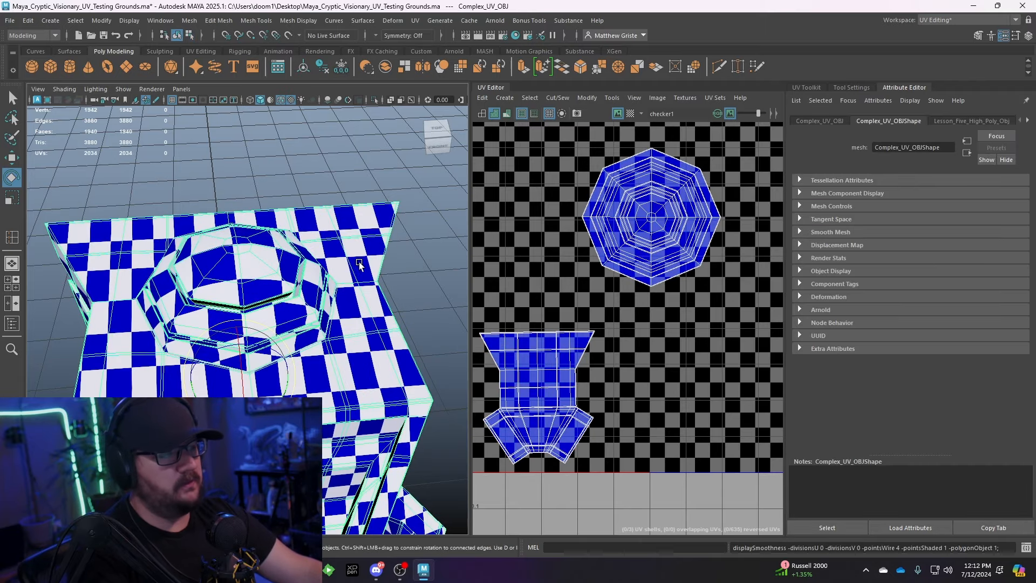
- Turn off the checker texture display on the mesh and bring its front into view
{"action": "scroll", "coordinate": [715, 285], "scroll_direction": "down", "scroll_amount": 3}
{"action": "scroll", "coordinate": [378, 286], "scroll_direction": "down", "scroll_amount": 5}
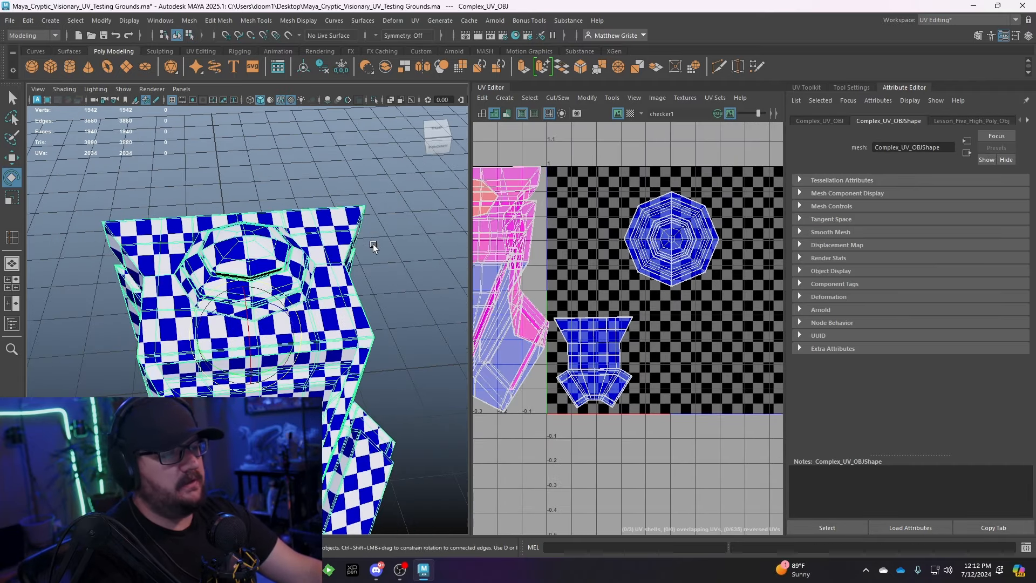
{"action": "left_click_drag", "start_coordinate": [392, 279], "coordinate": [362, 160], "text": "alt"}
{"action": "left_click", "coordinate": [291, 101]}
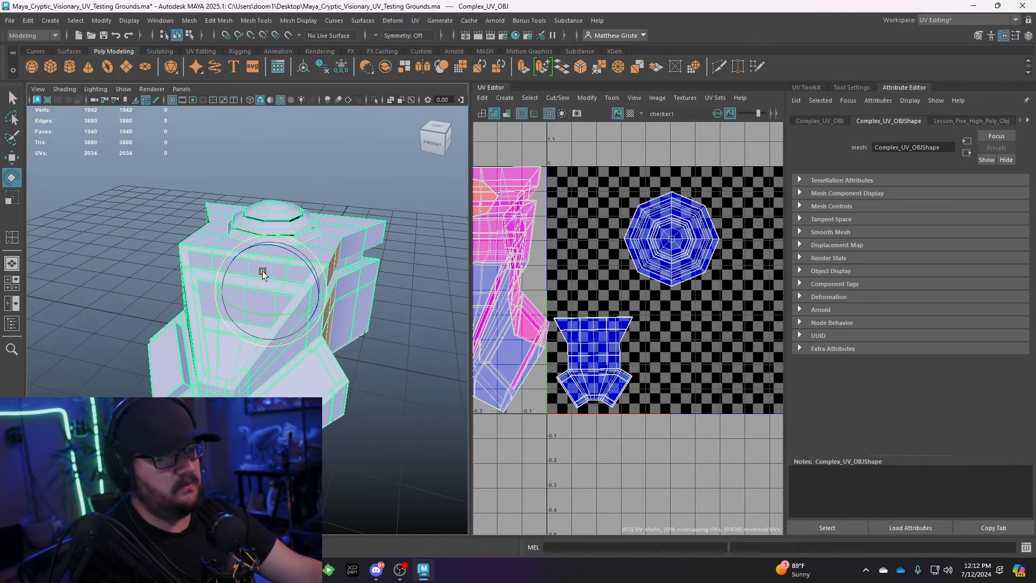
{"action": "left_click_drag", "start_coordinate": [261, 273], "coordinate": [290, 267], "text": "alt"}
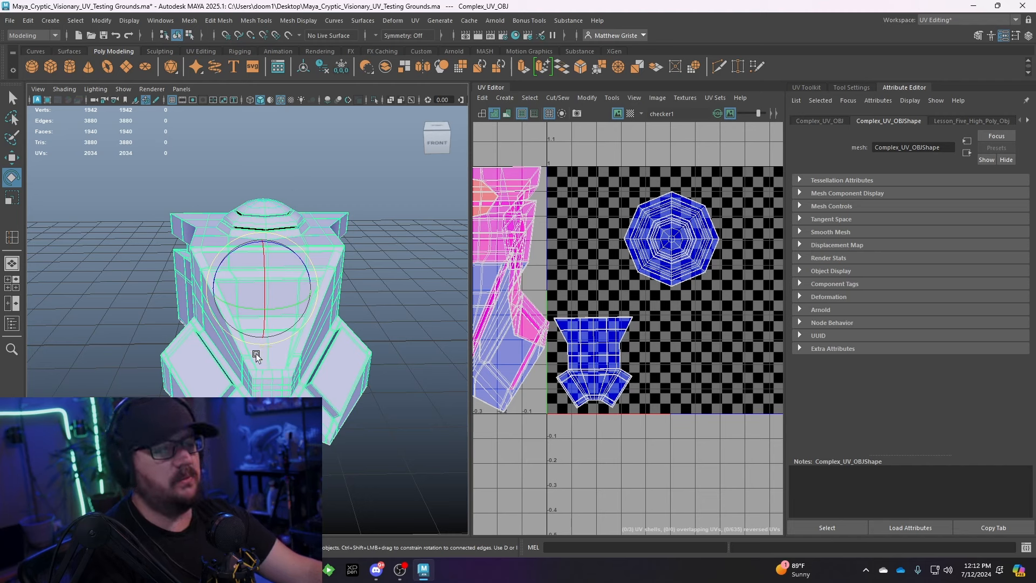
- Select all faces on one side of the mesh's vertical centerline and delete them, keeping only half of the model
{"action": "scroll", "coordinate": [255, 354], "scroll_direction": "up", "scroll_amount": 5}
{"action": "right_click_drag", "start_coordinate": [248, 352], "coordinate": [271, 321]}
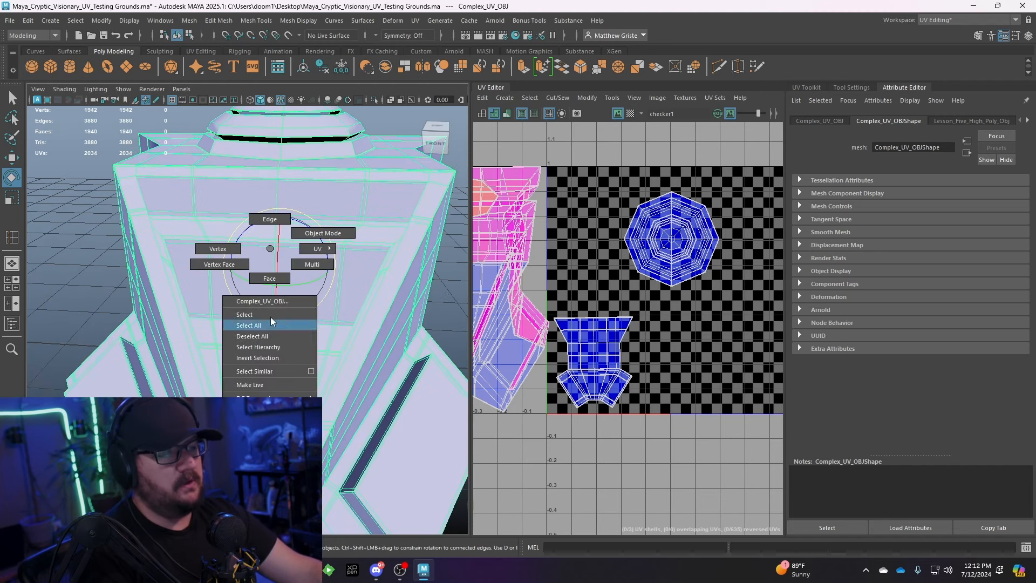
{"action": "right_click_drag", "start_coordinate": [264, 225], "coordinate": [251, 283]}
{"action": "left_click", "coordinate": [255, 286]}
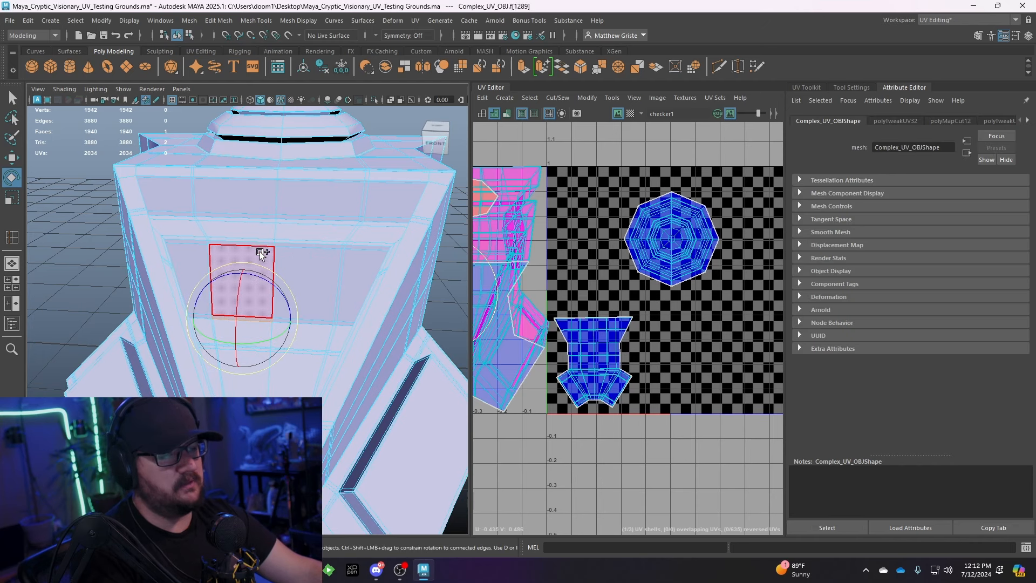
{"action": "double_click", "coordinate": [259, 251], "text": "shift"}
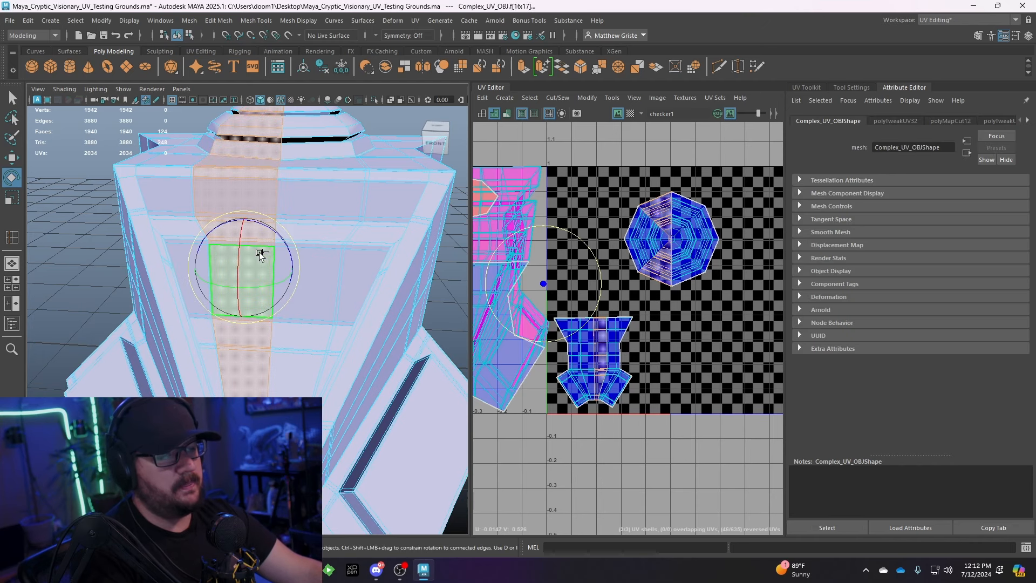
{"action": "key", "text": "f"}
{"action": "mouse_move", "coordinate": [257, 259]}
{"action": "left_mouse_down", "text": "alt"}
{"action": "mouse_move", "coordinate": [245, 241]}
{"action": "mouse_move", "coordinate": [261, 255]}
{"action": "mouse_move", "coordinate": [280, 245]}
{"action": "mouse_move", "coordinate": [261, 245]}
{"action": "left_mouse_up", "text": "alt"}
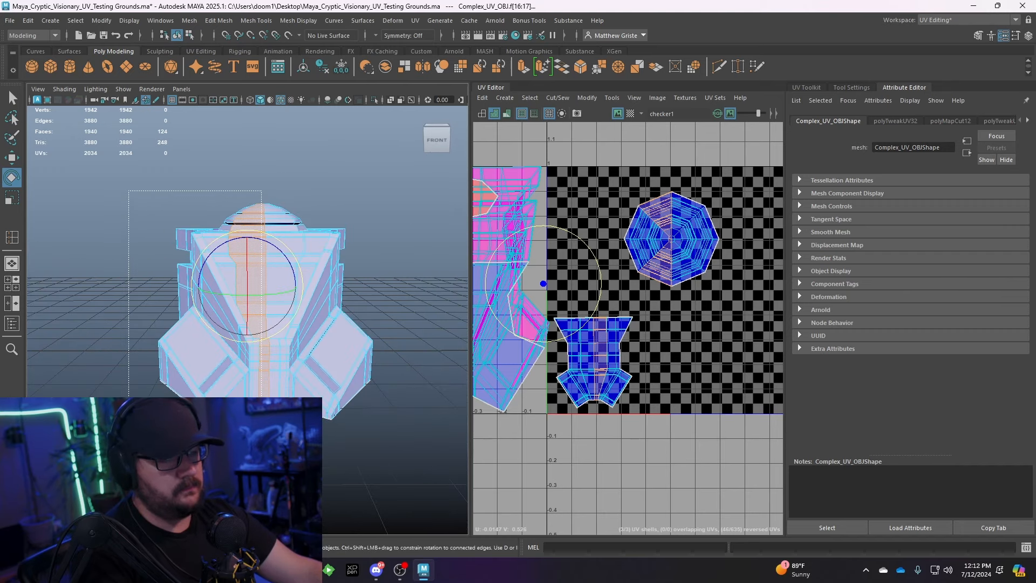
{"action": "left_click_drag", "start_coordinate": [129, 191], "coordinate": [262, 431]}
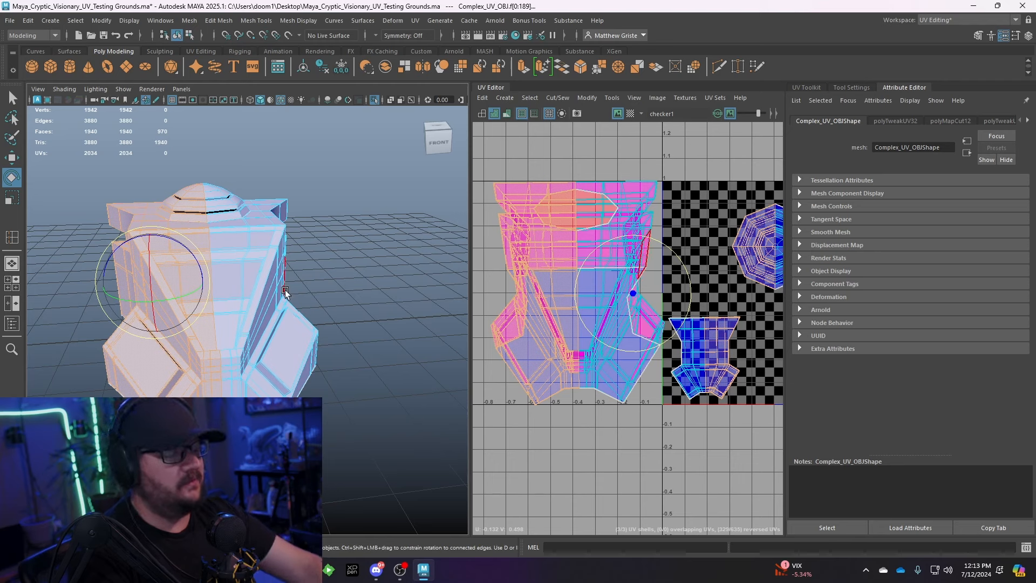
{"action": "key", "text": "Delete"}
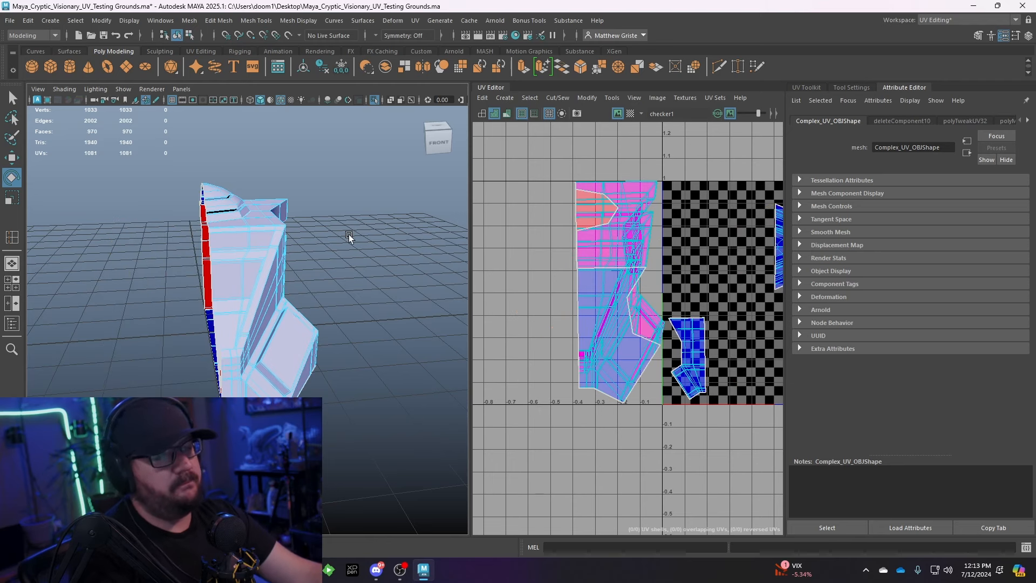
- Select the edges bordering the recessed front panel on the remaining half and cut the UVs along them
{"action": "left_click_drag", "start_coordinate": [351, 233], "coordinate": [257, 235], "text": "alt"}
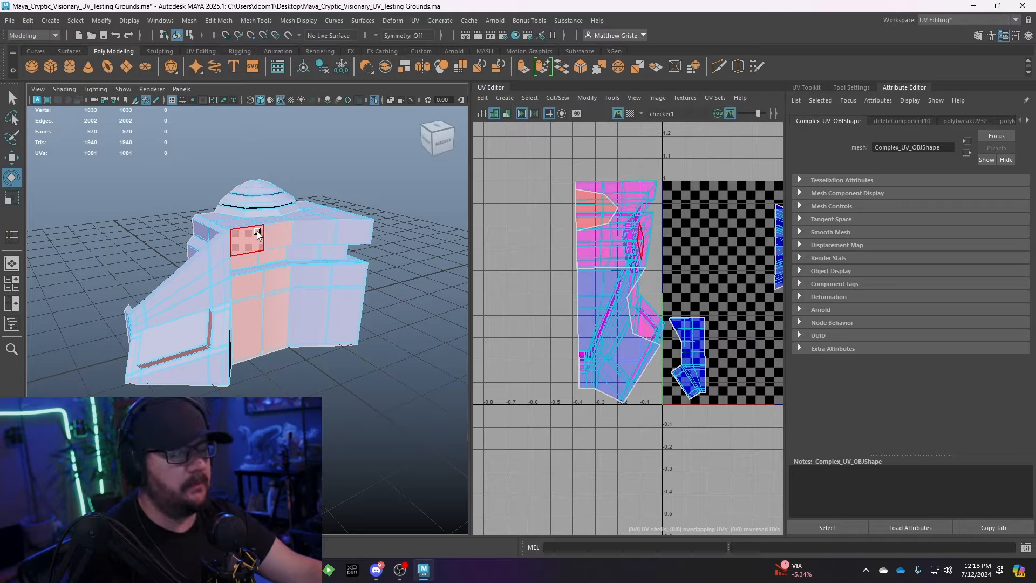
{"action": "scroll", "coordinate": [256, 231], "scroll_direction": "up", "scroll_amount": 3}
{"action": "scroll", "coordinate": [251, 250], "scroll_direction": "down", "scroll_amount": 3}
{"action": "left_click_drag", "start_coordinate": [252, 249], "coordinate": [249, 273], "text": "alt"}
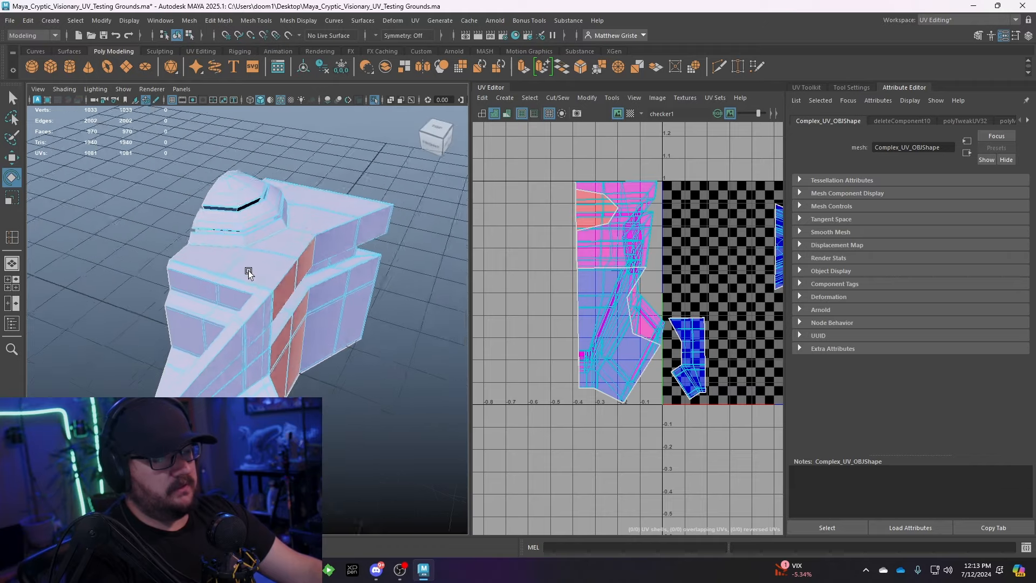
{"action": "scroll", "coordinate": [249, 273], "scroll_direction": "up", "scroll_amount": 5}
{"action": "left_click_drag", "start_coordinate": [167, 289], "coordinate": [291, 325], "text": "alt"}
{"action": "right_click", "coordinate": [266, 245]}
{"action": "left_click", "coordinate": [294, 264]}
{"action": "double_click", "coordinate": [293, 262]}
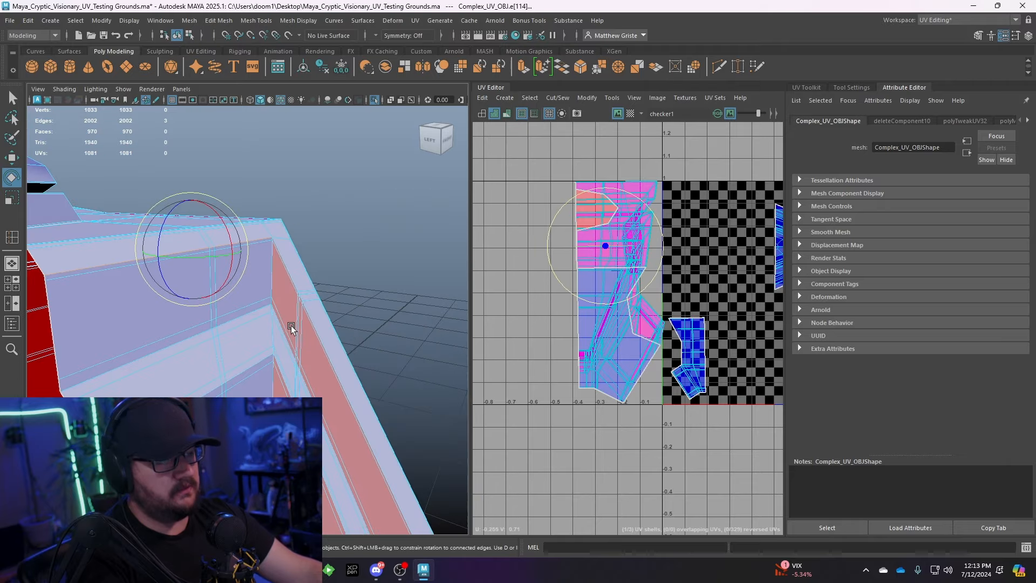
{"action": "double_click", "coordinate": [299, 288], "text": "shift"}
{"action": "left_click_drag", "start_coordinate": [298, 286], "coordinate": [263, 293], "text": "alt"}
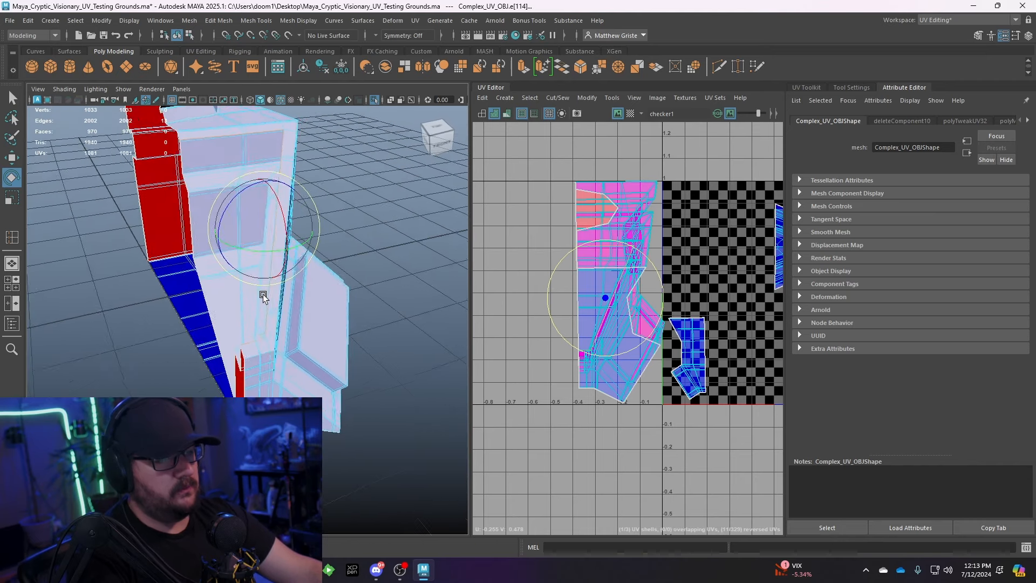
{"action": "key", "text": "ctrl+x"}
- Select the cut-out front panel's UV shell and move it clear of the uncut UVs, away from the checker tile
{"action": "middle_click_drag", "start_coordinate": [574, 294], "coordinate": [597, 305], "text": "alt"}
{"action": "right_click", "coordinate": [620, 300]}
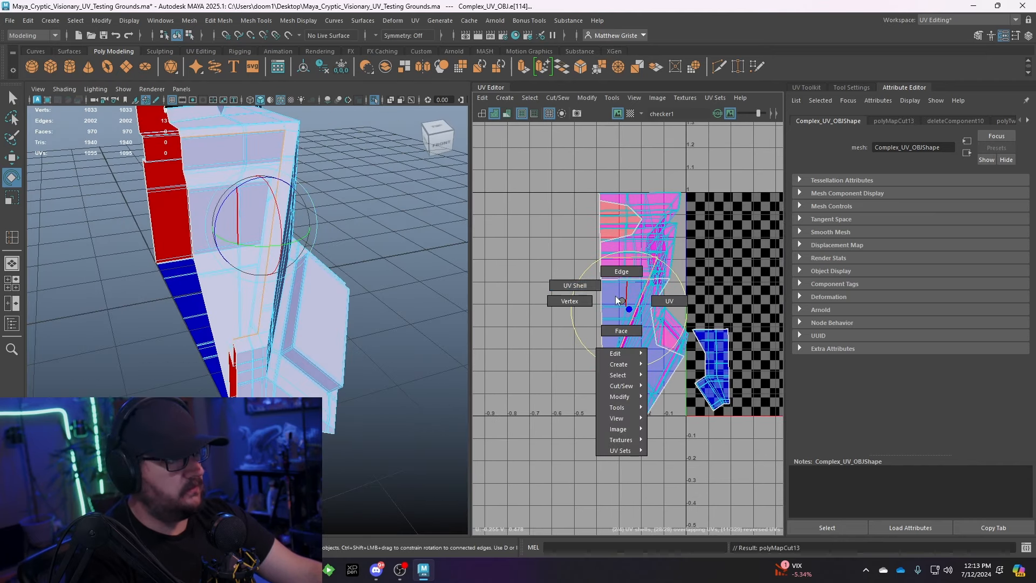
{"action": "right_click_drag", "start_coordinate": [615, 296], "coordinate": [576, 286]}
{"action": "left_click", "coordinate": [611, 298]}
{"action": "key", "text": "w"}
{"action": "left_click_drag", "start_coordinate": [687, 320], "coordinate": [578, 316]}
{"action": "middle_click_drag", "start_coordinate": [566, 309], "coordinate": [522, 302], "text": "alt"}
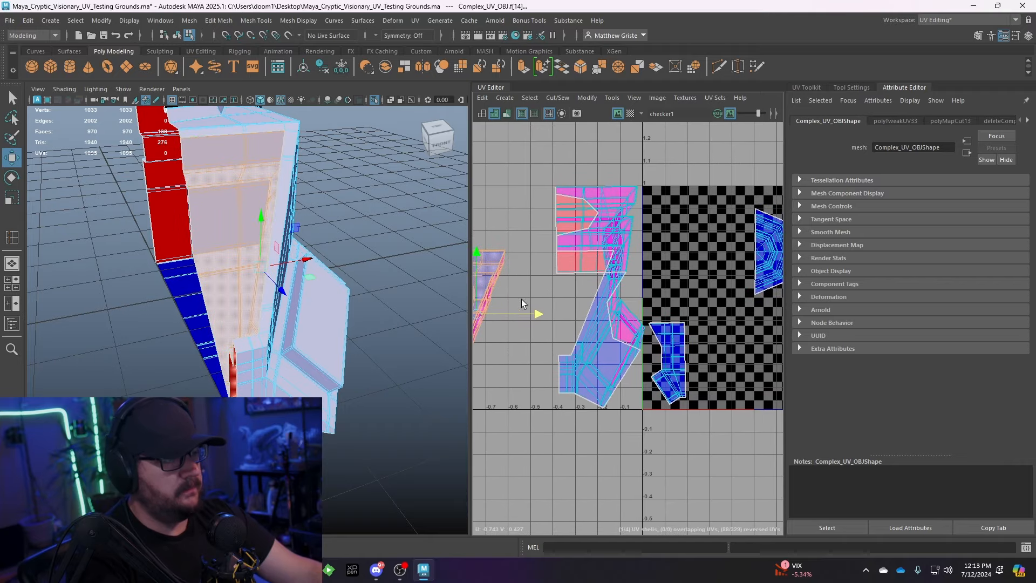
- Select the vertical edges where the lower angled block meets the side wall, down to the underside of the mesh
{"action": "left_click_drag", "start_coordinate": [356, 276], "coordinate": [250, 319], "text": "alt"}
{"action": "scroll", "coordinate": [230, 319], "scroll_direction": "down", "scroll_amount": 2}
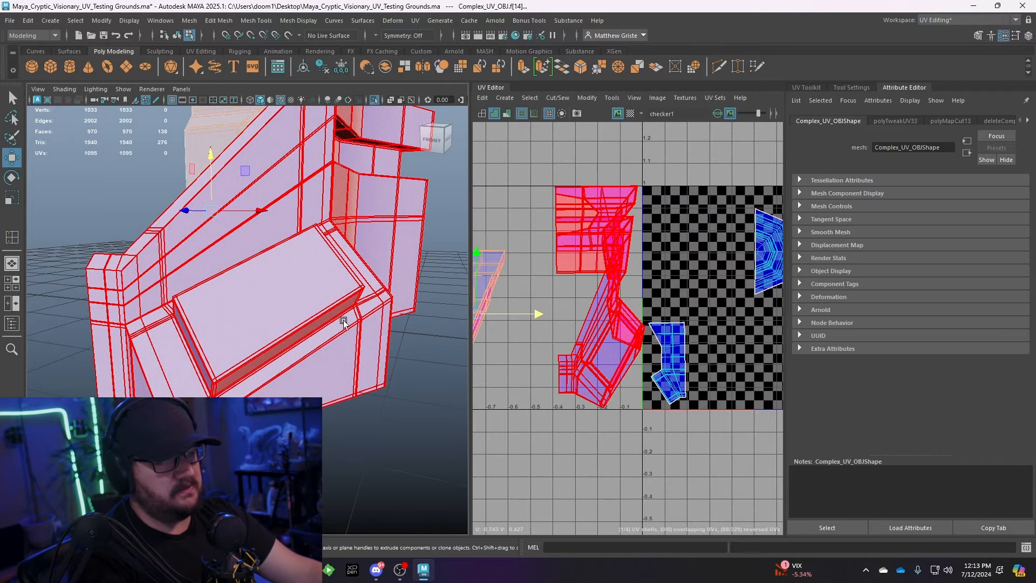
{"action": "left_click_drag", "start_coordinate": [342, 320], "coordinate": [189, 321], "text": "alt"}
{"action": "right_click_drag", "start_coordinate": [189, 322], "coordinate": [261, 289], "text": "alt"}
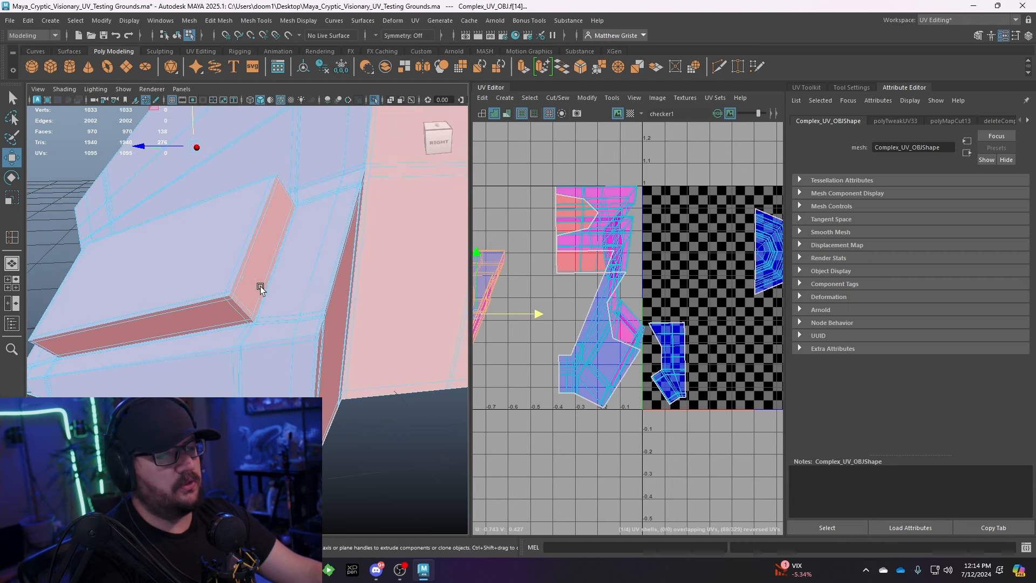
{"action": "middle_click_drag", "start_coordinate": [318, 314], "coordinate": [299, 277], "text": "alt"}
{"action": "scroll", "coordinate": [298, 277], "scroll_direction": "up", "scroll_amount": 3}
{"action": "right_click", "coordinate": [297, 232]}
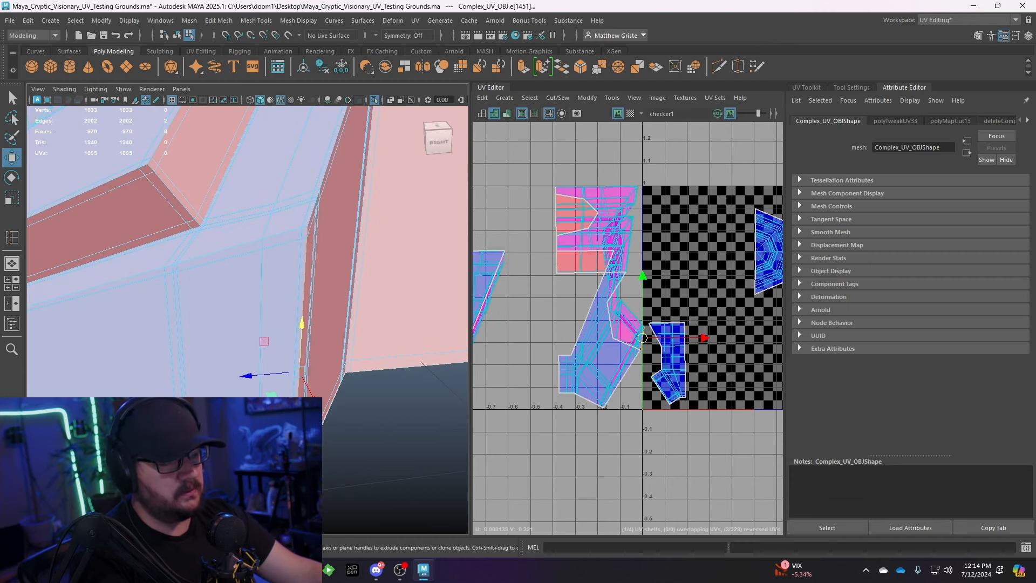
{"action": "left_click", "coordinate": [298, 398], "text": "shift"}
{"action": "left_click_drag", "start_coordinate": [405, 393], "coordinate": [264, 268], "text": "alt"}
{"action": "middle_click_drag", "start_coordinate": [264, 268], "coordinate": [277, 343], "text": "alt"}
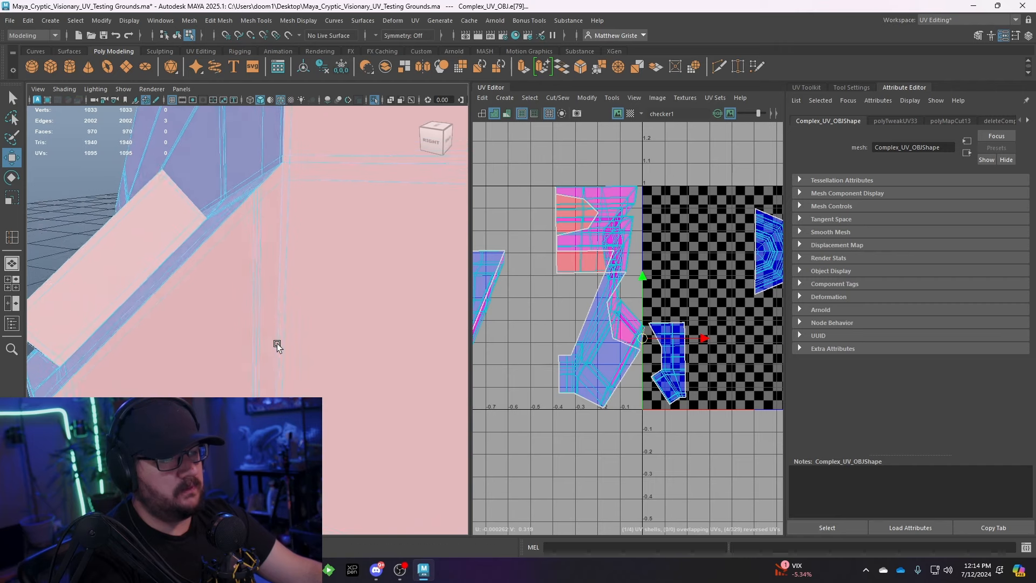
{"action": "left_click_drag", "start_coordinate": [277, 343], "coordinate": [319, 271], "text": "alt"}
{"action": "left_click", "coordinate": [310, 199], "text": "shift"}
{"action": "left_click", "coordinate": [309, 225], "text": "shift"}
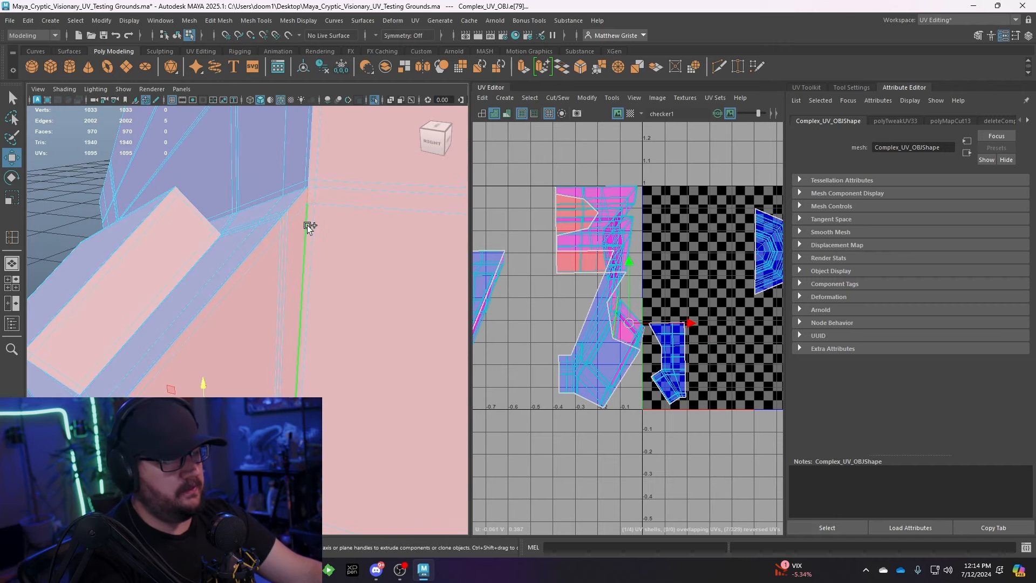
{"action": "left_click_drag", "start_coordinate": [309, 225], "coordinate": [303, 387], "text": "alt"}
{"action": "left_click", "coordinate": [296, 393], "text": "shift"}
{"action": "right_click_drag", "start_coordinate": [296, 393], "coordinate": [245, 383], "text": "alt"}
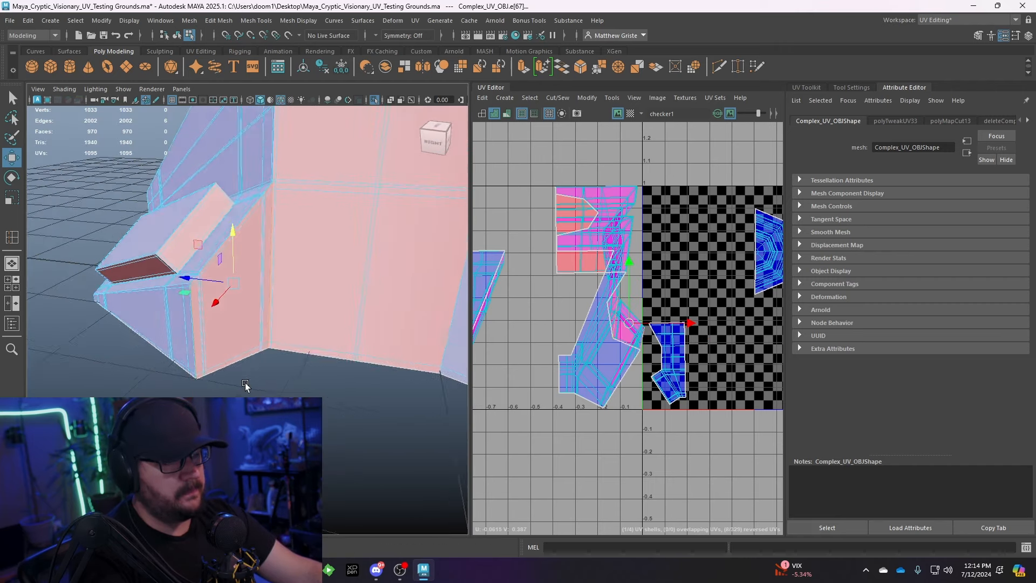
- Add the front-side edges where the lower angled block meets the wall to the selection and cut the UVs along them
{"action": "left_click_drag", "start_coordinate": [245, 383], "coordinate": [388, 367], "text": "alt"}
{"action": "right_click_drag", "start_coordinate": [218, 378], "coordinate": [263, 340], "text": "alt"}
{"action": "left_click_drag", "start_coordinate": [290, 384], "coordinate": [304, 333], "text": "alt"}
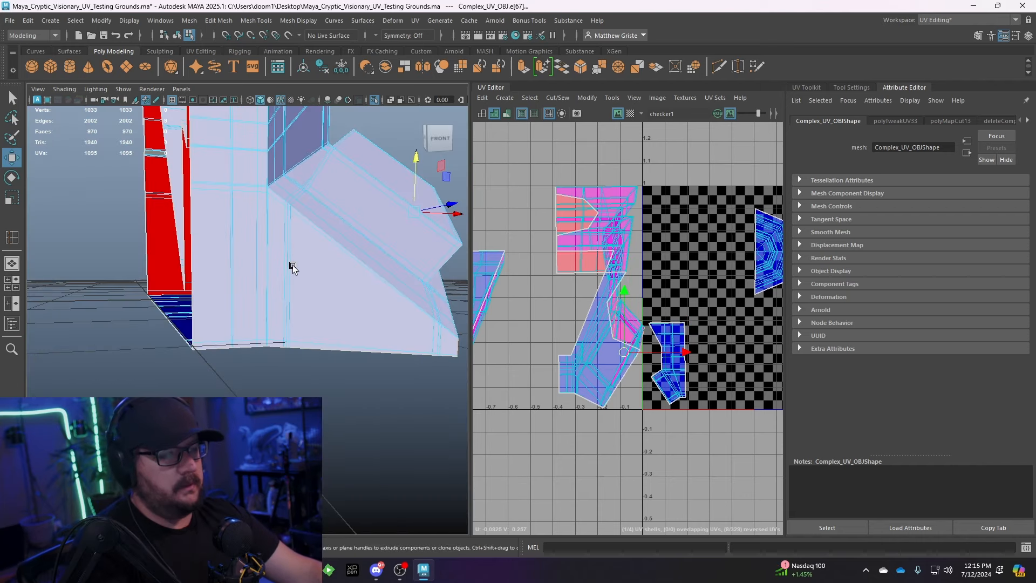
{"action": "right_click_drag", "start_coordinate": [293, 266], "coordinate": [292, 310], "text": "alt"}
{"action": "left_click_drag", "start_coordinate": [292, 310], "coordinate": [194, 273], "text": "alt"}
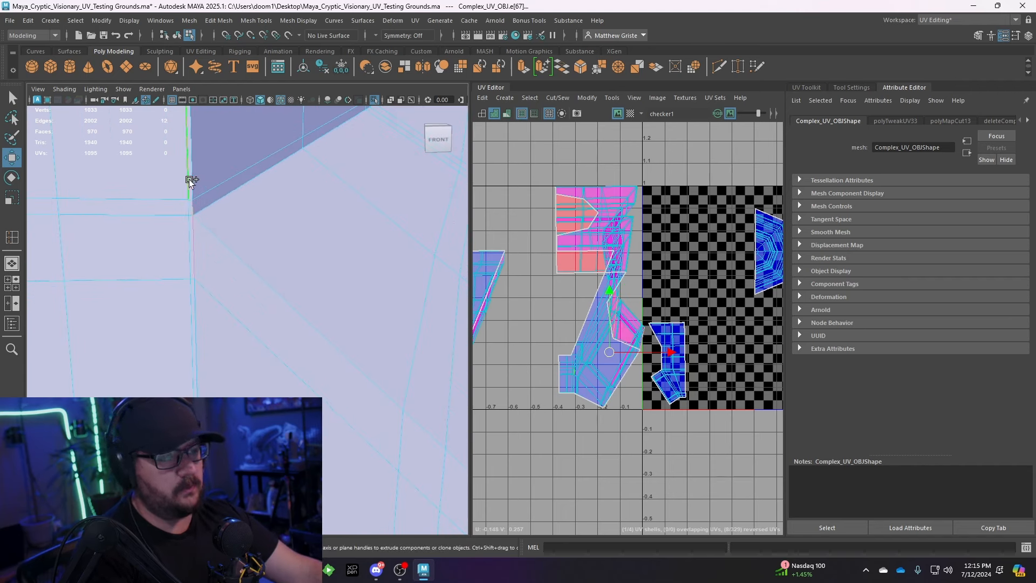
{"action": "left_click", "coordinate": [204, 314], "text": "shift"}
{"action": "middle_click_drag", "start_coordinate": [205, 394], "coordinate": [217, 205], "text": "alt"}
{"action": "left_click", "coordinate": [238, 254], "text": "shift"}
{"action": "left_click_drag", "start_coordinate": [238, 254], "coordinate": [255, 361], "text": "alt"}
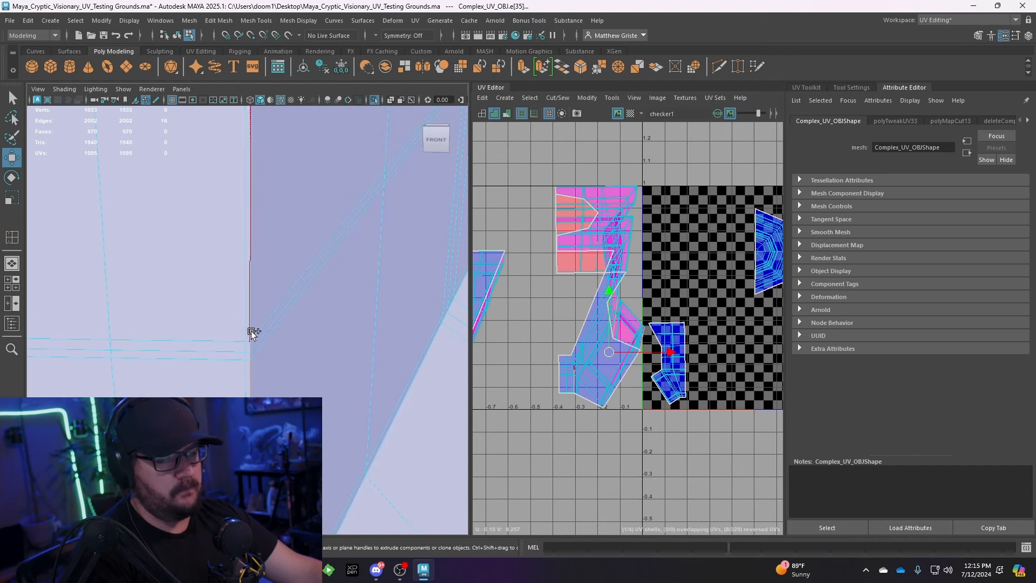
{"action": "left_click", "coordinate": [282, 270], "text": "shift"}
{"action": "left_click_drag", "start_coordinate": [282, 270], "coordinate": [280, 292], "text": "alt"}
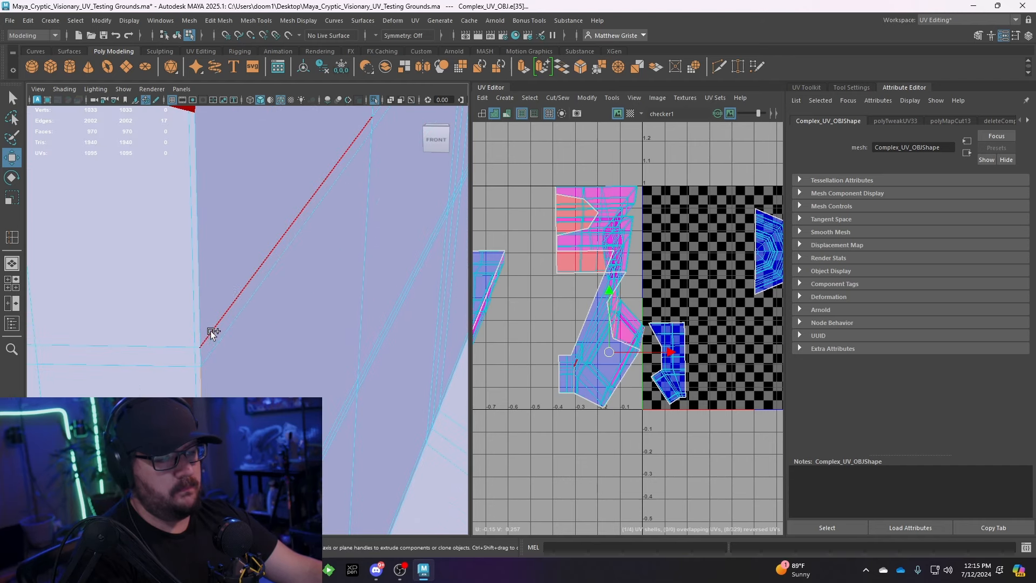
{"action": "left_click_drag", "start_coordinate": [206, 306], "coordinate": [173, 322], "text": "alt"}
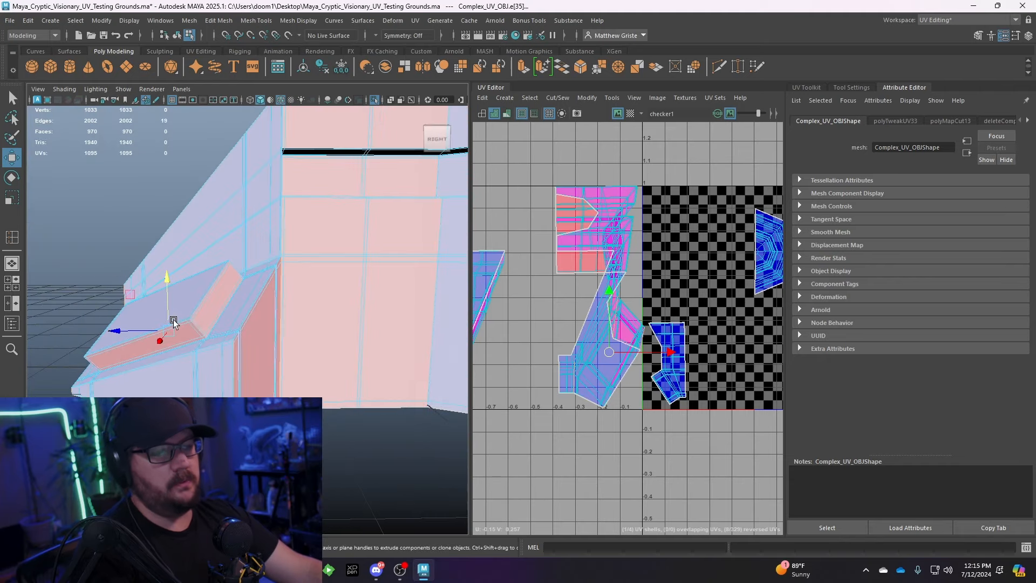
{"action": "left_click_drag", "start_coordinate": [276, 374], "coordinate": [282, 318], "text": "alt"}
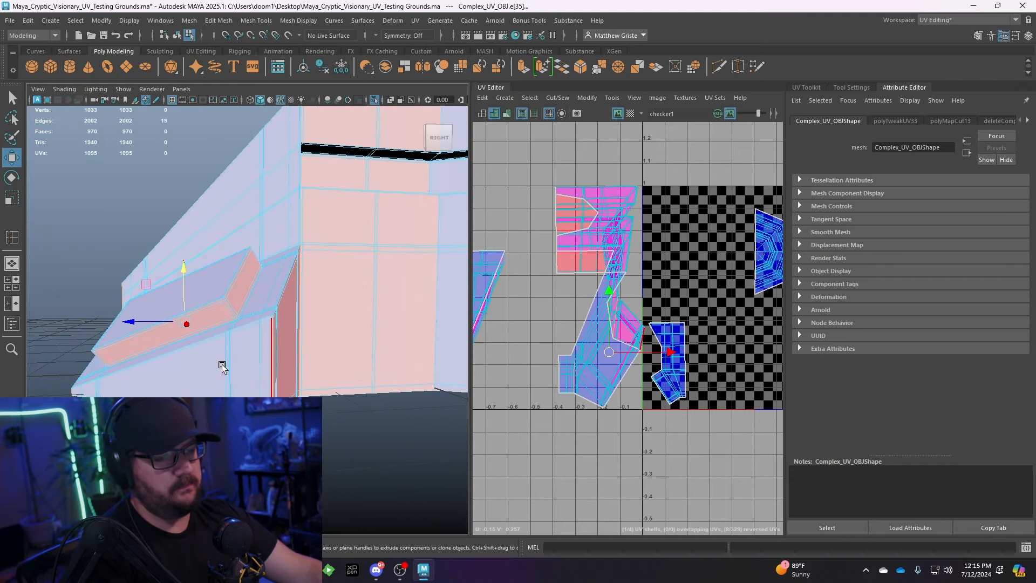
{"action": "left_click_drag", "start_coordinate": [222, 367], "coordinate": [302, 356], "text": "alt"}
{"action": "left_click_drag", "start_coordinate": [189, 365], "coordinate": [282, 319], "text": "alt"}
{"action": "middle_click_drag", "start_coordinate": [631, 324], "coordinate": [635, 309], "text": "alt"}
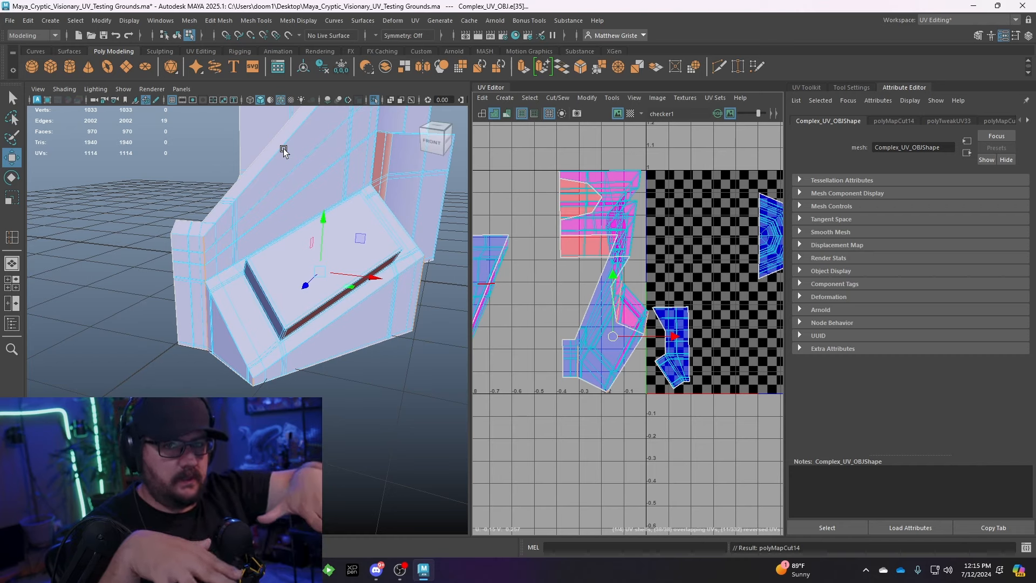
- Select the main body's UV shell, unfold it, move it away from the checker tile and examine the unfolded layout
{"action": "left_click_drag", "start_coordinate": [366, 238], "coordinate": [338, 281], "text": "alt"}
{"action": "middle_click_drag", "start_coordinate": [659, 268], "coordinate": [641, 236], "text": "alt"}
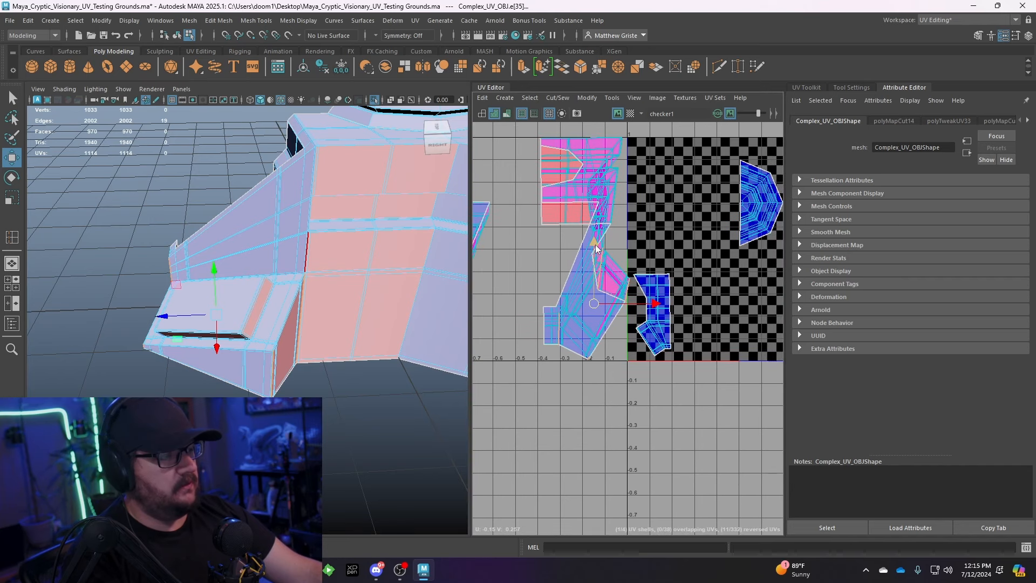
{"action": "right_click_drag", "start_coordinate": [583, 246], "coordinate": [593, 207]}
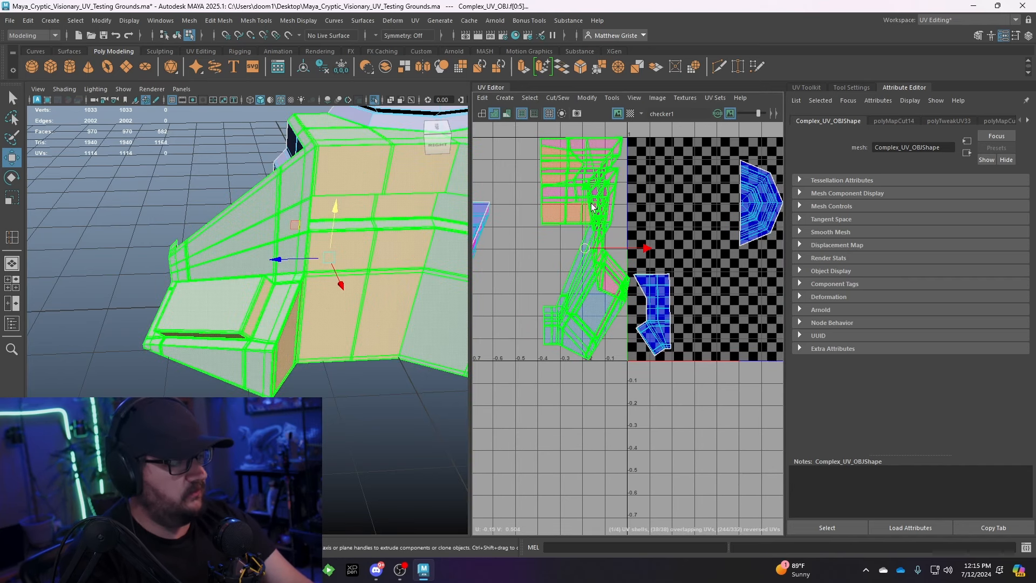
{"action": "key", "text": "ctrl+x"}
{"action": "scroll", "coordinate": [586, 255], "scroll_direction": "up", "scroll_amount": 5}
{"action": "scroll", "coordinate": [616, 250], "scroll_direction": "down", "scroll_amount": 4}
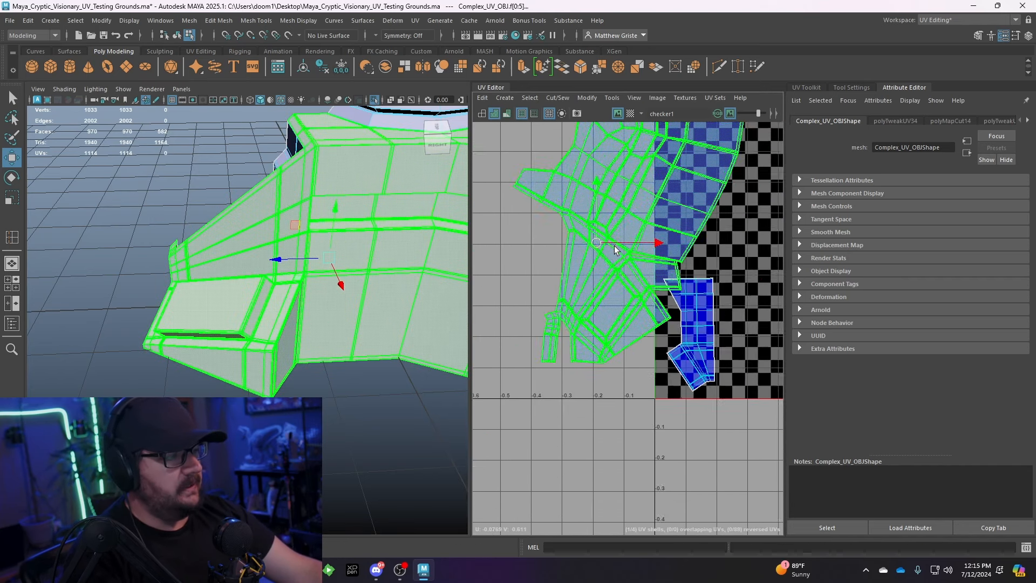
{"action": "middle_click_drag", "start_coordinate": [628, 238], "coordinate": [620, 234], "text": "alt"}
{"action": "left_click_drag", "start_coordinate": [589, 245], "coordinate": [541, 255]}
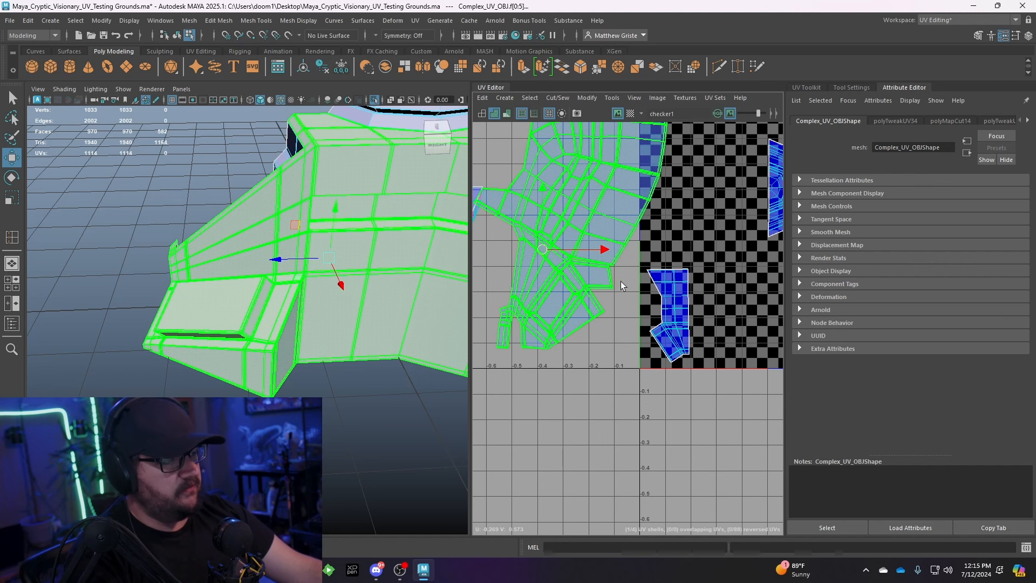
{"action": "scroll", "coordinate": [620, 280], "scroll_direction": "up", "scroll_amount": 2}
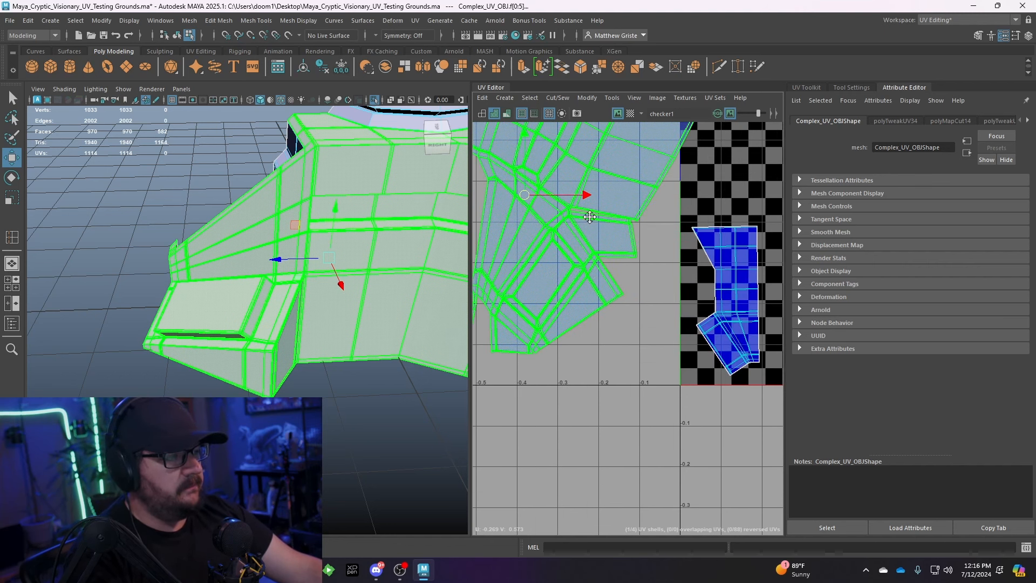
{"action": "middle_click_drag", "start_coordinate": [589, 217], "coordinate": [641, 214], "text": "alt"}
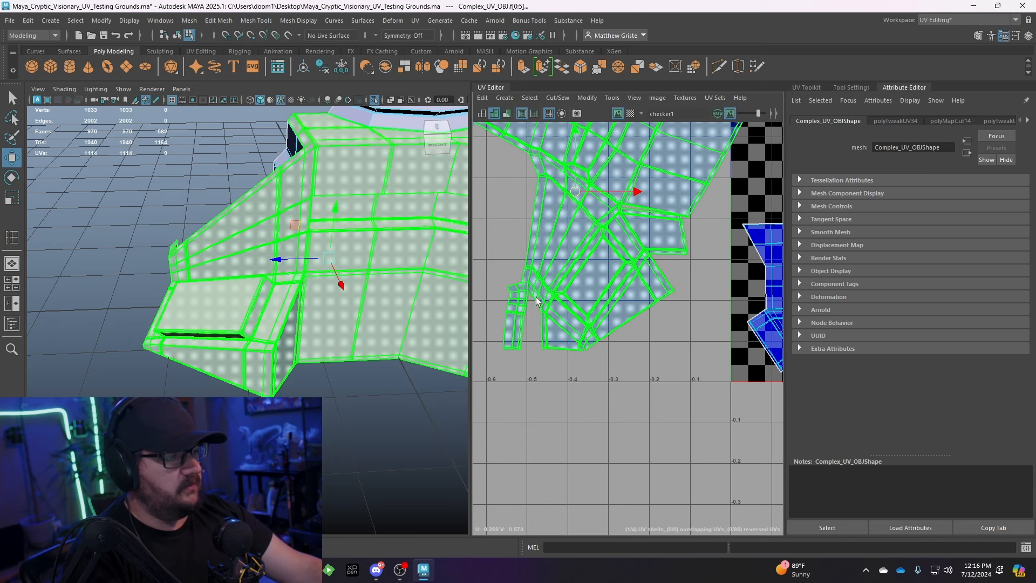
{"action": "scroll", "coordinate": [610, 274], "scroll_direction": "down", "scroll_amount": 2}
{"action": "middle_click_drag", "start_coordinate": [609, 274], "coordinate": [607, 349], "text": "alt"}
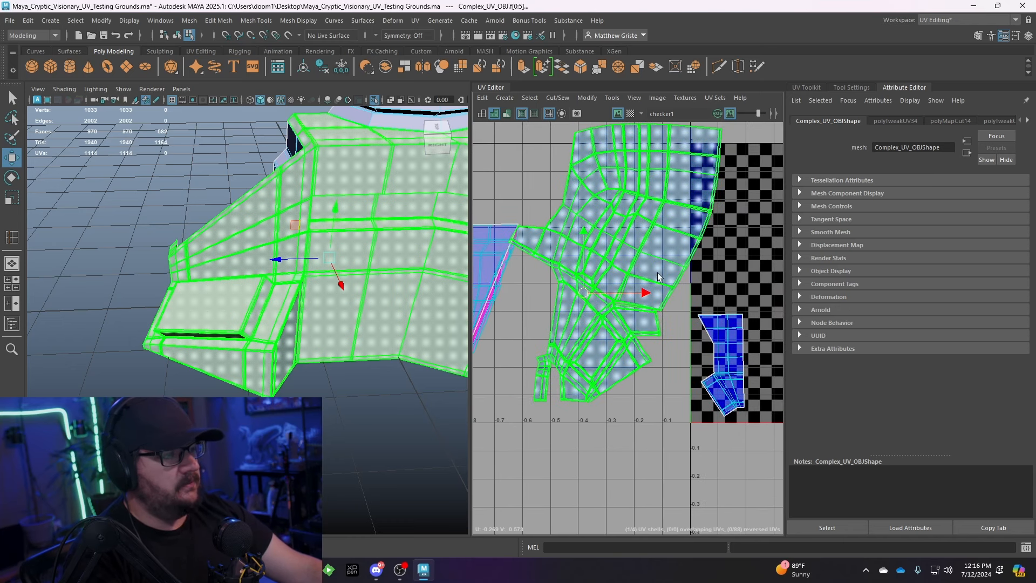
{"action": "scroll", "coordinate": [624, 298], "scroll_direction": "down", "scroll_amount": 1}
{"action": "scroll", "coordinate": [623, 299], "scroll_direction": "up", "scroll_amount": 1}
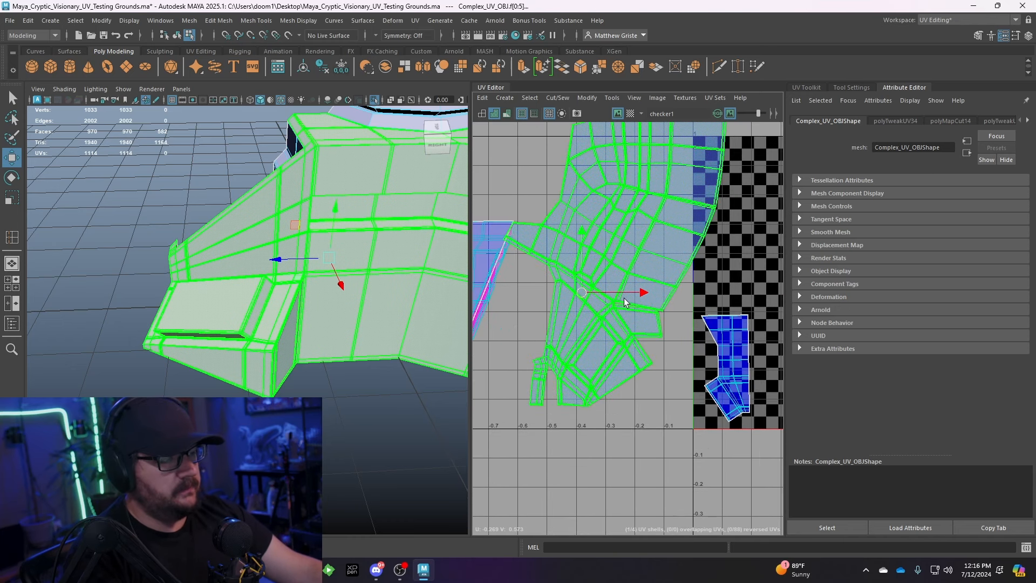
- Undo the move and the unfold of the main body's UV shell
{"action": "key", "text": "ctrl+z"}
{"action": "key", "text": "ctrl+z"}
{"action": "key", "text": "ctrl+z"}
{"action": "key", "text": "ctrl+z"}
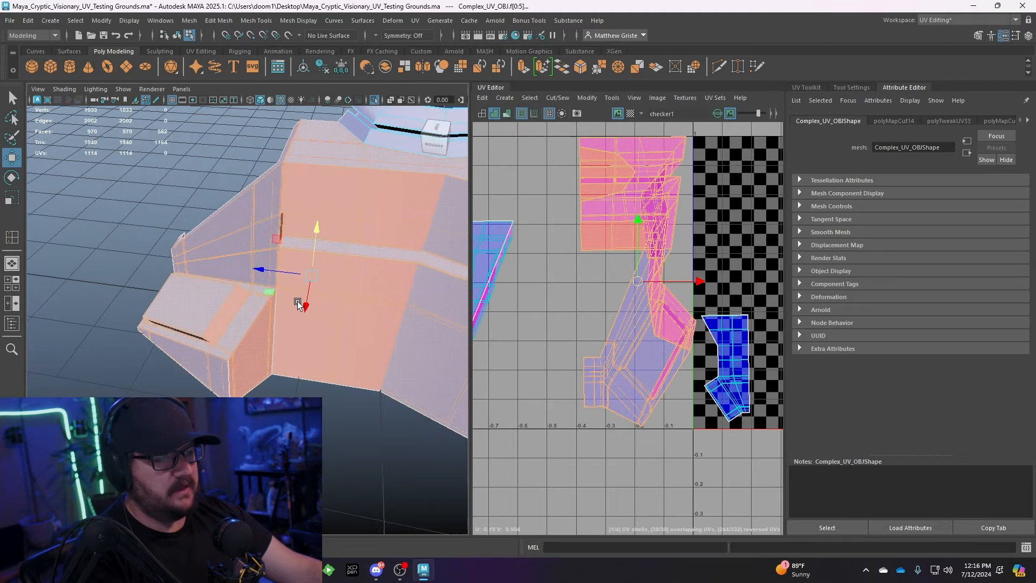
- Select the lower edges of the vertical corner between the slanted front wing and the side wall, just above the angled block
{"action": "scroll", "coordinate": [319, 276], "scroll_direction": "up", "scroll_amount": 3}
{"action": "left_click", "coordinate": [285, 383]}
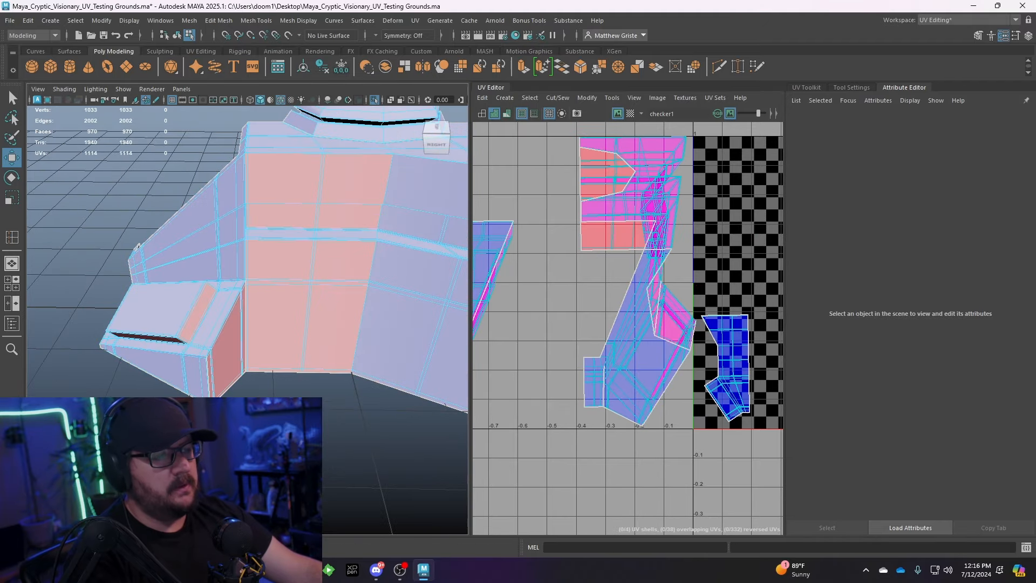
{"action": "left_click_drag", "start_coordinate": [286, 381], "coordinate": [228, 296], "text": "alt"}
{"action": "scroll", "coordinate": [227, 296], "scroll_direction": "up", "scroll_amount": 6}
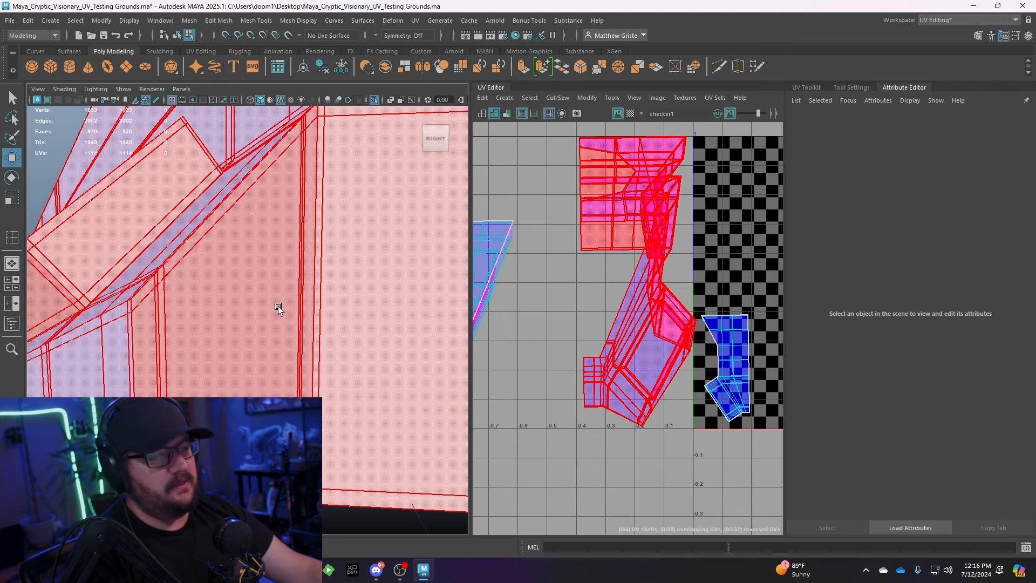
{"action": "left_click_drag", "start_coordinate": [333, 209], "coordinate": [259, 249], "text": "alt"}
{"action": "right_click_drag", "start_coordinate": [259, 249], "coordinate": [312, 233]}
{"action": "mouse_move", "coordinate": [312, 234]}
{"action": "left_mouse_down", "text": "alt"}
{"action": "mouse_move", "coordinate": [287, 251]}
{"action": "mouse_move", "coordinate": [321, 245]}
{"action": "mouse_move", "coordinate": [296, 225]}
{"action": "left_mouse_up", "text": "alt"}
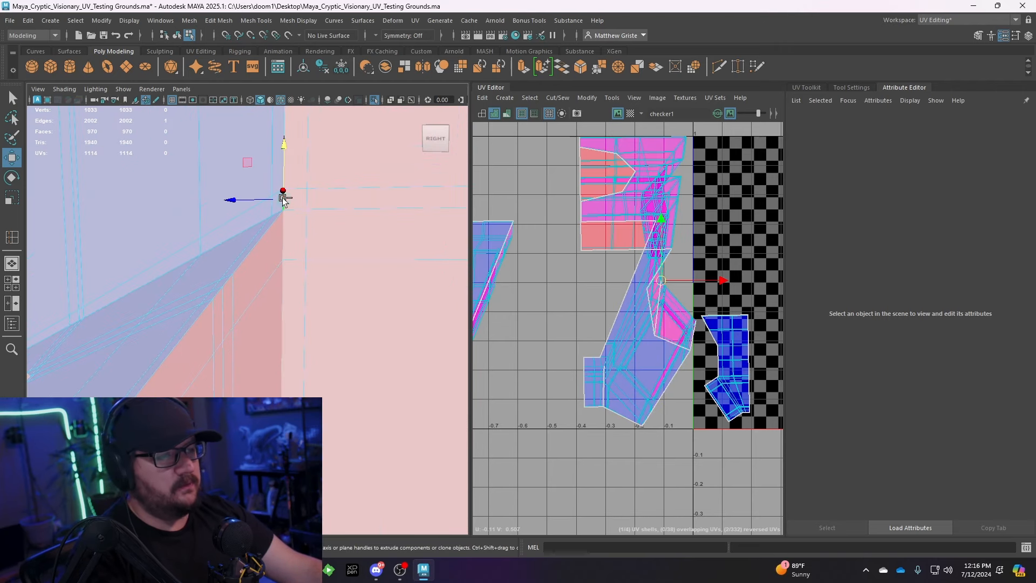
{"action": "left_click", "coordinate": [283, 115], "text": "shift"}
{"action": "middle_click_drag", "start_coordinate": [283, 115], "coordinate": [285, 238], "text": "alt"}
{"action": "middle_click_drag", "start_coordinate": [287, 162], "coordinate": [267, 297], "text": "alt"}
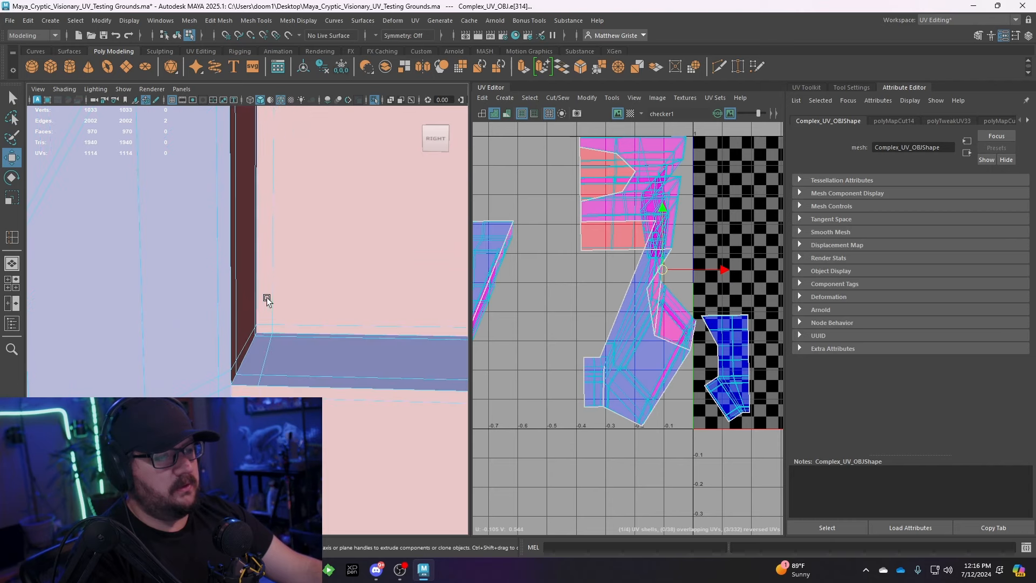
- Extend the edge selection up the corner between the slanted wing and the side wall and cut the UVs along it
{"action": "scroll", "coordinate": [247, 371], "scroll_direction": "down", "scroll_amount": 5}
{"action": "scroll", "coordinate": [248, 370], "scroll_direction": "up", "scroll_amount": 5}
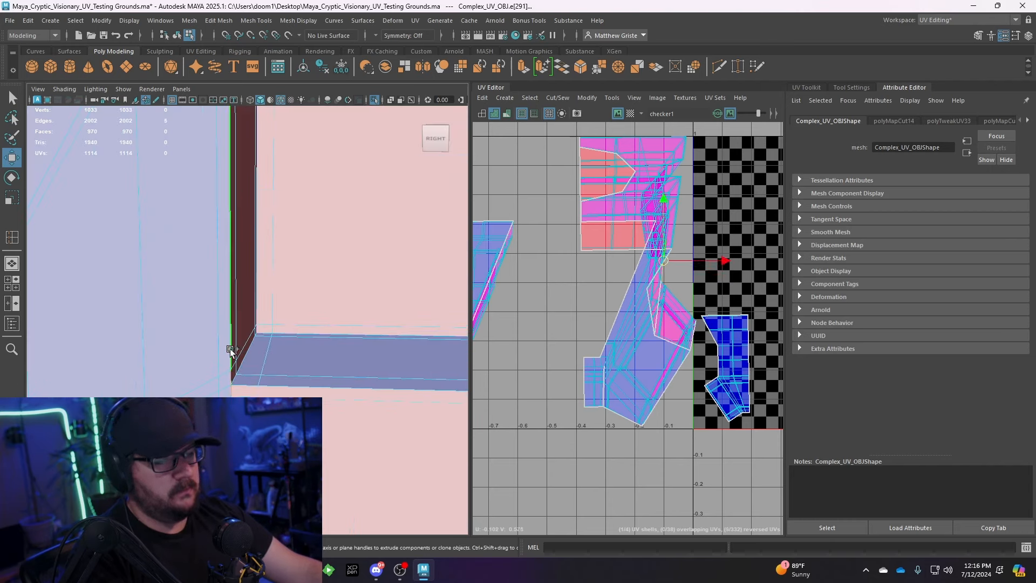
{"action": "middle_click_drag", "start_coordinate": [230, 349], "coordinate": [239, 314], "text": "alt"}
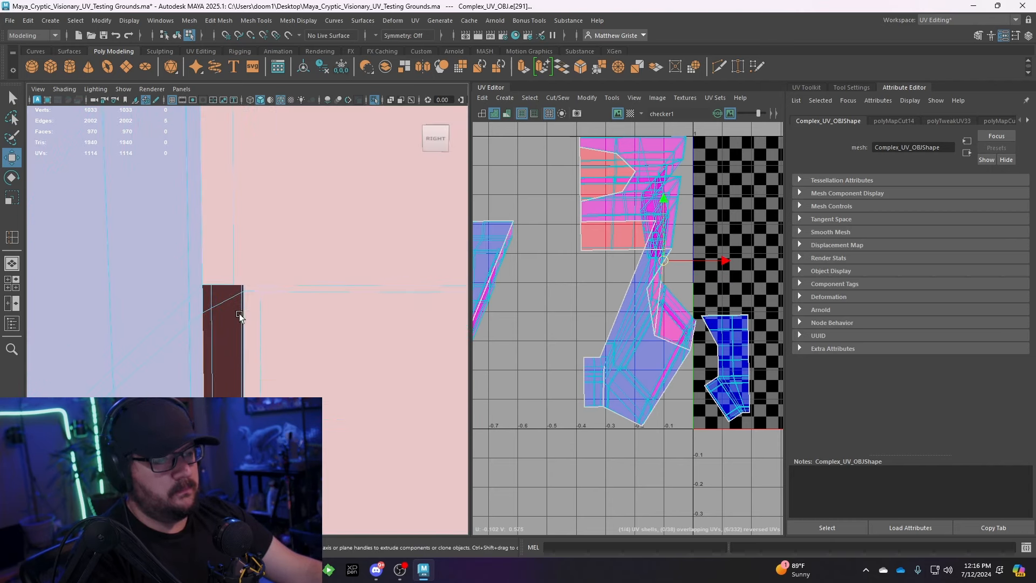
{"action": "left_click", "coordinate": [201, 261], "text": "shift"}
{"action": "scroll", "coordinate": [216, 264], "scroll_direction": "down", "scroll_amount": 5}
{"action": "left_click_drag", "start_coordinate": [232, 267], "coordinate": [396, 297], "text": "alt"}
{"action": "scroll", "coordinate": [594, 291], "scroll_direction": "down", "scroll_amount": 2}
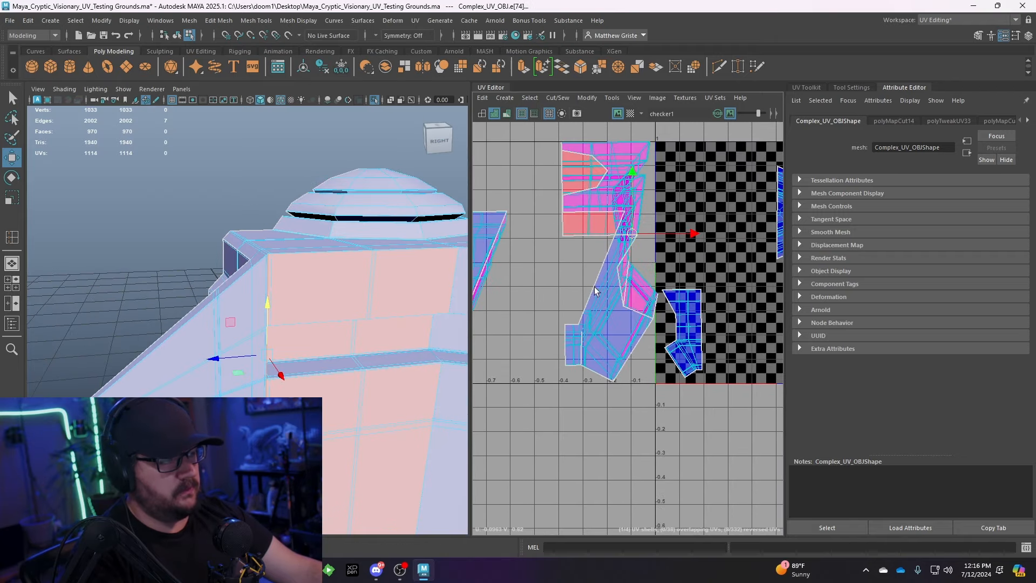
{"action": "middle_click_drag", "start_coordinate": [594, 292], "coordinate": [571, 296], "text": "alt"}
{"action": "key", "text": "shift+x"}
- Select the vertical edges along the rear corner of the side wall
{"action": "scroll", "coordinate": [369, 342], "scroll_direction": "down", "scroll_amount": 3}
{"action": "middle_click_drag", "start_coordinate": [369, 342], "coordinate": [250, 293], "text": "alt"}
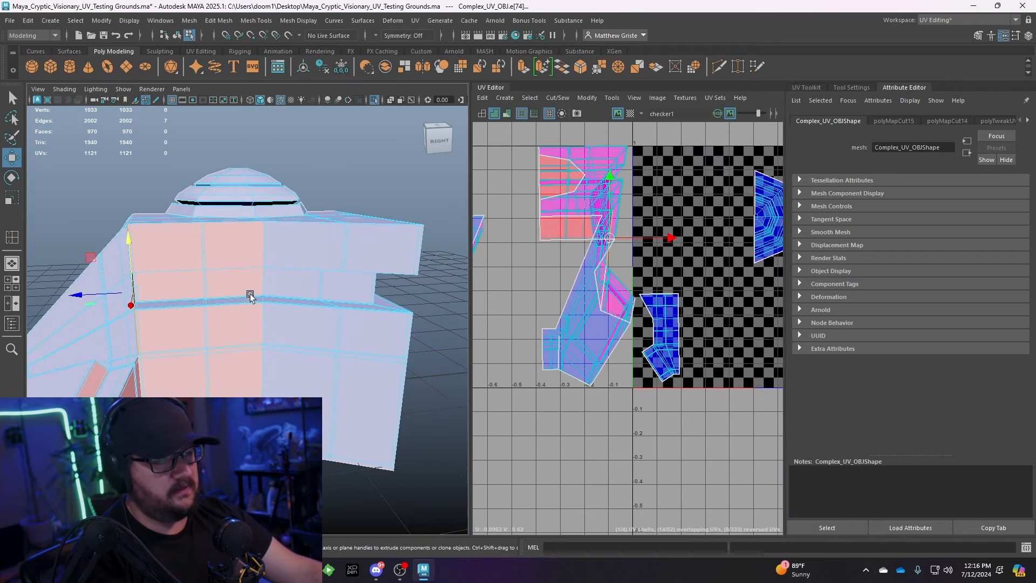
{"action": "left_click_drag", "start_coordinate": [250, 294], "coordinate": [326, 179], "text": "alt"}
{"action": "scroll", "coordinate": [301, 246], "scroll_direction": "up", "scroll_amount": 4}
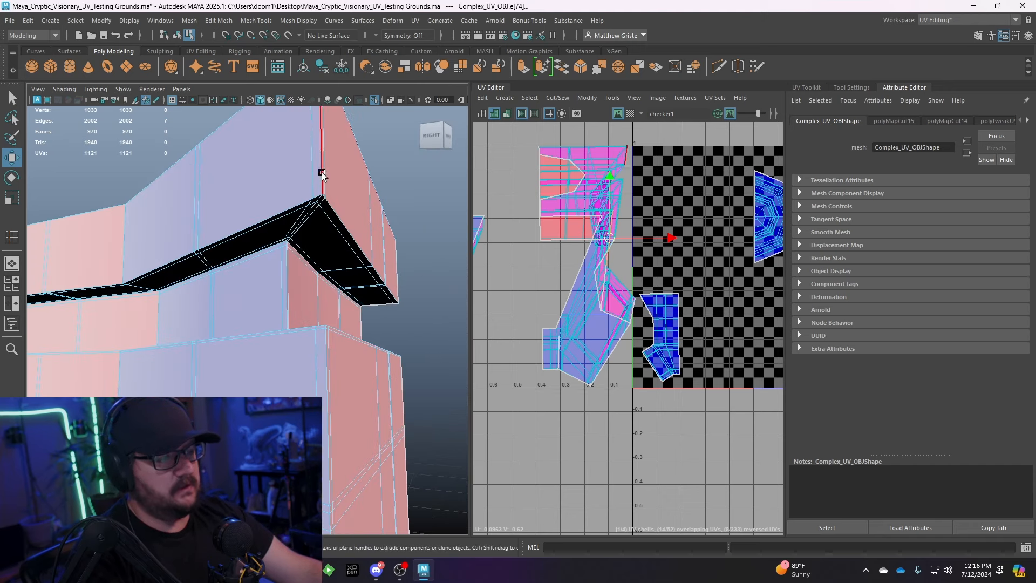
{"action": "scroll", "coordinate": [321, 173], "scroll_direction": "down", "scroll_amount": 6}
{"action": "left_click_drag", "start_coordinate": [310, 212], "coordinate": [232, 275], "text": "alt"}
{"action": "middle_click_drag", "start_coordinate": [232, 275], "coordinate": [278, 229], "text": "alt"}
{"action": "mouse_move", "coordinate": [278, 229]}
{"action": "left_mouse_down", "text": "alt"}
{"action": "mouse_move", "coordinate": [190, 262]}
{"action": "mouse_move", "coordinate": [348, 258]}
{"action": "left_mouse_up", "text": "alt"}
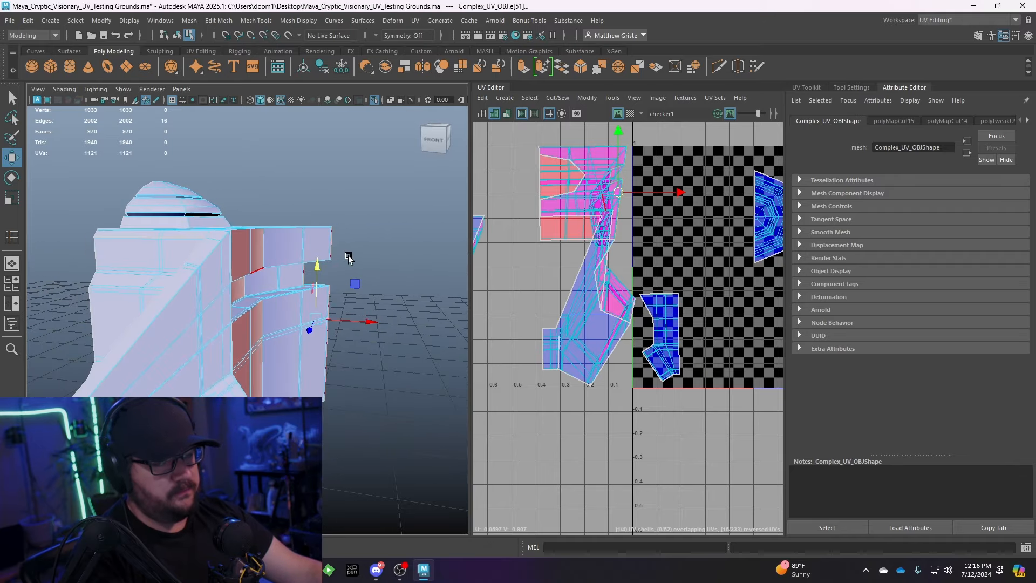
- Select the edge loop around the base of the angled block, where it meets the slanted wing, and cut the UVs along it
{"action": "scroll", "coordinate": [296, 238], "scroll_direction": "up", "scroll_amount": 3}
{"action": "left_click_drag", "start_coordinate": [296, 238], "coordinate": [168, 316], "text": "alt"}
{"action": "scroll", "coordinate": [277, 284], "scroll_direction": "up", "scroll_amount": 4}
{"action": "scroll", "coordinate": [107, 302], "scroll_direction": "up", "scroll_amount": 4}
{"action": "middle_click_drag", "start_coordinate": [108, 302], "coordinate": [212, 285], "text": "alt"}
{"action": "scroll", "coordinate": [276, 293], "scroll_direction": "up", "scroll_amount": 3}
{"action": "middle_click_drag", "start_coordinate": [276, 292], "coordinate": [232, 311], "text": "alt"}
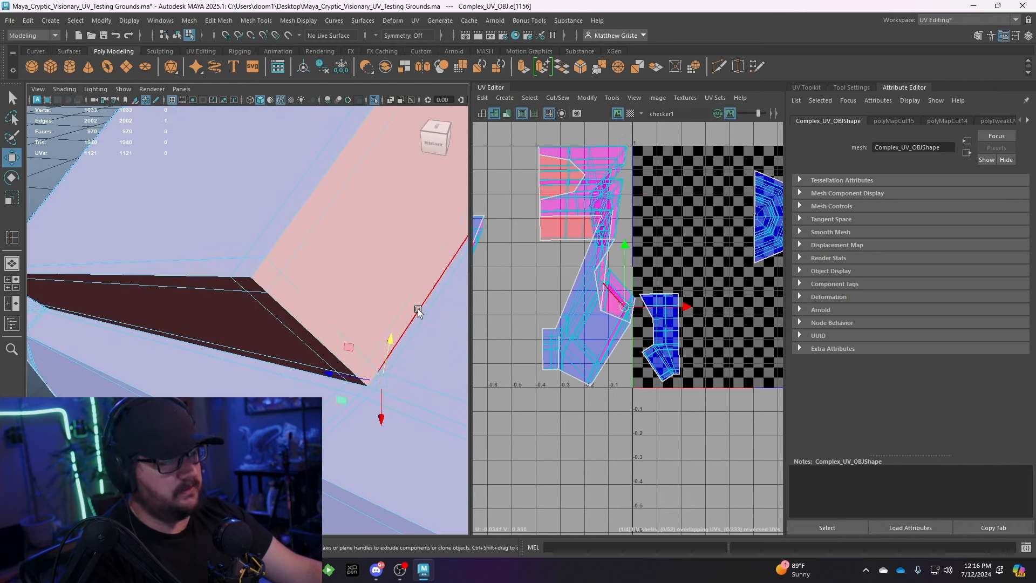
{"action": "scroll", "coordinate": [418, 309], "scroll_direction": "up", "scroll_amount": 3}
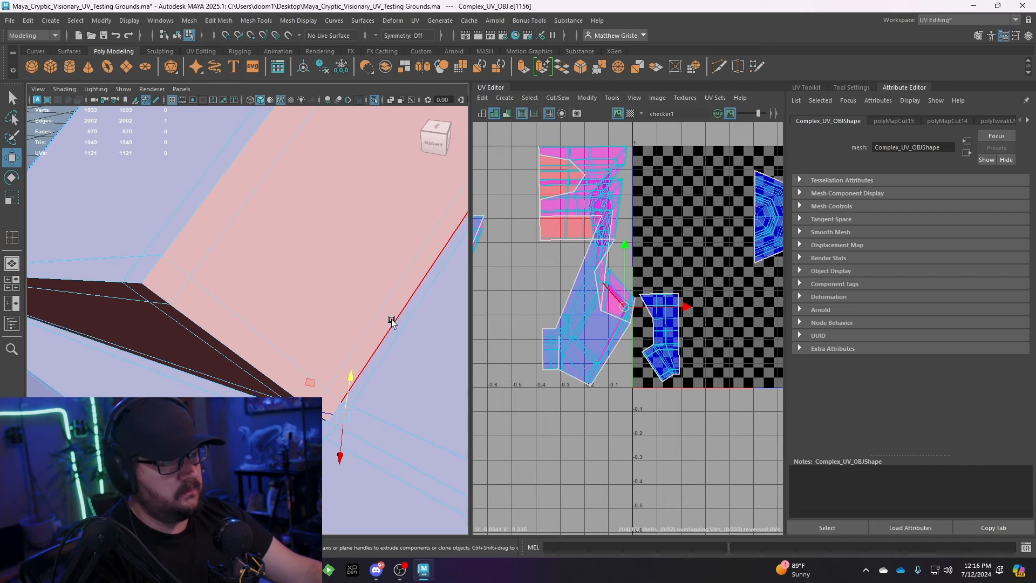
{"action": "left_click_drag", "start_coordinate": [391, 319], "coordinate": [303, 296], "text": "alt"}
{"action": "double_click", "coordinate": [376, 296]}
{"action": "scroll", "coordinate": [190, 238], "scroll_direction": "down", "scroll_amount": 5}
{"action": "middle_click_drag", "start_coordinate": [549, 314], "coordinate": [564, 305], "text": "alt"}
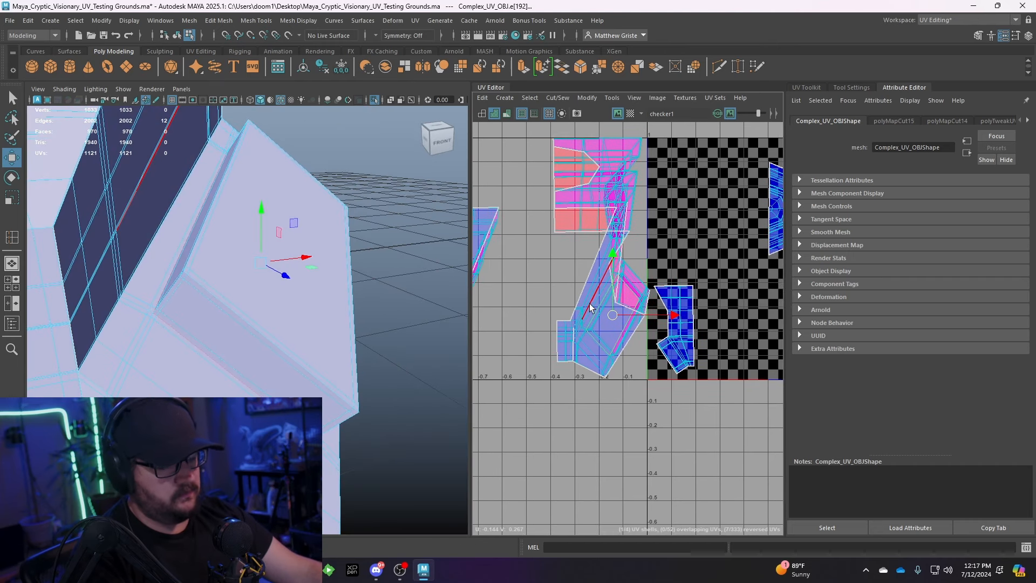
{"action": "key", "text": "F11"}
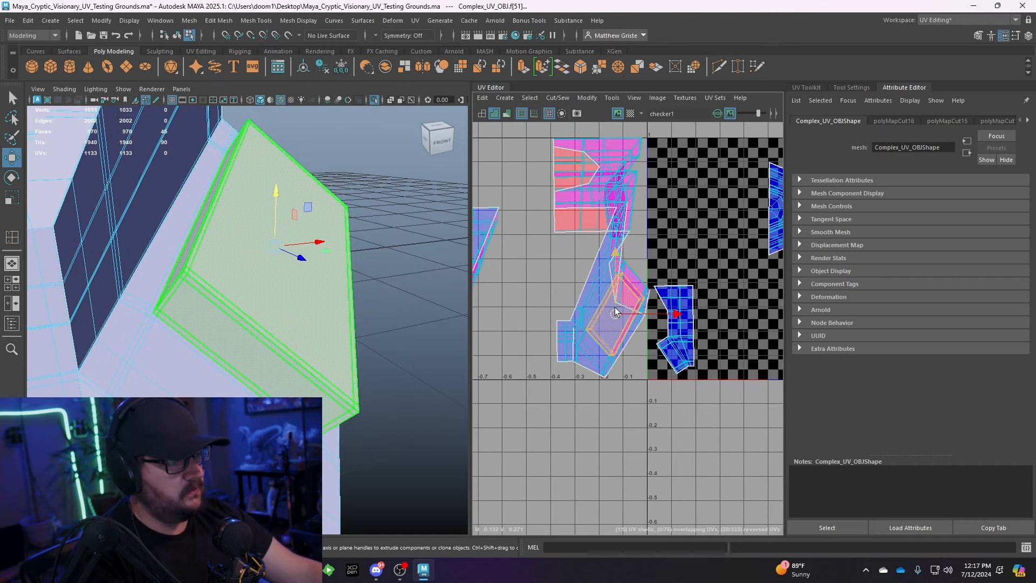
- Move the angled block's UV shell out of the main body shell into the empty space beside it
{"action": "left_click", "coordinate": [614, 306]}
{"action": "left_click_drag", "start_coordinate": [626, 391], "coordinate": [501, 329]}
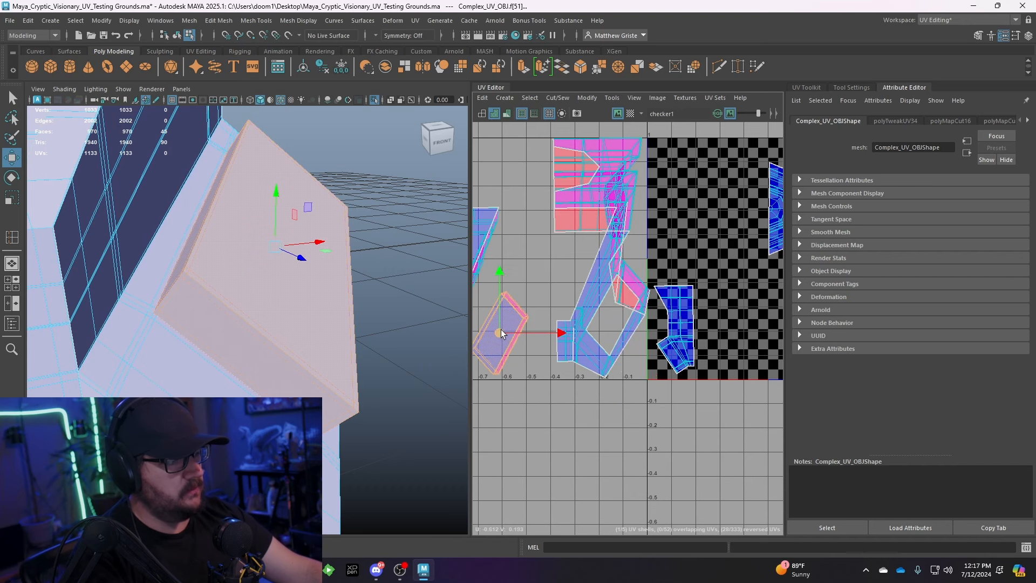
{"action": "middle_click_drag", "start_coordinate": [501, 329], "coordinate": [585, 321], "text": "alt"}
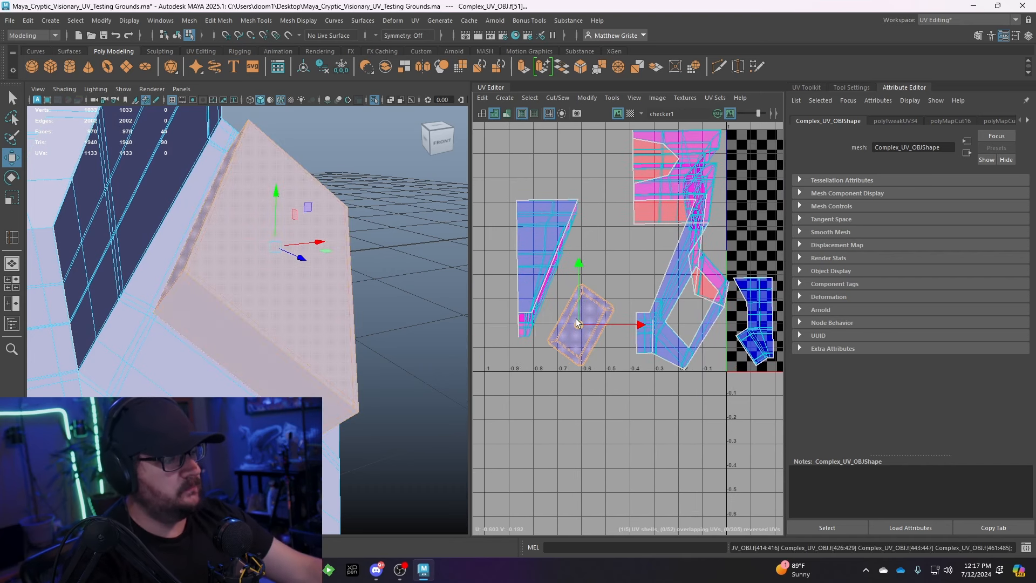
- Select the short edges at all four corners of the angled block's UV shell and cut the UVs along them
{"action": "key", "text": "f"}
{"action": "right_click", "coordinate": [589, 207]}
{"action": "right_click_drag", "start_coordinate": [589, 207], "coordinate": [585, 164]}
{"action": "left_click", "coordinate": [583, 161]}
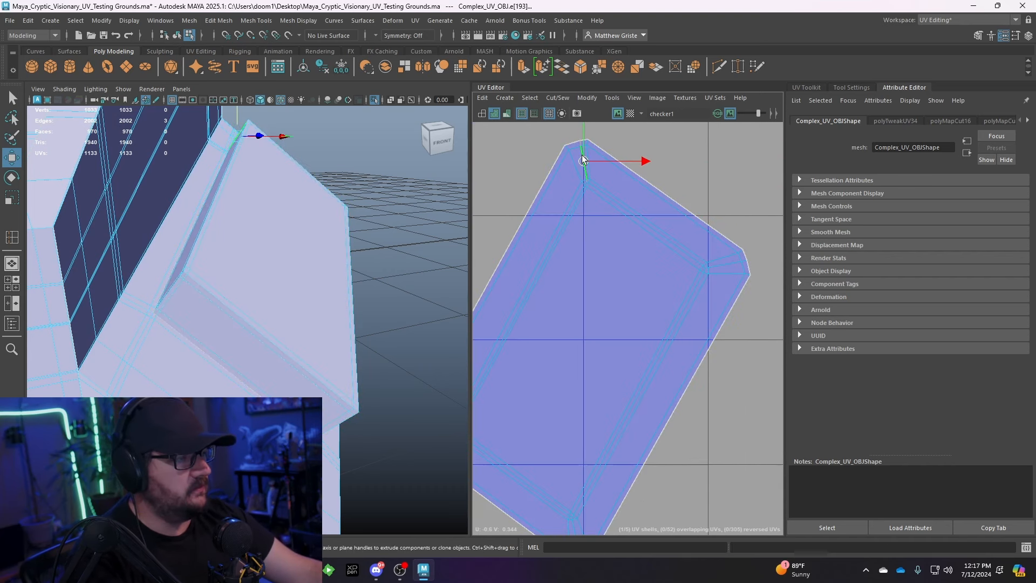
{"action": "double_click", "coordinate": [733, 263], "text": "shift"}
{"action": "middle_click_drag", "start_coordinate": [588, 367], "coordinate": [715, 261], "text": "alt"}
{"action": "double_click", "coordinate": [555, 329], "text": "shift"}
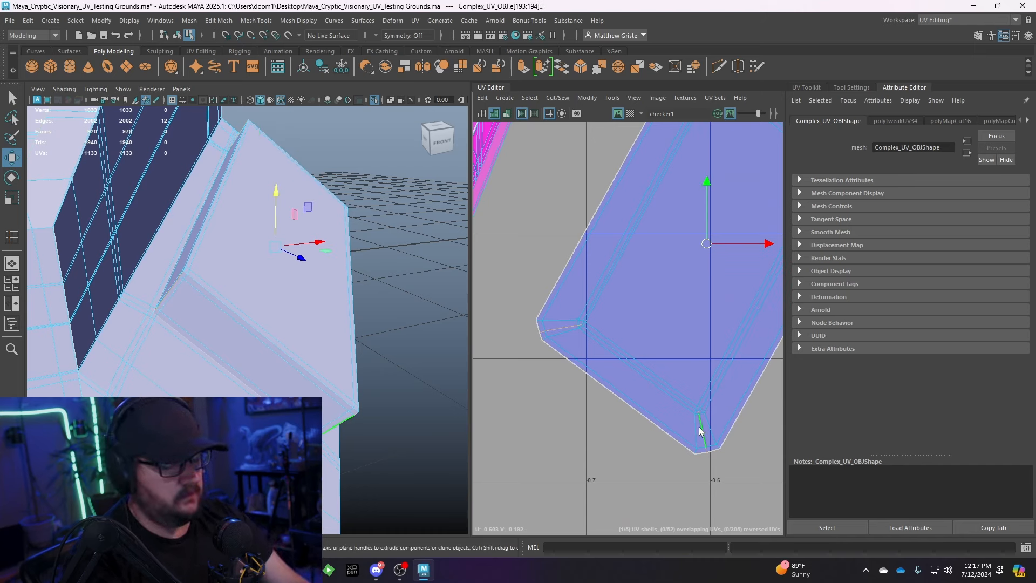
{"action": "right_click_drag", "start_coordinate": [655, 351], "coordinate": [656, 350], "text": "shift"}
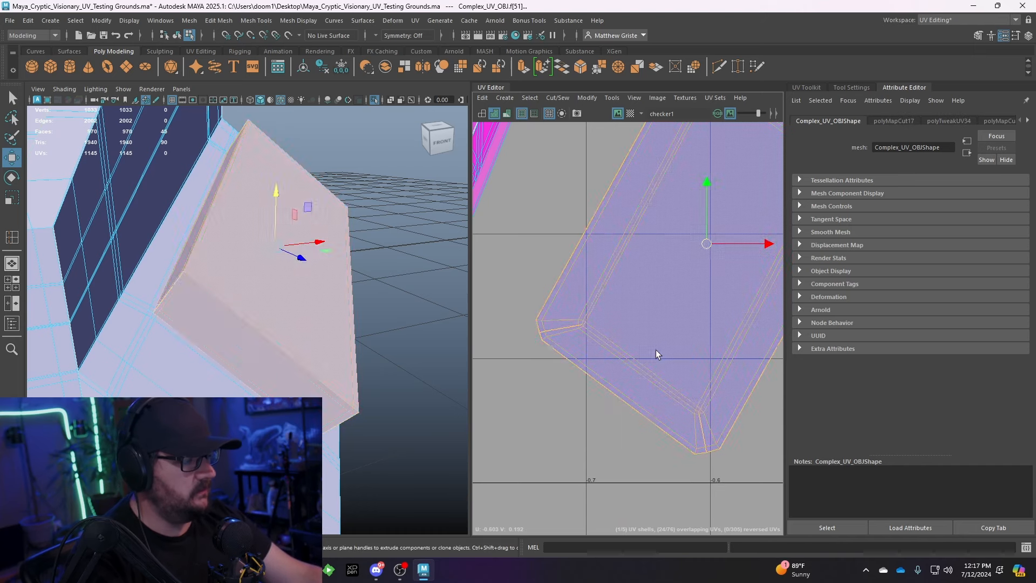
- Unfold the angled block's UV shell and rotate it counterclockwise until it stands roughly upright
{"action": "scroll", "coordinate": [656, 351], "scroll_direction": "down", "scroll_amount": 4}
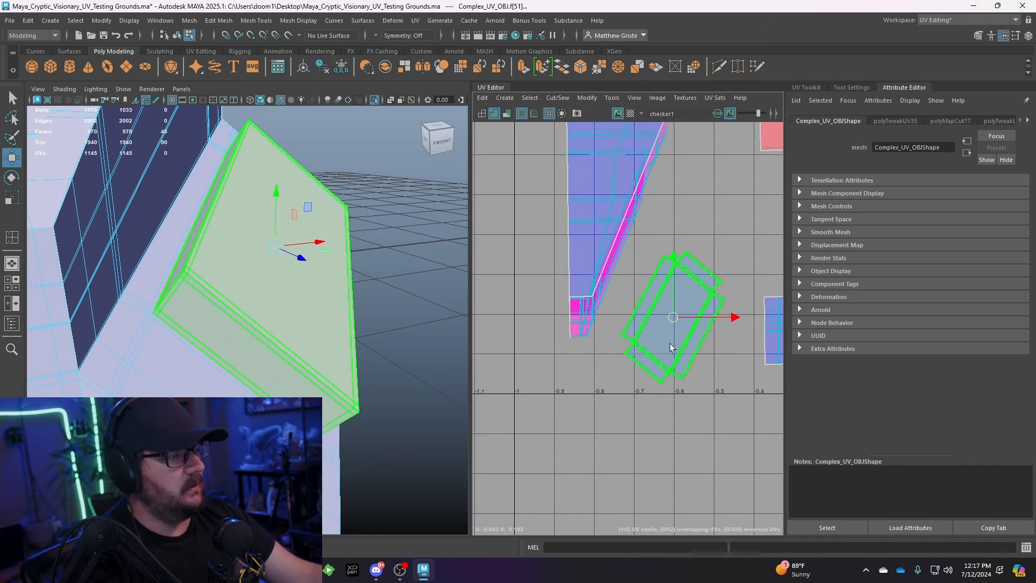
{"action": "scroll", "coordinate": [671, 346], "scroll_direction": "up", "scroll_amount": 1}
{"action": "key", "text": "e"}
{"action": "left_click_drag", "start_coordinate": [645, 298], "coordinate": [619, 272]}
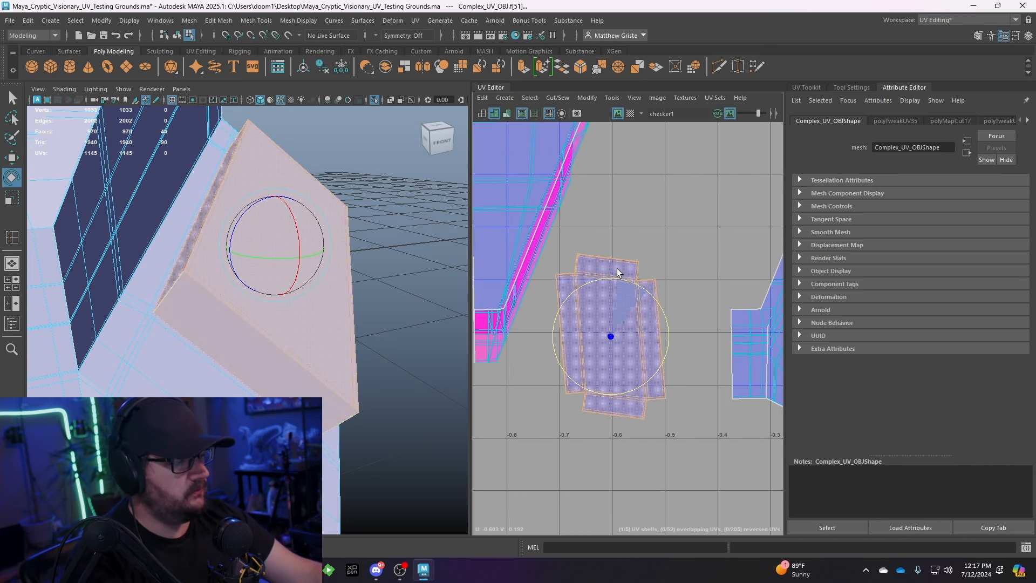
{"action": "scroll", "coordinate": [621, 276], "scroll_direction": "up", "scroll_amount": 3}
{"action": "scroll", "coordinate": [599, 300], "scroll_direction": "down", "scroll_amount": 3}
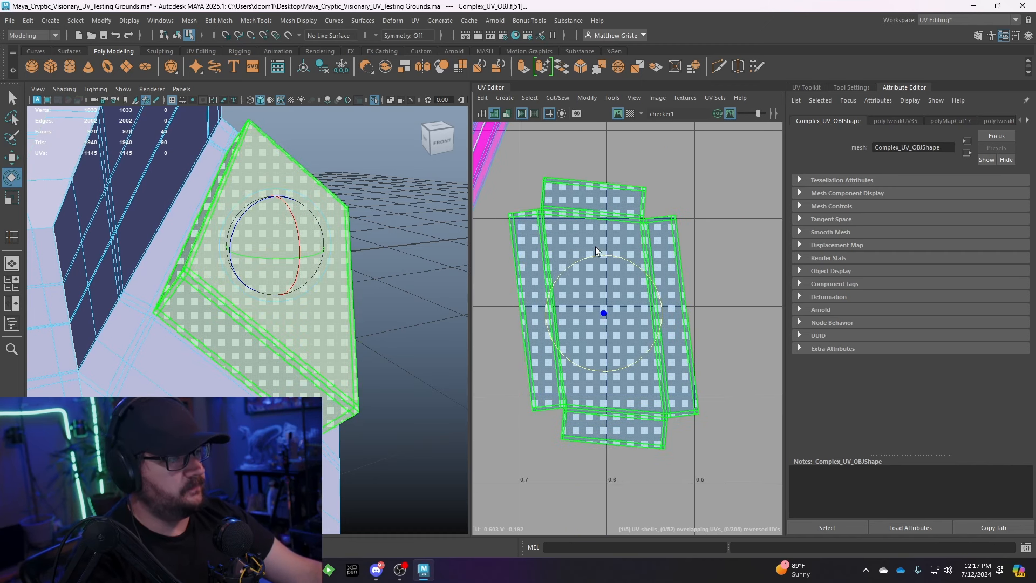
- Orient the angled block's UV shell so its sides run parallel to the UV grid
{"action": "key", "text": "F8"}
{"action": "left_click", "coordinate": [587, 97]}
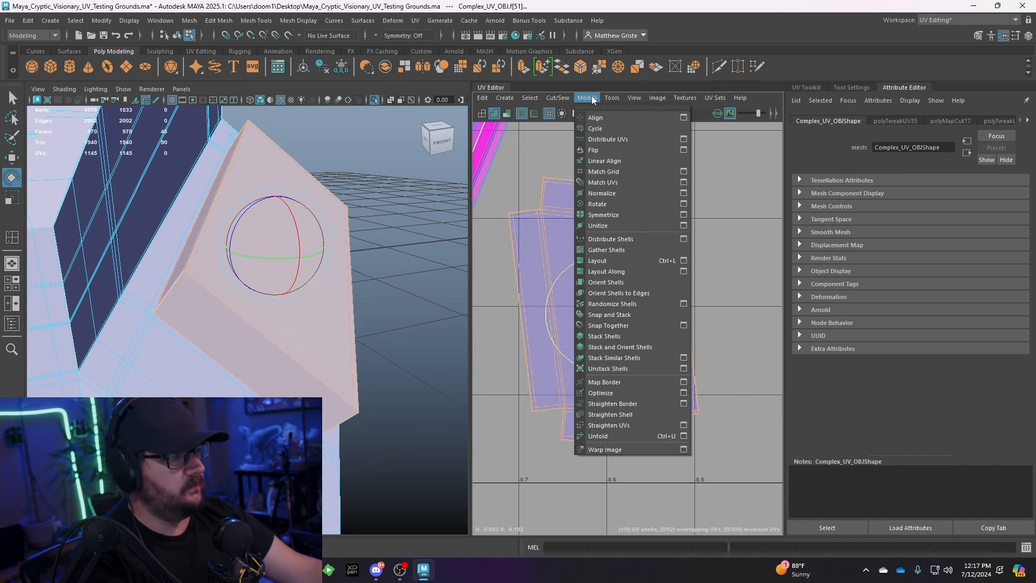
{"action": "left_click", "coordinate": [622, 393]}
{"action": "scroll", "coordinate": [615, 426], "scroll_direction": "down", "scroll_amount": 3}
{"action": "key", "text": "w"}
{"action": "scroll", "coordinate": [636, 325], "scroll_direction": "up", "scroll_amount": 4}
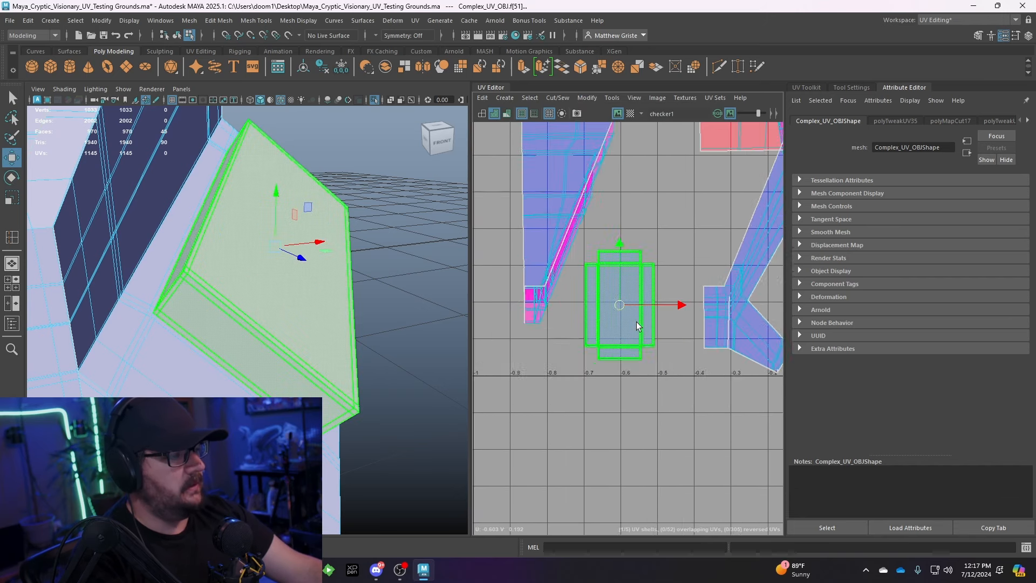
{"action": "key", "text": "F8"}
- Move the angled block's UV shell into the lower-right corner of the checkered UV tile
{"action": "middle_click_drag", "start_coordinate": [636, 325], "coordinate": [725, 327], "text": "alt"}
{"action": "scroll", "coordinate": [556, 334], "scroll_direction": "down", "scroll_amount": 3}
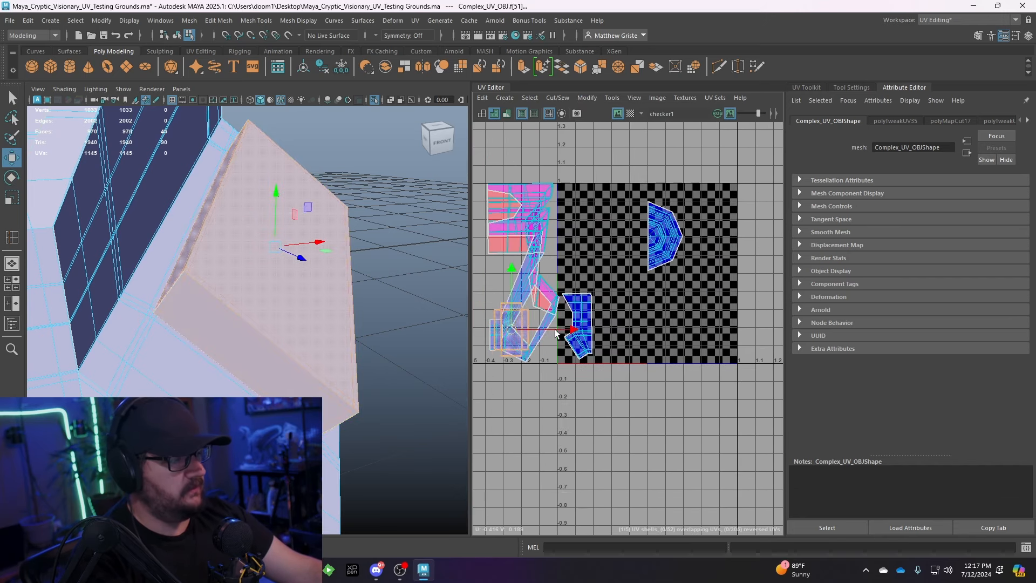
{"action": "left_click_drag", "start_coordinate": [555, 334], "coordinate": [724, 339]}
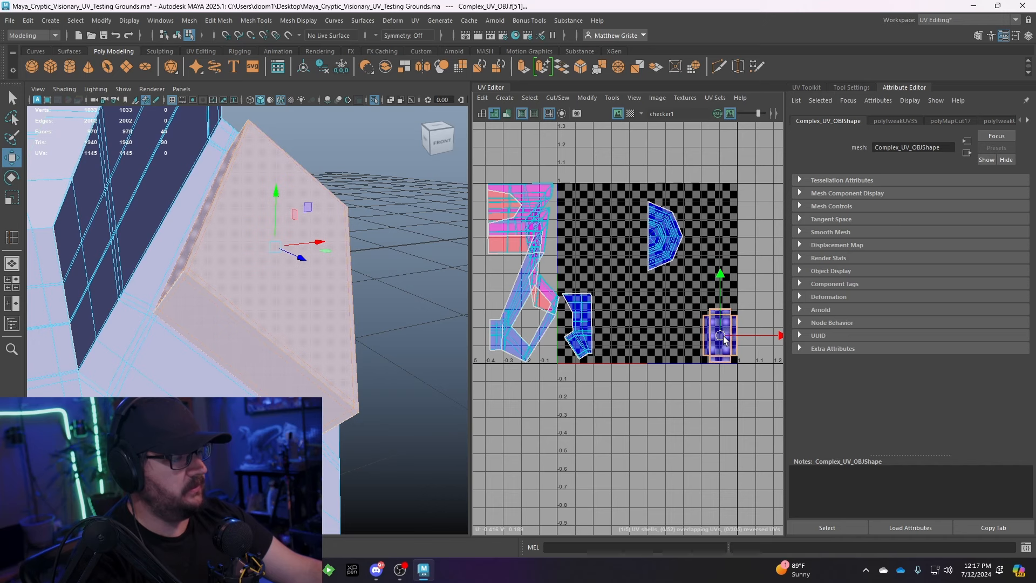
{"action": "scroll", "coordinate": [582, 337], "scroll_direction": "up", "scroll_amount": 4}
{"action": "scroll", "coordinate": [663, 293], "scroll_direction": "down", "scroll_amount": 3}
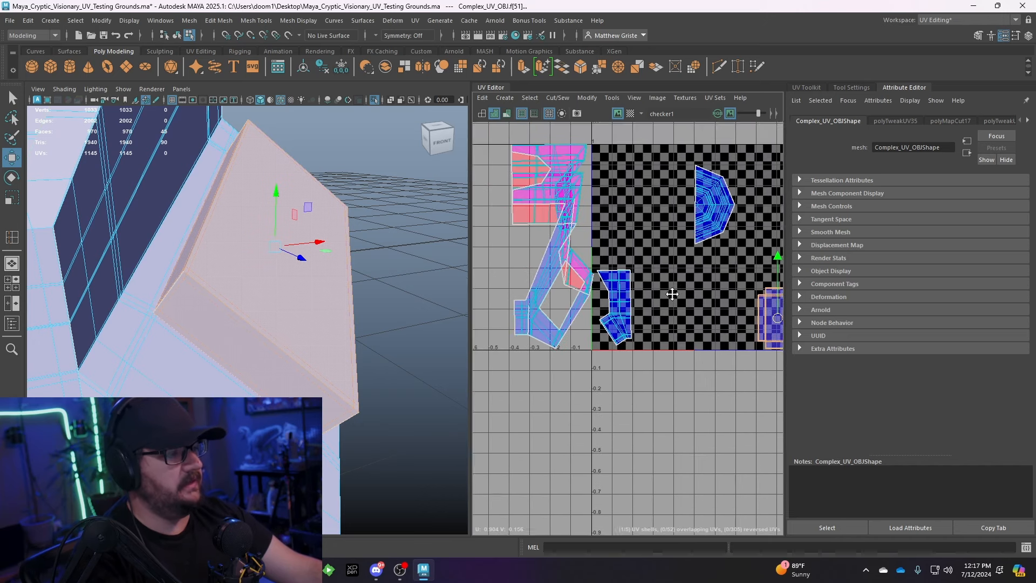
{"action": "middle_click_drag", "start_coordinate": [732, 288], "coordinate": [672, 282], "text": "alt"}
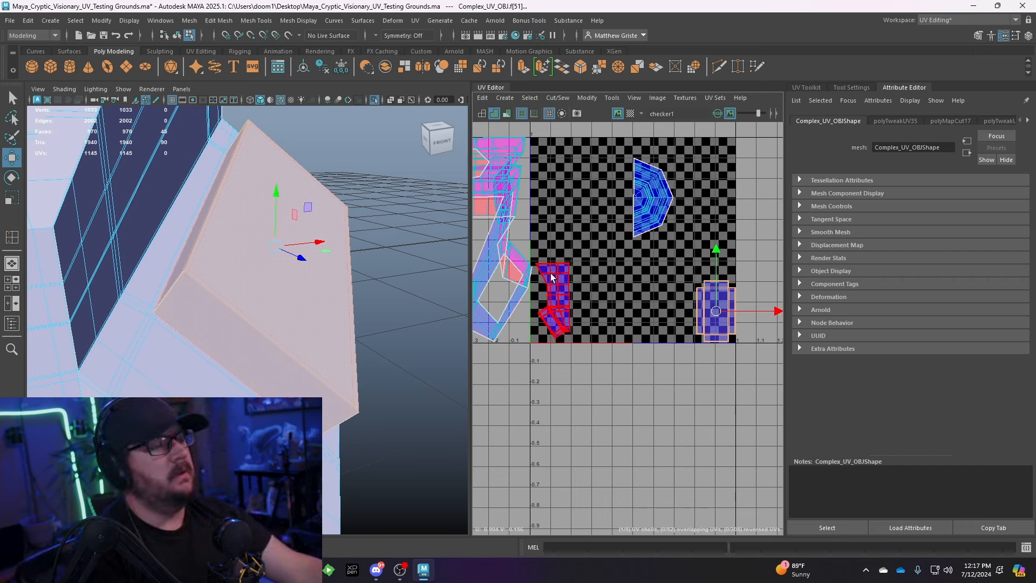
- Rotate the half-dome UV shell by 180 degrees and move it to the UV tile's left edge, above the narrow bent shell
{"action": "left_click", "coordinate": [642, 200]}
{"action": "key", "text": "e"}
{"action": "left_click_drag", "start_coordinate": [606, 170], "coordinate": [751, 247]}
{"action": "key", "text": "w"}
{"action": "left_click_drag", "start_coordinate": [700, 200], "coordinate": [605, 203]}
- Move the angled block's UV shell below the UV tile, underneath the narrow bent shell
{"action": "left_click", "coordinate": [704, 305]}
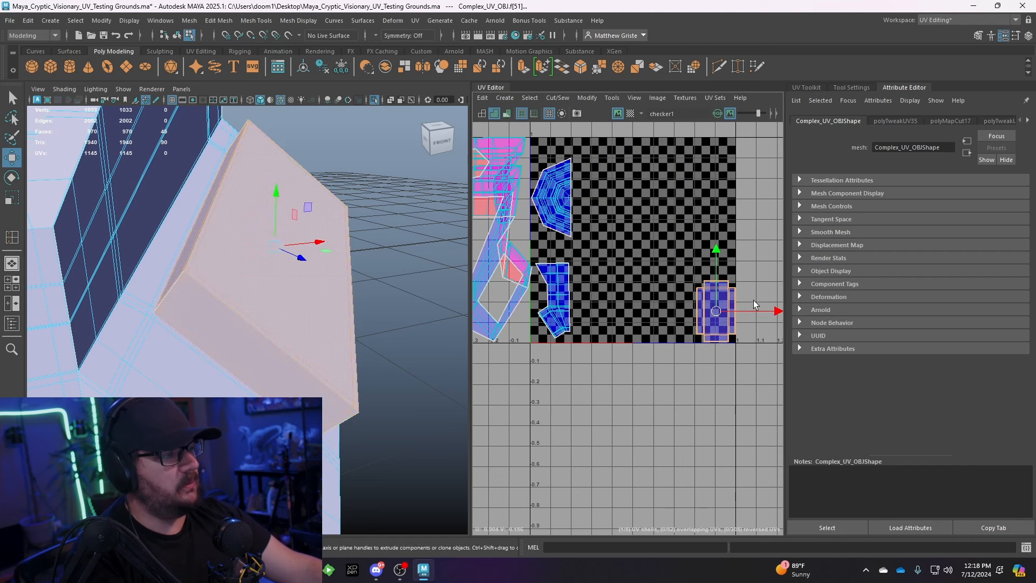
{"action": "left_click_drag", "start_coordinate": [714, 303], "coordinate": [536, 393]}
{"action": "left_click_drag", "start_coordinate": [757, 397], "coordinate": [619, 402]}
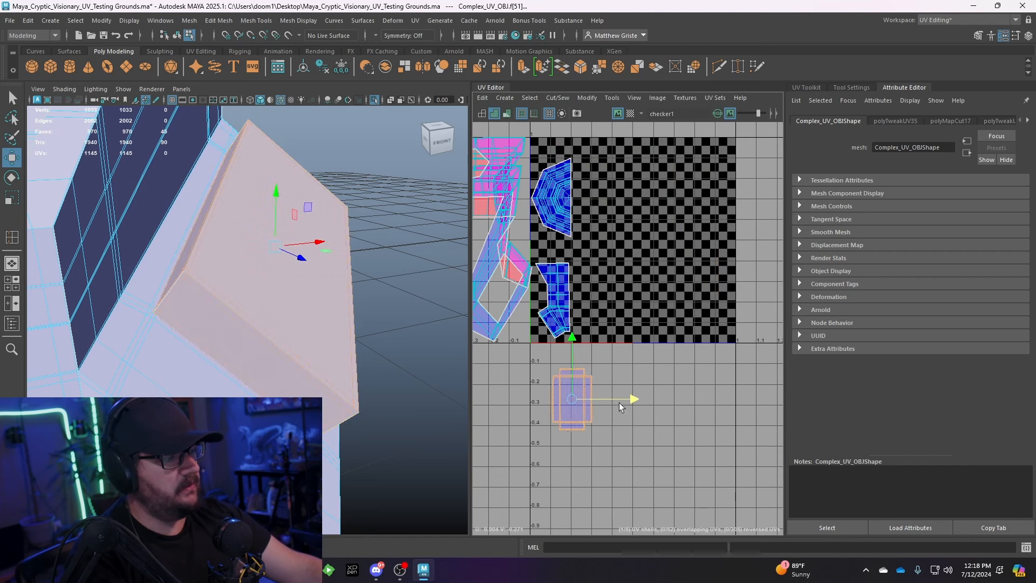
- Try unfolding the main body's UV shell and move it clear of the UV tile
{"action": "middle_click_drag", "start_coordinate": [548, 323], "coordinate": [637, 329], "text": "alt"}
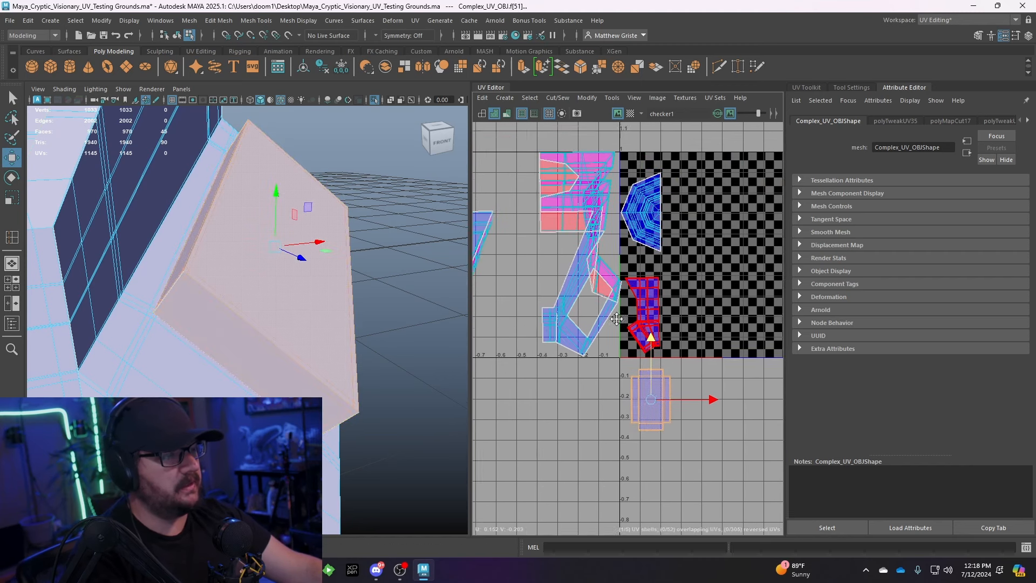
{"action": "scroll", "coordinate": [620, 308], "scroll_direction": "down", "scroll_amount": 2}
{"action": "scroll", "coordinate": [634, 300], "scroll_direction": "up", "scroll_amount": 3}
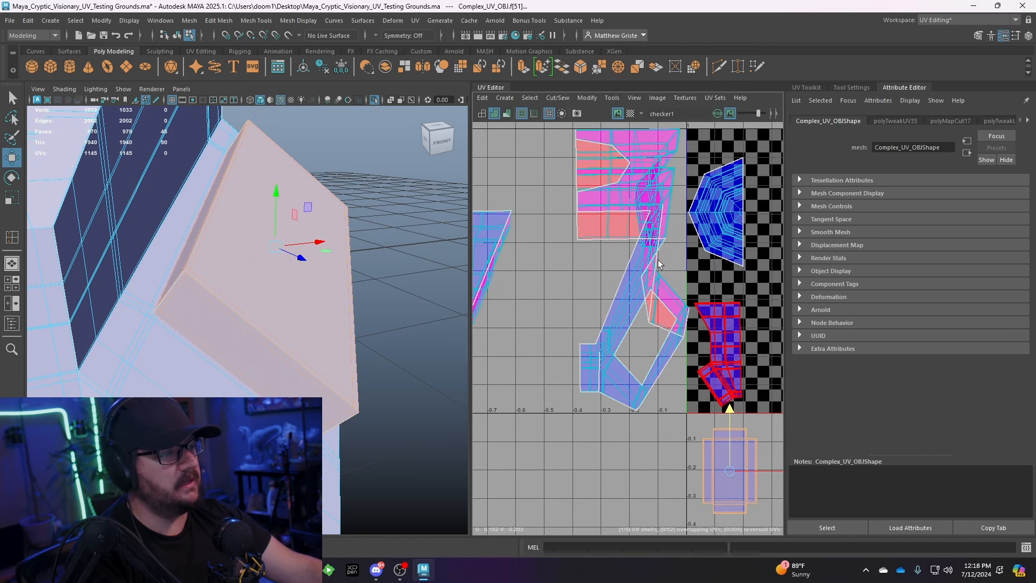
{"action": "right_click", "coordinate": [601, 211]}
{"action": "left_click", "coordinate": [550, 192]}
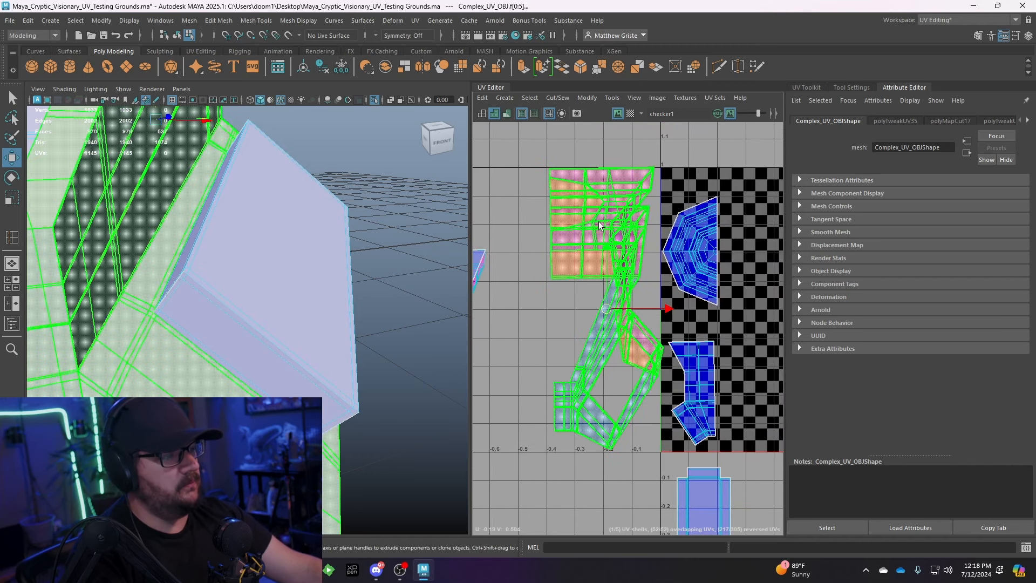
{"action": "key", "text": "ctrl+u"}
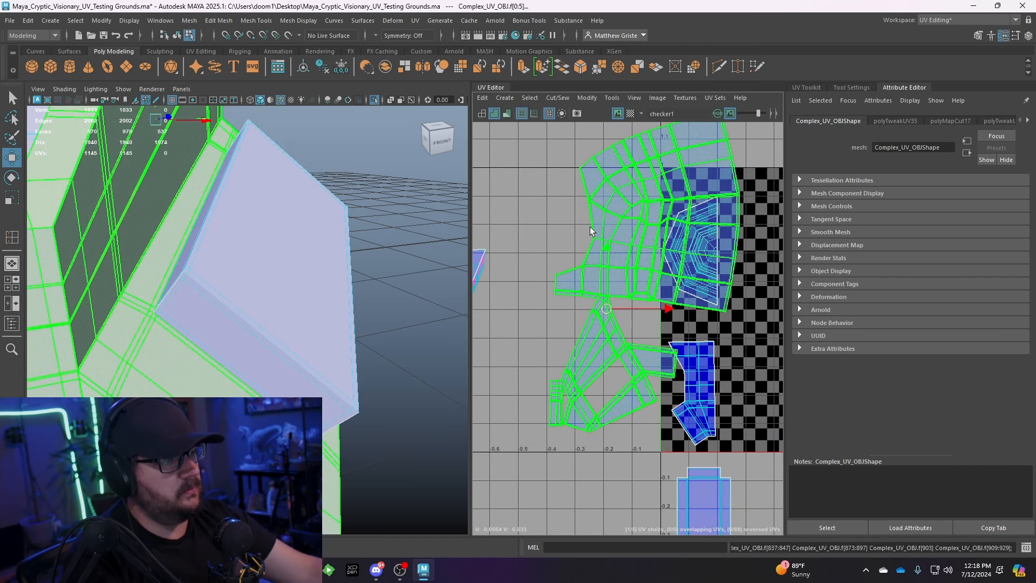
{"action": "scroll", "coordinate": [591, 231], "scroll_direction": "down", "scroll_amount": 3}
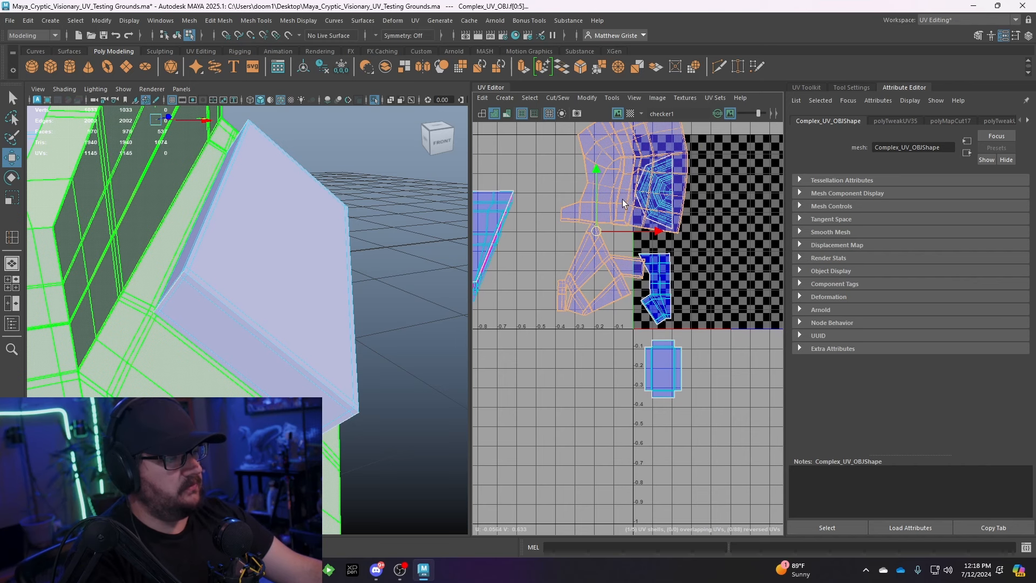
{"action": "middle_click_drag", "start_coordinate": [622, 199], "coordinate": [608, 225], "text": "alt"}
{"action": "left_click_drag", "start_coordinate": [583, 250], "coordinate": [525, 280]}
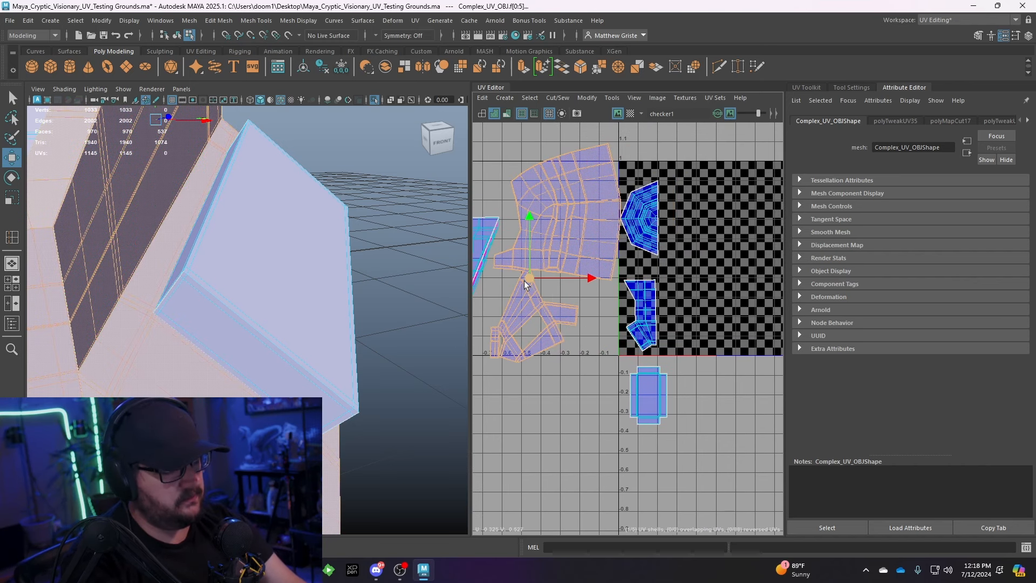
- Undo the latest move and unfold of the main body's UV shell
{"action": "key", "text": "ctrl+z"}
{"action": "key", "text": "ctrl+z"}
{"action": "key", "text": "ctrl+z"}
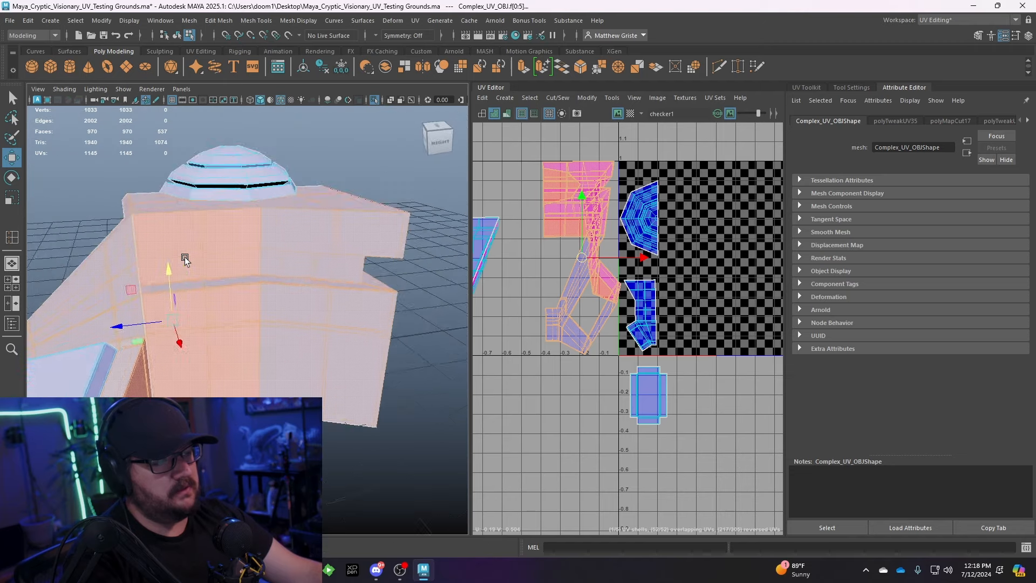
- Select the vertical edges along the rear corner of the side wall and cut the UVs along them
{"action": "left_click_drag", "start_coordinate": [184, 257], "coordinate": [400, 233], "text": "alt"}
{"action": "right_click_drag", "start_coordinate": [426, 227], "coordinate": [380, 206]}
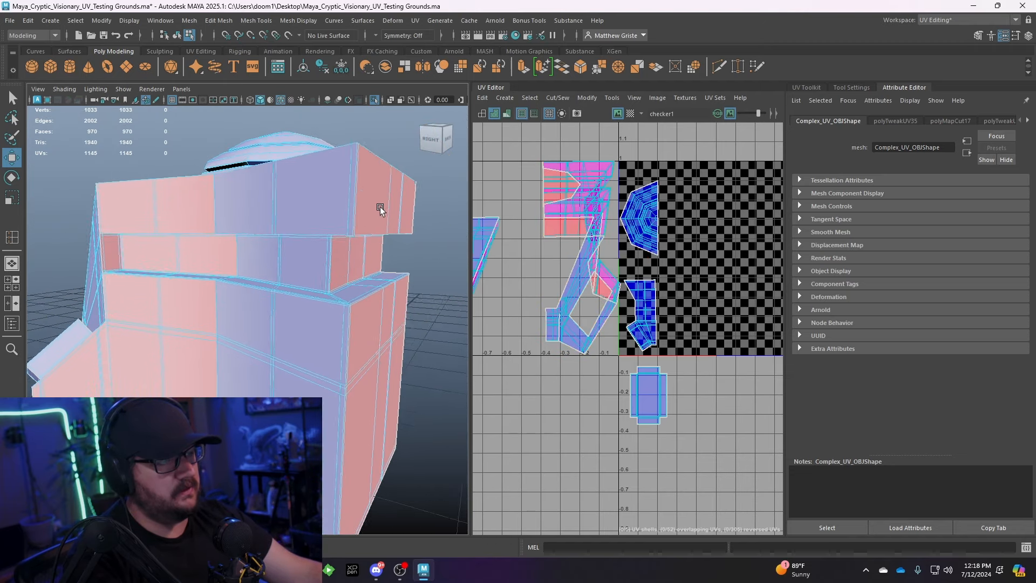
{"action": "scroll", "coordinate": [380, 206], "scroll_direction": "up", "scroll_amount": 2}
{"action": "left_click", "coordinate": [377, 212]}
{"action": "left_click_drag", "start_coordinate": [438, 213], "coordinate": [285, 250], "text": "alt"}
{"action": "left_click", "coordinate": [286, 214]}
{"action": "scroll", "coordinate": [288, 216], "scroll_direction": "down", "scroll_amount": 5}
{"action": "scroll", "coordinate": [615, 242], "scroll_direction": "up", "scroll_amount": 2}
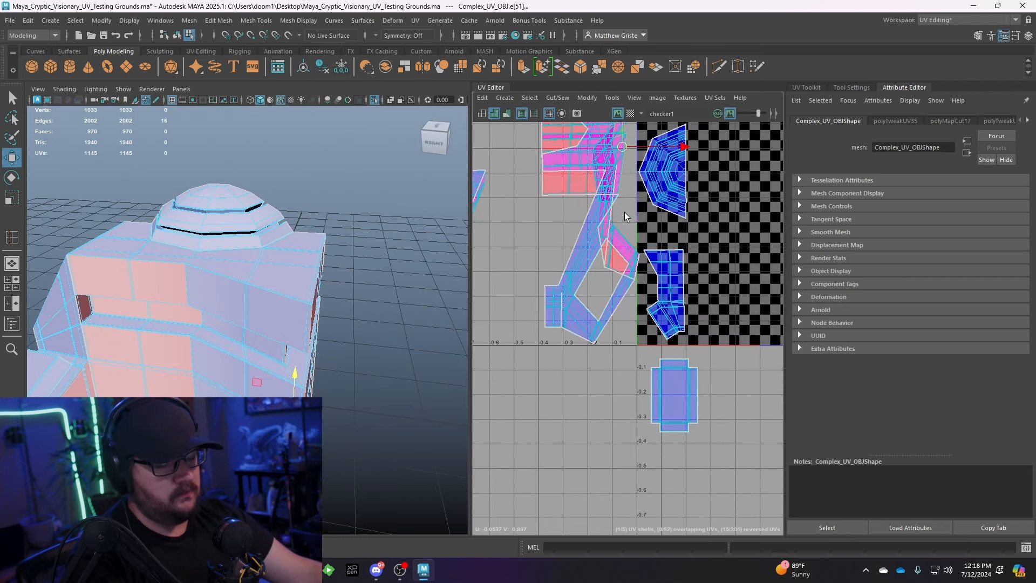
{"action": "key", "text": "shift+x"}
- Unfold the main body's UV shell with its new rear seam and move it off the UV tile
{"action": "right_click_drag", "start_coordinate": [575, 199], "coordinate": [543, 177]}
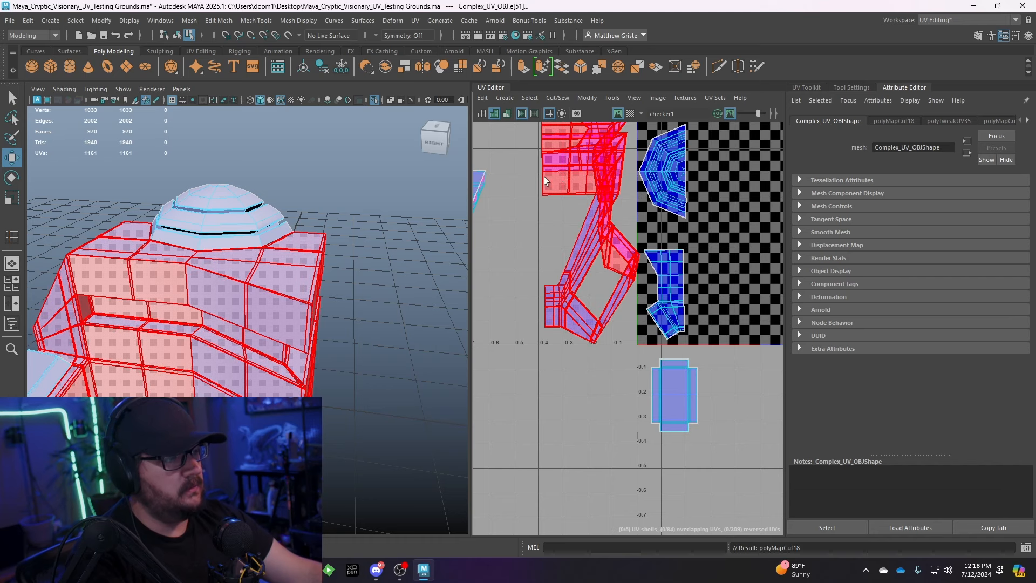
{"action": "left_click", "coordinate": [564, 172]}
{"action": "key", "text": "ctrl+u"}
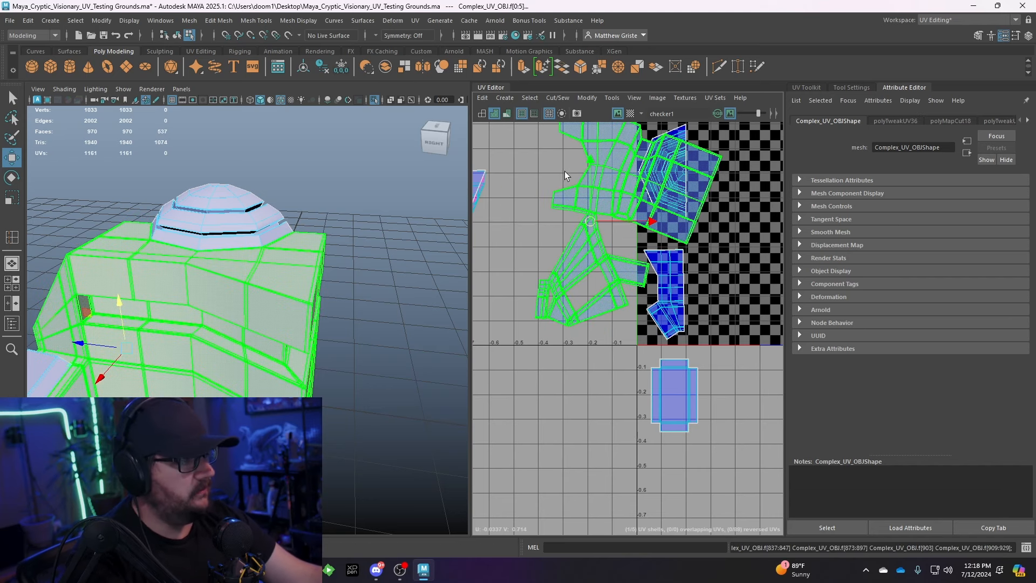
{"action": "middle_click_drag", "start_coordinate": [567, 204], "coordinate": [557, 240], "text": "alt"}
{"action": "left_click_drag", "start_coordinate": [582, 259], "coordinate": [500, 286]}
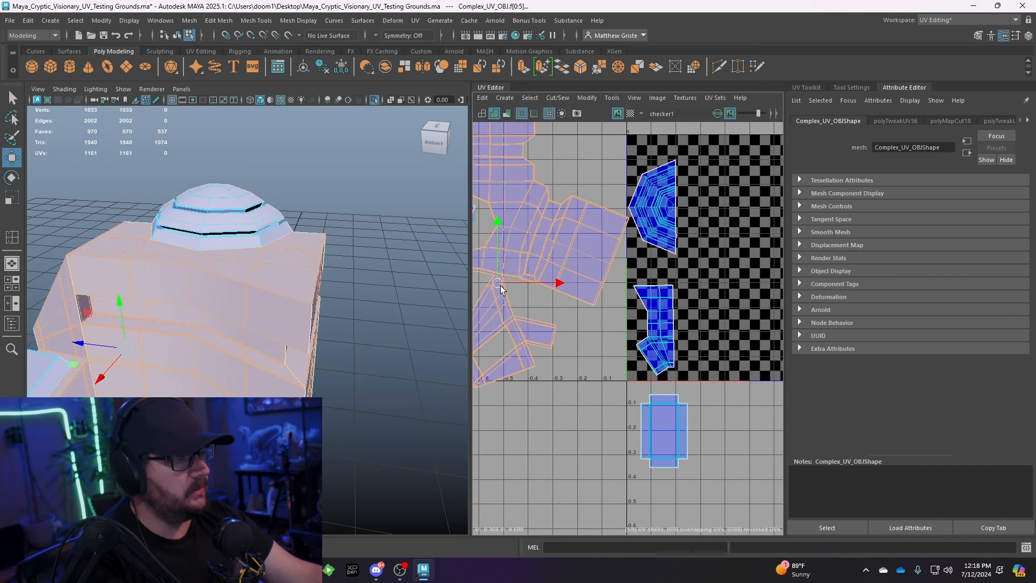
- Examine the unfolded main body shell for distortion and compare it with the side wall on the model
{"action": "middle_click_drag", "start_coordinate": [500, 286], "coordinate": [593, 316], "text": "alt"}
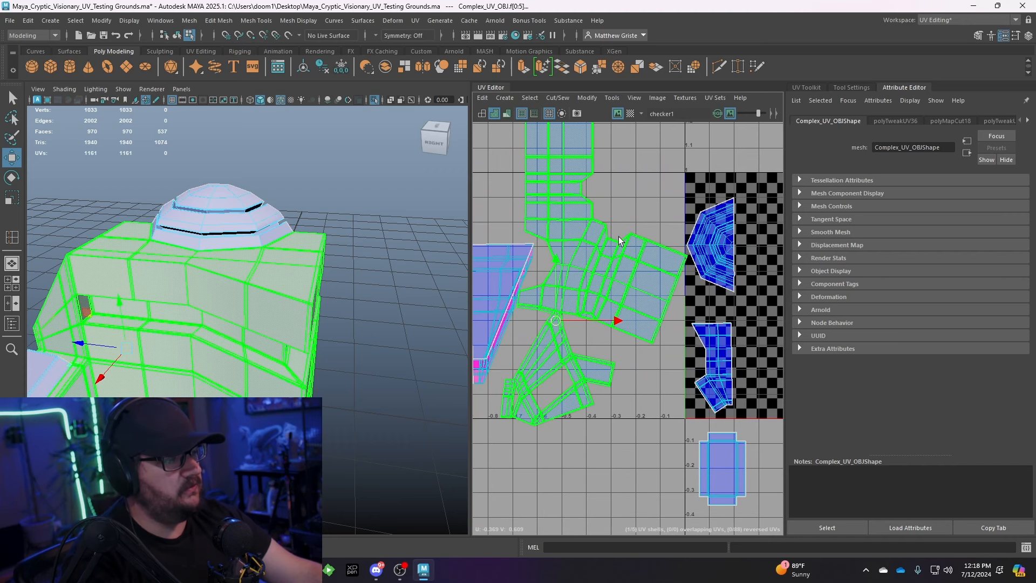
{"action": "right_click_drag", "start_coordinate": [617, 240], "coordinate": [649, 286], "text": "alt"}
{"action": "middle_click_drag", "start_coordinate": [649, 286], "coordinate": [636, 240], "text": "alt"}
{"action": "left_click_drag", "start_coordinate": [200, 334], "coordinate": [273, 342], "text": "alt"}
{"action": "middle_click_drag", "start_coordinate": [273, 342], "coordinate": [329, 303], "text": "alt"}
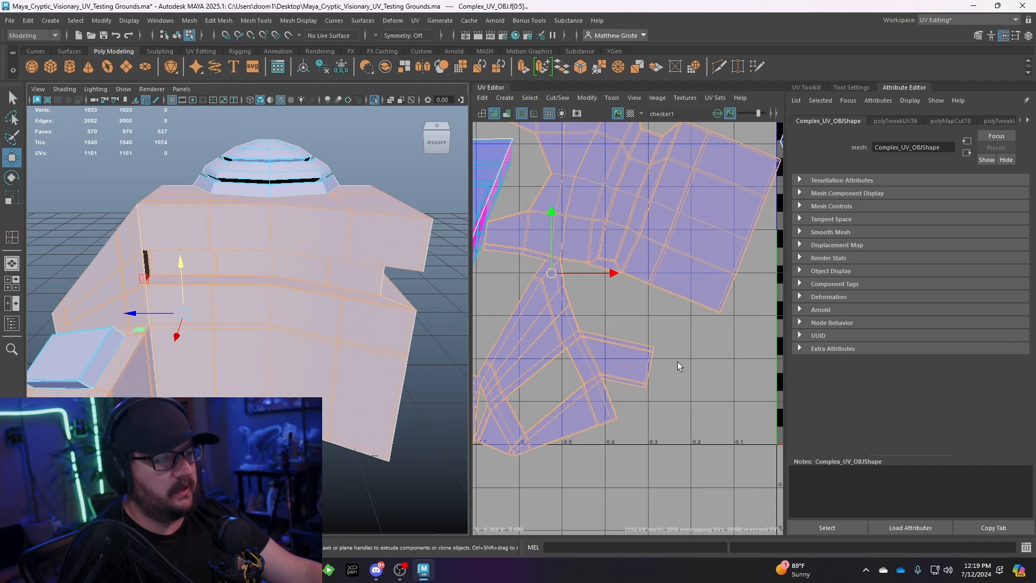
{"action": "middle_click_drag", "start_coordinate": [568, 356], "coordinate": [576, 442], "text": "alt"}
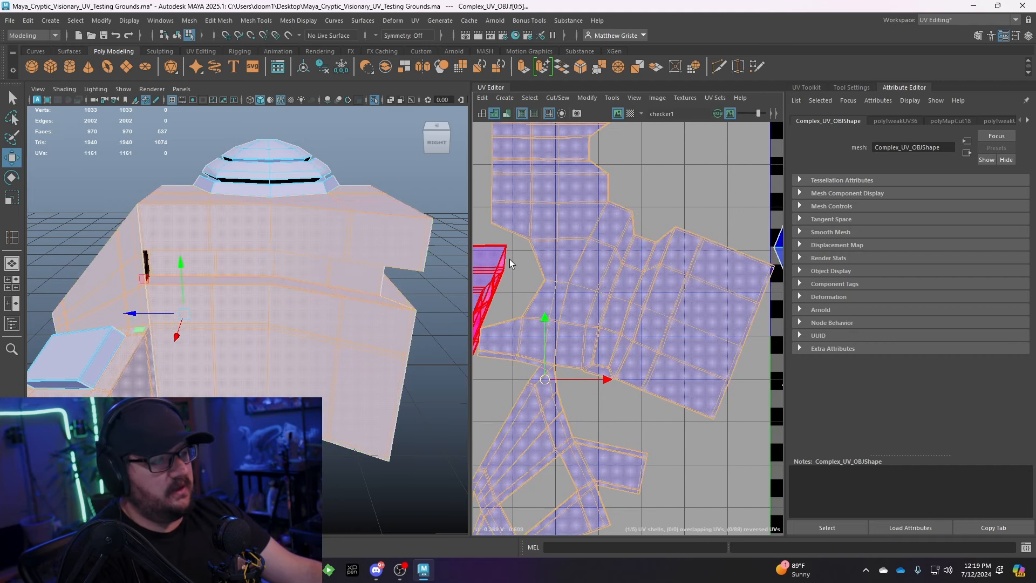
- Display the checker texture on the model in the viewport
{"action": "mouse_move", "coordinate": [394, 275]}
{"action": "left_mouse_down", "text": "alt"}
{"action": "mouse_move", "coordinate": [356, 301]}
{"action": "mouse_move", "coordinate": [377, 286]}
{"action": "left_mouse_up", "text": "alt"}
{"action": "scroll", "coordinate": [358, 300], "scroll_direction": "up", "scroll_amount": 2}
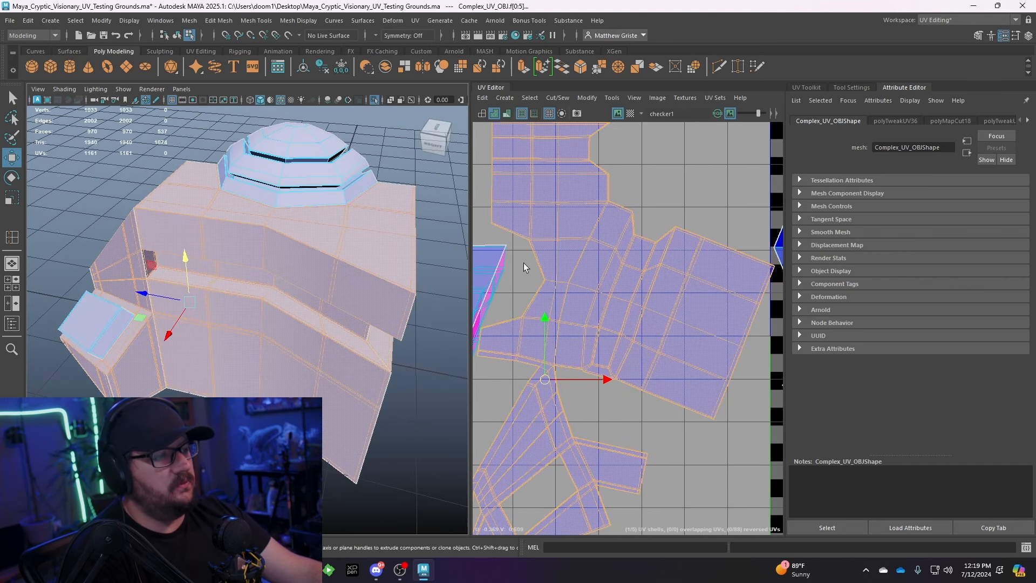
{"action": "right_click_drag", "start_coordinate": [308, 245], "coordinate": [256, 252]}
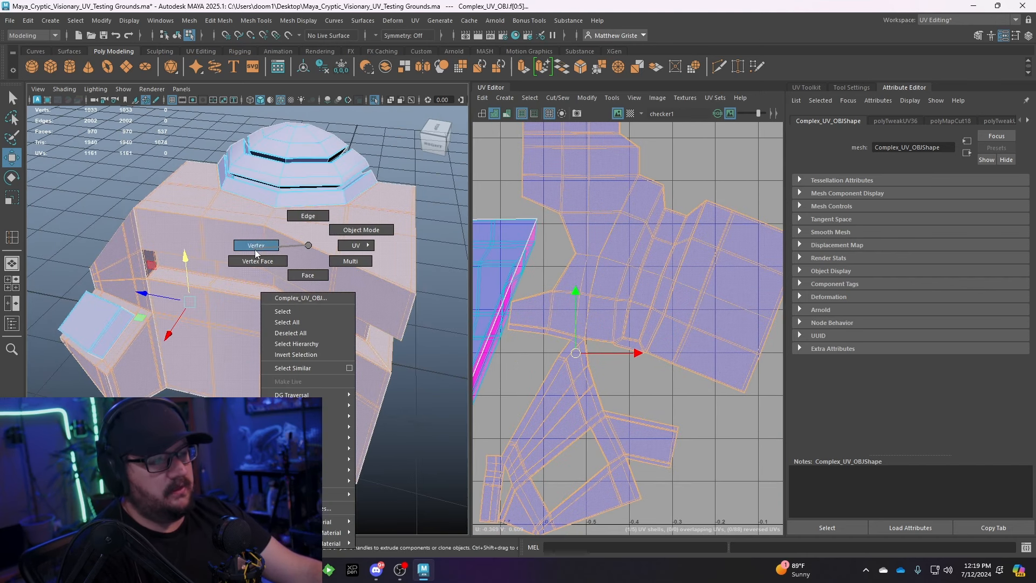
{"action": "right_click_drag", "start_coordinate": [348, 251], "coordinate": [353, 243]}
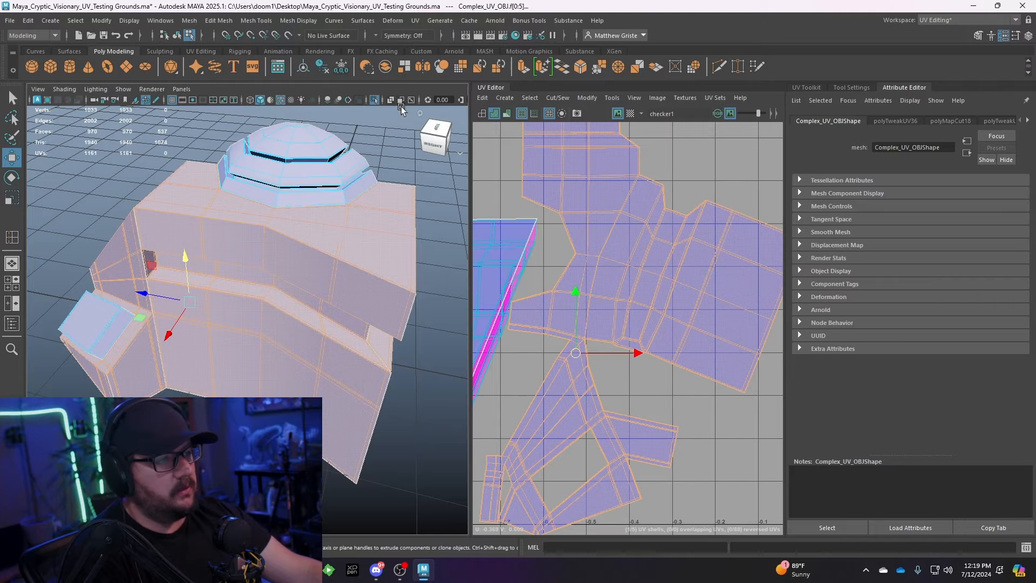
{"action": "left_click", "coordinate": [291, 100]}
{"action": "left_click_drag", "start_coordinate": [291, 118], "coordinate": [300, 226], "text": "alt"}
{"action": "middle_click_drag", "start_coordinate": [385, 254], "coordinate": [375, 250], "text": "alt"}
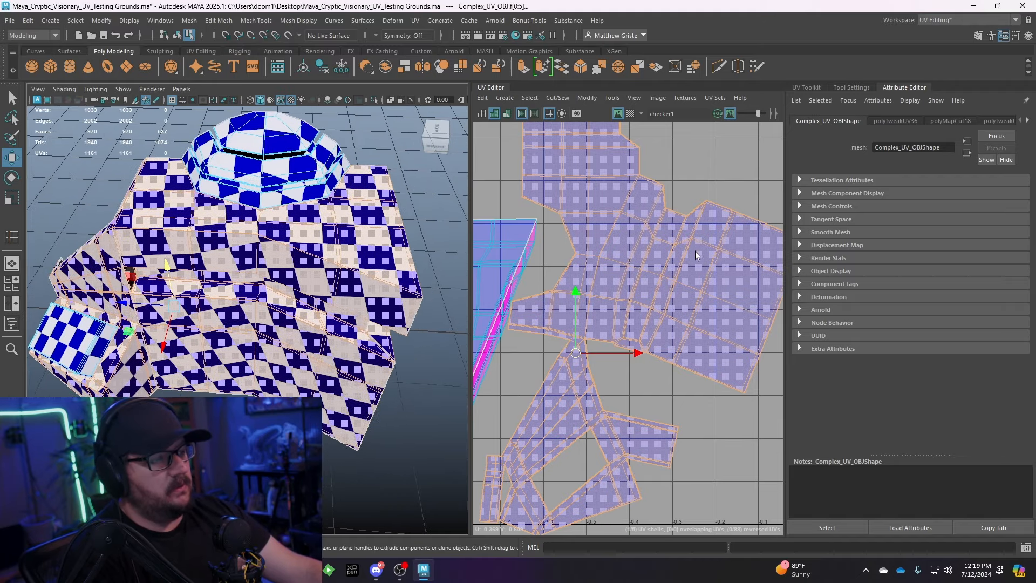
- Move the main body's UV shell horizontally back over the checkered UV tile
{"action": "scroll", "coordinate": [695, 251], "scroll_direction": "down", "scroll_amount": 2}
{"action": "middle_click_drag", "start_coordinate": [634, 310], "coordinate": [546, 268], "text": "alt"}
{"action": "scroll", "coordinate": [544, 277], "scroll_direction": "down", "scroll_amount": 2}
{"action": "left_click_drag", "start_coordinate": [543, 278], "coordinate": [698, 279]}
{"action": "middle_click_drag", "start_coordinate": [698, 279], "coordinate": [557, 291], "text": "alt"}
{"action": "left_click_drag", "start_coordinate": [557, 292], "coordinate": [623, 290]}
{"action": "right_click_drag", "start_coordinate": [637, 251], "coordinate": [671, 233], "text": "alt"}
{"action": "middle_click_drag", "start_coordinate": [671, 233], "coordinate": [557, 250], "text": "alt"}
{"action": "scroll", "coordinate": [572, 262], "scroll_direction": "up", "scroll_amount": 2}
{"action": "scroll", "coordinate": [586, 245], "scroll_direction": "down", "scroll_amount": 2}
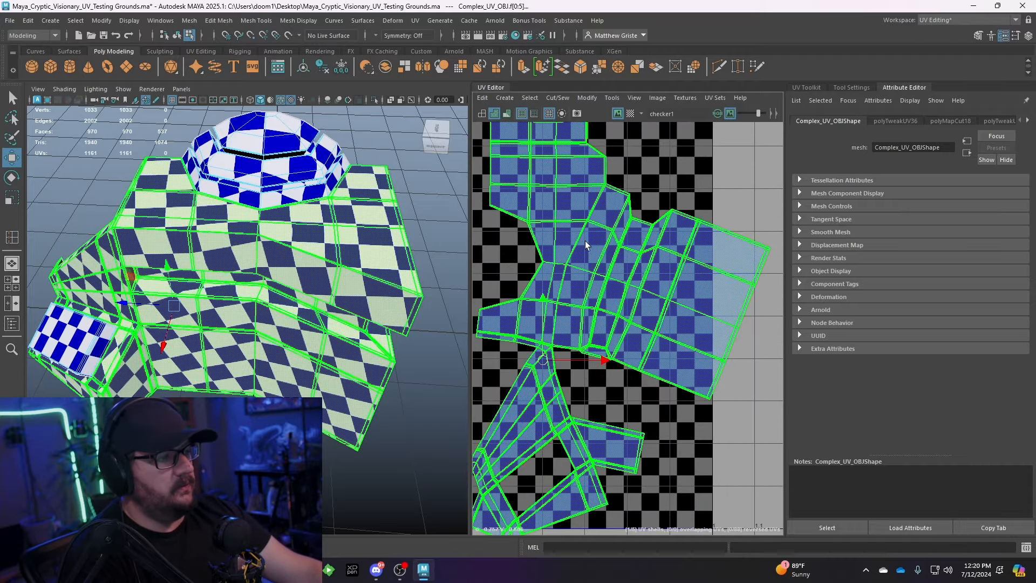
{"action": "middle_click_drag", "start_coordinate": [596, 284], "coordinate": [601, 237], "text": "alt"}
{"action": "middle_click_drag", "start_coordinate": [581, 241], "coordinate": [632, 254], "text": "alt"}
- Rotate the main body's UV shell slightly counter-clockwise
{"action": "key", "text": "e"}
{"action": "left_click_drag", "start_coordinate": [625, 247], "coordinate": [614, 244]}
{"action": "key", "text": "w"}
{"action": "scroll", "coordinate": [600, 232], "scroll_direction": "down", "scroll_amount": 3}
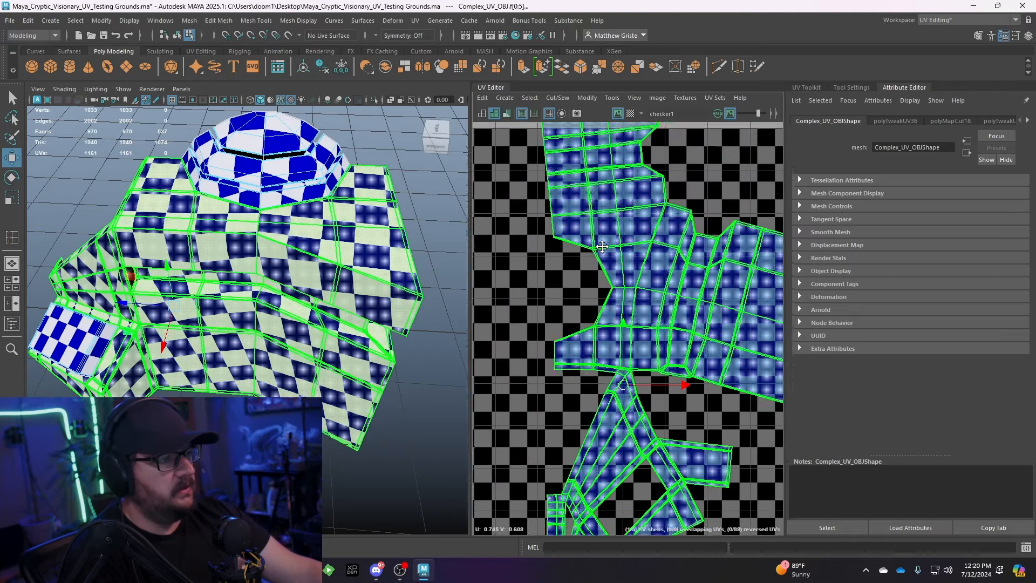
{"action": "scroll", "coordinate": [600, 267], "scroll_direction": "up", "scroll_amount": 2}
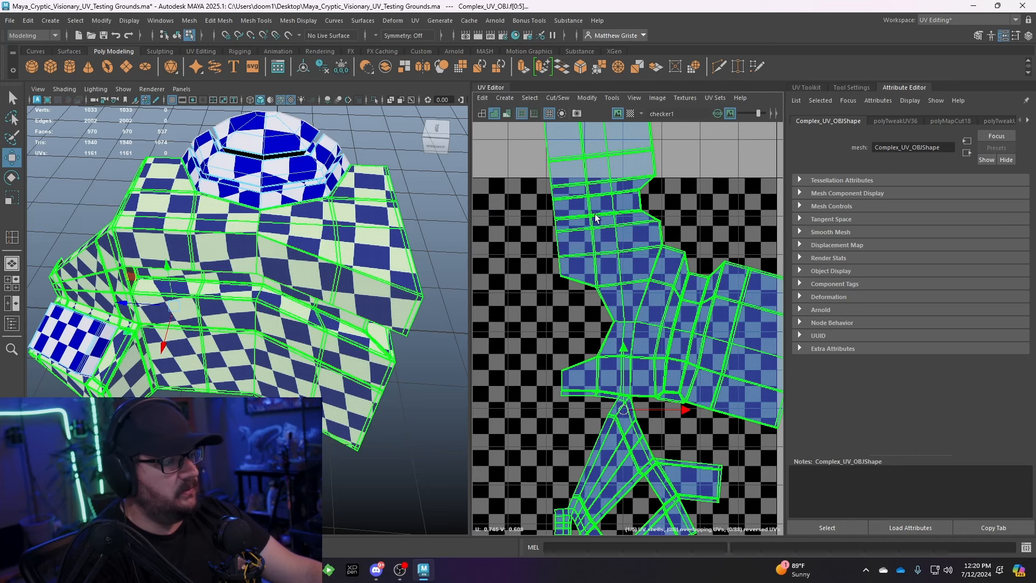
{"action": "middle_click_drag", "start_coordinate": [595, 217], "coordinate": [589, 258], "text": "alt"}
- Select the UVs along the left border of the main body shell's upper section and scale them horizontally into a straight vertical line
{"action": "right_click", "coordinate": [566, 255]}
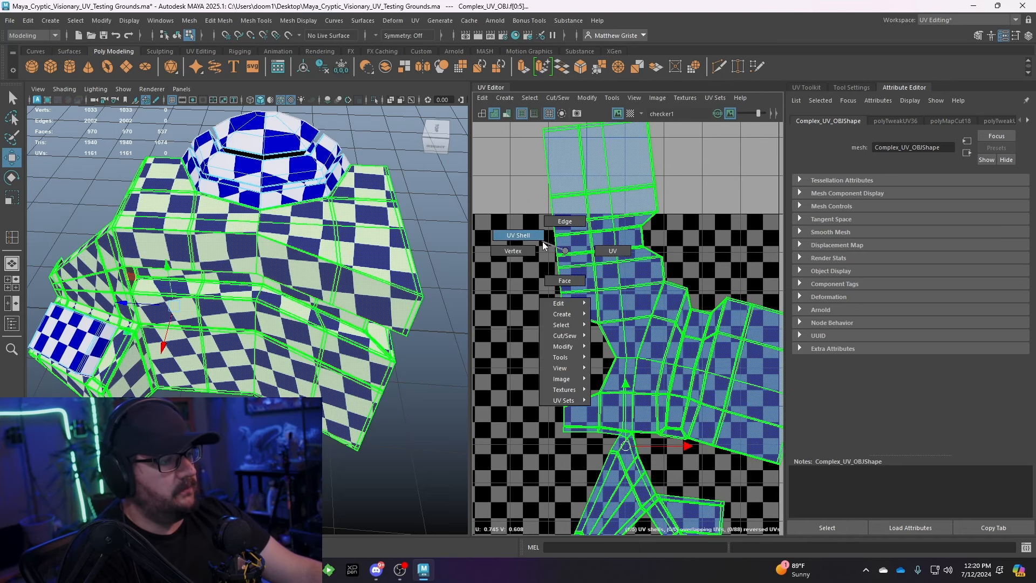
{"action": "left_click", "coordinate": [542, 241]}
{"action": "scroll", "coordinate": [555, 351], "scroll_direction": "up", "scroll_amount": 6}
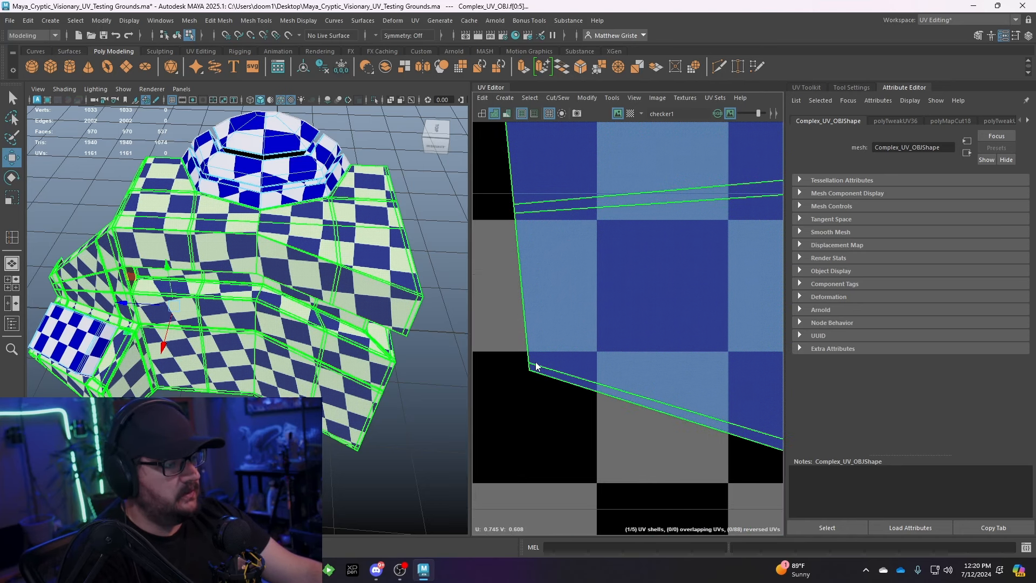
{"action": "right_click_drag", "start_coordinate": [536, 362], "coordinate": [588, 362]}
{"action": "scroll", "coordinate": [584, 414], "scroll_direction": "down", "scroll_amount": 2}
{"action": "left_click_drag", "start_coordinate": [515, 297], "coordinate": [555, 231]}
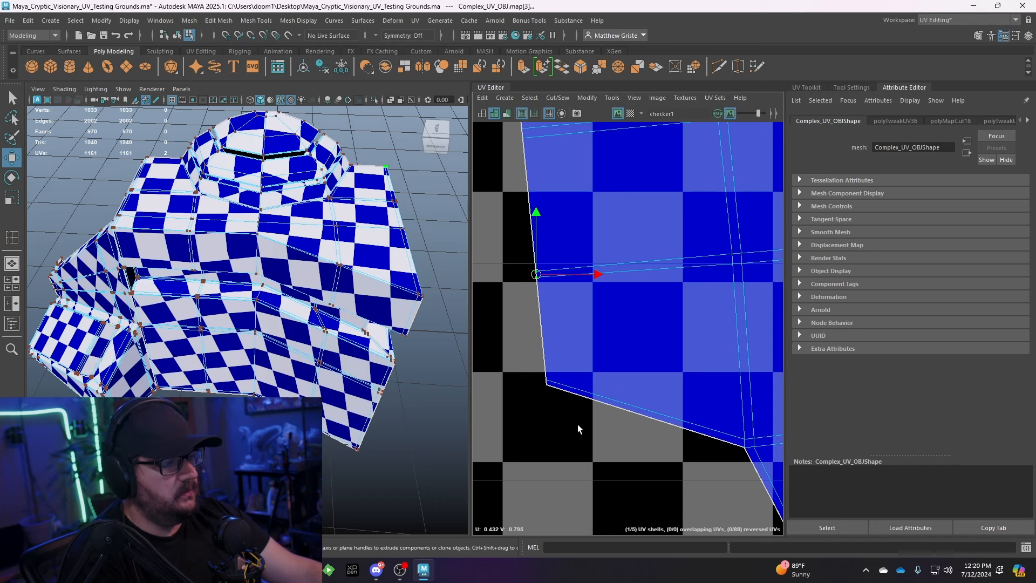
{"action": "left_click_drag", "start_coordinate": [578, 425], "coordinate": [526, 362], "text": "shift"}
{"action": "middle_click_drag", "start_coordinate": [553, 304], "coordinate": [592, 398], "text": "alt"}
{"action": "scroll", "coordinate": [592, 404], "scroll_direction": "down", "scroll_amount": 3}
{"action": "left_click_drag", "start_coordinate": [604, 357], "coordinate": [548, 283], "text": "shift"}
{"action": "middle_click_drag", "start_coordinate": [577, 302], "coordinate": [578, 390], "text": "alt"}
{"action": "scroll", "coordinate": [578, 391], "scroll_direction": "down", "scroll_amount": 3}
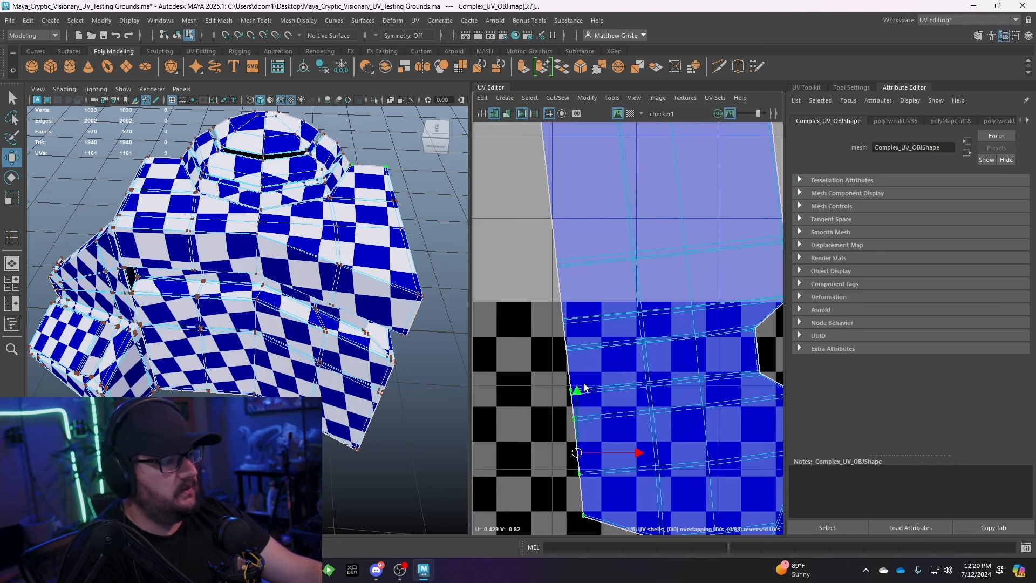
{"action": "left_click_drag", "start_coordinate": [589, 366], "coordinate": [588, 364], "text": "shift"}
{"action": "scroll", "coordinate": [587, 362], "scroll_direction": "down", "scroll_amount": 3}
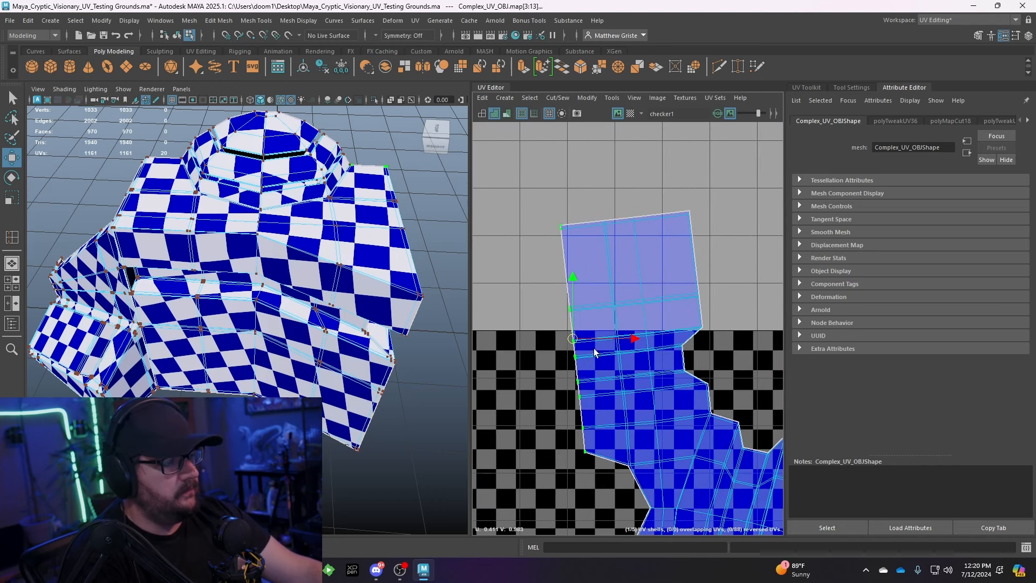
{"action": "key", "text": "e"}
{"action": "key", "text": "r"}
{"action": "left_click_drag", "start_coordinate": [630, 339], "coordinate": [562, 338]}
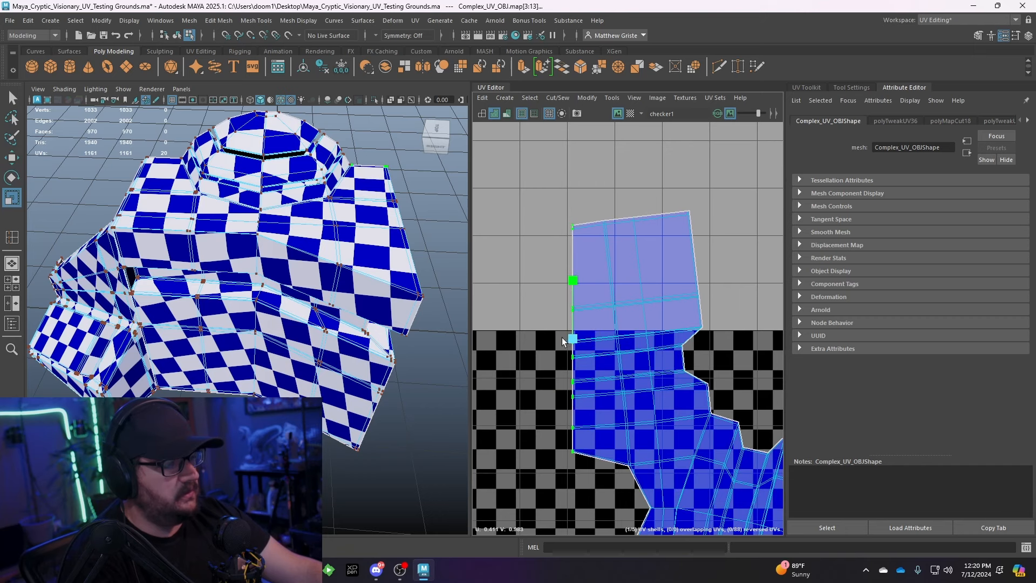
{"action": "key", "text": "w"}
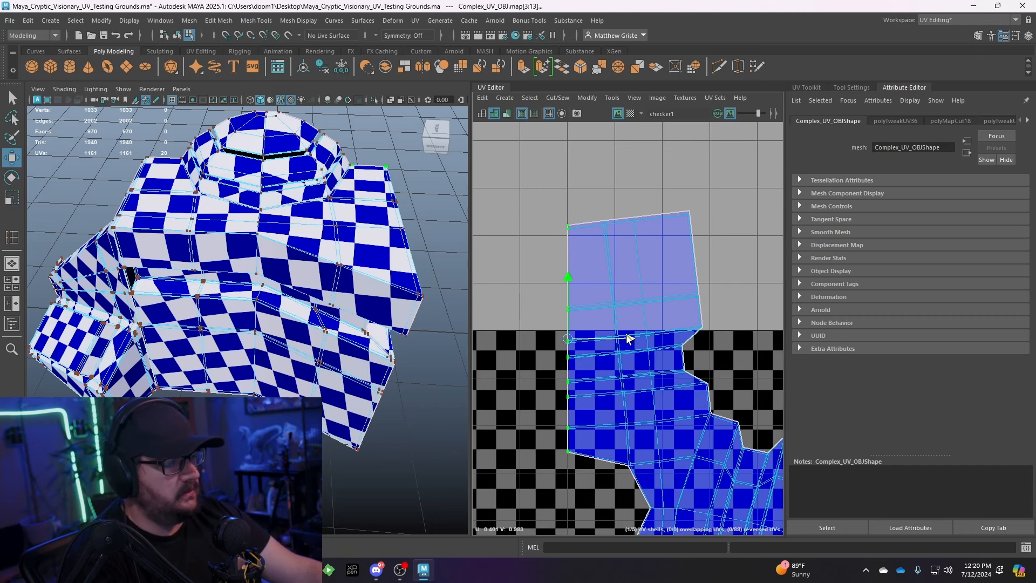
- Lower the UVs along the shell's slanted top border and flatten them into a horizontal line
{"action": "middle_click_drag", "start_coordinate": [628, 339], "coordinate": [543, 247], "text": "alt"}
{"action": "scroll", "coordinate": [565, 293], "scroll_direction": "up", "scroll_amount": 3}
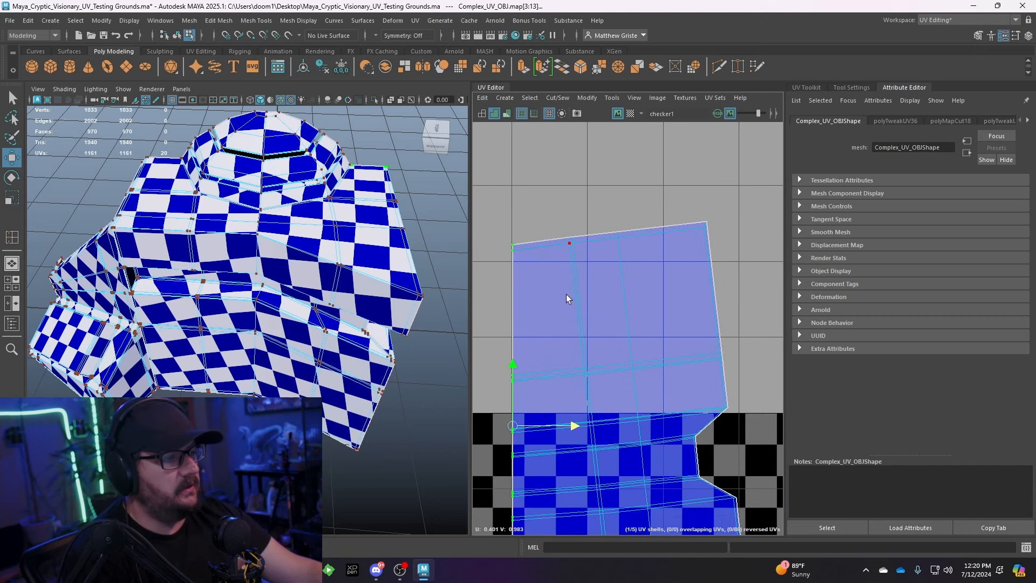
{"action": "left_click_drag", "start_coordinate": [560, 224], "coordinate": [583, 252]}
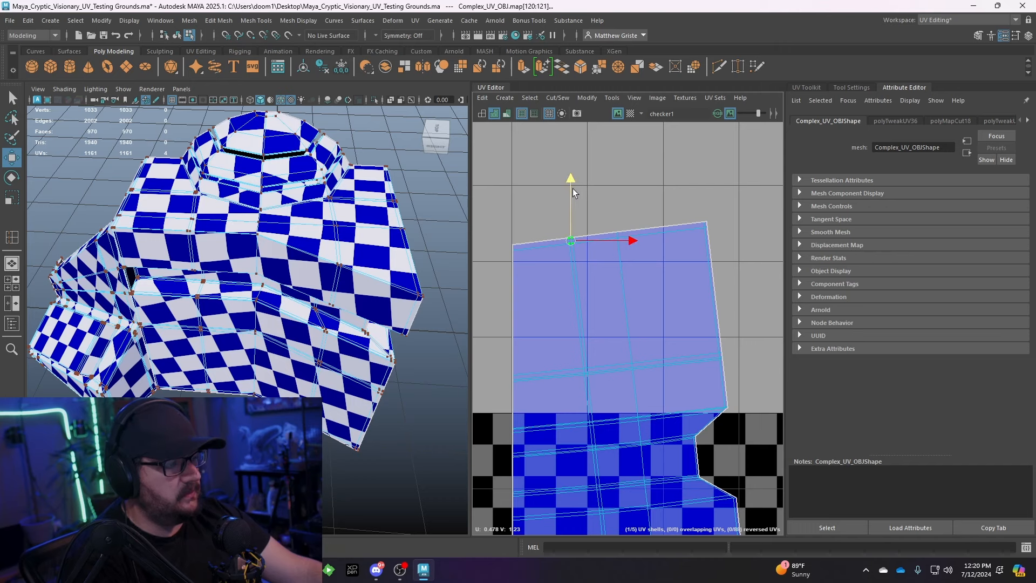
{"action": "left_click_drag", "start_coordinate": [572, 188], "coordinate": [638, 263]}
{"action": "key", "text": "ctrl+z"}
{"action": "mouse_move", "coordinate": [618, 180]}
{"action": "left_mouse_down"}
{"action": "mouse_move", "coordinate": [619, 201]}
{"action": "mouse_move", "coordinate": [619, 189]}
{"action": "left_mouse_up"}
{"action": "left_click_drag", "start_coordinate": [685, 206], "coordinate": [723, 240]}
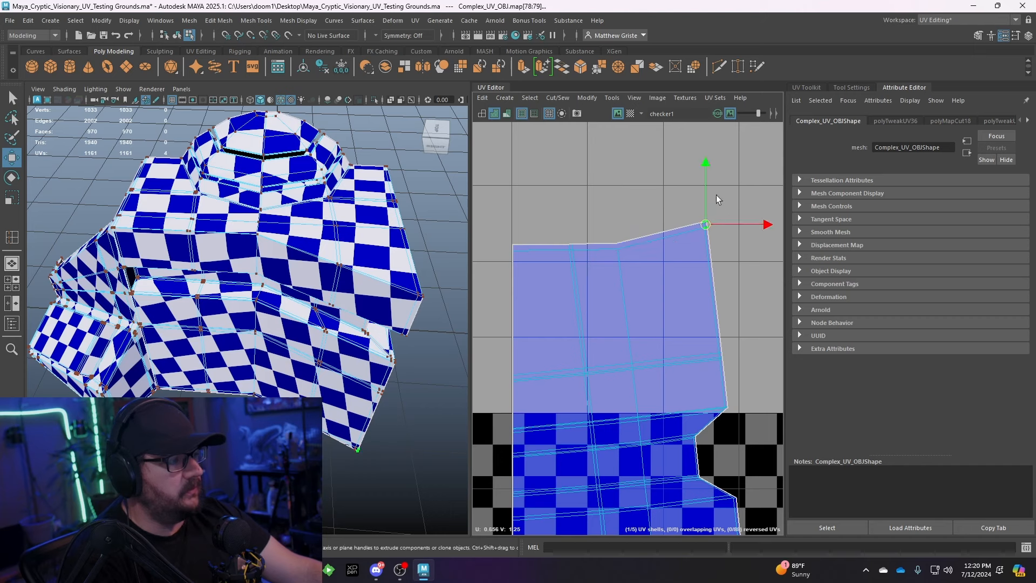
{"action": "left_click_drag", "start_coordinate": [706, 171], "coordinate": [707, 193]}
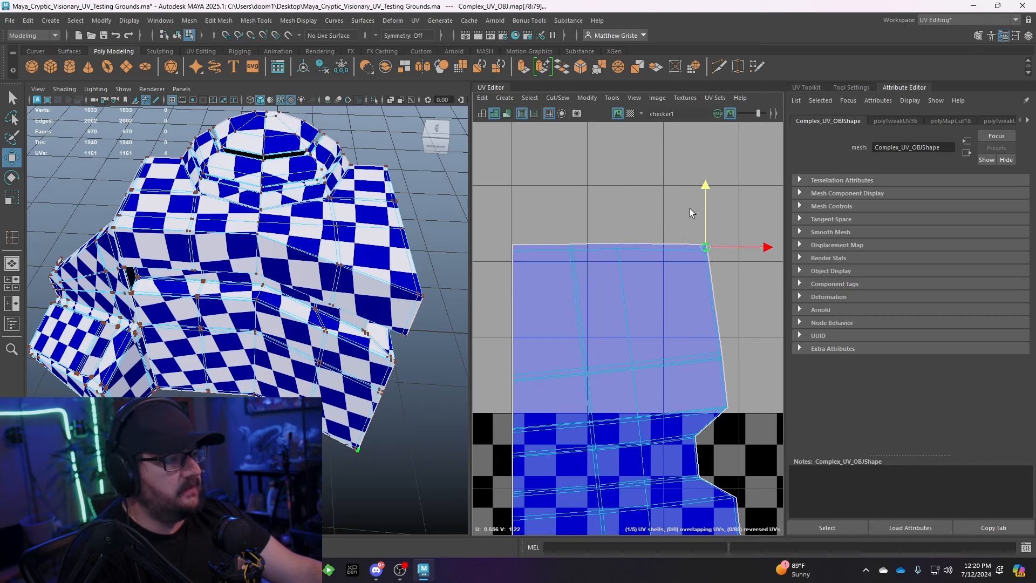
{"action": "scroll", "coordinate": [663, 226], "scroll_direction": "up", "scroll_amount": 2}
{"action": "scroll", "coordinate": [739, 212], "scroll_direction": "down", "scroll_amount": 2}
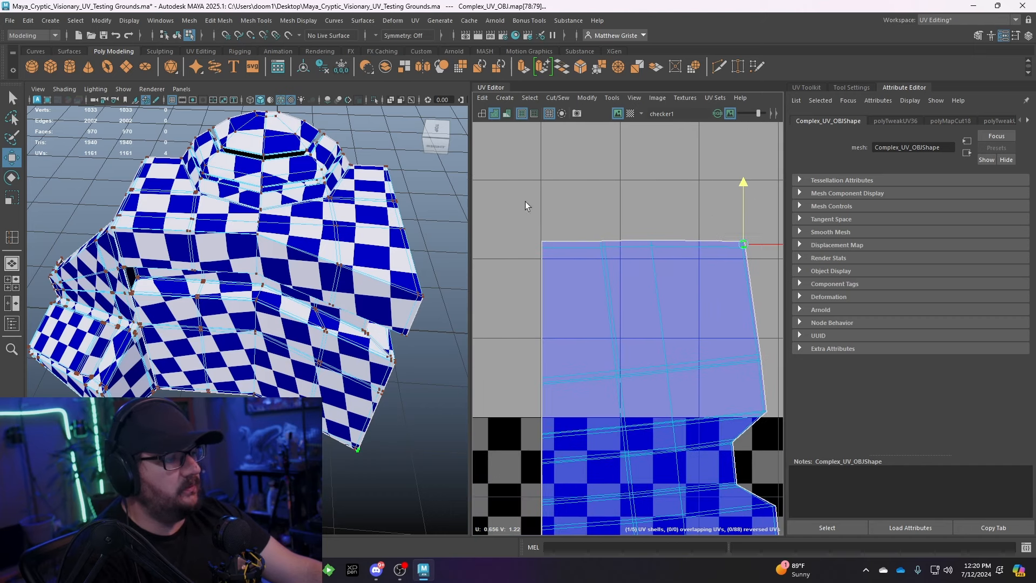
{"action": "left_click", "coordinate": [642, 240]}
{"action": "key", "text": "r"}
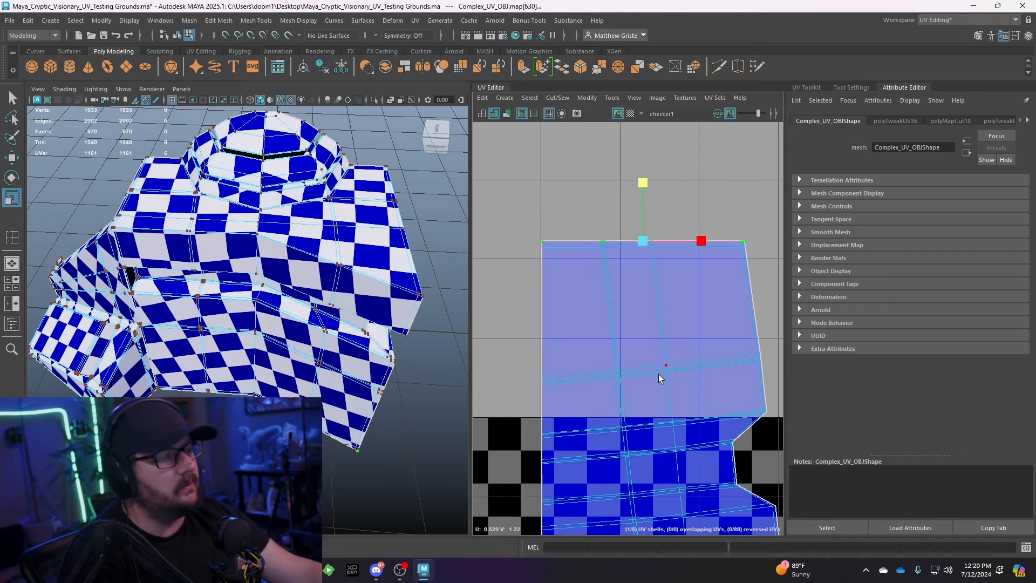
- Examine the checker pattern for distortion on the model's side wall and in the corner of its recessed ledge, comparing it with the UV shell
{"action": "middle_click_drag", "start_coordinate": [645, 341], "coordinate": [595, 272], "text": "alt"}
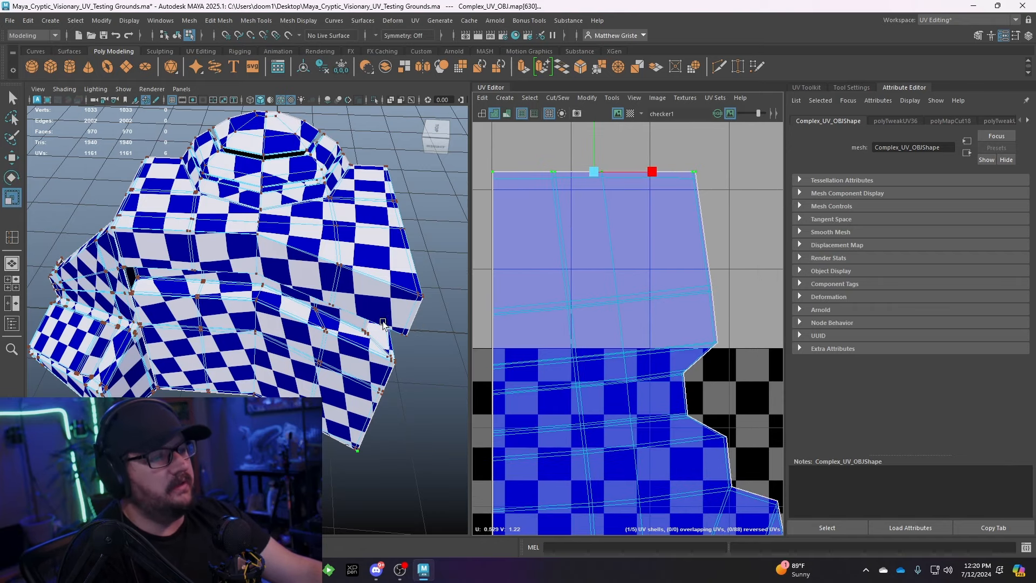
{"action": "left_click_drag", "start_coordinate": [248, 253], "coordinate": [453, 275], "text": "alt"}
{"action": "scroll", "coordinate": [628, 328], "scroll_direction": "down", "scroll_amount": 4}
{"action": "middle_click_drag", "start_coordinate": [704, 494], "coordinate": [618, 293], "text": "alt"}
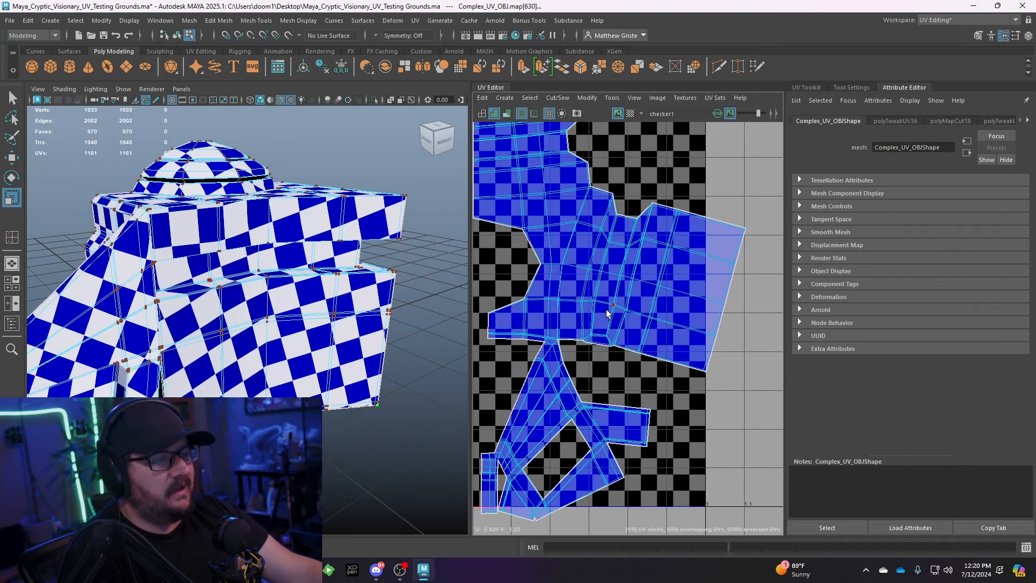
{"action": "scroll", "coordinate": [649, 293], "scroll_direction": "up", "scroll_amount": 2}
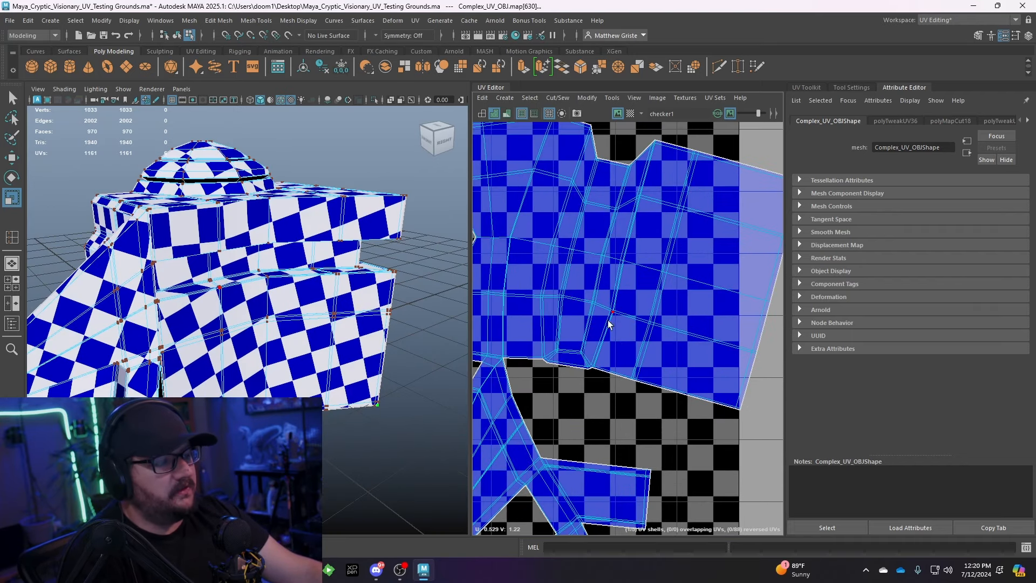
{"action": "scroll", "coordinate": [594, 319], "scroll_direction": "up", "scroll_amount": 2}
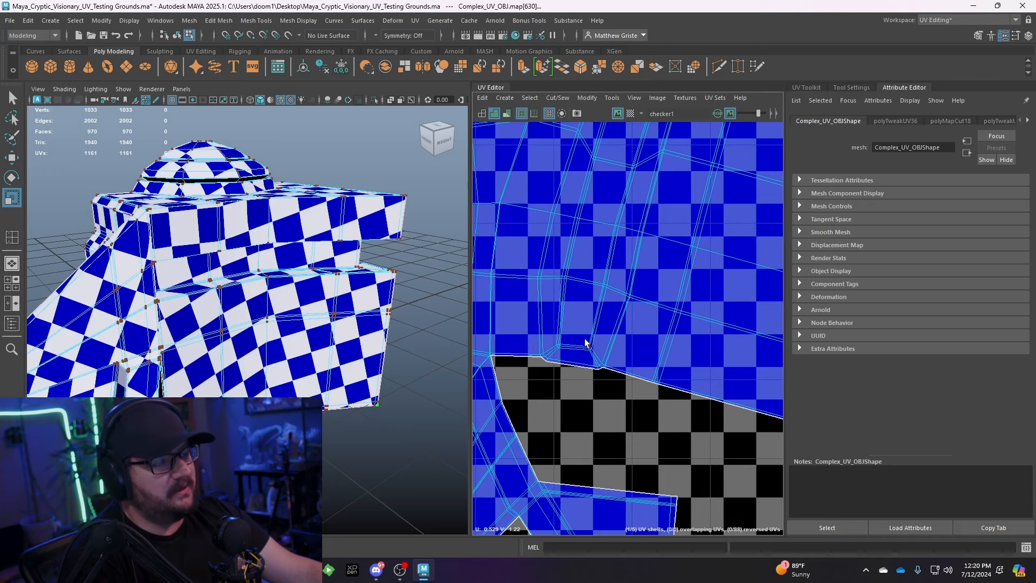
{"action": "left_click_drag", "start_coordinate": [364, 286], "coordinate": [291, 280], "text": "alt"}
{"action": "middle_click_drag", "start_coordinate": [292, 281], "coordinate": [367, 335], "text": "alt"}
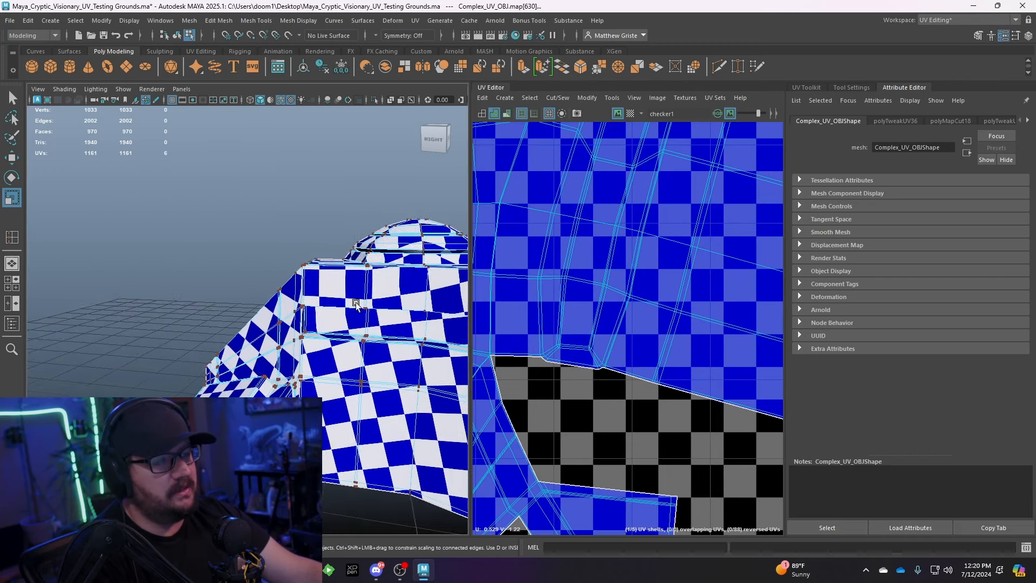
{"action": "right_click_drag", "start_coordinate": [312, 303], "coordinate": [356, 297], "text": "alt"}
{"action": "left_click_drag", "start_coordinate": [356, 297], "coordinate": [331, 286], "text": "alt"}
{"action": "scroll", "coordinate": [344, 264], "scroll_direction": "up", "scroll_amount": 3}
{"action": "middle_click_drag", "start_coordinate": [366, 281], "coordinate": [331, 305], "text": "alt"}
{"action": "scroll", "coordinate": [379, 305], "scroll_direction": "up", "scroll_amount": 3}
{"action": "scroll", "coordinate": [331, 306], "scroll_direction": "up", "scroll_amount": 3}
{"action": "left_click_drag", "start_coordinate": [332, 272], "coordinate": [320, 274], "text": "alt"}
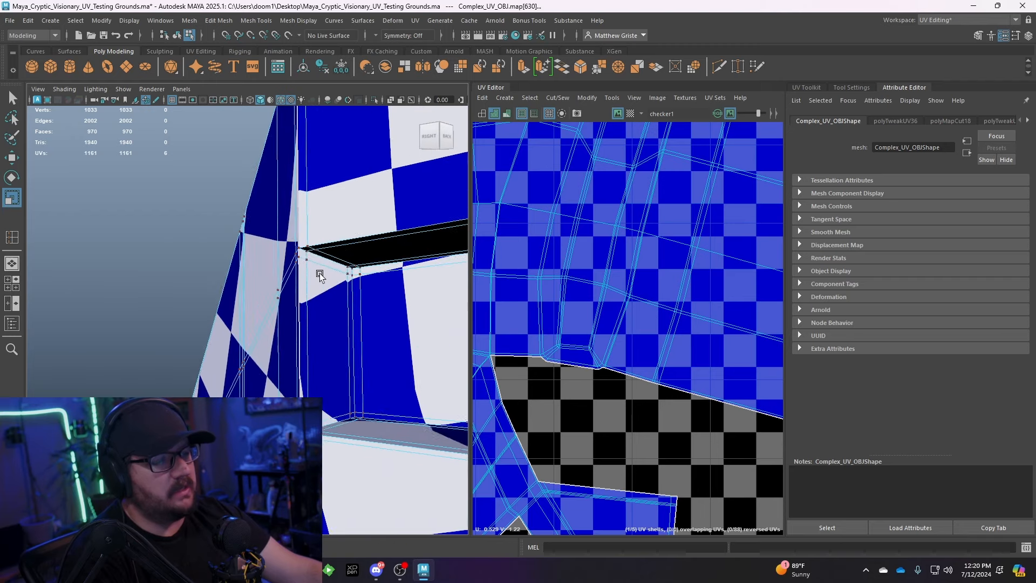
{"action": "middle_click_drag", "start_coordinate": [320, 274], "coordinate": [303, 273], "text": "alt"}
{"action": "scroll", "coordinate": [305, 273], "scroll_direction": "up", "scroll_amount": 2}
{"action": "scroll", "coordinate": [319, 264], "scroll_direction": "down", "scroll_amount": 3}
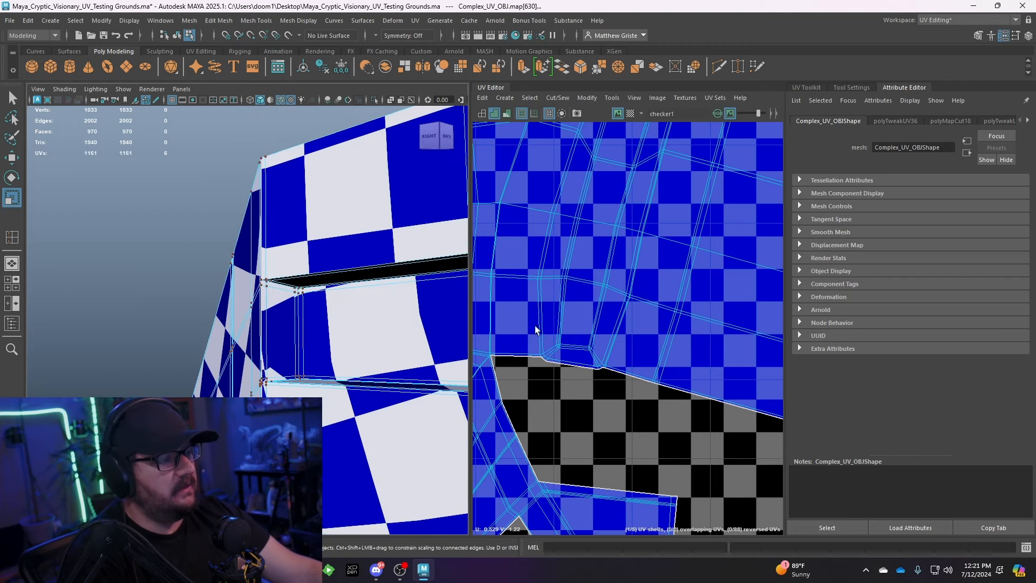
{"action": "middle_click_drag", "start_coordinate": [278, 284], "coordinate": [266, 281], "text": "alt"}
{"action": "right_click_drag", "start_coordinate": [259, 266], "coordinate": [269, 399], "text": "alt"}
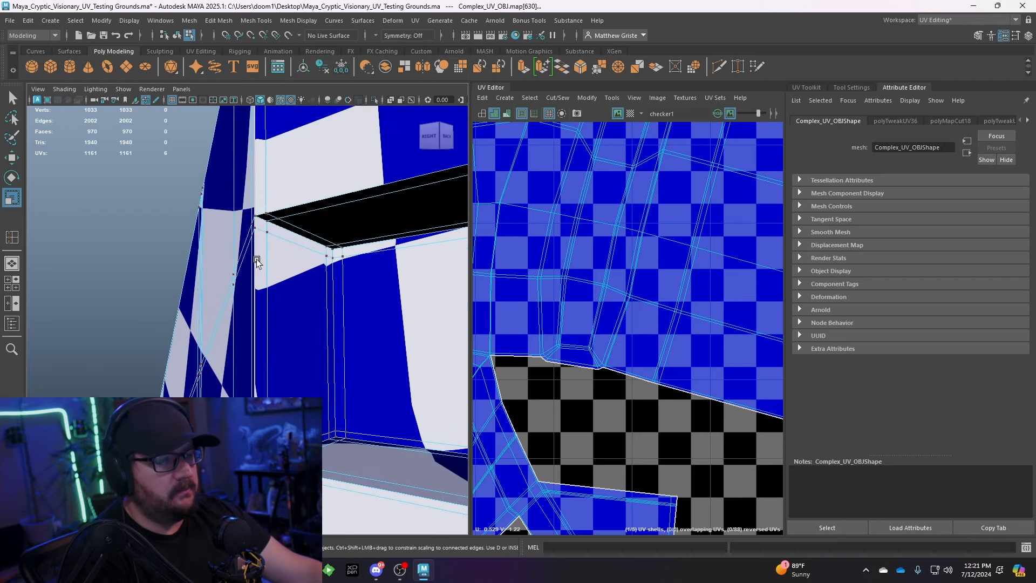
- Select the edges along the inner corners at the end of the side wall's recessed ledge and cut them as a UV seam
{"action": "left_click", "coordinate": [263, 222]}
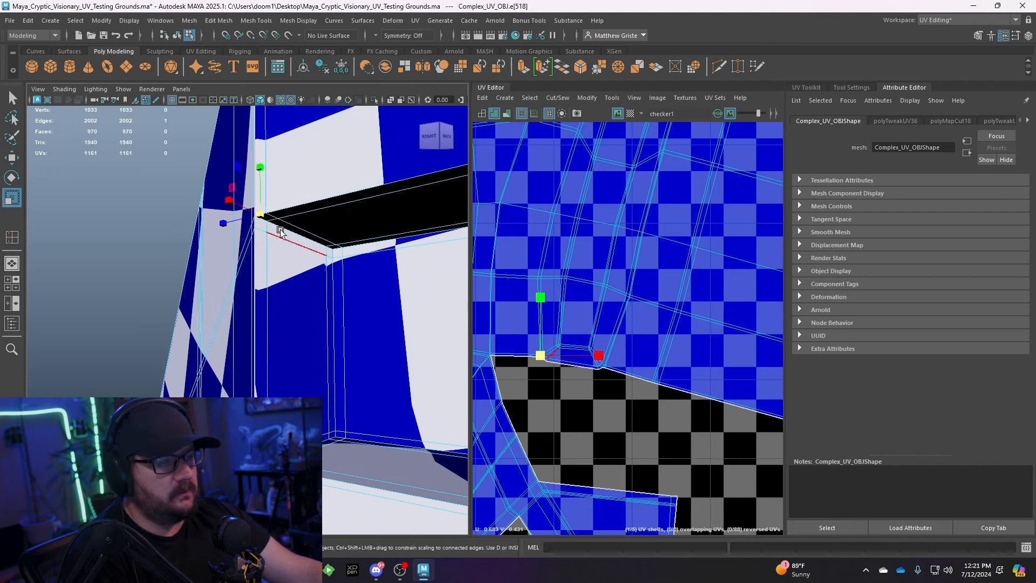
{"action": "right_click_drag", "start_coordinate": [304, 233], "coordinate": [330, 286], "text": "alt"}
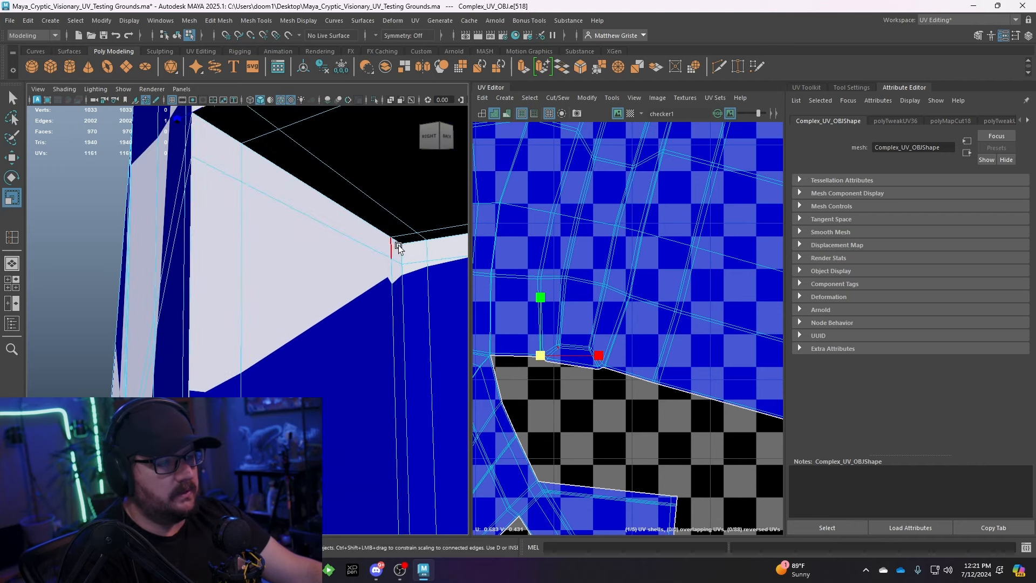
{"action": "right_click_drag", "start_coordinate": [396, 243], "coordinate": [373, 238], "text": "alt"}
{"action": "left_click", "coordinate": [283, 156], "text": "shift"}
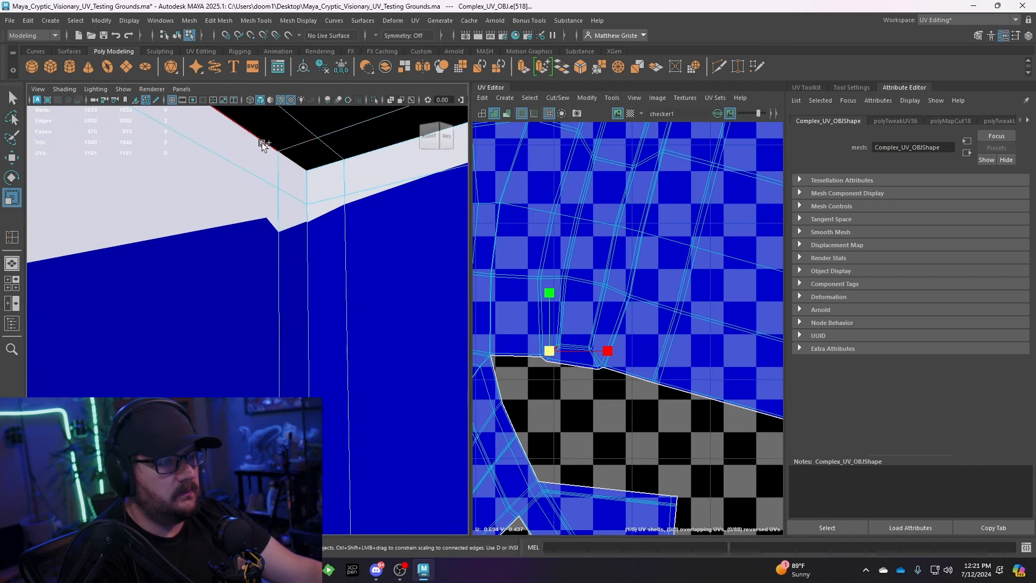
{"action": "mouse_move", "coordinate": [299, 170]}
{"action": "left_mouse_down", "text": "alt"}
{"action": "mouse_move", "coordinate": [319, 173]}
{"action": "mouse_move", "coordinate": [312, 150]}
{"action": "mouse_move", "coordinate": [298, 170]}
{"action": "left_mouse_up", "text": "alt"}
{"action": "left_click", "coordinate": [290, 247], "text": "shift"}
{"action": "left_click_drag", "start_coordinate": [289, 247], "coordinate": [246, 371], "text": "alt"}
{"action": "left_click", "coordinate": [300, 317], "text": "shift"}
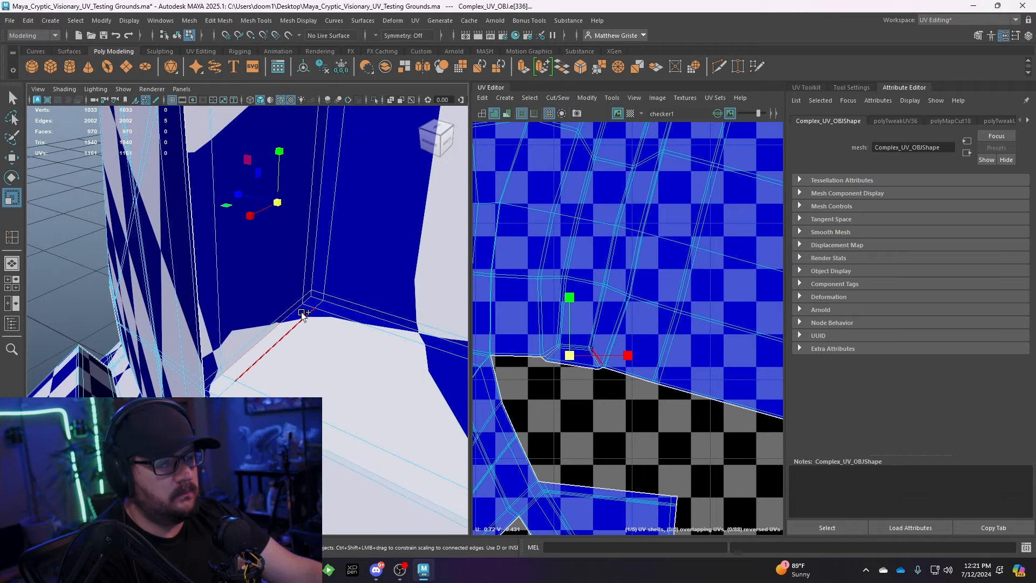
{"action": "left_click_drag", "start_coordinate": [320, 292], "coordinate": [315, 319], "text": "alt"}
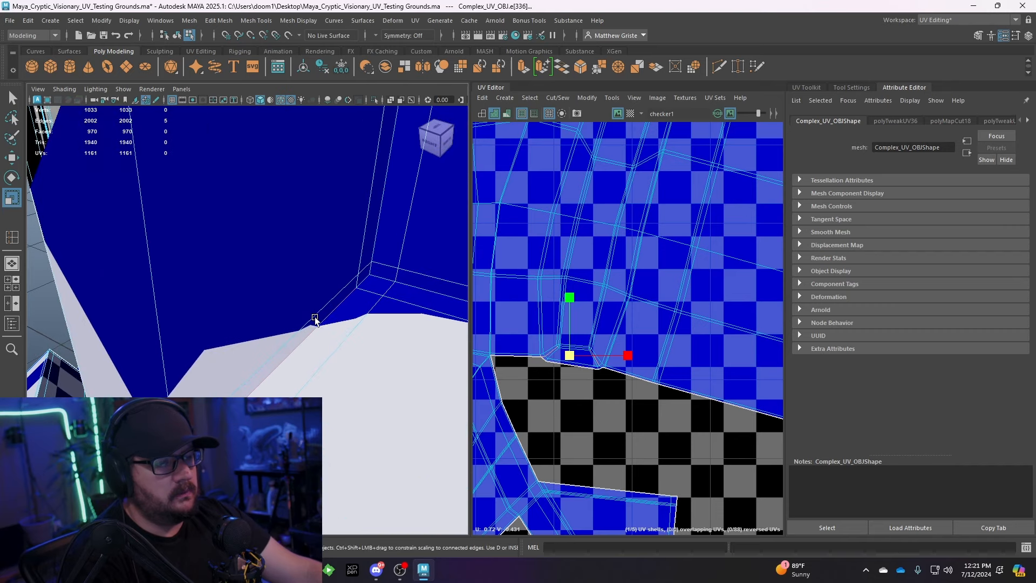
{"action": "left_click_drag", "start_coordinate": [365, 279], "coordinate": [177, 304], "text": "alt"}
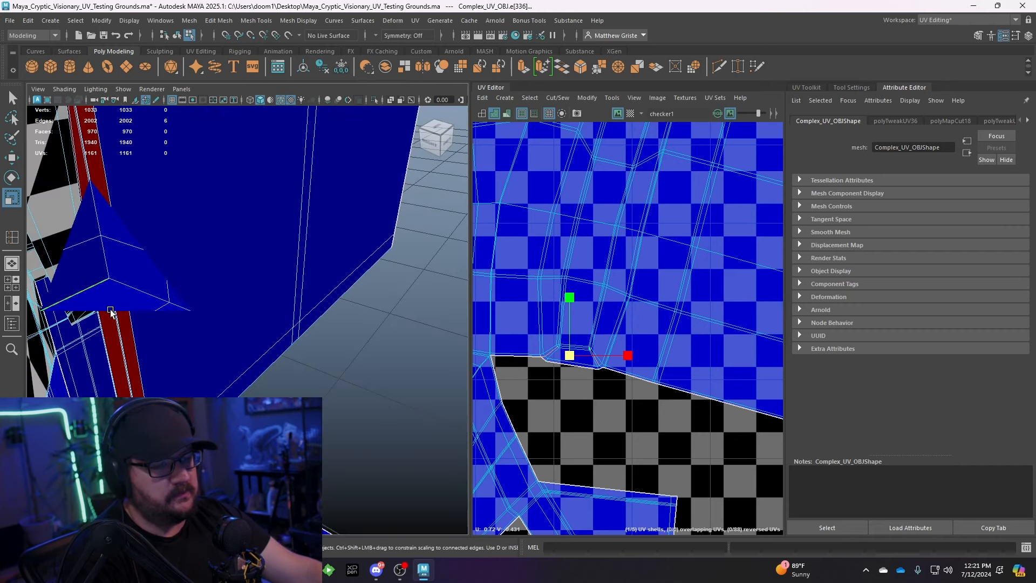
{"action": "left_click_drag", "start_coordinate": [110, 311], "coordinate": [220, 308], "text": "alt"}
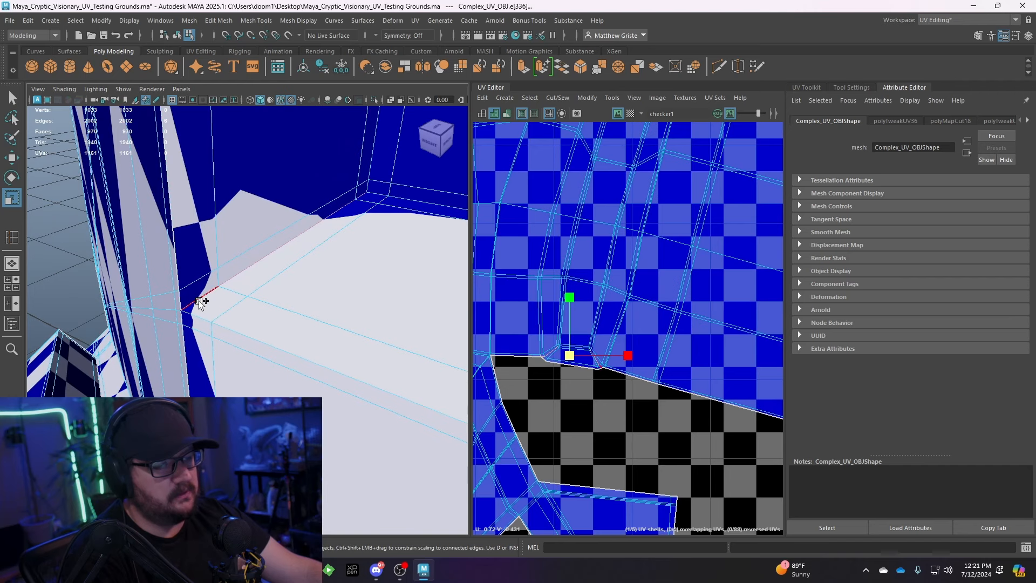
{"action": "left_click", "coordinate": [199, 301], "text": "shift"}
{"action": "scroll", "coordinate": [281, 300], "scroll_direction": "down", "scroll_amount": 6}
{"action": "left_click_drag", "start_coordinate": [301, 296], "coordinate": [337, 291], "text": "alt"}
{"action": "middle_click_drag", "start_coordinate": [557, 304], "coordinate": [593, 295], "text": "alt"}
{"action": "key", "text": "shift+x"}
{"action": "scroll", "coordinate": [622, 336], "scroll_direction": "down", "scroll_amount": 4}
- Select the side-wall faces in the main body's UV shell, including the missed strip beside its lower border
{"action": "right_click", "coordinate": [583, 296]}
{"action": "left_click", "coordinate": [770, 387]}
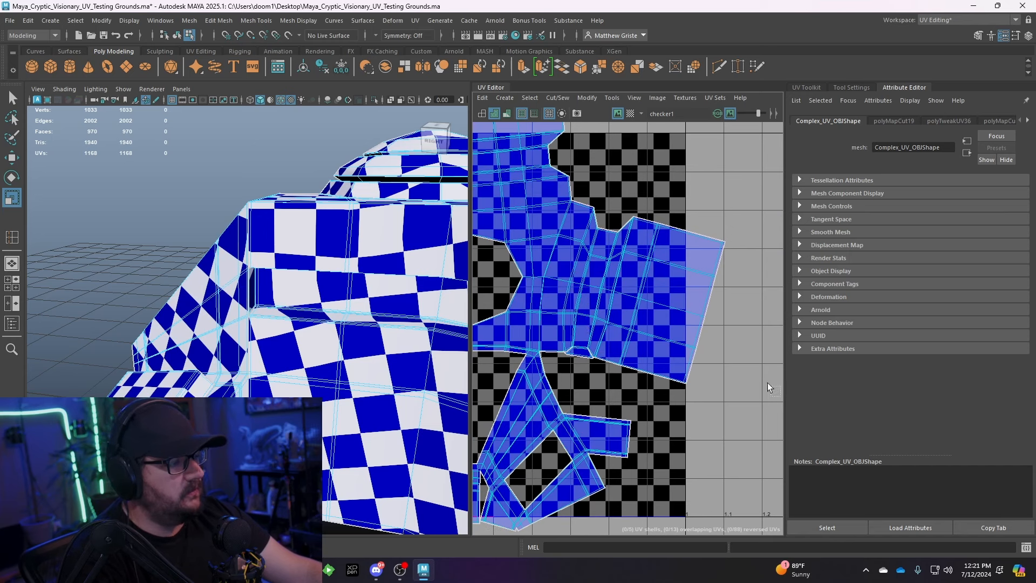
{"action": "mouse_move", "coordinate": [581, 235]}
{"action": "left_mouse_down"}
{"action": "mouse_move", "coordinate": [581, 206]}
{"action": "mouse_move", "coordinate": [565, 235]}
{"action": "left_mouse_up"}
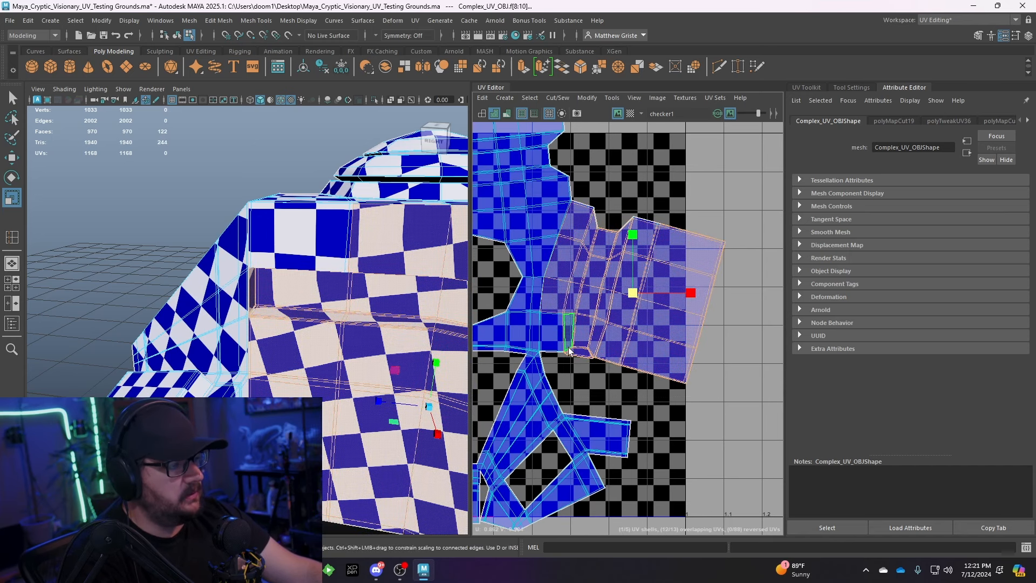
{"action": "left_click_drag", "start_coordinate": [560, 366], "coordinate": [550, 330], "text": "shift"}
{"action": "middle_click_drag", "start_coordinate": [573, 267], "coordinate": [556, 286], "text": "alt"}
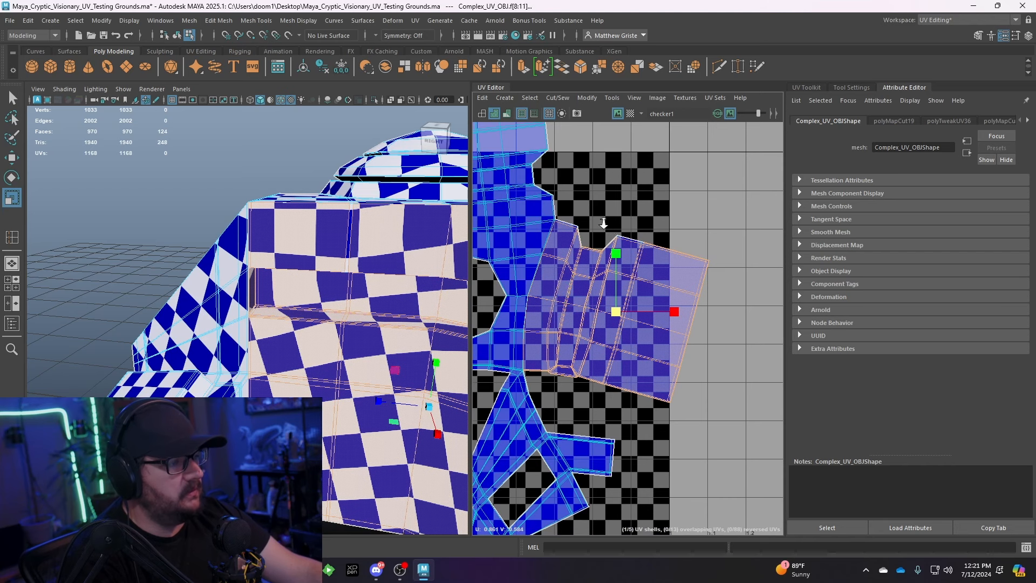
- Add the unselected narrow bevel faces along the notch in the side wall's upper UV border to the face selection
{"action": "scroll", "coordinate": [604, 223], "scroll_direction": "up", "scroll_amount": 10}
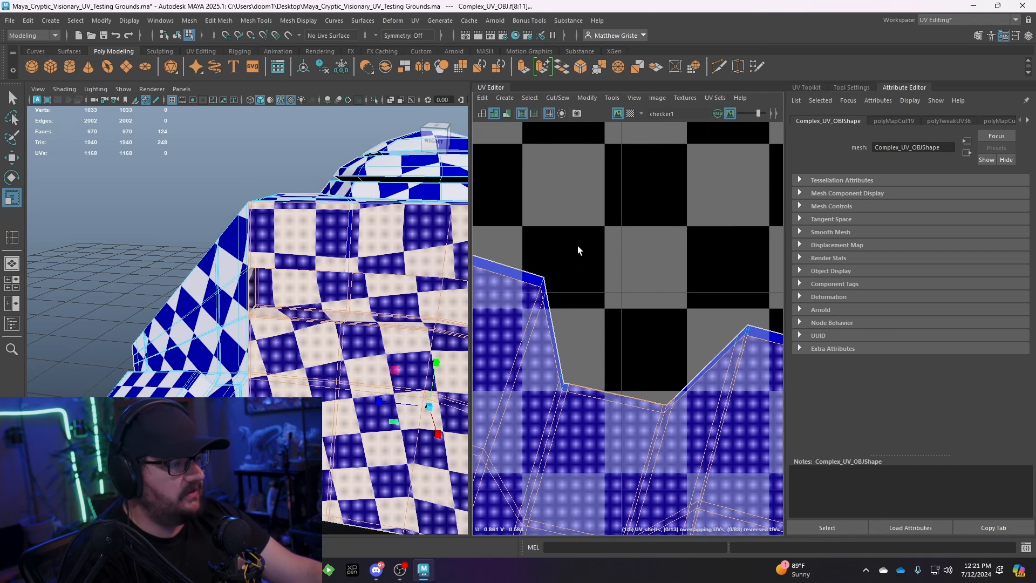
{"action": "left_click_drag", "start_coordinate": [562, 262], "coordinate": [552, 324], "text": "shift"}
{"action": "left_click_drag", "start_coordinate": [562, 385], "coordinate": [594, 395], "text": "shift"}
{"action": "middle_click_drag", "start_coordinate": [722, 354], "coordinate": [642, 349], "text": "alt"}
{"action": "left_click_drag", "start_coordinate": [608, 340], "coordinate": [613, 350], "text": "shift"}
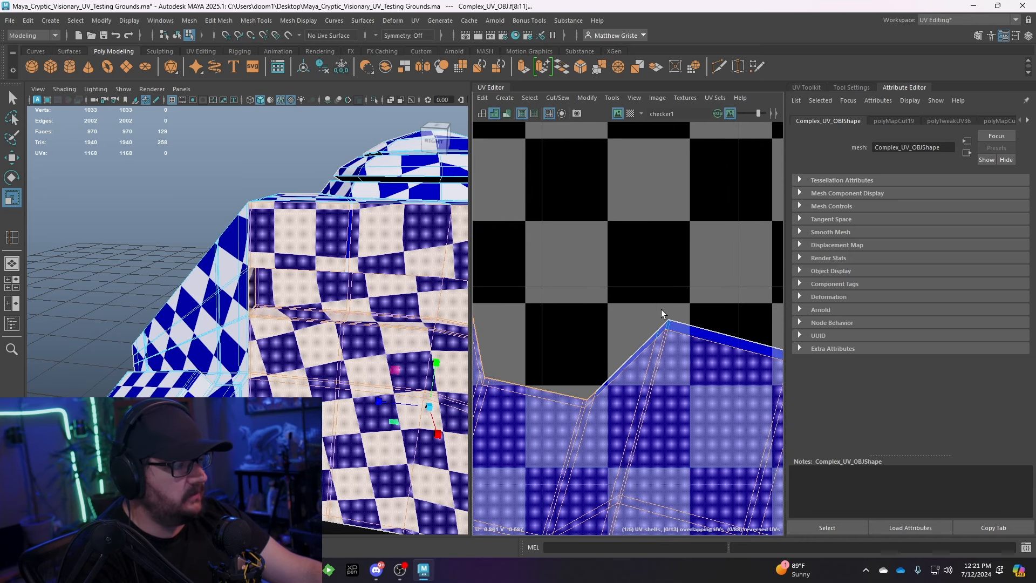
{"action": "left_click_drag", "start_coordinate": [640, 340], "coordinate": [647, 345], "text": "shift"}
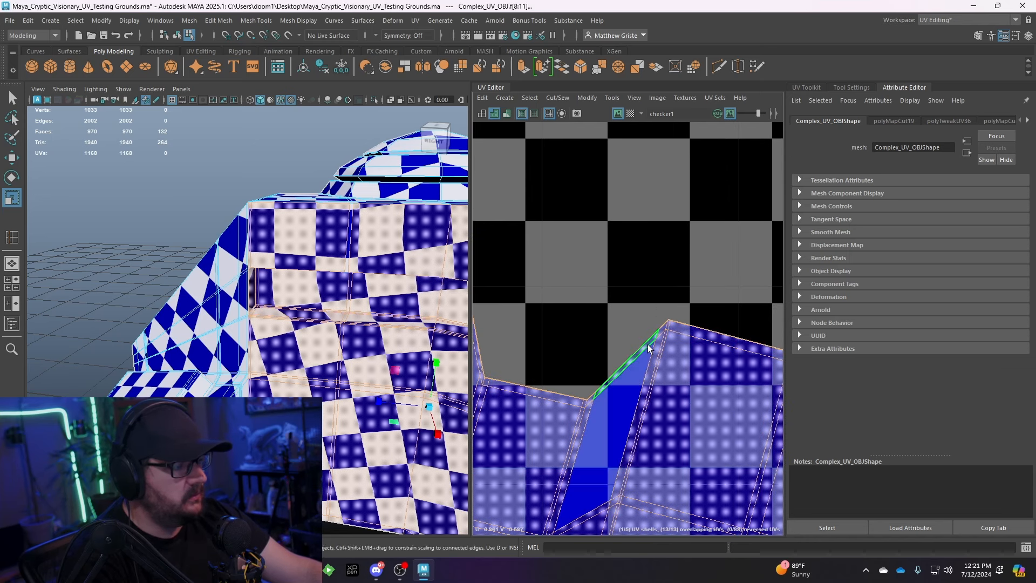
{"action": "scroll", "coordinate": [647, 346], "scroll_direction": "down", "scroll_amount": 3}
{"action": "middle_click_drag", "start_coordinate": [691, 384], "coordinate": [596, 365], "text": "alt"}
{"action": "scroll", "coordinate": [597, 364], "scroll_direction": "up", "scroll_amount": 2}
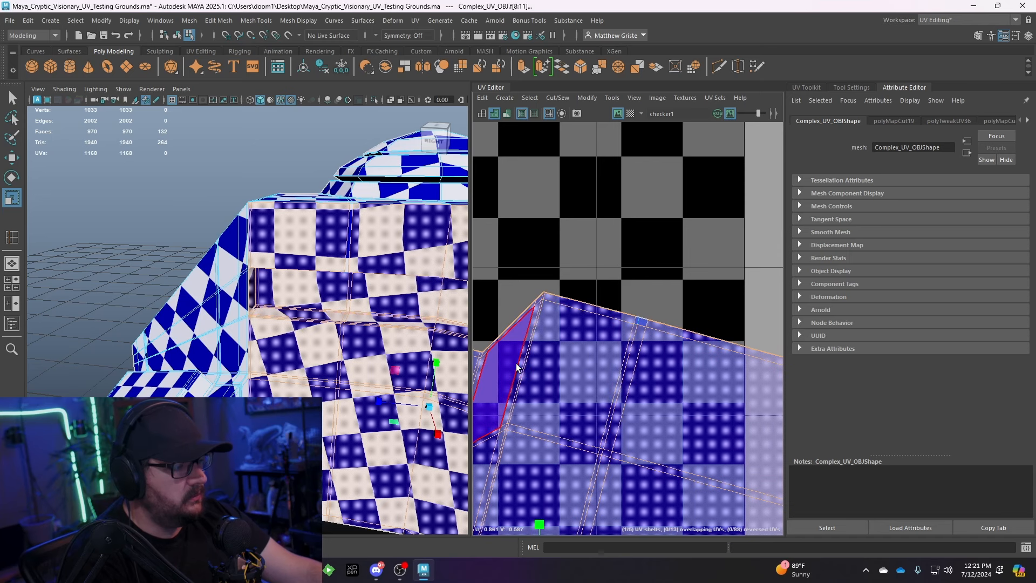
{"action": "middle_click_drag", "start_coordinate": [530, 314], "coordinate": [624, 281], "text": "alt"}
{"action": "left_click", "coordinate": [599, 303], "text": "shift"}
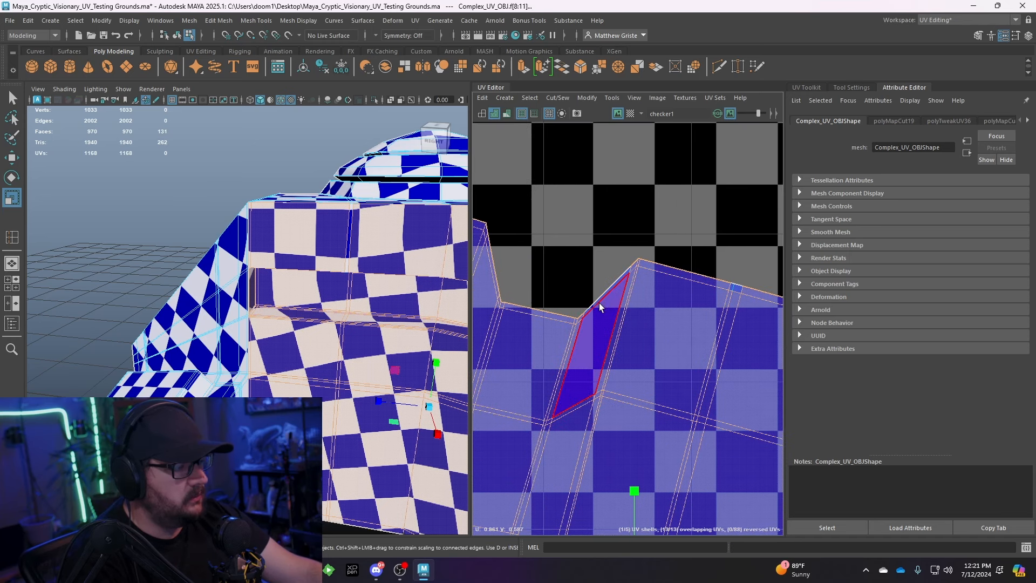
{"action": "left_click_drag", "start_coordinate": [599, 302], "coordinate": [601, 318], "text": "shift"}
- Add the remaining small faces on the side wall's upper border and unfold the selected UV faces
{"action": "middle_click_drag", "start_coordinate": [663, 275], "coordinate": [599, 301], "text": "alt"}
{"action": "scroll", "coordinate": [600, 301], "scroll_direction": "up", "scroll_amount": 3}
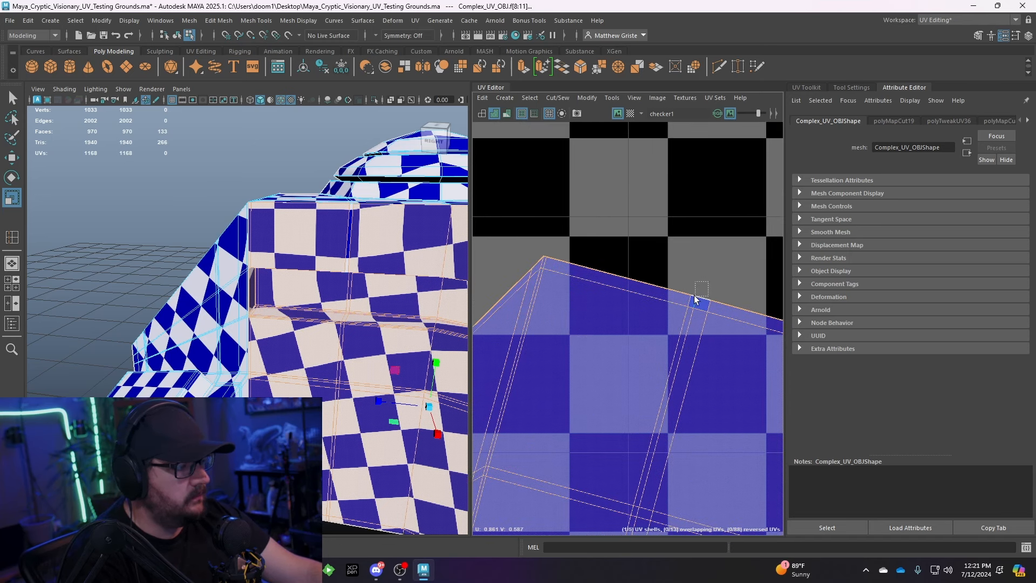
{"action": "left_click_drag", "start_coordinate": [694, 299], "coordinate": [693, 302], "text": "shift"}
{"action": "scroll", "coordinate": [693, 302], "scroll_direction": "down", "scroll_amount": 3}
{"action": "mouse_move", "coordinate": [693, 302]}
{"action": "middle_mouse_down", "text": "alt"}
{"action": "mouse_move", "coordinate": [669, 294]}
{"action": "mouse_move", "coordinate": [688, 290]}
{"action": "middle_mouse_up", "text": "alt"}
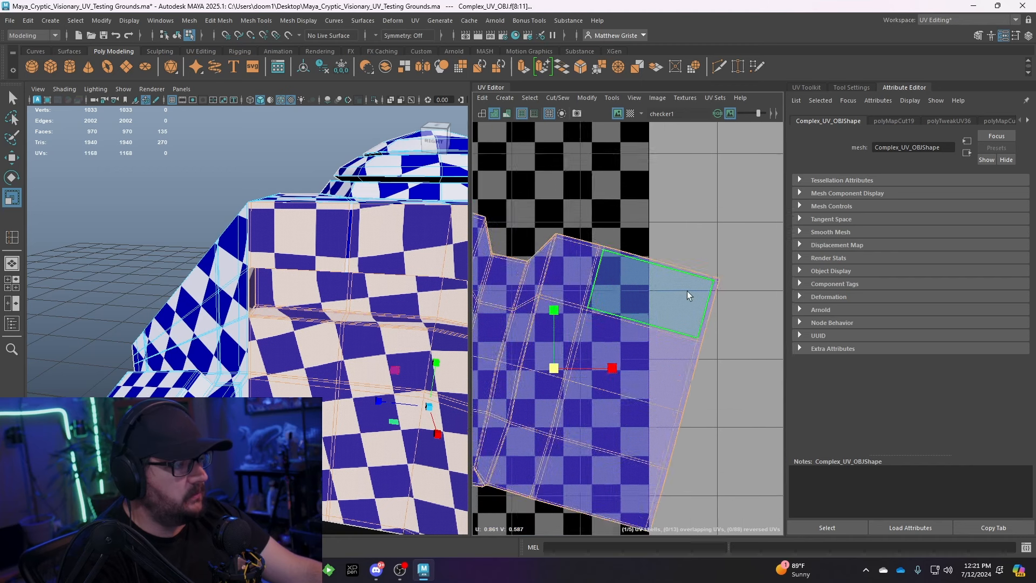
{"action": "mouse_move", "coordinate": [687, 291]}
{"action": "right_mouse_down", "text": "alt"}
{"action": "mouse_move", "coordinate": [710, 299]}
{"action": "mouse_move", "coordinate": [671, 286]}
{"action": "right_mouse_up", "text": "alt"}
{"action": "middle_click_drag", "start_coordinate": [615, 339], "coordinate": [638, 260], "text": "alt"}
{"action": "right_click_drag", "start_coordinate": [637, 260], "coordinate": [621, 244], "text": "alt"}
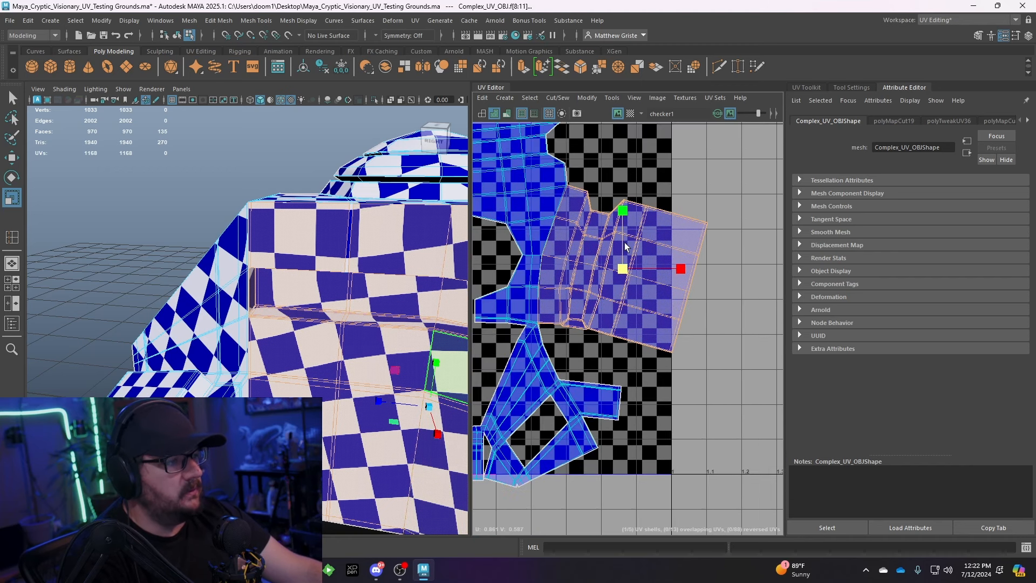
{"action": "middle_click_drag", "start_coordinate": [630, 238], "coordinate": [643, 241], "text": "alt"}
{"action": "key", "text": "ctrl+u"}
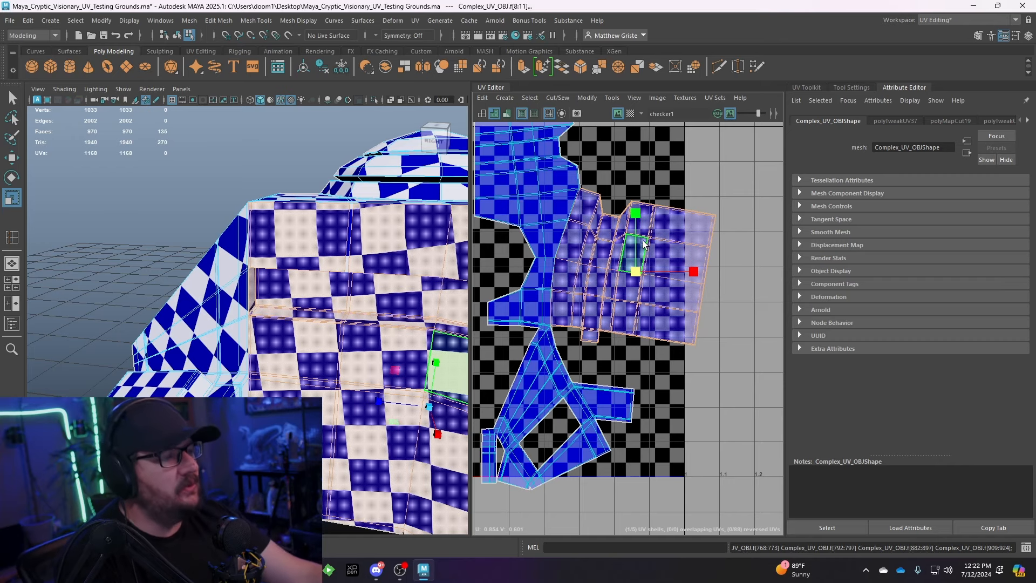
- Examine the unfolded side-wall section and its checker pattern on the model for remaining distortion
{"action": "scroll", "coordinate": [643, 243], "scroll_direction": "up", "scroll_amount": 2}
{"action": "scroll", "coordinate": [619, 233], "scroll_direction": "up", "scroll_amount": 1}
{"action": "scroll", "coordinate": [645, 286], "scroll_direction": "down", "scroll_amount": 2}
{"action": "middle_click_drag", "start_coordinate": [645, 285], "coordinate": [669, 280], "text": "alt"}
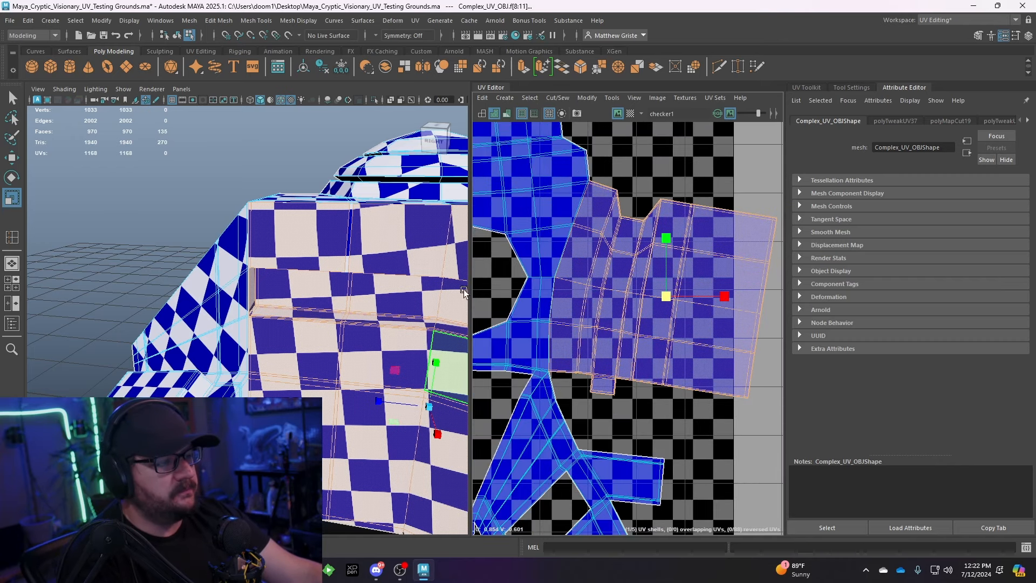
{"action": "left_click_drag", "start_coordinate": [392, 288], "coordinate": [389, 297], "text": "alt"}
{"action": "middle_click_drag", "start_coordinate": [695, 277], "coordinate": [636, 278], "text": "alt"}
{"action": "scroll", "coordinate": [661, 282], "scroll_direction": "down", "scroll_amount": 3}
{"action": "scroll", "coordinate": [637, 279], "scroll_direction": "up", "scroll_amount": 2}
- Try to rotate the side-wall faces upright and shift them up and outward from the rest of the UV shell
{"action": "key", "text": "e"}
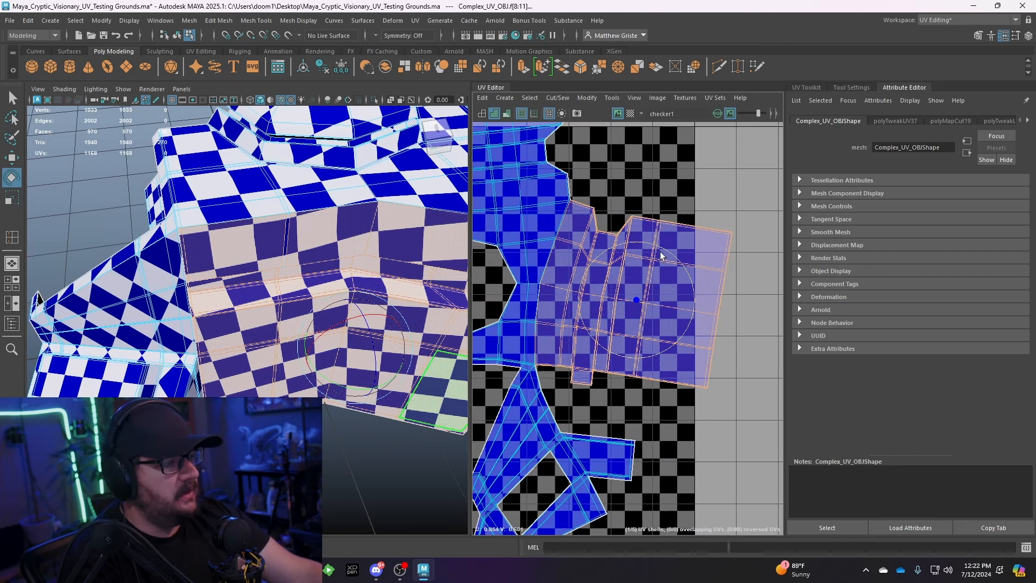
{"action": "left_click_drag", "start_coordinate": [664, 252], "coordinate": [650, 237]}
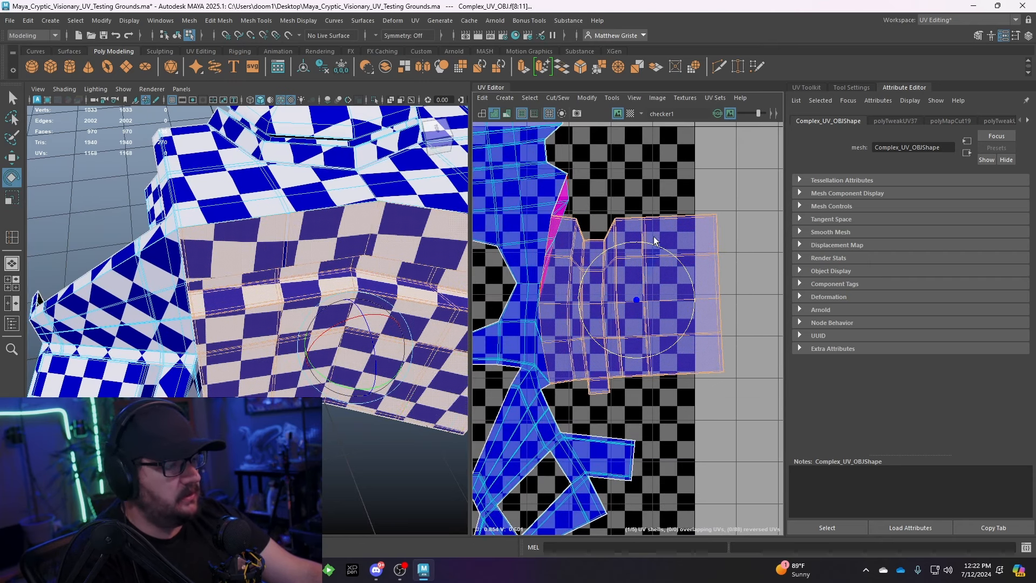
{"action": "key", "text": "w"}
{"action": "left_click_drag", "start_coordinate": [635, 299], "coordinate": [654, 286]}
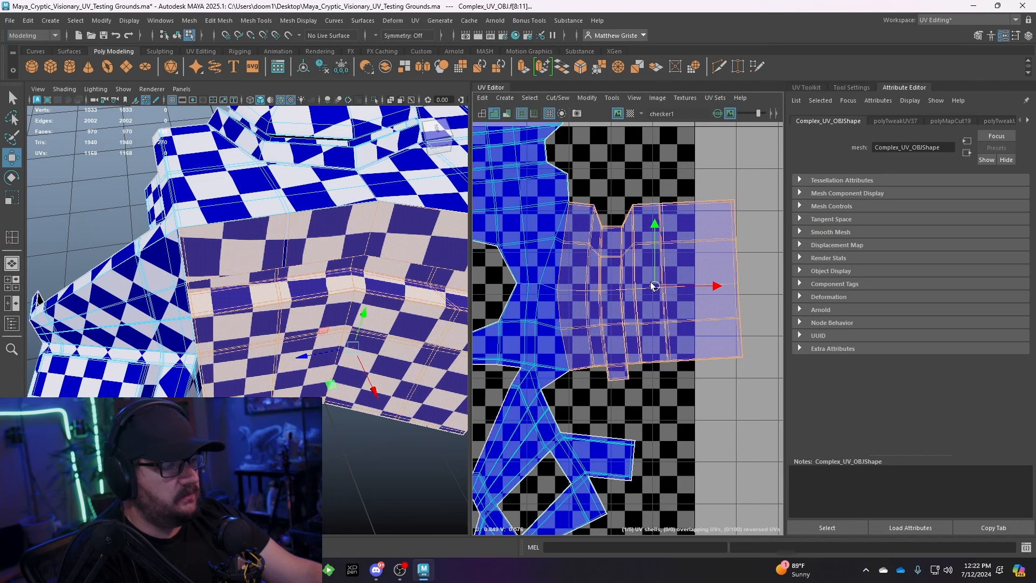
{"action": "key", "text": "ctrl+z"}
{"action": "key", "text": "ctrl+z"}
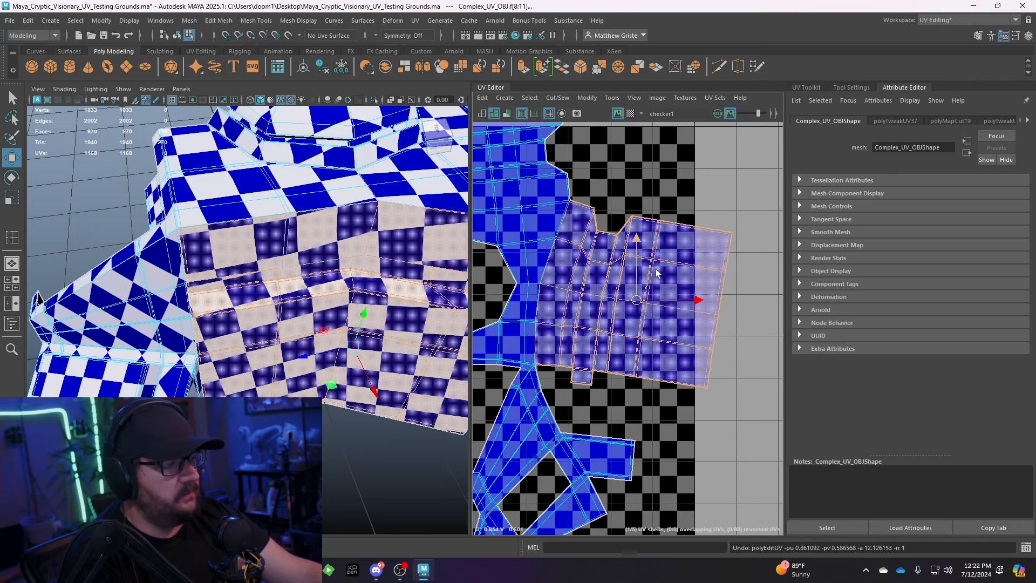
{"action": "middle_click_drag", "start_coordinate": [562, 230], "coordinate": [624, 239], "text": "alt"}
{"action": "scroll", "coordinate": [627, 296], "scroll_direction": "down", "scroll_amount": 1}
{"action": "scroll", "coordinate": [570, 259], "scroll_direction": "up", "scroll_amount": 3}
{"action": "scroll", "coordinate": [624, 239], "scroll_direction": "down", "scroll_amount": 2}
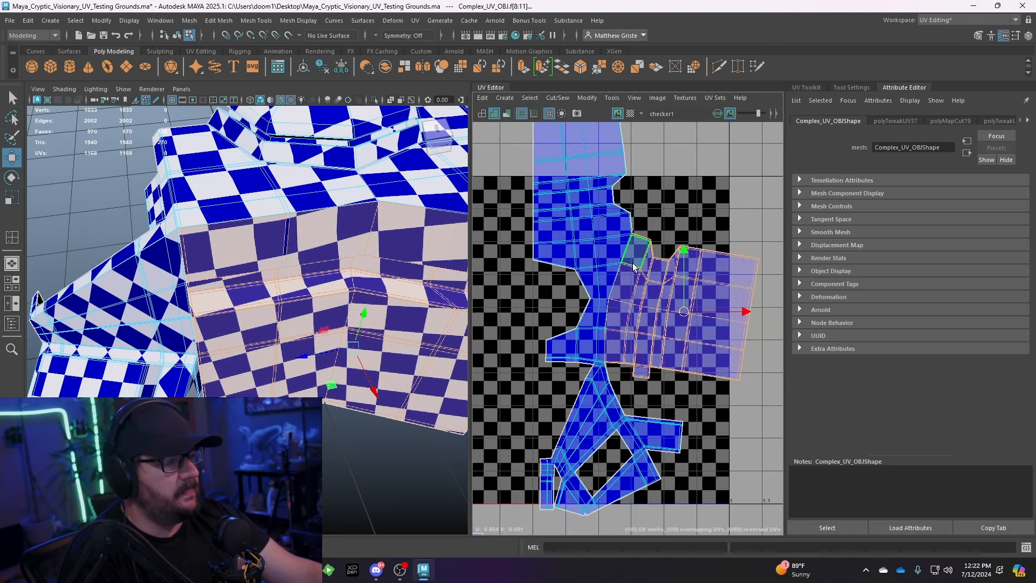
{"action": "middle_click_drag", "start_coordinate": [662, 301], "coordinate": [702, 313], "text": "alt"}
{"action": "scroll", "coordinate": [634, 289], "scroll_direction": "up", "scroll_amount": 2}
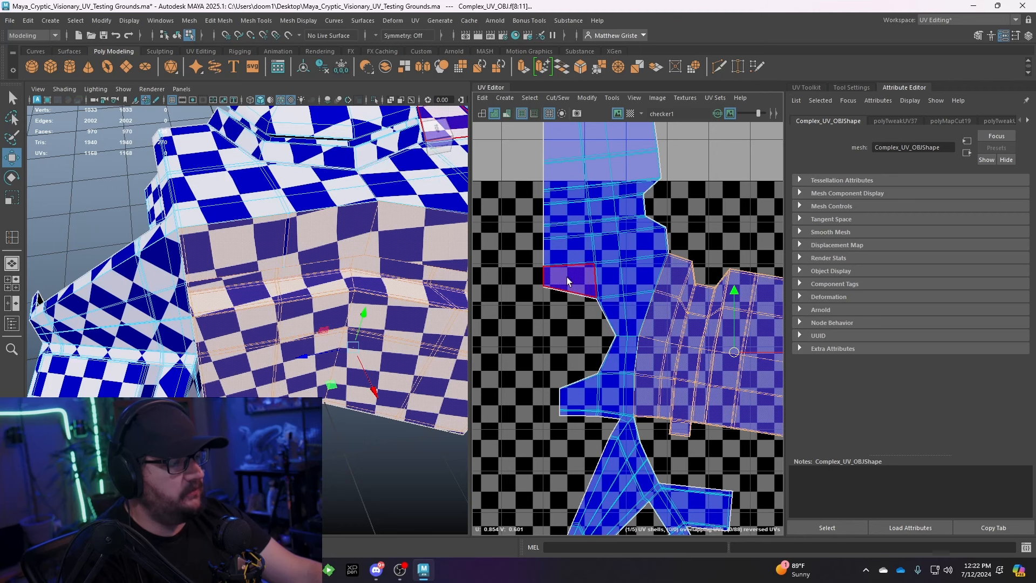
{"action": "scroll", "coordinate": [559, 254], "scroll_direction": "down", "scroll_amount": 2}
{"action": "right_click_drag", "start_coordinate": [559, 247], "coordinate": [521, 243]}
{"action": "left_click_drag", "start_coordinate": [545, 310], "coordinate": [553, 342]}
{"action": "scroll", "coordinate": [603, 295], "scroll_direction": "up", "scroll_amount": 2}
{"action": "left_click_drag", "start_coordinate": [580, 230], "coordinate": [587, 231]}
{"action": "right_click_drag", "start_coordinate": [586, 205], "coordinate": [590, 170]}
{"action": "left_click", "coordinate": [737, 407]}
{"action": "left_click_drag", "start_coordinate": [737, 407], "coordinate": [723, 406]}
{"action": "middle_click_drag", "start_coordinate": [561, 368], "coordinate": [567, 260], "text": "alt"}
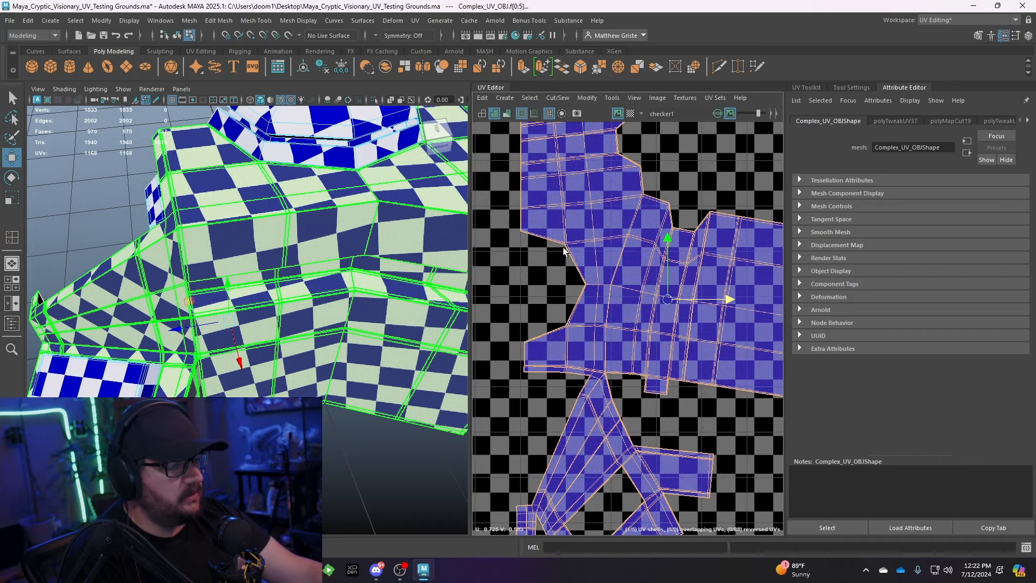
- Select the UVs on the left end of the main shell's lower tab and move that border slightly outward
{"action": "right_click", "coordinate": [548, 361]}
{"action": "right_click_drag", "start_coordinate": [514, 327], "coordinate": [570, 347]}
{"action": "left_click", "coordinate": [538, 370]}
{"action": "scroll", "coordinate": [541, 382], "scroll_direction": "up", "scroll_amount": 4}
{"action": "left_click_drag", "start_coordinate": [489, 282], "coordinate": [543, 391]}
{"action": "key", "text": "r"}
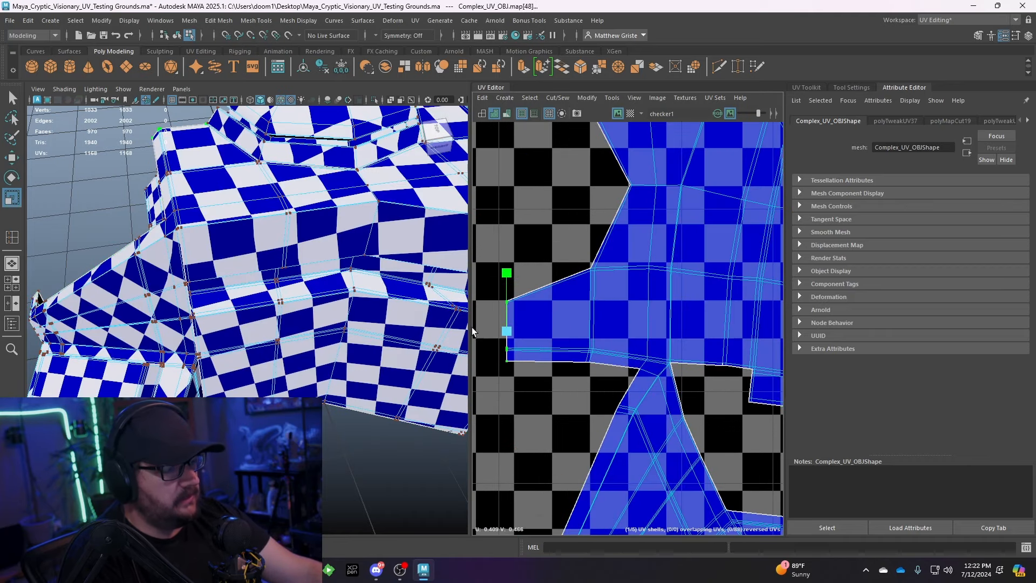
{"action": "key", "text": "w"}
{"action": "left_click_drag", "start_coordinate": [566, 330], "coordinate": [558, 331]}
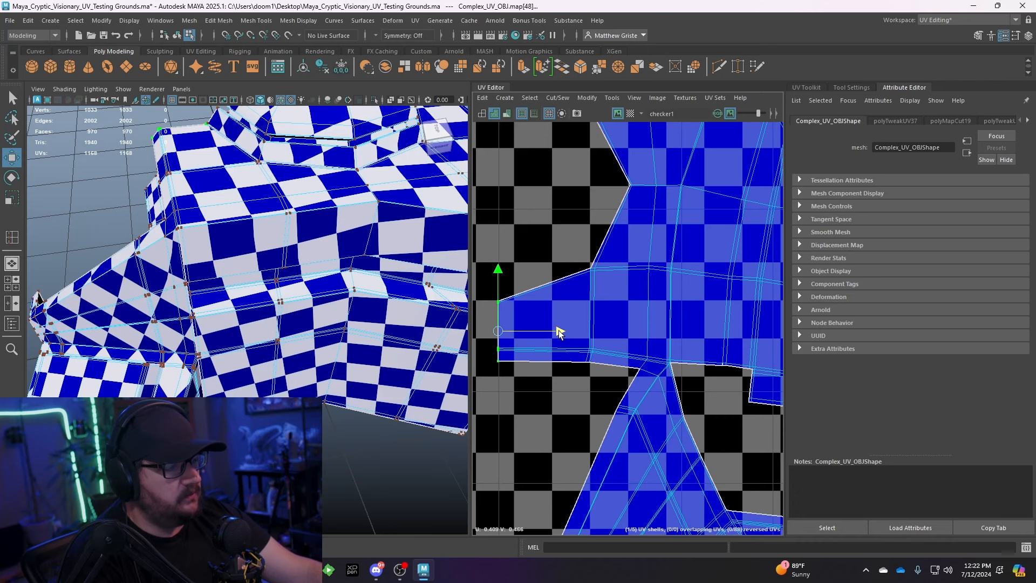
- Select the UVs along the left border of the narrow strip at the shell's lower end and move them inward to U 0.4
{"action": "scroll", "coordinate": [559, 332], "scroll_direction": "down", "scroll_amount": 4}
{"action": "middle_click_drag", "start_coordinate": [577, 382], "coordinate": [587, 194], "text": "alt"}
{"action": "scroll", "coordinate": [550, 345], "scroll_direction": "up", "scroll_amount": 3}
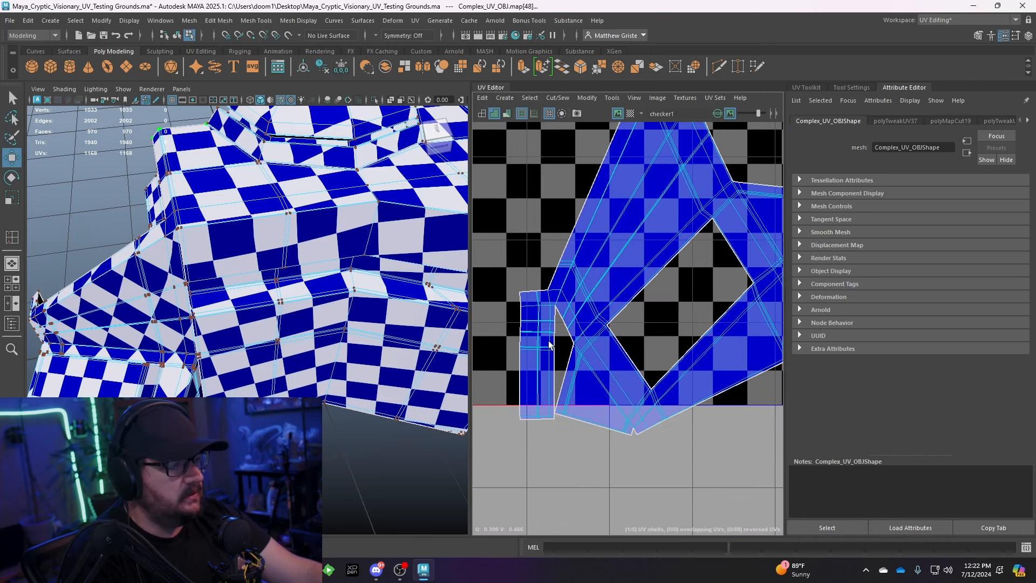
{"action": "scroll", "coordinate": [550, 344], "scroll_direction": "down", "scroll_amount": 4}
{"action": "scroll", "coordinate": [548, 340], "scroll_direction": "up", "scroll_amount": 5}
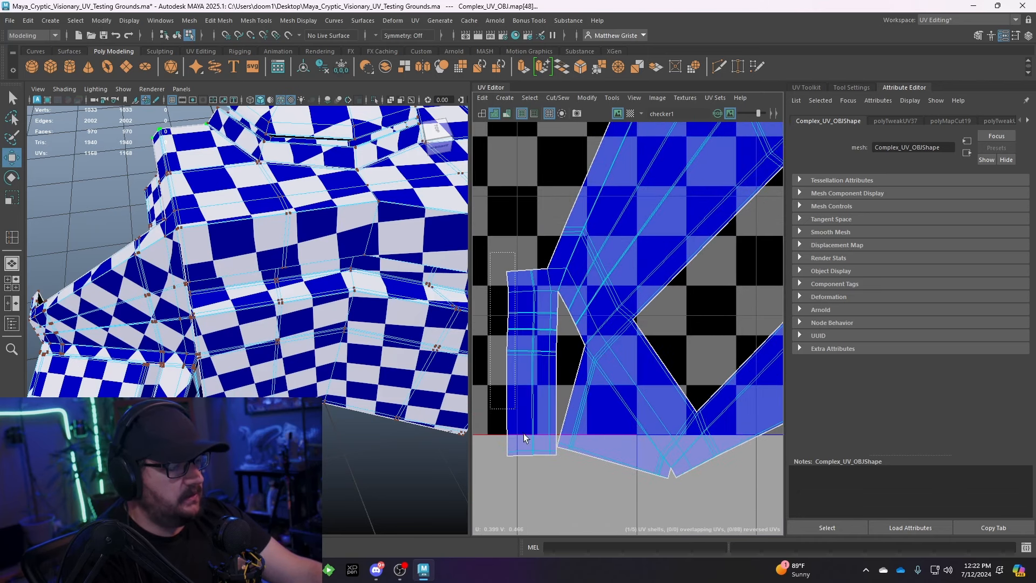
{"action": "left_click_drag", "start_coordinate": [524, 438], "coordinate": [514, 465]}
{"action": "key", "text": "r"}
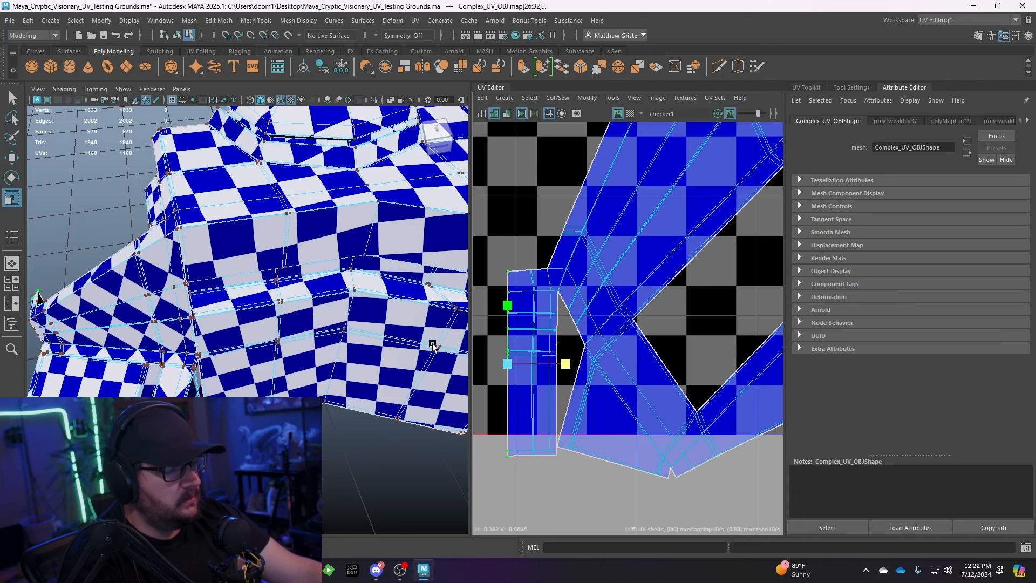
{"action": "key", "text": "w"}
{"action": "left_click_drag", "start_coordinate": [568, 362], "coordinate": [574, 369]}
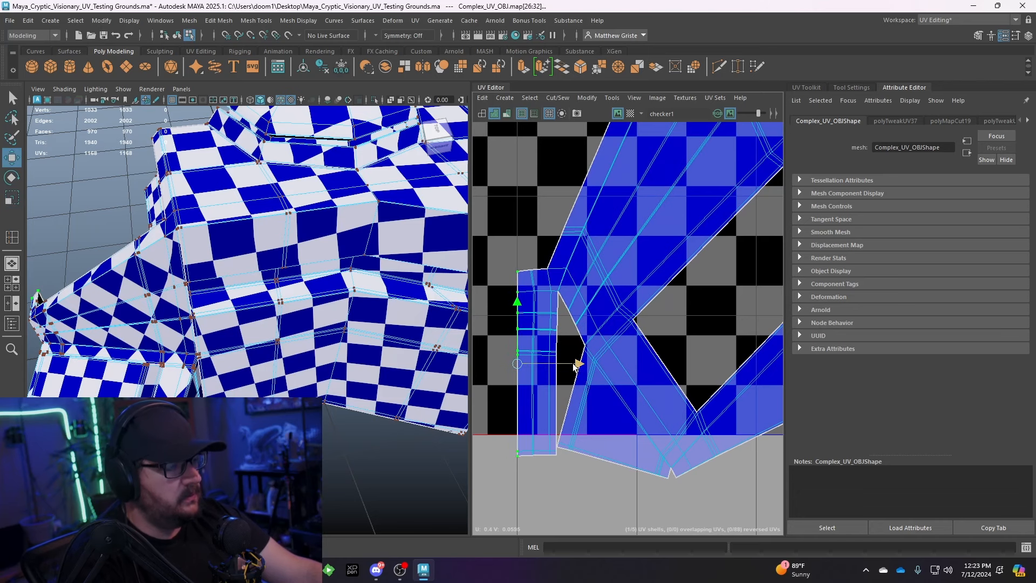
{"action": "scroll", "coordinate": [576, 365], "scroll_direction": "down", "scroll_amount": 4}
{"action": "scroll", "coordinate": [573, 393], "scroll_direction": "up", "scroll_amount": 3}
{"action": "scroll", "coordinate": [638, 456], "scroll_direction": "up", "scroll_amount": 1}
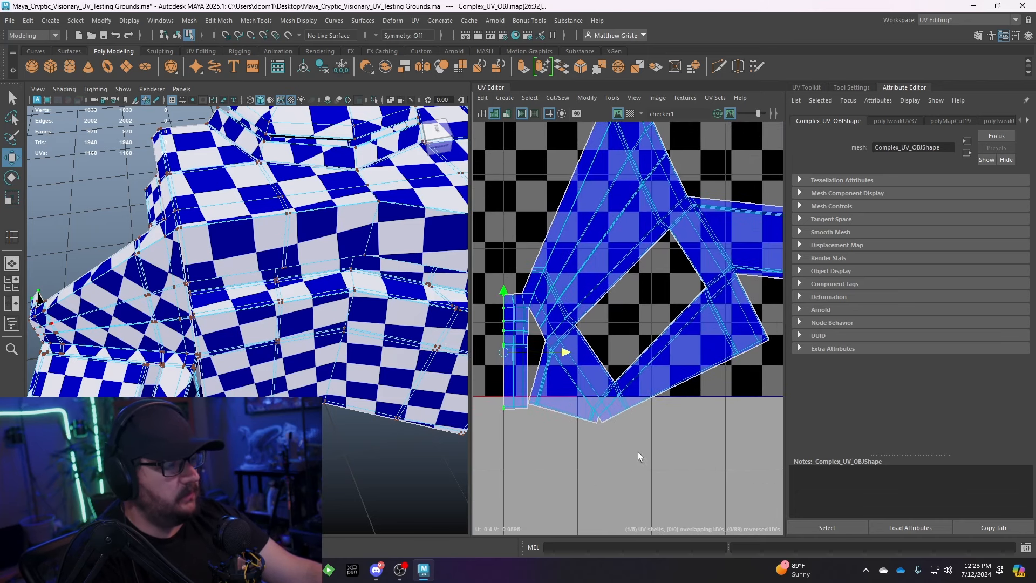
{"action": "scroll", "coordinate": [593, 431], "scroll_direction": "up", "scroll_amount": 2}
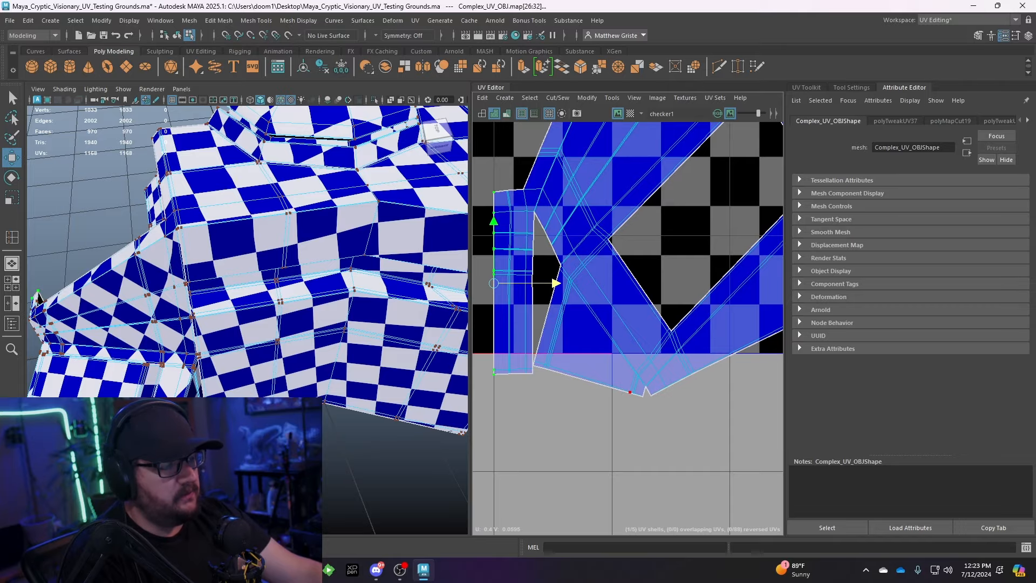
- Examine the checker pattern on the model's front and side faces and the matching UV shells for remaining distortion
{"action": "left_click_drag", "start_coordinate": [37, 297], "coordinate": [364, 261], "text": "alt"}
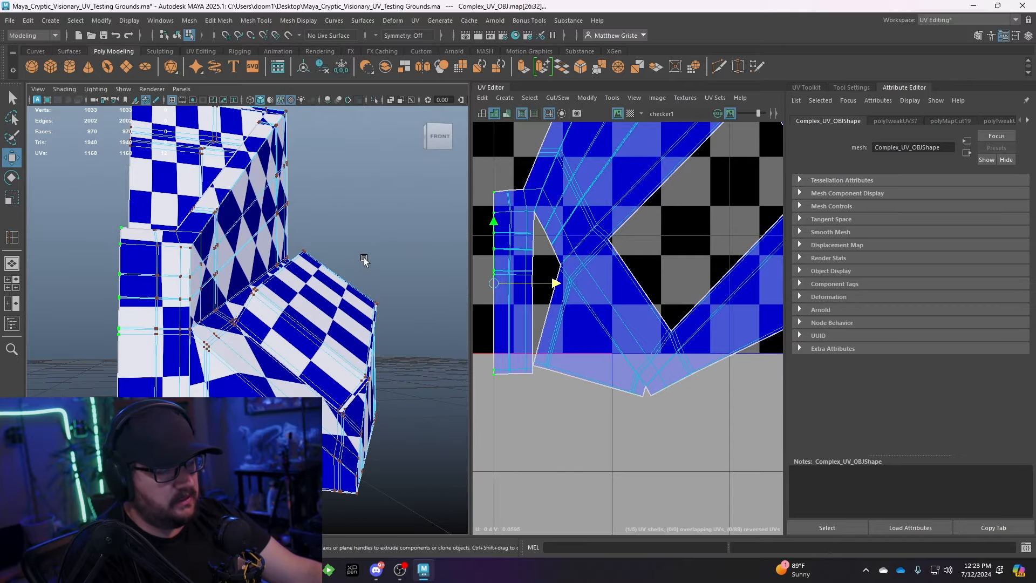
{"action": "scroll", "coordinate": [281, 393], "scroll_direction": "down", "scroll_amount": 4}
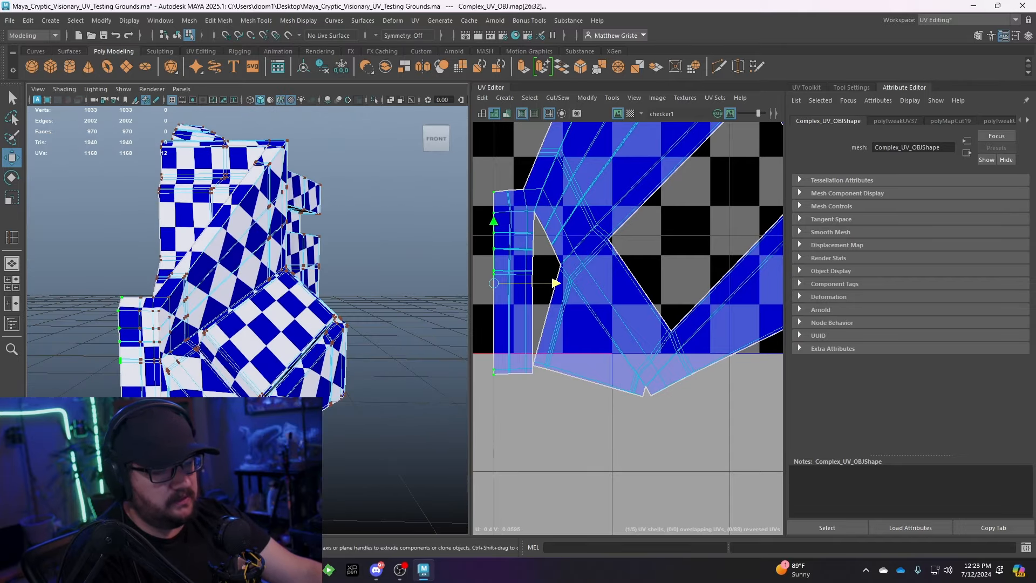
{"action": "left_click_drag", "start_coordinate": [215, 380], "coordinate": [151, 376], "text": "alt"}
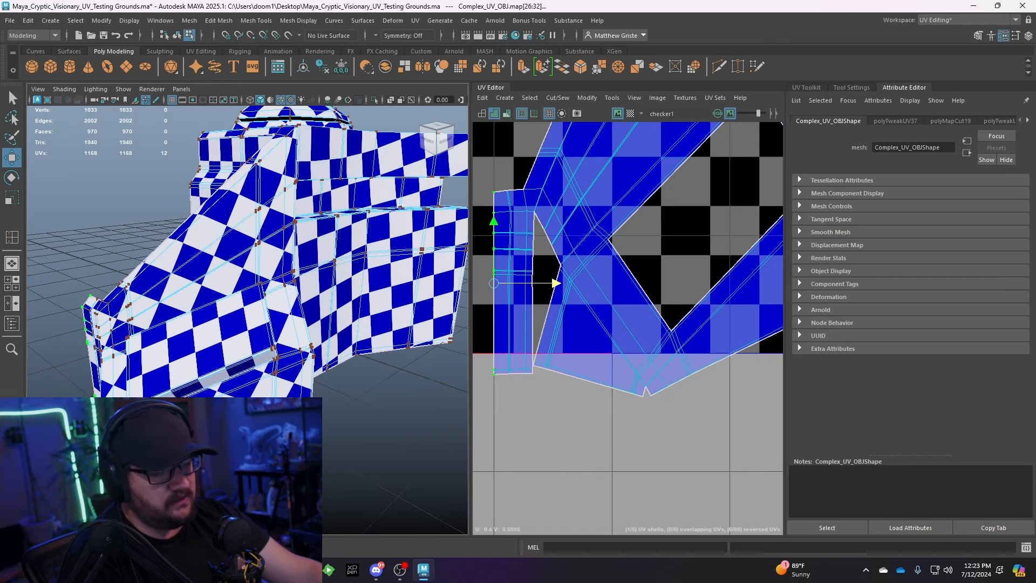
{"action": "left_click_drag", "start_coordinate": [320, 397], "coordinate": [256, 392], "text": "alt"}
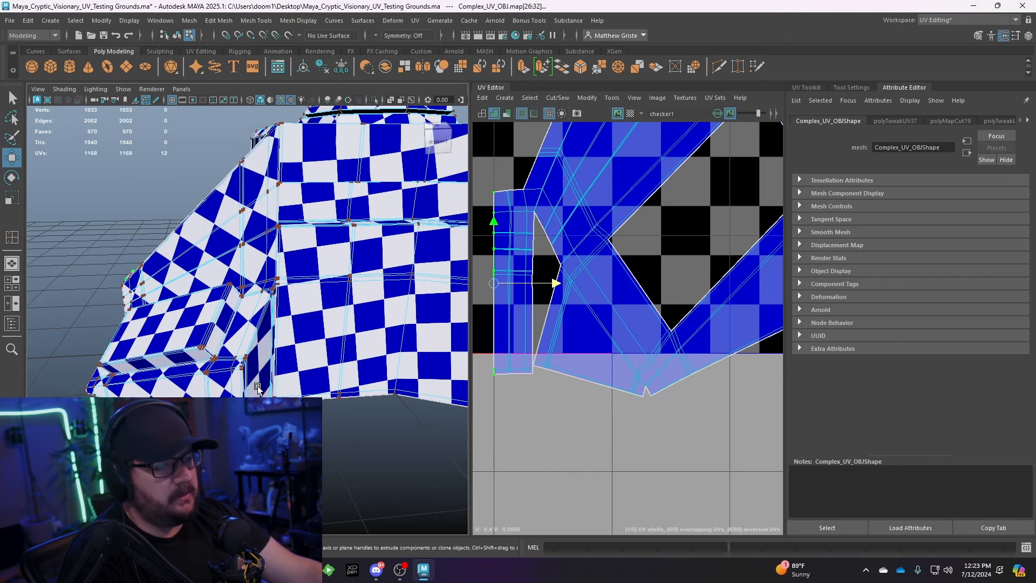
{"action": "scroll", "coordinate": [257, 388], "scroll_direction": "down", "scroll_amount": 5}
{"action": "scroll", "coordinate": [541, 383], "scroll_direction": "down", "scroll_amount": 3}
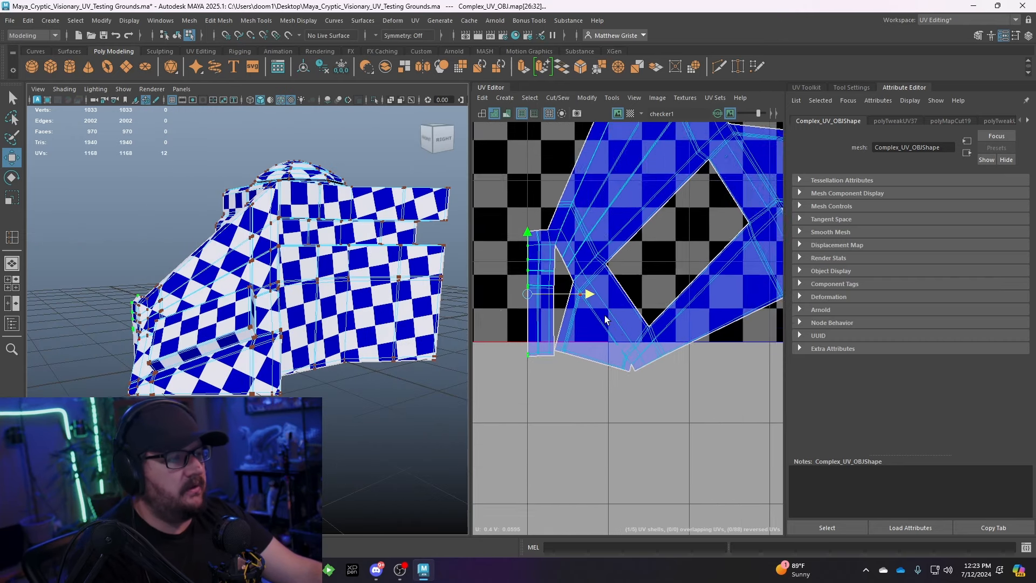
{"action": "scroll", "coordinate": [681, 300], "scroll_direction": "down", "scroll_amount": 2}
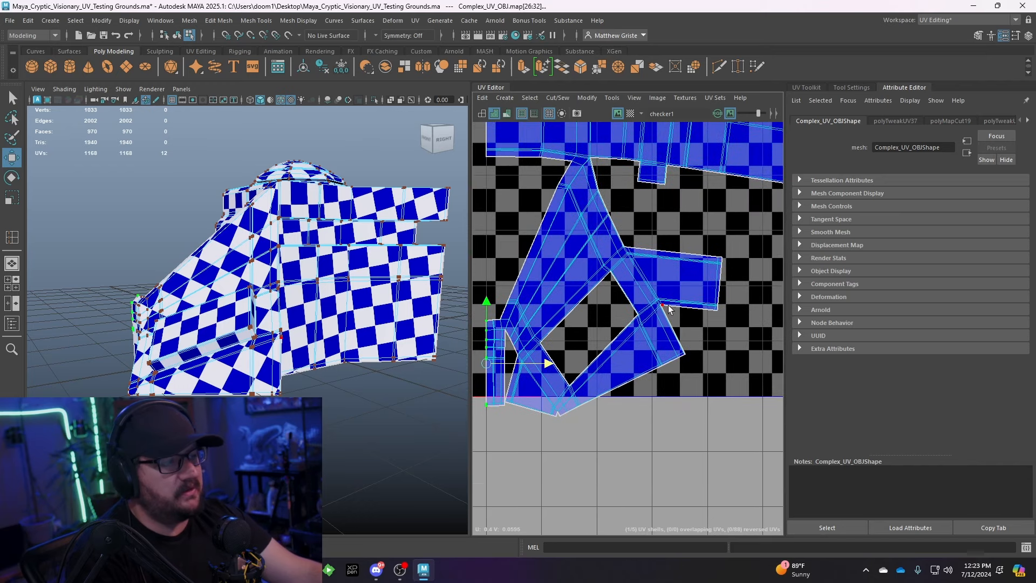
{"action": "scroll", "coordinate": [647, 296], "scroll_direction": "up", "scroll_amount": 8}
{"action": "scroll", "coordinate": [665, 352], "scroll_direction": "down", "scroll_amount": 6}
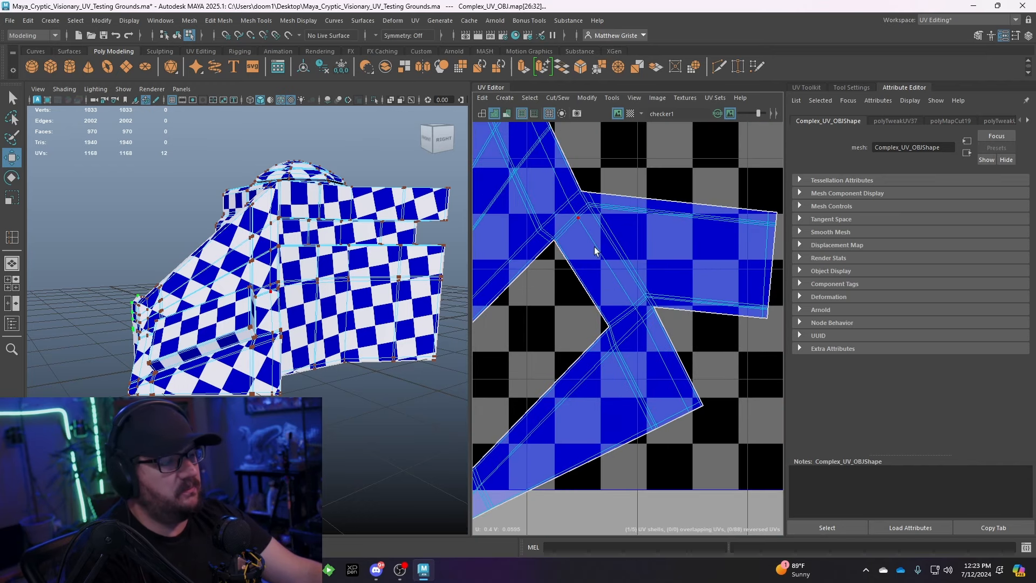
{"action": "scroll", "coordinate": [665, 351], "scroll_direction": "down", "scroll_amount": 4}
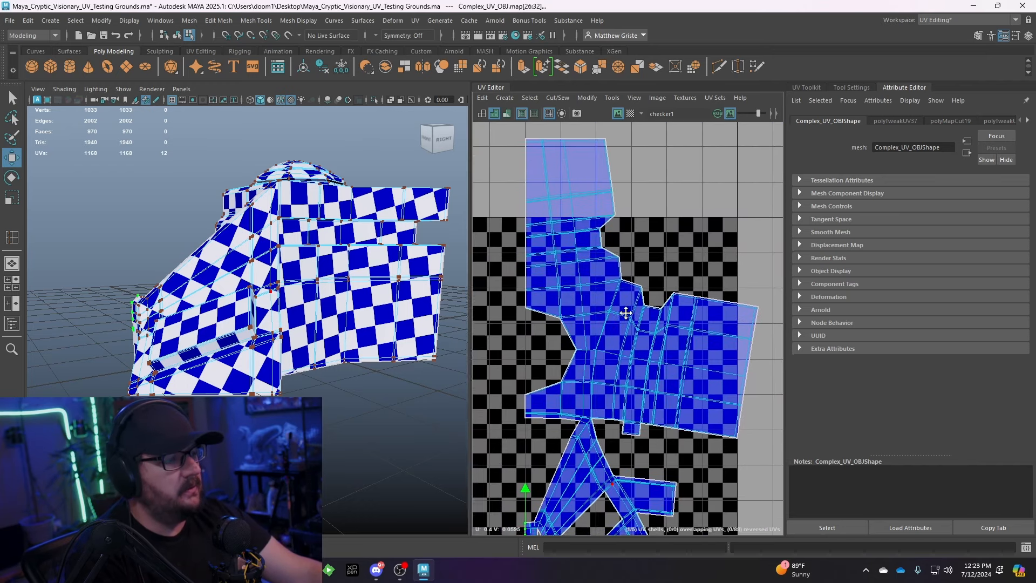
{"action": "scroll", "coordinate": [624, 305], "scroll_direction": "up", "scroll_amount": 4}
{"action": "scroll", "coordinate": [607, 316], "scroll_direction": "down", "scroll_amount": 1}
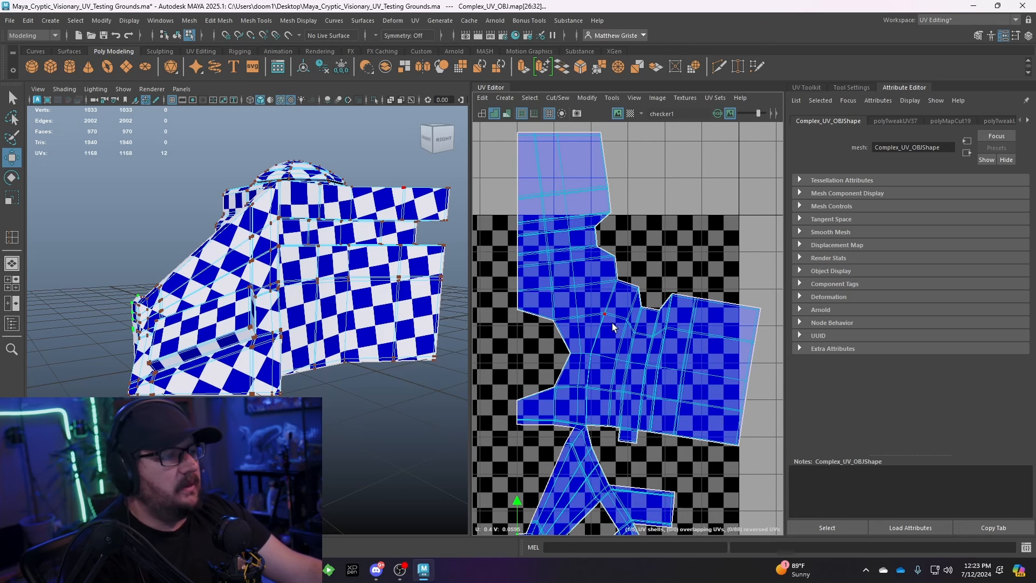
{"action": "scroll", "coordinate": [598, 289], "scroll_direction": "down", "scroll_amount": 2}
{"action": "scroll", "coordinate": [588, 251], "scroll_direction": "up", "scroll_amount": 2}
{"action": "scroll", "coordinate": [589, 251], "scroll_direction": "up", "scroll_amount": 1}
{"action": "mouse_move", "coordinate": [383, 287]}
{"action": "left_mouse_down", "text": "alt"}
{"action": "mouse_move", "coordinate": [373, 281]}
{"action": "mouse_move", "coordinate": [381, 269]}
{"action": "left_mouse_up", "text": "alt"}
{"action": "scroll", "coordinate": [381, 269], "scroll_direction": "up", "scroll_amount": 2}
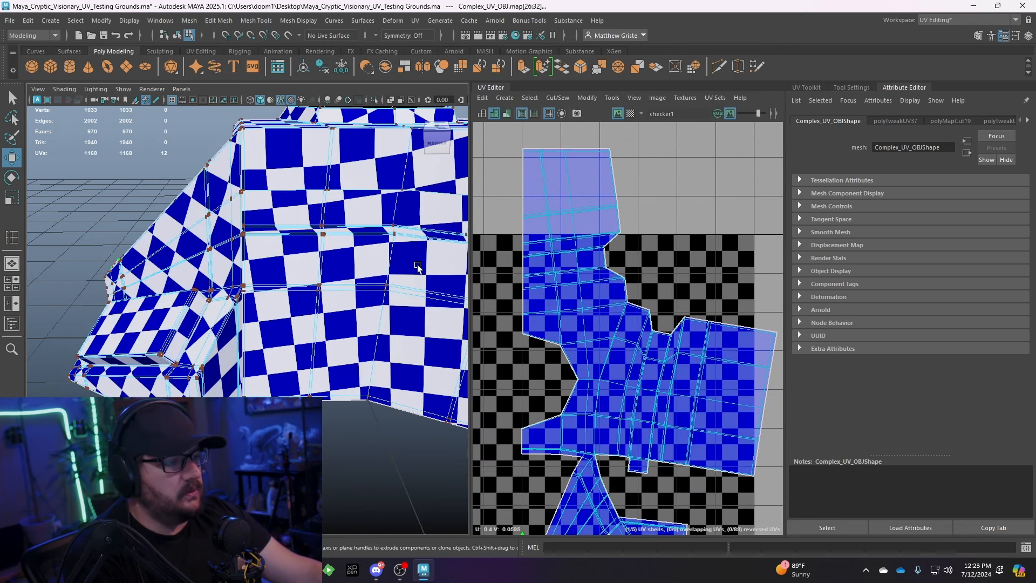
{"action": "left_click_drag", "start_coordinate": [409, 273], "coordinate": [354, 288], "text": "alt"}
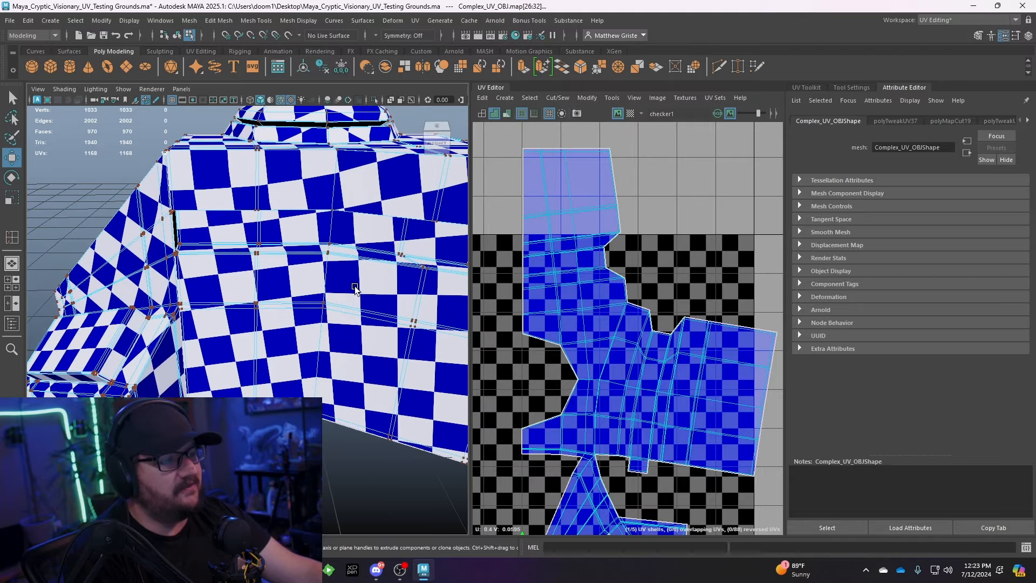
{"action": "scroll", "coordinate": [609, 264], "scroll_direction": "up", "scroll_amount": 5}
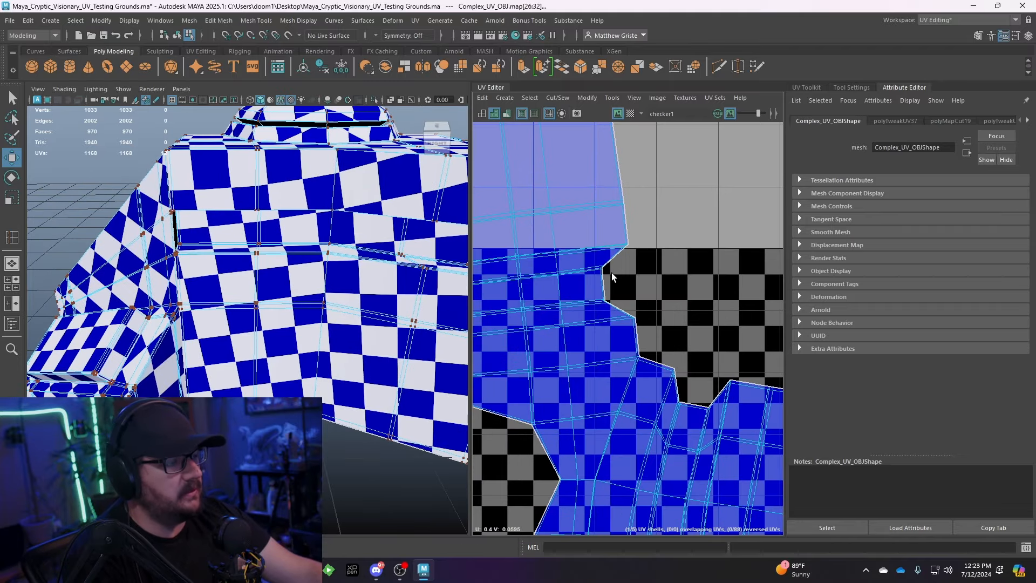
- Straighten the slanted double UV row across the main shell's upper rectangular section with Straighten UVs, and shift that row upward
{"action": "left_click_drag", "start_coordinate": [377, 280], "coordinate": [296, 290], "text": "alt"}
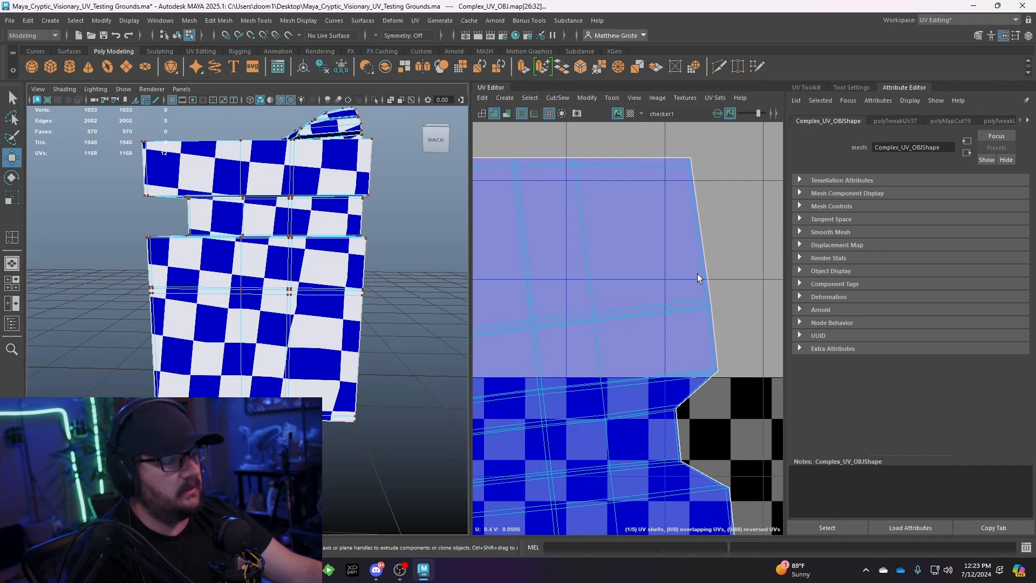
{"action": "middle_click_drag", "start_coordinate": [620, 299], "coordinate": [659, 296], "text": "alt"}
{"action": "right_click_drag", "start_coordinate": [631, 300], "coordinate": [584, 294]}
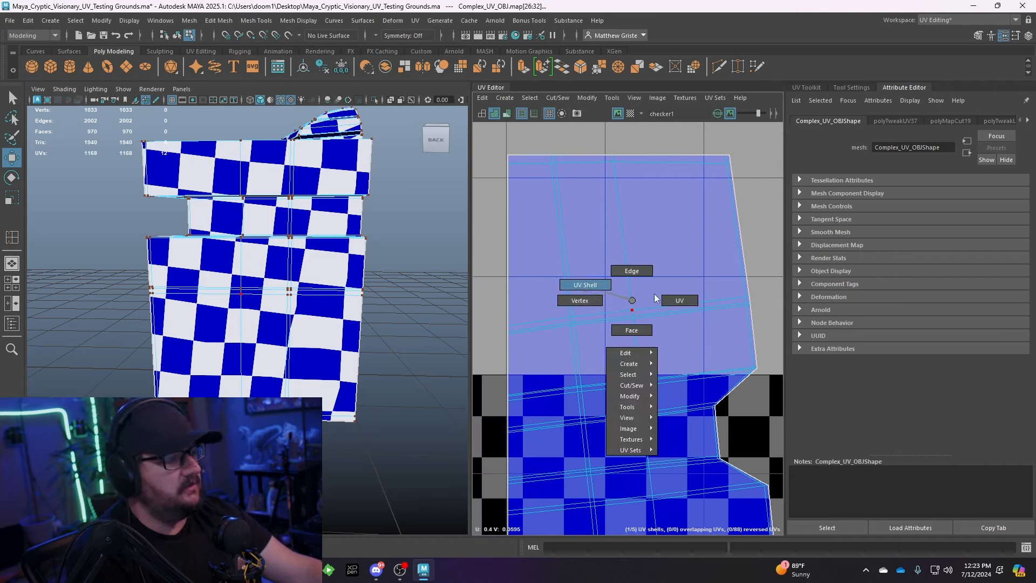
{"action": "right_click_drag", "start_coordinate": [656, 297], "coordinate": [692, 297]}
{"action": "left_click_drag", "start_coordinate": [748, 350], "coordinate": [766, 341]}
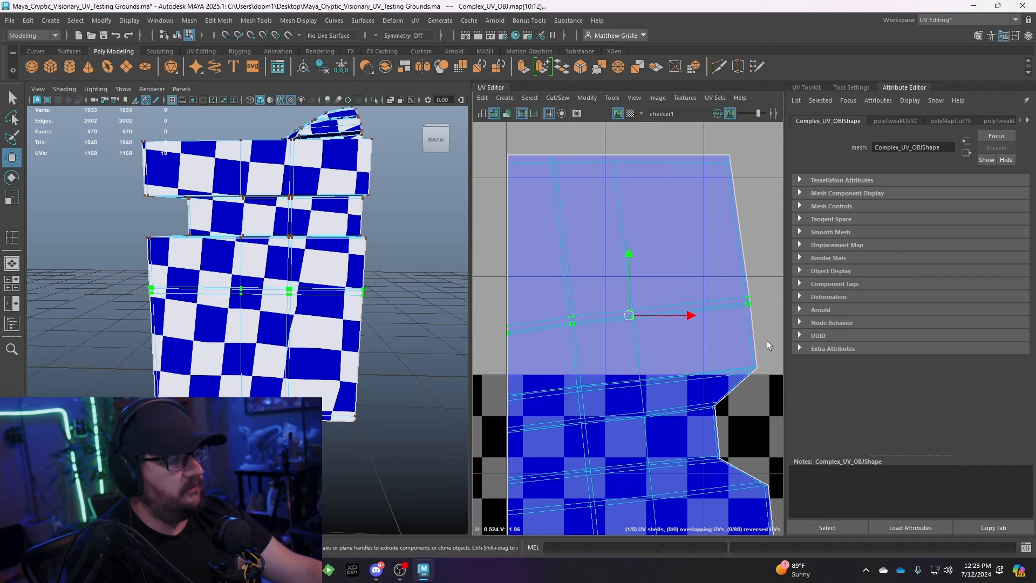
{"action": "middle_click_drag", "start_coordinate": [558, 170], "coordinate": [581, 126], "text": "alt"}
{"action": "left_click", "coordinate": [587, 98]}
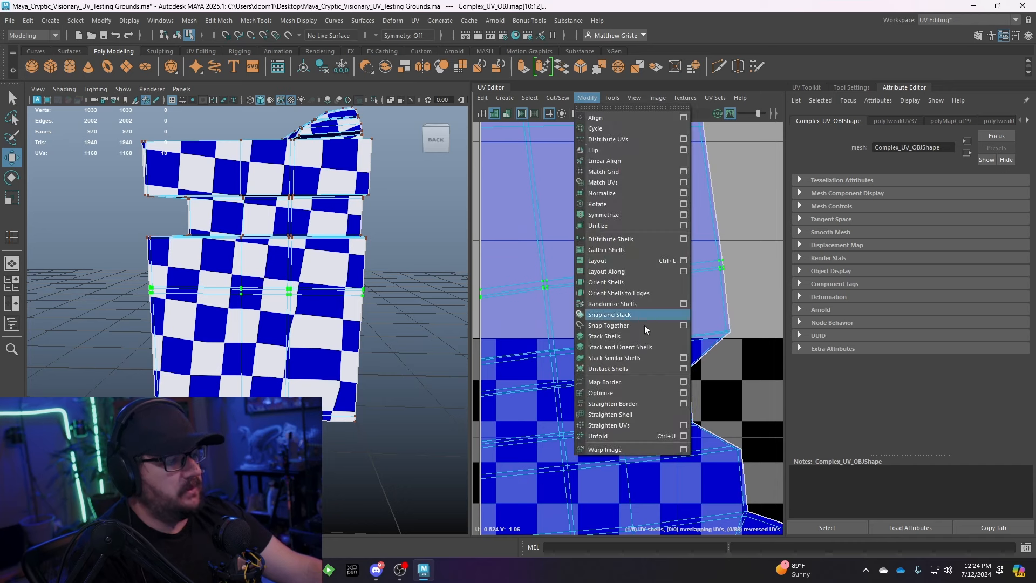
{"action": "left_click", "coordinate": [622, 426]}
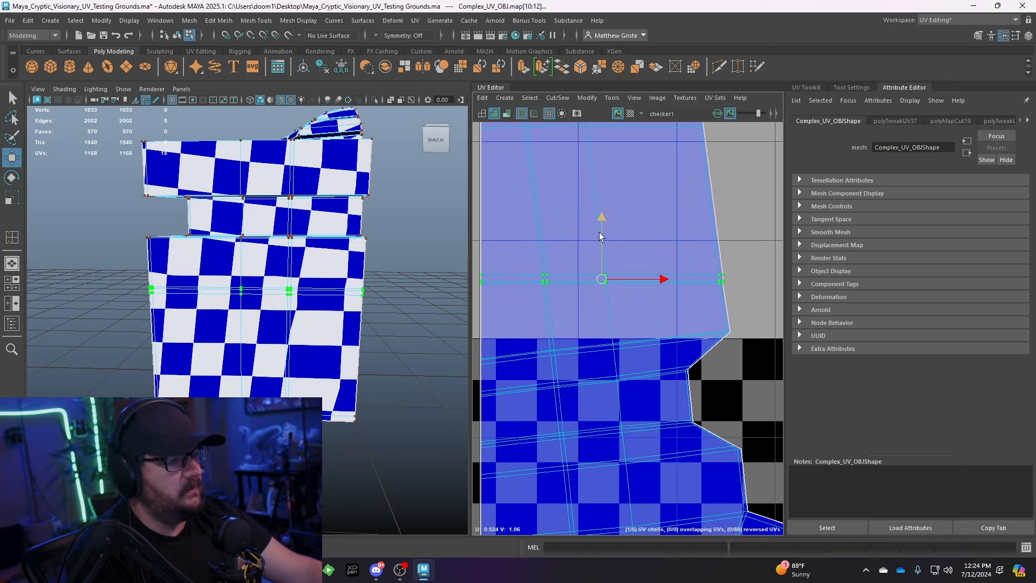
{"action": "left_click_drag", "start_coordinate": [601, 236], "coordinate": [601, 129]}
- Move the top-edge UVs of the right border and both inner columns sideways to align them with the row below
{"action": "middle_click_drag", "start_coordinate": [705, 177], "coordinate": [700, 206], "text": "alt"}
{"action": "left_click_drag", "start_coordinate": [701, 206], "coordinate": [753, 232]}
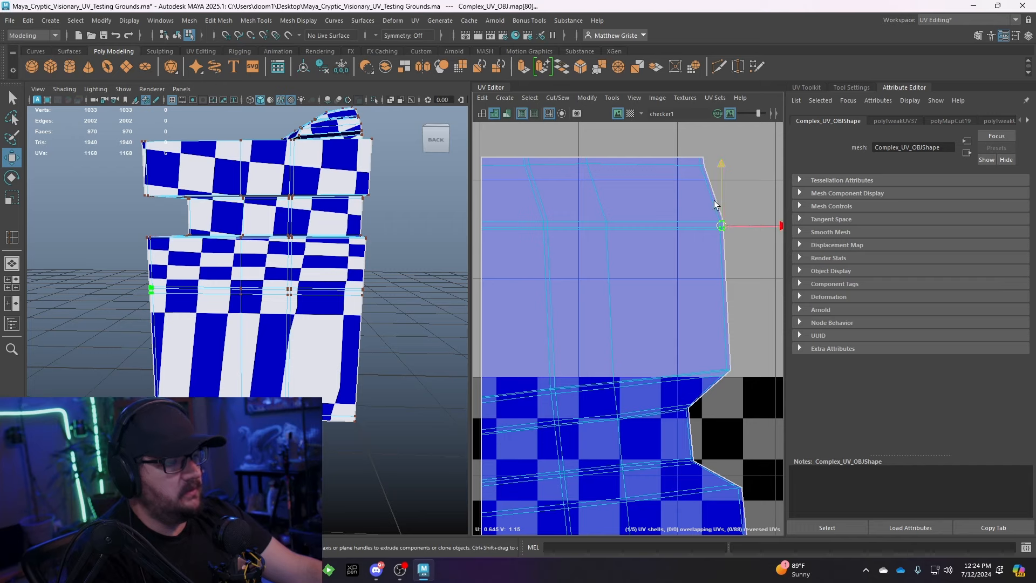
{"action": "left_click_drag", "start_coordinate": [693, 149], "coordinate": [748, 163]}
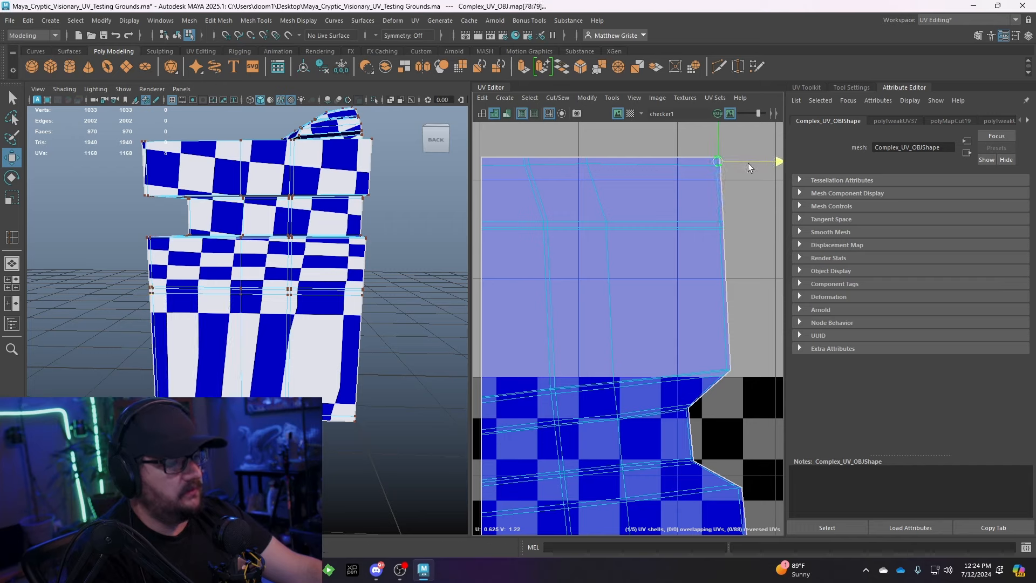
{"action": "left_click_drag", "start_coordinate": [577, 145], "coordinate": [666, 161]}
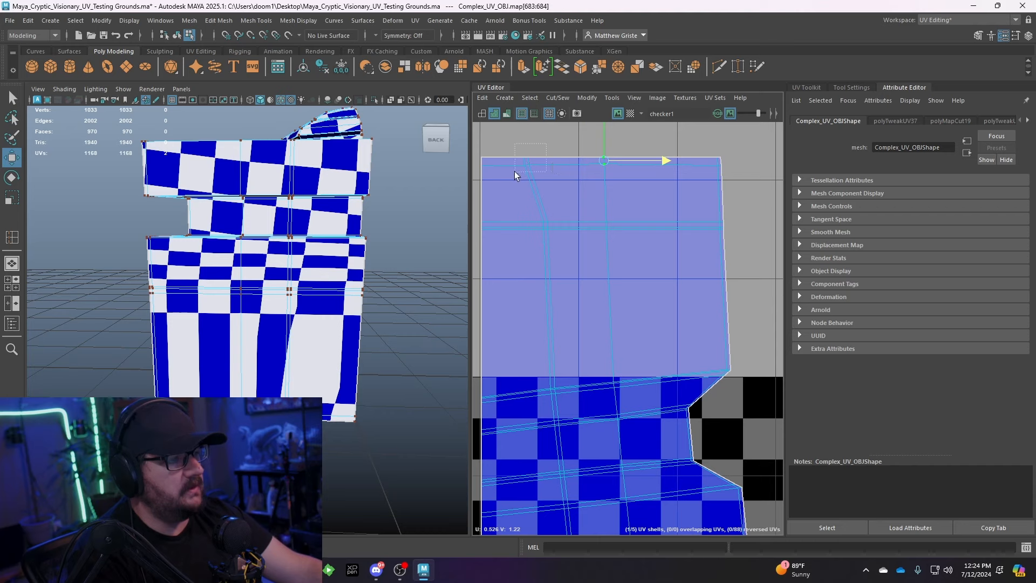
{"action": "left_click_drag", "start_coordinate": [514, 172], "coordinate": [514, 173]}
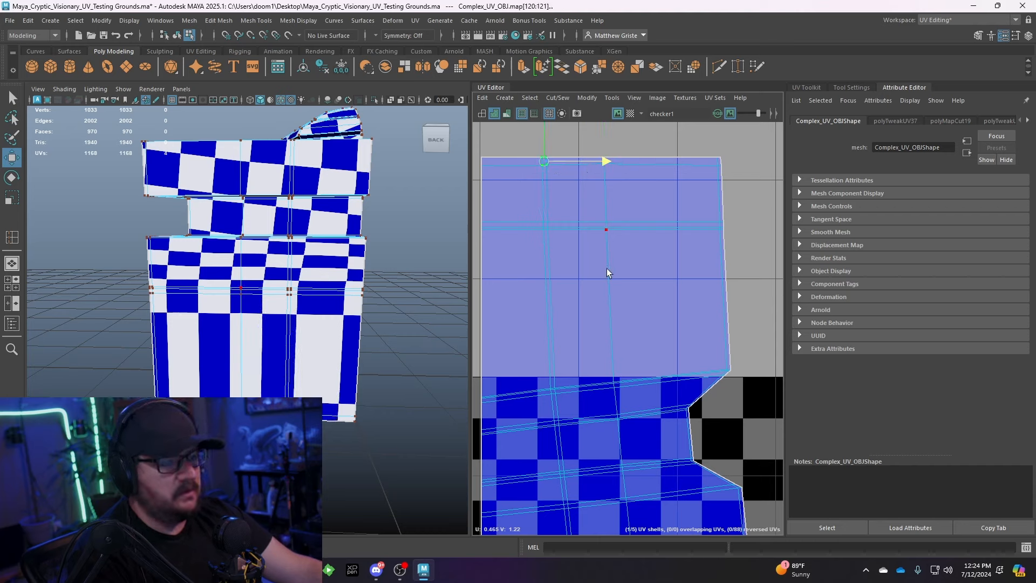
- Lower the upper section's top two UV rows together, and move the inner double row further down to V 1.05
{"action": "scroll", "coordinate": [606, 268], "scroll_direction": "down", "scroll_amount": 3}
{"action": "left_click_drag", "start_coordinate": [500, 136], "coordinate": [718, 224]}
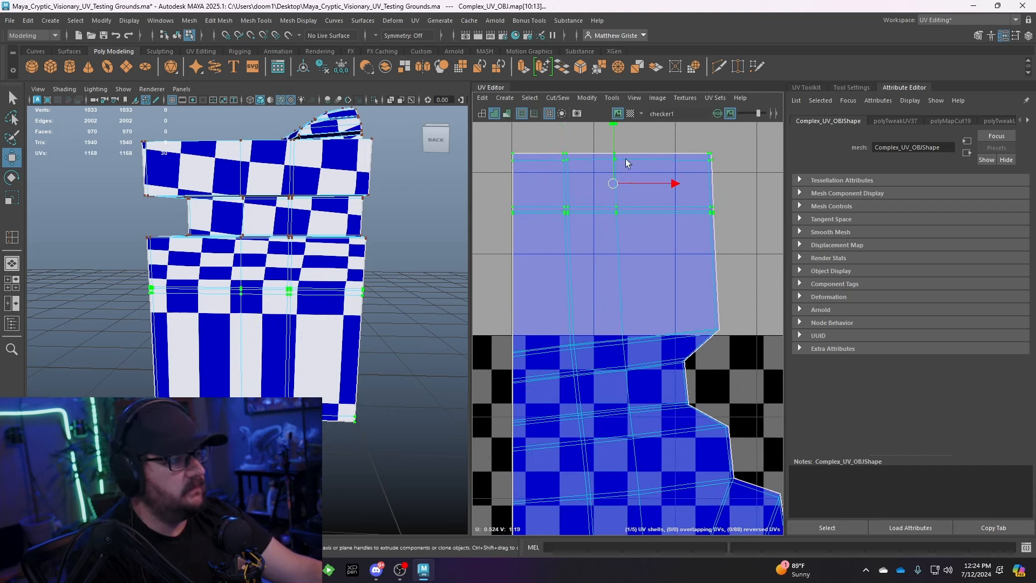
{"action": "left_click_drag", "start_coordinate": [613, 131], "coordinate": [600, 171]}
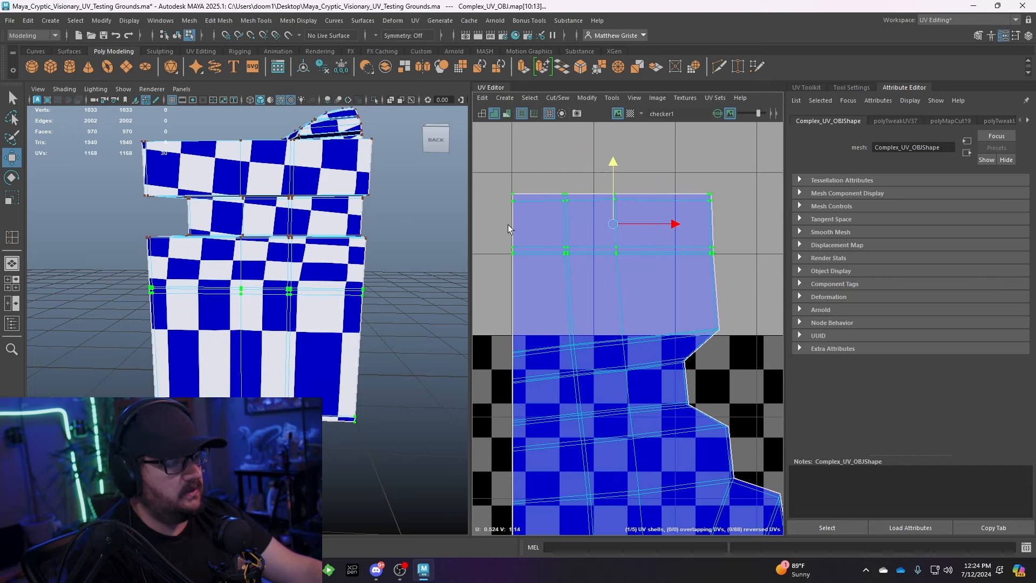
{"action": "left_click_drag", "start_coordinate": [509, 227], "coordinate": [726, 271]}
{"action": "left_click_drag", "start_coordinate": [610, 193], "coordinate": [604, 236]}
- Select the slanted double UV row at the upper section's base and straighten the rows there and in the notched area below
{"action": "scroll", "coordinate": [626, 300], "scroll_direction": "up", "scroll_amount": 2}
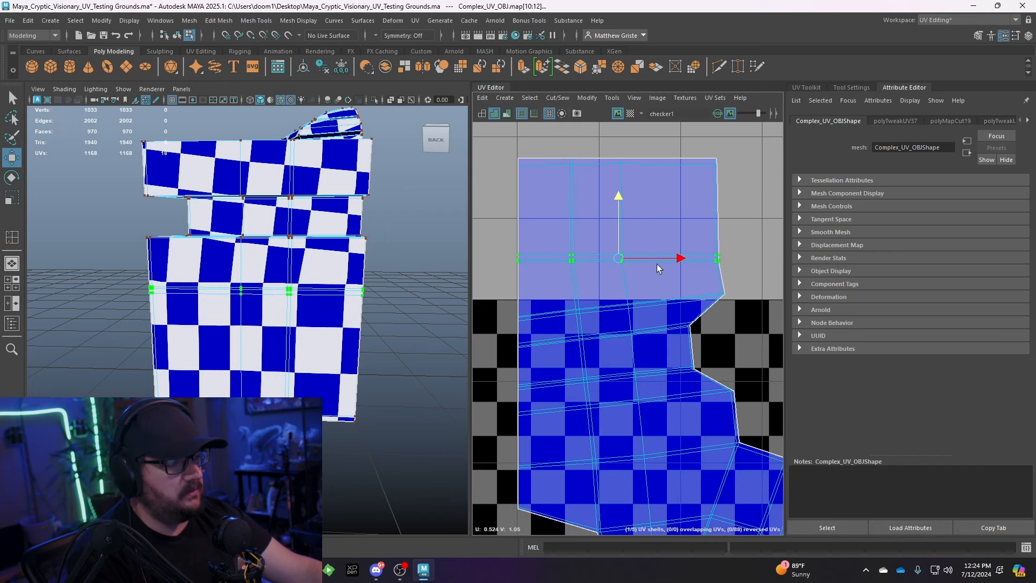
{"action": "scroll", "coordinate": [602, 305], "scroll_direction": "down", "scroll_amount": 1}
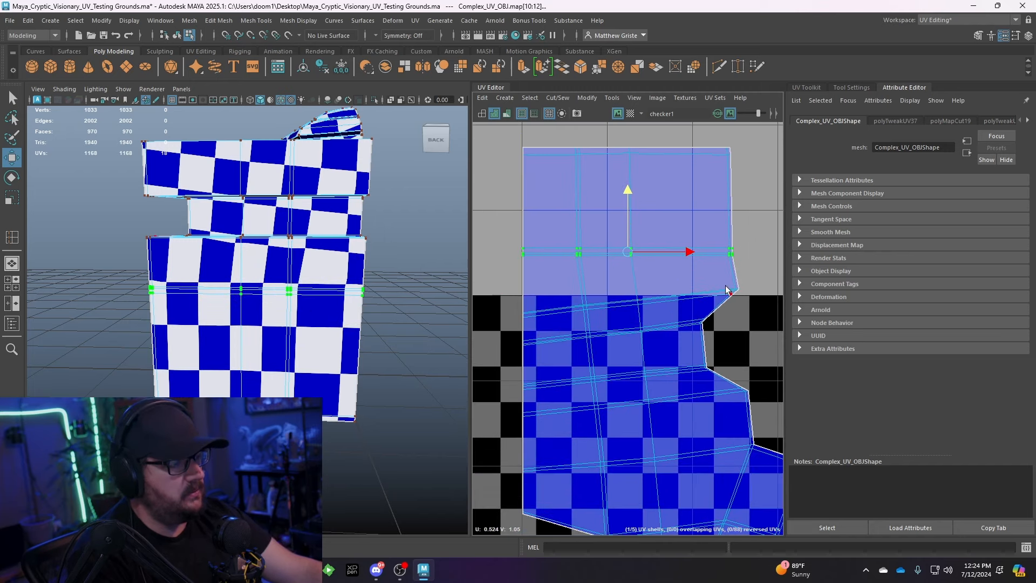
{"action": "left_click_drag", "start_coordinate": [748, 276], "coordinate": [518, 320]}
{"action": "left_click_drag", "start_coordinate": [734, 344], "coordinate": [674, 317]}
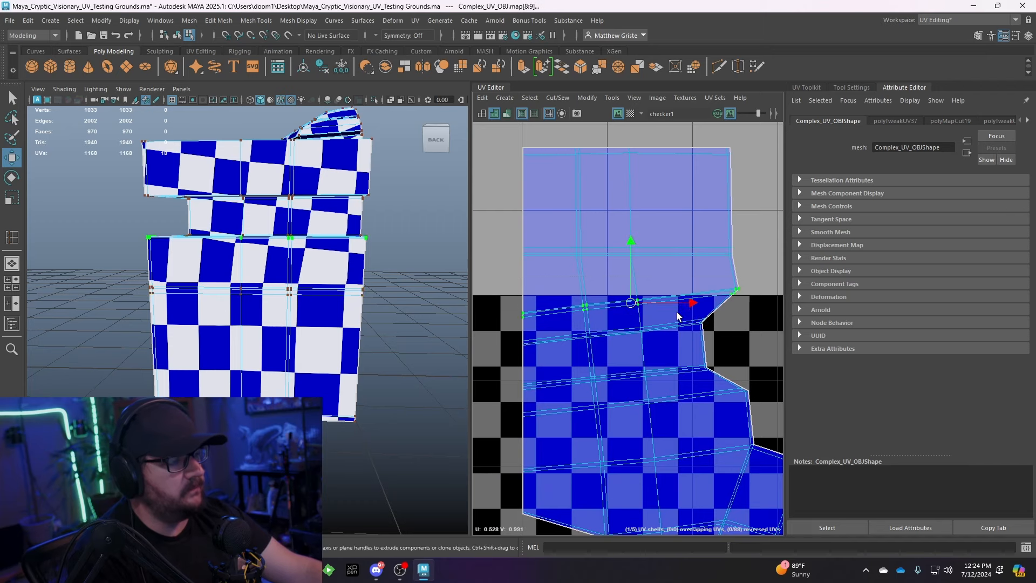
{"action": "left_click", "coordinate": [295, 22]}
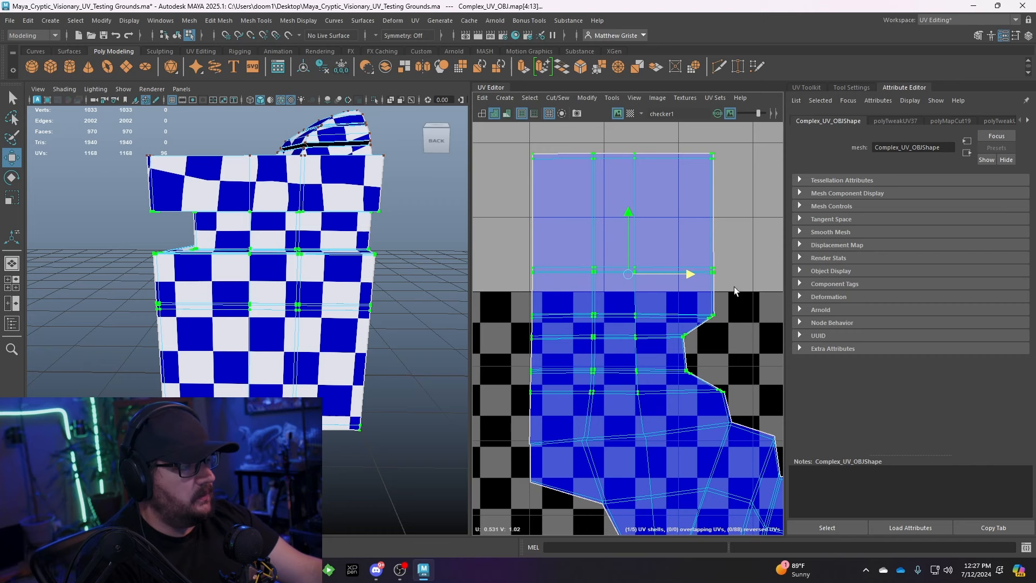
- Rotate the straightened upper section's UVs slightly counterclockwise, and select the UVs along its left border for scaling
{"action": "key", "text": "e"}
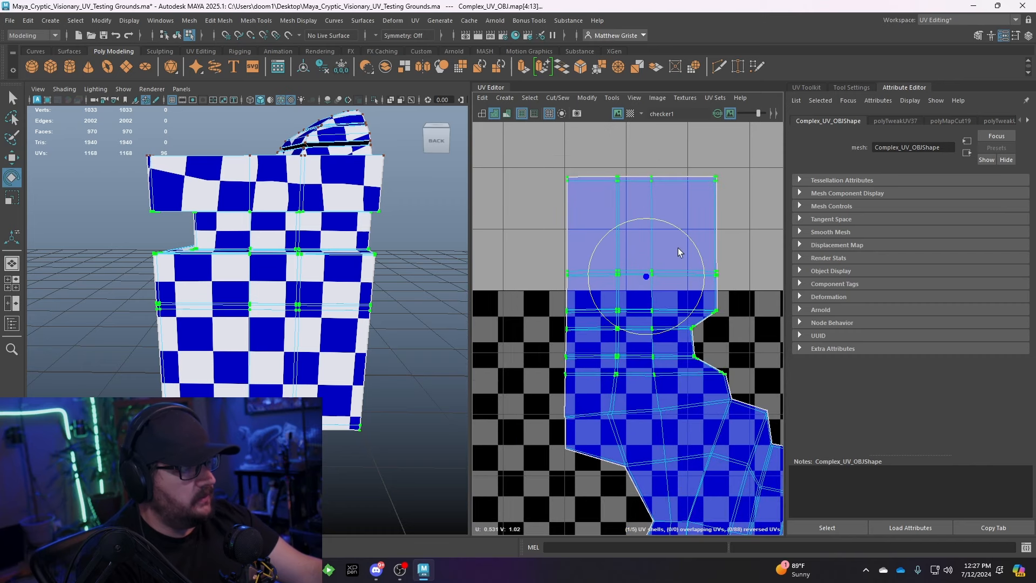
{"action": "left_click_drag", "start_coordinate": [676, 224], "coordinate": [678, 225]}
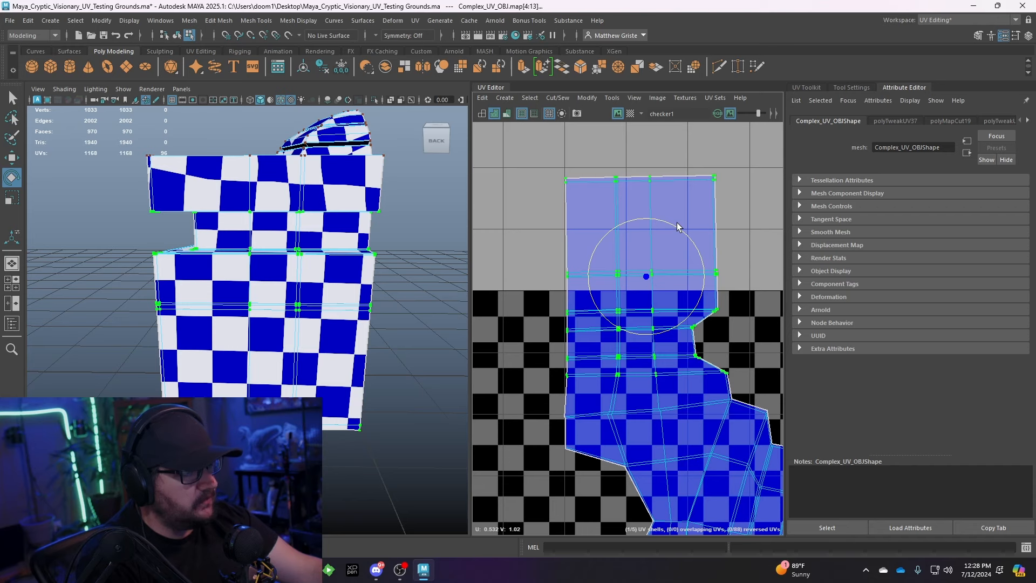
{"action": "left_click_drag", "start_coordinate": [677, 225], "coordinate": [679, 225]}
{"action": "left_click_drag", "start_coordinate": [556, 189], "coordinate": [573, 483]}
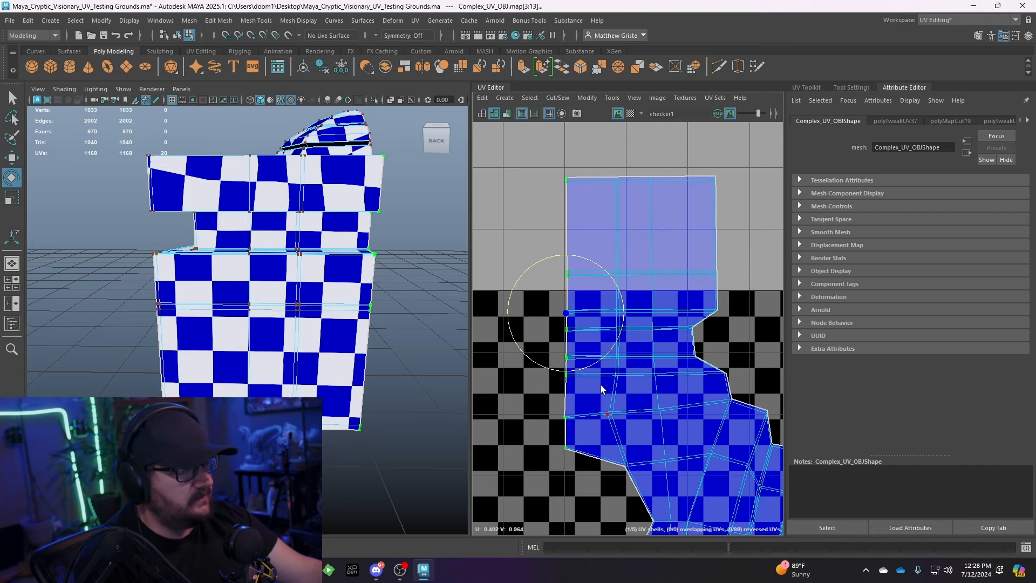
{"action": "key", "text": "r"}
- Move the UVs at the bend of the main shell's left inner double column sideways to align them with the column above
{"action": "right_click_drag", "start_coordinate": [643, 234], "coordinate": [593, 219]}
{"action": "scroll", "coordinate": [496, 319], "scroll_direction": "down", "scroll_amount": 3}
{"action": "left_click_drag", "start_coordinate": [410, 324], "coordinate": [310, 299], "text": "alt"}
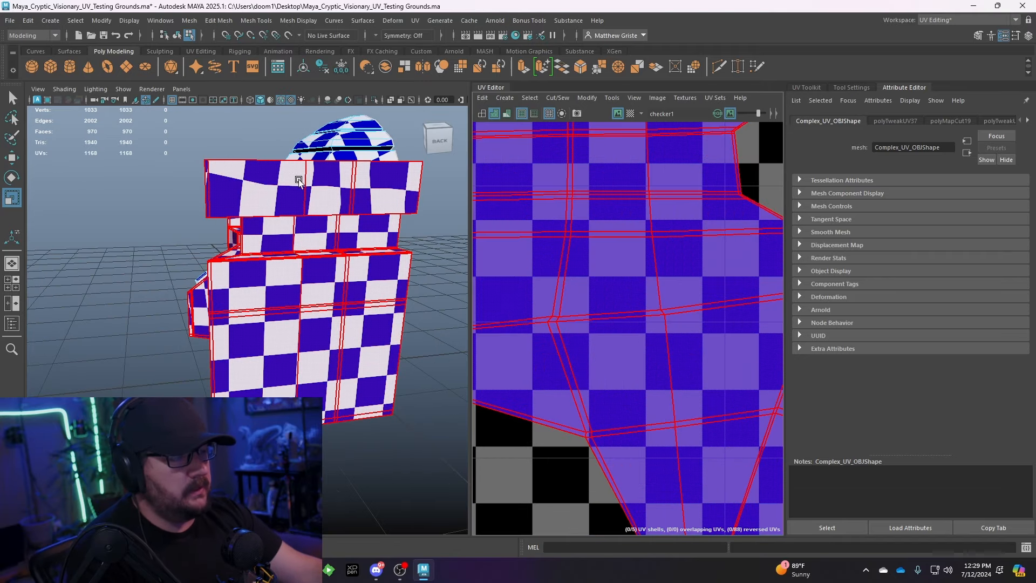
{"action": "right_click_drag", "start_coordinate": [519, 301], "coordinate": [575, 309]}
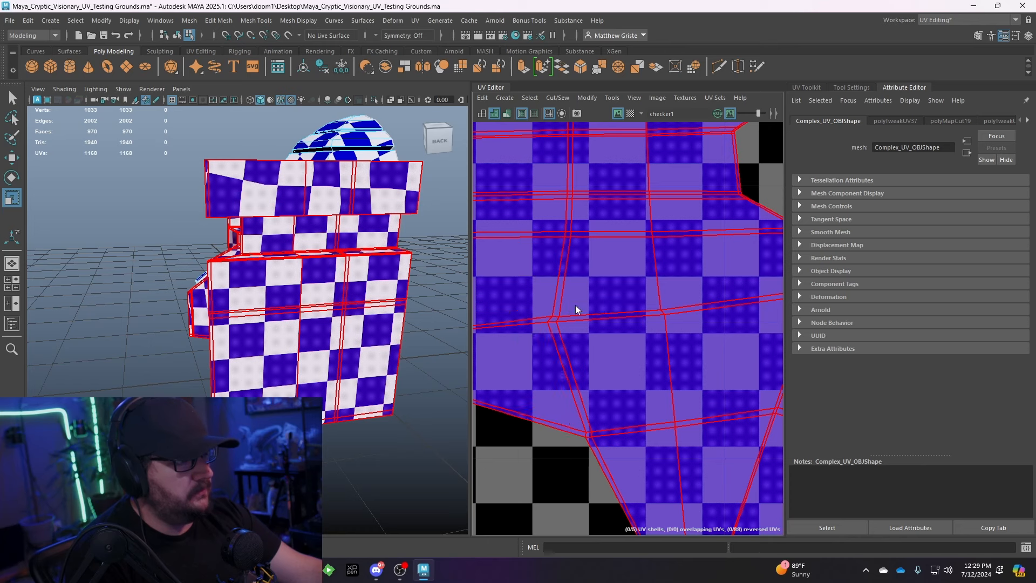
{"action": "left_click", "coordinate": [555, 322]}
{"action": "key", "text": "w"}
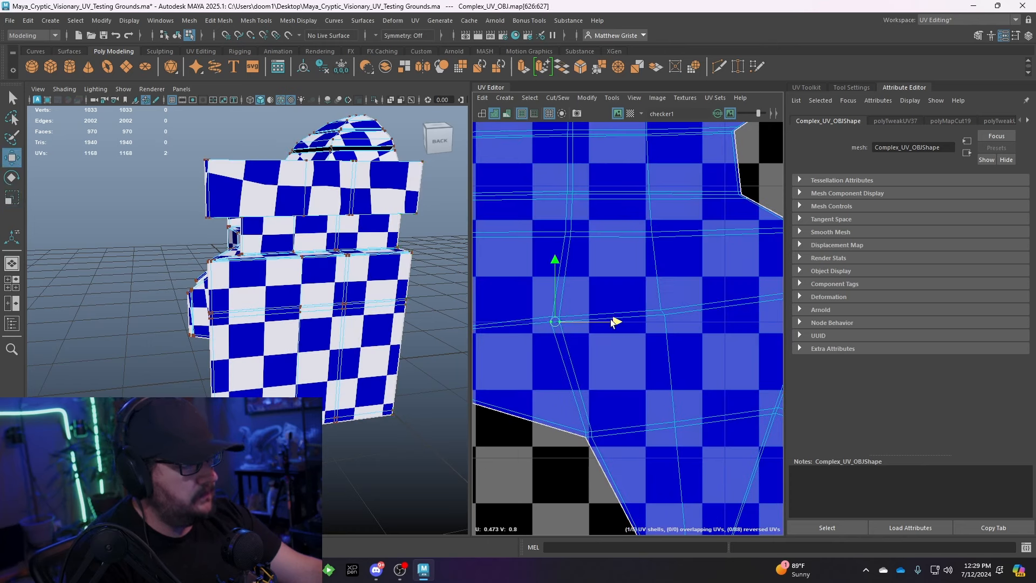
{"action": "left_click_drag", "start_coordinate": [548, 301], "coordinate": [633, 320]}
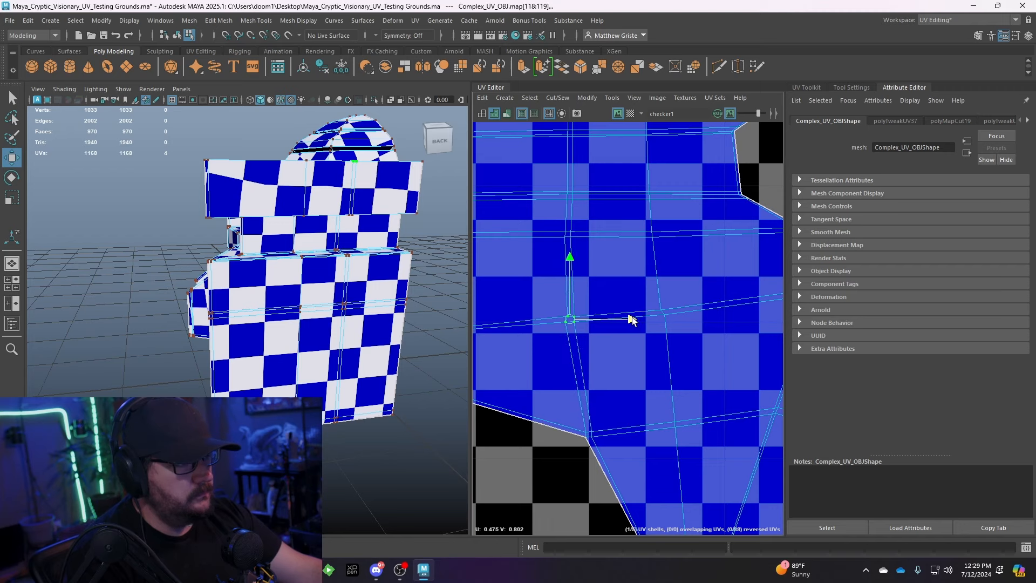
{"action": "left_click_drag", "start_coordinate": [570, 320], "coordinate": [570, 320]}
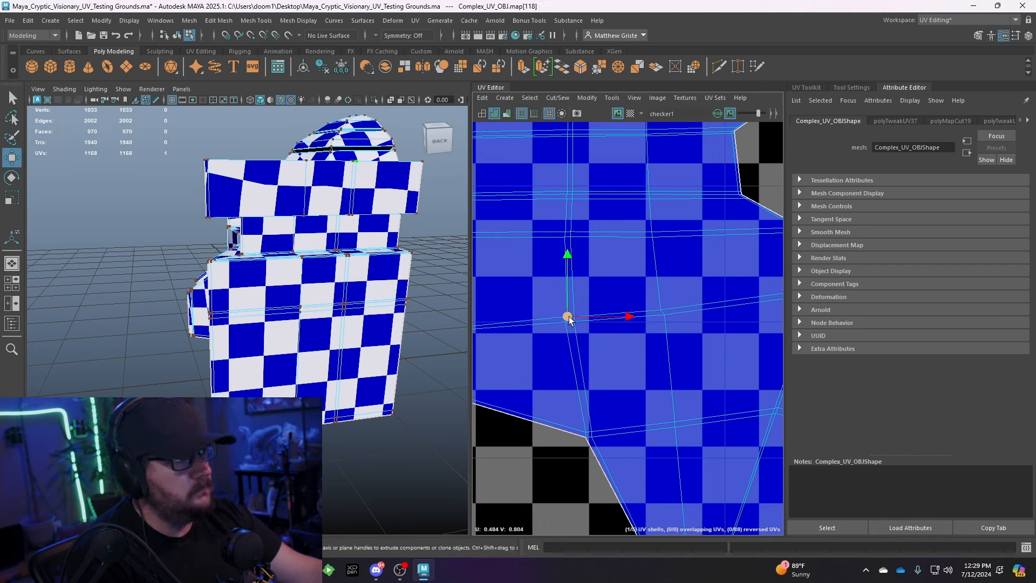
- Move the bend UVs of the inner double column and of the neighbouring column sideways to align with the columns above
{"action": "scroll", "coordinate": [605, 316], "scroll_direction": "up", "scroll_amount": 2}
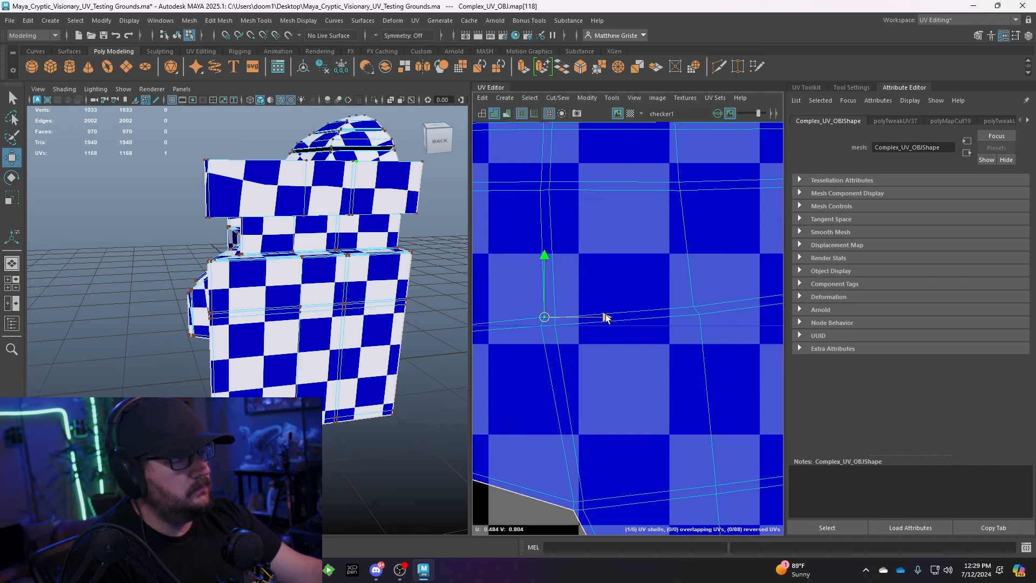
{"action": "left_click_drag", "start_coordinate": [609, 316], "coordinate": [602, 318]}
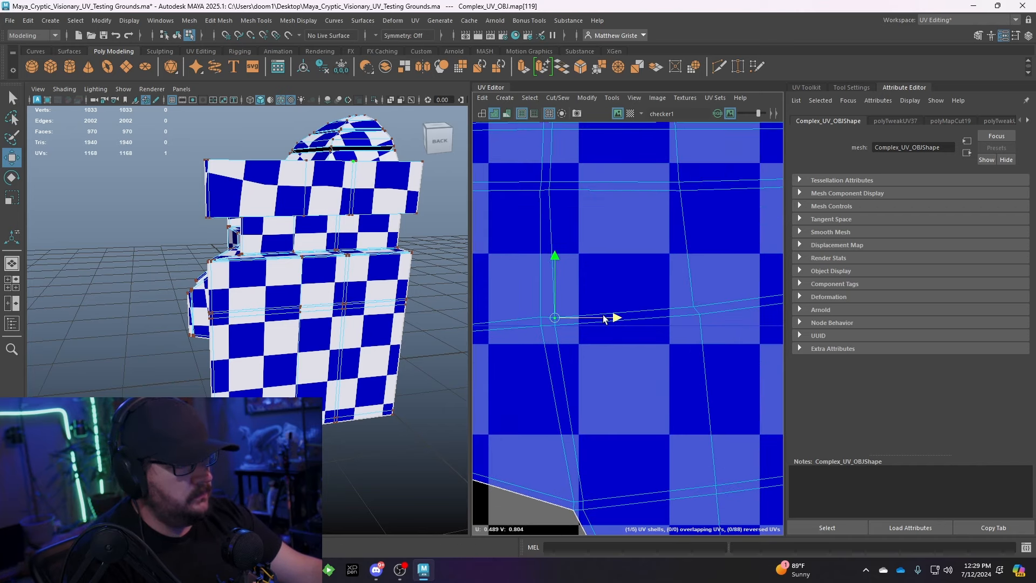
{"action": "left_click_drag", "start_coordinate": [693, 330], "coordinate": [695, 330]}
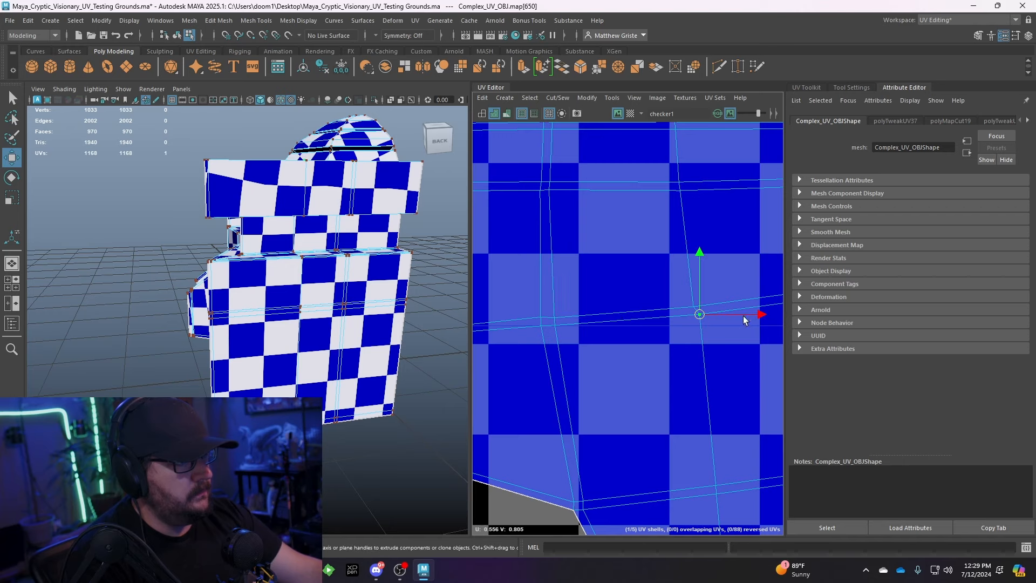
{"action": "left_click_drag", "start_coordinate": [753, 317], "coordinate": [749, 316]}
- Lower the border UVs at the slanted row's right end, straighten the double row below the notch, and raise it to V 0.804
{"action": "scroll", "coordinate": [742, 317], "scroll_direction": "down", "scroll_amount": 3}
{"action": "middle_click_drag", "start_coordinate": [708, 321], "coordinate": [635, 301], "text": "alt"}
{"action": "scroll", "coordinate": [620, 322], "scroll_direction": "down", "scroll_amount": 2}
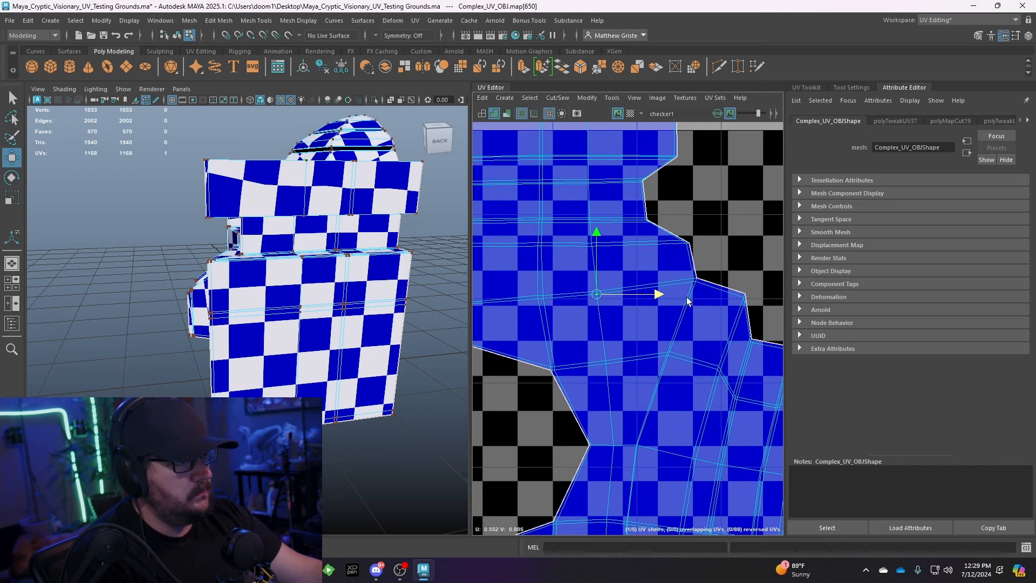
{"action": "left_click_drag", "start_coordinate": [684, 274], "coordinate": [680, 301]}
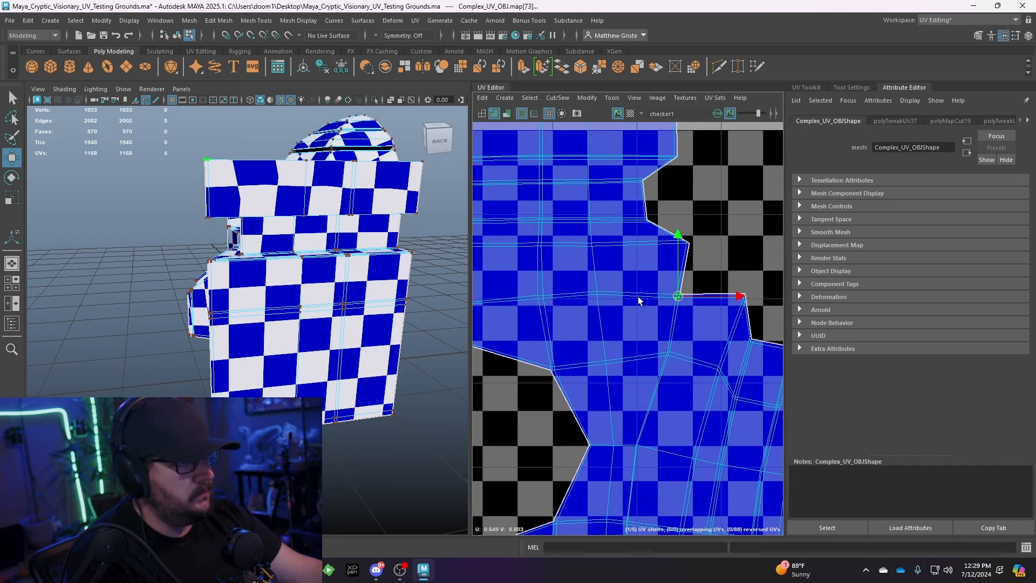
{"action": "scroll", "coordinate": [615, 301], "scroll_direction": "down", "scroll_amount": 1}
{"action": "left_click_drag", "start_coordinate": [484, 281], "coordinate": [674, 301]}
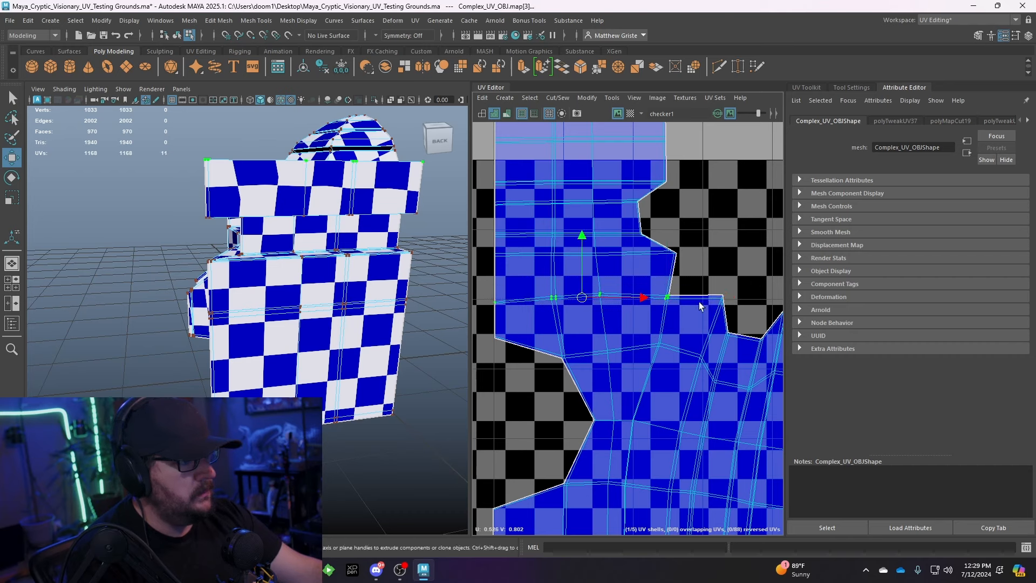
{"action": "left_click_drag", "start_coordinate": [484, 284], "coordinate": [542, 316]}
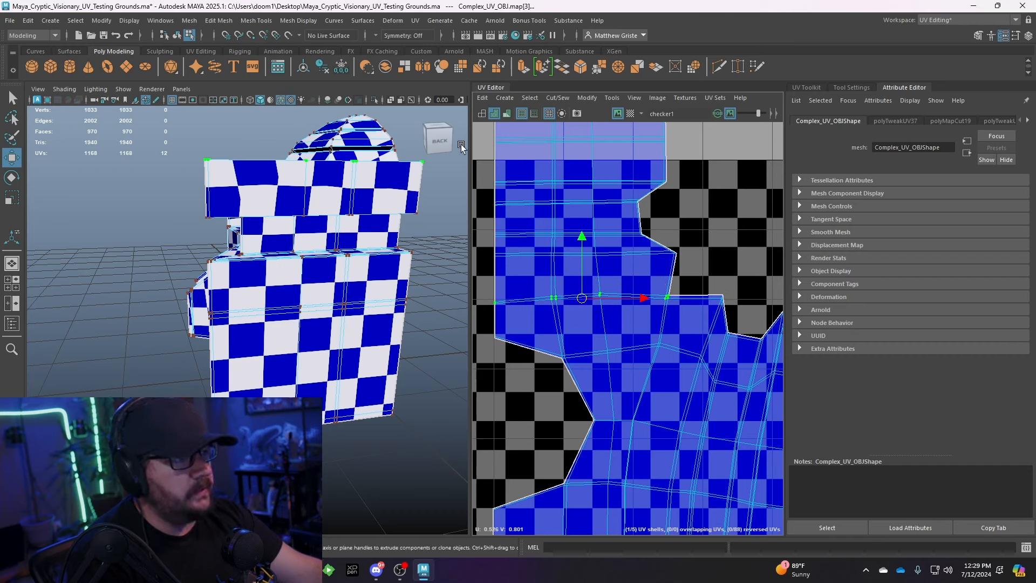
{"action": "left_click", "coordinate": [587, 98]}
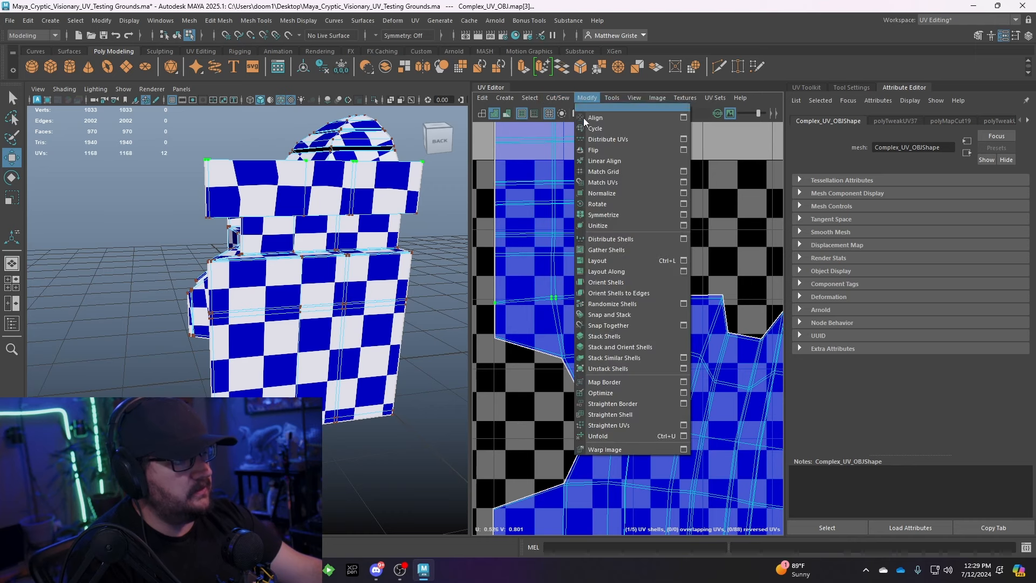
{"action": "left_click", "coordinate": [609, 425]}
{"action": "key", "text": "r"}
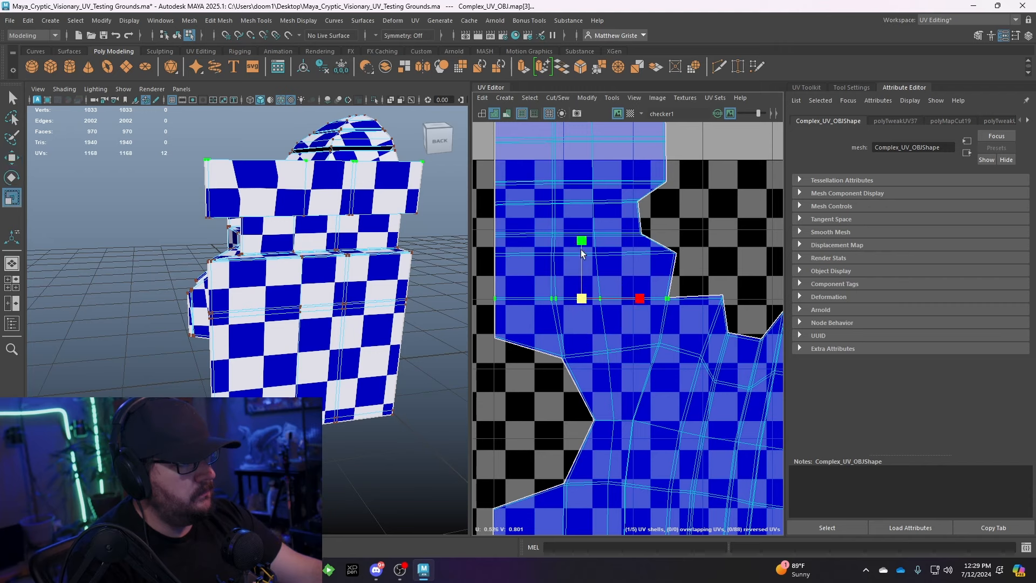
{"action": "mouse_move", "coordinate": [581, 238]}
{"action": "left_mouse_down"}
{"action": "mouse_move", "coordinate": [583, 201]}
{"action": "mouse_move", "coordinate": [581, 237]}
{"action": "left_mouse_up"}
{"action": "key", "text": "w"}
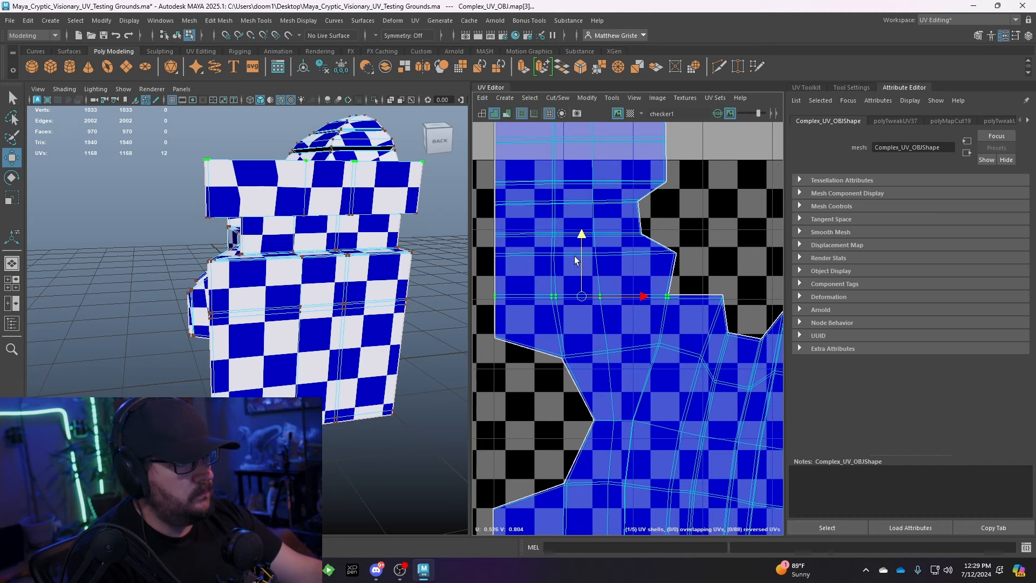
{"action": "scroll", "coordinate": [575, 261], "scroll_direction": "up", "scroll_amount": 1}
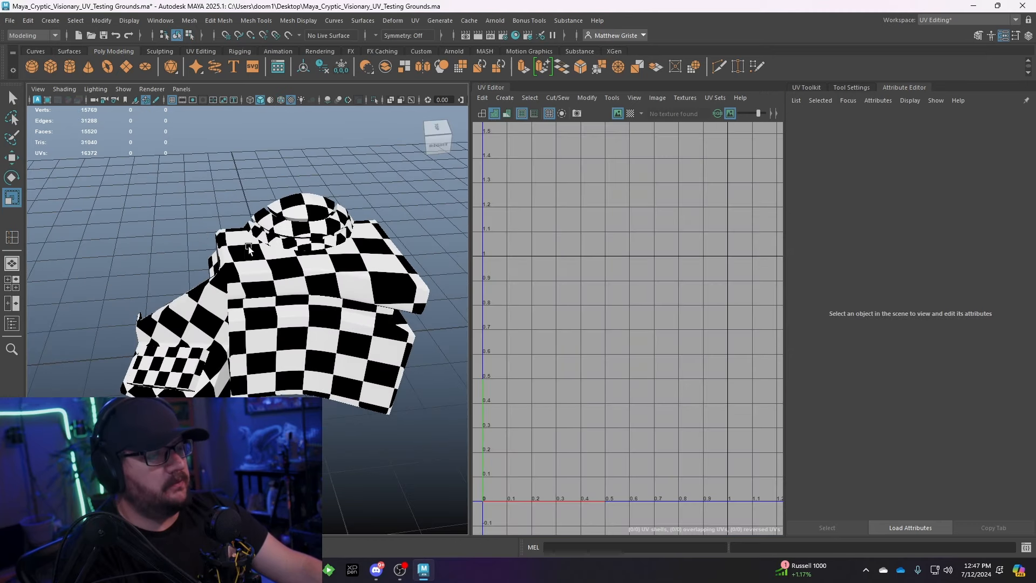
- Select the halved complex object and mirror its mesh to complete the missing side
{"action": "scroll", "coordinate": [607, 296], "scroll_direction": "down", "scroll_amount": 3}
{"action": "middle_click_drag", "start_coordinate": [607, 296], "coordinate": [647, 193], "text": "alt"}
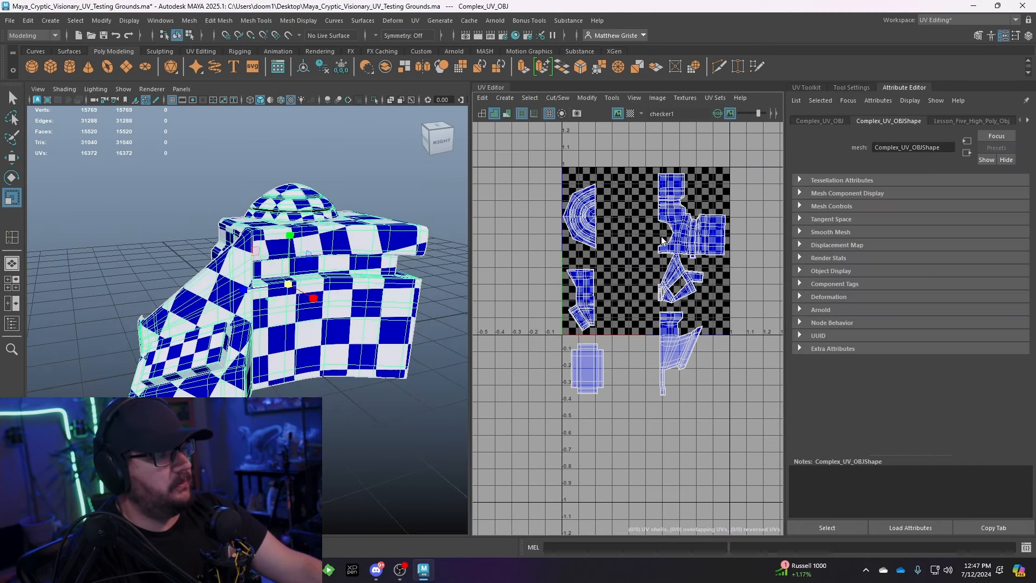
{"action": "scroll", "coordinate": [669, 240], "scroll_direction": "up", "scroll_amount": 2}
{"action": "left_click_drag", "start_coordinate": [385, 215], "coordinate": [346, 216], "text": "alt"}
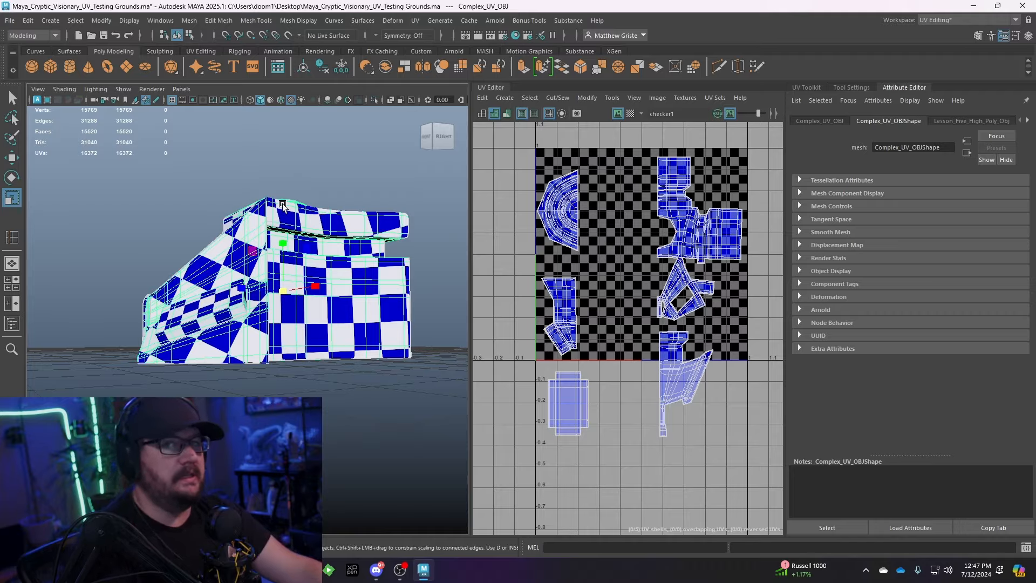
{"action": "left_click", "coordinate": [189, 21]}
{"action": "left_click", "coordinate": [215, 198]}
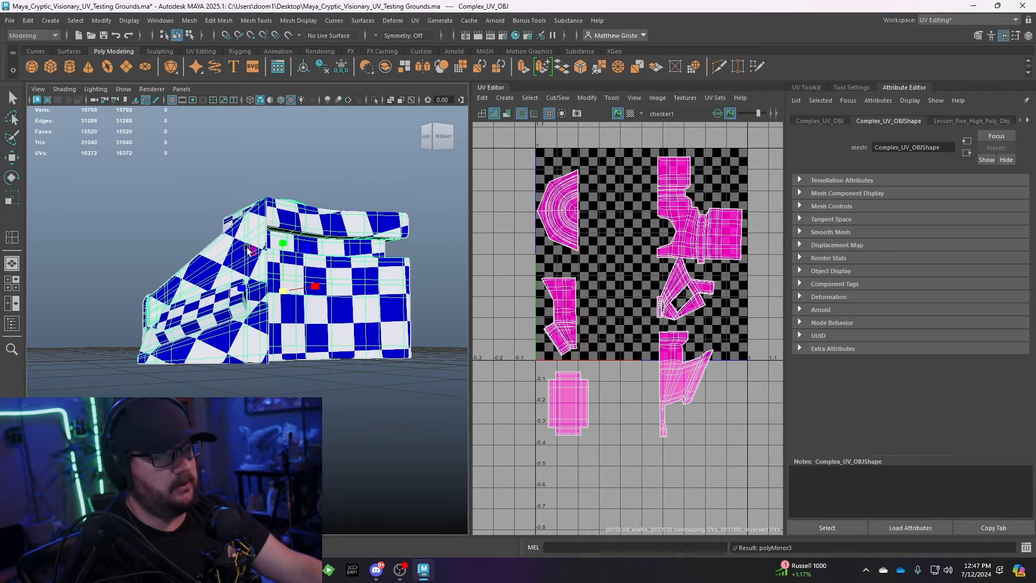
- Select the original half's faces and move their UV shells left, fully clear of the mirrored half's shells
{"action": "left_click_drag", "start_coordinate": [215, 199], "coordinate": [297, 221], "text": "alt"}
{"action": "right_click_drag", "start_coordinate": [300, 239], "coordinate": [356, 239]}
{"action": "scroll", "coordinate": [318, 324], "scroll_direction": "up", "scroll_amount": 2}
{"action": "left_click_drag", "start_coordinate": [453, 140], "coordinate": [345, 389]}
{"action": "scroll", "coordinate": [590, 357], "scroll_direction": "down", "scroll_amount": 2}
{"action": "key", "text": "w"}
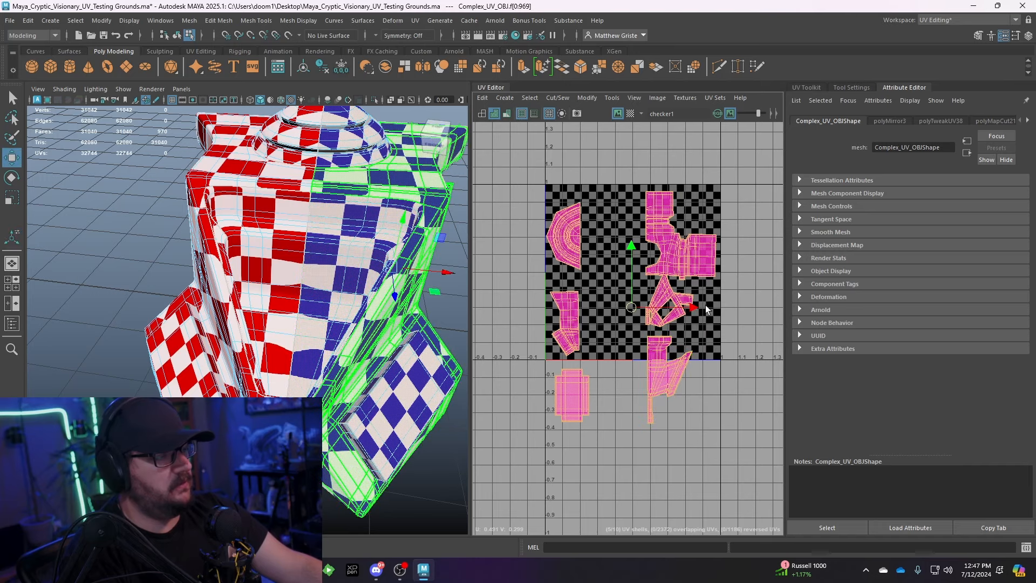
{"action": "left_click_drag", "start_coordinate": [693, 307], "coordinate": [540, 307]}
{"action": "middle_click_drag", "start_coordinate": [540, 306], "coordinate": [665, 292], "text": "alt"}
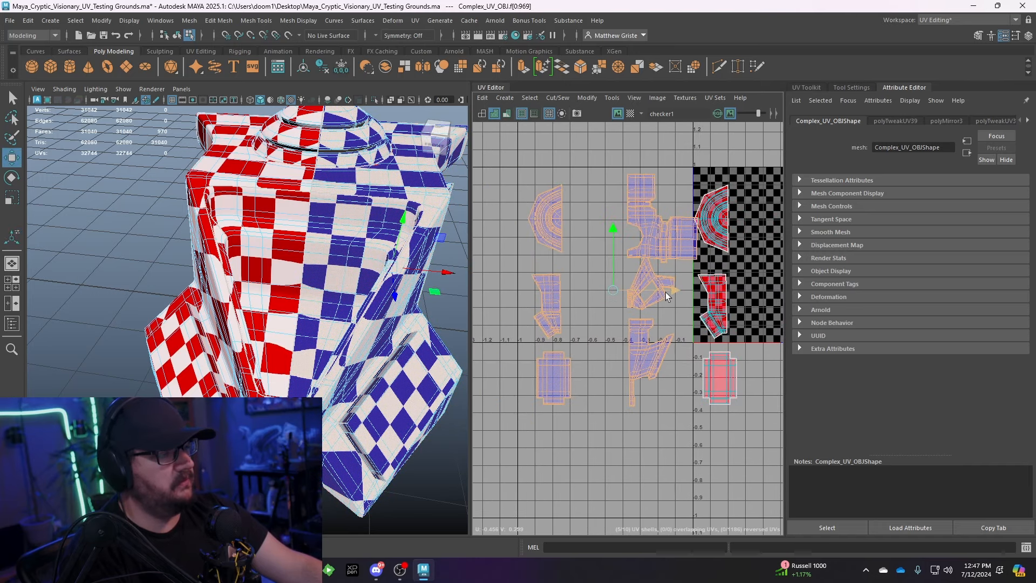
{"action": "left_click_drag", "start_coordinate": [665, 292], "coordinate": [643, 290]}
{"action": "scroll", "coordinate": [733, 263], "scroll_direction": "down", "scroll_amount": 3}
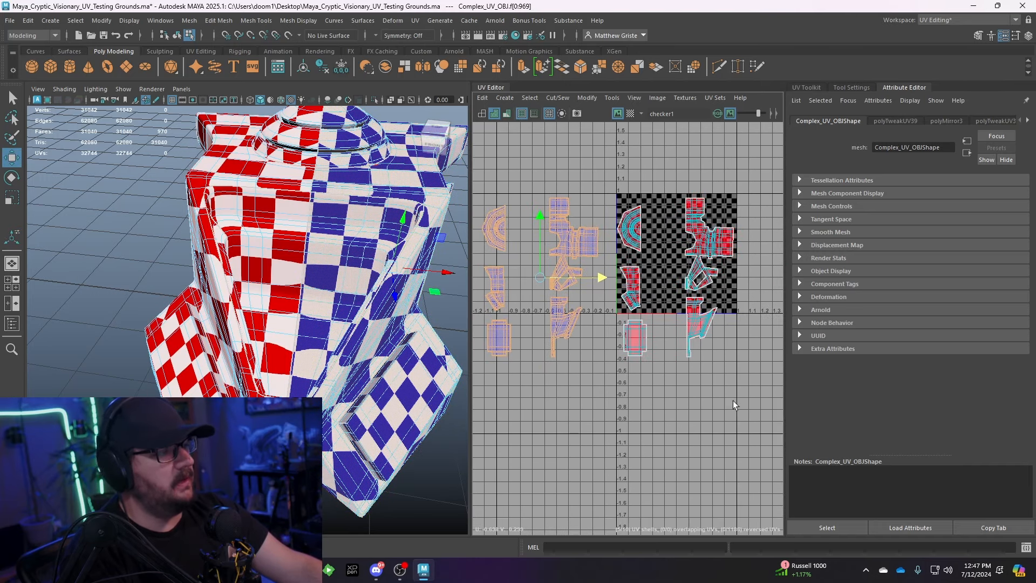
- Select the mirrored half's reversed UV shells and flip them
{"action": "left_click_drag", "start_coordinate": [733, 400], "coordinate": [629, 200]}
{"action": "scroll", "coordinate": [627, 201], "scroll_direction": "up", "scroll_amount": 2}
{"action": "left_click", "coordinate": [586, 98]}
{"action": "left_click", "coordinate": [594, 150]}
- Move the original half's main shells sideways to sit beside their flipped counterparts near the 0–1 tile
{"action": "scroll", "coordinate": [640, 254], "scroll_direction": "down", "scroll_amount": 1}
{"action": "middle_click_drag", "start_coordinate": [620, 254], "coordinate": [656, 220], "text": "alt"}
{"action": "double_click", "coordinate": [649, 199]}
{"action": "mouse_move", "coordinate": [687, 220]}
{"action": "left_mouse_down"}
{"action": "mouse_move", "coordinate": [547, 220]}
{"action": "mouse_move", "coordinate": [701, 218]}
{"action": "left_mouse_up"}
{"action": "double_click", "coordinate": [521, 217], "text": "shift"}
{"action": "double_click", "coordinate": [541, 315]}
{"action": "left_click_drag", "start_coordinate": [605, 318], "coordinate": [742, 318]}
{"action": "scroll", "coordinate": [637, 345], "scroll_direction": "down", "scroll_amount": 1}
- Move the mirrored half's dome and tapered shells left, beside their matching halves outside the tile
{"action": "double_click", "coordinate": [717, 221]}
{"action": "double_click", "coordinate": [714, 282], "text": "shift"}
{"action": "left_click_drag", "start_coordinate": [758, 252], "coordinate": [547, 254]}
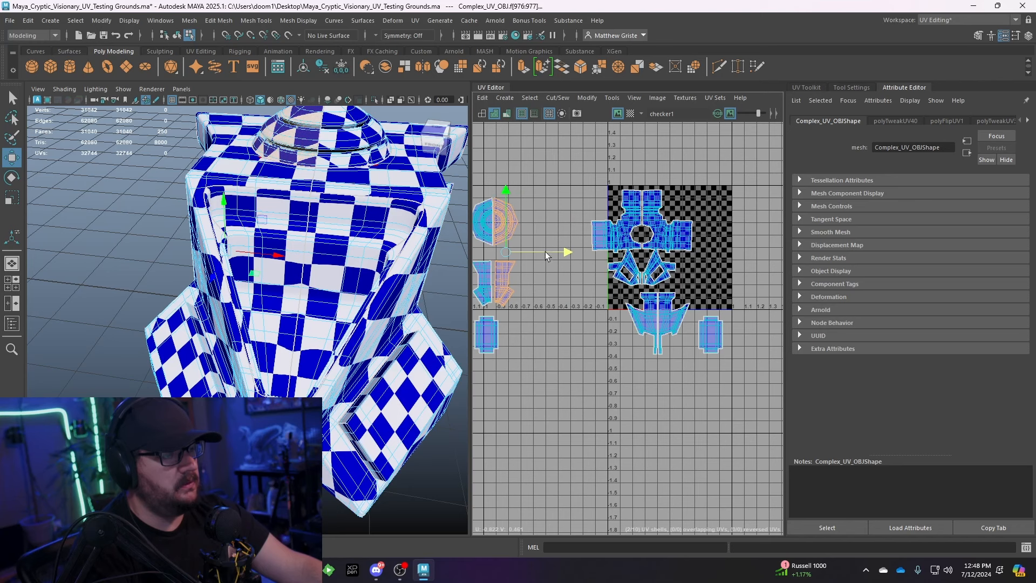
- Select the seam edges between the two dome halves and stitch them together into one shell
{"action": "middle_click_drag", "start_coordinate": [537, 228], "coordinate": [593, 242], "text": "alt"}
{"action": "scroll", "coordinate": [598, 242], "scroll_direction": "up", "scroll_amount": 4}
{"action": "scroll", "coordinate": [501, 241], "scroll_direction": "up", "scroll_amount": 6}
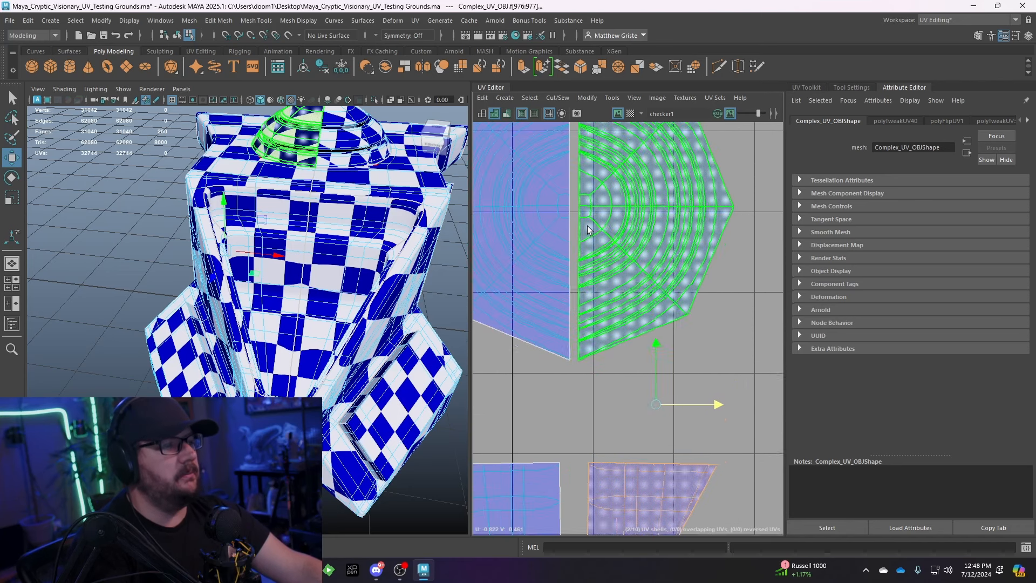
{"action": "right_click_drag", "start_coordinate": [588, 227], "coordinate": [587, 199]}
{"action": "scroll", "coordinate": [596, 335], "scroll_direction": "down", "scroll_amount": 2}
{"action": "middle_click_drag", "start_coordinate": [597, 331], "coordinate": [603, 350], "text": "alt"}
{"action": "scroll", "coordinate": [594, 237], "scroll_direction": "up", "scroll_amount": 4}
{"action": "double_click", "coordinate": [546, 232]}
{"action": "middle_click_drag", "start_coordinate": [593, 238], "coordinate": [633, 248], "text": "alt"}
{"action": "scroll", "coordinate": [617, 299], "scroll_direction": "down", "scroll_amount": 6}
{"action": "left_click", "coordinate": [557, 98]}
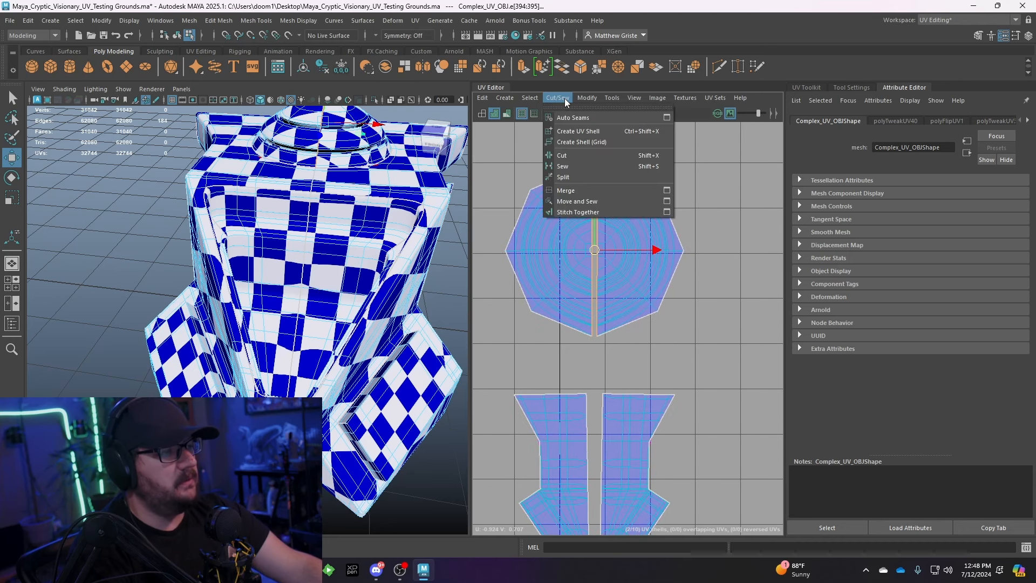
{"action": "left_click", "coordinate": [581, 212]}
- Turn off the smooth mesh preview and select the inner seam edges of the tapered shell halves below the dome
{"action": "middle_click_drag", "start_coordinate": [629, 400], "coordinate": [650, 234], "text": "alt"}
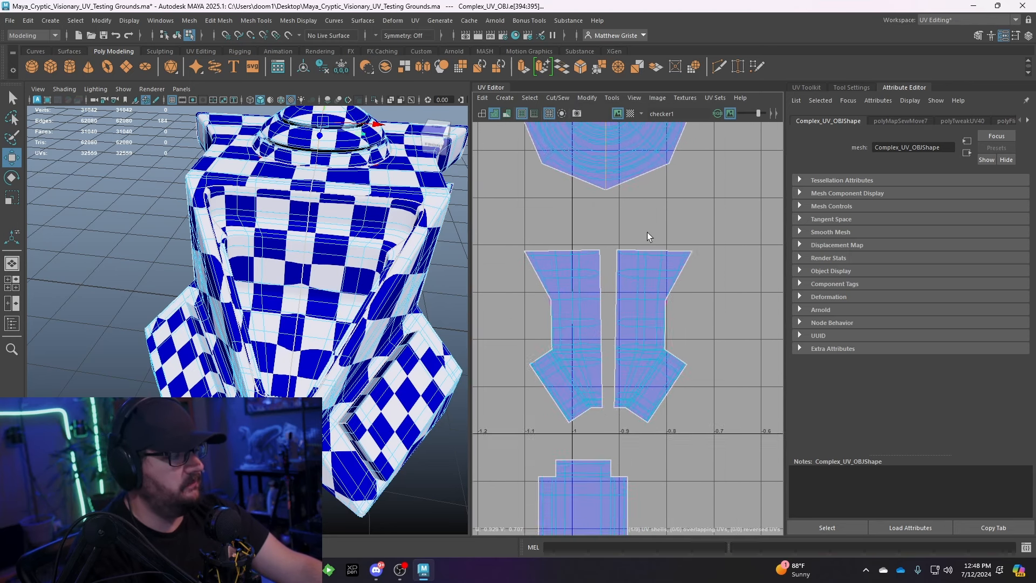
{"action": "scroll", "coordinate": [589, 263], "scroll_direction": "up", "scroll_amount": 2}
{"action": "key", "text": "1"}
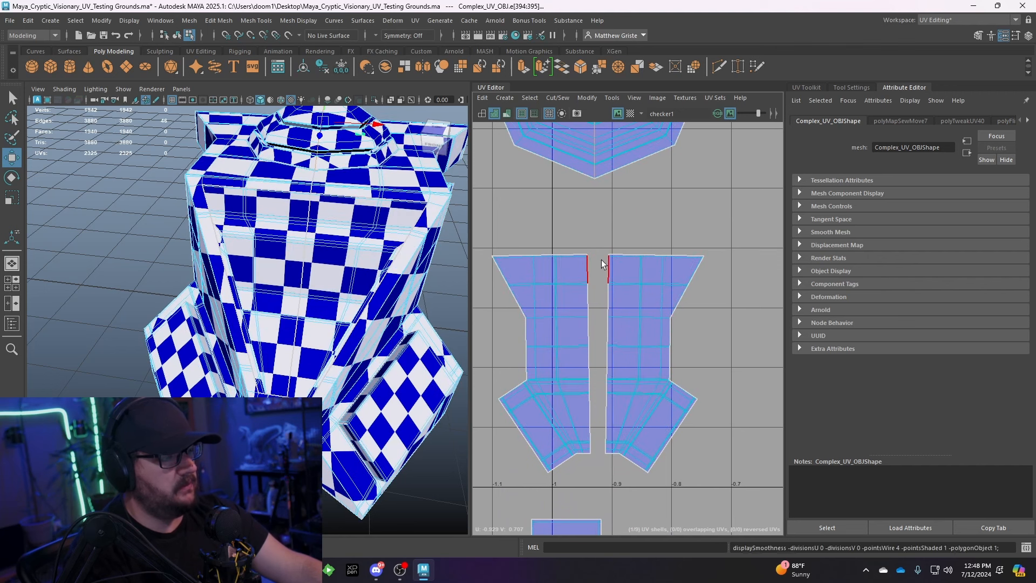
{"action": "left_click_drag", "start_coordinate": [596, 238], "coordinate": [615, 368]}
{"action": "left_click_drag", "start_coordinate": [611, 425], "coordinate": [611, 425]}
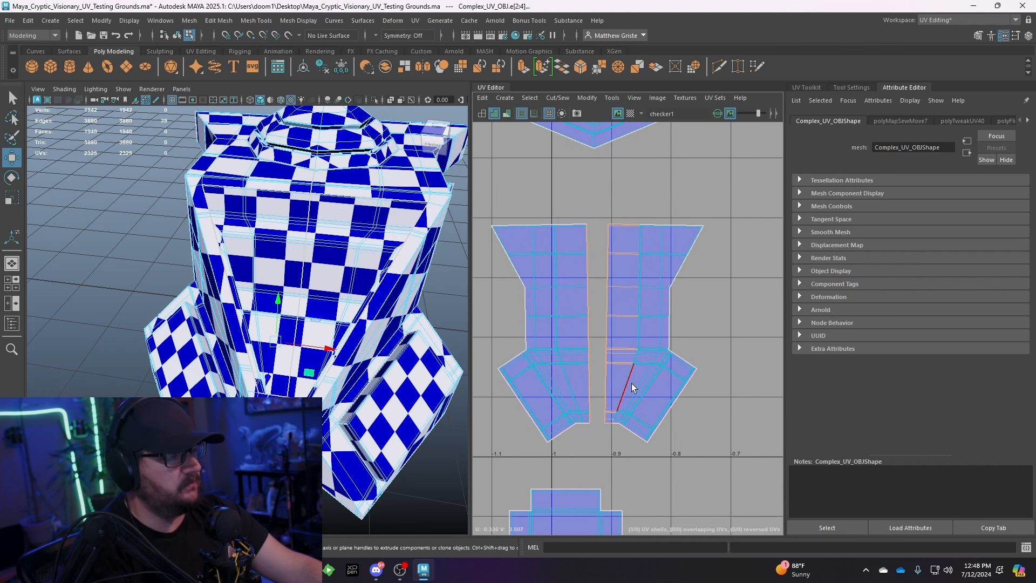
{"action": "left_click_drag", "start_coordinate": [613, 211], "coordinate": [611, 212]}
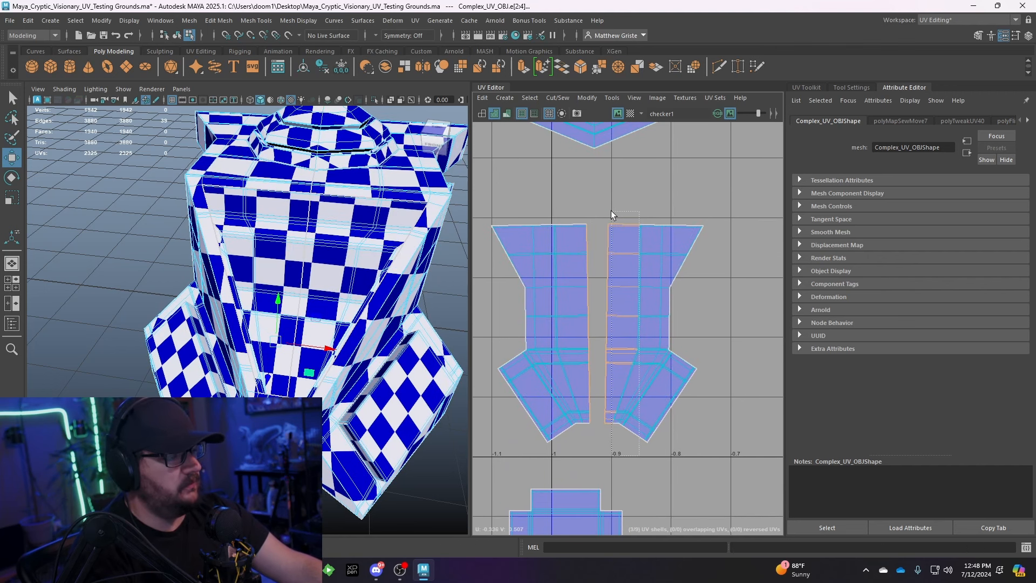
{"action": "key", "text": "w"}
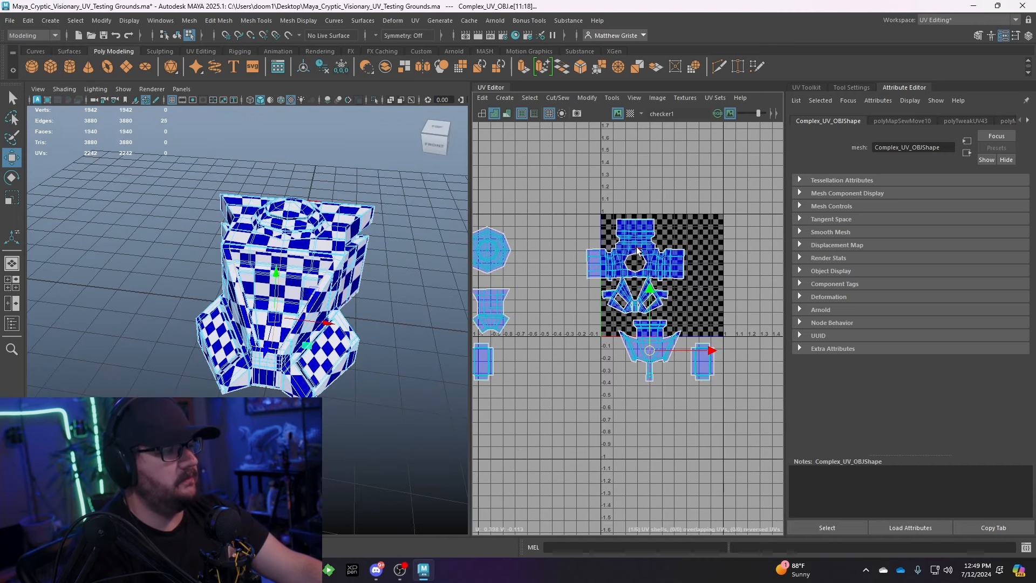
- Select the joined main shell with its attached lower arms and scale it down uniformly
{"action": "right_click_drag", "start_coordinate": [626, 237], "coordinate": [631, 235]}
{"action": "key", "text": "e"}
{"action": "key", "text": "r"}
{"action": "left_click_drag", "start_coordinate": [638, 284], "coordinate": [630, 277]}
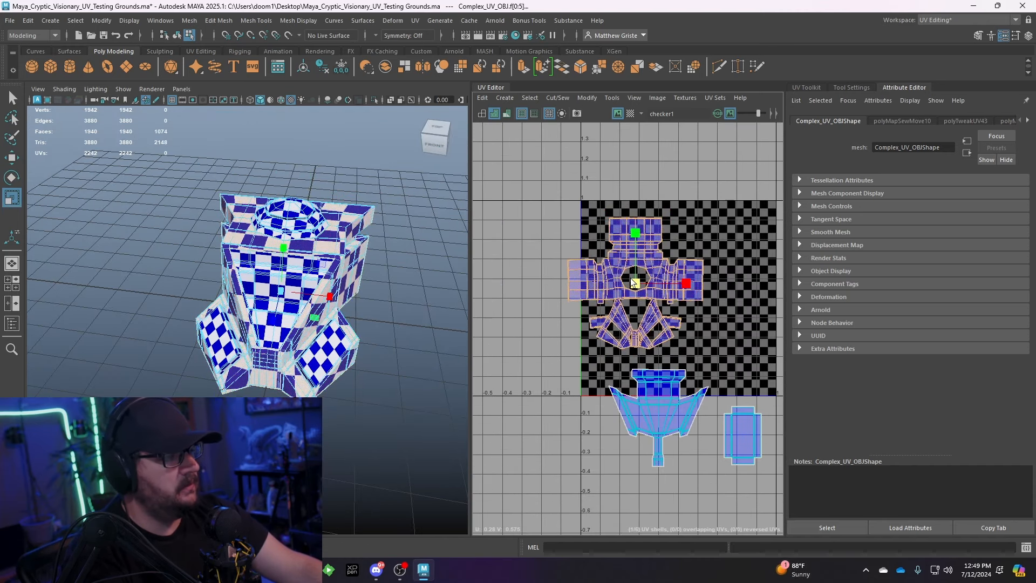
- Select all of the object's UV shells and run Layout on them with the current settings
{"action": "scroll", "coordinate": [701, 362], "scroll_direction": "down", "scroll_amount": 5}
{"action": "left_click_drag", "start_coordinate": [506, 232], "coordinate": [712, 378]}
{"action": "key", "text": "f"}
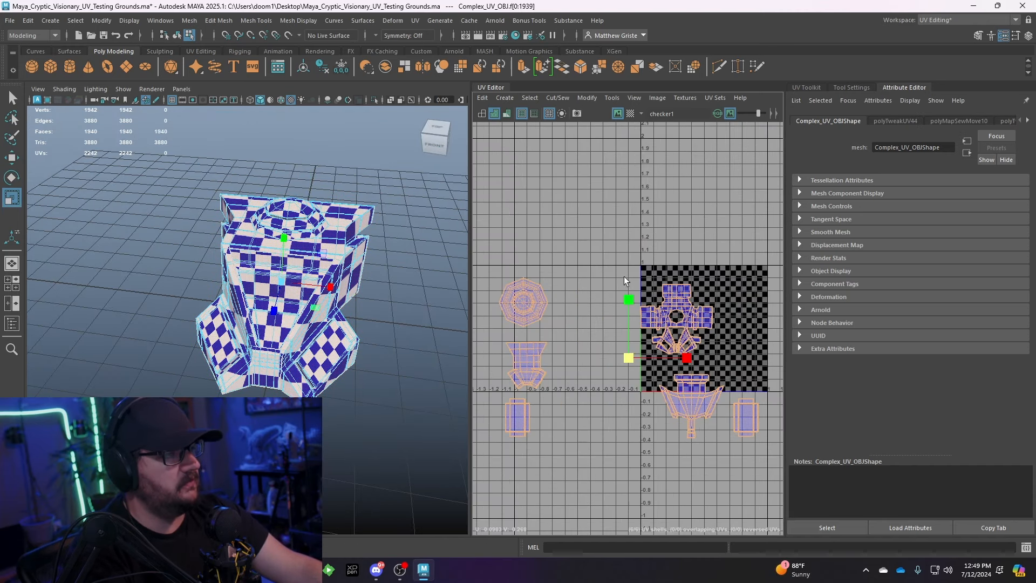
{"action": "left_click", "coordinate": [594, 99]}
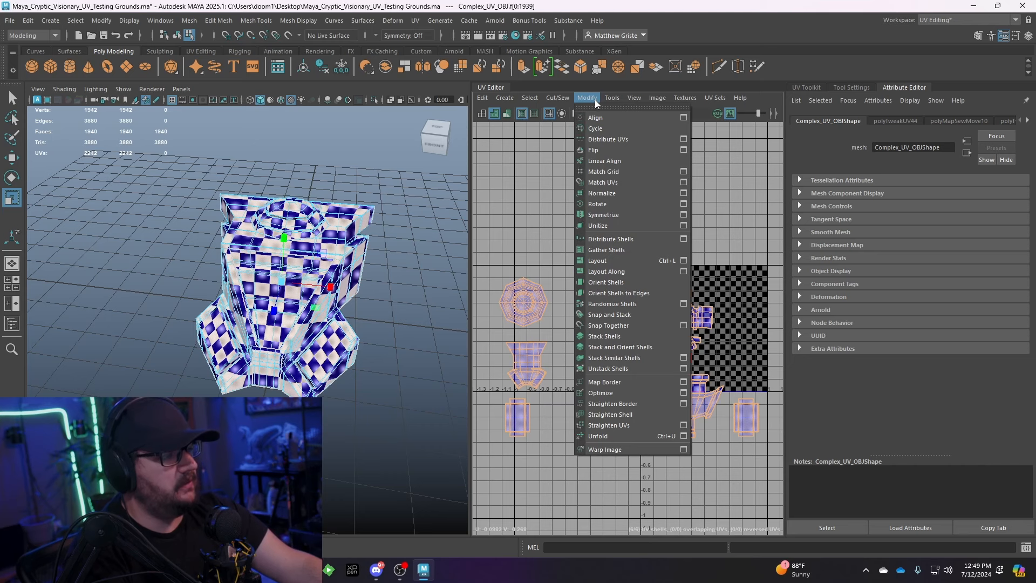
{"action": "left_click", "coordinate": [626, 260]}
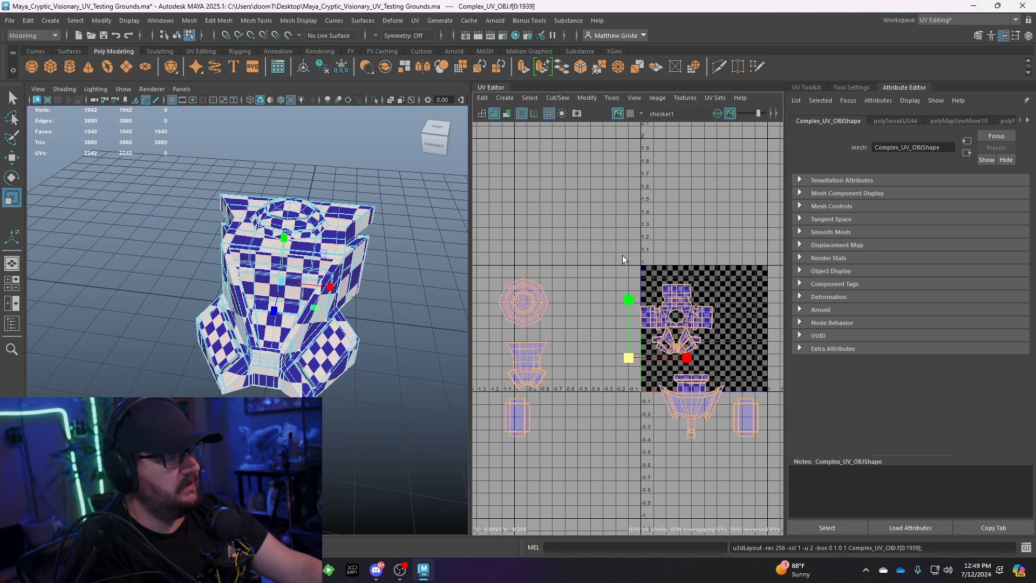
- Set the layout's Tiles U to 1, repack all shells into the single tile, and deselect them to inspect the result
{"action": "scroll", "coordinate": [760, 293], "scroll_direction": "up", "scroll_amount": 1}
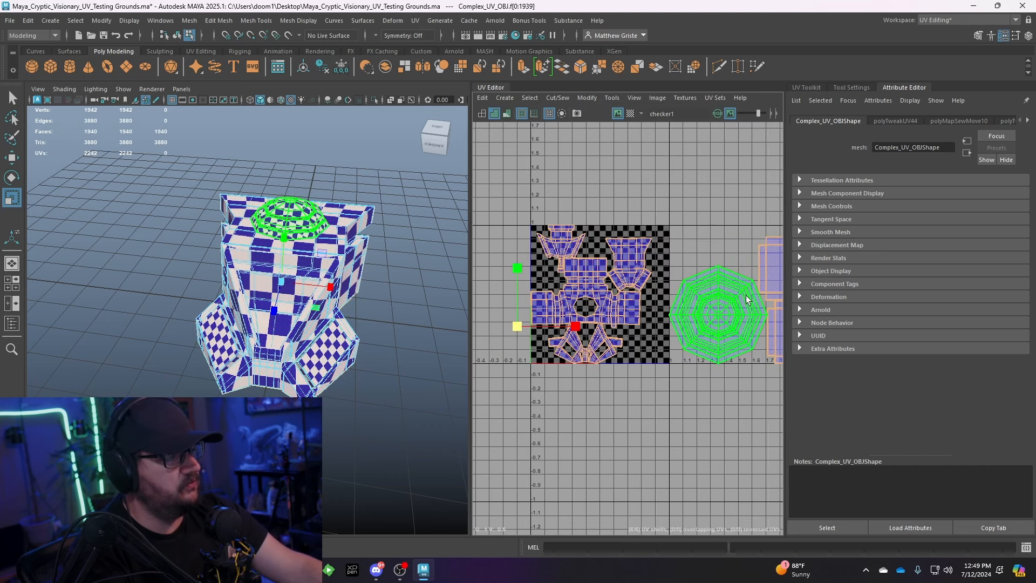
{"action": "middle_click_drag", "start_coordinate": [747, 298], "coordinate": [729, 279], "text": "alt"}
{"action": "scroll", "coordinate": [728, 280], "scroll_direction": "up", "scroll_amount": 1}
{"action": "left_click", "coordinate": [587, 98]}
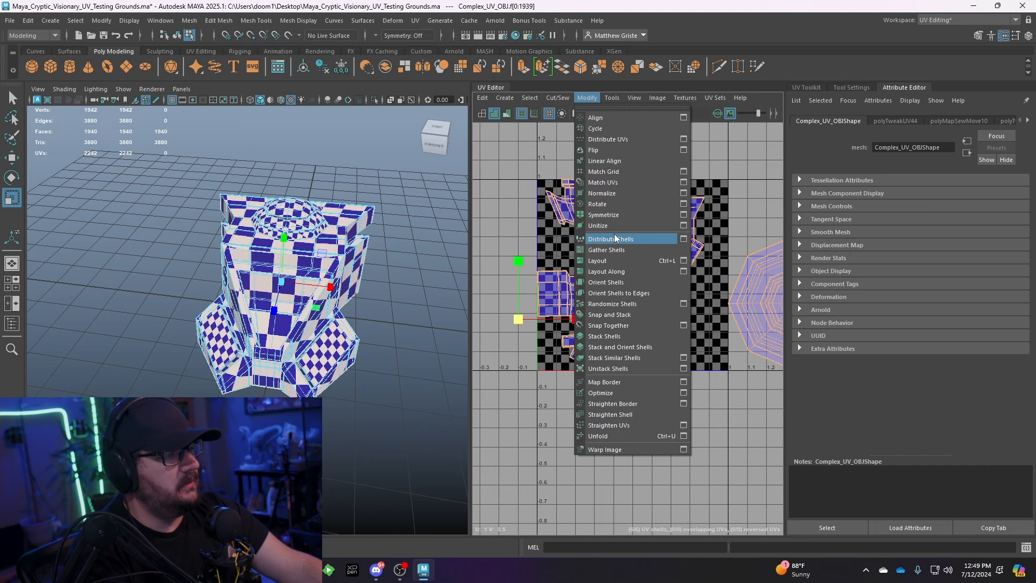
{"action": "left_click", "coordinate": [687, 261]}
{"action": "scroll", "coordinate": [825, 361], "scroll_direction": "down", "scroll_amount": 3}
{"action": "left_click_drag", "start_coordinate": [826, 362], "coordinate": [759, 371]}
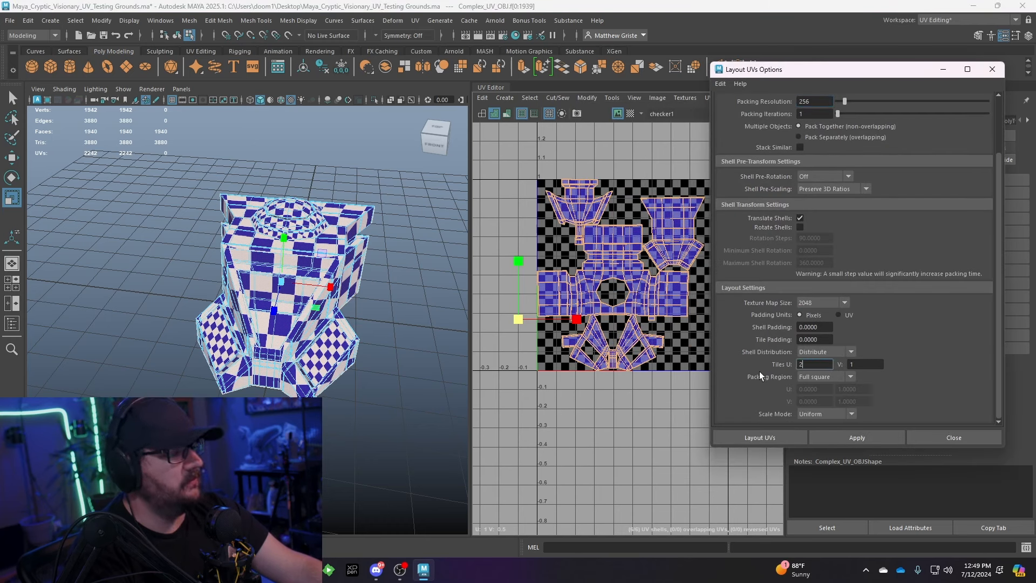
{"action": "type", "text": "1"}
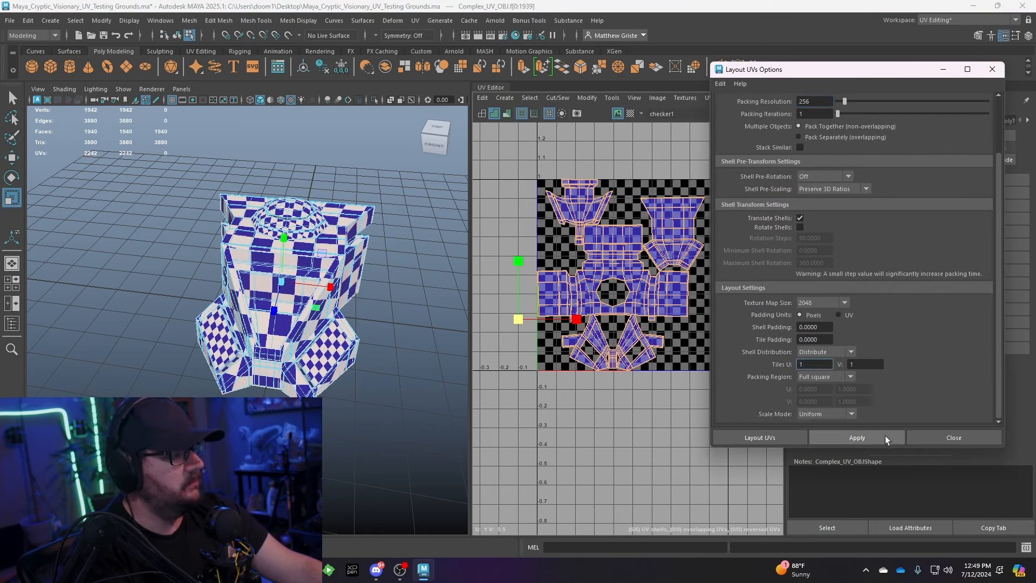
{"action": "left_click", "coordinate": [885, 436]}
{"action": "left_click", "coordinate": [934, 432]}
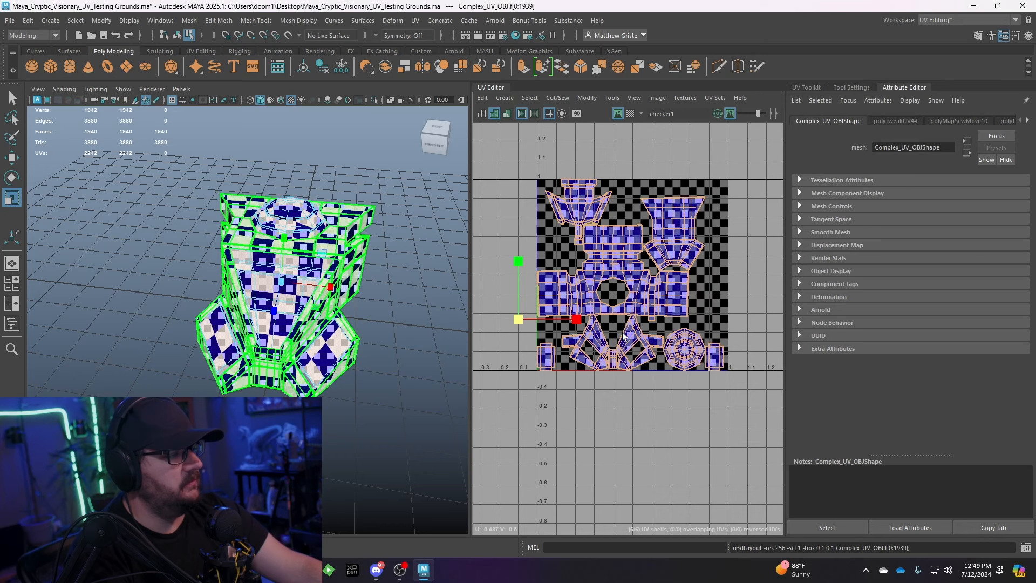
{"action": "left_click", "coordinate": [696, 319]}
{"action": "scroll", "coordinate": [675, 341], "scroll_direction": "up", "scroll_amount": 5}
{"action": "middle_click_drag", "start_coordinate": [614, 280], "coordinate": [661, 318], "text": "alt"}
{"action": "scroll", "coordinate": [647, 297], "scroll_direction": "down", "scroll_amount": 4}
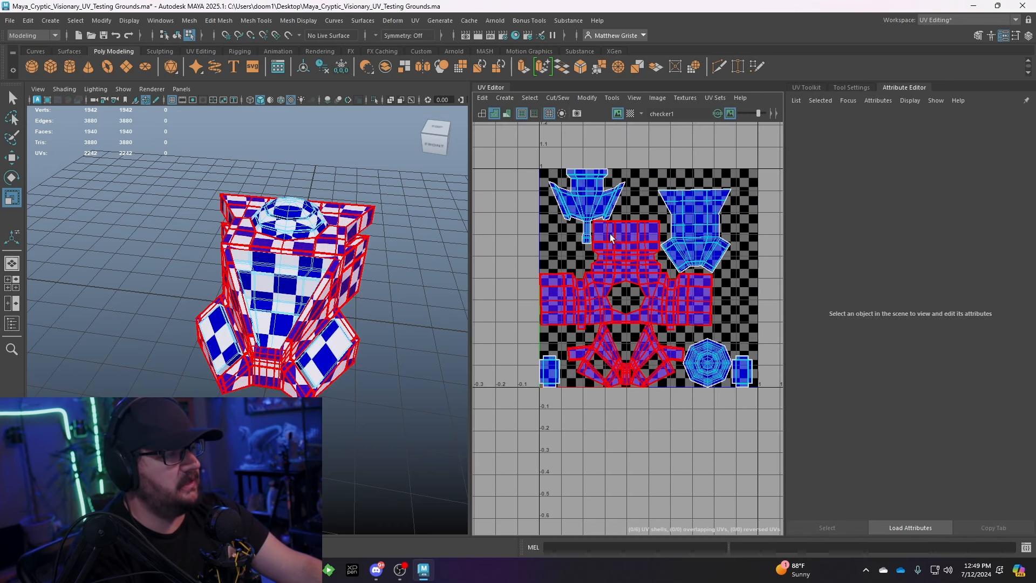
- Scale down the tapered shell with the narrow stem slightly and shift it toward the UV tile's left edge
{"action": "scroll", "coordinate": [594, 215], "scroll_direction": "up", "scroll_amount": 3}
{"action": "left_click", "coordinate": [581, 195]}
{"action": "scroll", "coordinate": [598, 221], "scroll_direction": "up", "scroll_amount": 2}
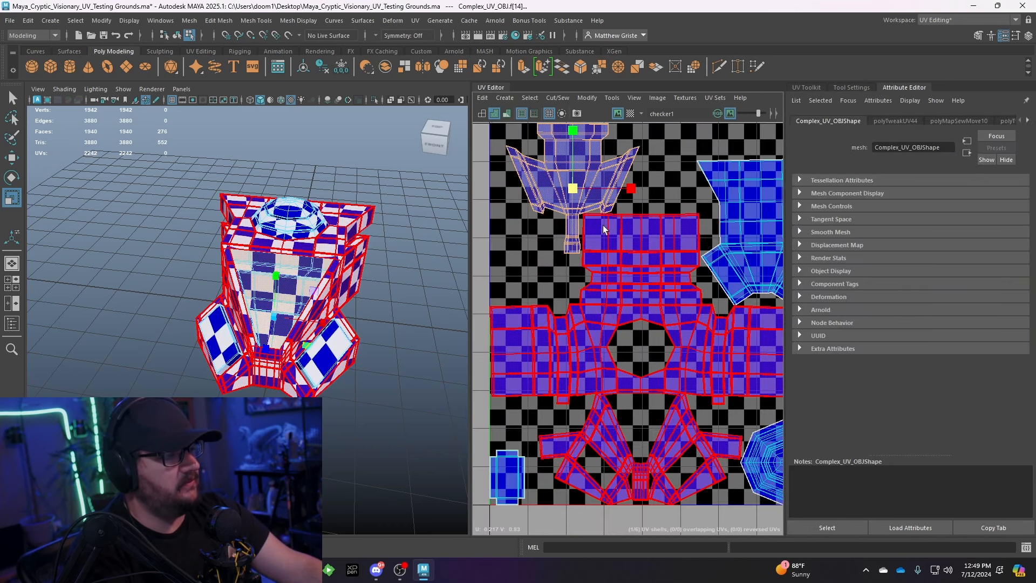
{"action": "middle_click_drag", "start_coordinate": [603, 231], "coordinate": [616, 253], "text": "alt"}
{"action": "key", "text": "w"}
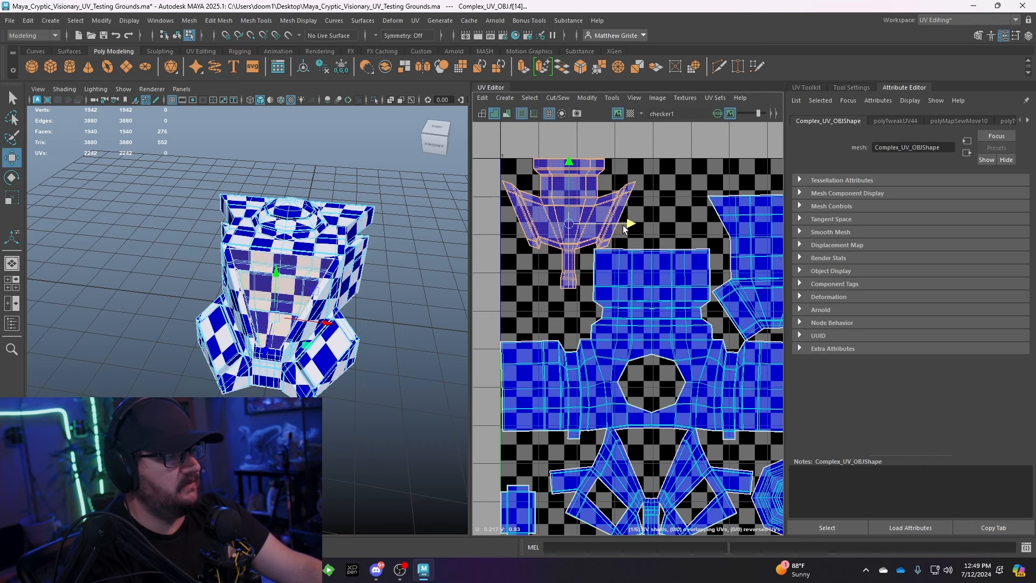
{"action": "left_click_drag", "start_coordinate": [624, 227], "coordinate": [565, 225]}
{"action": "key", "text": "r"}
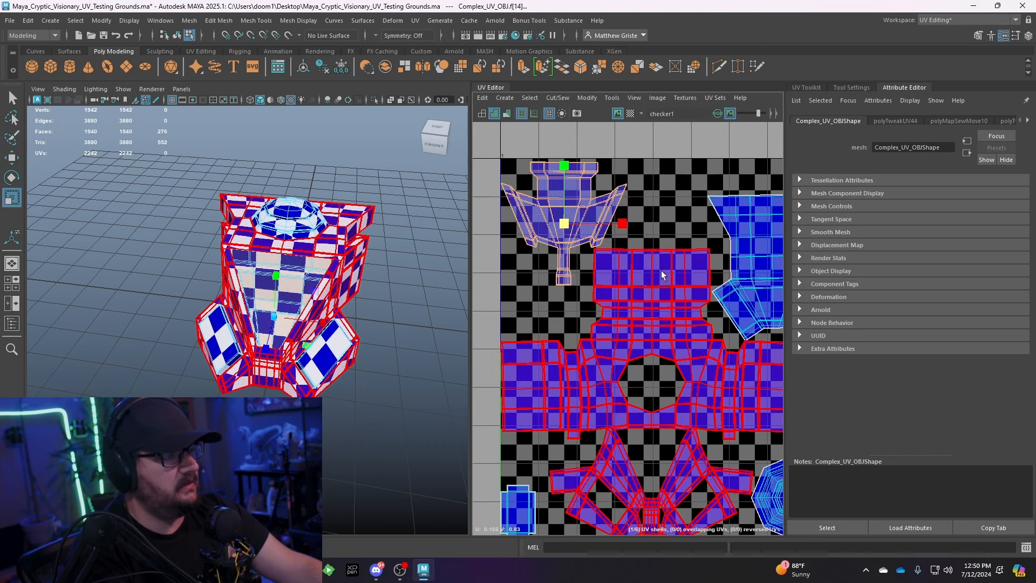
- Scale down the other tapered shell and the main shell slightly to leave more padding inside the tile
{"action": "middle_click_drag", "start_coordinate": [674, 284], "coordinate": [620, 280], "text": "alt"}
{"action": "scroll", "coordinate": [620, 280], "scroll_direction": "down", "scroll_amount": 3}
{"action": "left_click", "coordinate": [689, 289]}
{"action": "left_click_drag", "start_coordinate": [692, 271], "coordinate": [682, 272]}
{"action": "left_click", "coordinate": [620, 319]}
{"action": "left_click_drag", "start_coordinate": [602, 355], "coordinate": [596, 354]}
- Select both small rectangular shells, move them slightly away from the tile's lower border, and deselect them
{"action": "left_click", "coordinate": [518, 441]}
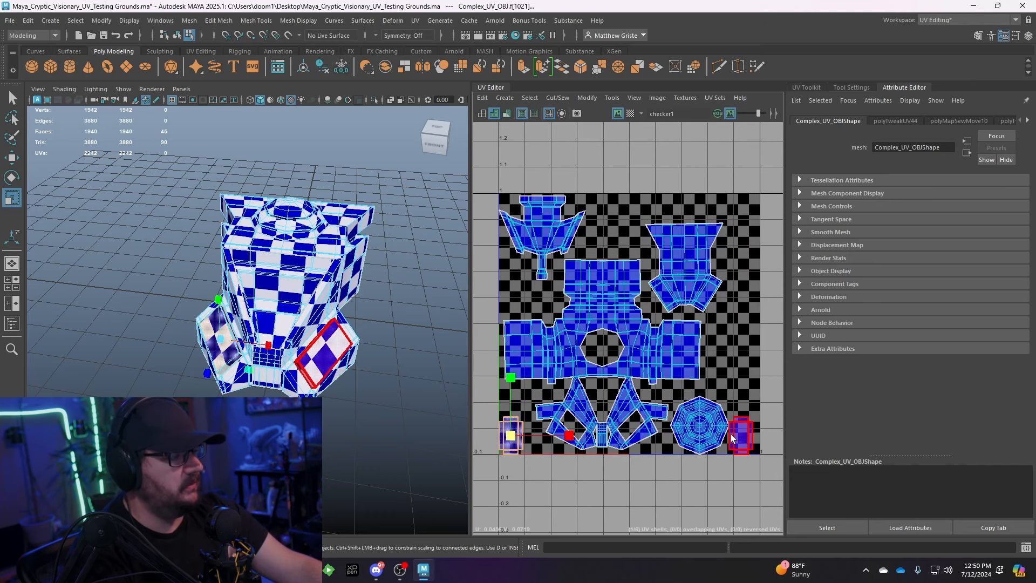
{"action": "left_click", "coordinate": [740, 437], "text": "shift"}
{"action": "key", "text": "w"}
{"action": "left_click_drag", "start_coordinate": [625, 435], "coordinate": [628, 432]}
{"action": "left_click", "coordinate": [621, 233]}
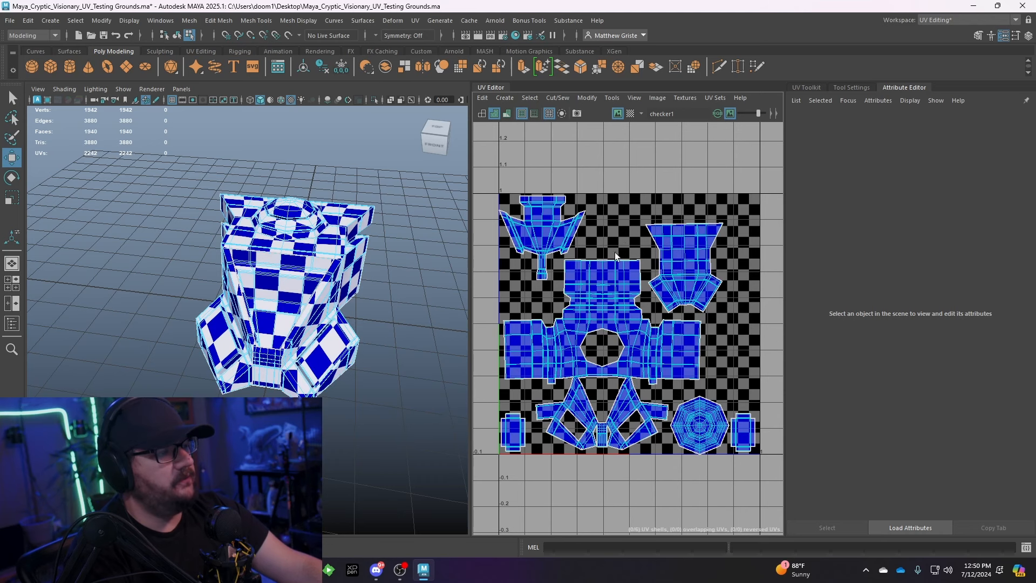
- Turn on smooth mesh preview and examine the checker pattern across the object's front and side
{"action": "left_click", "coordinate": [355, 271]}
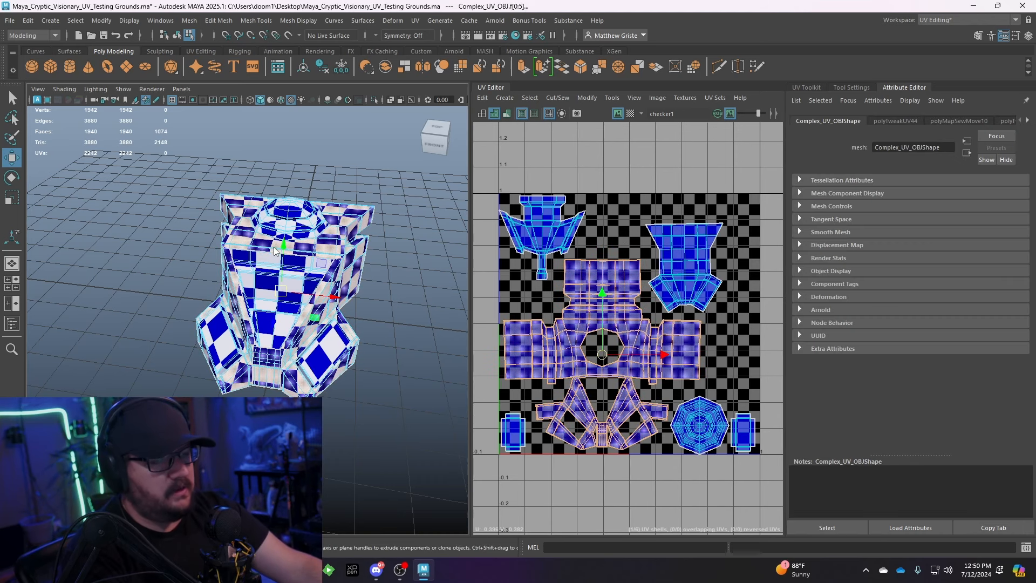
{"action": "left_click", "coordinate": [403, 307]}
{"action": "key", "text": "3"}
{"action": "left_click_drag", "start_coordinate": [403, 306], "coordinate": [326, 294], "text": "alt"}
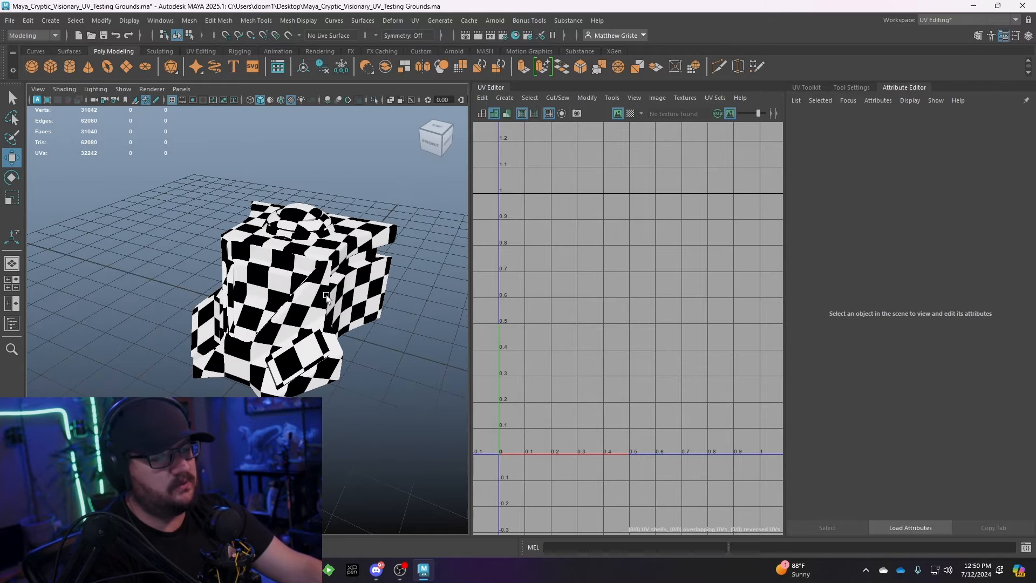
{"action": "left_click", "coordinate": [326, 293]}
{"action": "scroll", "coordinate": [327, 293], "scroll_direction": "up", "scroll_amount": 5}
{"action": "scroll", "coordinate": [329, 294], "scroll_direction": "down", "scroll_amount": 5}
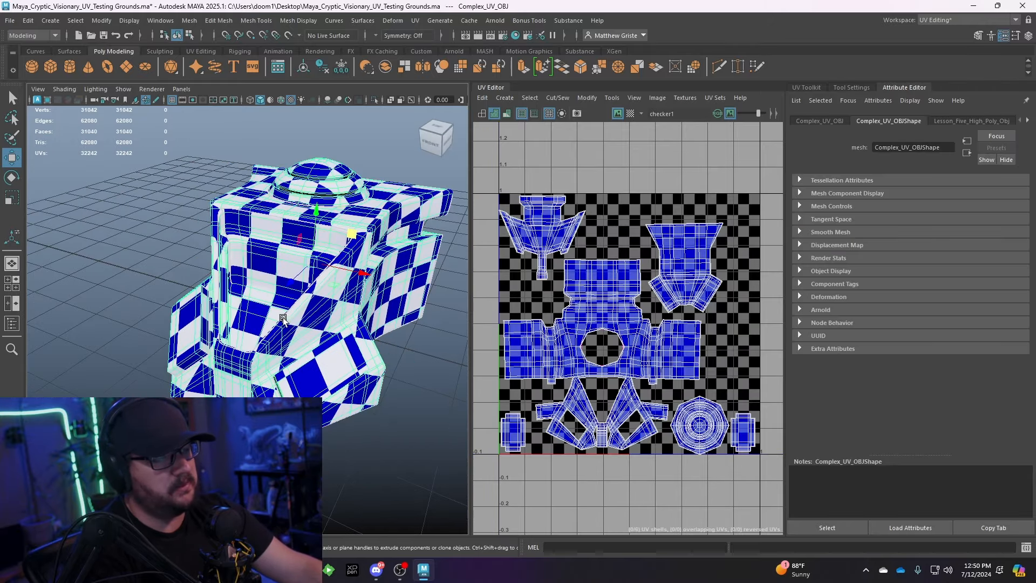
{"action": "scroll", "coordinate": [365, 296], "scroll_direction": "up", "scroll_amount": 10}
{"action": "left_click_drag", "start_coordinate": [364, 296], "coordinate": [227, 256], "text": "alt"}
{"action": "scroll", "coordinate": [269, 310], "scroll_direction": "down", "scroll_amount": 8}
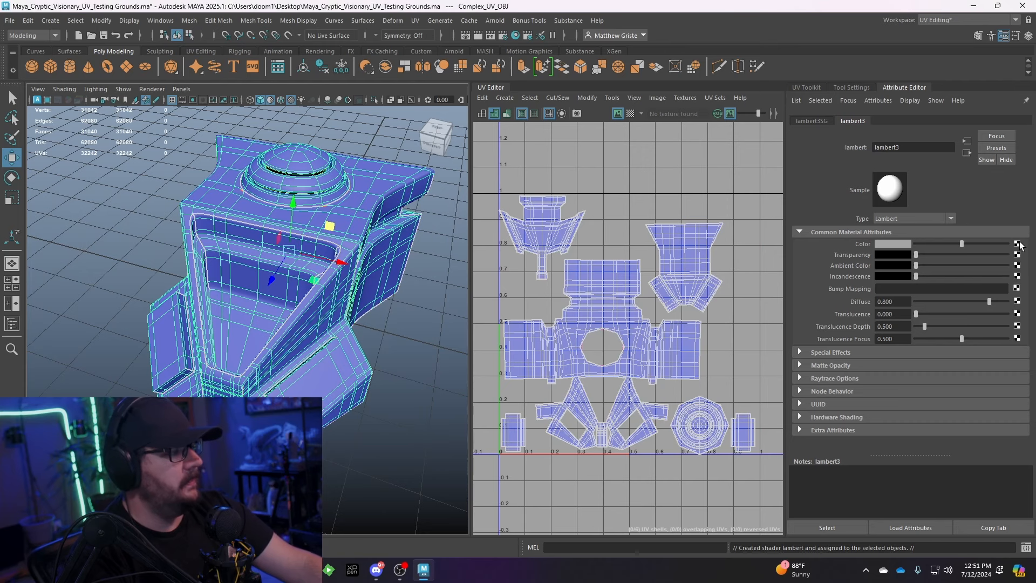
- Map a File texture to the new Lambert material's Color and browse to B:\Texture Library\UV for its image
{"action": "left_click", "coordinate": [963, 218]}
{"action": "left_click", "coordinate": [472, 244]}
{"action": "left_click", "coordinate": [1012, 271]}
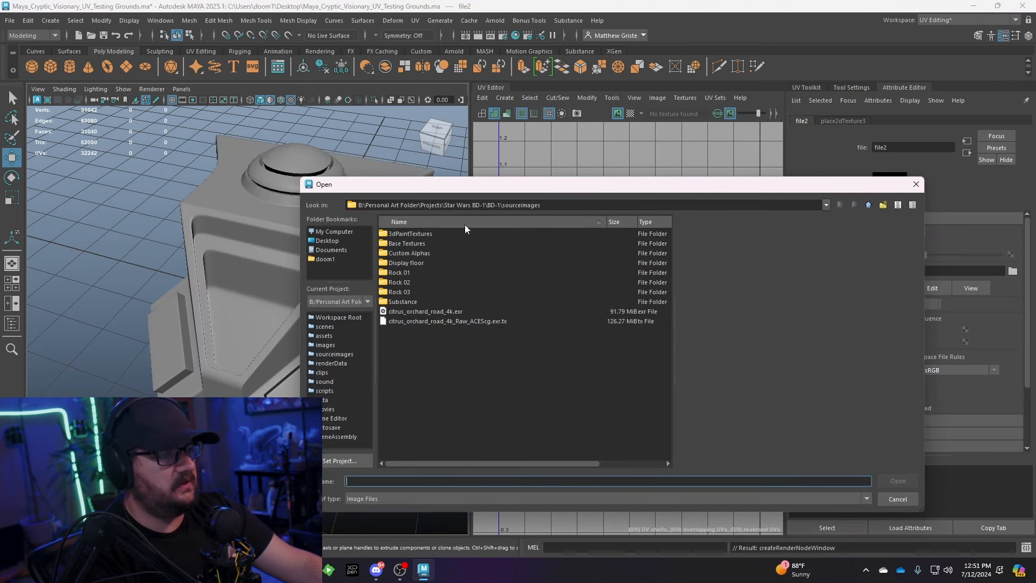
{"action": "left_click", "coordinate": [329, 238]}
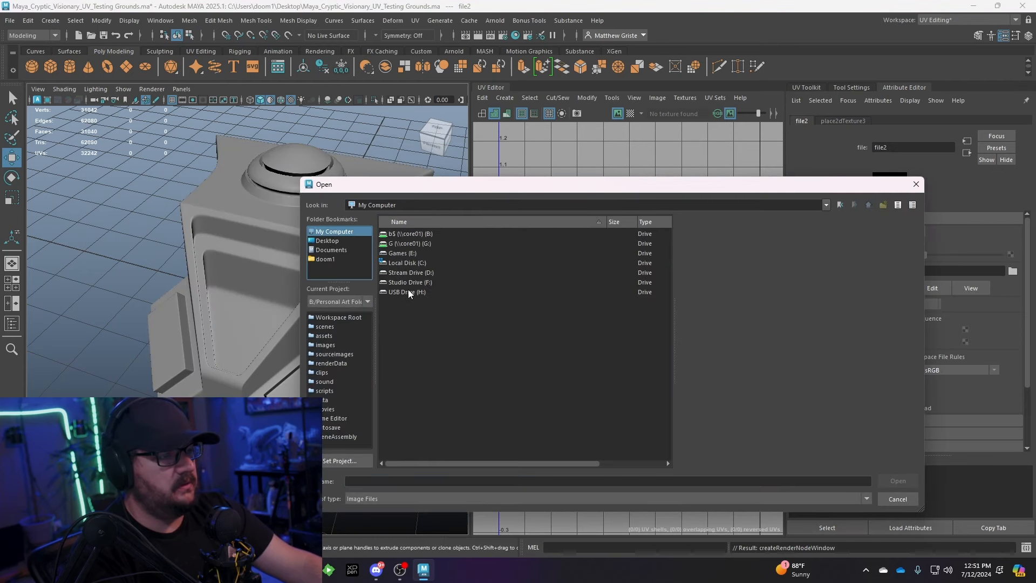
{"action": "left_click", "coordinate": [402, 236]}
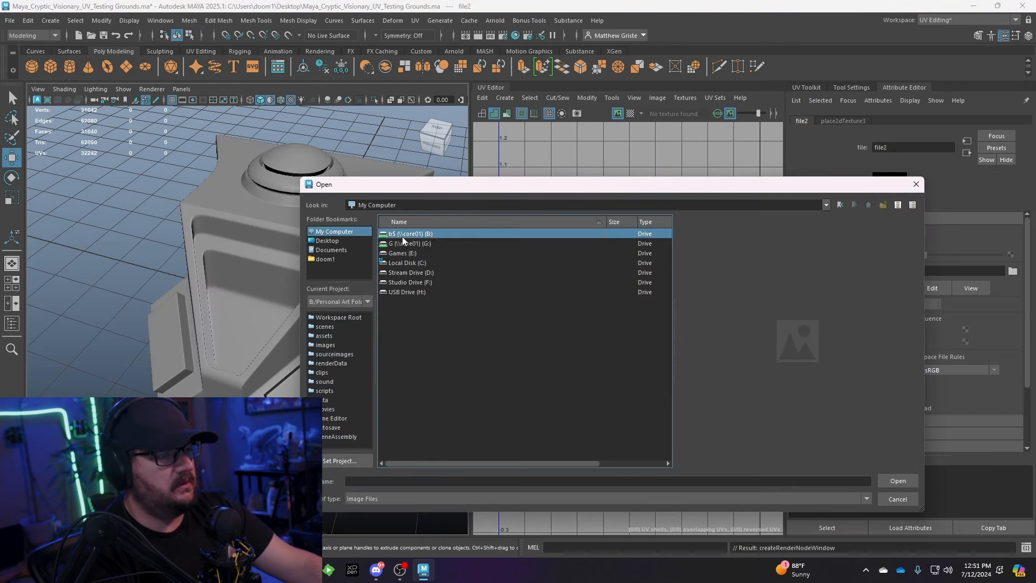
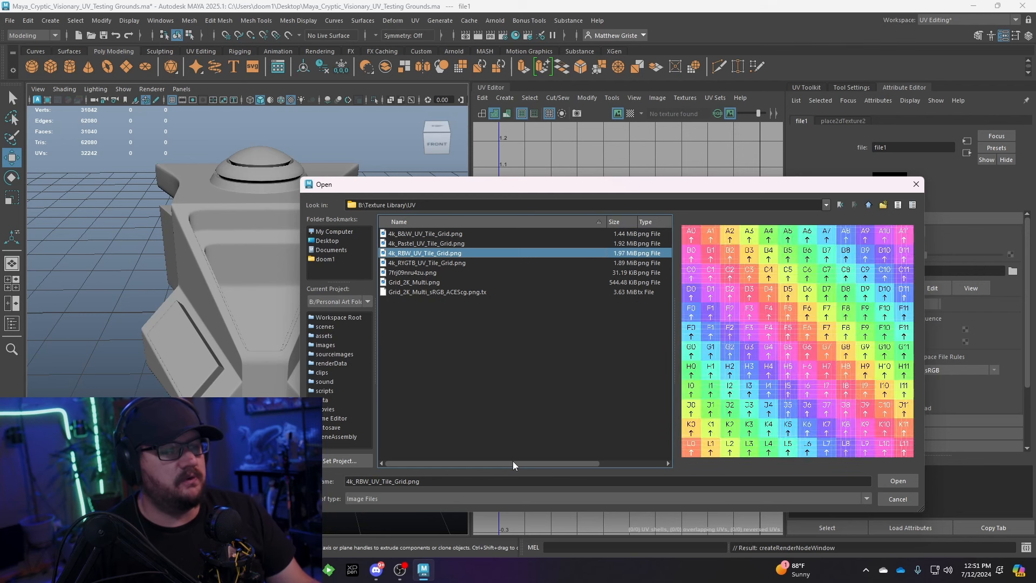
- Preview the available UV grid images and load 4k_Pastel_UV_Tile_Grid.png as the color texture
{"action": "key", "text": "Down"}
{"action": "key", "text": "Down"}
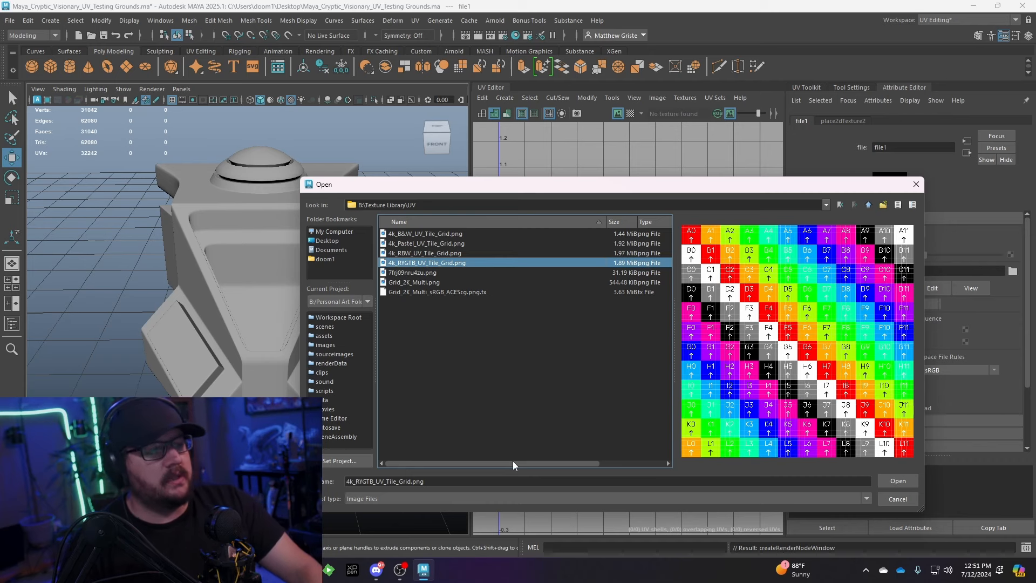
{"action": "key", "text": "Up"}
{"action": "key", "text": "Up"}
{"action": "key", "text": "Up"}
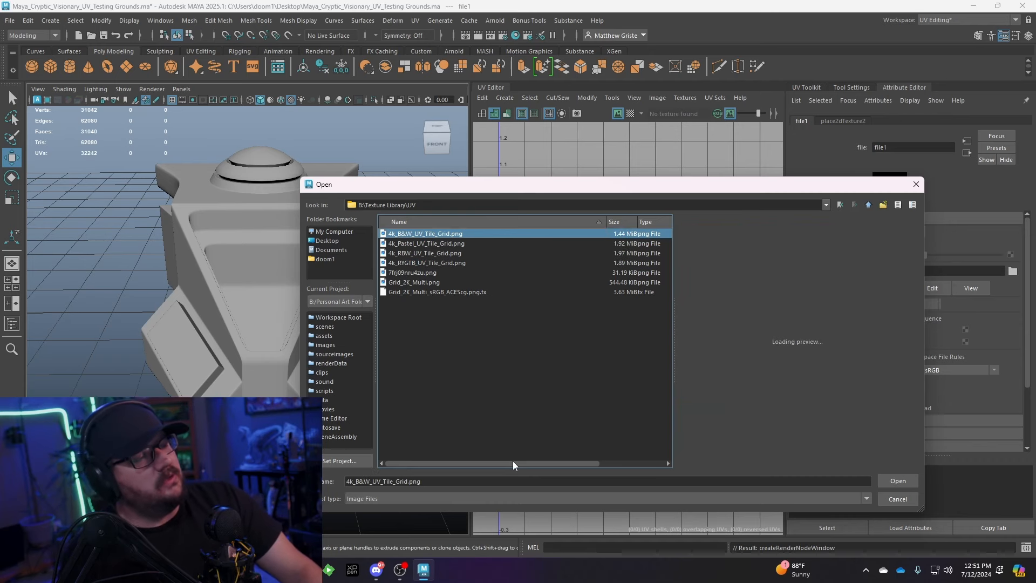
{"action": "key", "text": "Down"}
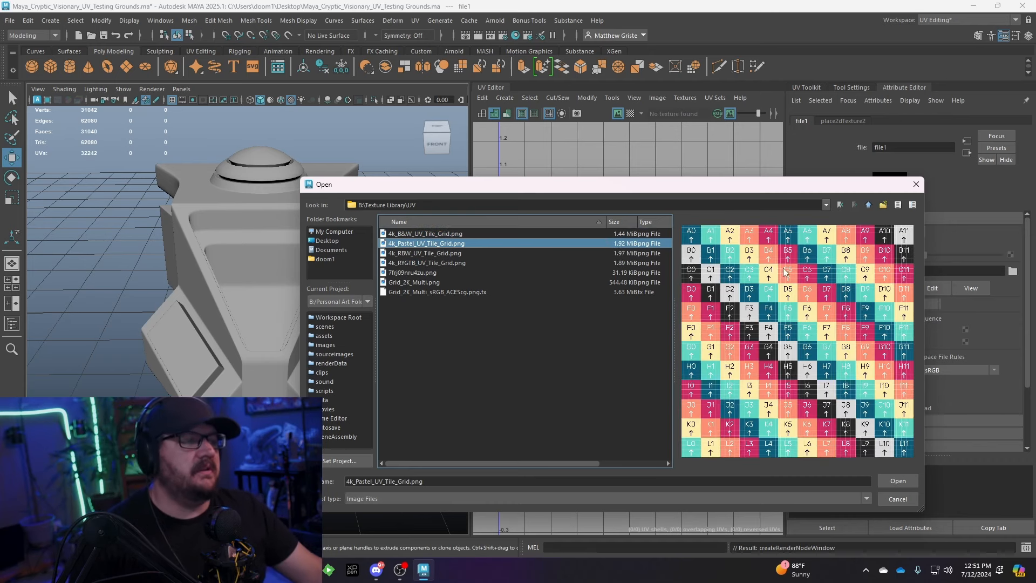
{"action": "left_click", "coordinate": [898, 480]}
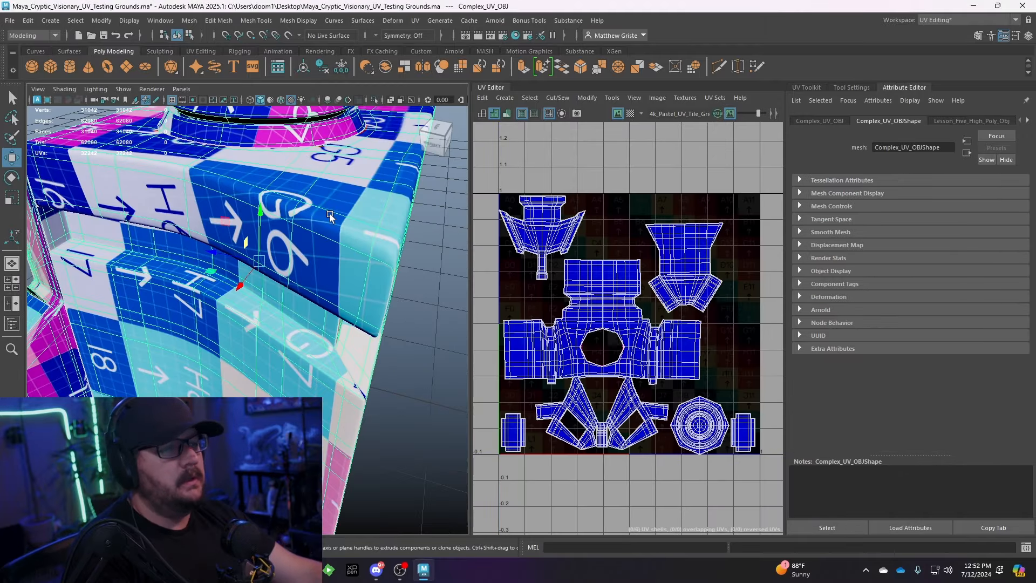
- Turn off smooth mesh preview and insert supporting edge loops near the corner of the upper rim
{"action": "left_click_drag", "start_coordinate": [329, 213], "coordinate": [273, 213], "text": "alt"}
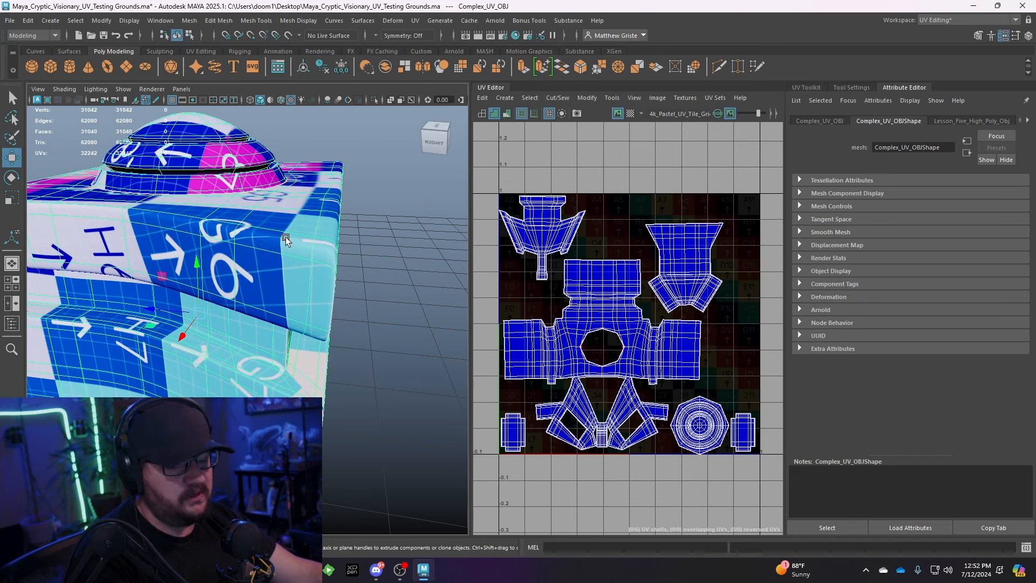
{"action": "key", "text": "1"}
{"action": "scroll", "coordinate": [324, 216], "scroll_direction": "up", "scroll_amount": 4}
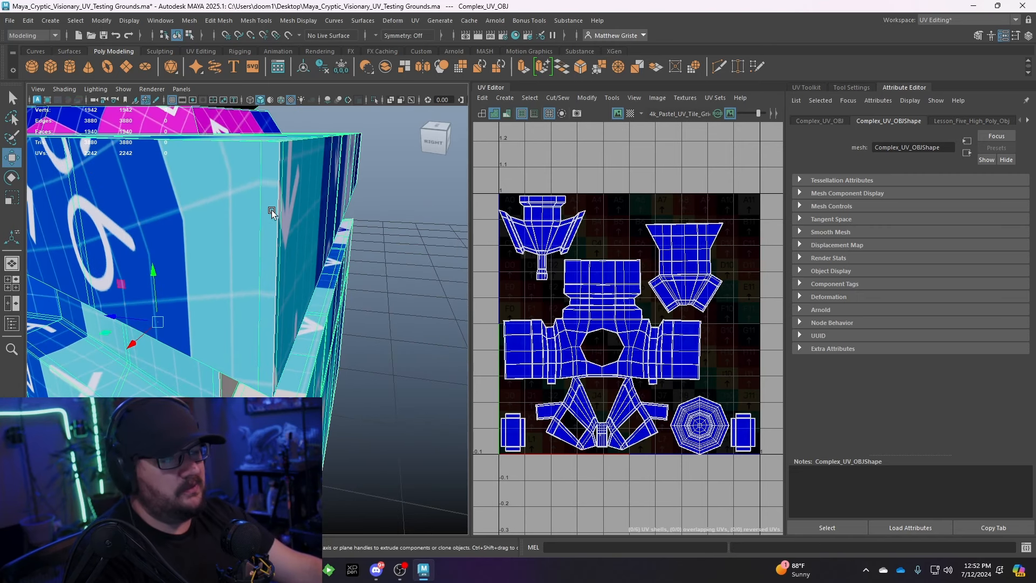
{"action": "scroll", "coordinate": [296, 219], "scroll_direction": "up", "scroll_amount": 2}
{"action": "left_click", "coordinate": [256, 19]}
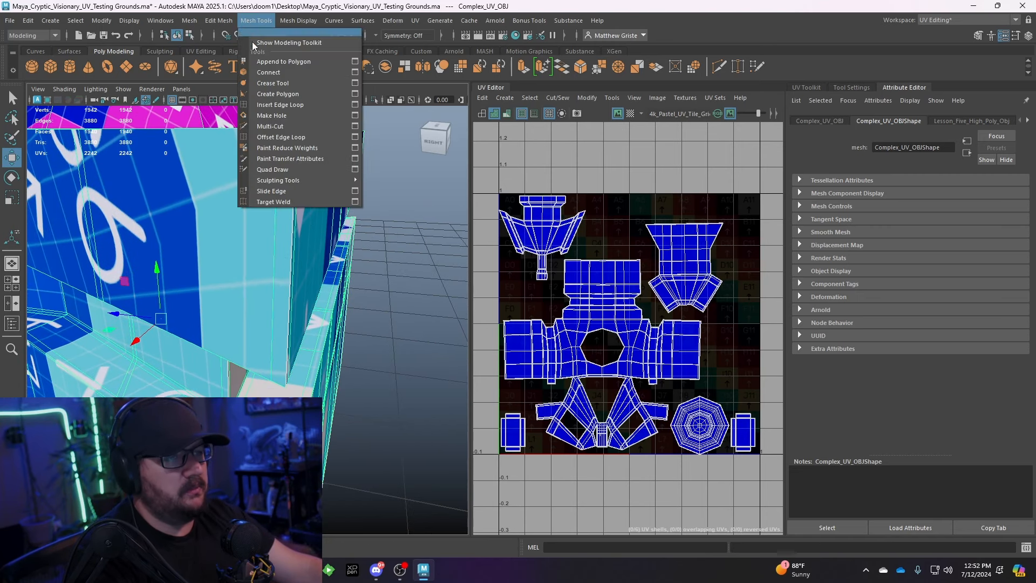
{"action": "left_click", "coordinate": [274, 107]}
{"action": "left_click", "coordinate": [294, 153]}
{"action": "left_click", "coordinate": [226, 270]}
- Insert an edge loop beside the front recess's upper corner, exit the tool, and turn on smooth mesh preview
{"action": "left_click_drag", "start_coordinate": [293, 154], "coordinate": [290, 273], "text": "alt"}
{"action": "scroll", "coordinate": [290, 273], "scroll_direction": "up", "scroll_amount": 3}
{"action": "scroll", "coordinate": [291, 267], "scroll_direction": "down", "scroll_amount": 3}
{"action": "scroll", "coordinate": [292, 260], "scroll_direction": "up", "scroll_amount": 5}
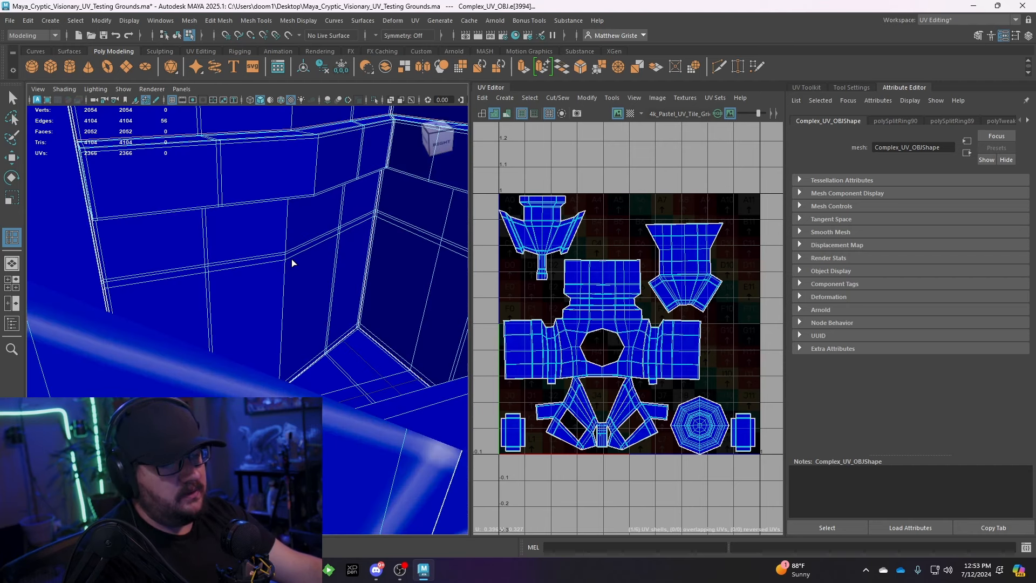
{"action": "scroll", "coordinate": [281, 259], "scroll_direction": "down", "scroll_amount": 5}
{"action": "scroll", "coordinate": [269, 271], "scroll_direction": "up", "scroll_amount": 2}
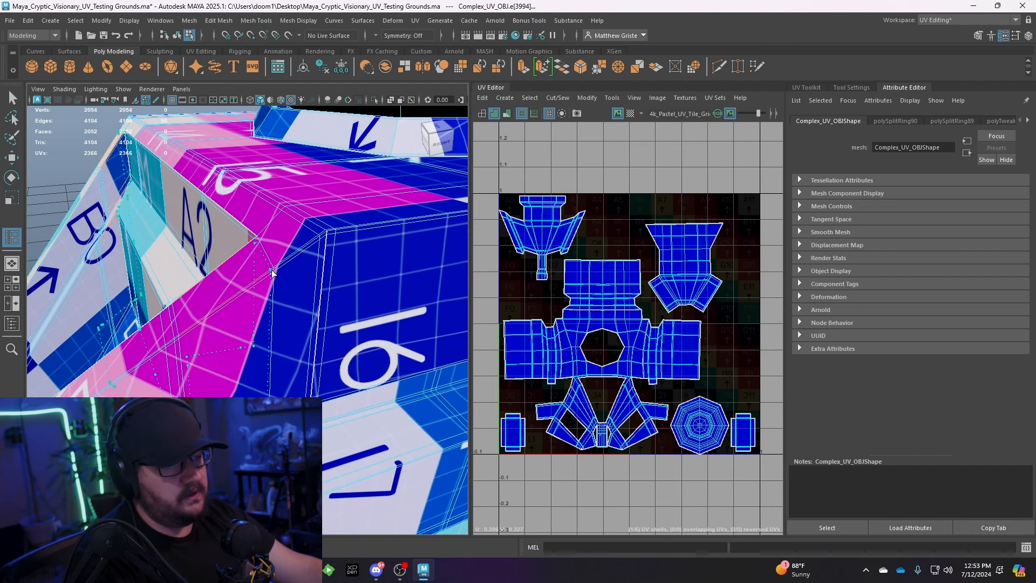
{"action": "left_click", "coordinate": [272, 273]}
{"action": "key", "text": "q"}
{"action": "key", "text": "3"}
- Examine the smoothed corner of the front recess near the A2 grid square, comparing it with the unsmoothed mesh
{"action": "scroll", "coordinate": [275, 268], "scroll_direction": "down", "scroll_amount": 8}
{"action": "mouse_move", "coordinate": [334, 275]}
{"action": "left_mouse_down", "text": "alt"}
{"action": "mouse_move", "coordinate": [435, 285]}
{"action": "mouse_move", "coordinate": [333, 290]}
{"action": "mouse_move", "coordinate": [323, 270]}
{"action": "left_mouse_up", "text": "alt"}
{"action": "scroll", "coordinate": [383, 287], "scroll_direction": "up", "scroll_amount": 5}
{"action": "scroll", "coordinate": [324, 270], "scroll_direction": "up", "scroll_amount": 5}
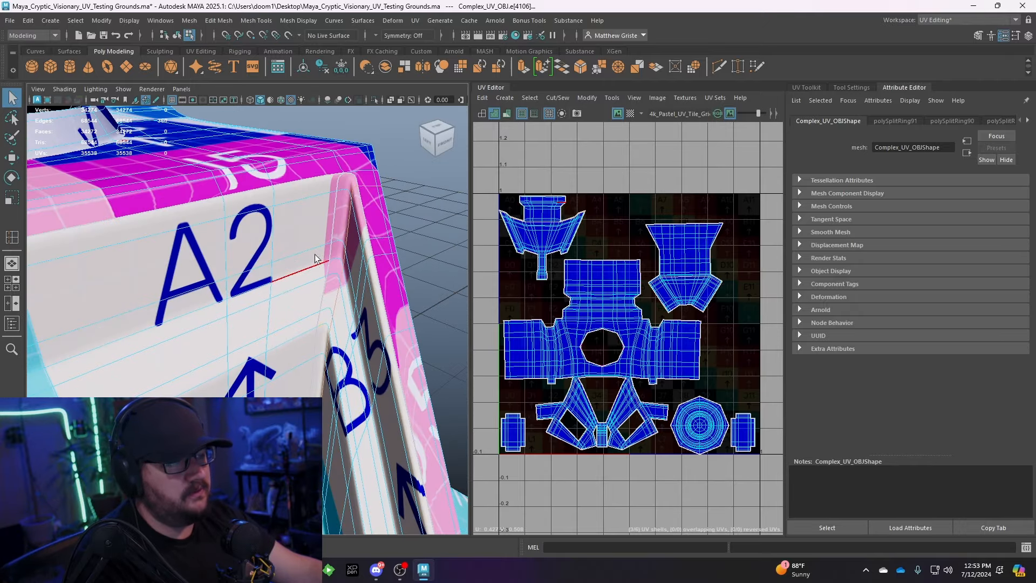
{"action": "left_click", "coordinate": [313, 233]}
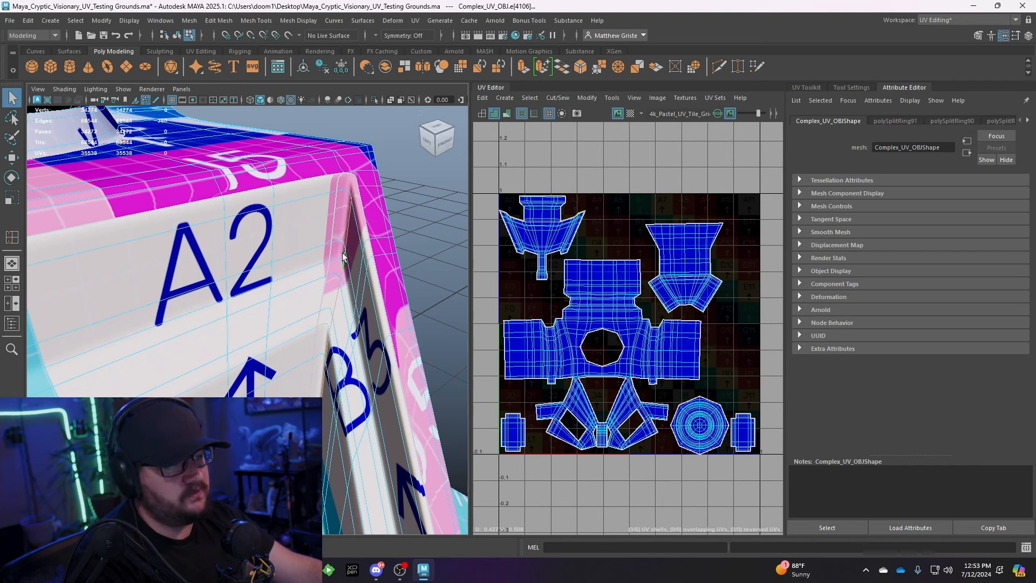
{"action": "left_click_drag", "start_coordinate": [312, 233], "coordinate": [343, 210], "text": "alt"}
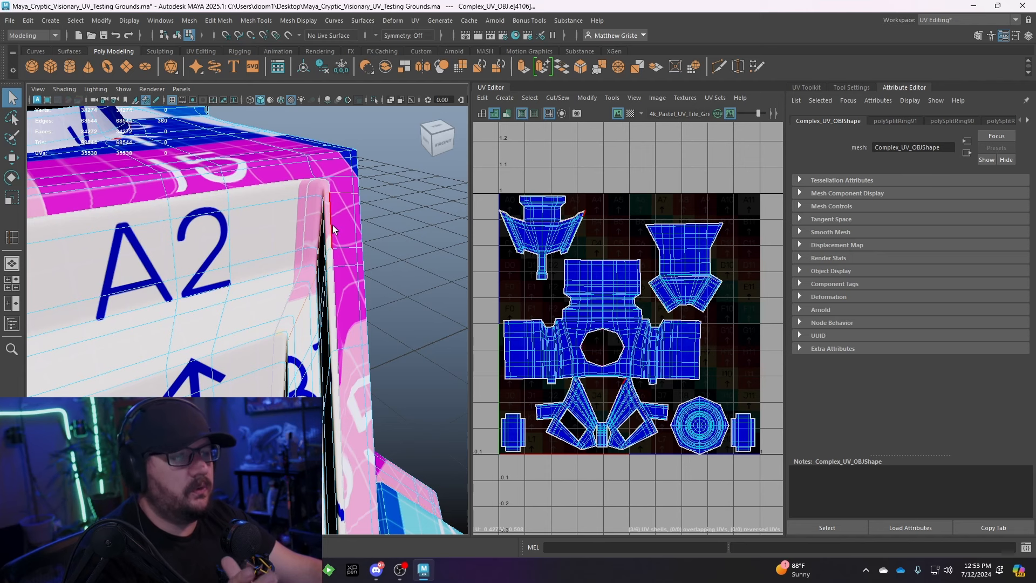
{"action": "left_click_drag", "start_coordinate": [333, 229], "coordinate": [308, 234], "text": "alt"}
{"action": "key", "text": "1"}
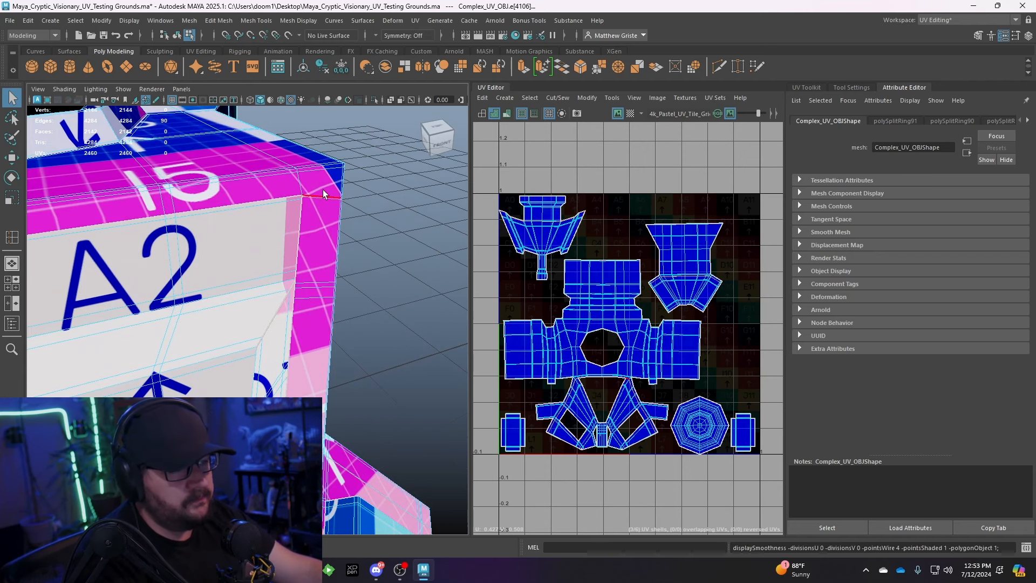
{"action": "scroll", "coordinate": [323, 199], "scroll_direction": "up", "scroll_amount": 3}
{"action": "scroll", "coordinate": [324, 213], "scroll_direction": "down", "scroll_amount": 3}
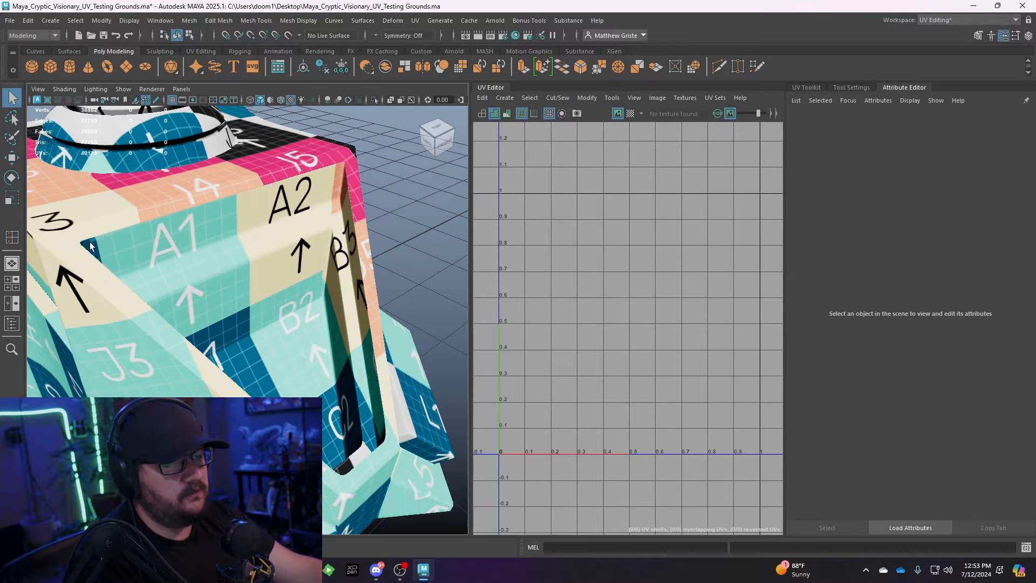
- Inspect the grid texture around the object and compare the main shell's central hole border with smoothing on and off
{"action": "left_click_drag", "start_coordinate": [331, 178], "coordinate": [220, 293], "text": "alt"}
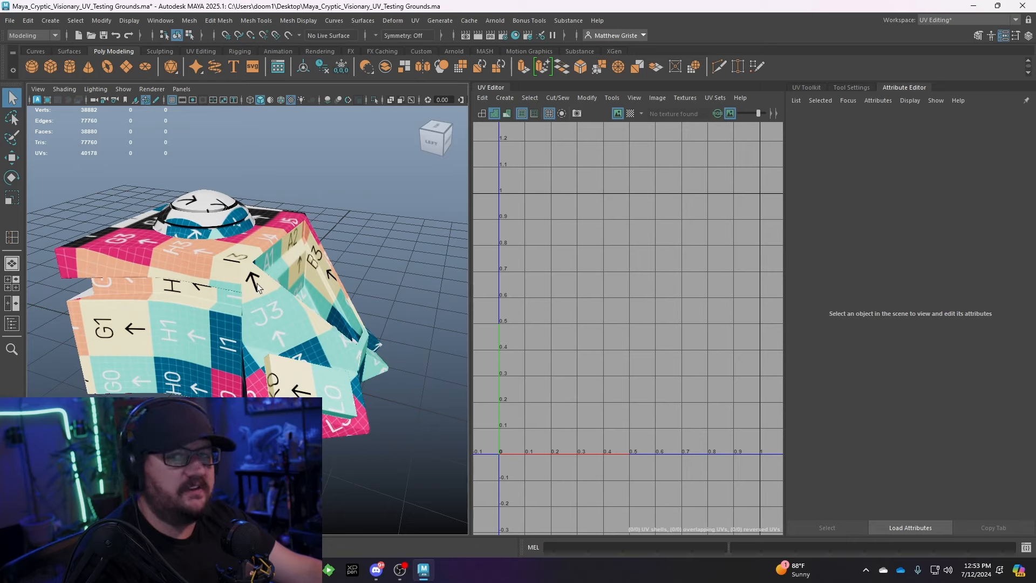
{"action": "left_click_drag", "start_coordinate": [281, 282], "coordinate": [134, 286], "text": "alt"}
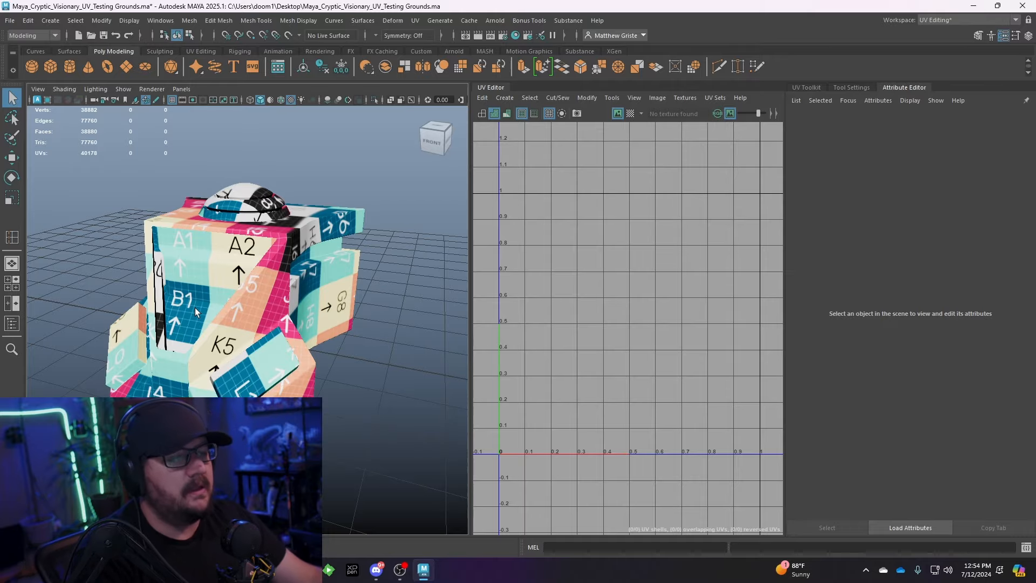
{"action": "scroll", "coordinate": [225, 257], "scroll_direction": "up", "scroll_amount": 3}
{"action": "left_click_drag", "start_coordinate": [225, 258], "coordinate": [239, 280], "text": "alt"}
{"action": "left_click", "coordinate": [298, 310]}
{"action": "scroll", "coordinate": [609, 237], "scroll_direction": "up", "scroll_amount": 10}
{"action": "key", "text": "1"}
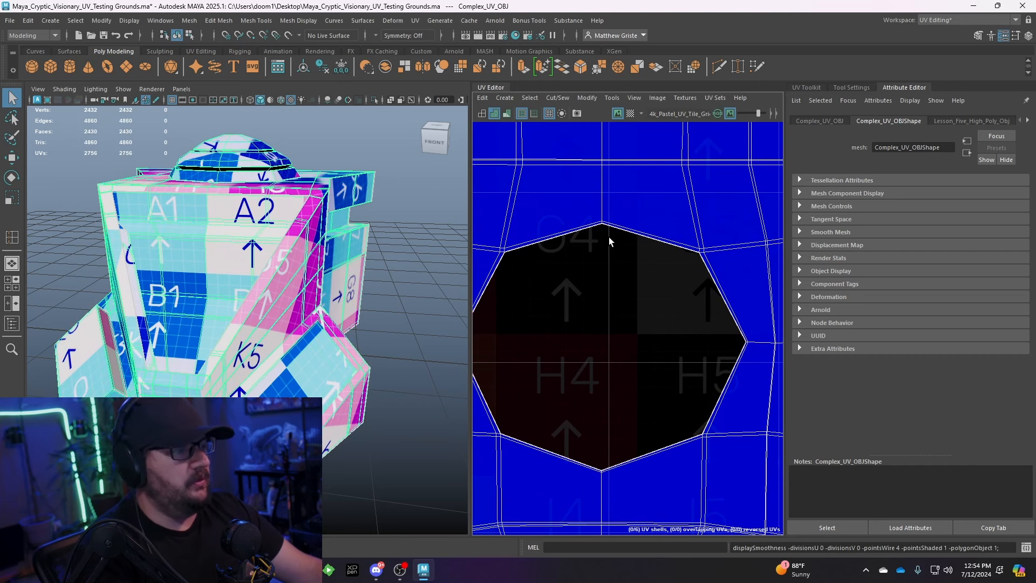
{"action": "key", "text": "3"}
{"action": "key", "text": "3"}
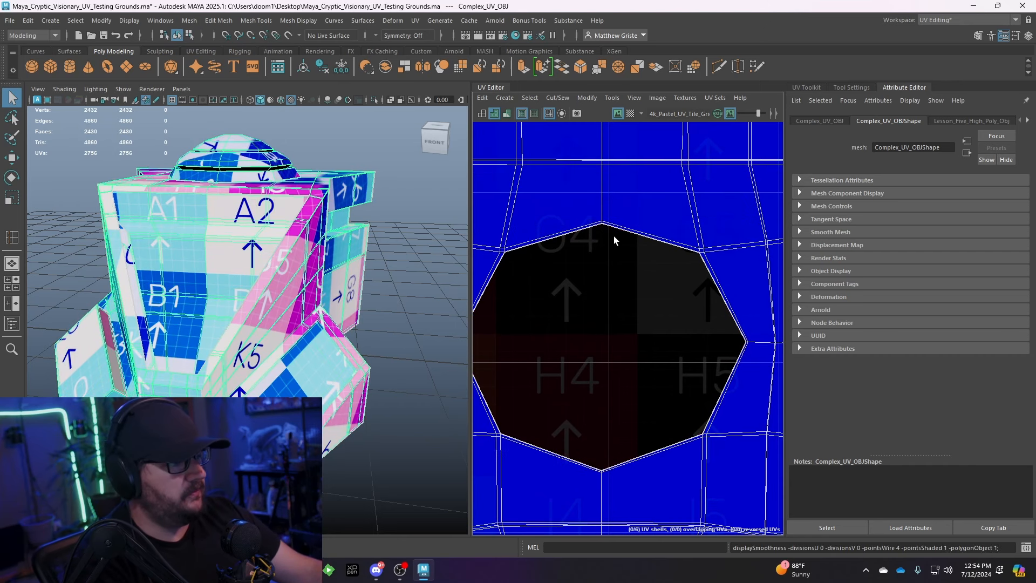
{"action": "key", "text": "1"}
{"action": "scroll", "coordinate": [639, 250], "scroll_direction": "up", "scroll_amount": 2}
{"action": "scroll", "coordinate": [701, 302], "scroll_direction": "down", "scroll_amount": 1}
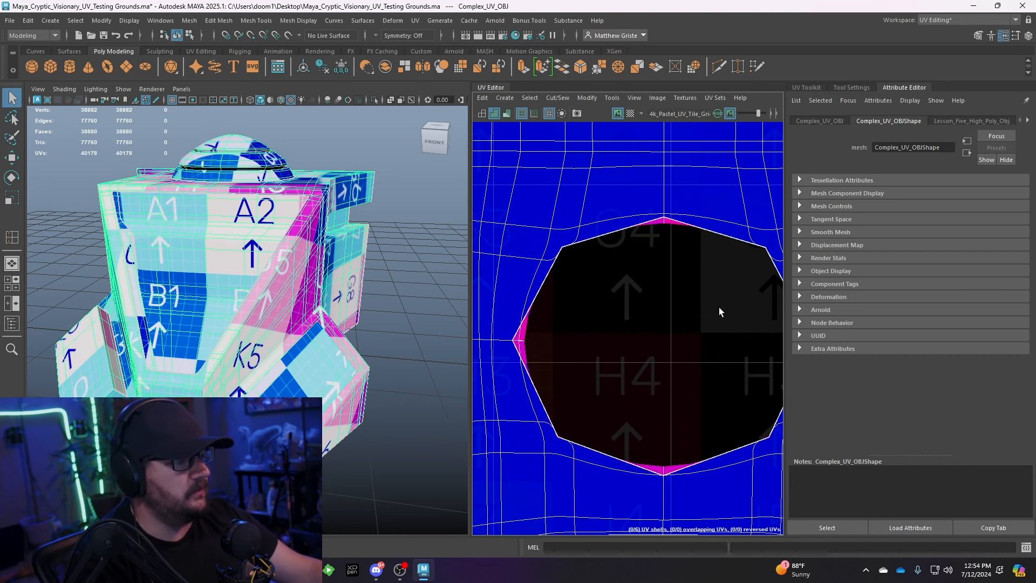
- Move the left and top corner UVs of the main shell's central hole inward to clear the smoothed border's overlap
{"action": "right_click_drag", "start_coordinate": [610, 341], "coordinate": [569, 330]}
{"action": "right_click_drag", "start_coordinate": [610, 341], "coordinate": [643, 337]}
{"action": "left_click", "coordinate": [513, 340]}
{"action": "key", "text": "w"}
{"action": "middle_click_drag", "start_coordinate": [637, 345], "coordinate": [613, 317], "text": "alt"}
{"action": "left_click_drag", "start_coordinate": [552, 312], "coordinate": [572, 312]}
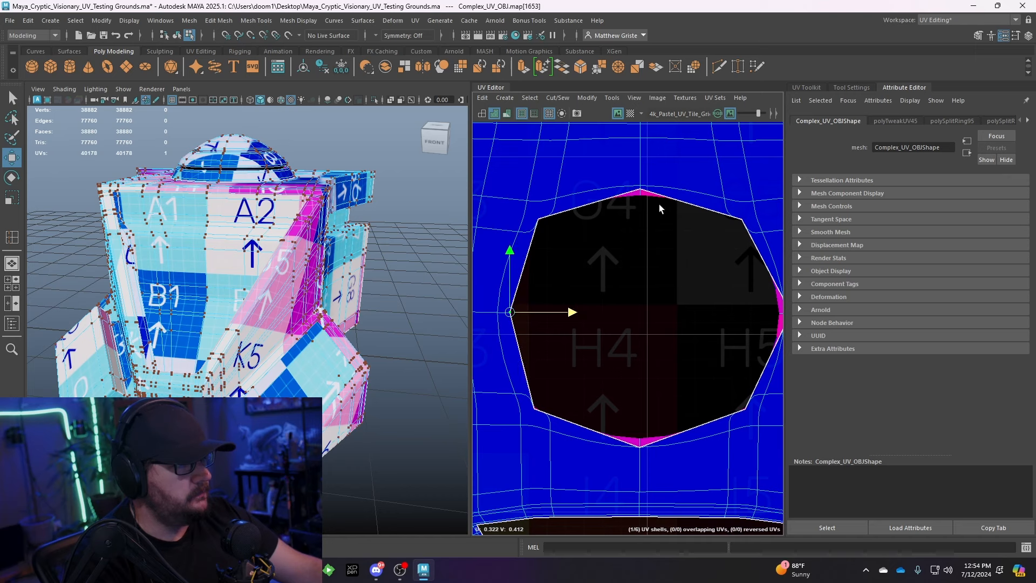
{"action": "left_click", "coordinate": [640, 189]}
{"action": "left_click_drag", "start_coordinate": [640, 146], "coordinate": [639, 160]}
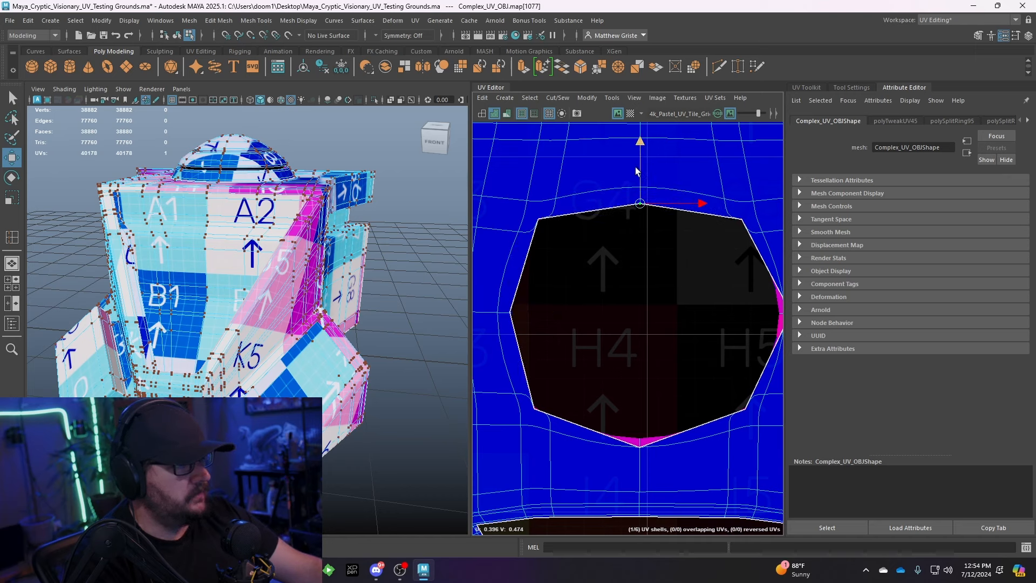
- Move the bottom and right corner UVs of the central hole inward to match its other two sides
{"action": "left_click", "coordinate": [639, 448]}
{"action": "left_click_drag", "start_coordinate": [642, 412], "coordinate": [640, 368]}
{"action": "key", "text": "ctrl+z"}
{"action": "left_click", "coordinate": [665, 436]}
{"action": "left_click", "coordinate": [639, 446]}
{"action": "middle_click_drag", "start_coordinate": [751, 342], "coordinate": [700, 344], "text": "alt"}
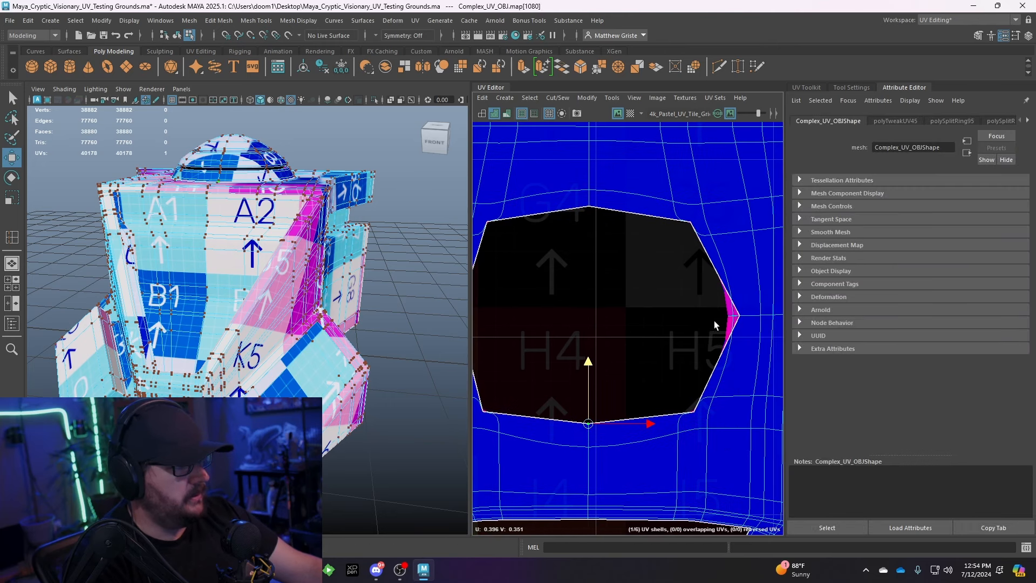
{"action": "left_click", "coordinate": [738, 315]}
{"action": "left_click_drag", "start_coordinate": [756, 320], "coordinate": [723, 319]}
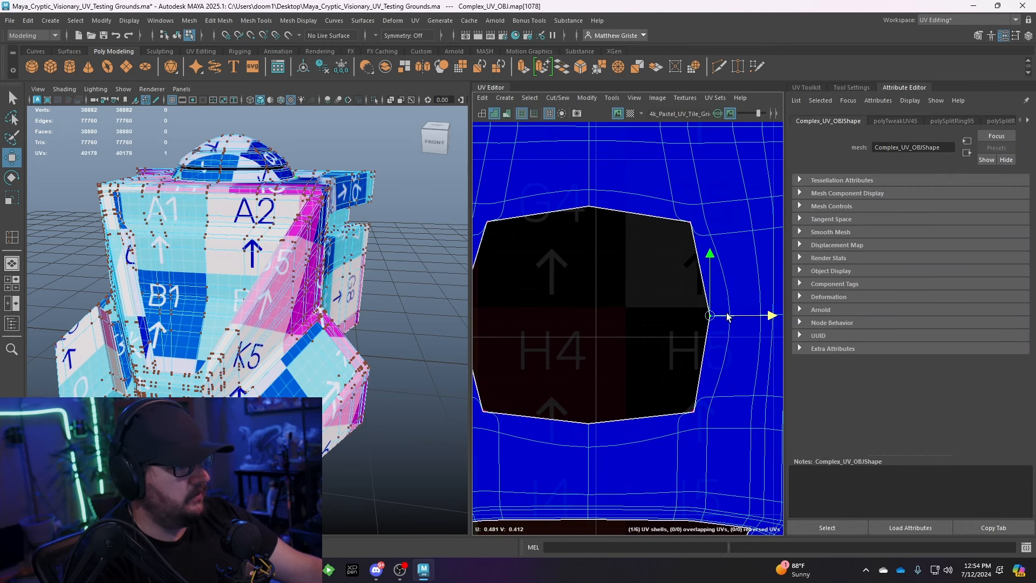
- Select the two upper diagonal corner UVs of the central hole
{"action": "left_click", "coordinate": [690, 218]}
{"action": "left_click", "coordinate": [487, 222], "text": "shift"}
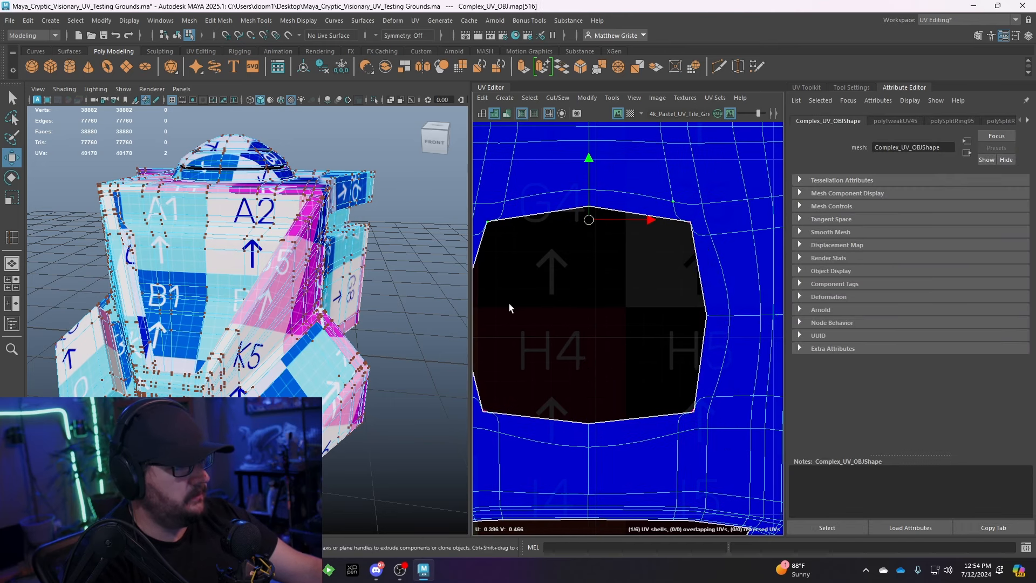